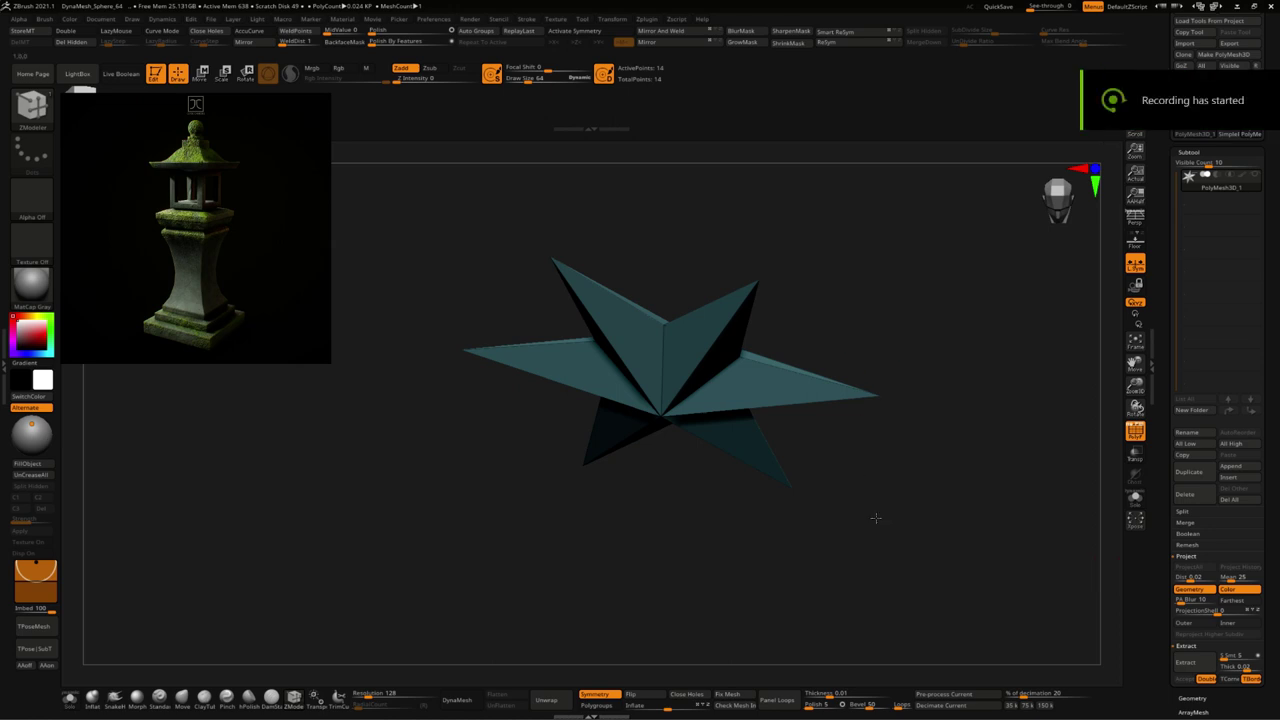
Step: Replace the star with a QCube after setting X, Y and Z Res to 1 in Initialize
{"action": "mouse_move", "coordinate": [877, 517]}
{"action": "left_mouse_down"}
{"action": "mouse_move", "coordinate": [894, 477]}
{"action": "mouse_move", "coordinate": [1003, 475]}
{"action": "left_mouse_up"}
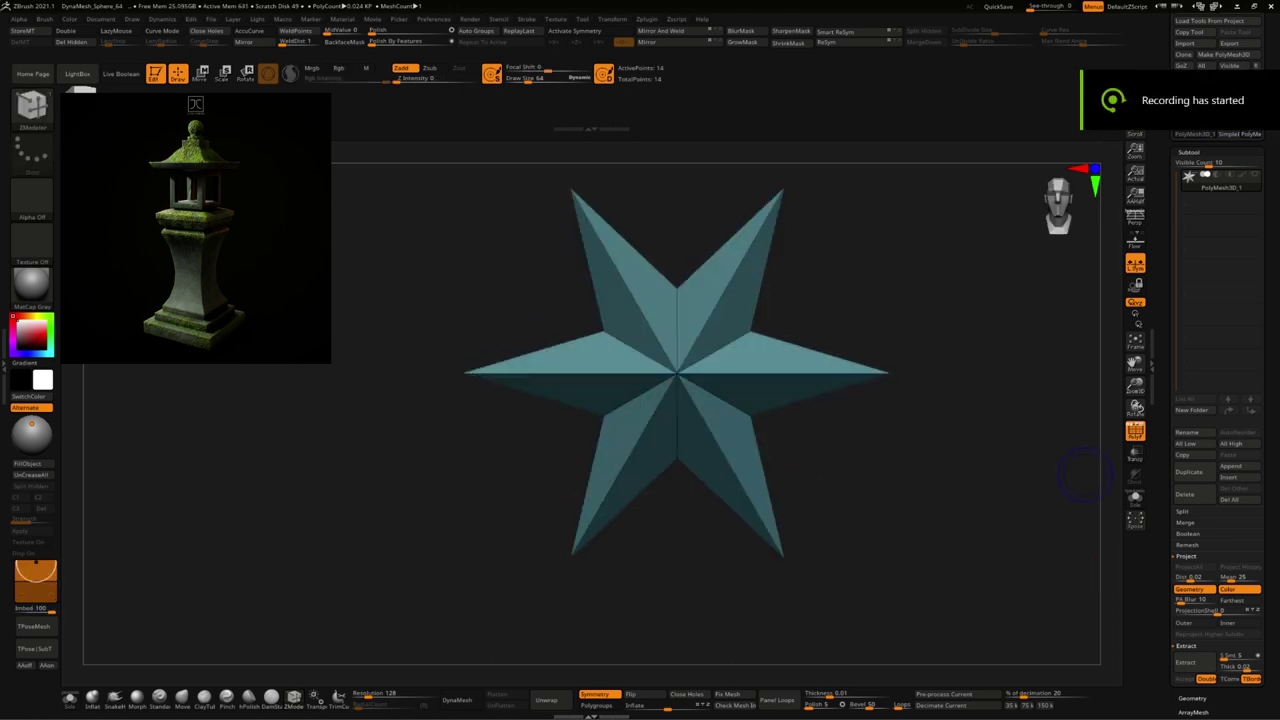
{"action": "scroll", "coordinate": [1272, 263], "scroll_direction": "down", "scroll_amount": 5}
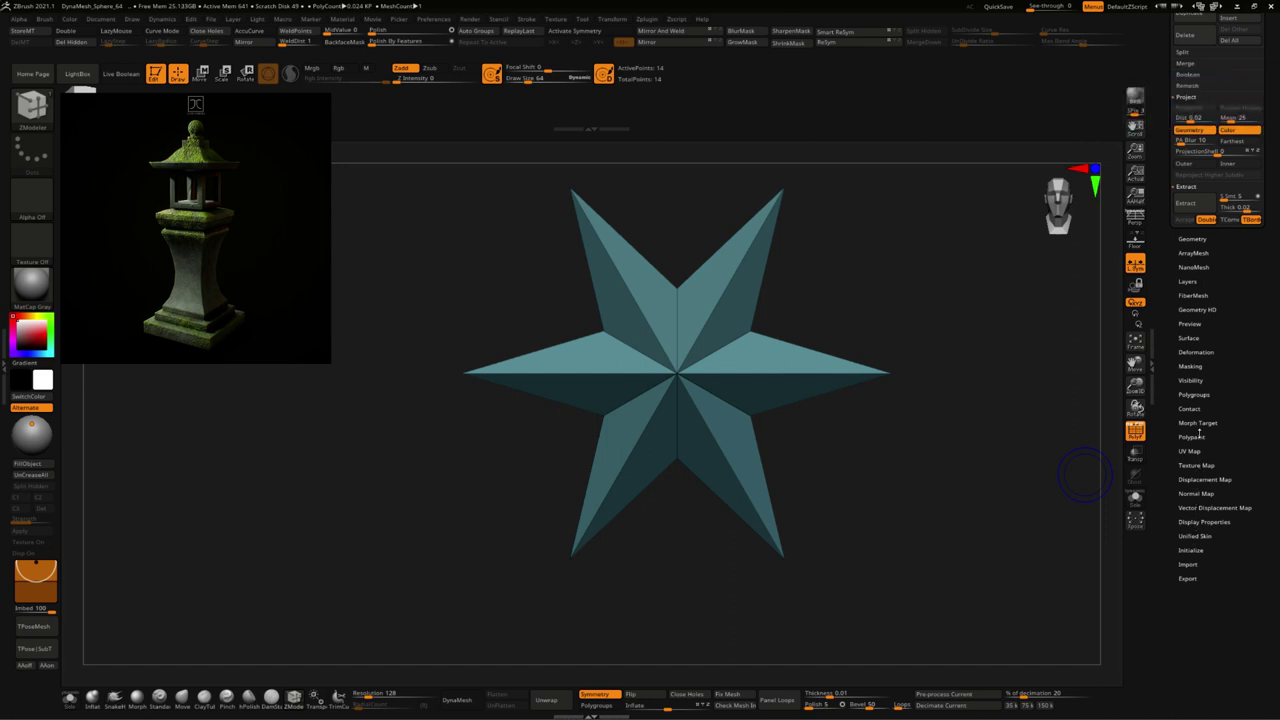
{"action": "left_click", "coordinate": [1201, 550]}
{"action": "left_click", "coordinate": [1184, 422]}
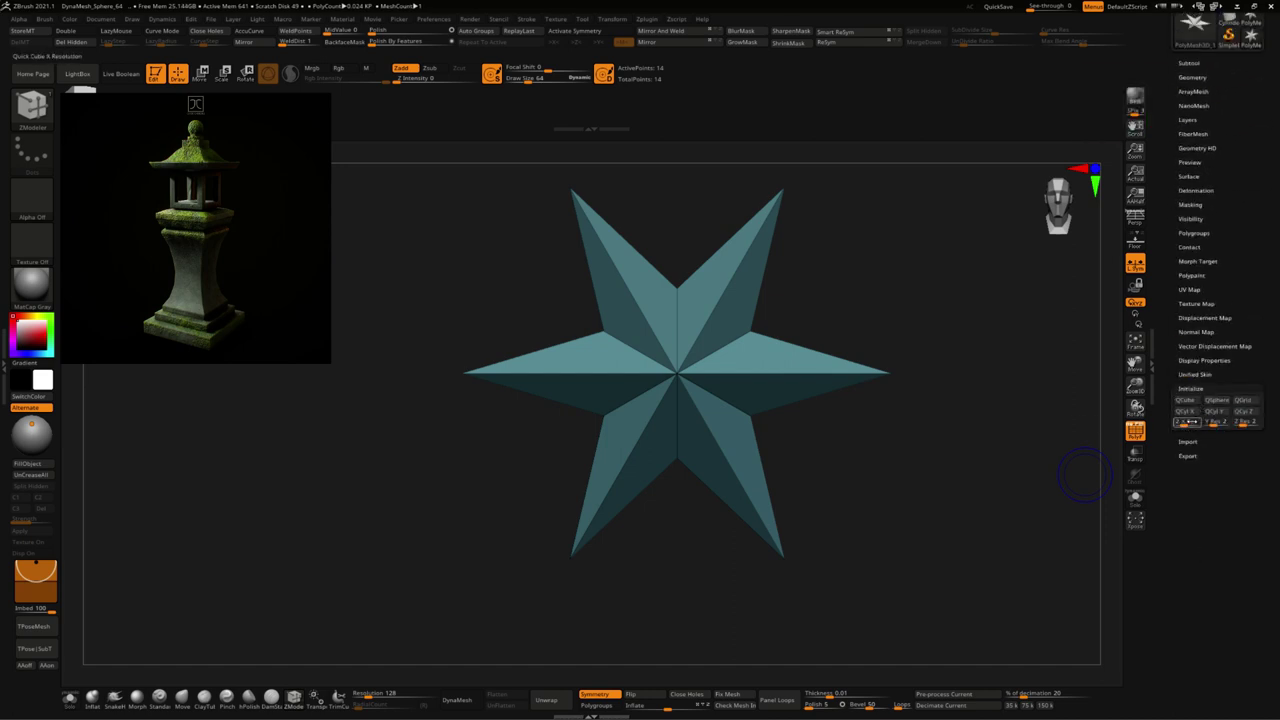
{"action": "left_click", "coordinate": [1208, 422]}
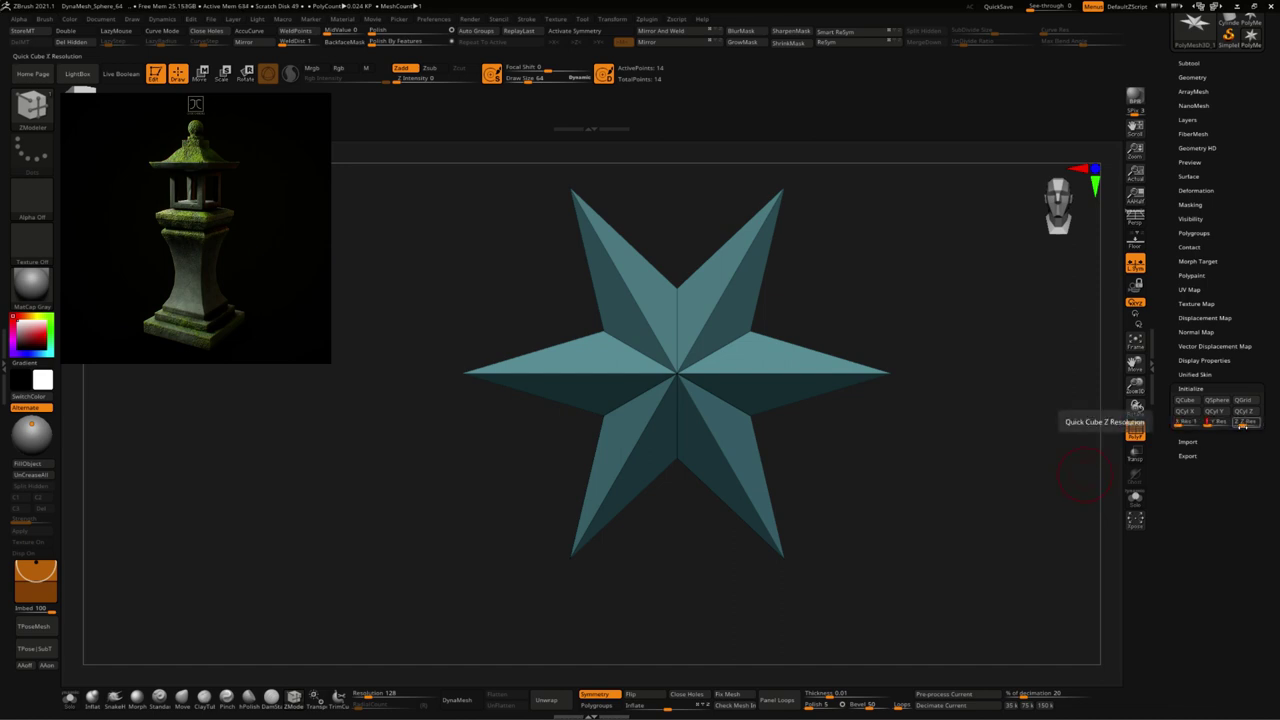
{"action": "left_click", "coordinate": [1238, 422]}
{"action": "left_click", "coordinate": [1184, 400]}
Step: Bring up the transform gizmo on the cube and turn on the floor grid
{"action": "left_click_drag", "start_coordinate": [929, 465], "coordinate": [929, 523], "text": "shift"}
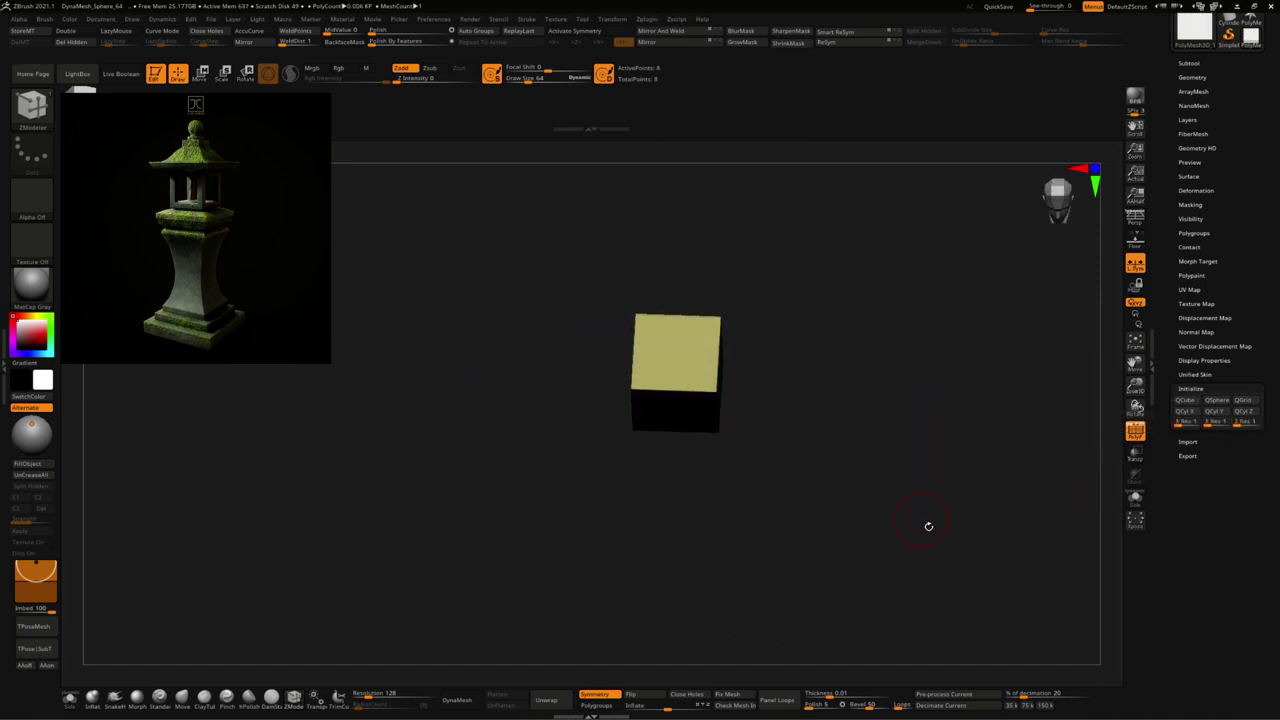
{"action": "key", "text": "r"}
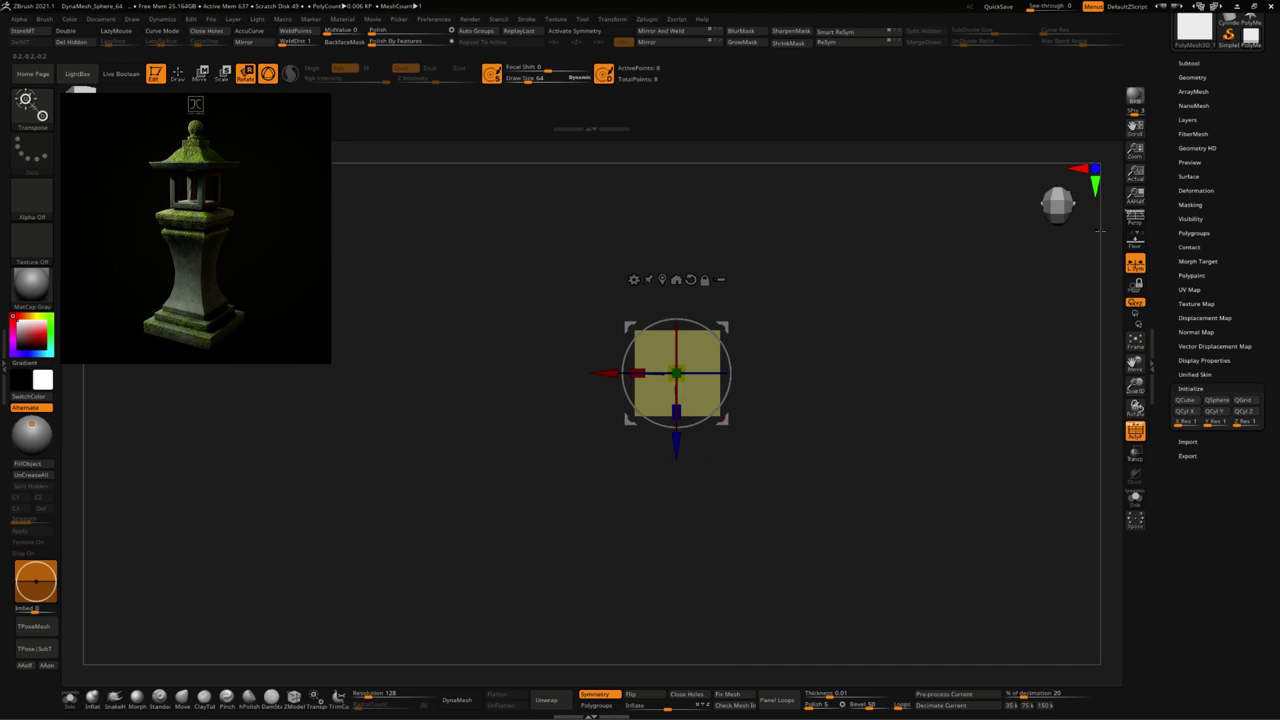
{"action": "left_click", "coordinate": [1135, 224]}
{"action": "left_click", "coordinate": [1135, 217]}
{"action": "left_click", "coordinate": [1135, 240]}
Step: Stretch the cube wider along X and depth, then flatten it into a thin slab
{"action": "left_click_drag", "start_coordinate": [637, 373], "coordinate": [541, 382]}
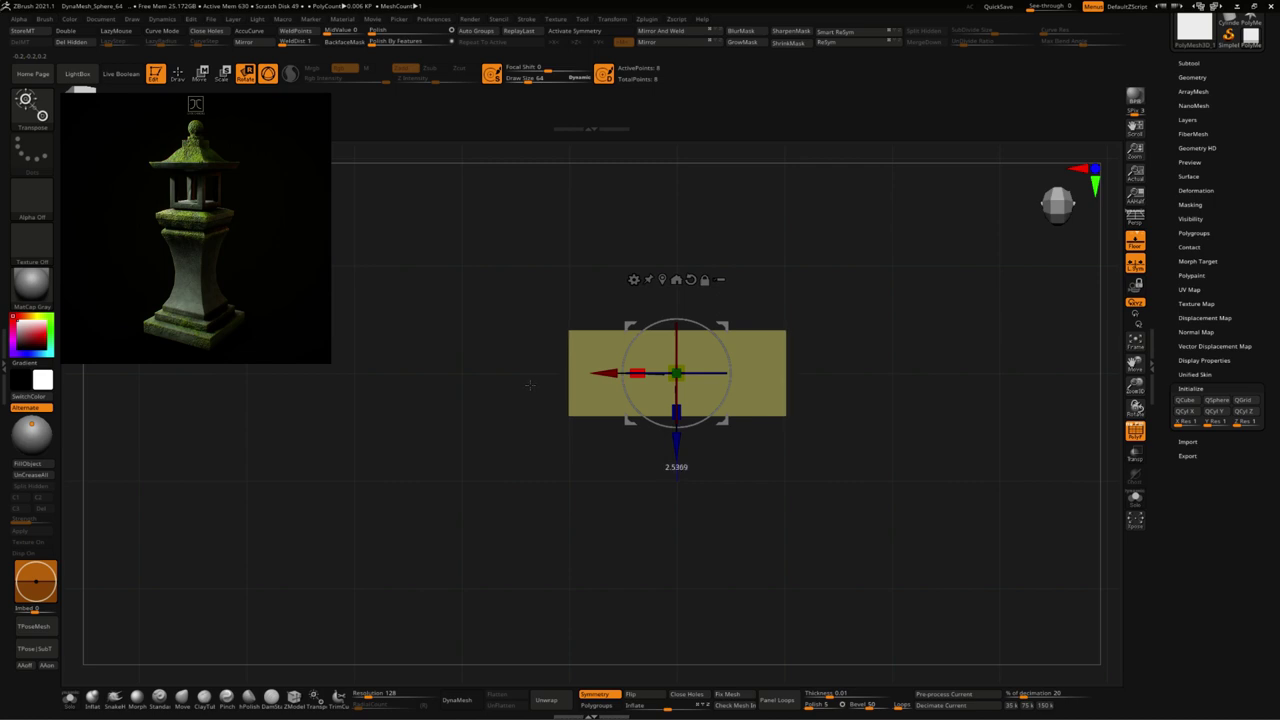
{"action": "mouse_move", "coordinate": [676, 412]}
{"action": "left_mouse_down"}
{"action": "mouse_move", "coordinate": [695, 601]}
{"action": "mouse_move", "coordinate": [739, 542]}
{"action": "left_mouse_up"}
{"action": "left_click_drag", "start_coordinate": [686, 340], "coordinate": [684, 392]}
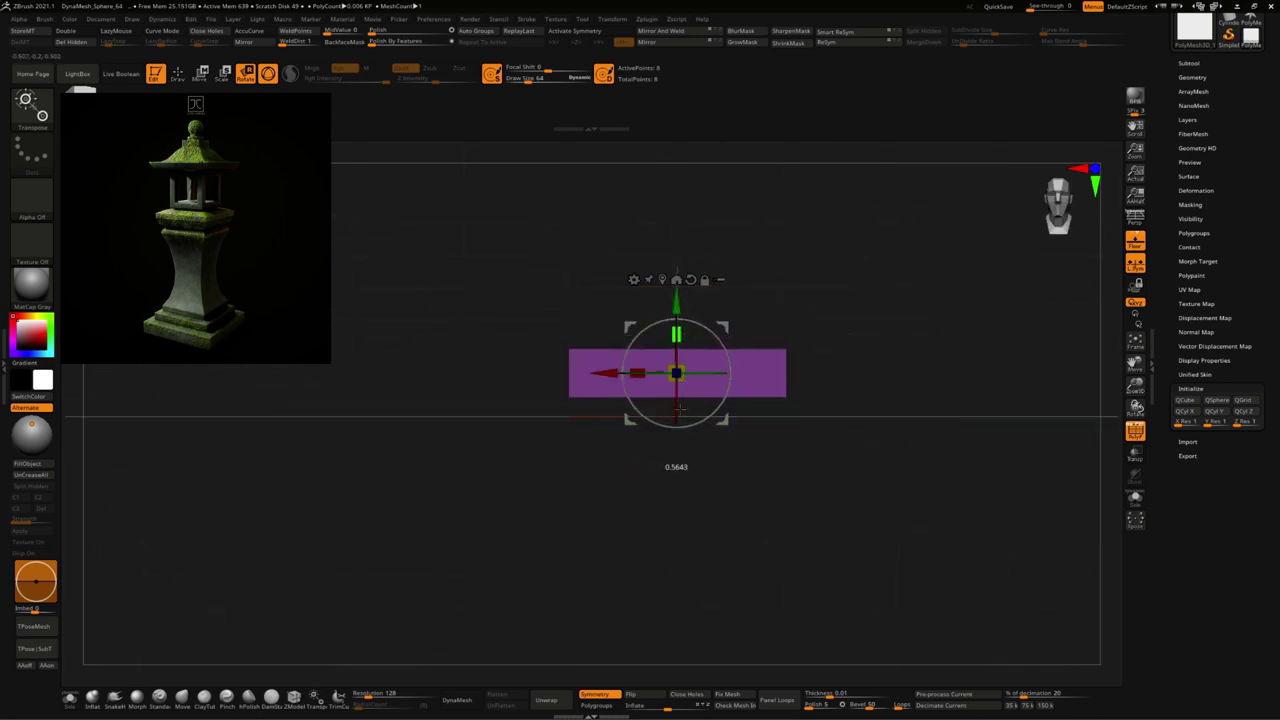
{"action": "left_click", "coordinate": [289, 704]}
Step: Inset the slab's top face and extrude the inner face up into the first tier
{"action": "left_click_drag", "start_coordinate": [863, 431], "coordinate": [871, 480]}
{"action": "key", "text": "space"}
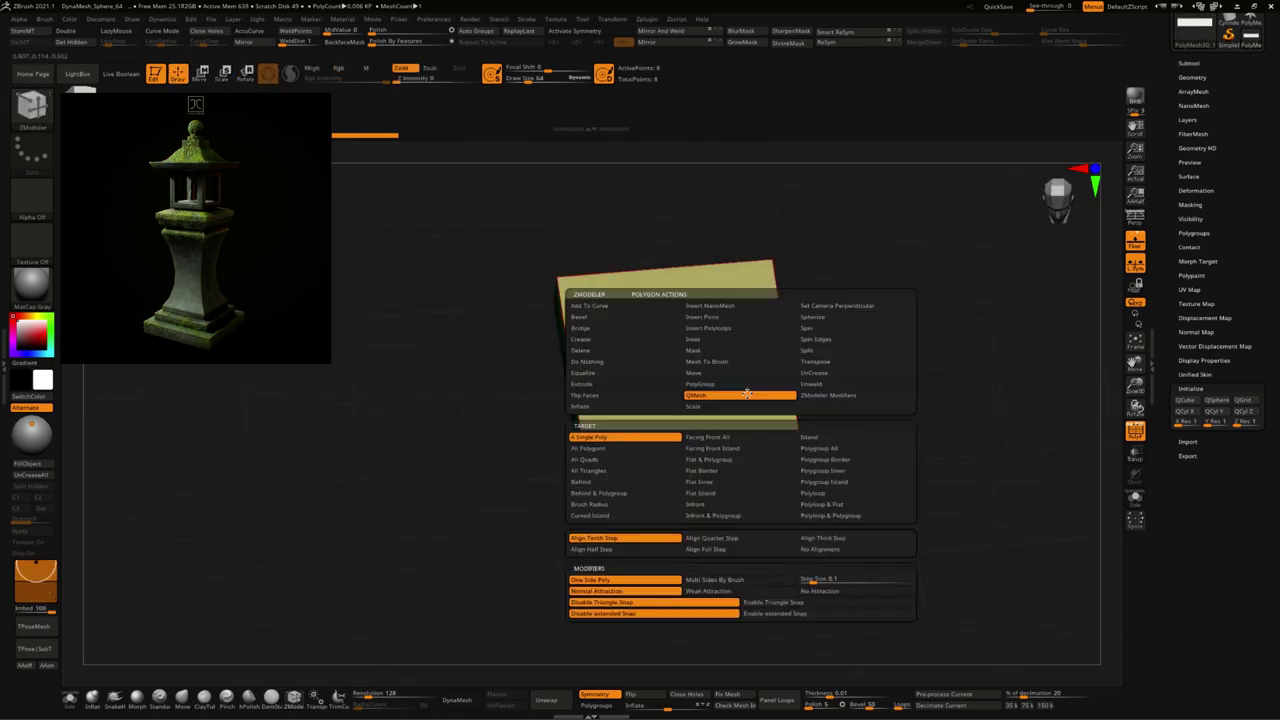
{"action": "left_click", "coordinate": [711, 341]}
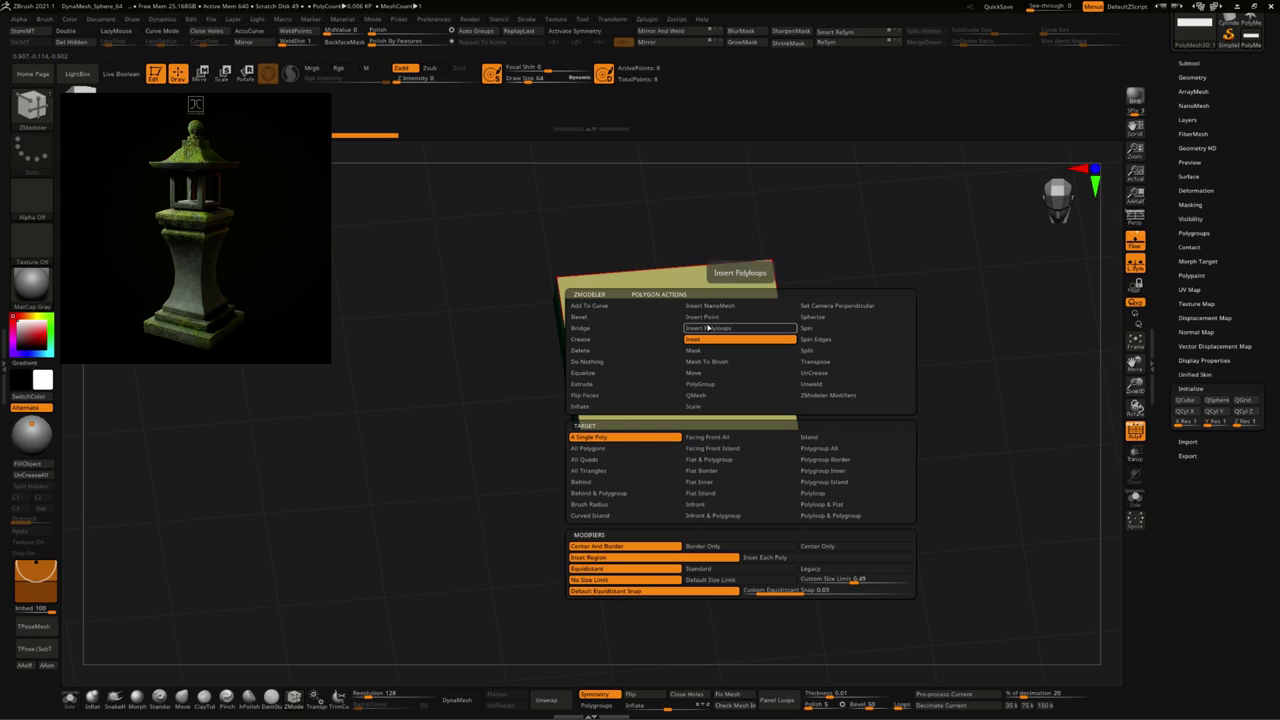
{"action": "left_click_drag", "start_coordinate": [680, 357], "coordinate": [674, 372]}
{"action": "key", "text": "space"}
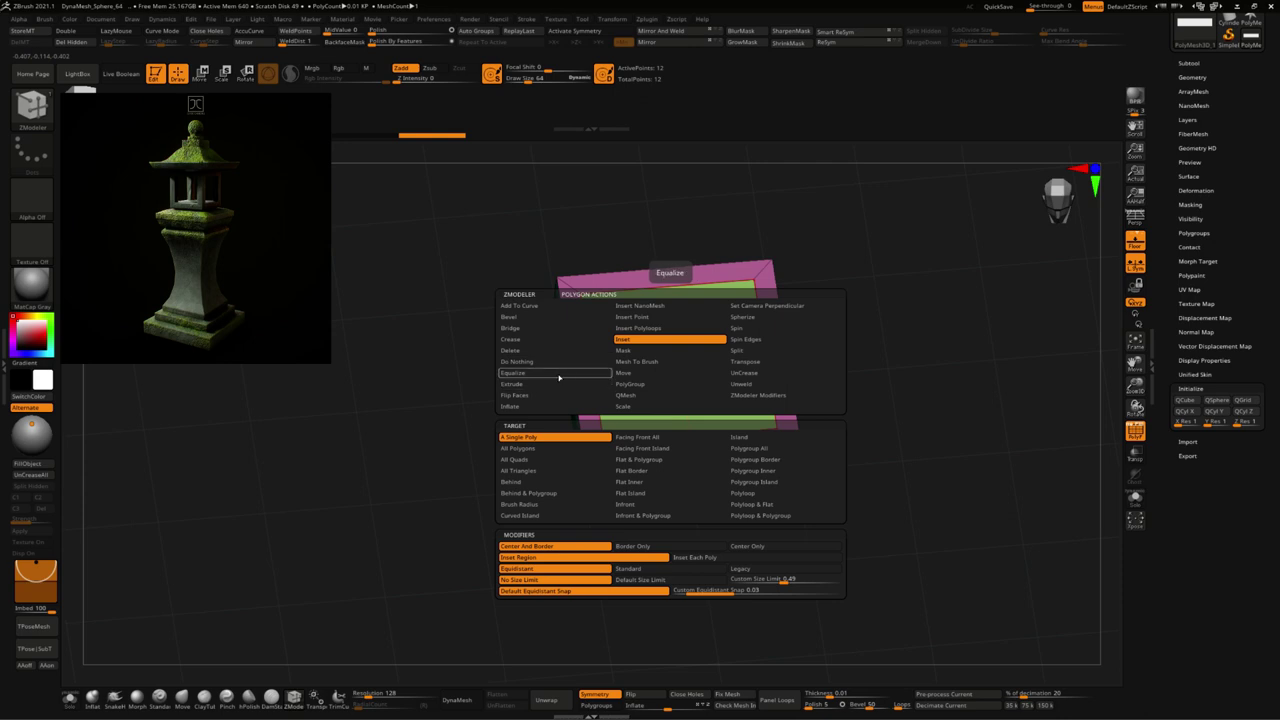
{"action": "left_click", "coordinate": [515, 384]}
{"action": "left_click_drag", "start_coordinate": [886, 336], "coordinate": [973, 285]}
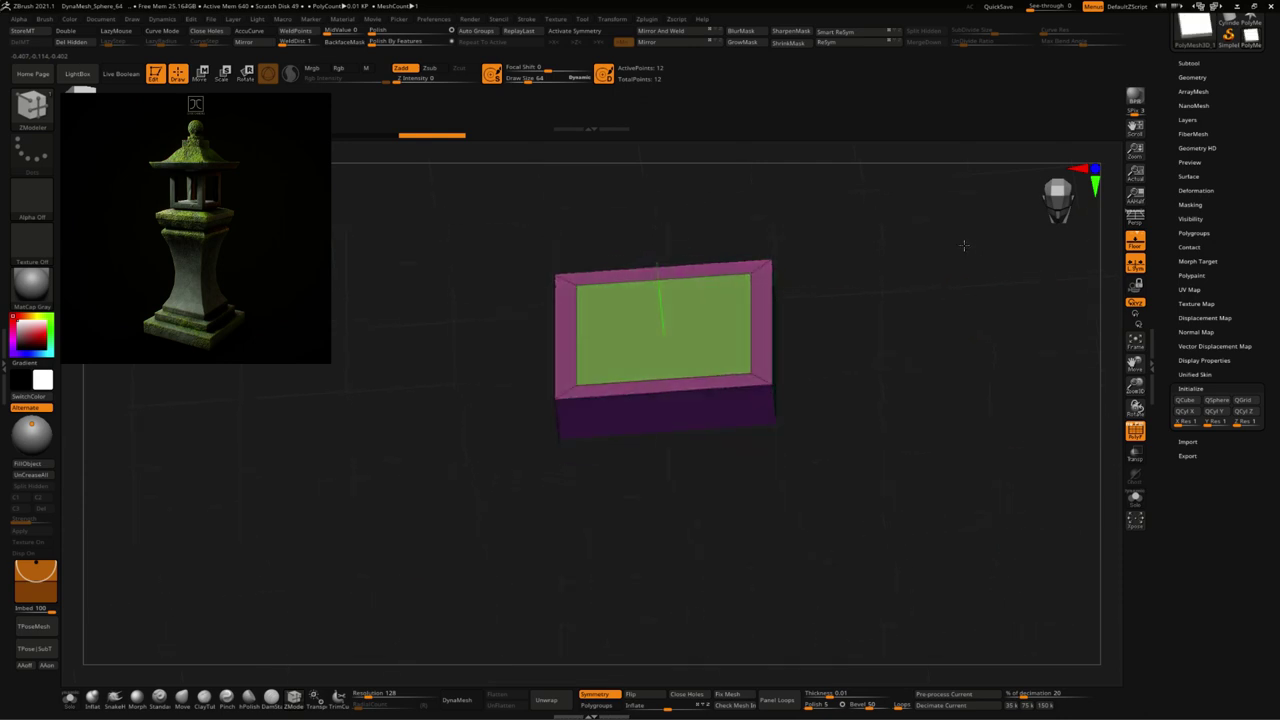
{"action": "left_click_drag", "start_coordinate": [663, 337], "coordinate": [671, 312]}
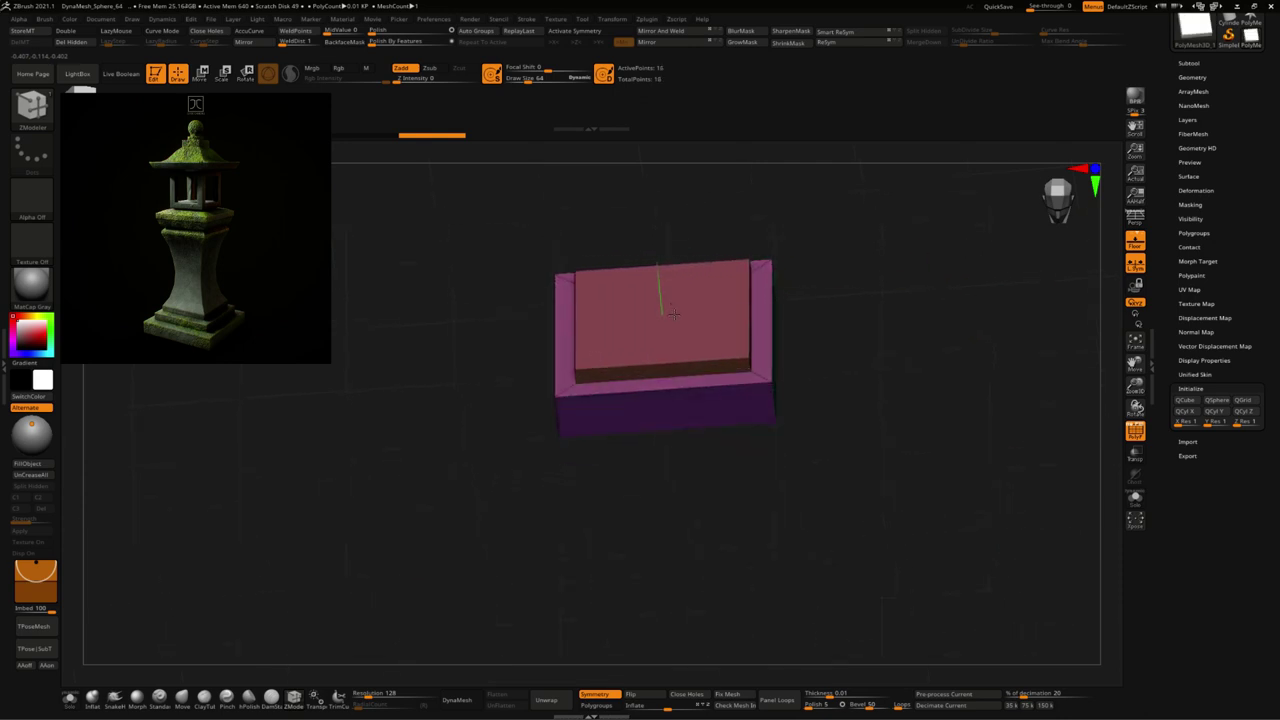
Step: Inset the first tier's top face and extrude it up into a second, smaller tier
{"action": "key", "text": "space"}
{"action": "left_click", "coordinate": [663, 329]}
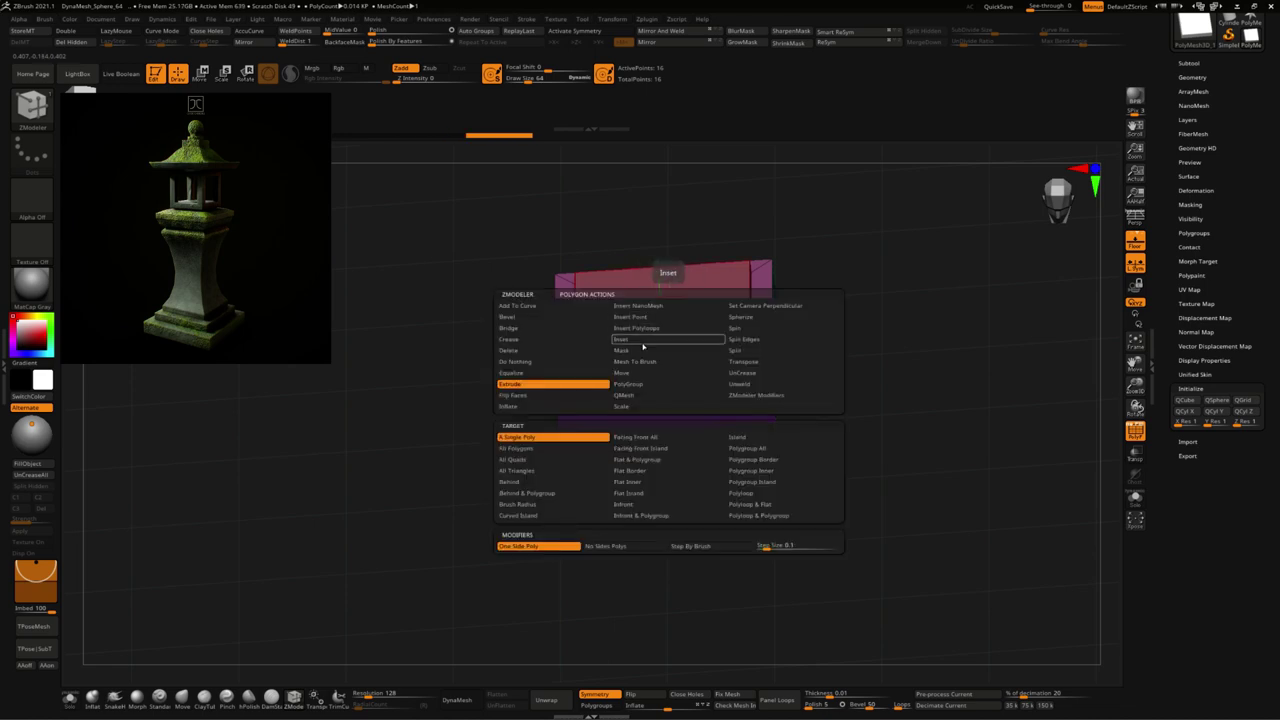
{"action": "left_click_drag", "start_coordinate": [684, 344], "coordinate": [674, 341]}
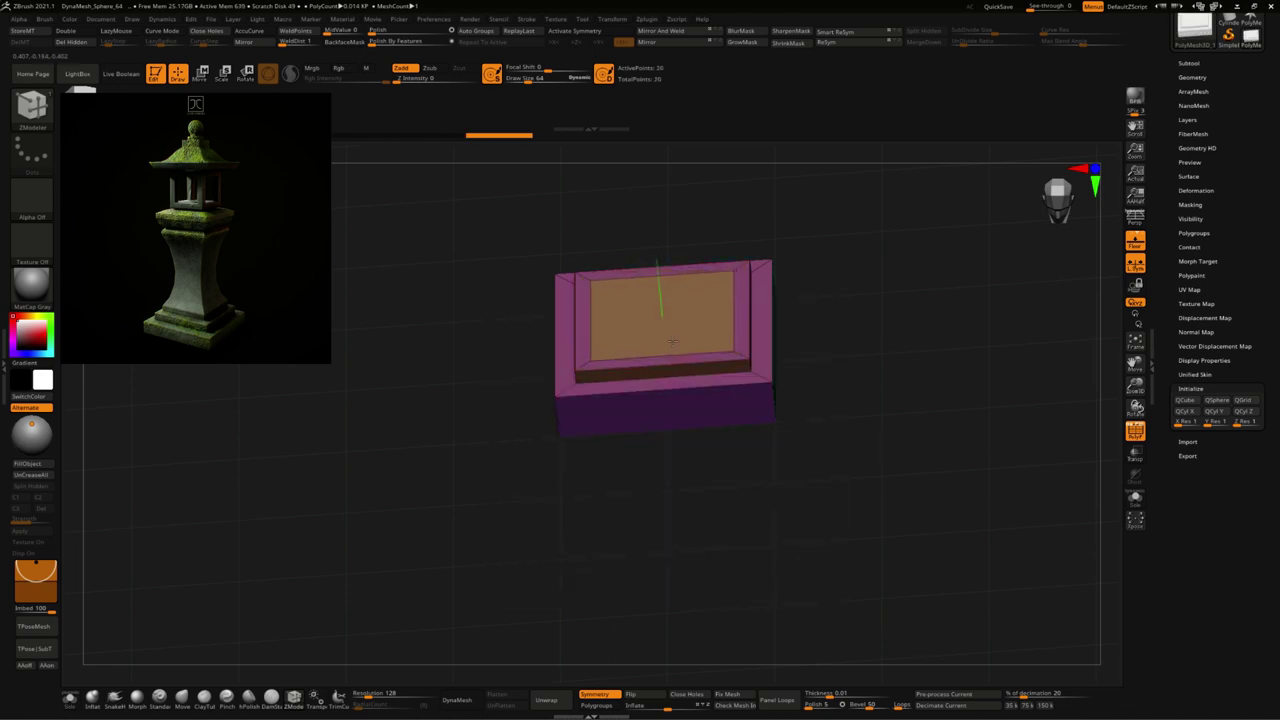
{"action": "key", "text": "space"}
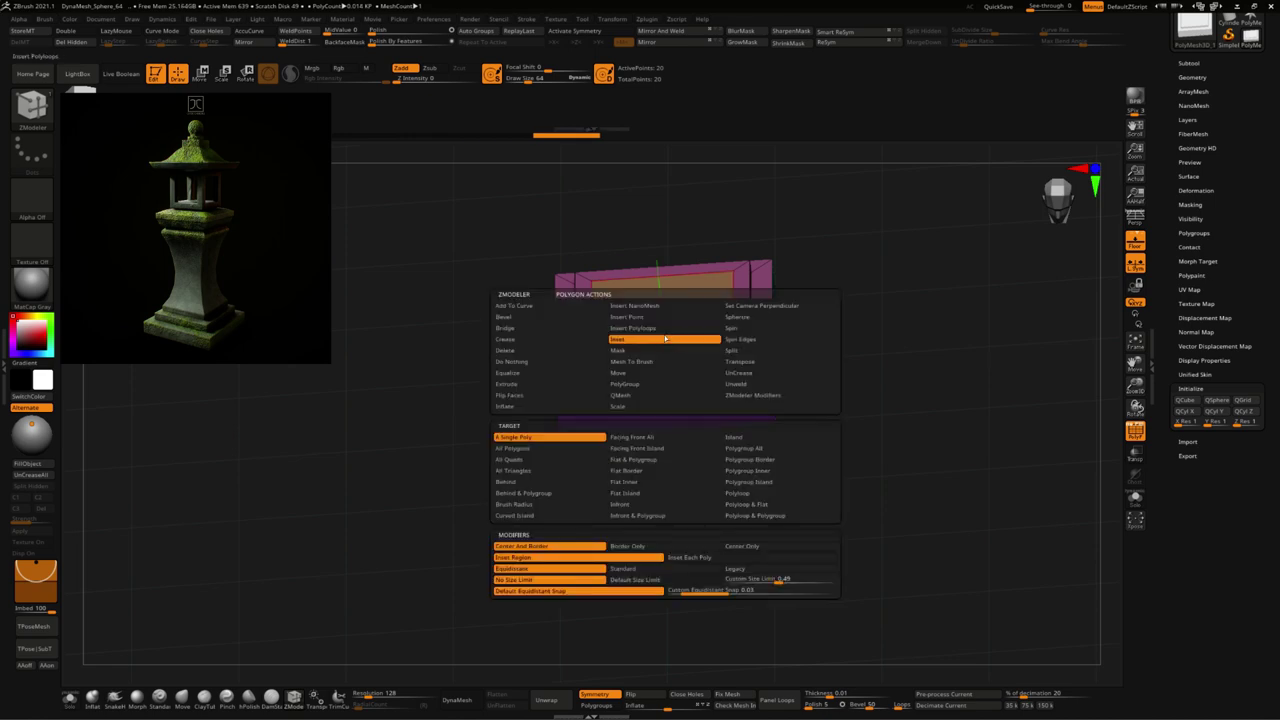
{"action": "left_click", "coordinate": [550, 382]}
{"action": "left_click_drag", "start_coordinate": [652, 330], "coordinate": [653, 312]}
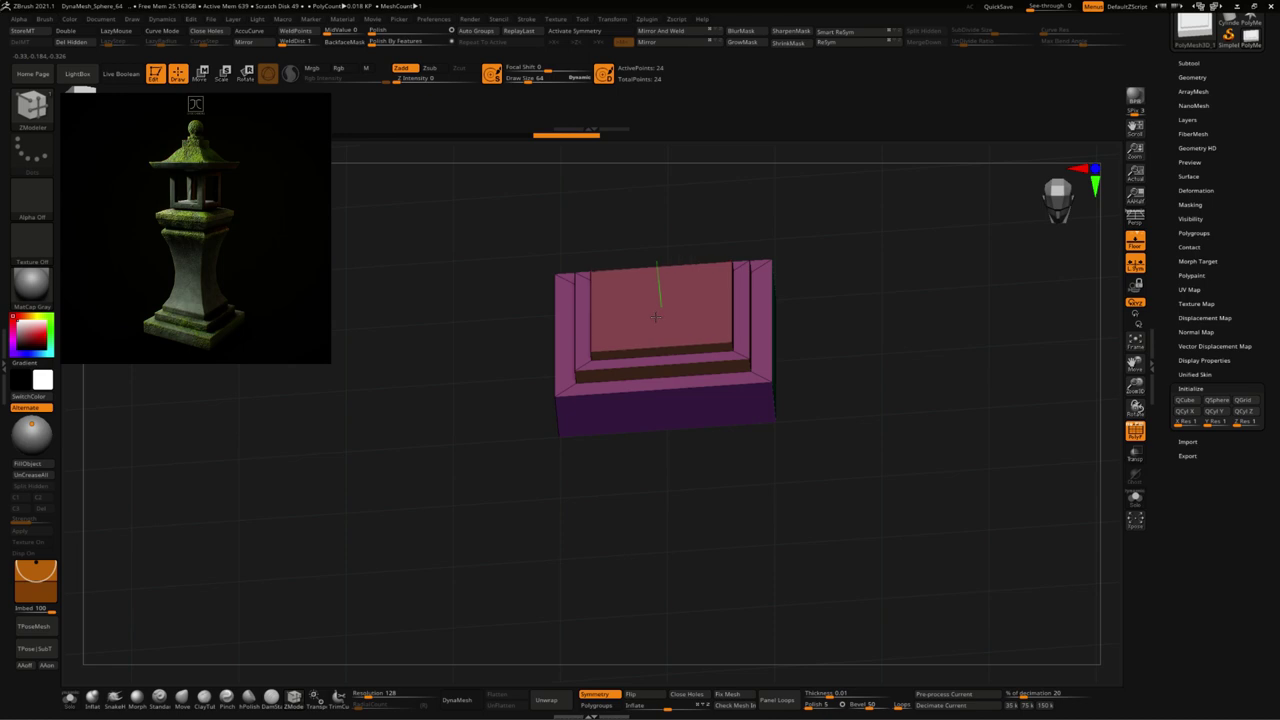
{"action": "left_click_drag", "start_coordinate": [922, 276], "coordinate": [920, 238], "text": "shift"}
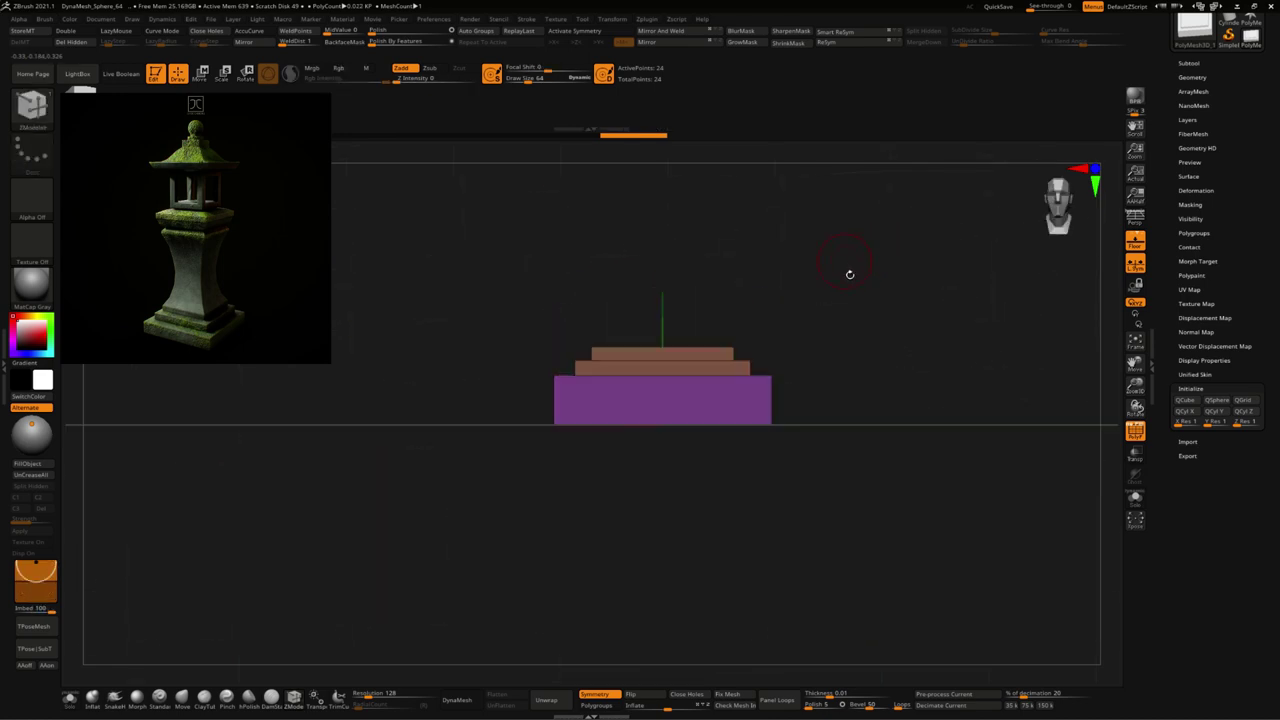
Step: Extrude the top face into a tall column and hide the floor grid
{"action": "left_click_drag", "start_coordinate": [849, 273], "coordinate": [779, 298]}
{"action": "left_click_drag", "start_coordinate": [660, 318], "coordinate": [660, 150]}
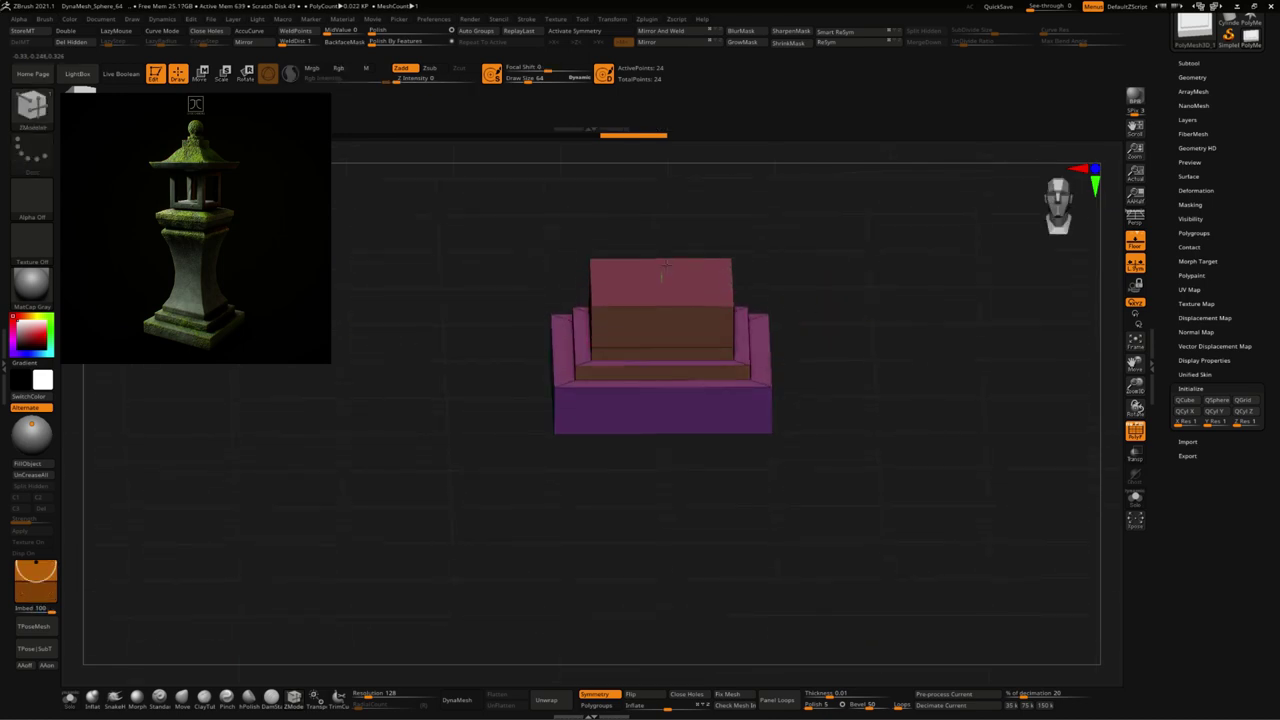
{"action": "mouse_move", "coordinate": [951, 397]}
{"action": "left_mouse_down", "text": "shift"}
{"action": "mouse_move", "coordinate": [868, 308]}
{"action": "mouse_move", "coordinate": [891, 508]}
{"action": "mouse_move", "coordinate": [875, 453]}
{"action": "left_mouse_up", "text": "shift"}
{"action": "left_click", "coordinate": [1135, 241]}
{"action": "left_click_drag", "start_coordinate": [960, 330], "coordinate": [906, 409]}
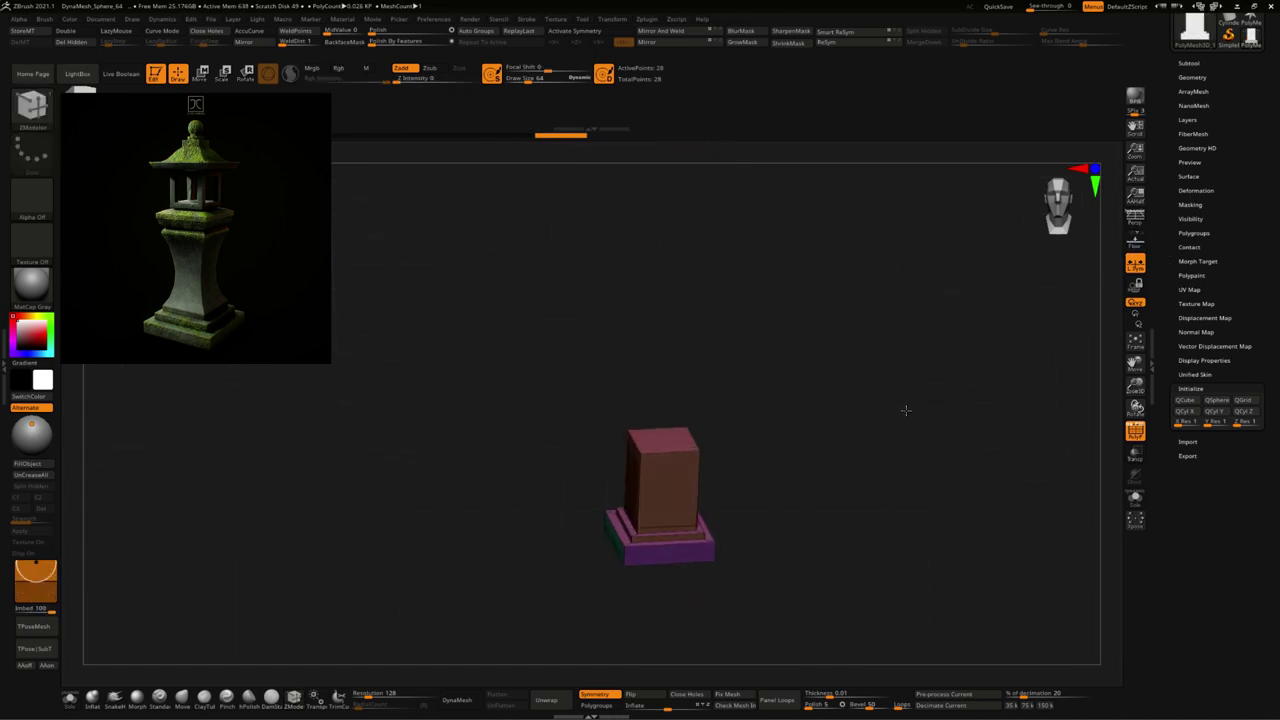
{"action": "mouse_move", "coordinate": [757, 511]}
{"action": "left_mouse_down"}
{"action": "mouse_move", "coordinate": [695, 497]}
{"action": "mouse_move", "coordinate": [674, 334]}
{"action": "left_mouse_up"}
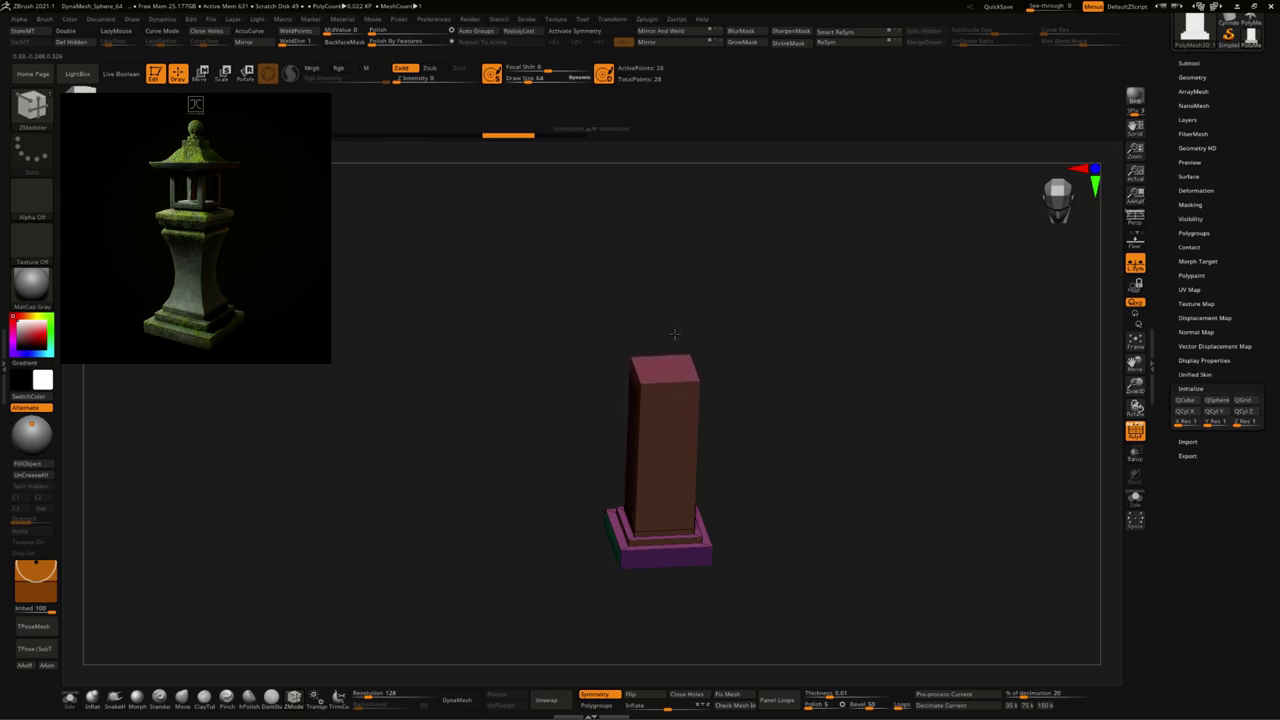
Step: Enlarge the lantern reference image by dragging its corner, then recentre the model
{"action": "left_click", "coordinate": [324, 363]}
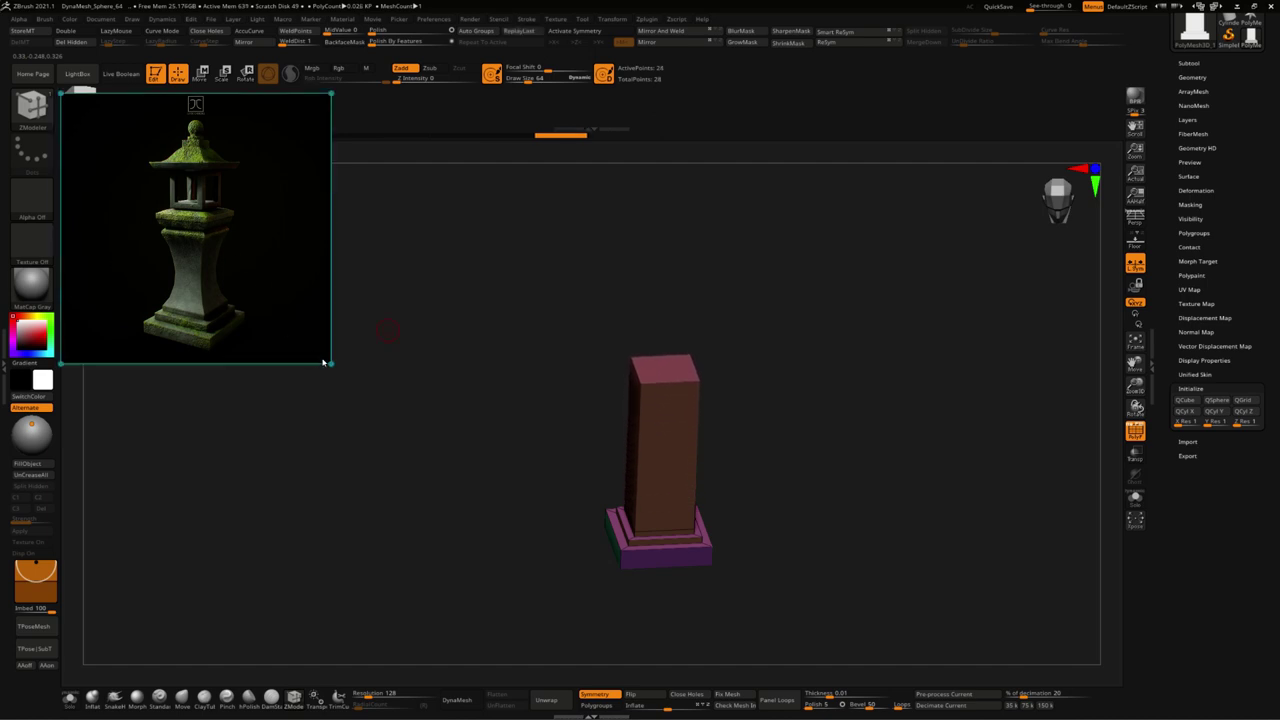
{"action": "left_click_drag", "start_coordinate": [341, 376], "coordinate": [397, 446]}
{"action": "key", "text": "ctrl+z"}
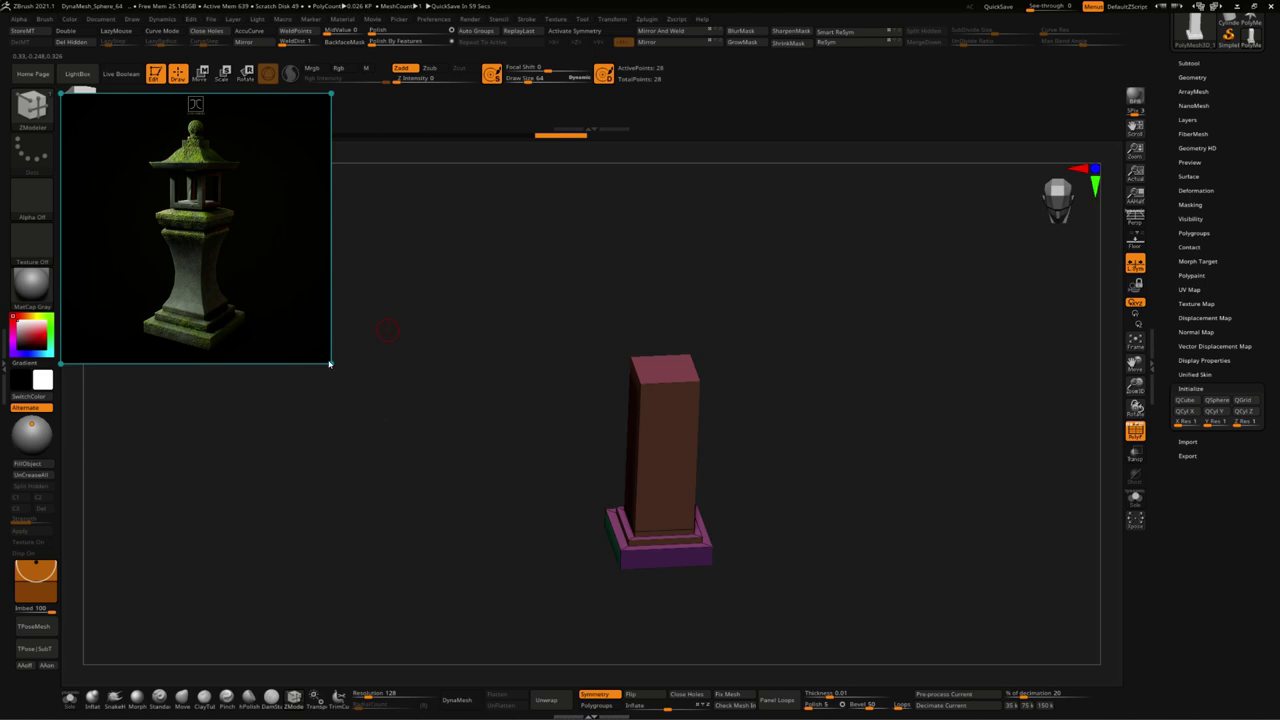
{"action": "left_click_drag", "start_coordinate": [341, 376], "coordinate": [400, 451]}
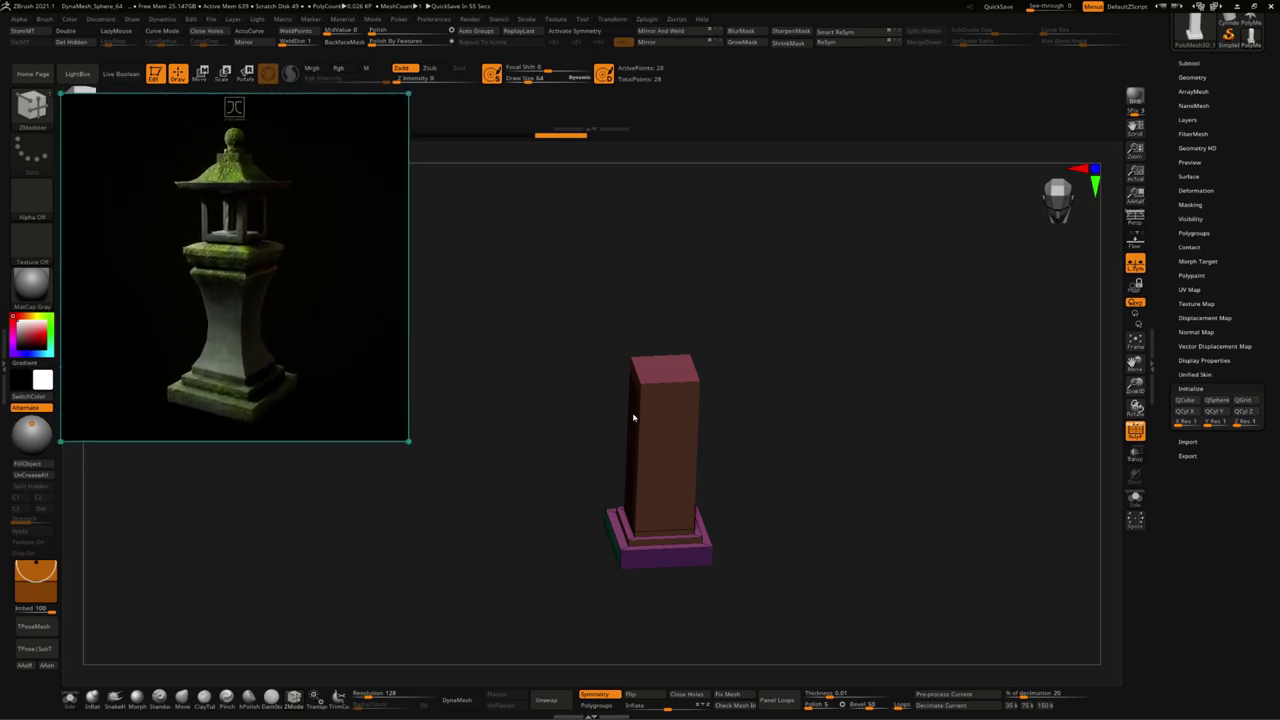
{"action": "left_click_drag", "start_coordinate": [796, 438], "coordinate": [797, 409]}
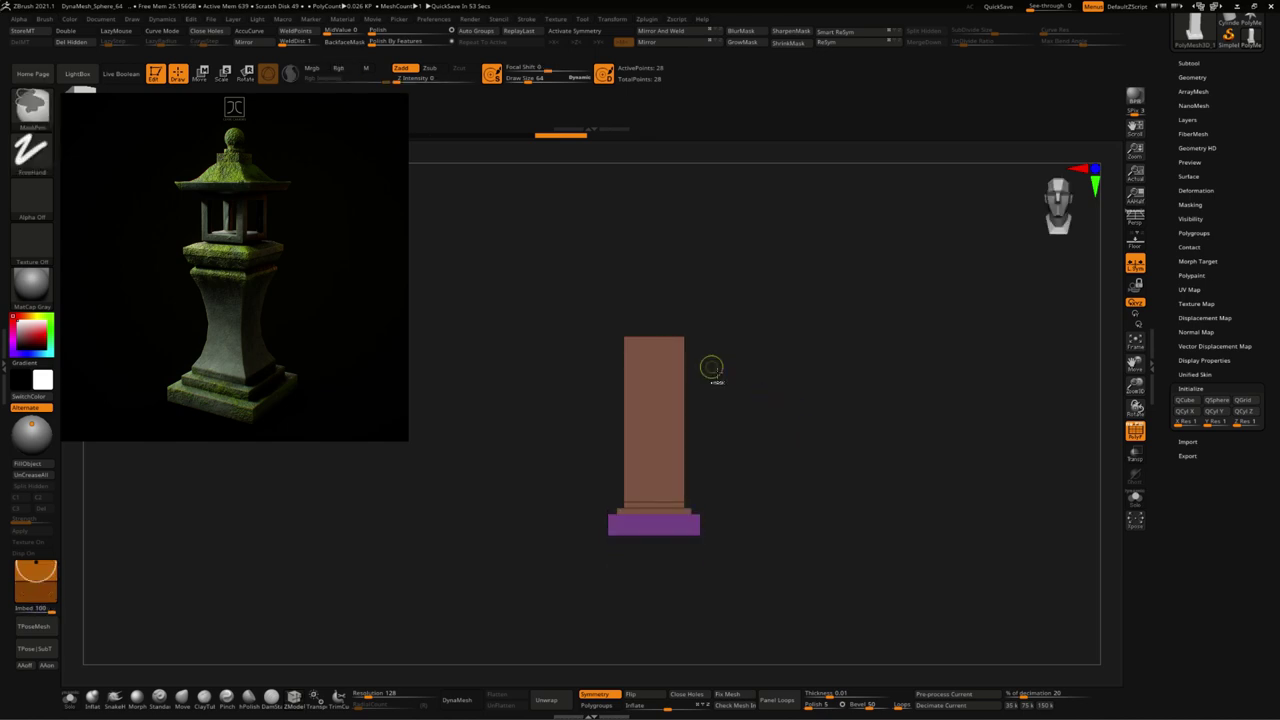
{"action": "mouse_move", "coordinate": [711, 366]}
{"action": "left_mouse_down", "text": "alt"}
{"action": "mouse_move", "coordinate": [789, 400]}
{"action": "mouse_move", "coordinate": [821, 500]}
{"action": "left_mouse_up", "text": "alt"}
{"action": "left_click_drag", "start_coordinate": [853, 418], "coordinate": [660, 428]}
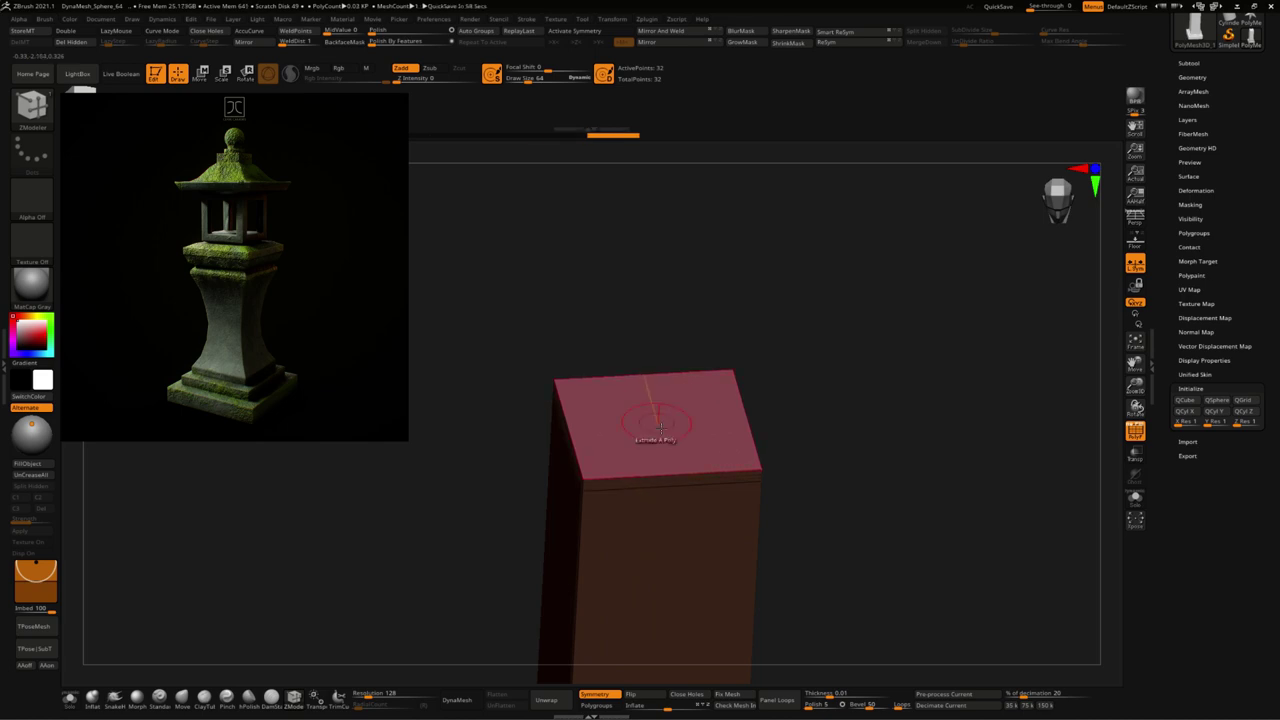
Step: Extrude the column's top face further upward
{"action": "mouse_move", "coordinate": [657, 425]}
{"action": "left_mouse_down"}
{"action": "mouse_move", "coordinate": [690, 311]}
{"action": "mouse_move", "coordinate": [875, 357]}
{"action": "left_mouse_up"}
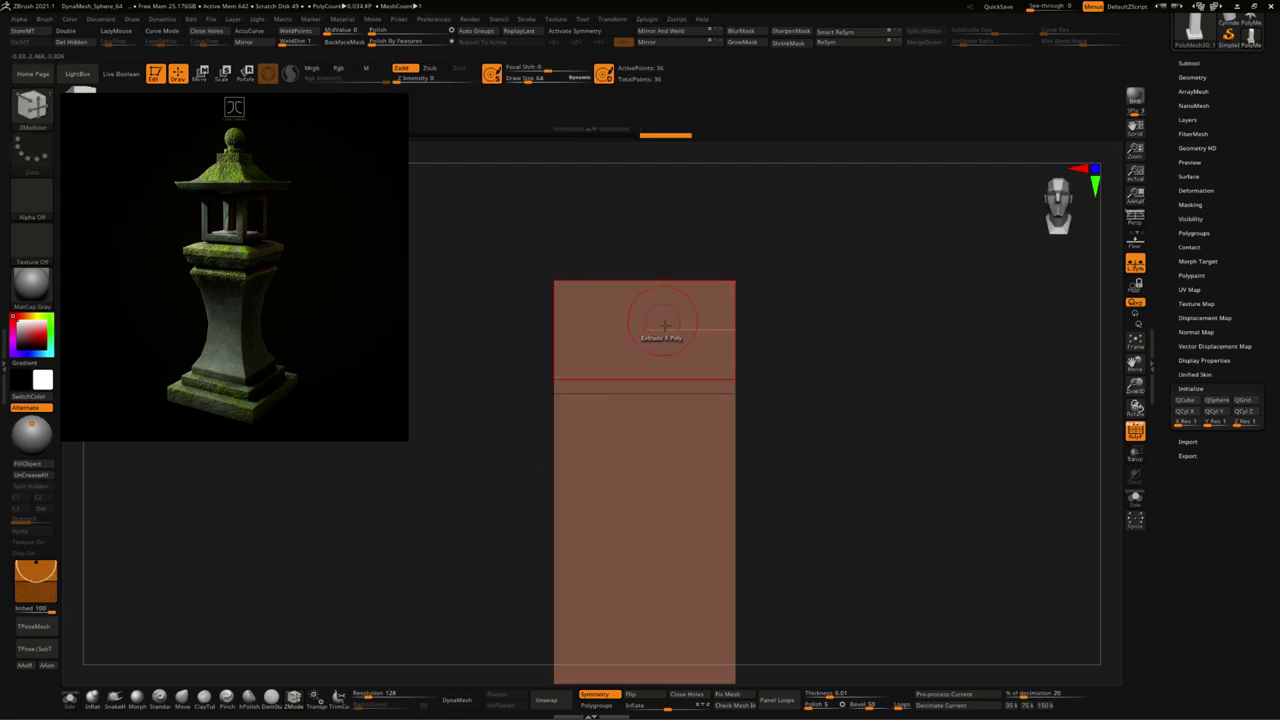
{"action": "key", "text": "space"}
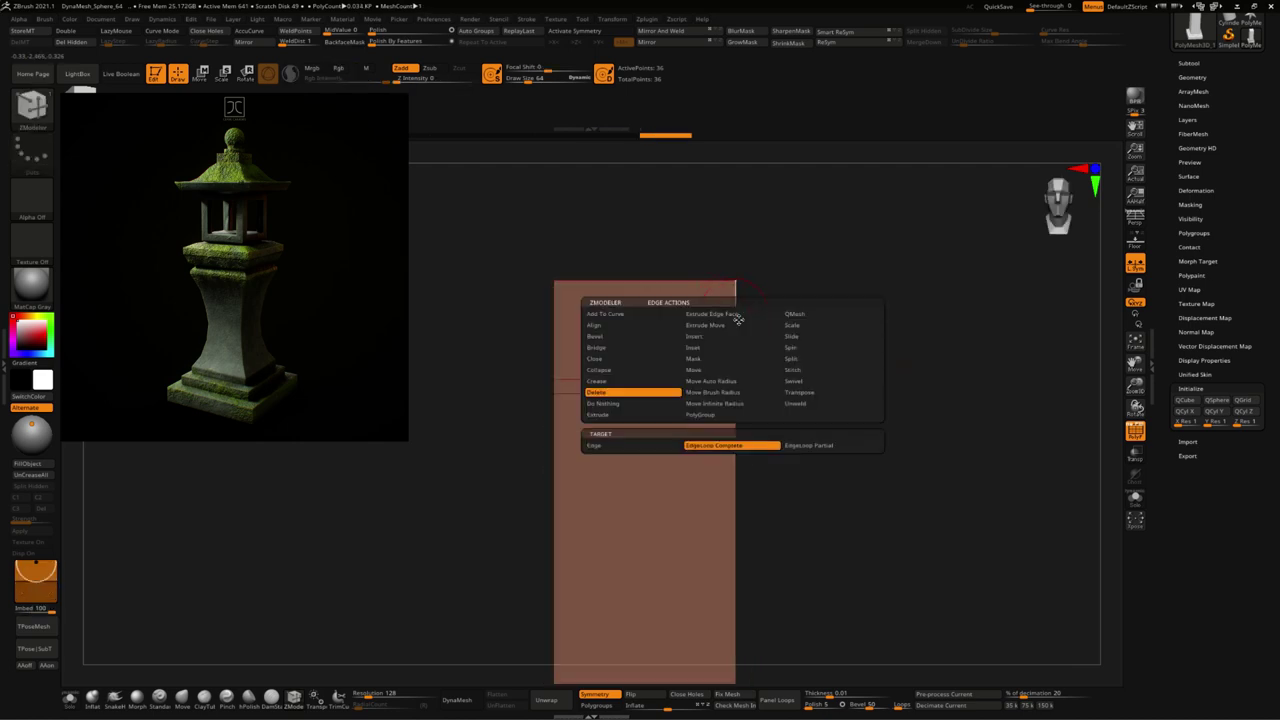
{"action": "left_click_drag", "start_coordinate": [790, 470], "coordinate": [685, 362]}
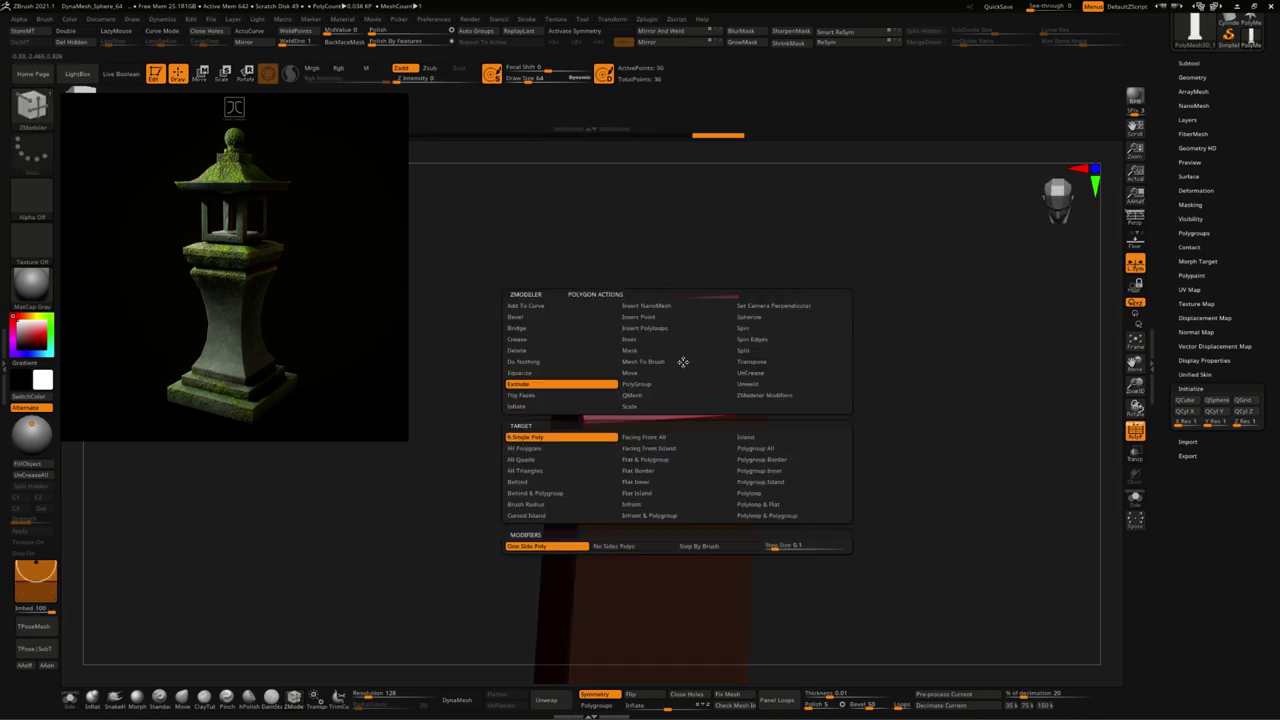
Step: Inset the column's top face and set ZModeler to Insert Polyloops
{"action": "key", "text": "space"}
{"action": "left_click", "coordinate": [650, 339]}
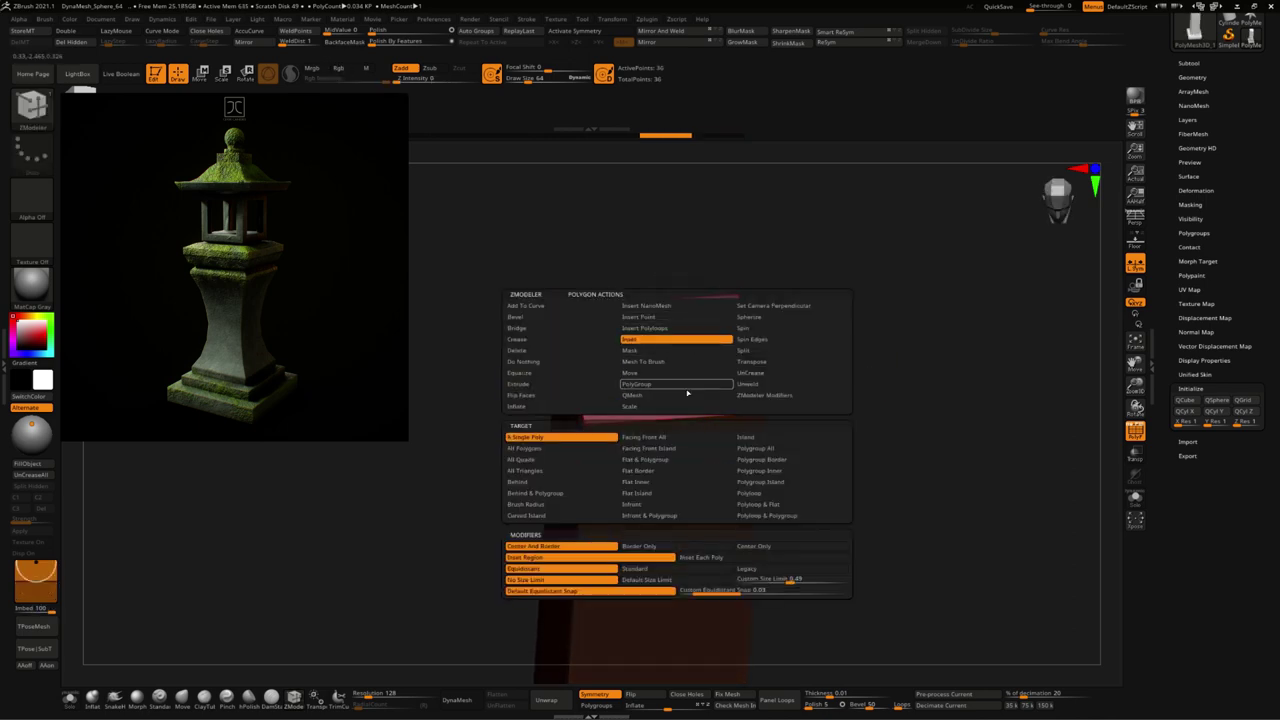
{"action": "left_click_drag", "start_coordinate": [708, 400], "coordinate": [680, 386]}
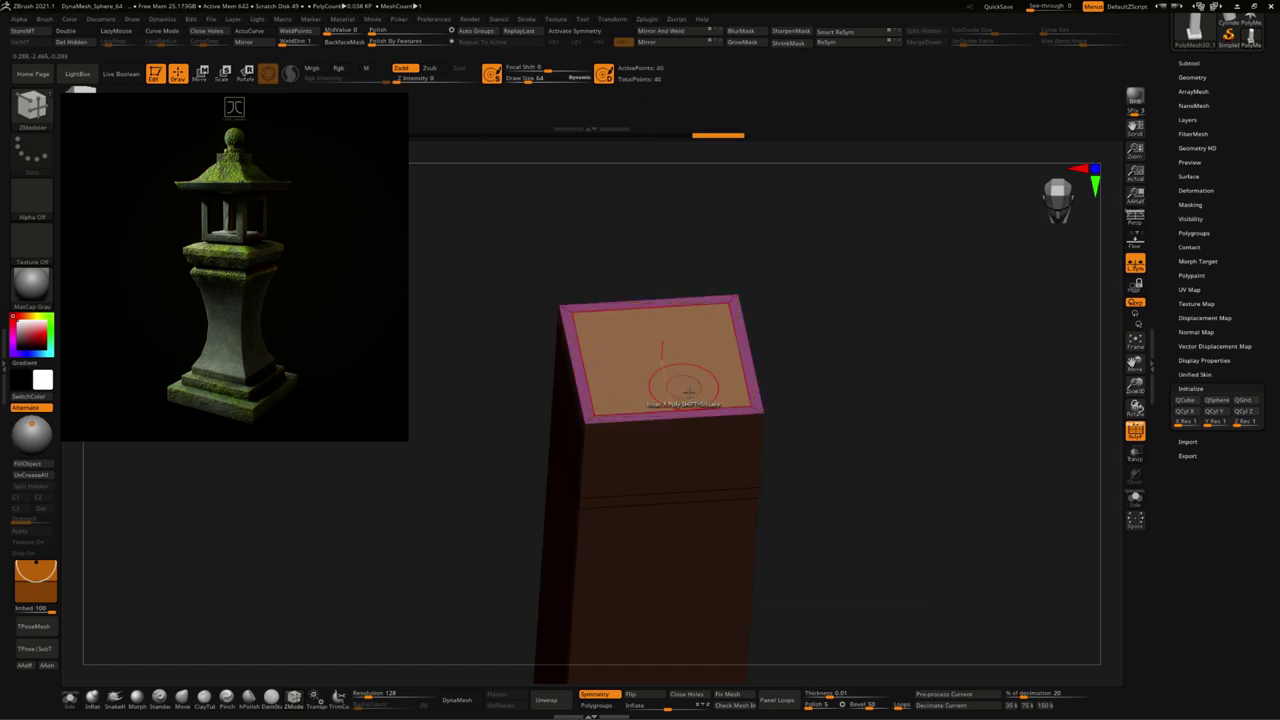
{"action": "left_click_drag", "start_coordinate": [831, 415], "coordinate": [767, 417]}
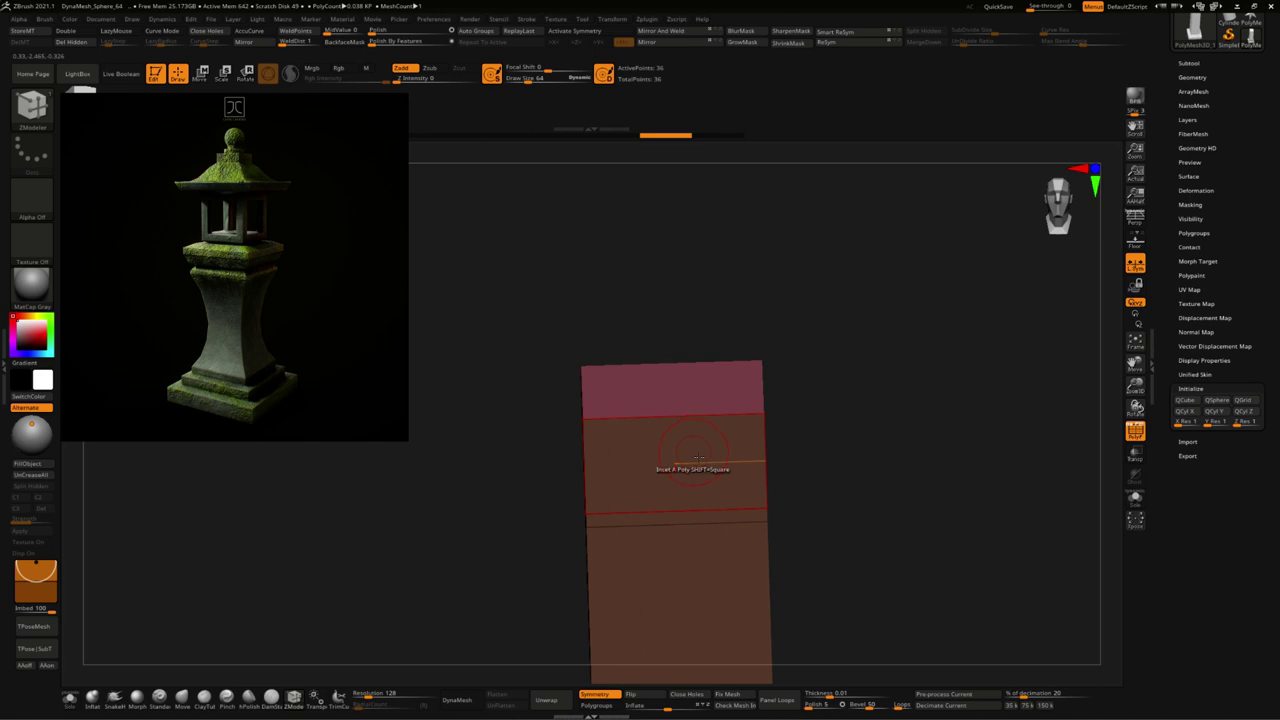
{"action": "key", "text": "space"}
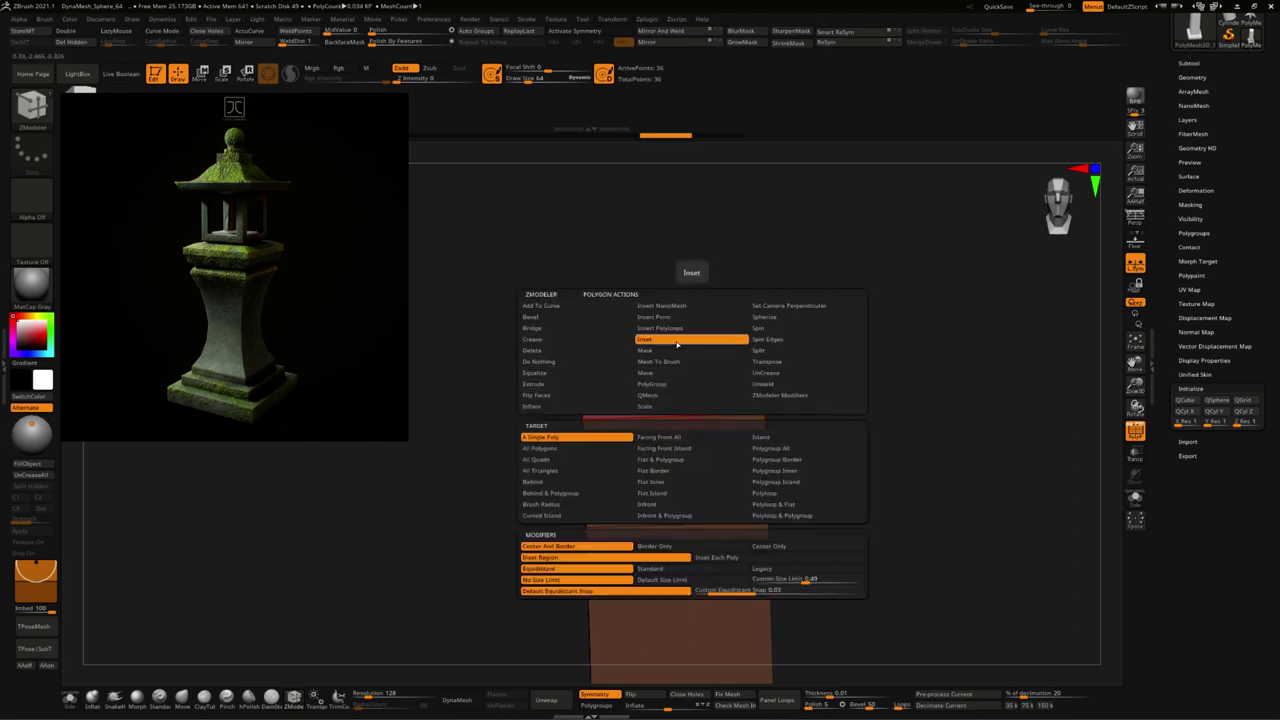
{"action": "left_click", "coordinate": [662, 328]}
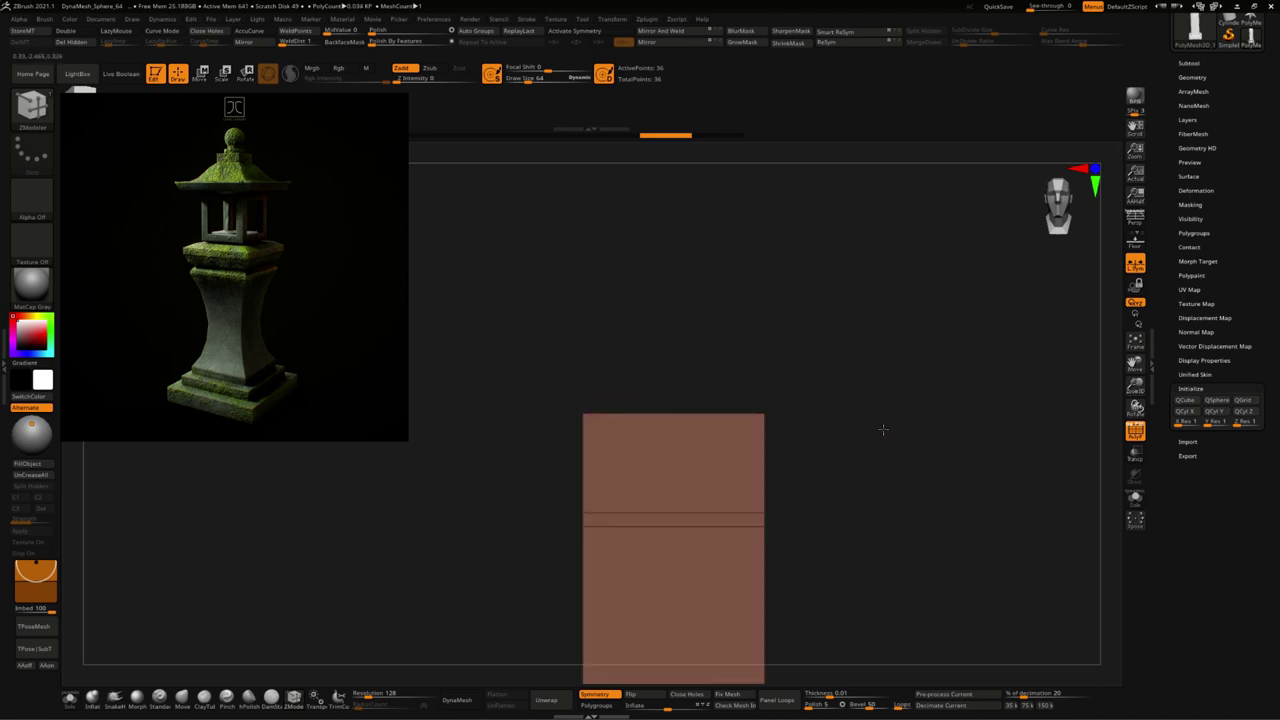
Step: Add an edge loop near the top and extrude the cap into a wide, thick roof slab
{"action": "left_click", "coordinate": [766, 442]}
{"action": "key", "text": "space"}
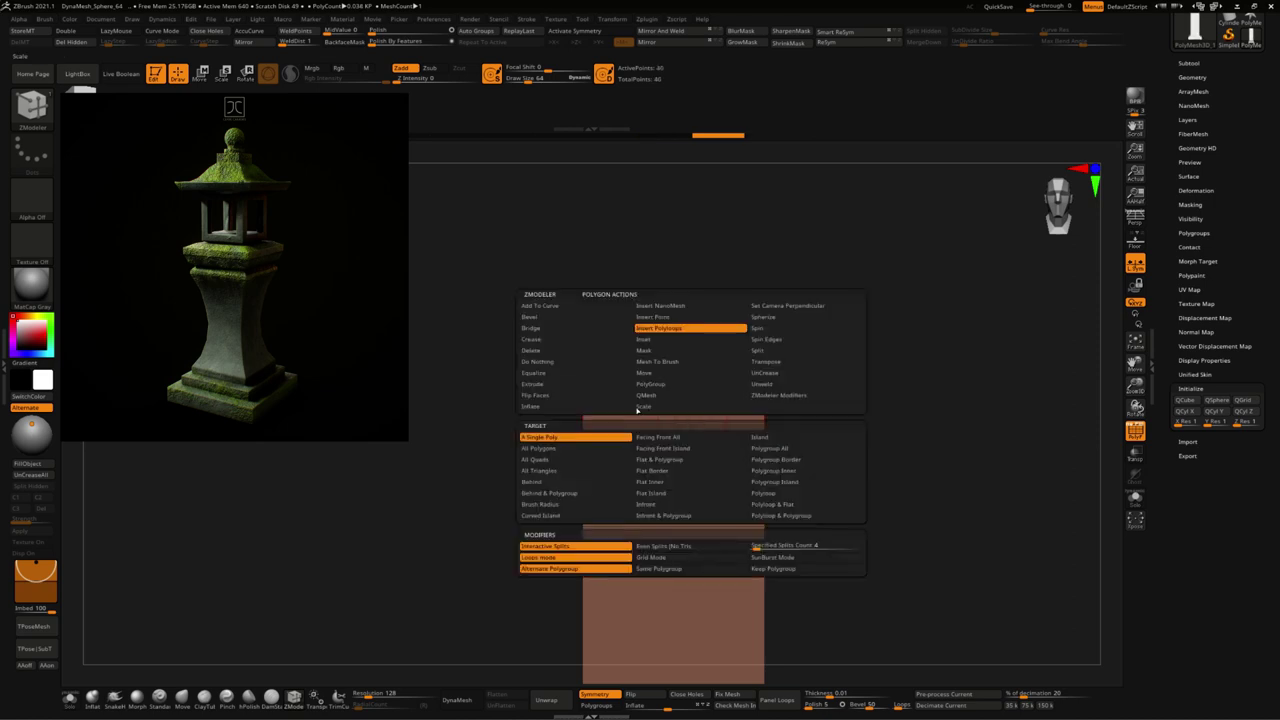
{"action": "left_click", "coordinate": [558, 384]}
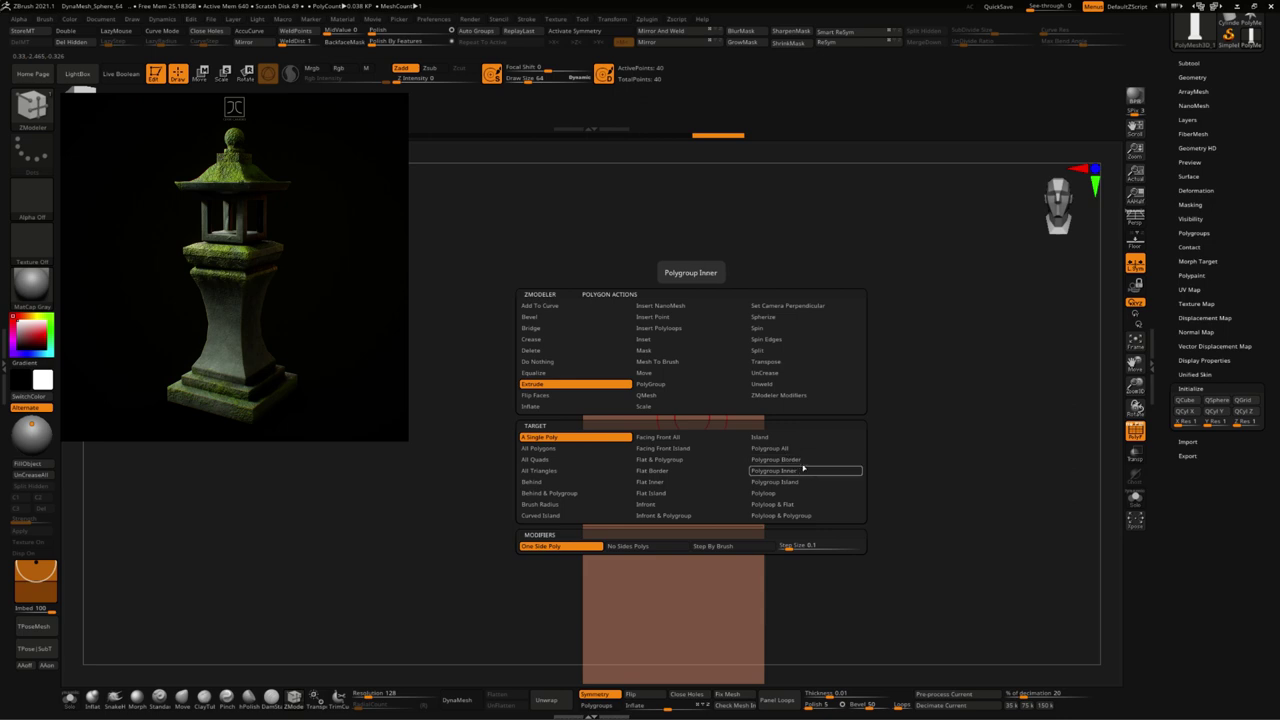
{"action": "left_click", "coordinate": [798, 519]}
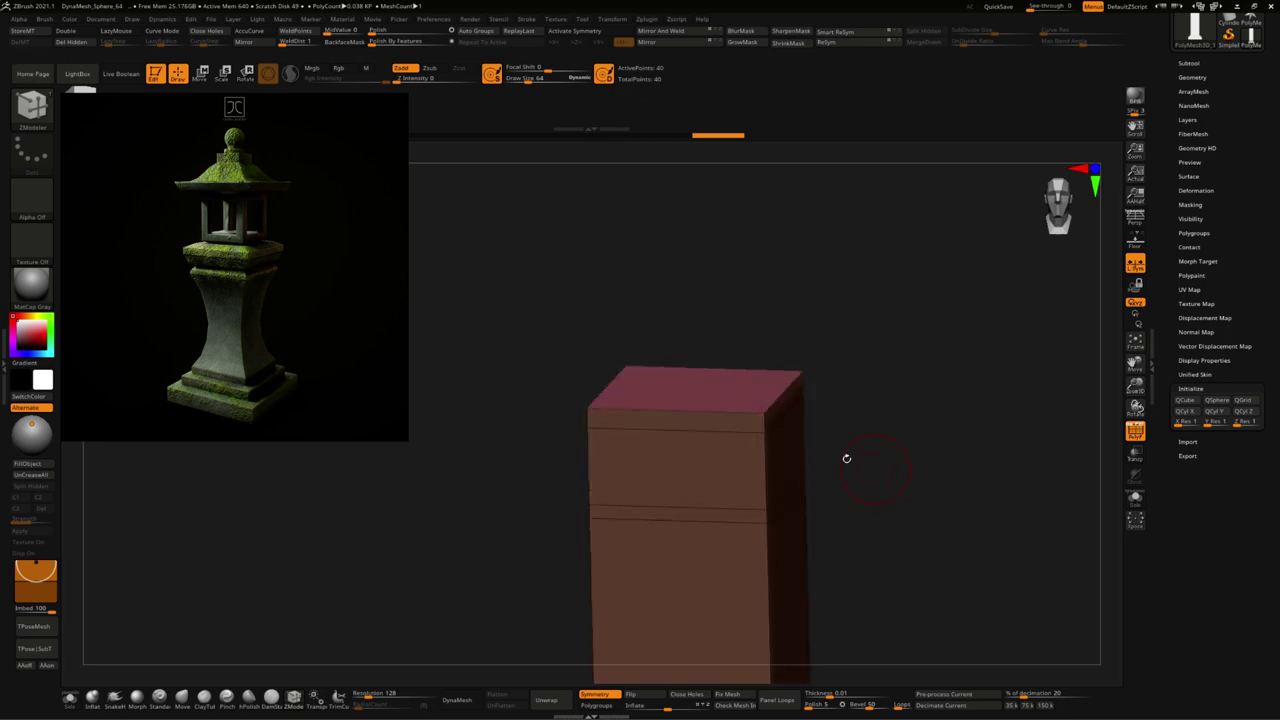
{"action": "left_click_drag", "start_coordinate": [749, 428], "coordinate": [745, 473]}
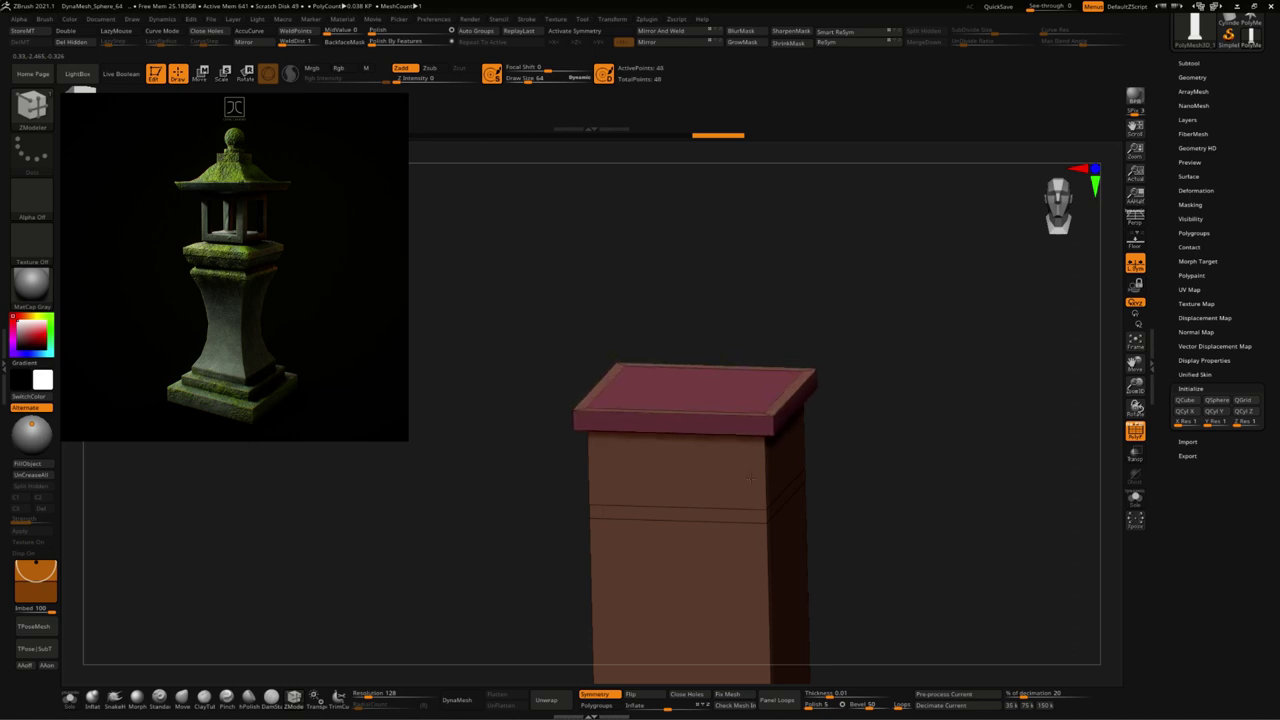
Step: Push the pillar's middle band inward to form a recessed ring
{"action": "left_click_drag", "start_coordinate": [857, 489], "coordinate": [787, 478], "text": "shift"}
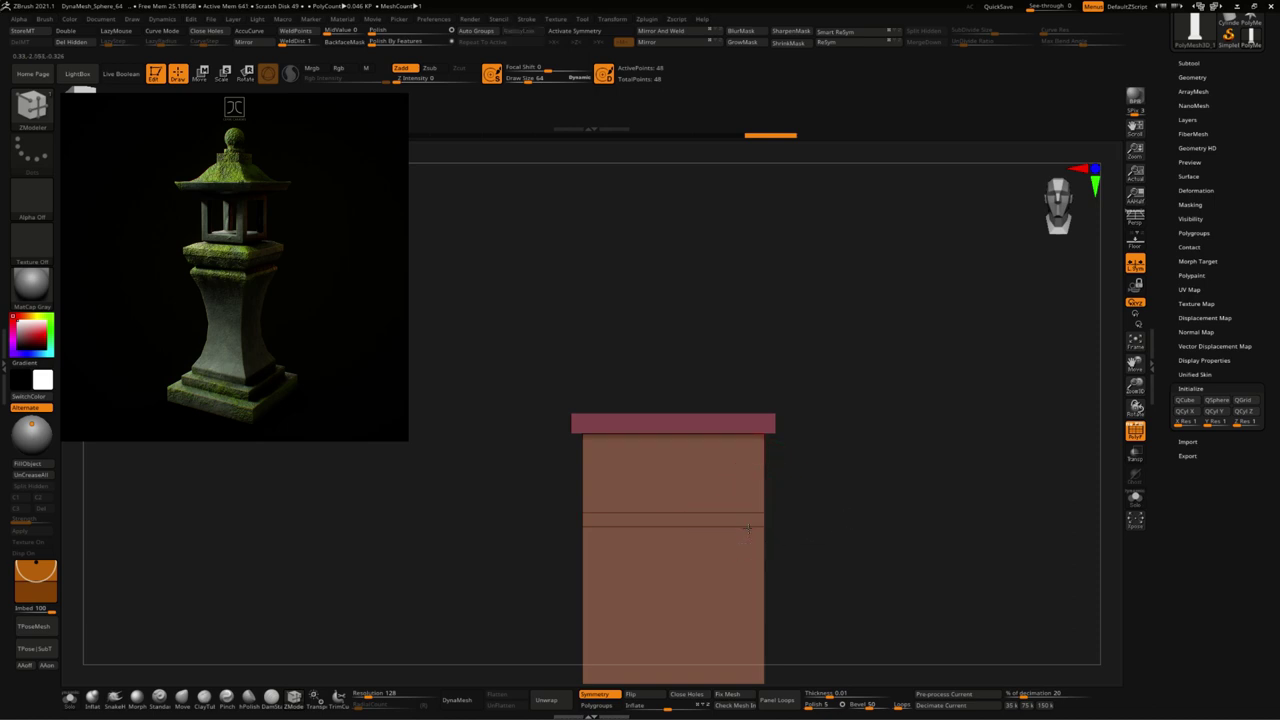
{"action": "right_click_drag", "start_coordinate": [693, 566], "coordinate": [808, 502]}
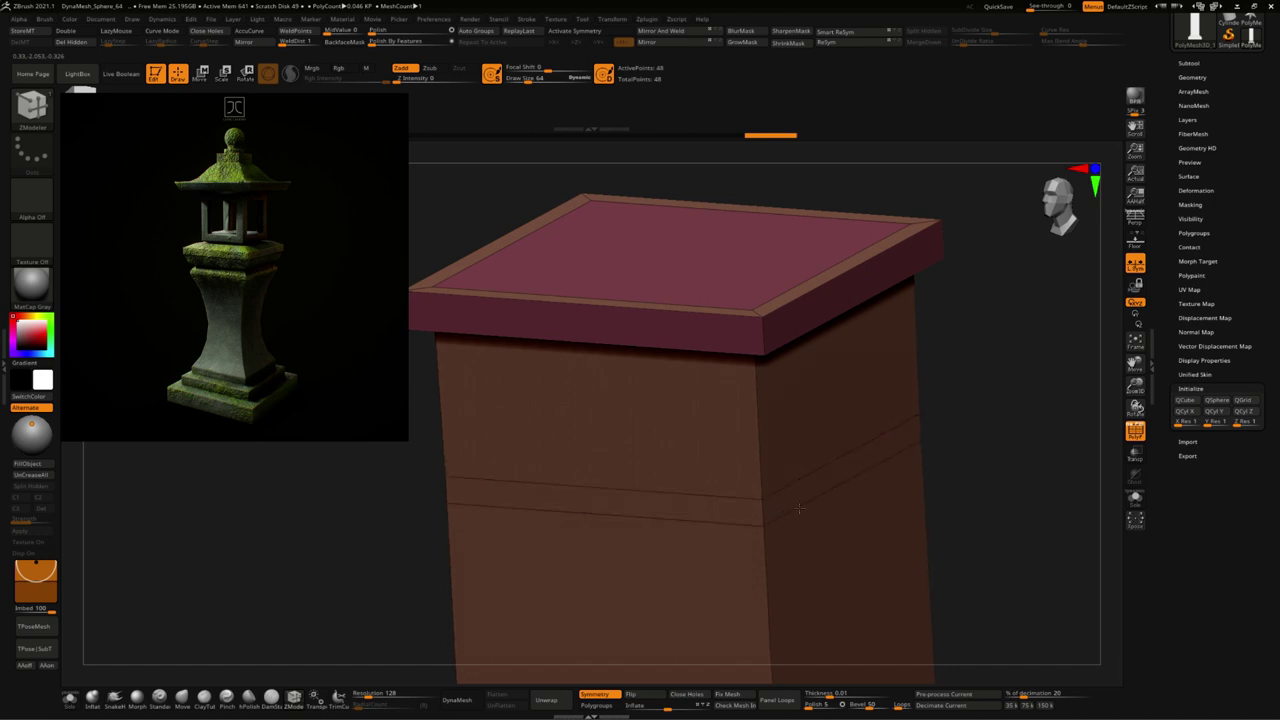
{"action": "left_click_drag", "start_coordinate": [795, 502], "coordinate": [770, 516]}
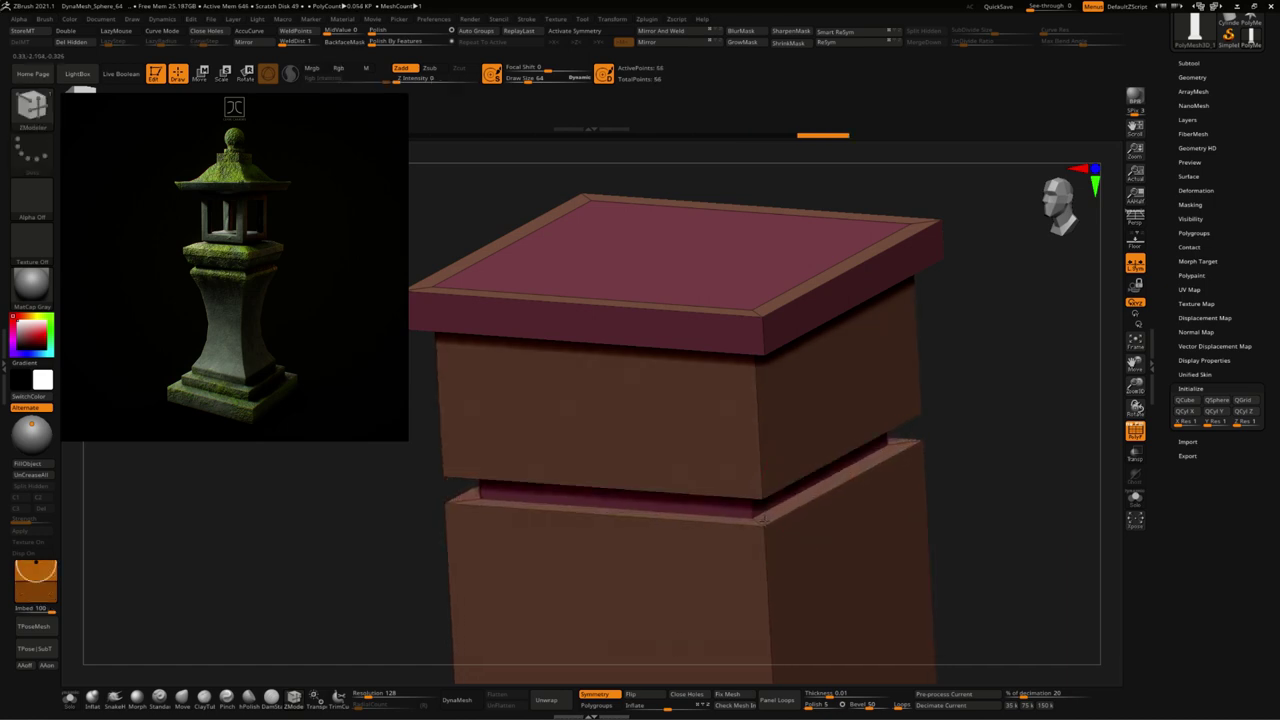
{"action": "right_click_drag", "start_coordinate": [973, 402], "coordinate": [994, 369], "text": "shift"}
Step: Bevel the upper block's lower edge loop into a sloping chamfer using EdgeLoop Complete
{"action": "right_click_drag", "start_coordinate": [908, 429], "coordinate": [997, 443], "text": "alt"}
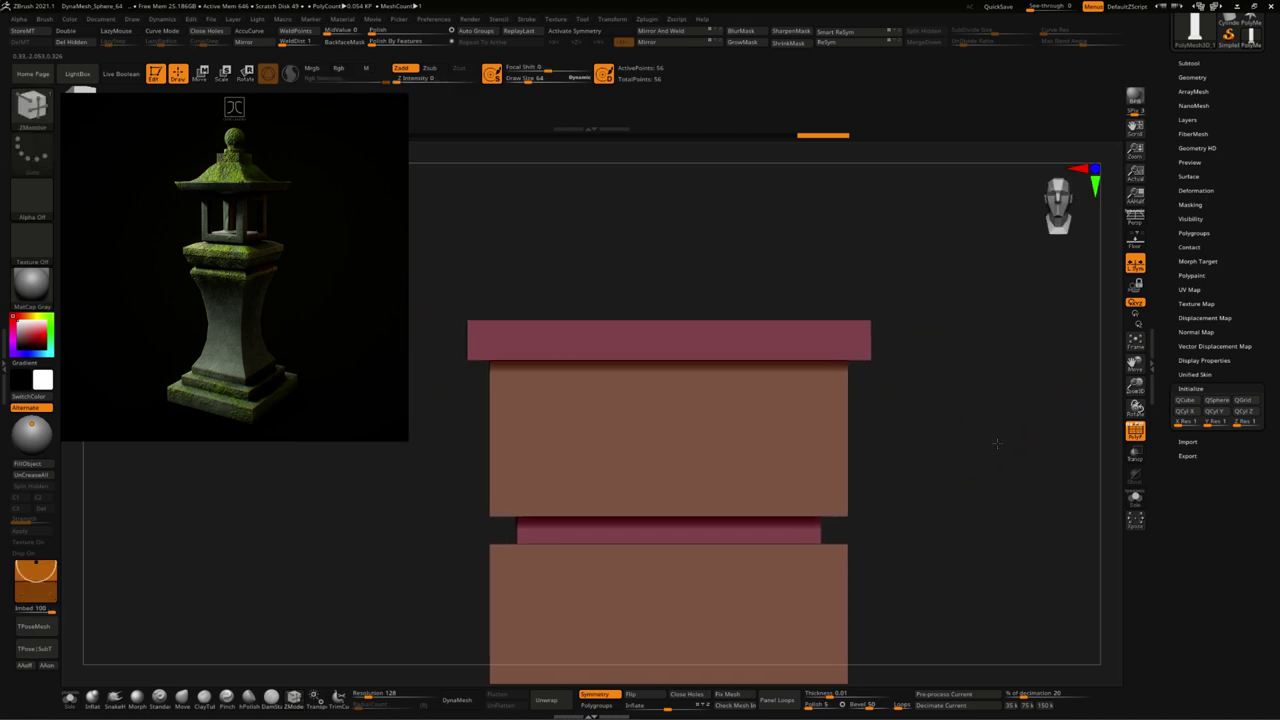
{"action": "right_click_drag", "start_coordinate": [893, 481], "coordinate": [920, 486]}
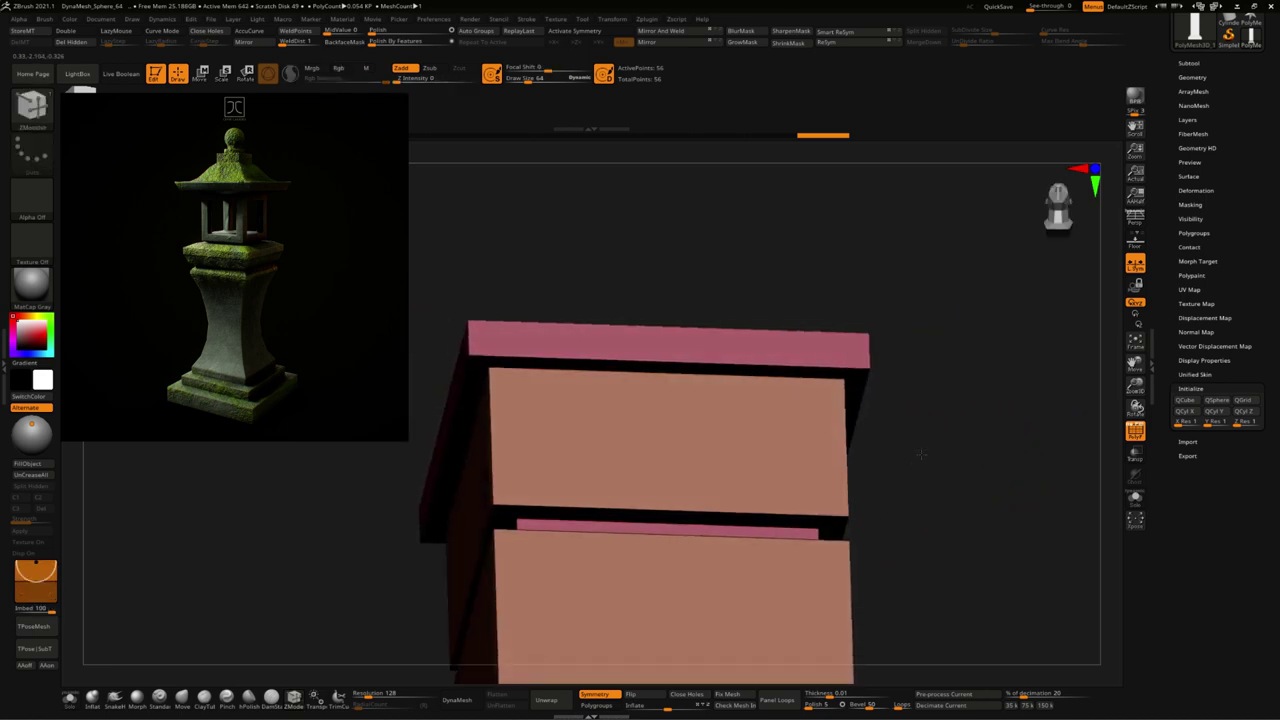
{"action": "right_click_drag", "start_coordinate": [543, 509], "coordinate": [534, 535], "text": "ctrl"}
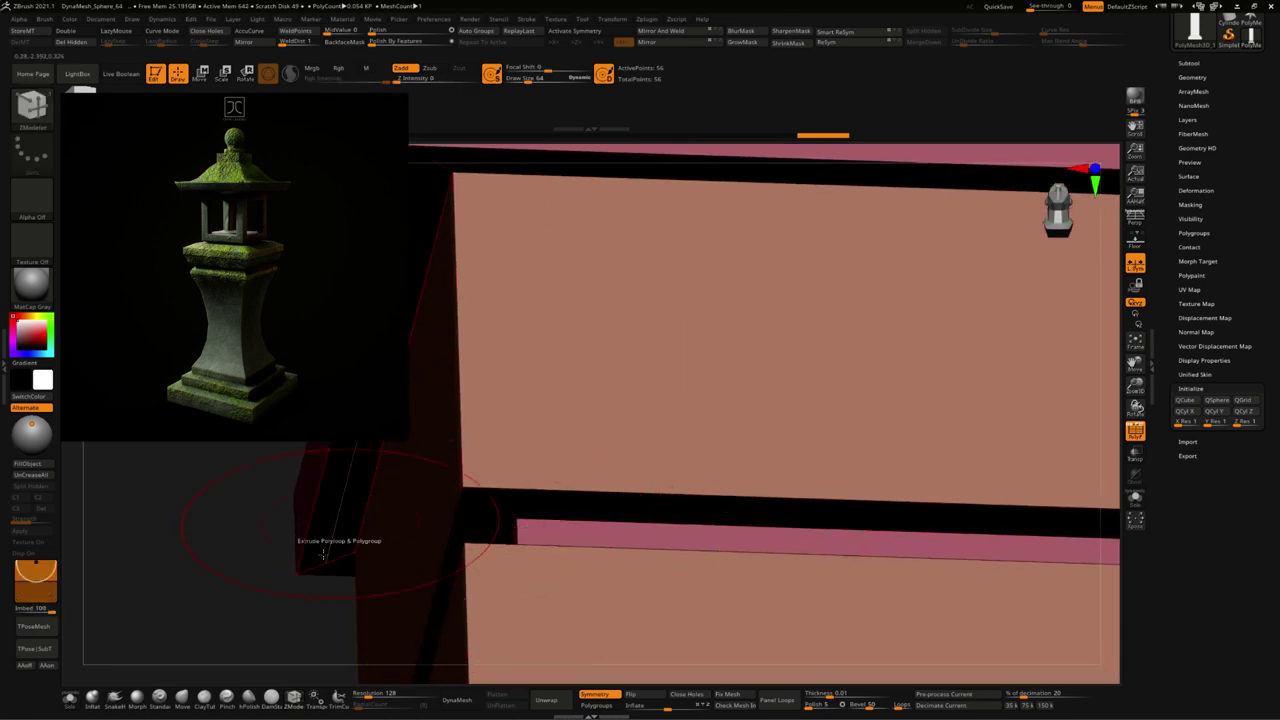
{"action": "key", "text": "space"}
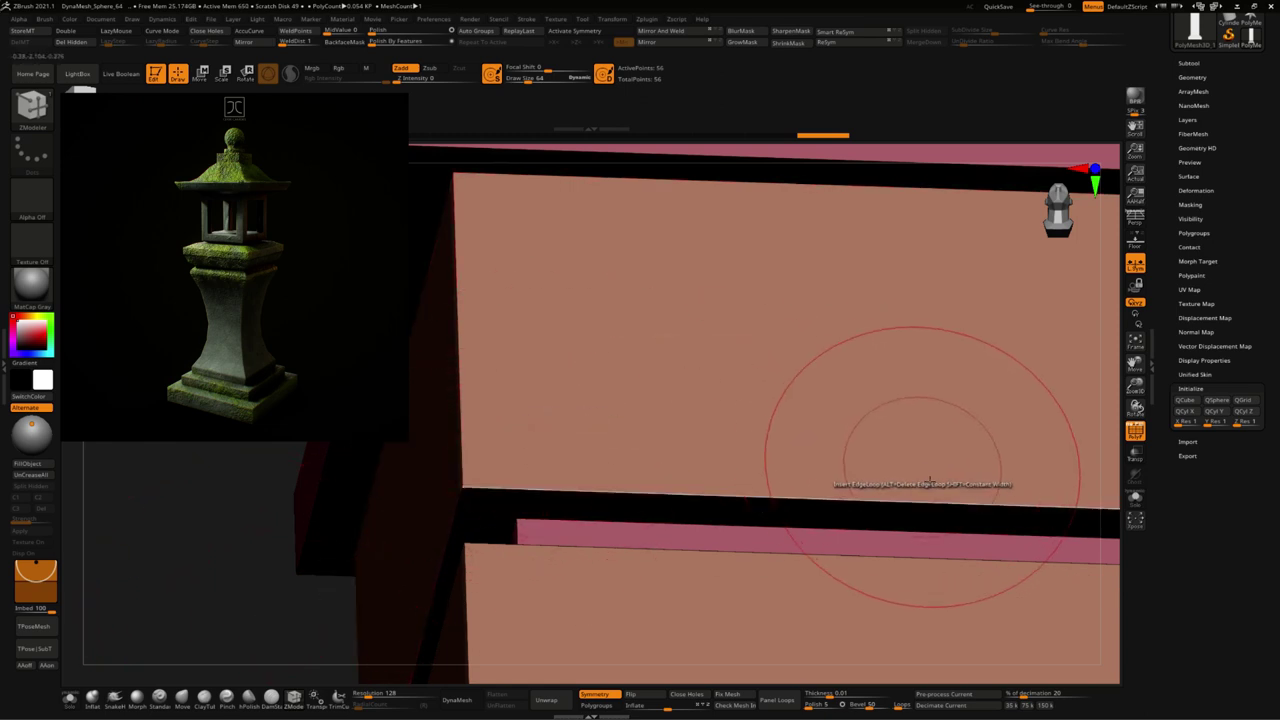
{"action": "key", "text": "space"}
{"action": "left_click", "coordinate": [808, 412]}
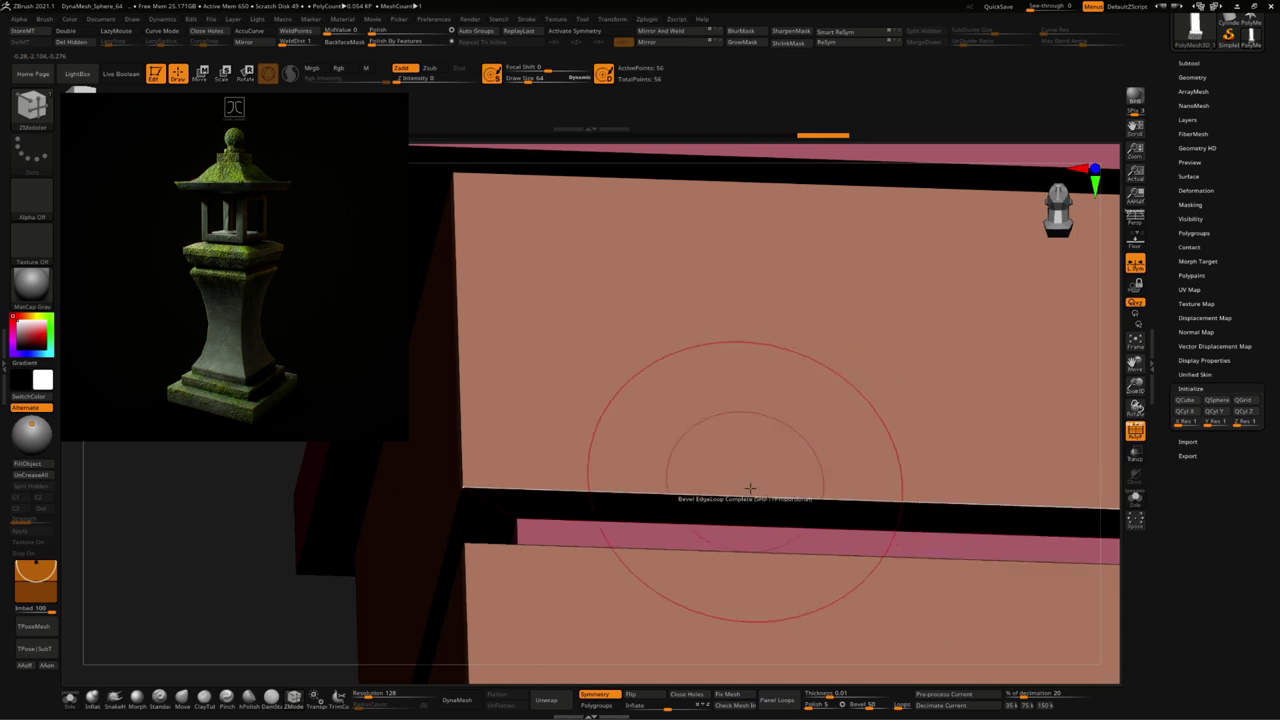
{"action": "left_click_drag", "start_coordinate": [765, 488], "coordinate": [780, 418]}
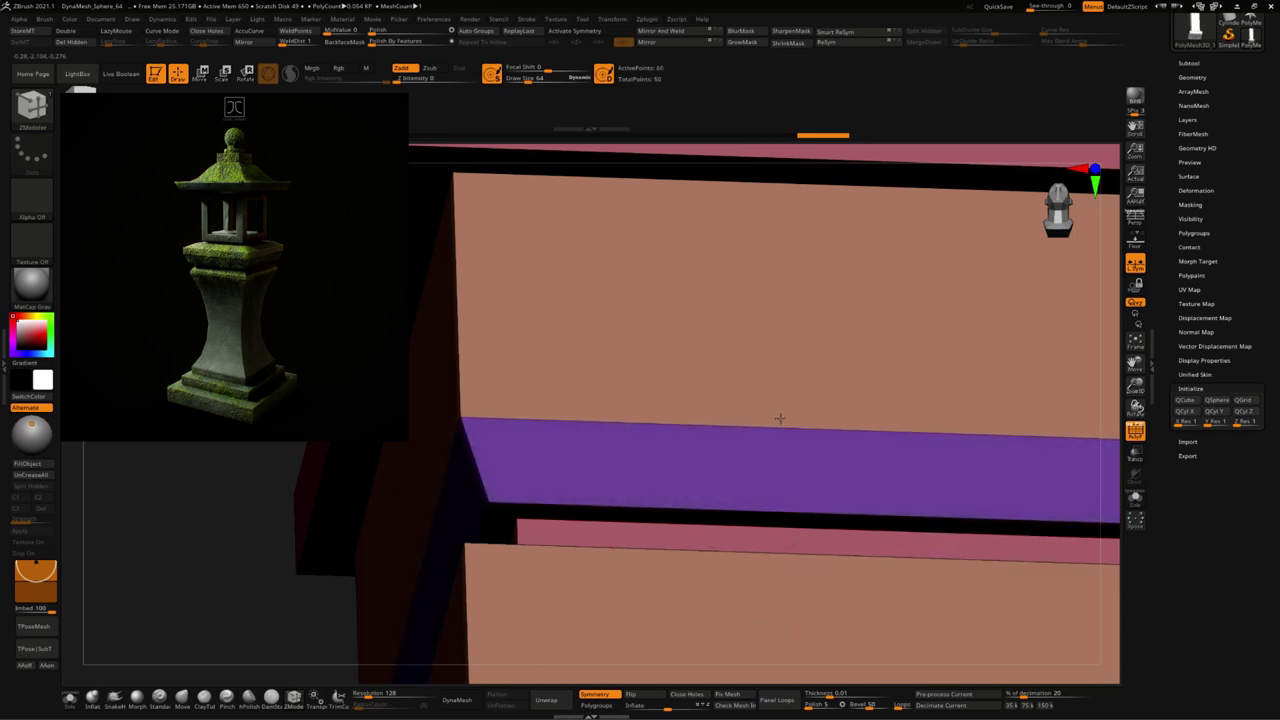
Step: Mask the upper block with a rectangle and invert the mask, leaving only the top block free
{"action": "key", "text": "f"}
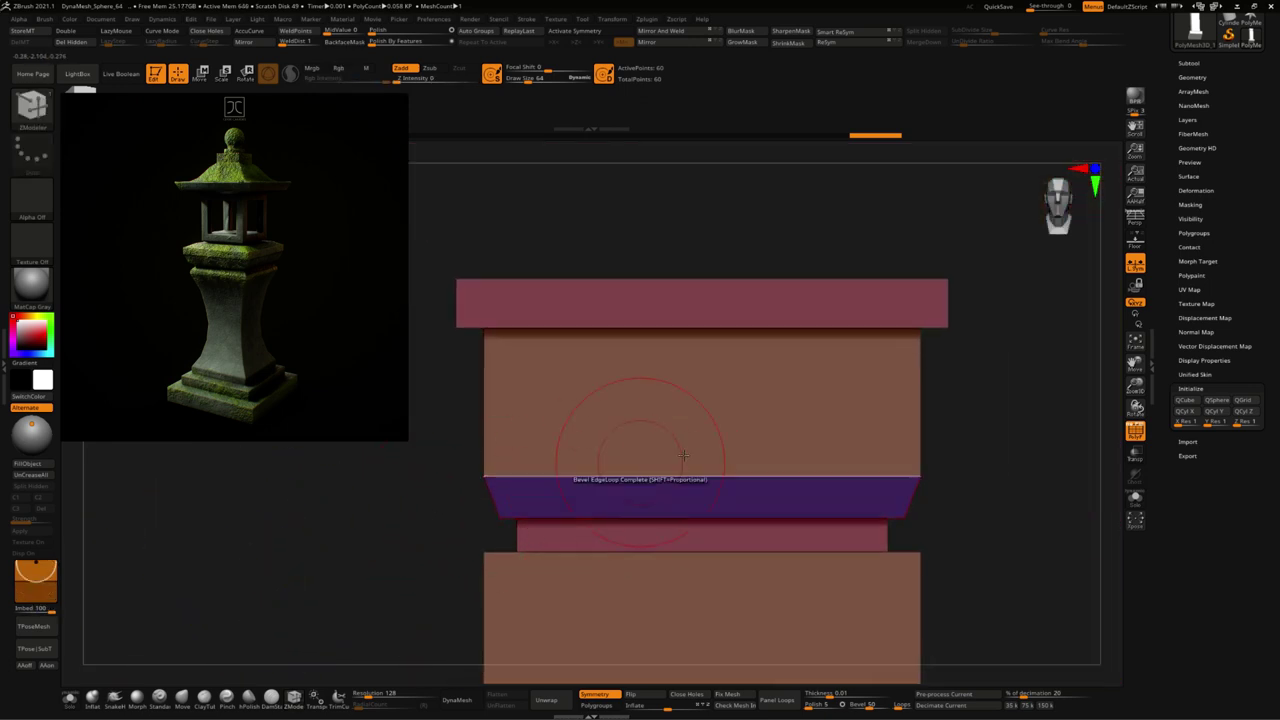
{"action": "mouse_move", "coordinate": [1013, 409]}
{"action": "left_mouse_down", "text": "ctrl"}
{"action": "mouse_move", "coordinate": [593, 330]}
{"action": "mouse_move", "coordinate": [385, 205]}
{"action": "left_mouse_up", "text": "ctrl"}
{"action": "key", "text": "ctrl+i"}
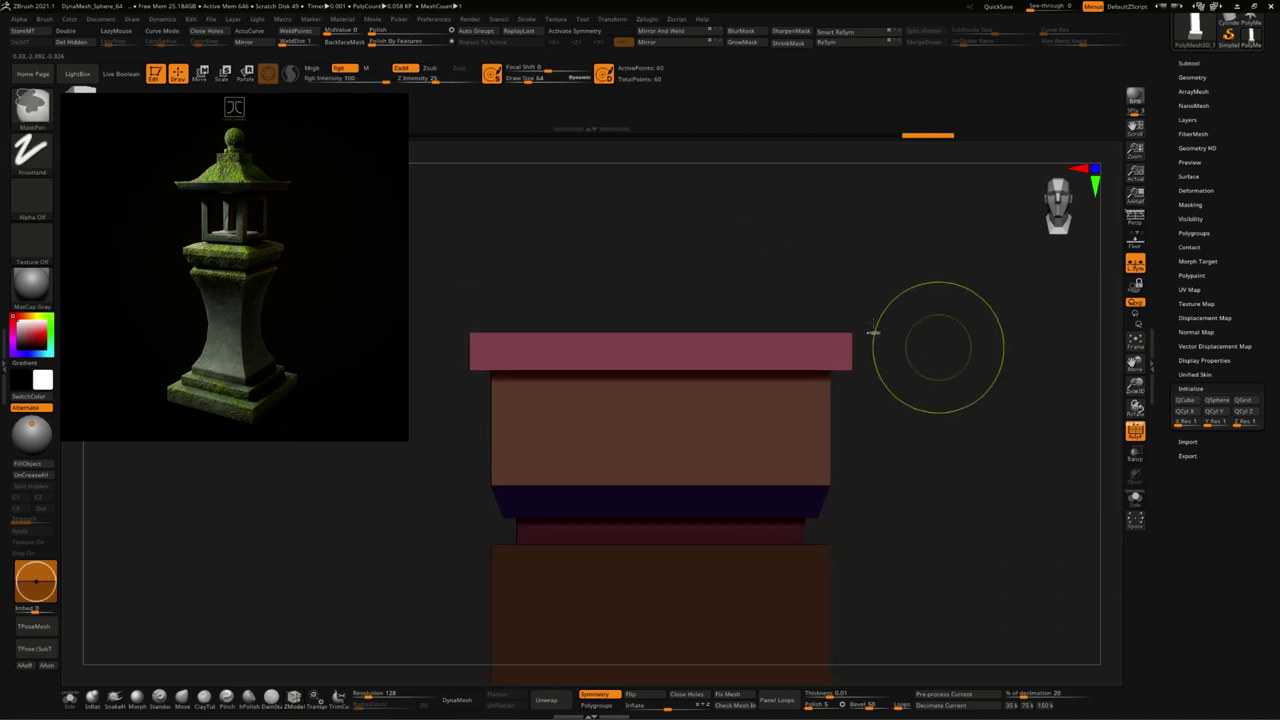
Step: Lower the pink roof slab along Y with the Move gizmo so it sits on the bevel
{"action": "key", "text": "w"}
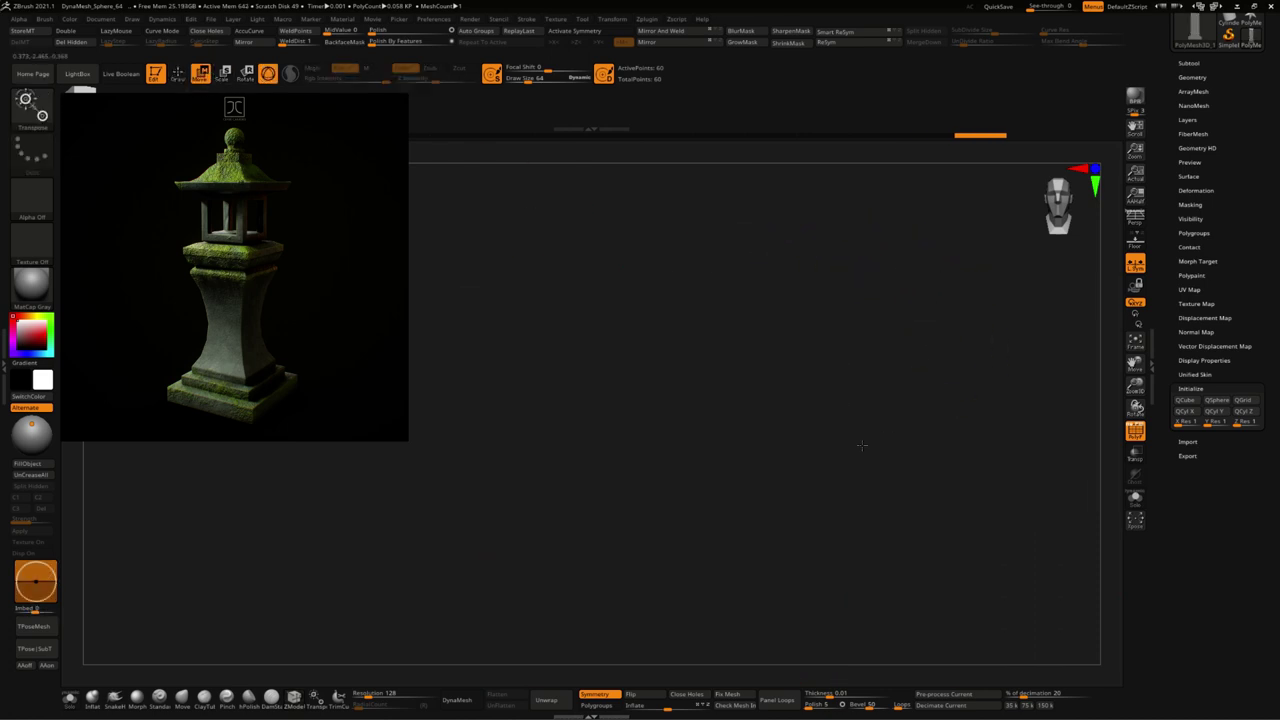
{"action": "left_click_drag", "start_coordinate": [912, 422], "coordinate": [924, 416], "text": "alt"}
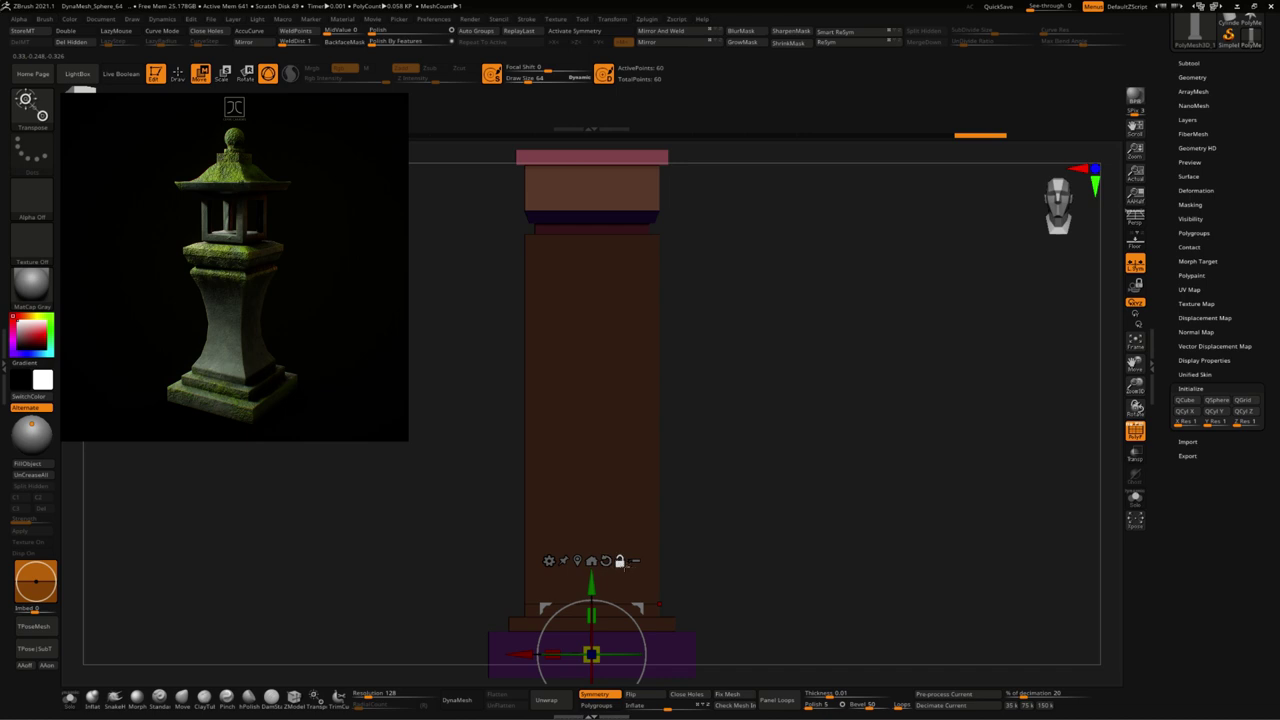
{"action": "left_click", "coordinate": [591, 157]}
{"action": "left_click_drag", "start_coordinate": [672, 260], "coordinate": [673, 227], "text": "alt"}
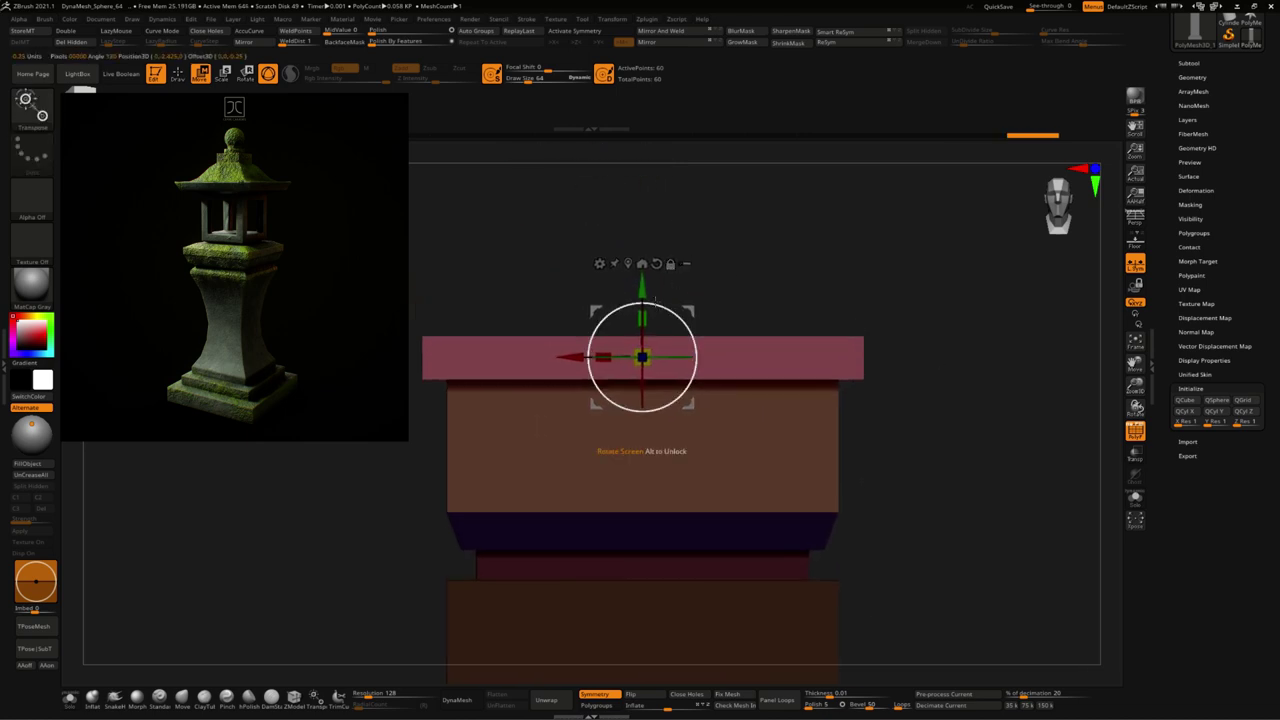
{"action": "left_click_drag", "start_coordinate": [651, 293], "coordinate": [652, 420]}
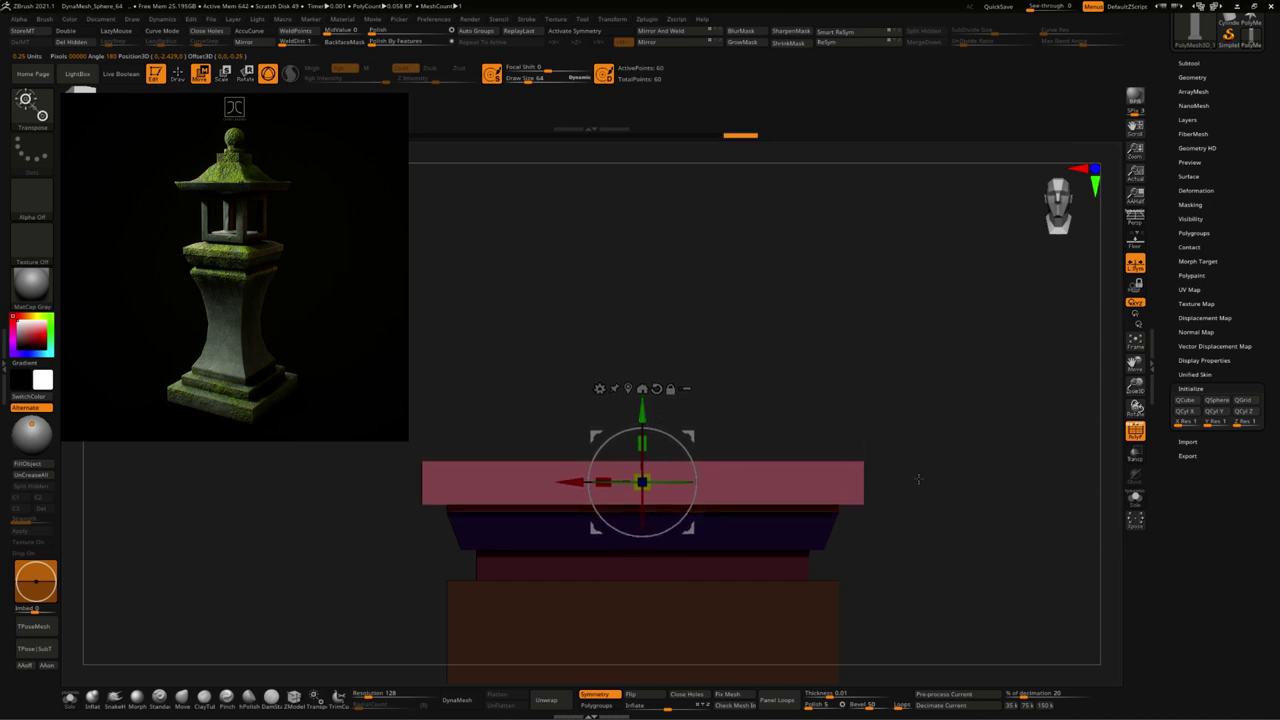
{"action": "mouse_move", "coordinate": [918, 480]}
{"action": "left_mouse_down", "text": "shift"}
{"action": "mouse_move", "coordinate": [934, 448]}
{"action": "mouse_move", "coordinate": [586, 405]}
{"action": "left_mouse_up", "text": "shift"}
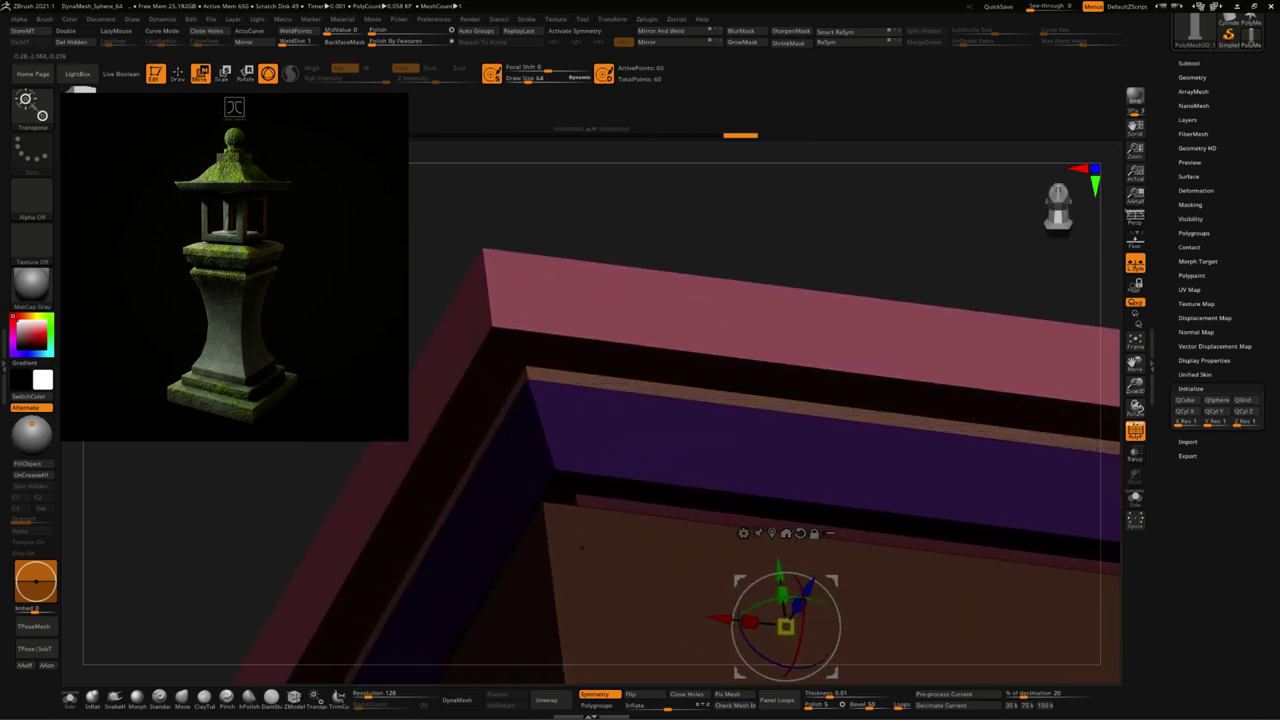
Step: Delete the recessed edge loop between the pink roof slab and purple bevel with Delete EdgeLoop Complete
{"action": "left_click", "coordinate": [293, 697]}
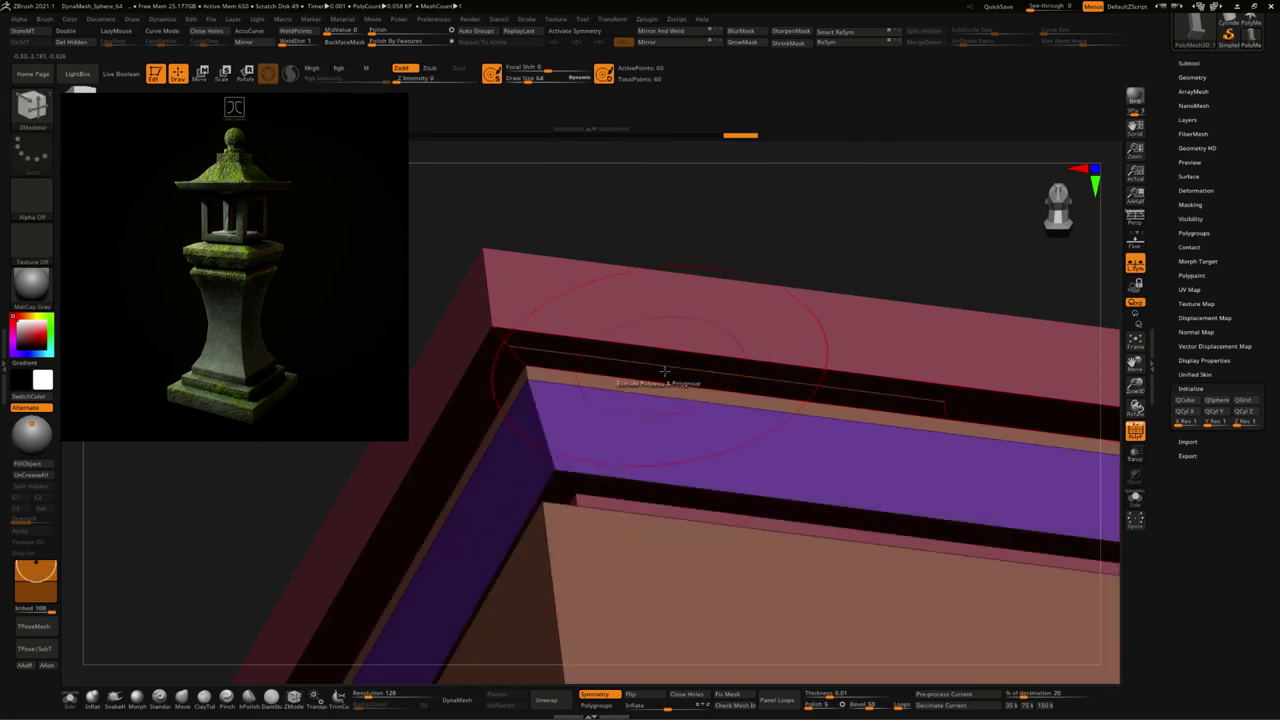
{"action": "key", "text": "space"}
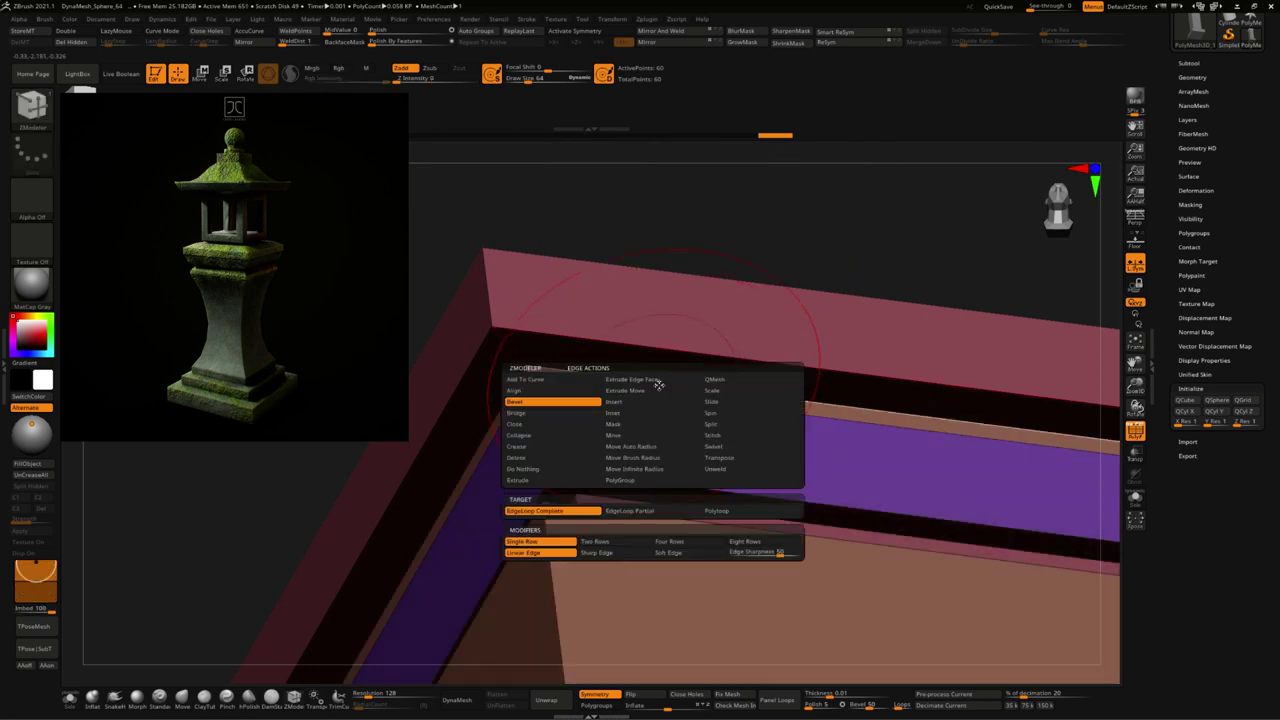
{"action": "left_click", "coordinate": [526, 462]}
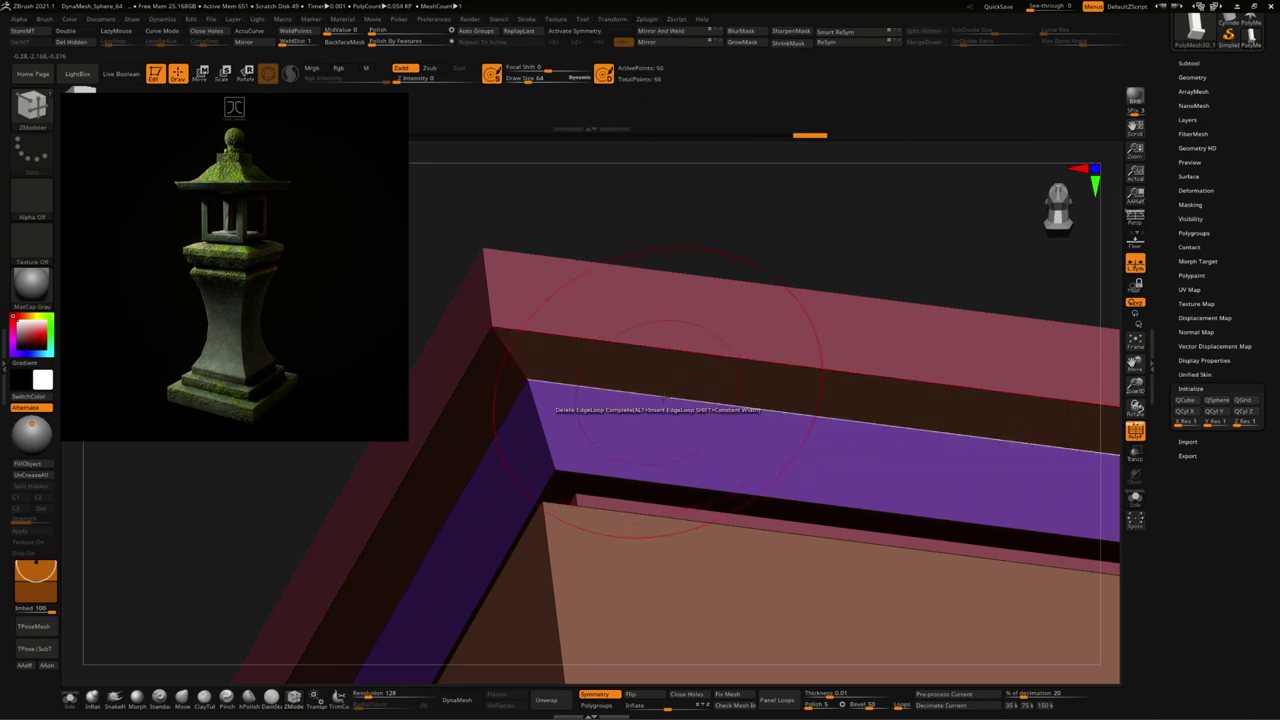
{"action": "left_click", "coordinate": [655, 395]}
{"action": "left_click_drag", "start_coordinate": [677, 253], "coordinate": [665, 331], "text": "shift"}
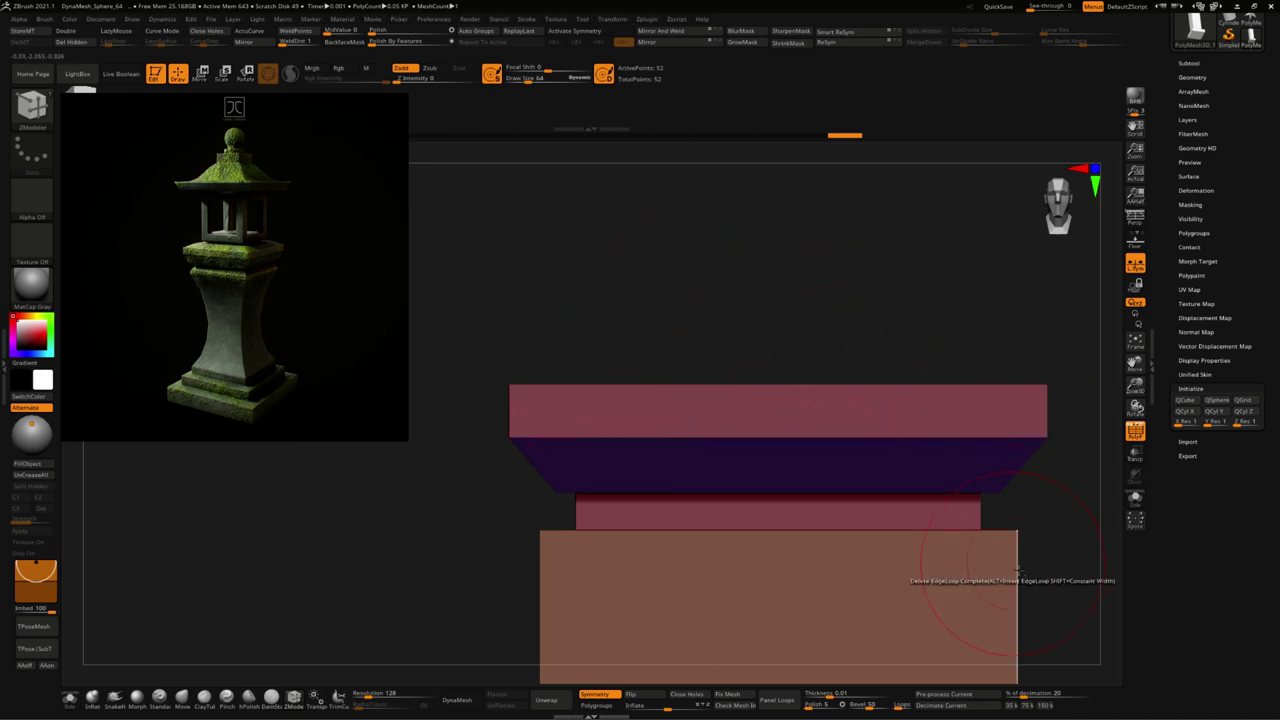
{"action": "mouse_move", "coordinate": [931, 362]}
{"action": "left_mouse_down", "text": "alt"}
{"action": "mouse_move", "coordinate": [983, 357]}
{"action": "mouse_move", "coordinate": [888, 431]}
{"action": "left_mouse_up", "text": "alt"}
Step: Select ZModeler via BZM and set its edge action to Insert single edge loop
{"action": "key", "text": "b"}
{"action": "key", "text": "z"}
{"action": "key", "text": "m"}
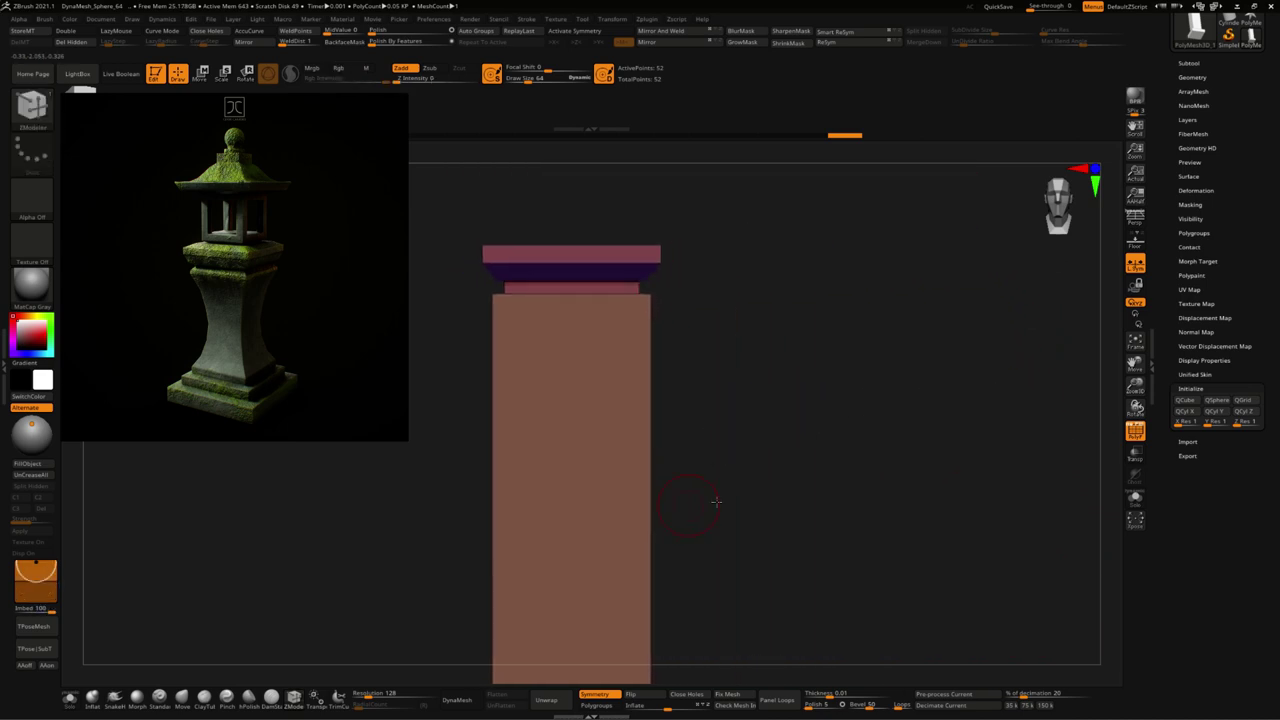
{"action": "key", "text": "f"}
{"action": "key", "text": "space"}
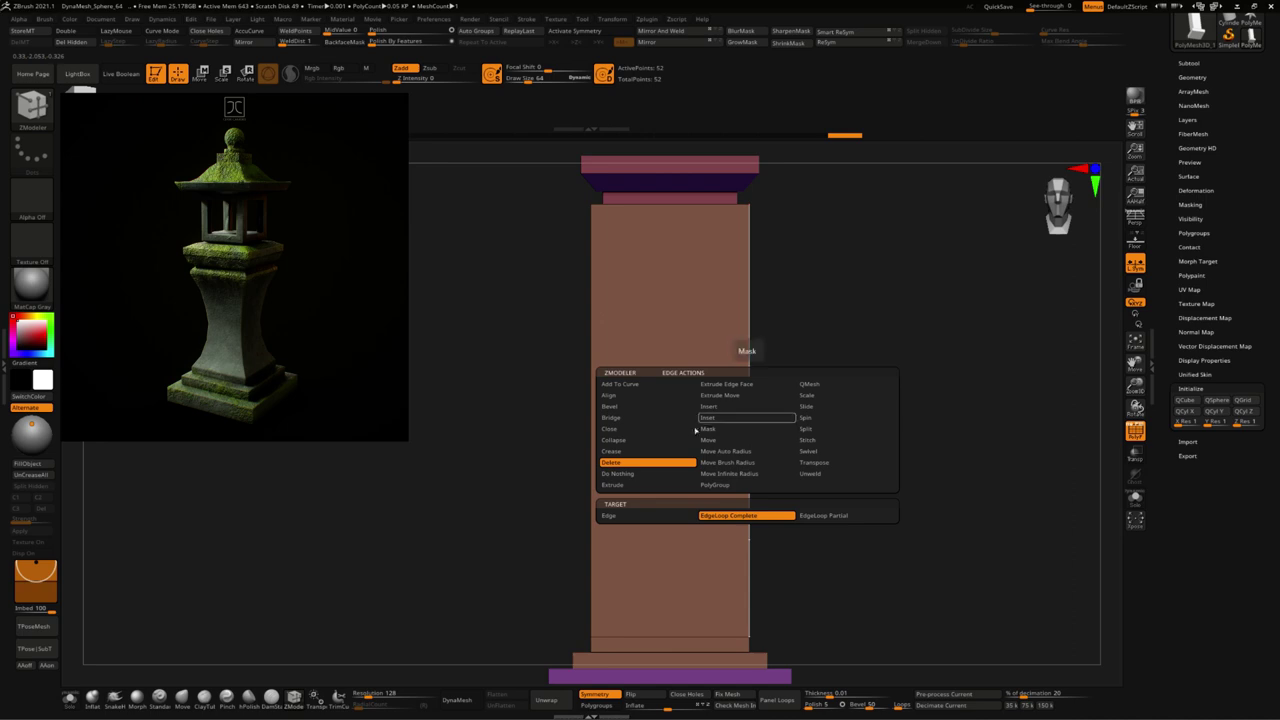
{"action": "left_click", "coordinate": [735, 406]}
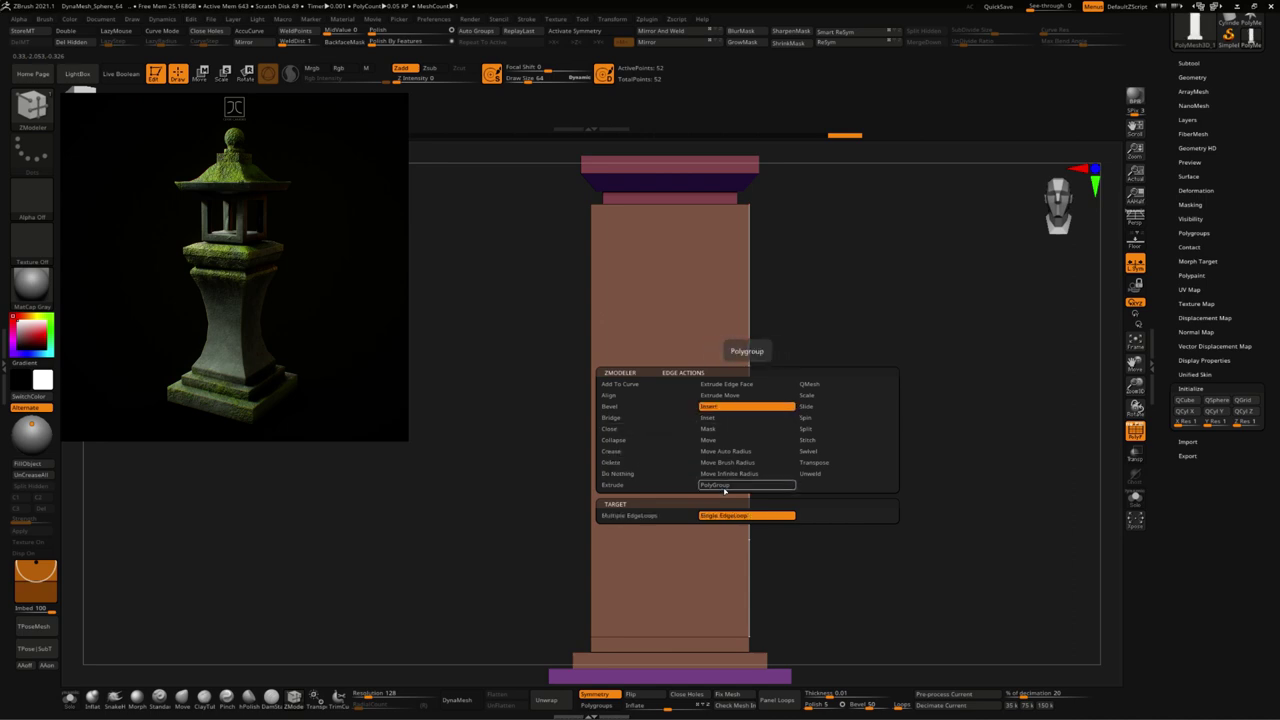
{"action": "left_click", "coordinate": [630, 515]}
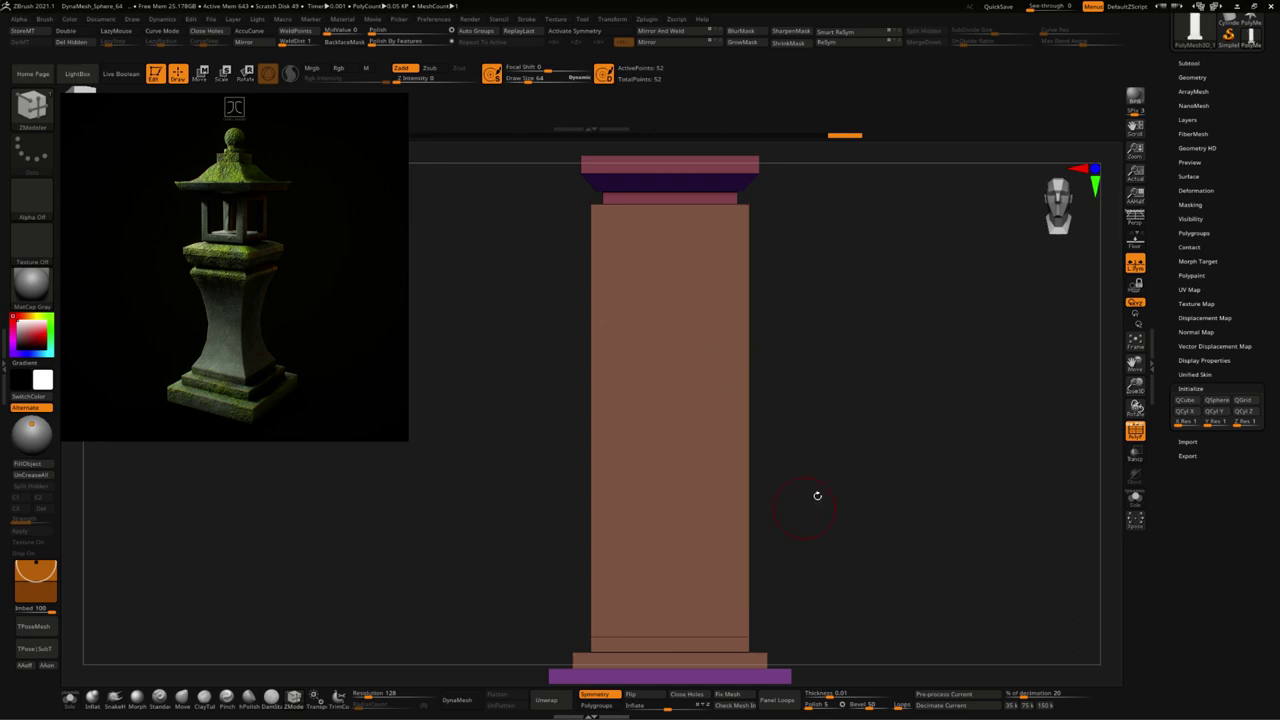
{"action": "mouse_move", "coordinate": [808, 371]}
{"action": "left_mouse_down", "text": "alt"}
{"action": "mouse_move", "coordinate": [853, 327]}
{"action": "mouse_move", "coordinate": [866, 443]}
{"action": "left_mouse_up", "text": "alt"}
Step: Place the Move gizmo on the column top, then return to ZModeler for inserting edge loops
{"action": "key", "text": "b"}
{"action": "left_click", "coordinate": [680, 237]}
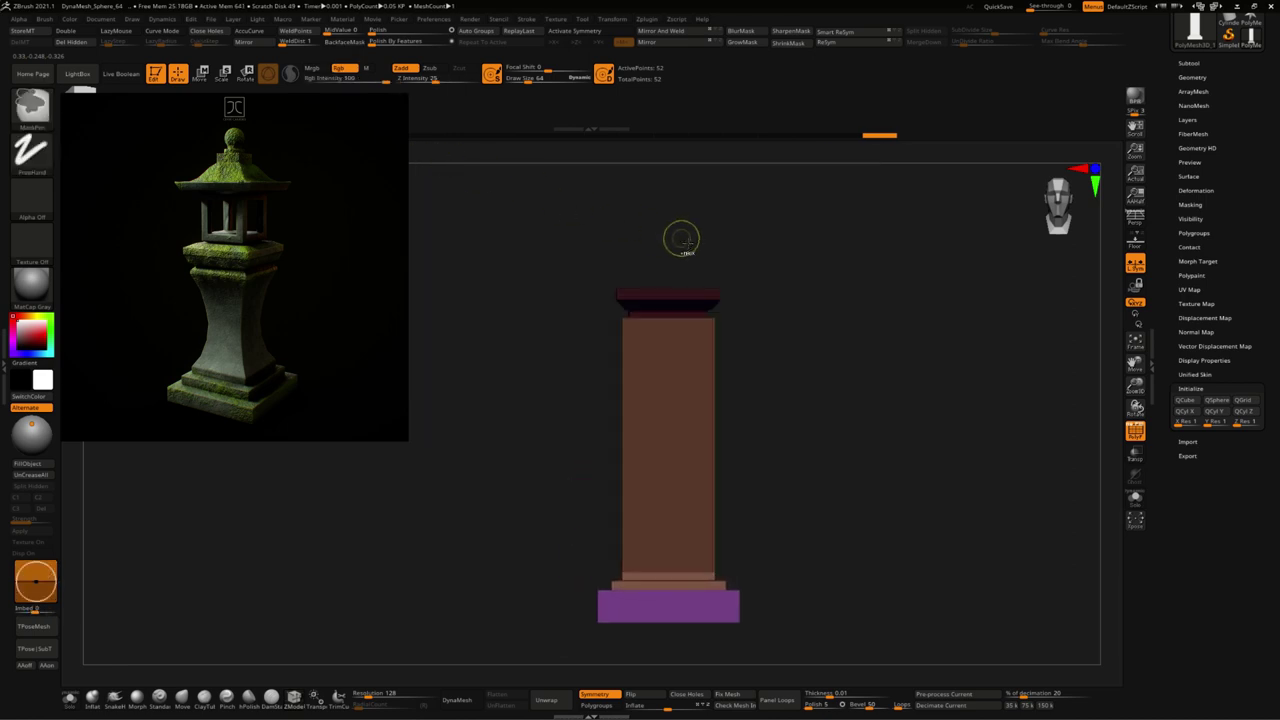
{"action": "key", "text": "w"}
{"action": "left_click_drag", "start_coordinate": [668, 240], "coordinate": [668, 278]}
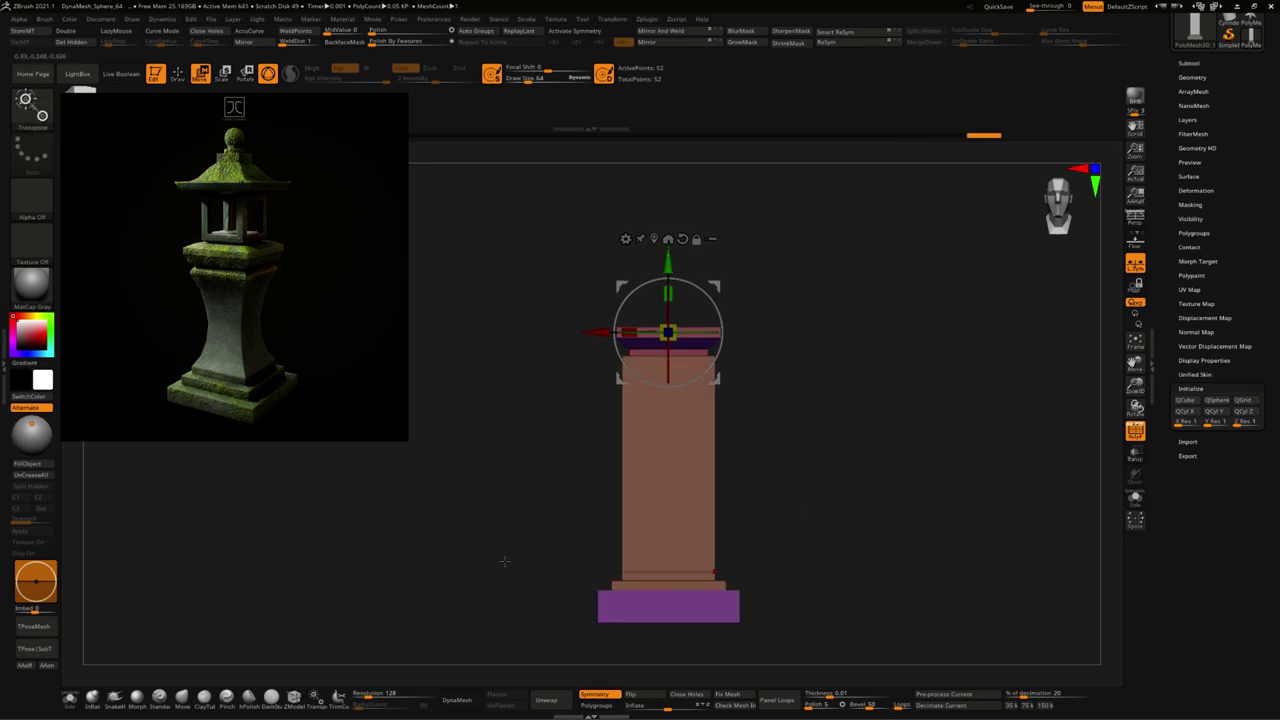
{"action": "left_click", "coordinate": [293, 695]}
Step: Insert five horizontal edge loops across the column from bottom to top with ZModeler
{"action": "scroll", "coordinate": [634, 503], "scroll_direction": "up", "scroll_amount": 3}
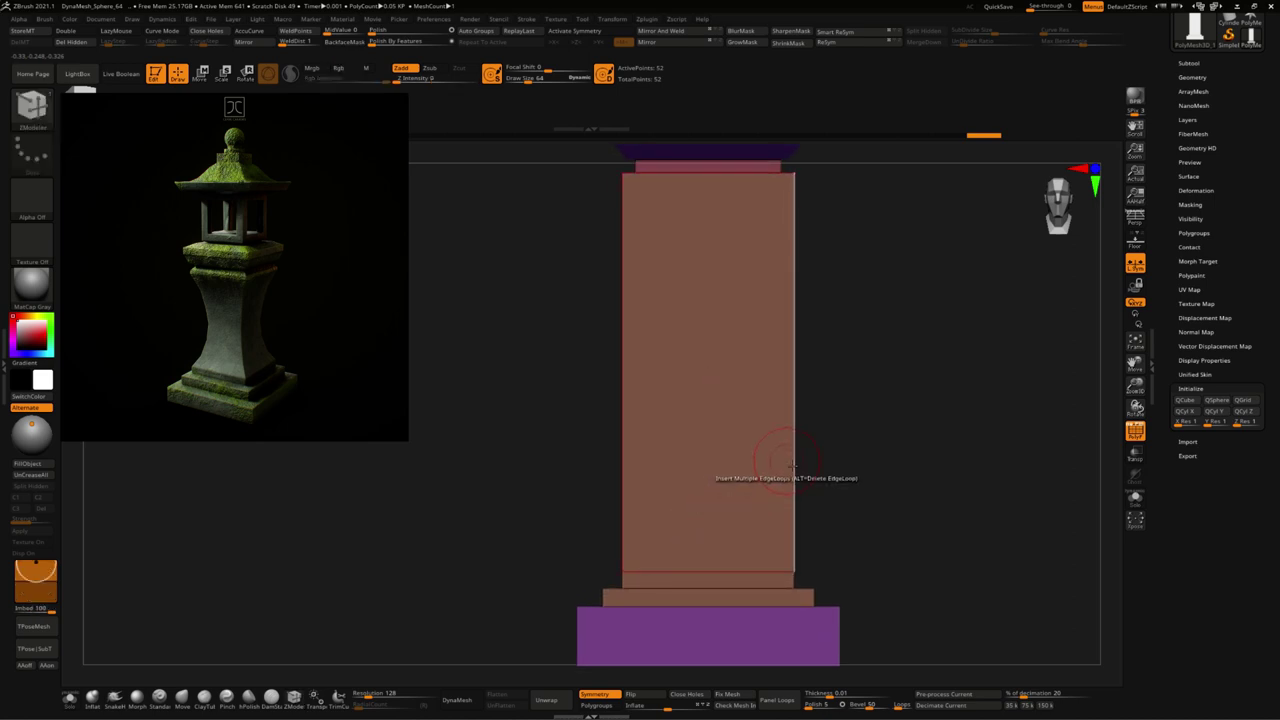
{"action": "left_click", "coordinate": [793, 463]}
{"action": "left_click", "coordinate": [794, 468]}
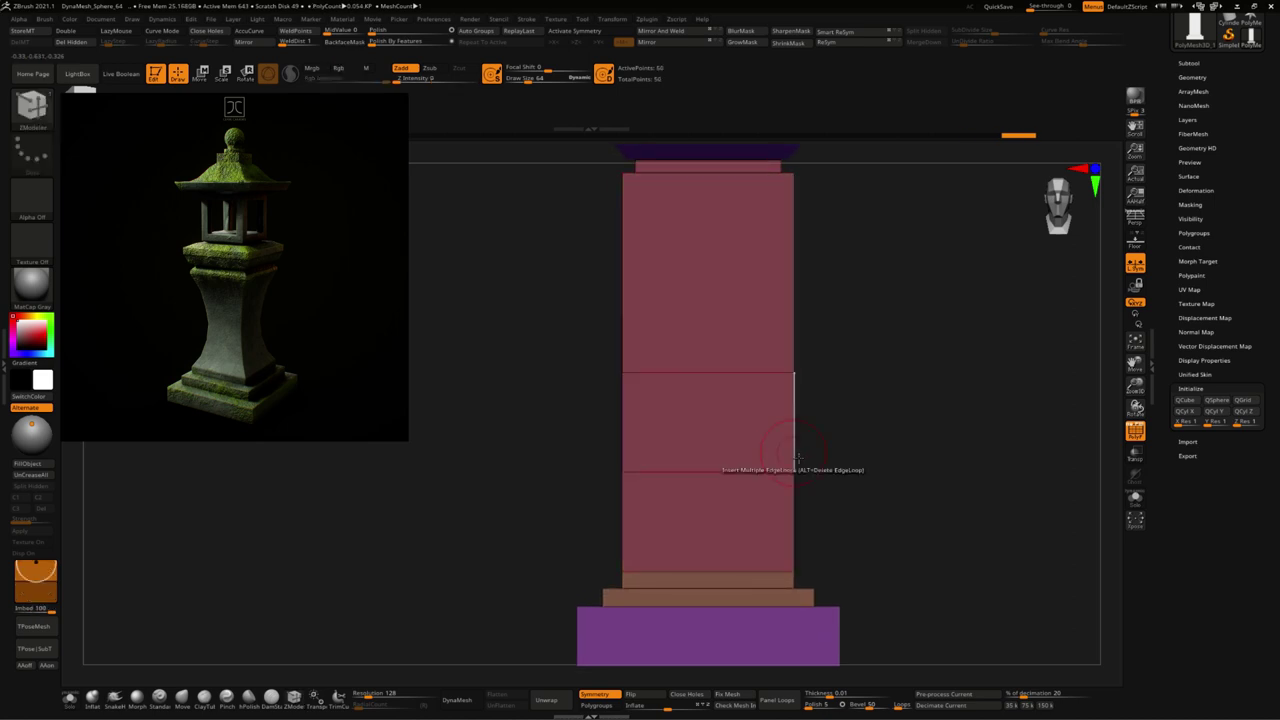
{"action": "left_click", "coordinate": [794, 315]}
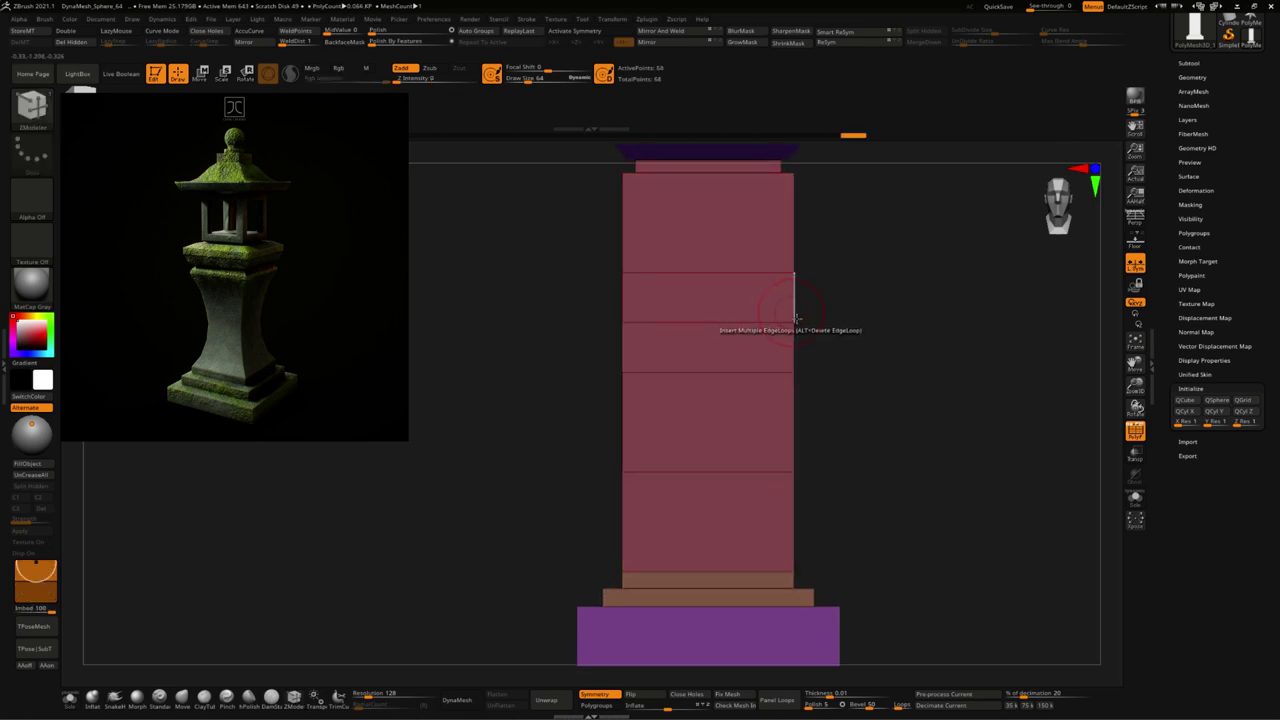
{"action": "left_click", "coordinate": [794, 418]}
{"action": "left_click", "coordinate": [796, 258]}
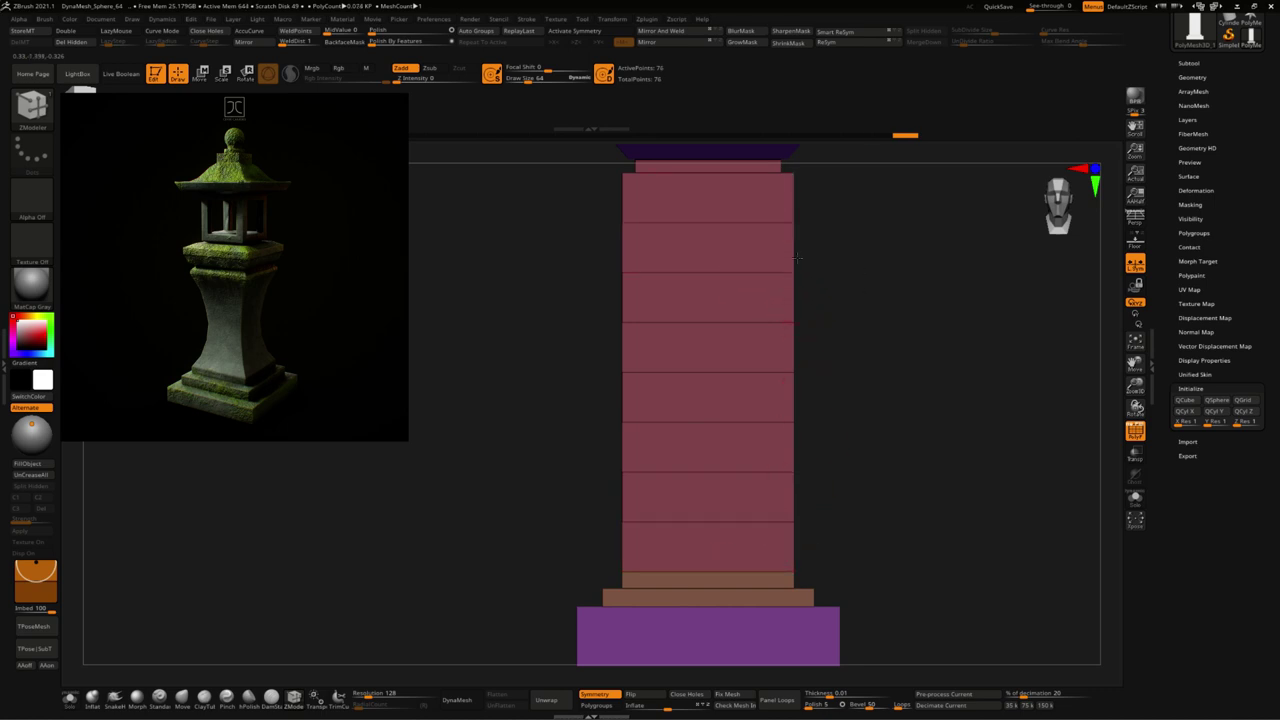
Step: Mask a rectangular area of the column and invert the mask
{"action": "left_click_drag", "start_coordinate": [917, 386], "coordinate": [914, 343]}
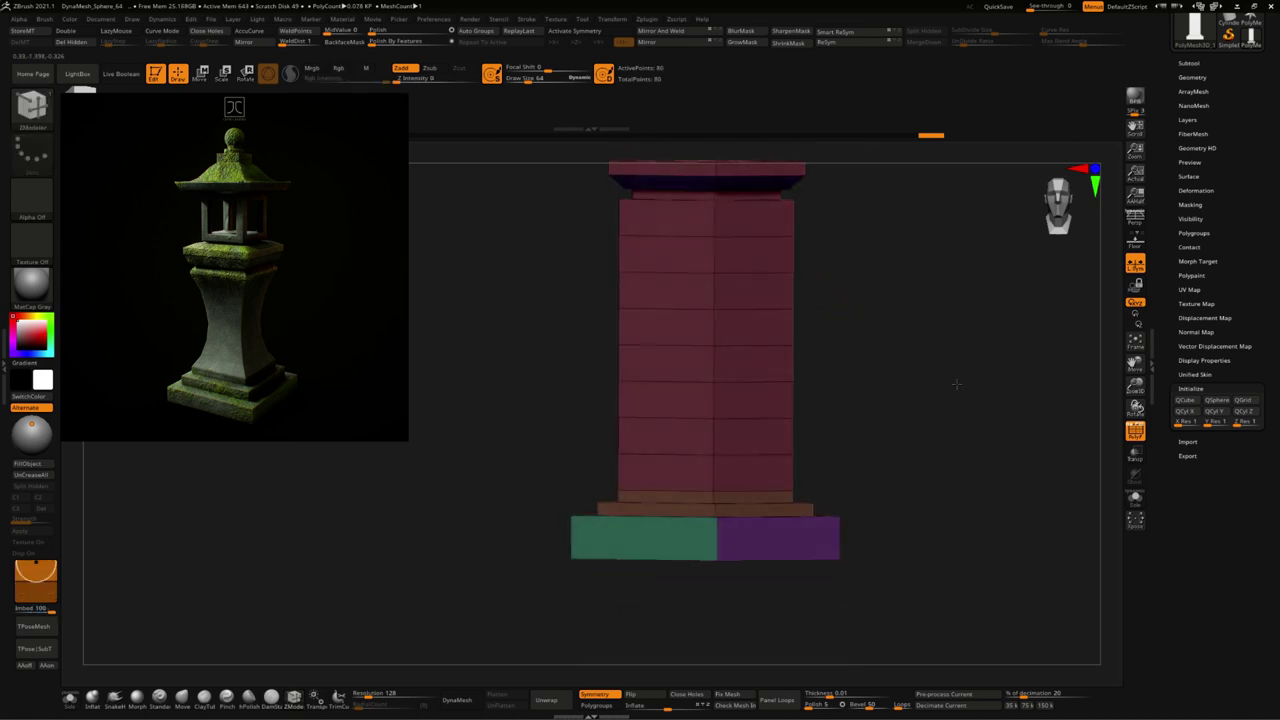
{"action": "left_click_drag", "start_coordinate": [845, 220], "coordinate": [592, 477], "text": "ctrl"}
{"action": "left_click", "coordinate": [617, 477], "text": "ctrl"}
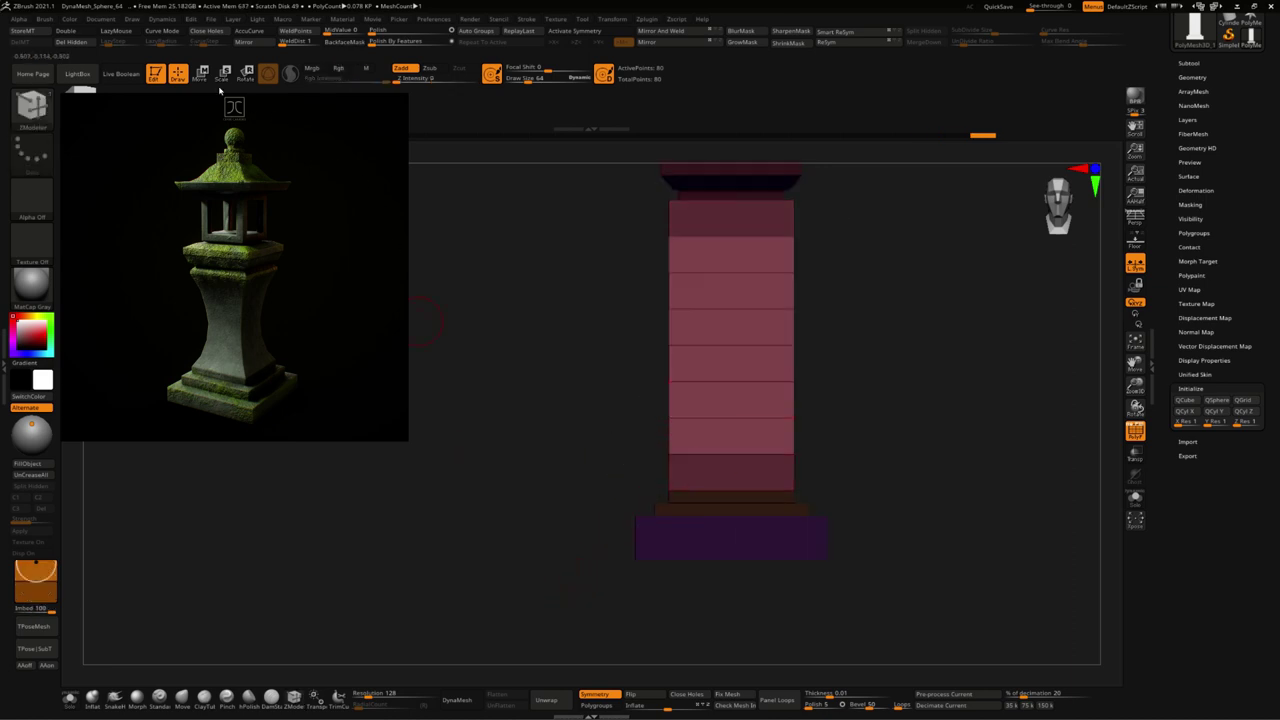
Step: Wrap the column in a Deformer Soft cage from the gizmo's transform types
{"action": "key", "text": "w"}
{"action": "left_click_drag", "start_coordinate": [760, 95], "coordinate": [767, 234], "text": "alt"}
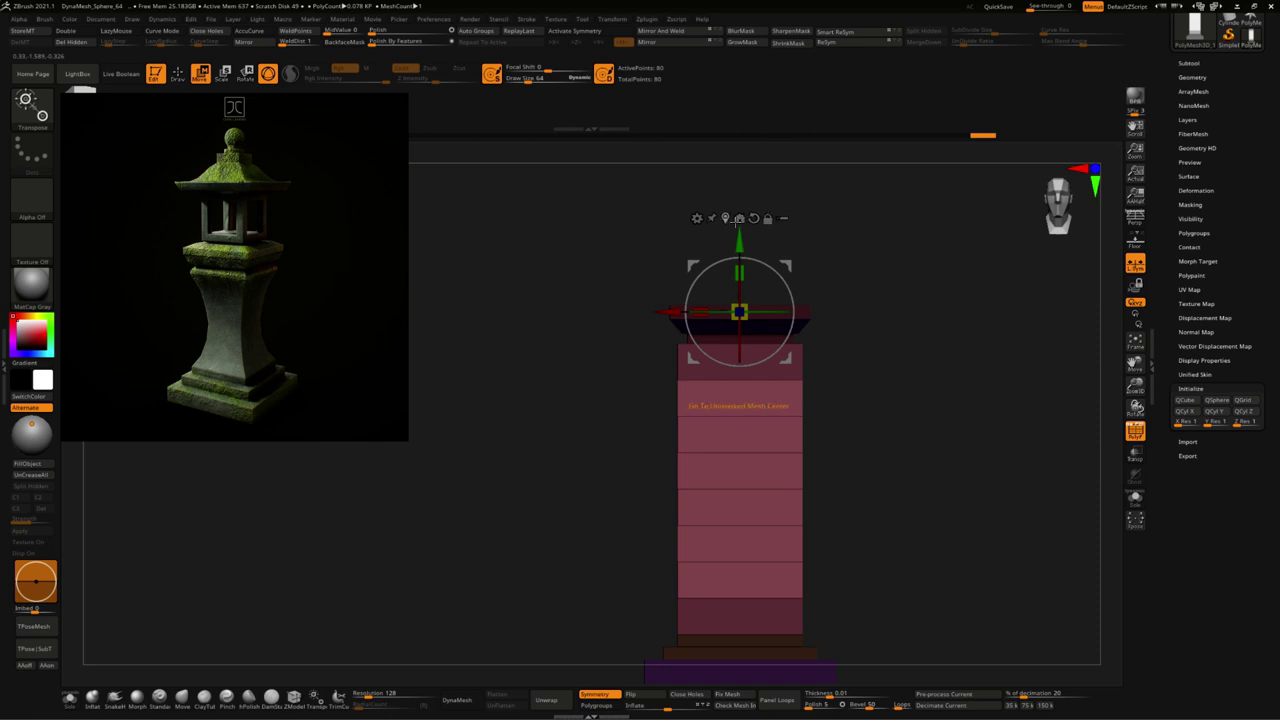
{"action": "left_click", "coordinate": [698, 219]}
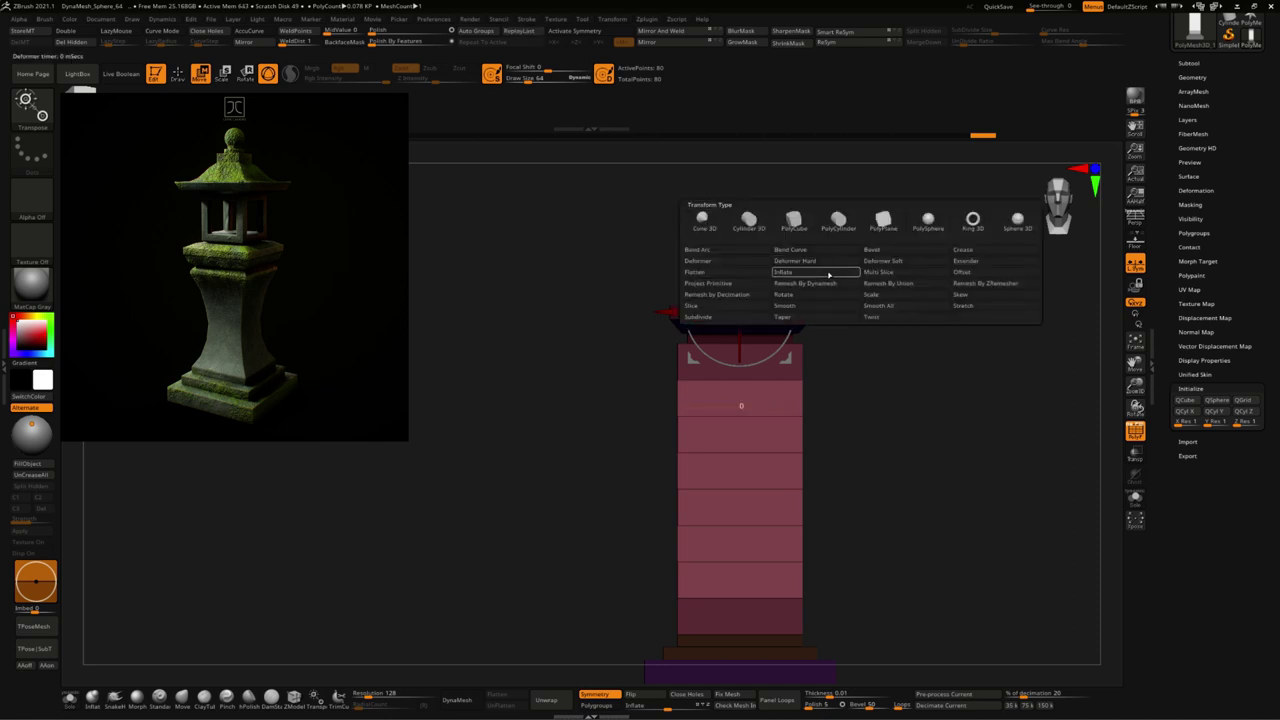
{"action": "left_click", "coordinate": [900, 263]}
Step: Trial-pinch the column's middle inward, then discard the deformer and invert the mask
{"action": "left_click_drag", "start_coordinate": [954, 464], "coordinate": [931, 401], "text": "shift"}
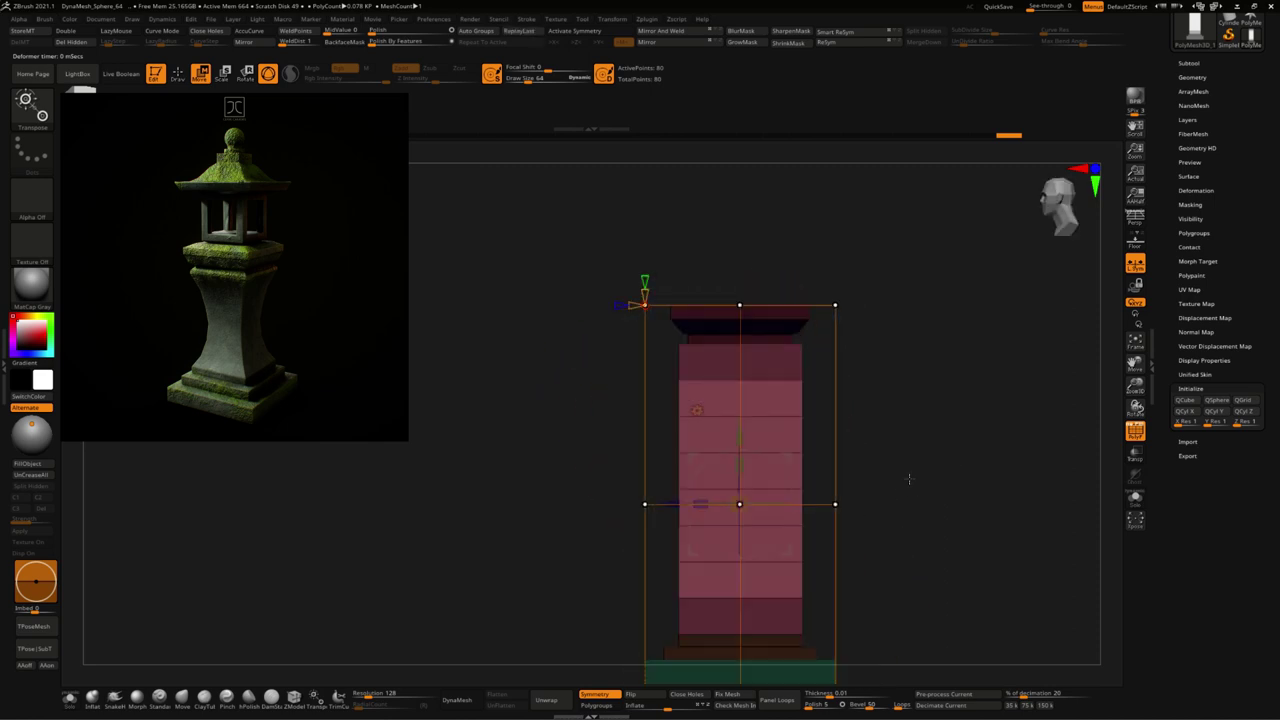
{"action": "key", "text": "q"}
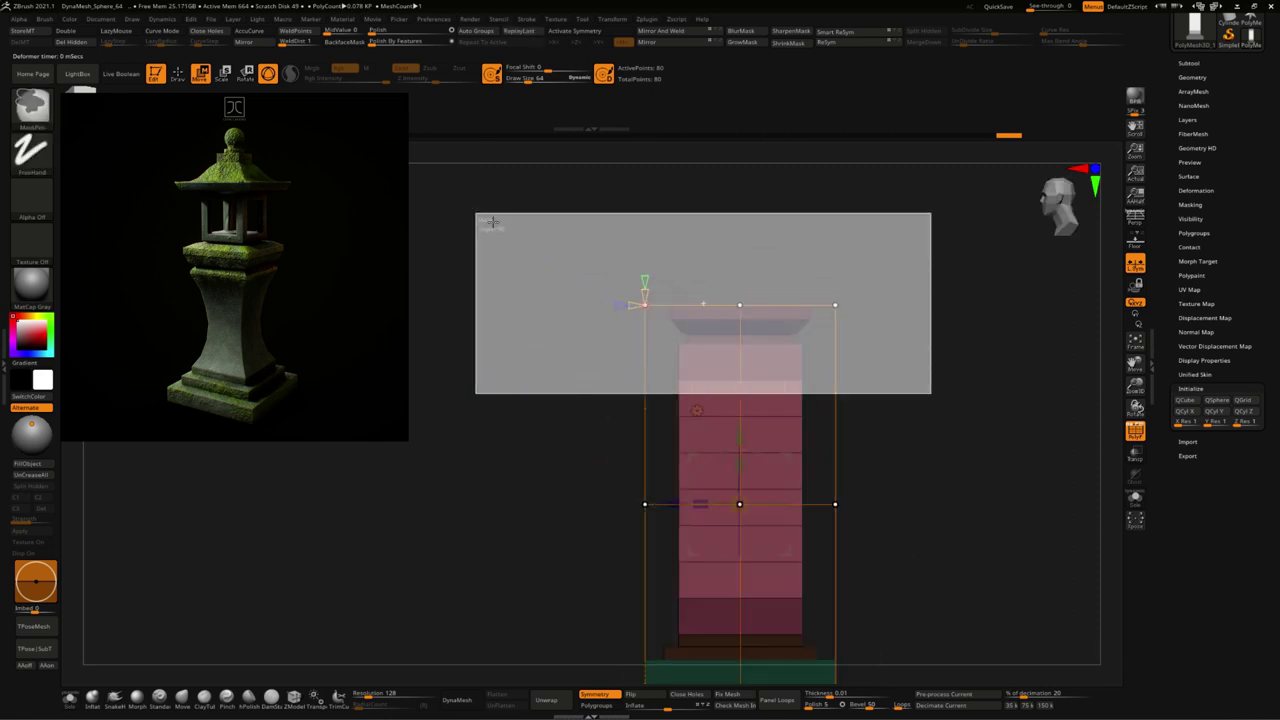
{"action": "key", "text": "w"}
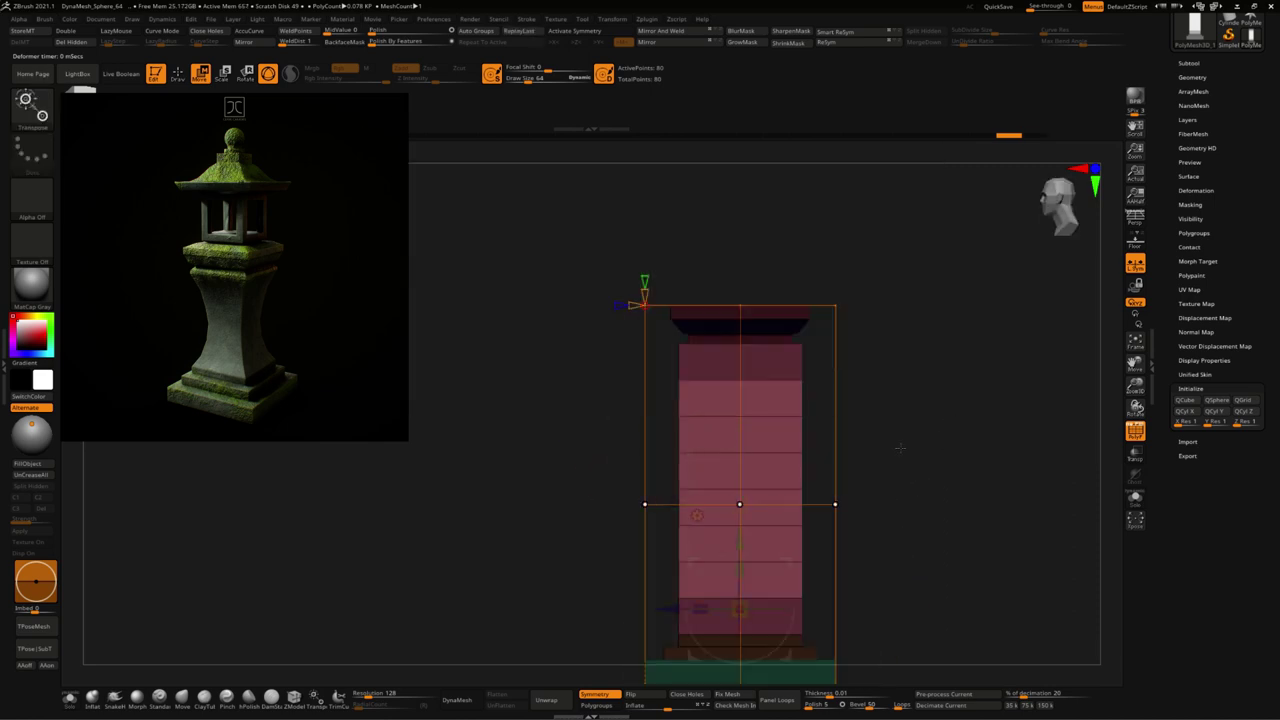
{"action": "key", "text": "q"}
{"action": "mouse_move", "coordinate": [866, 370]}
{"action": "left_mouse_down"}
{"action": "mouse_move", "coordinate": [900, 443]}
{"action": "mouse_move", "coordinate": [547, 592]}
{"action": "mouse_move", "coordinate": [638, 579]}
{"action": "left_mouse_up"}
{"action": "key", "text": "w"}
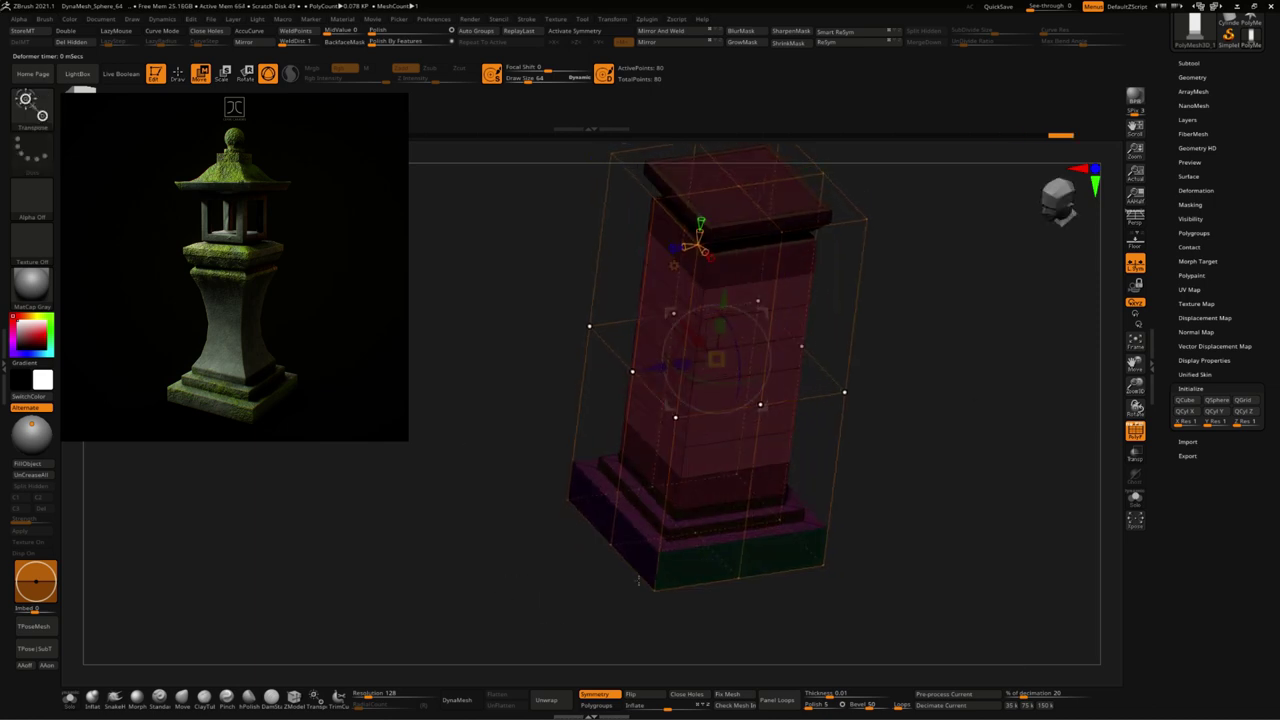
{"action": "left_click_drag", "start_coordinate": [719, 376], "coordinate": [737, 341]}
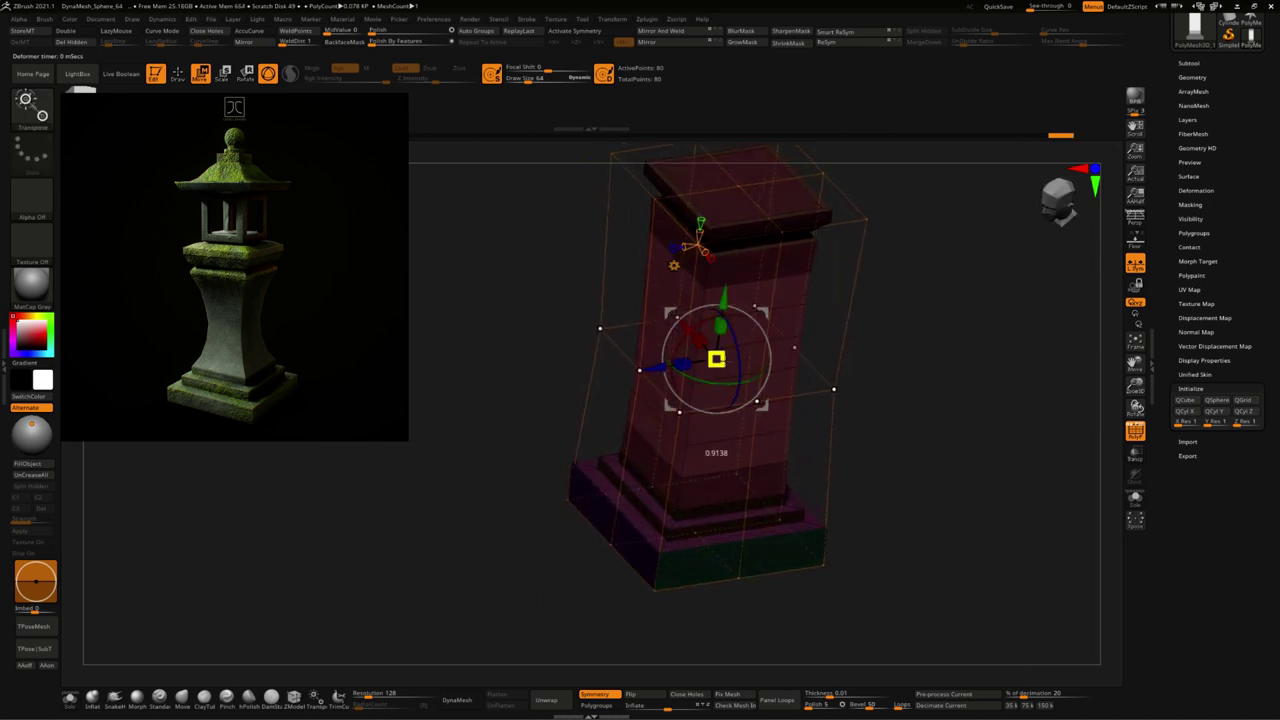
{"action": "mouse_move", "coordinate": [843, 366]}
{"action": "left_mouse_down", "text": "shift"}
{"action": "mouse_move", "coordinate": [840, 346]}
{"action": "mouse_move", "coordinate": [929, 387]}
{"action": "left_mouse_up", "text": "shift"}
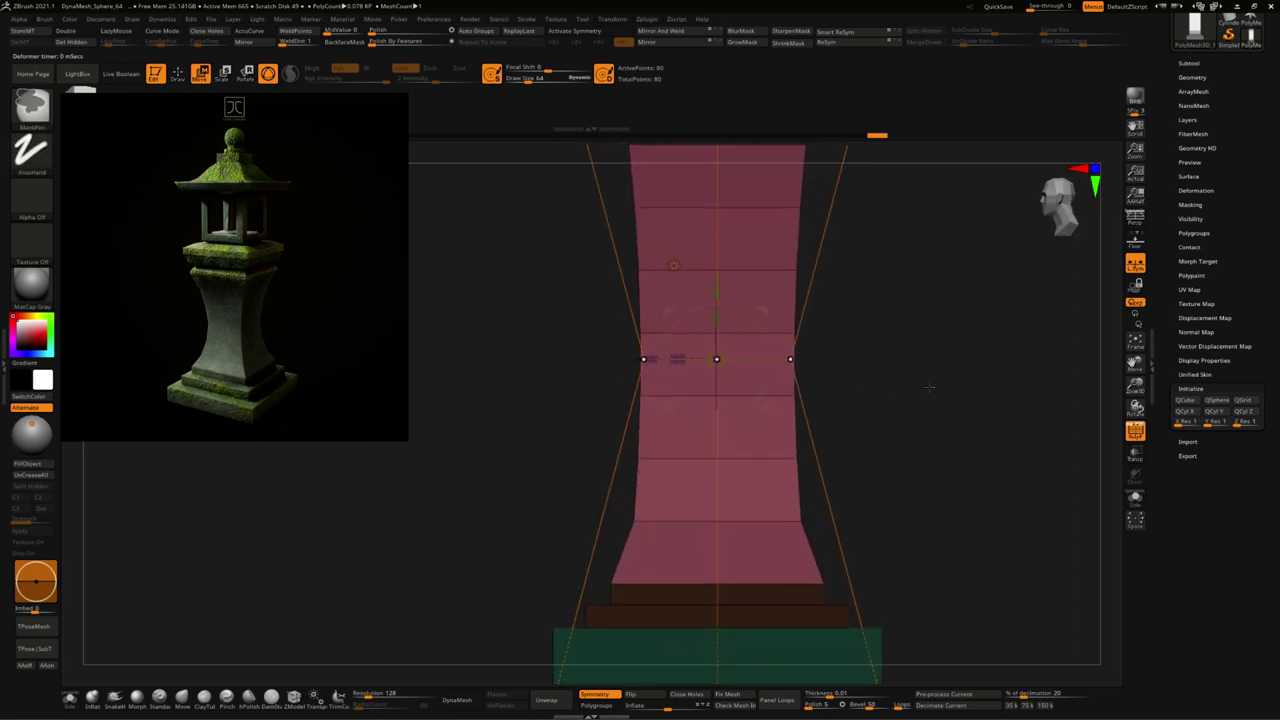
{"action": "left_click_drag", "start_coordinate": [917, 470], "coordinate": [877, 389], "text": "alt"}
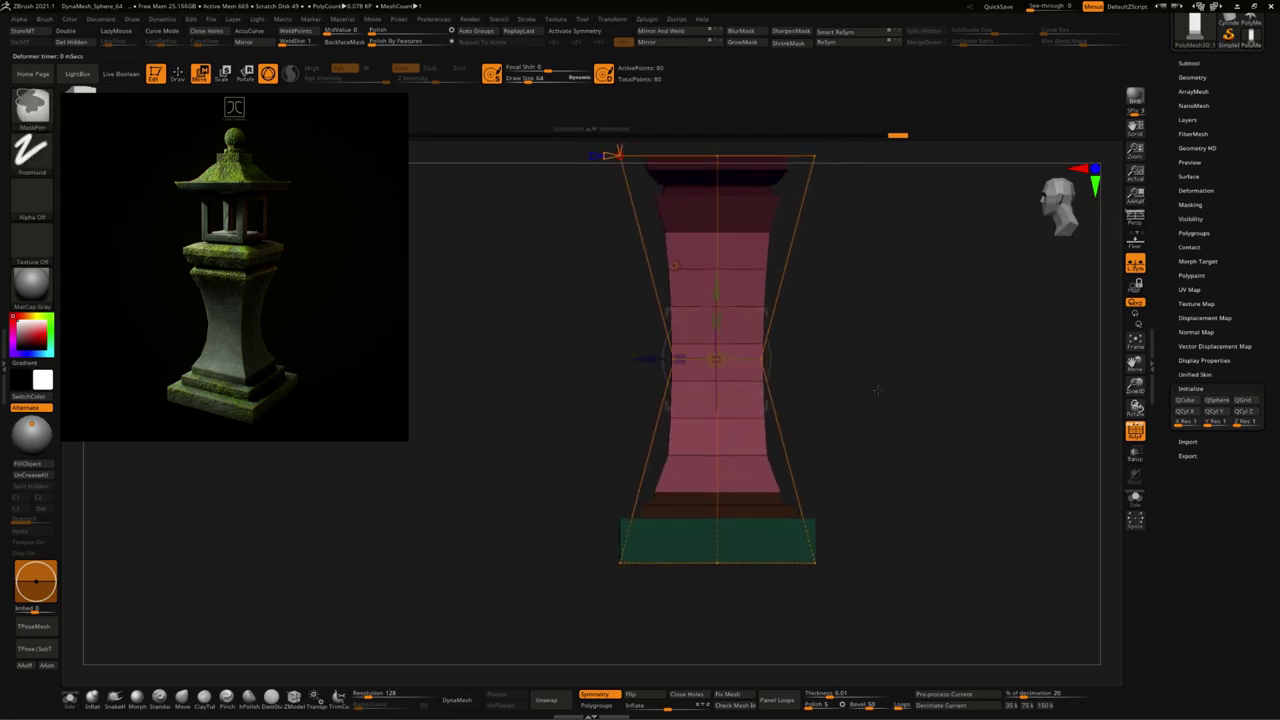
{"action": "left_click", "coordinate": [920, 360], "text": "ctrl"}
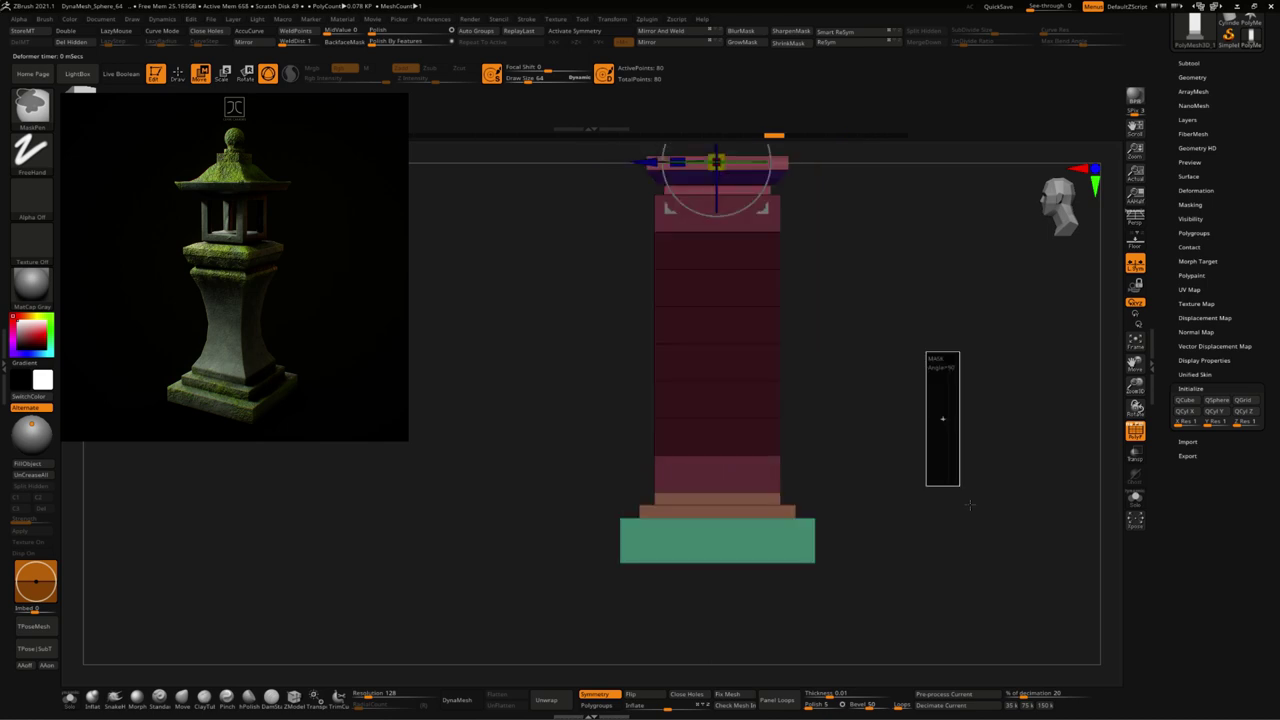
Step: Clear the mask and lower the roof slab slightly onto the column with the gizmo
{"action": "left_click", "coordinate": [974, 452], "text": "ctrl"}
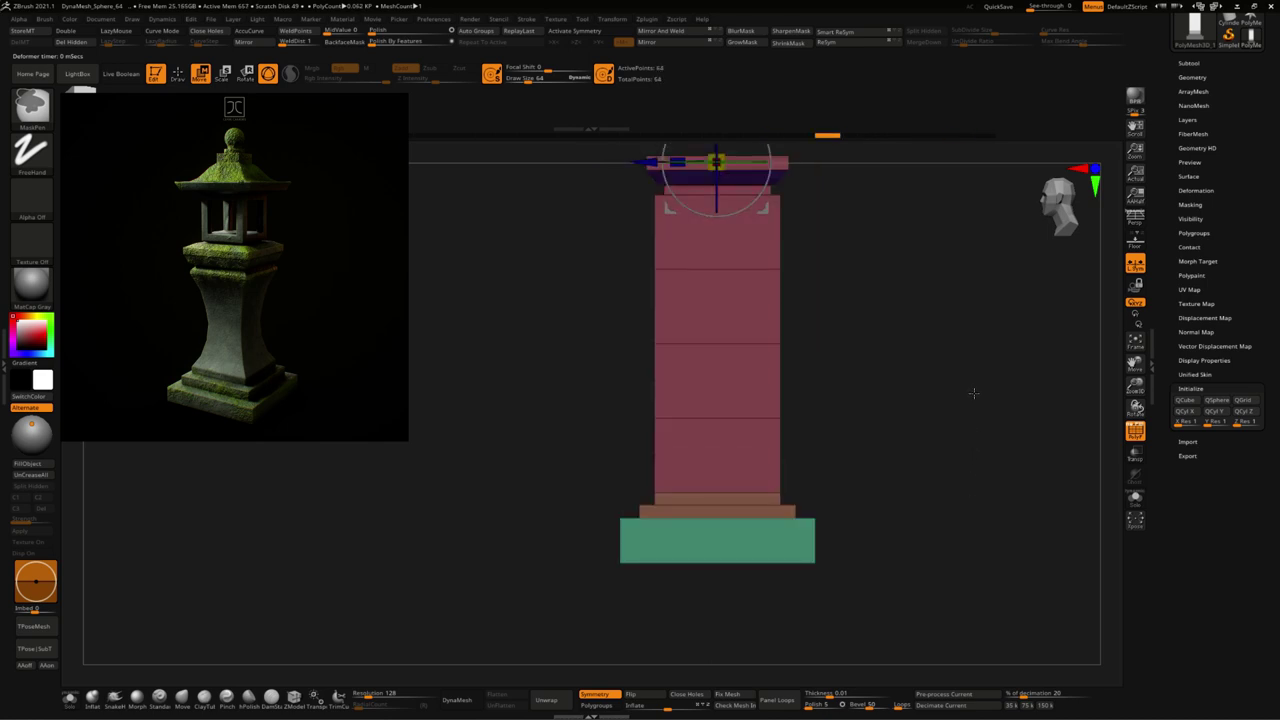
{"action": "mouse_move", "coordinate": [973, 393]}
{"action": "left_mouse_down", "text": "alt"}
{"action": "mouse_move", "coordinate": [974, 447]}
{"action": "mouse_move", "coordinate": [408, 166]}
{"action": "left_mouse_up", "text": "alt"}
{"action": "left_click", "coordinate": [974, 426], "text": "ctrl"}
{"action": "key", "text": "w"}
{"action": "left_click_drag", "start_coordinate": [736, 217], "coordinate": [733, 262]}
{"action": "mouse_move", "coordinate": [942, 342]}
{"action": "left_mouse_down", "text": "ctrl"}
{"action": "mouse_move", "coordinate": [962, 405]}
{"action": "mouse_move", "coordinate": [952, 305]}
{"action": "left_mouse_up", "text": "ctrl"}
Step: Try adding a few edge loops to the column, then remove them again
{"action": "left_click", "coordinate": [293, 696]}
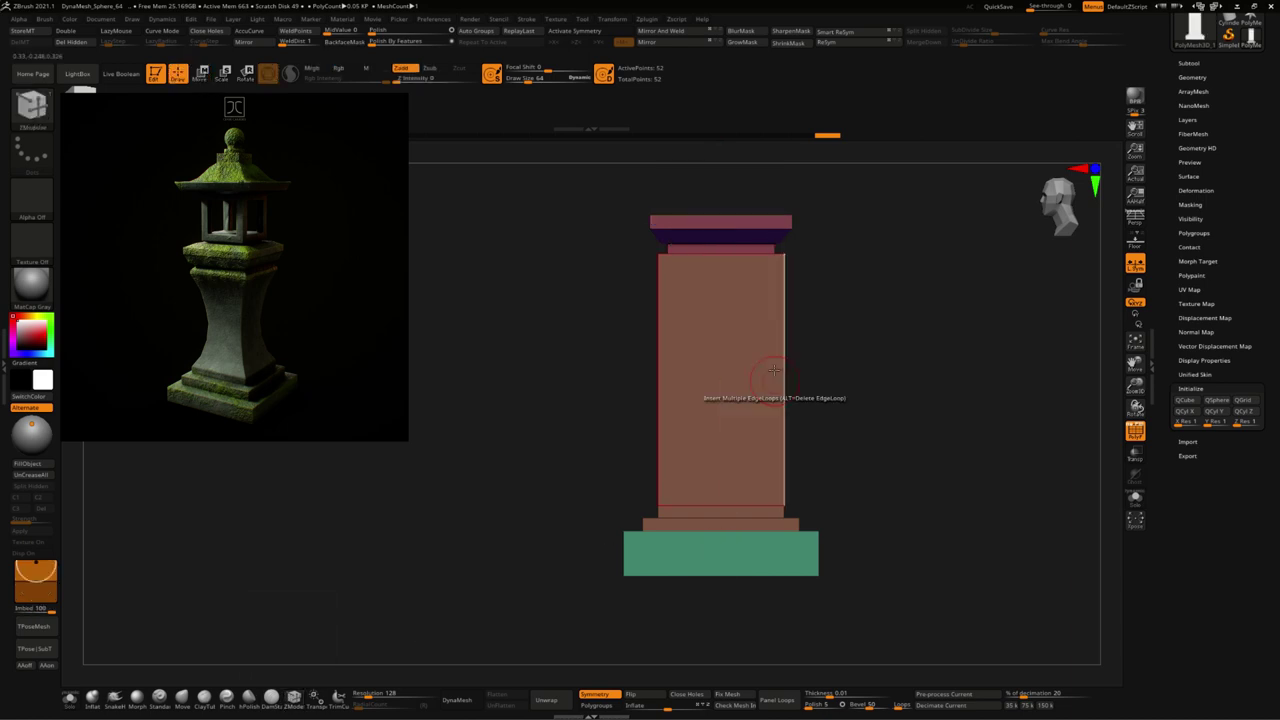
{"action": "left_click", "coordinate": [774, 361]}
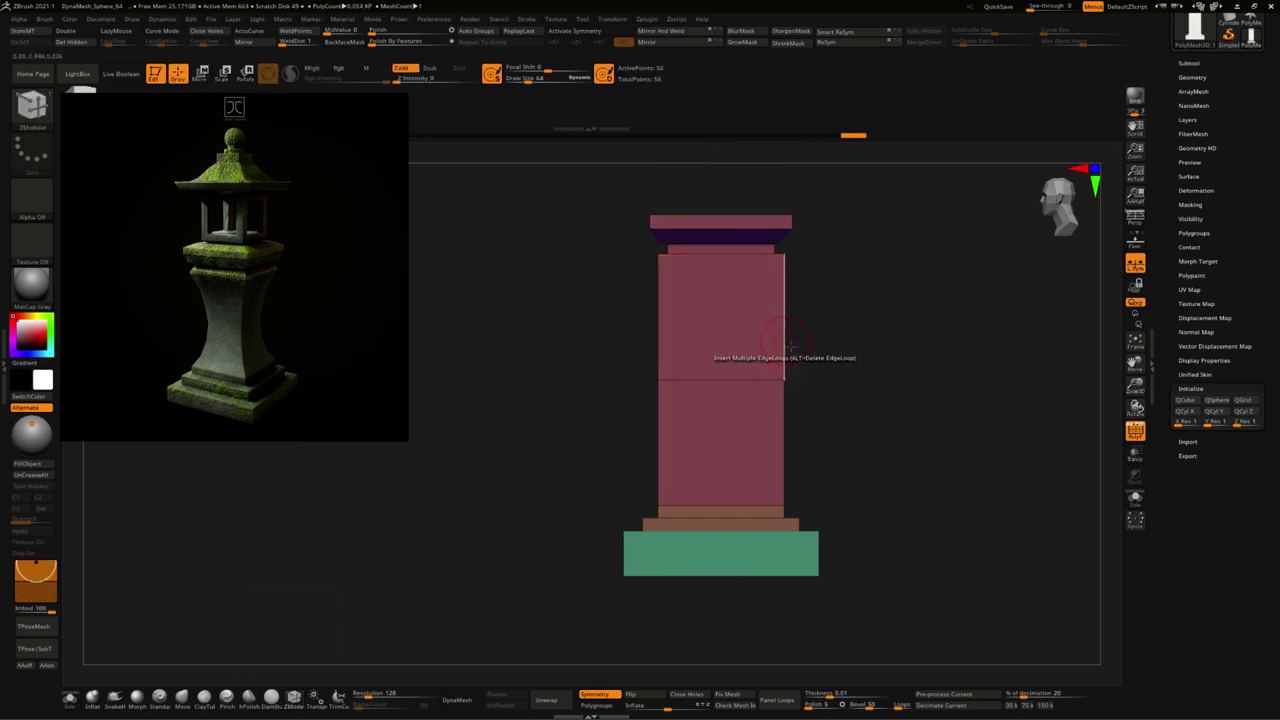
{"action": "left_click", "coordinate": [796, 352]}
{"action": "left_click", "coordinate": [787, 421]}
{"action": "left_click", "coordinate": [787, 421], "text": "alt"}
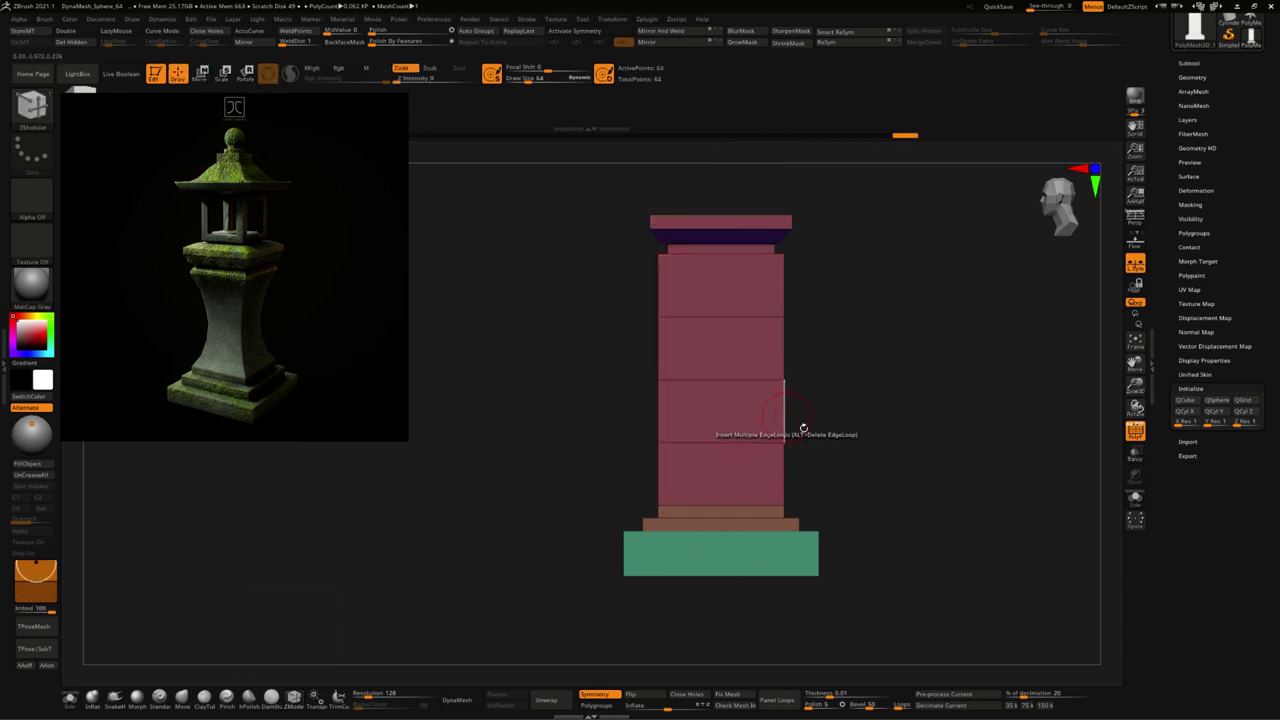
{"action": "left_click", "coordinate": [803, 429], "text": "alt"}
{"action": "left_click", "coordinate": [780, 394], "text": "alt"}
Step: Insert evenly spaced edge loops using Specified Resolution, then mask a rectangular part of the column
{"action": "key", "text": "space"}
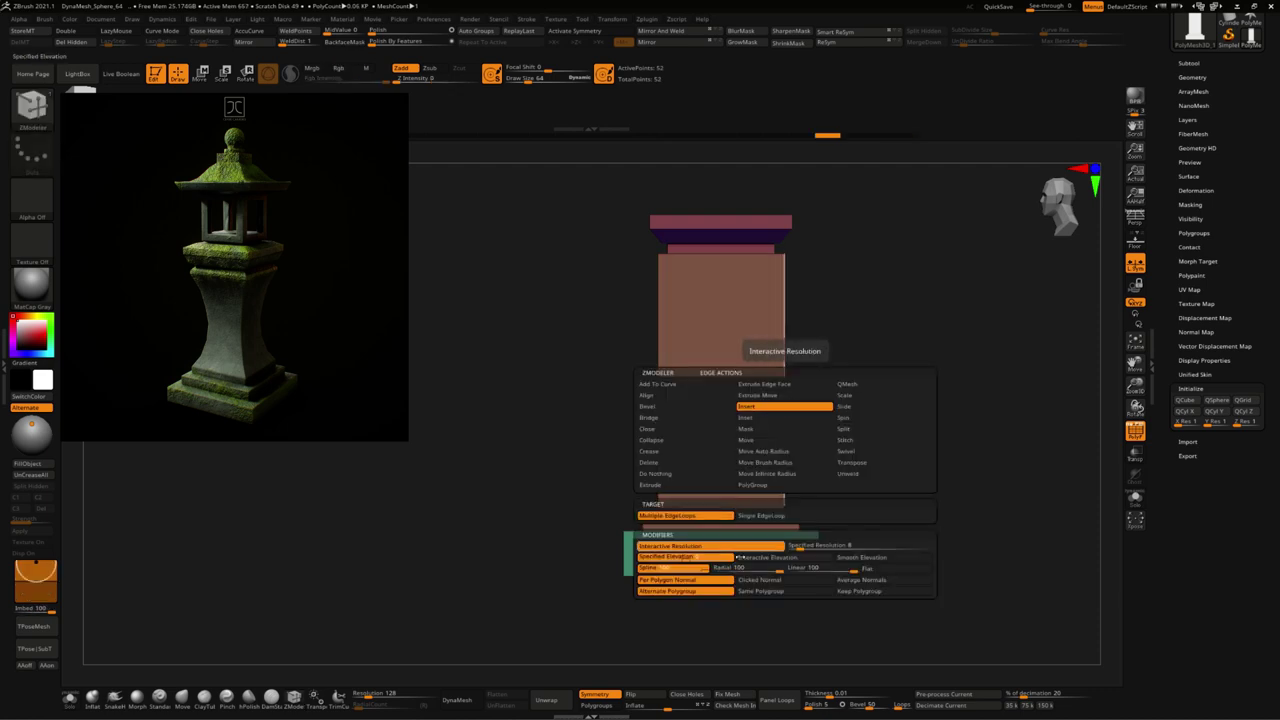
{"action": "left_click", "coordinate": [797, 546]}
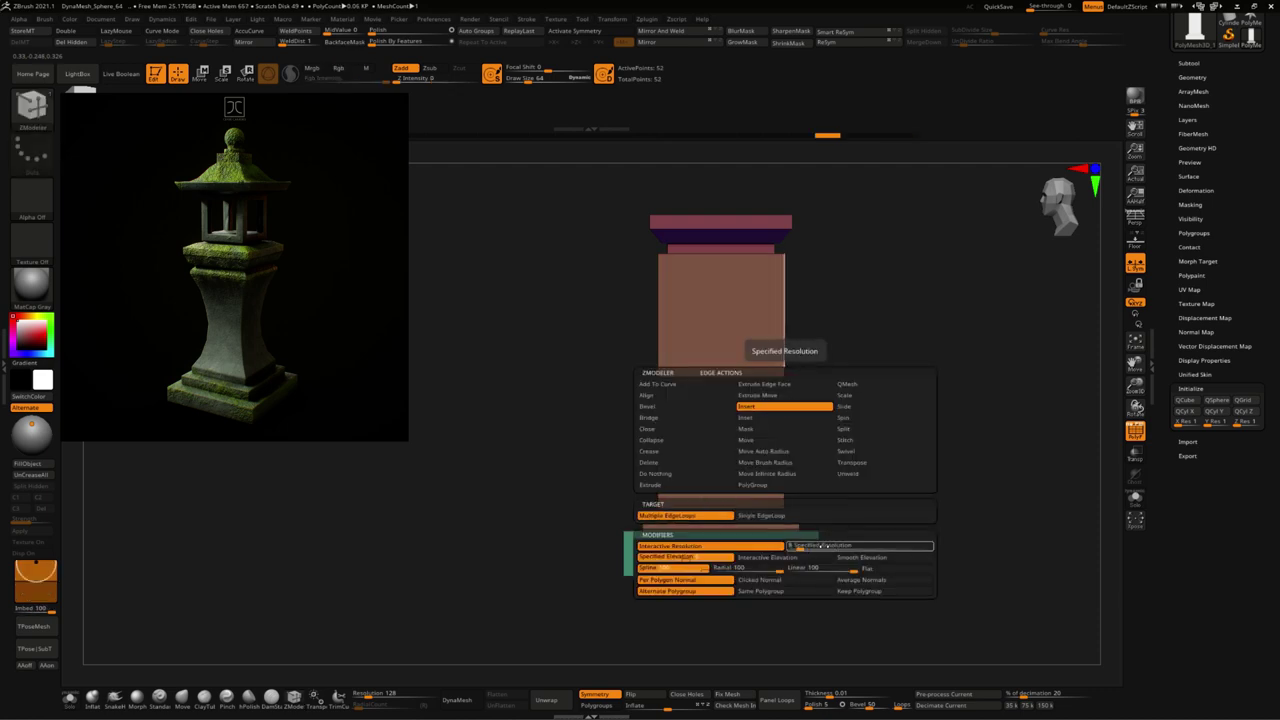
{"action": "left_click", "coordinate": [789, 546]}
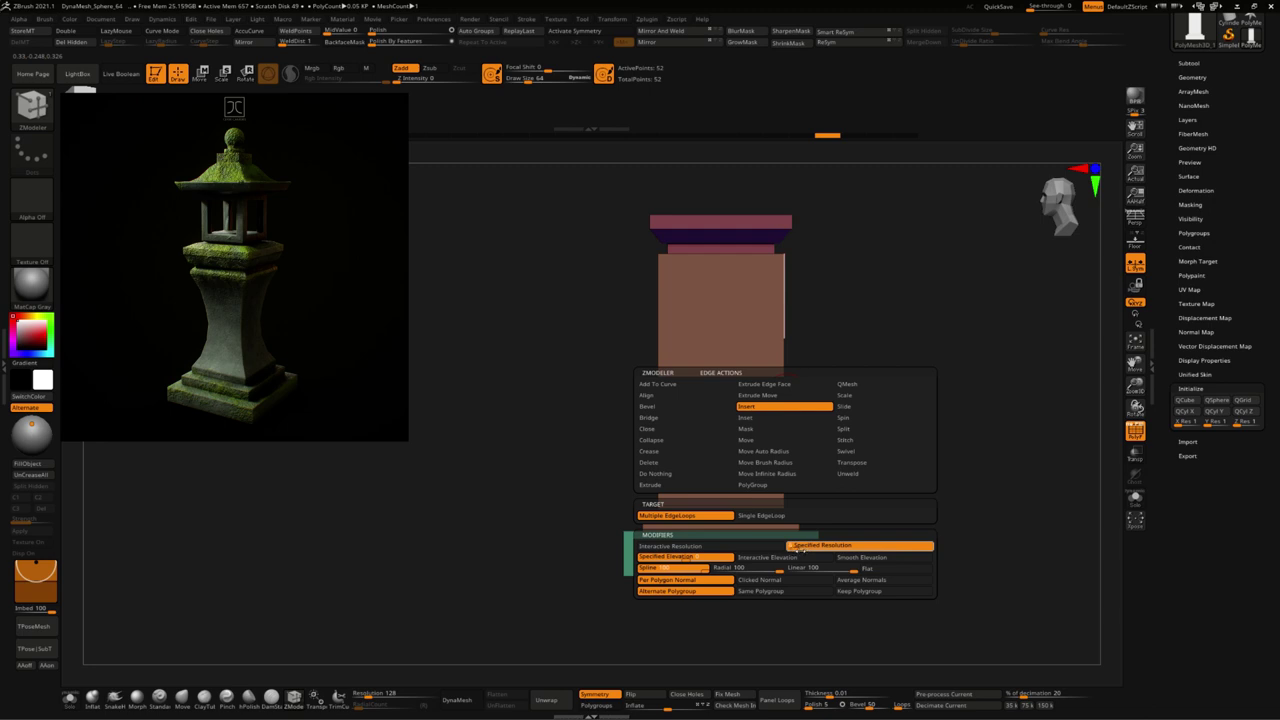
{"action": "left_click", "coordinate": [772, 402]}
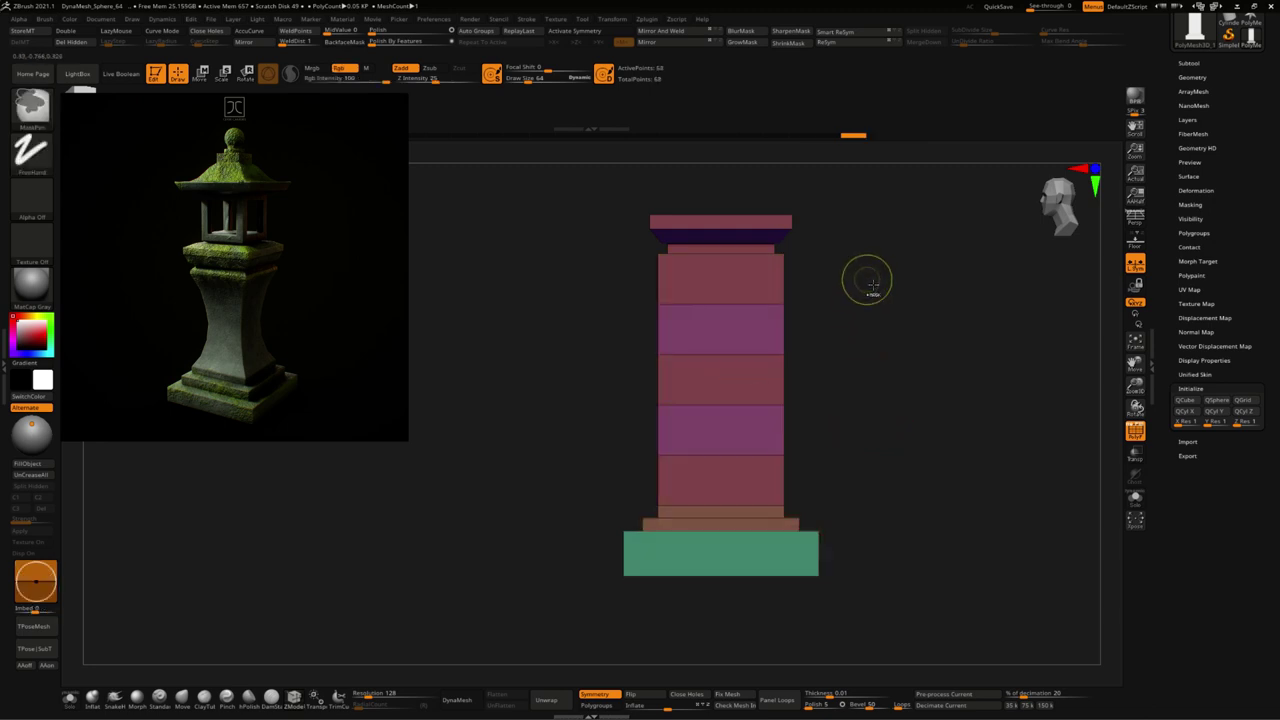
{"action": "left_click_drag", "start_coordinate": [866, 279], "coordinate": [591, 508], "text": "ctrl"}
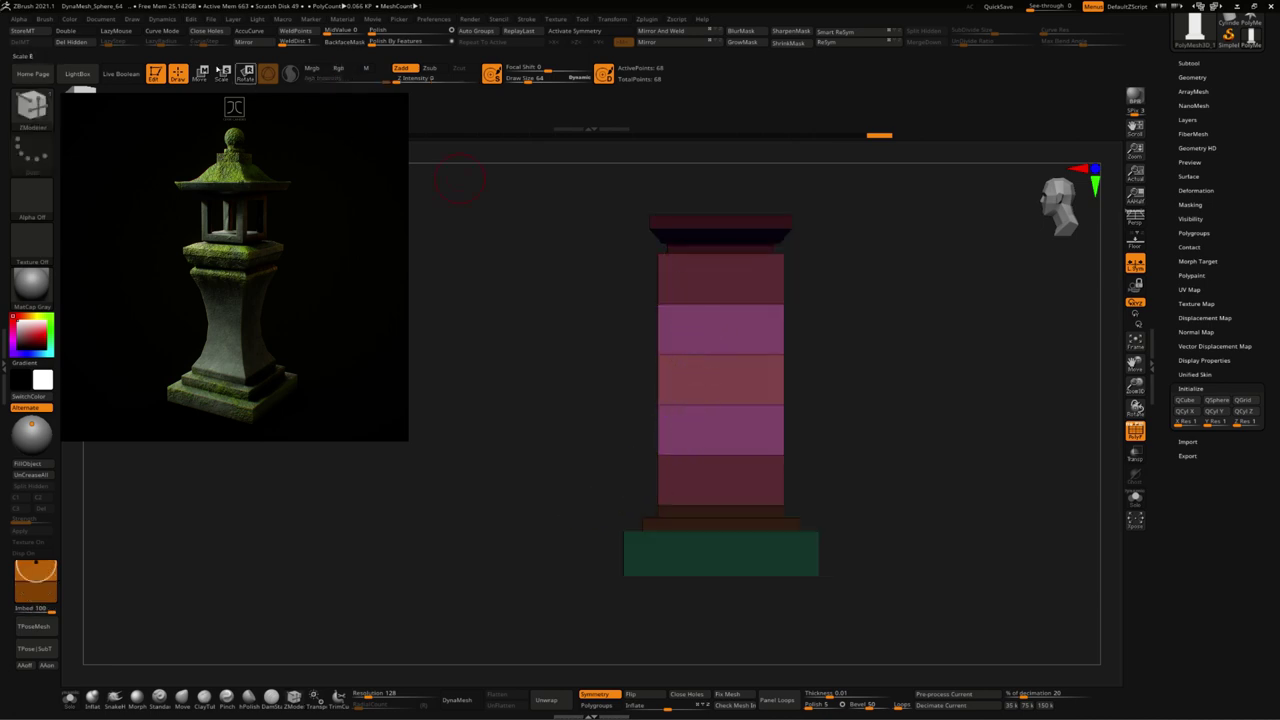
Step: Pinch the column's middle into an hourglass with Deformer Soft, masking the green base
{"action": "key", "text": "w"}
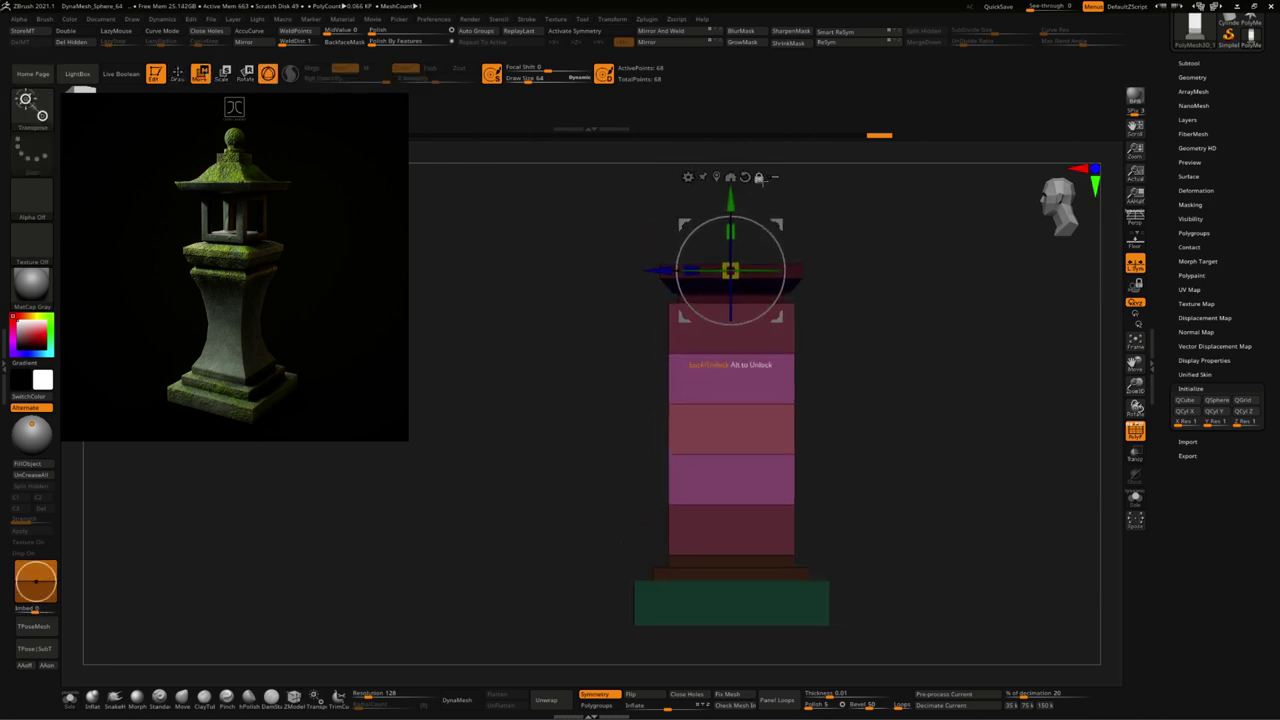
{"action": "left_click", "coordinate": [688, 177]}
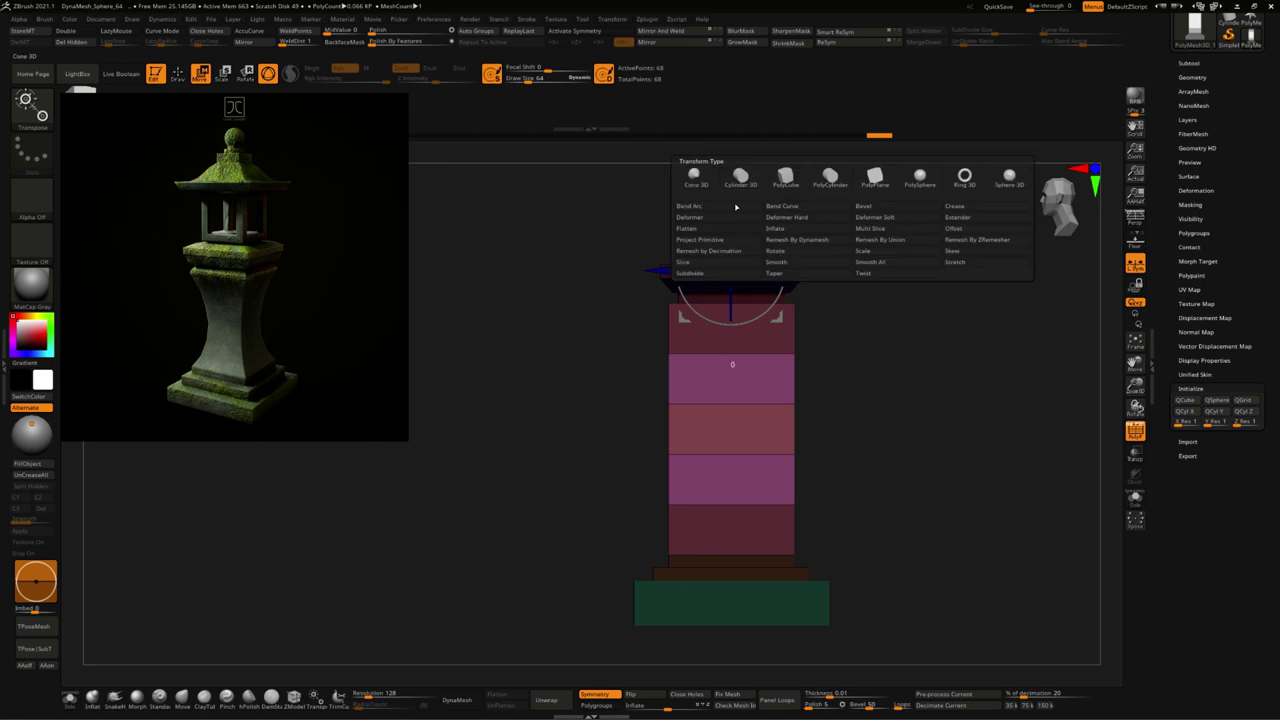
{"action": "left_click", "coordinate": [876, 218]}
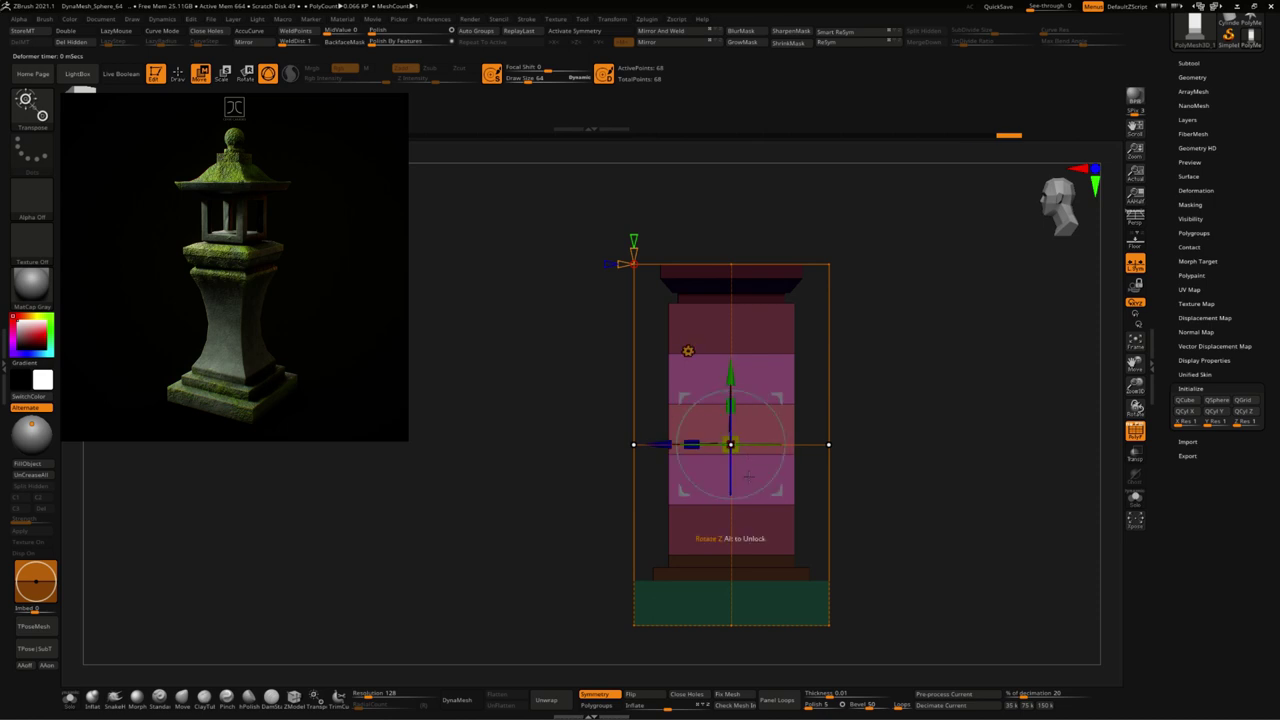
{"action": "left_click_drag", "start_coordinate": [748, 475], "coordinate": [767, 356]}
{"action": "key", "text": "ctrl"}
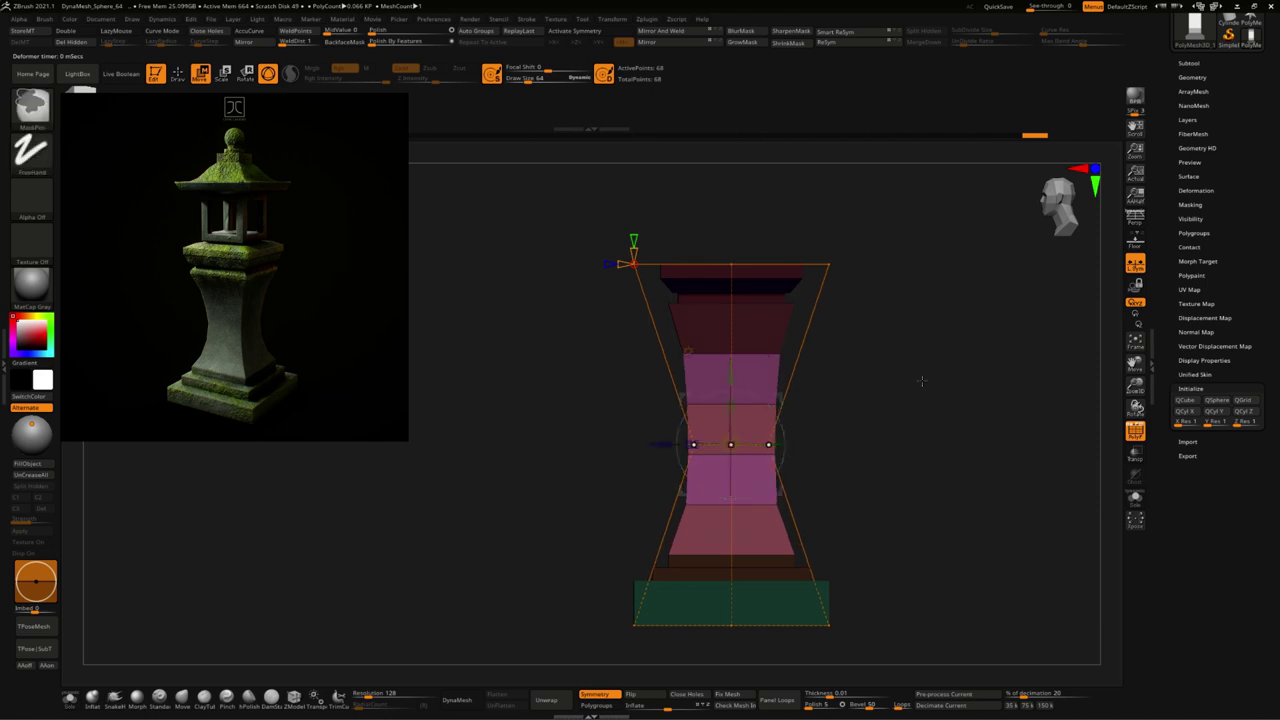
{"action": "left_click_drag", "start_coordinate": [922, 381], "coordinate": [828, 463]}
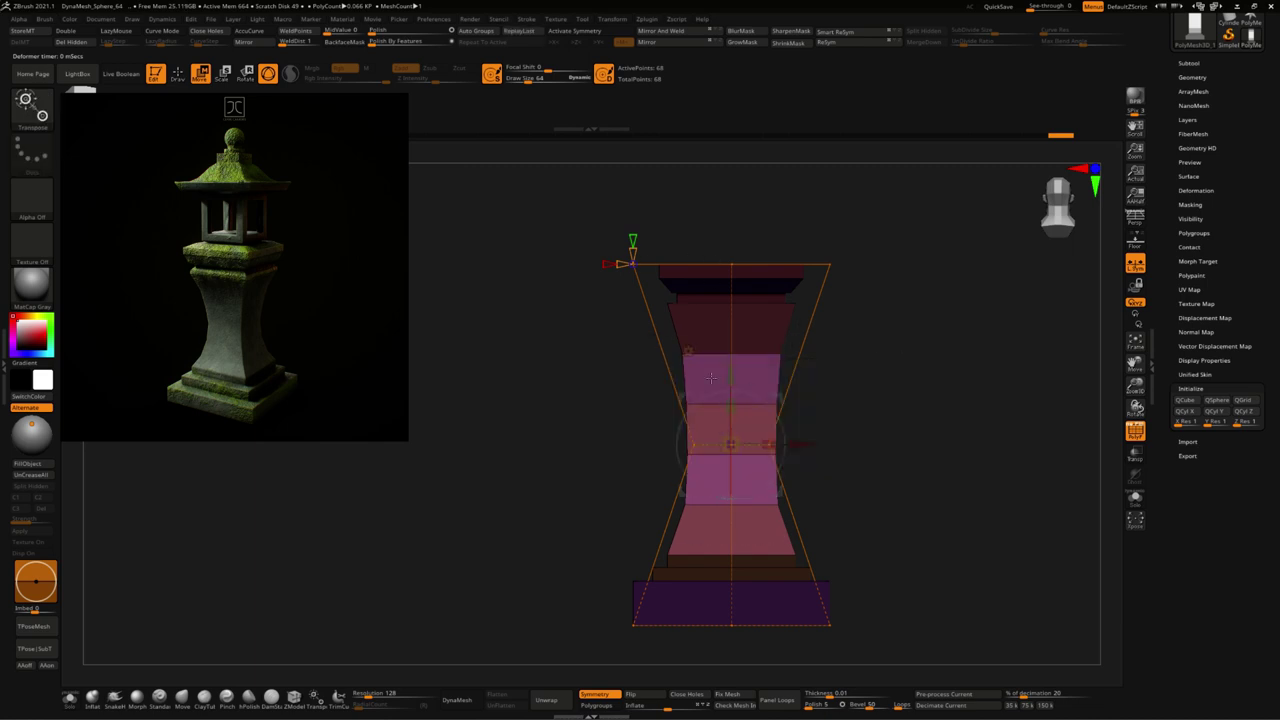
{"action": "left_click", "coordinate": [688, 351]}
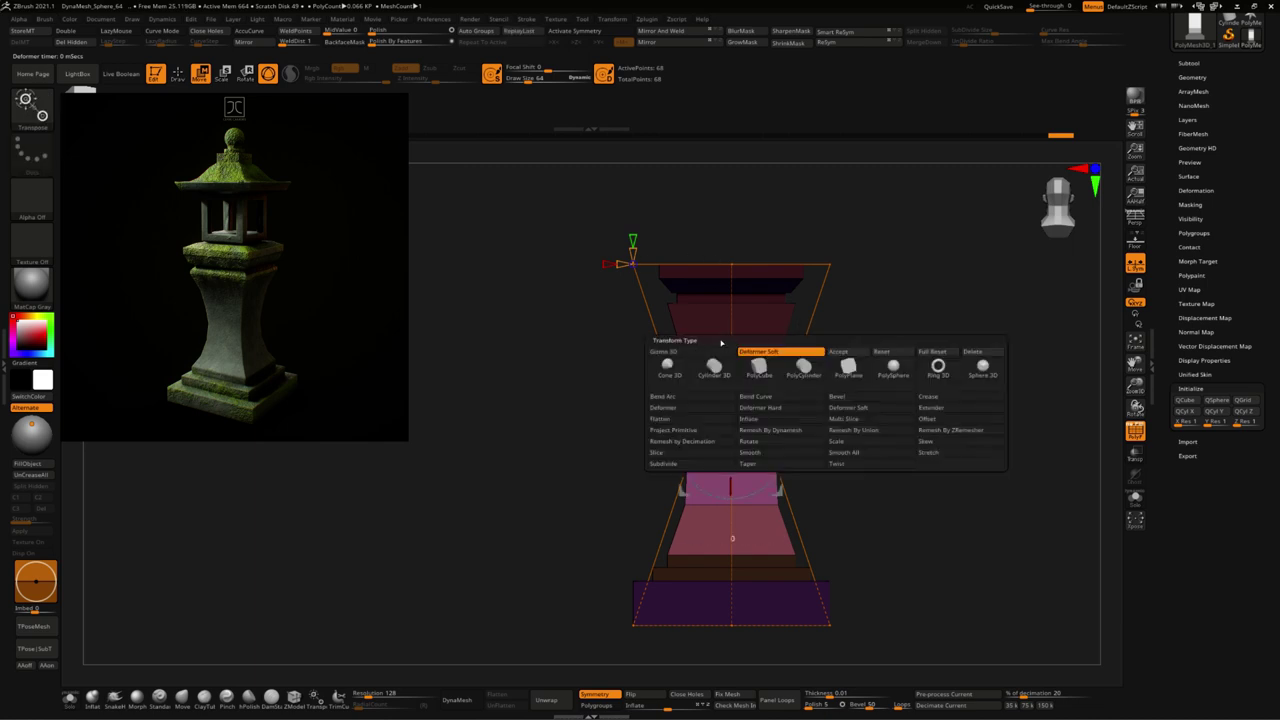
Step: Accept the soft deformation, then mask and shorten the pillar's upper part vertically
{"action": "left_click", "coordinate": [858, 351]}
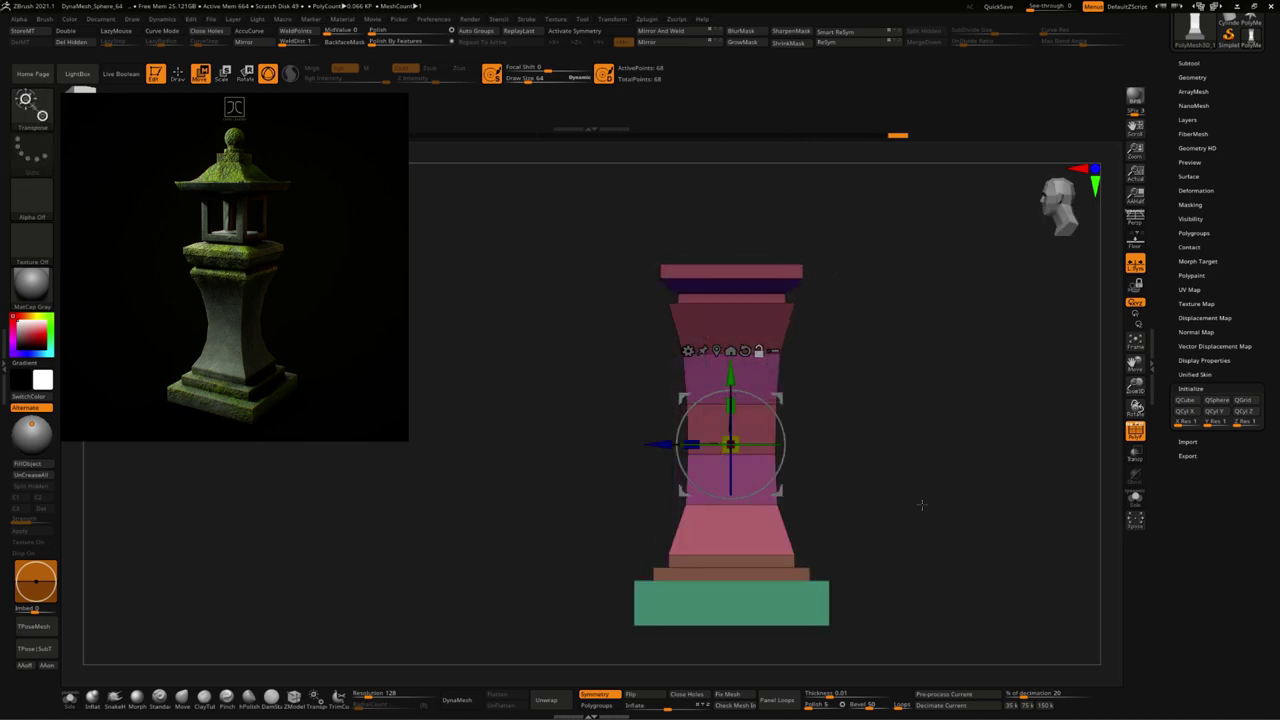
{"action": "key", "text": "q"}
{"action": "left_click_drag", "start_coordinate": [934, 544], "coordinate": [606, 246], "text": "ctrl"}
{"action": "key", "text": "w"}
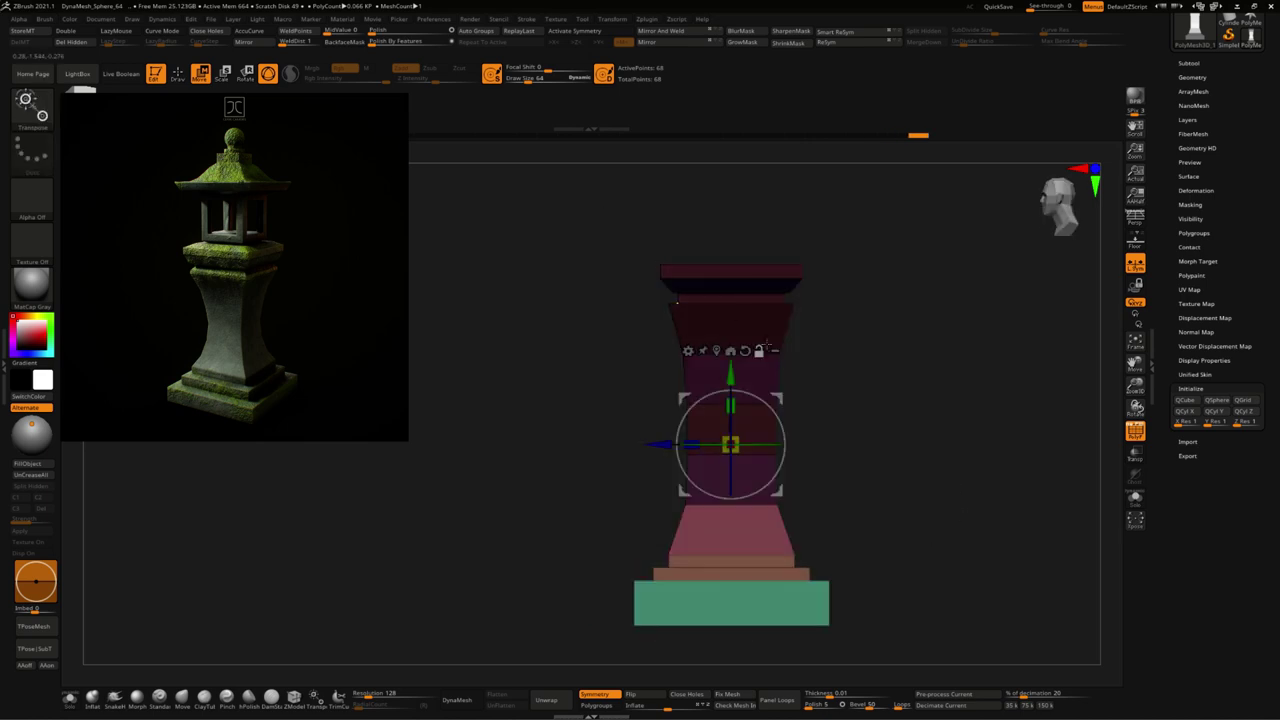
{"action": "left_click", "coordinate": [835, 562], "text": "ctrl"}
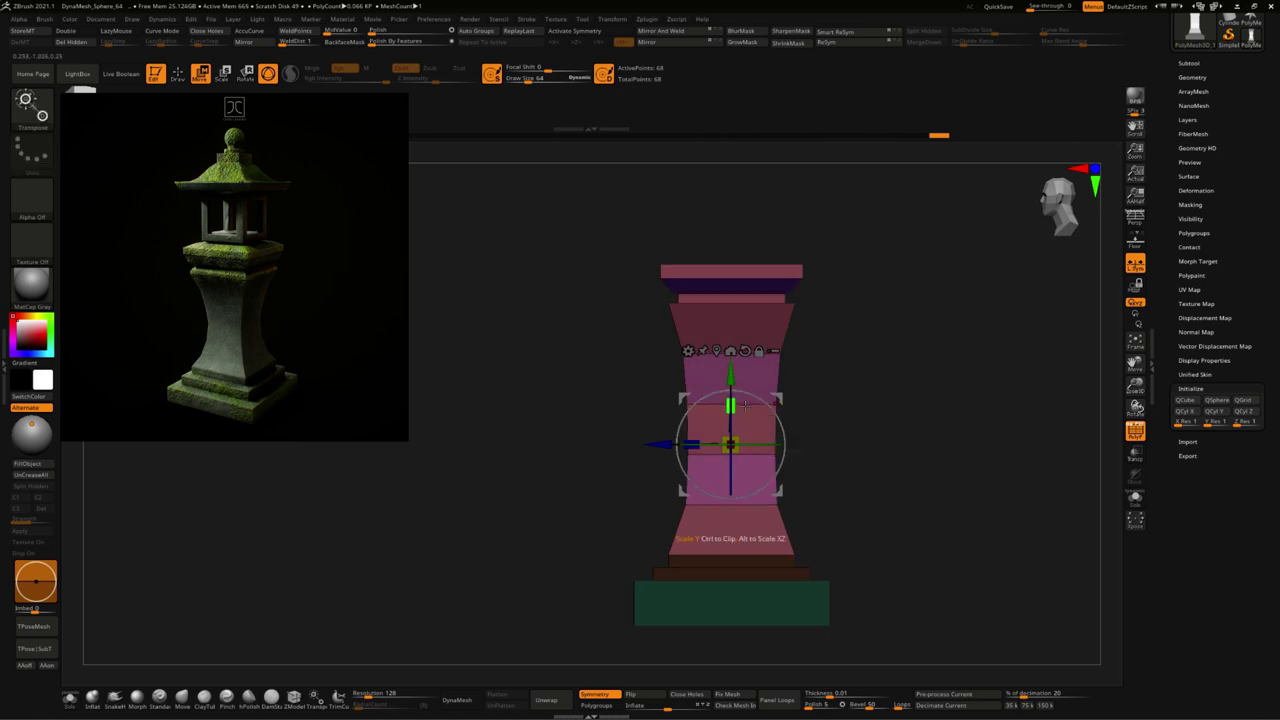
{"action": "mouse_move", "coordinate": [744, 404]}
{"action": "left_mouse_down"}
{"action": "mouse_move", "coordinate": [740, 430]}
{"action": "mouse_move", "coordinate": [745, 406]}
{"action": "left_mouse_up"}
Step: Mask everything except the pillar's middle band and scale that band inward
{"action": "left_click_drag", "start_coordinate": [929, 494], "coordinate": [889, 482], "text": "ctrl"}
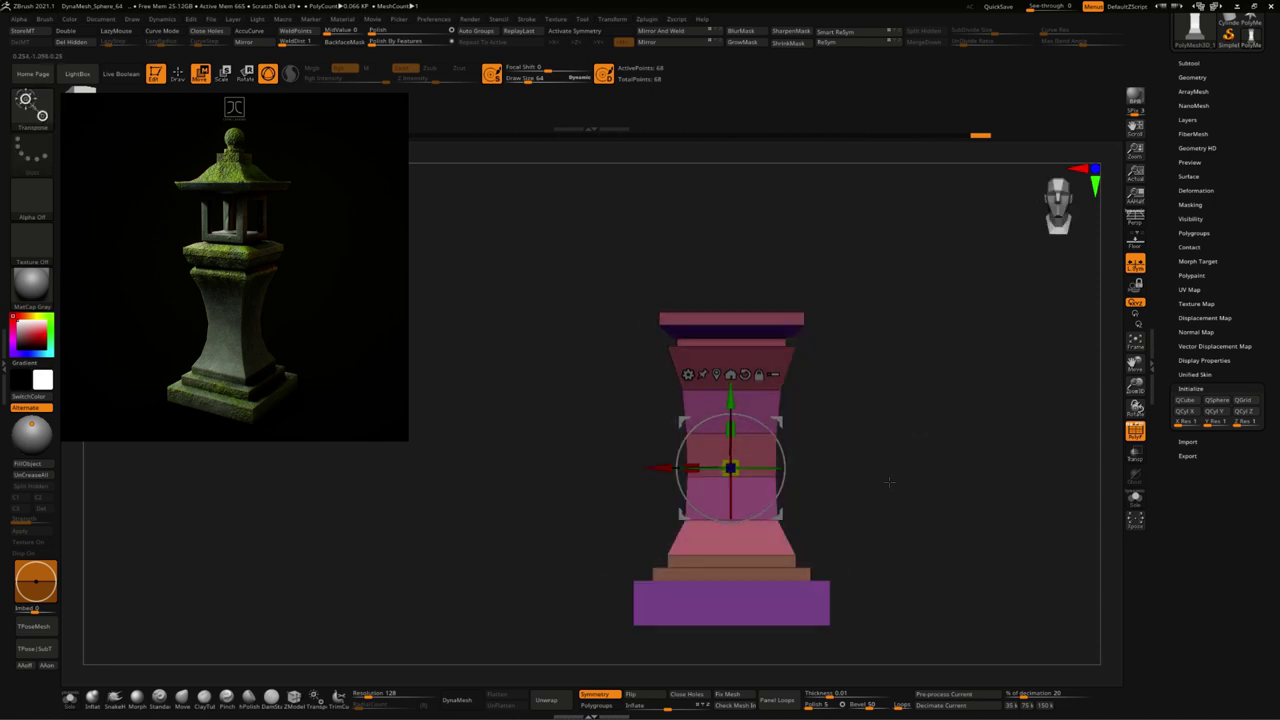
{"action": "left_click_drag", "start_coordinate": [891, 420], "coordinate": [611, 491], "text": "ctrl"}
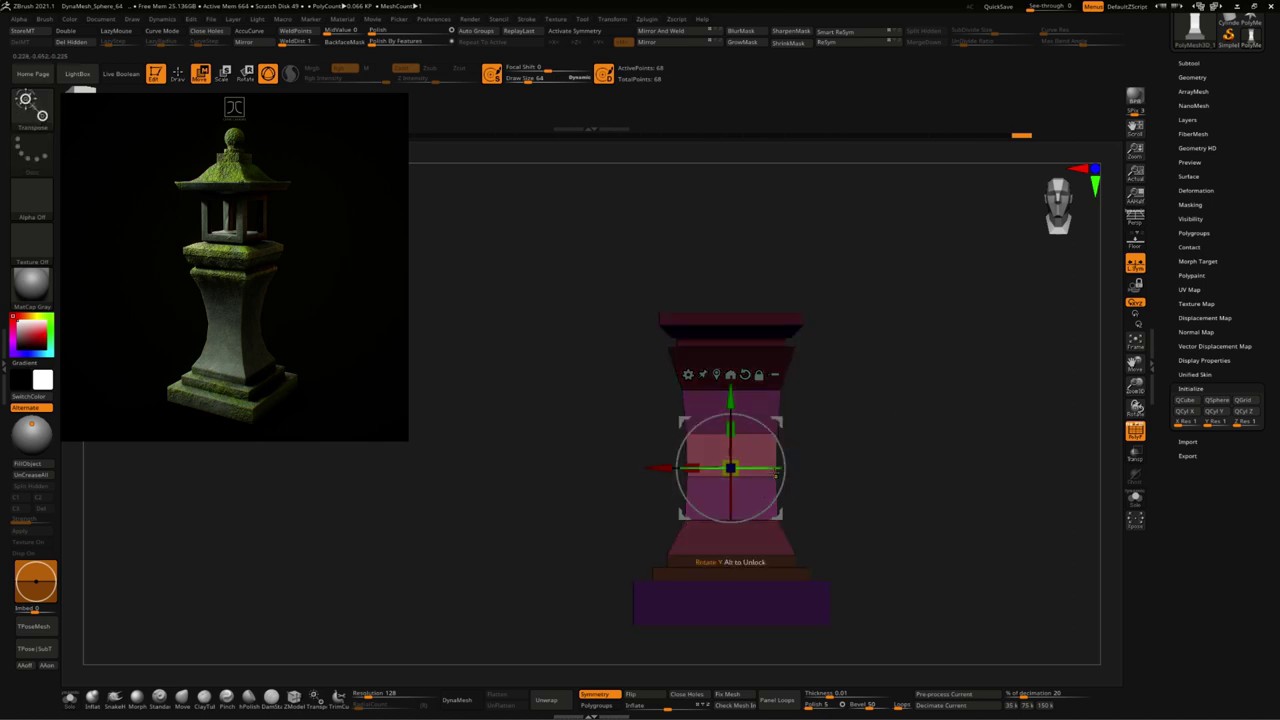
{"action": "scroll", "coordinate": [773, 461], "scroll_direction": "up", "scroll_amount": 3}
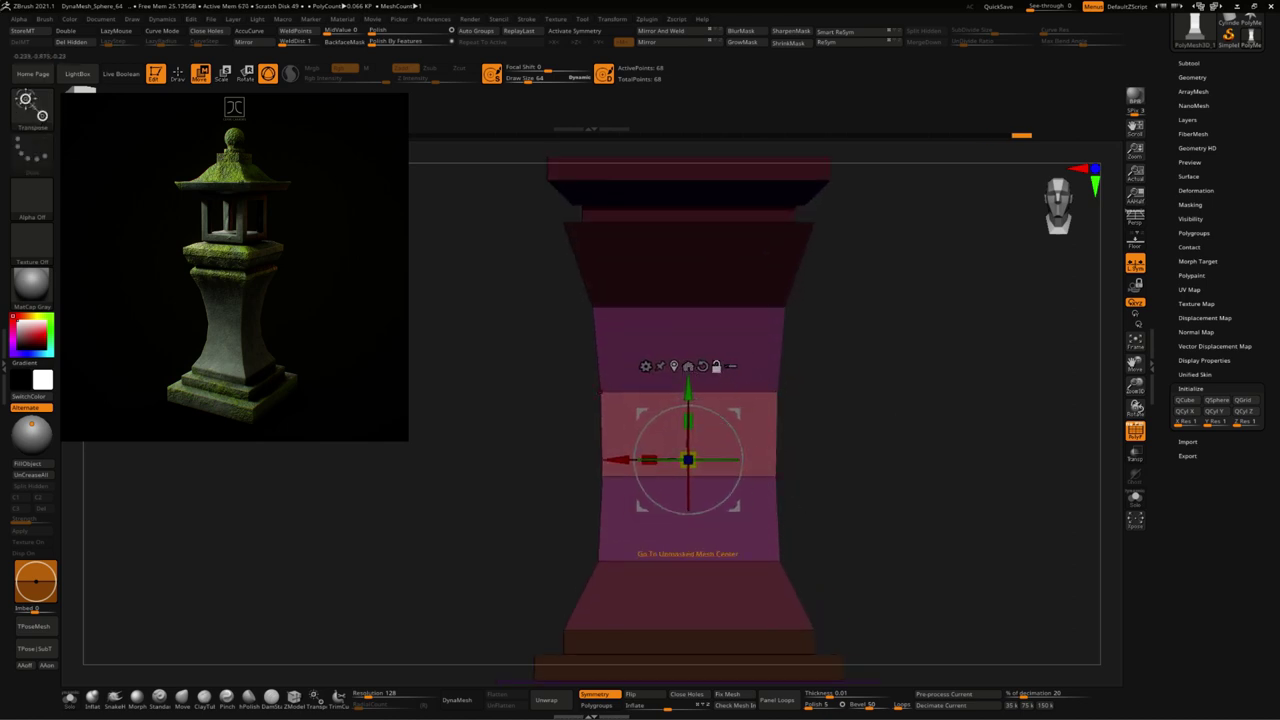
{"action": "left_click", "coordinate": [688, 366]}
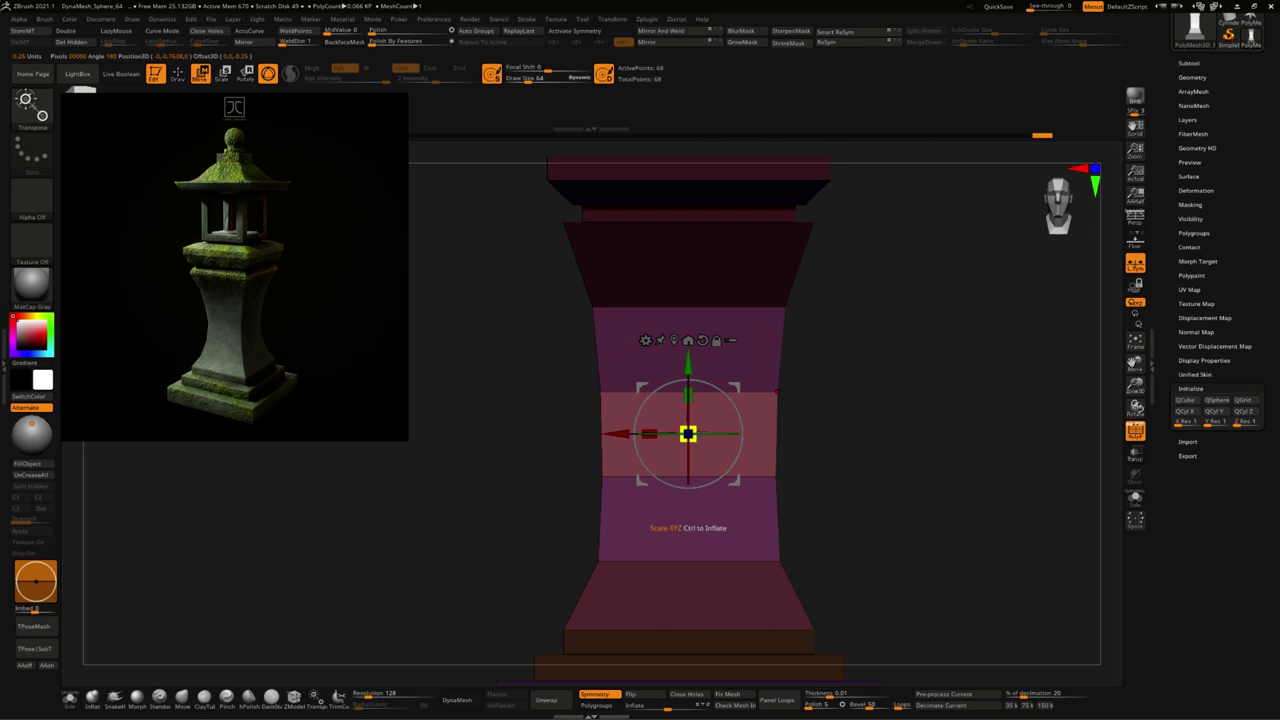
{"action": "mouse_move", "coordinate": [703, 431]}
{"action": "left_mouse_down"}
{"action": "mouse_move", "coordinate": [690, 434]}
{"action": "mouse_move", "coordinate": [711, 385]}
{"action": "left_mouse_up"}
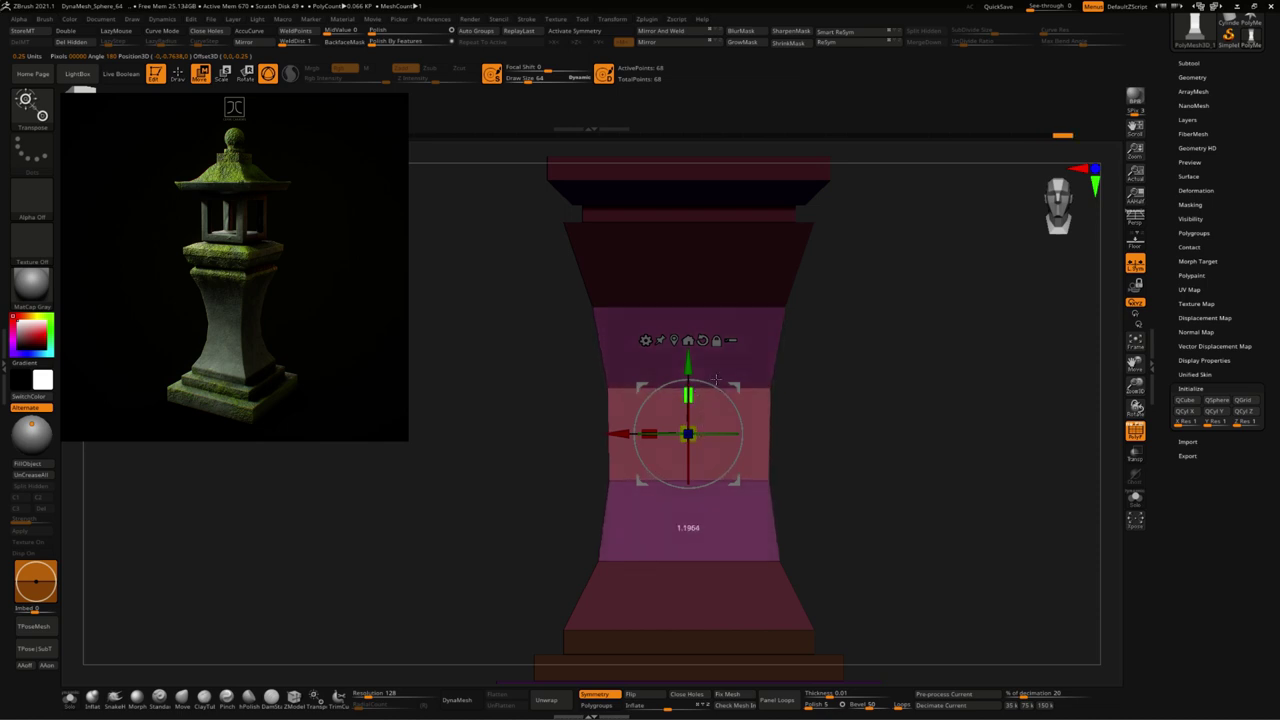
{"action": "mouse_move", "coordinate": [814, 389]}
{"action": "left_mouse_down", "text": "alt"}
{"action": "mouse_move", "coordinate": [882, 456]}
{"action": "mouse_move", "coordinate": [614, 540]}
{"action": "left_mouse_up", "text": "alt"}
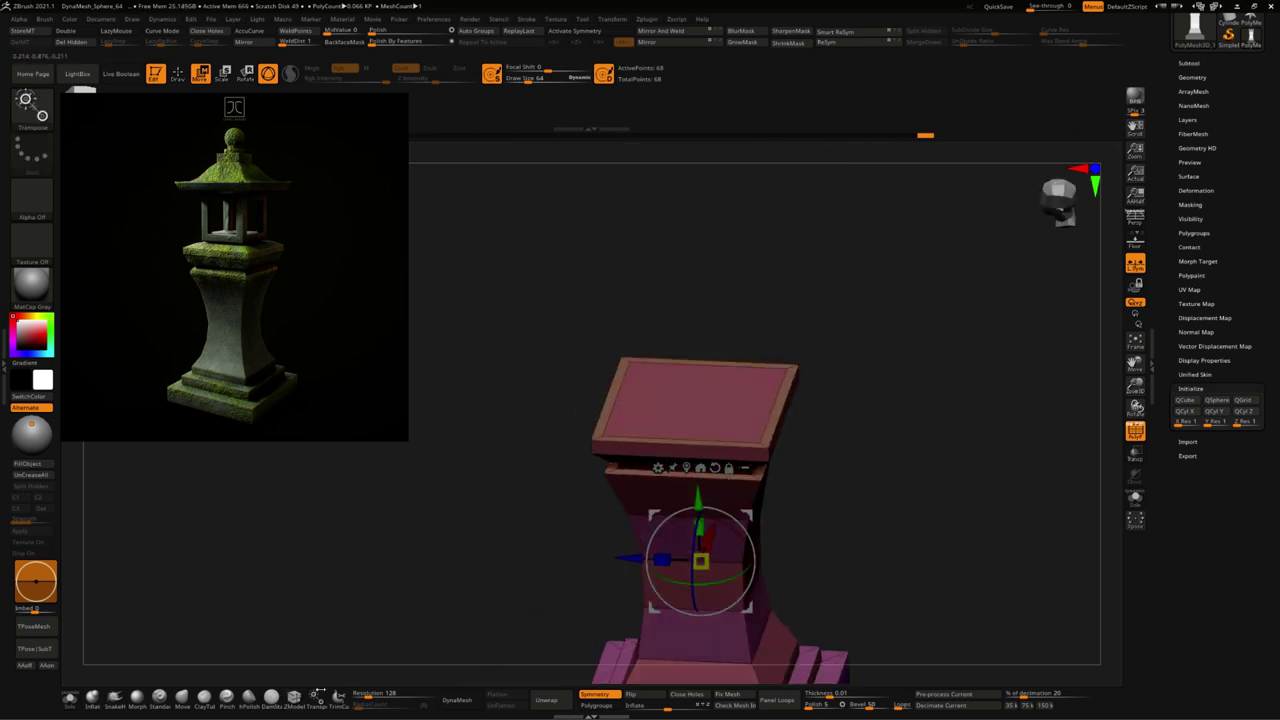
Step: Extrude the roof slab's top face using Extrude with the A Single Poly target
{"action": "left_click", "coordinate": [296, 703]}
{"action": "key", "text": "space"}
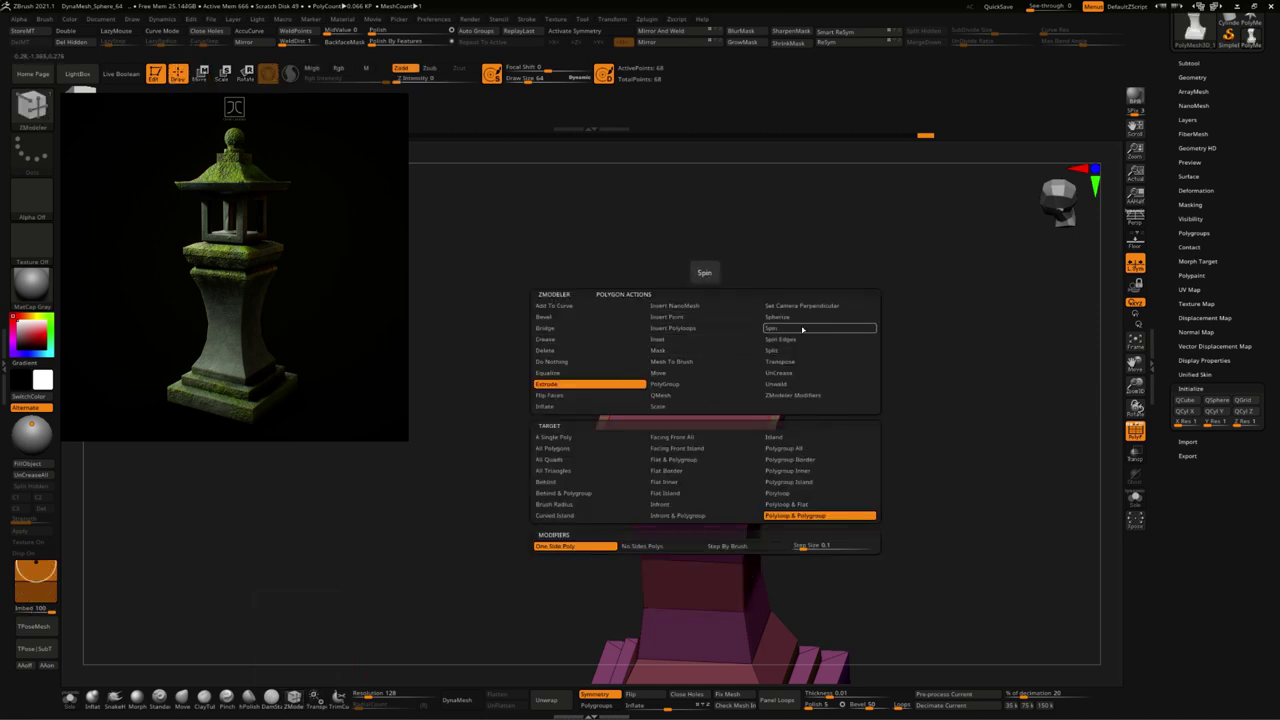
{"action": "left_click", "coordinate": [579, 388]}
{"action": "left_click_drag", "start_coordinate": [700, 418], "coordinate": [702, 410]}
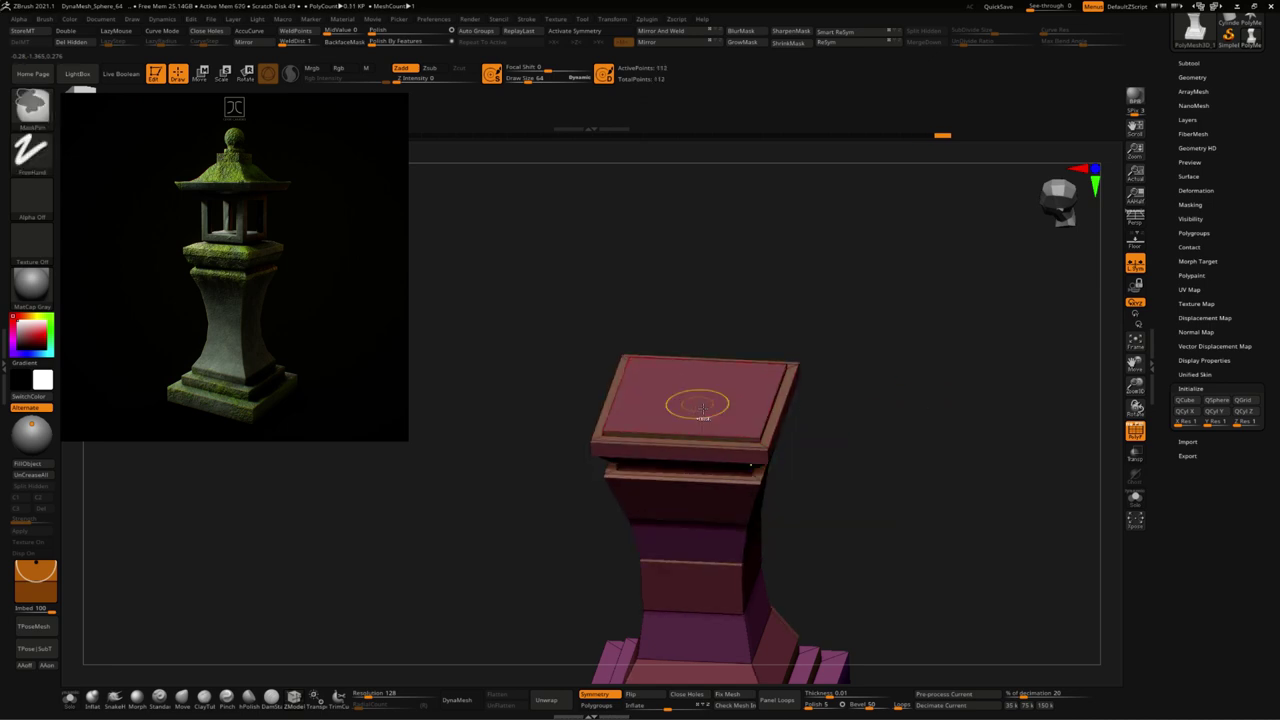
{"action": "key", "text": "ctrl+z"}
{"action": "key", "text": "space"}
{"action": "left_click", "coordinate": [547, 437]}
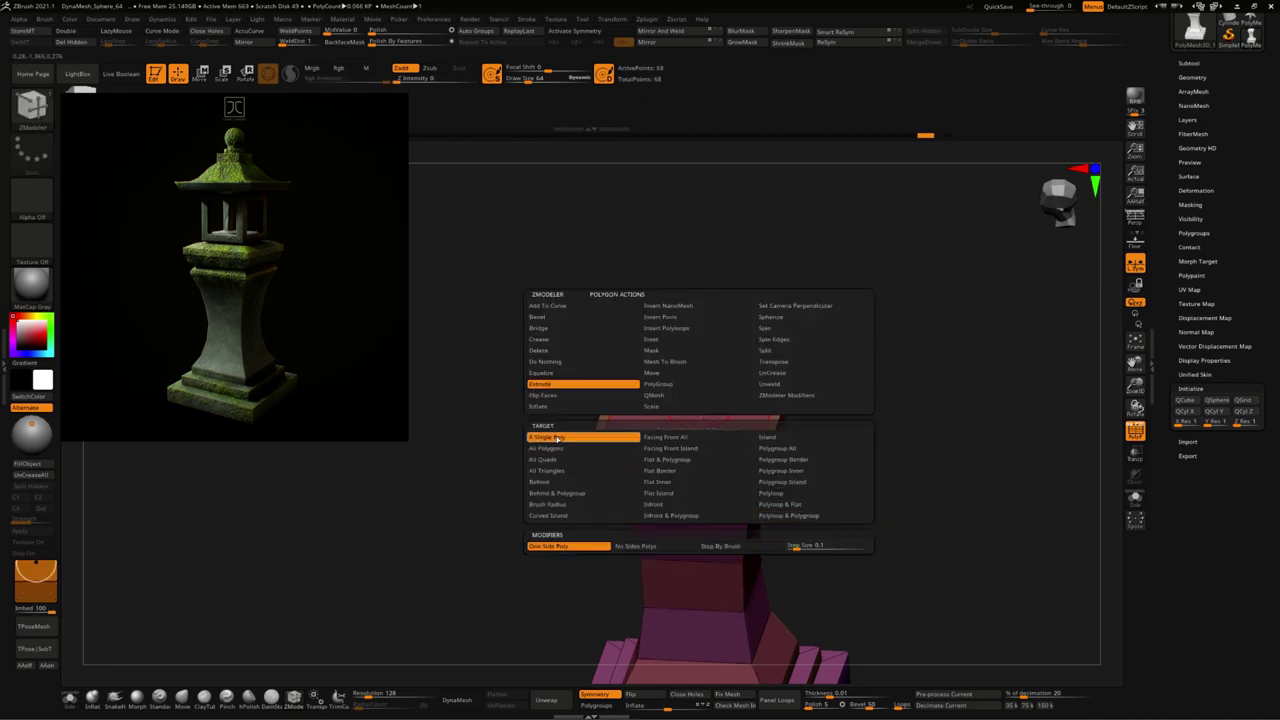
{"action": "left_click_drag", "start_coordinate": [720, 405], "coordinate": [720, 403]}
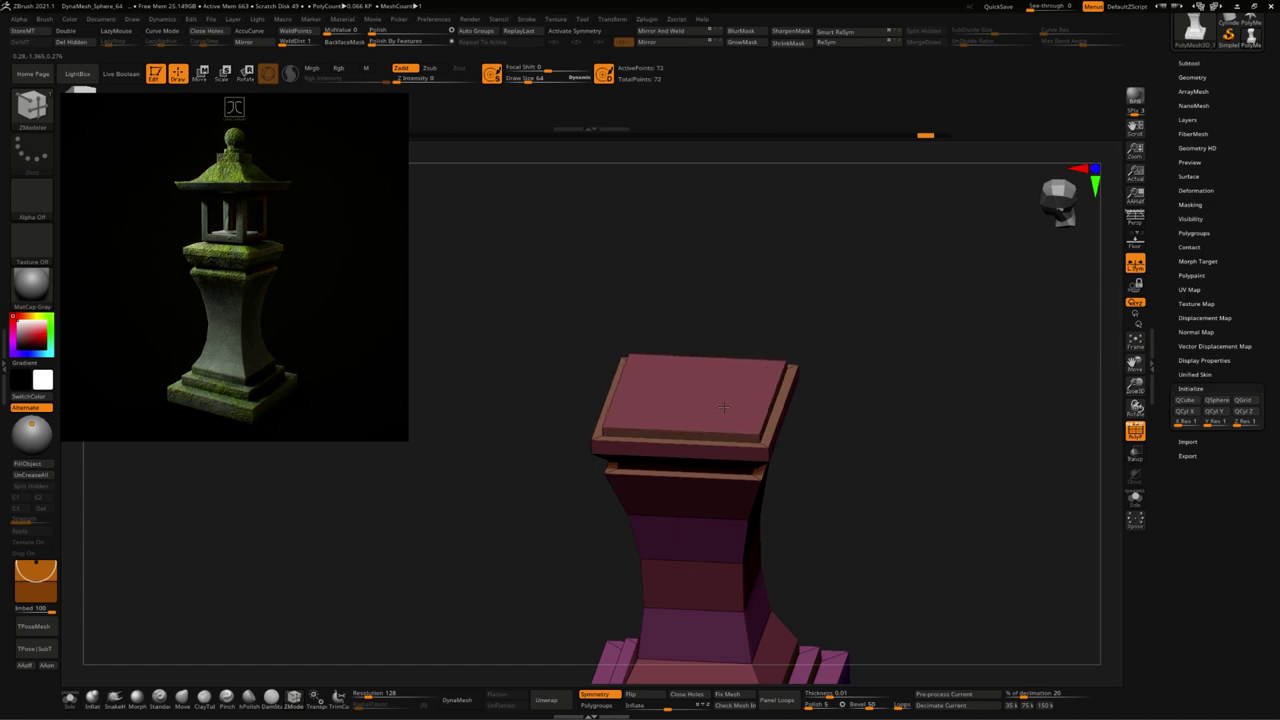
Step: Set the ZModeler edge action to Delete
{"action": "right_click_drag", "start_coordinate": [722, 405], "coordinate": [706, 405]}
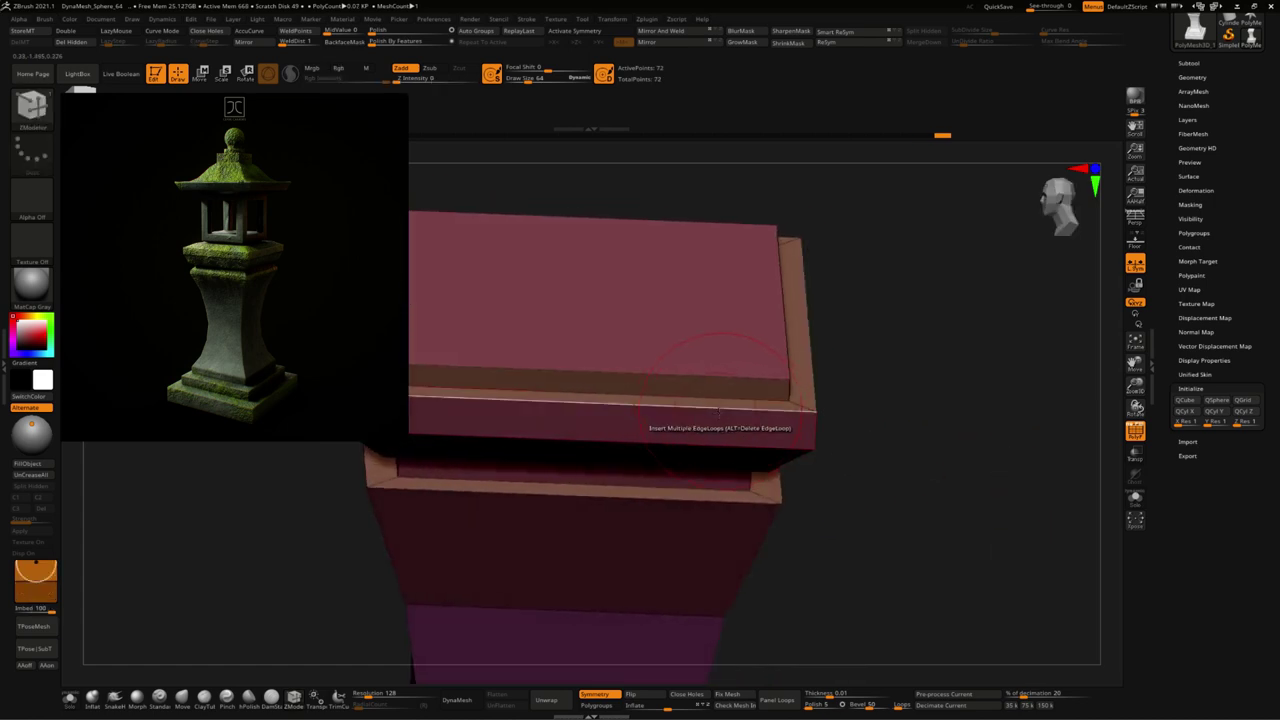
{"action": "key", "text": "space"}
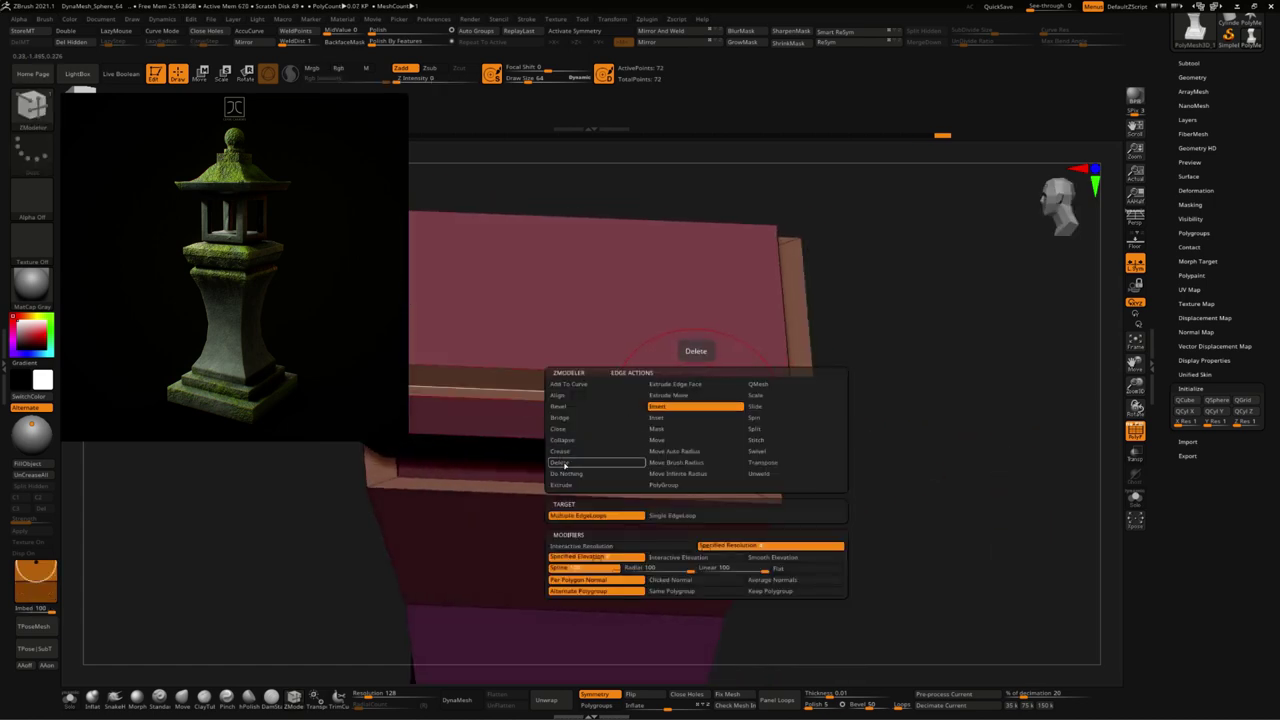
{"action": "left_click", "coordinate": [566, 465]}
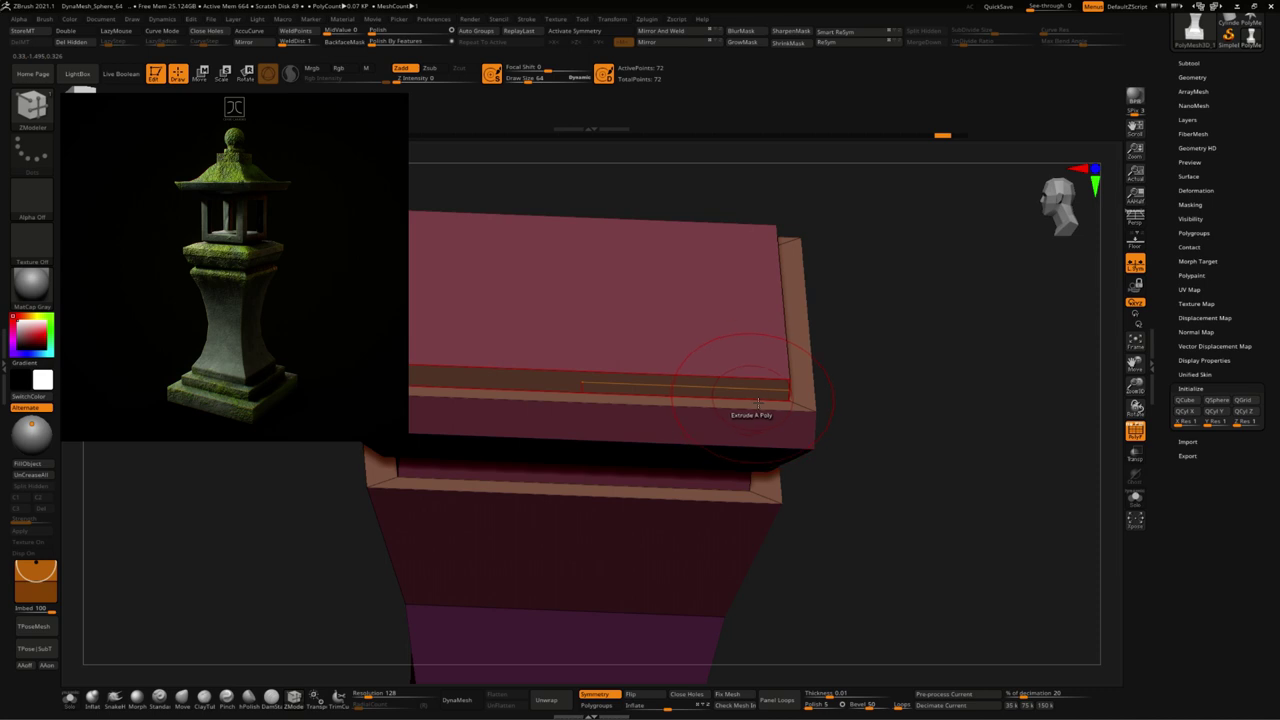
{"action": "left_click_drag", "start_coordinate": [863, 443], "coordinate": [943, 454], "text": "shift"}
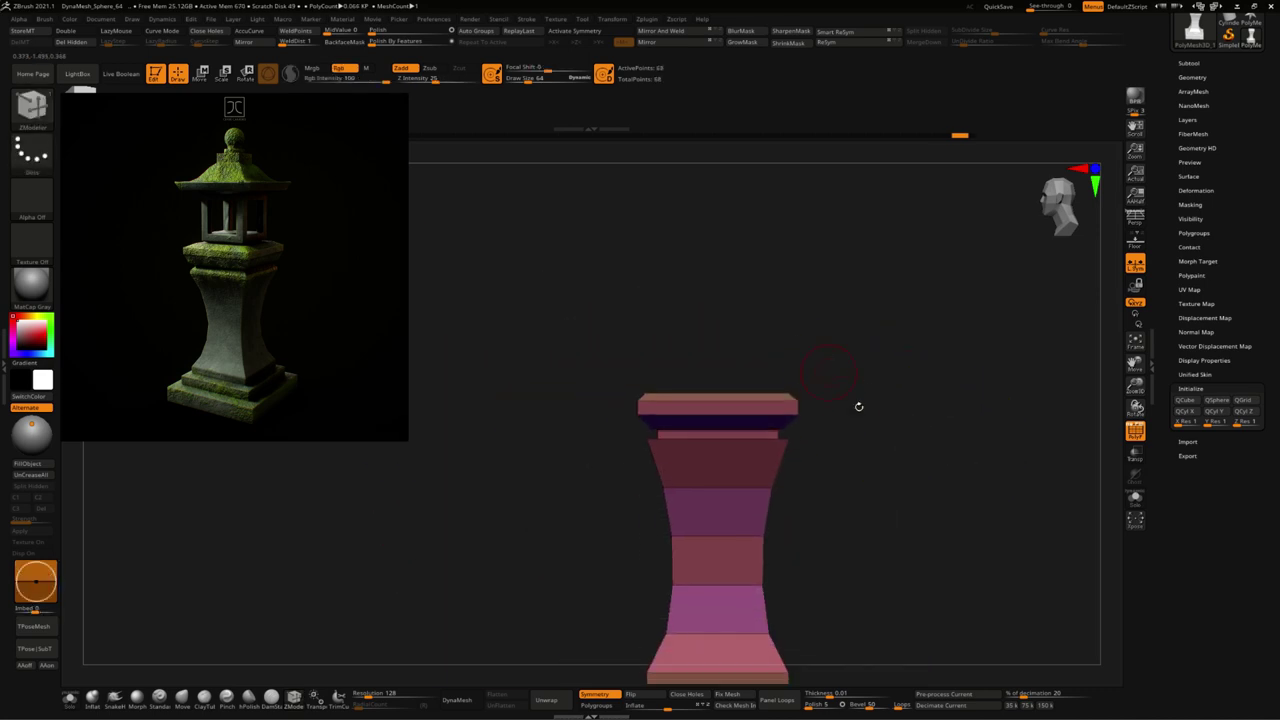
Step: Mask the pillar body, nudge the base upward with the move gizmo, then clear the mask
{"action": "left_click_drag", "start_coordinate": [858, 406], "coordinate": [960, 486], "text": "alt"}
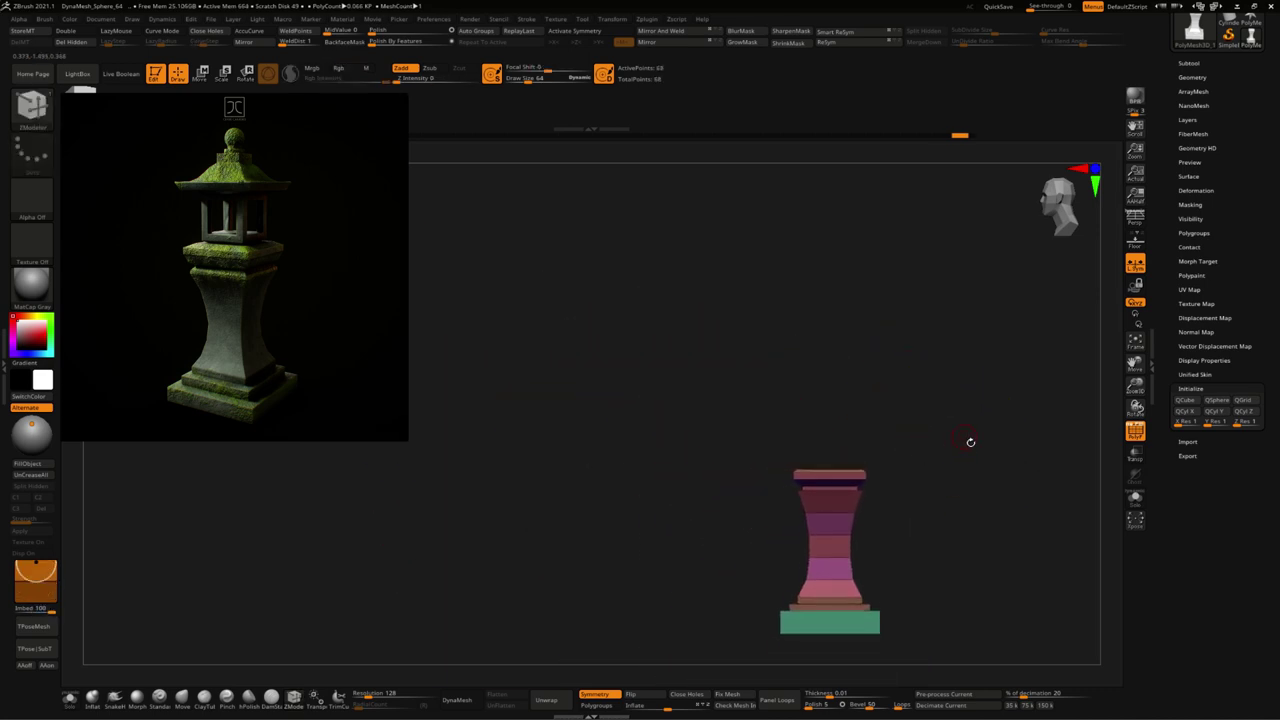
{"action": "left_click_drag", "start_coordinate": [962, 433], "coordinate": [884, 233], "text": "alt"}
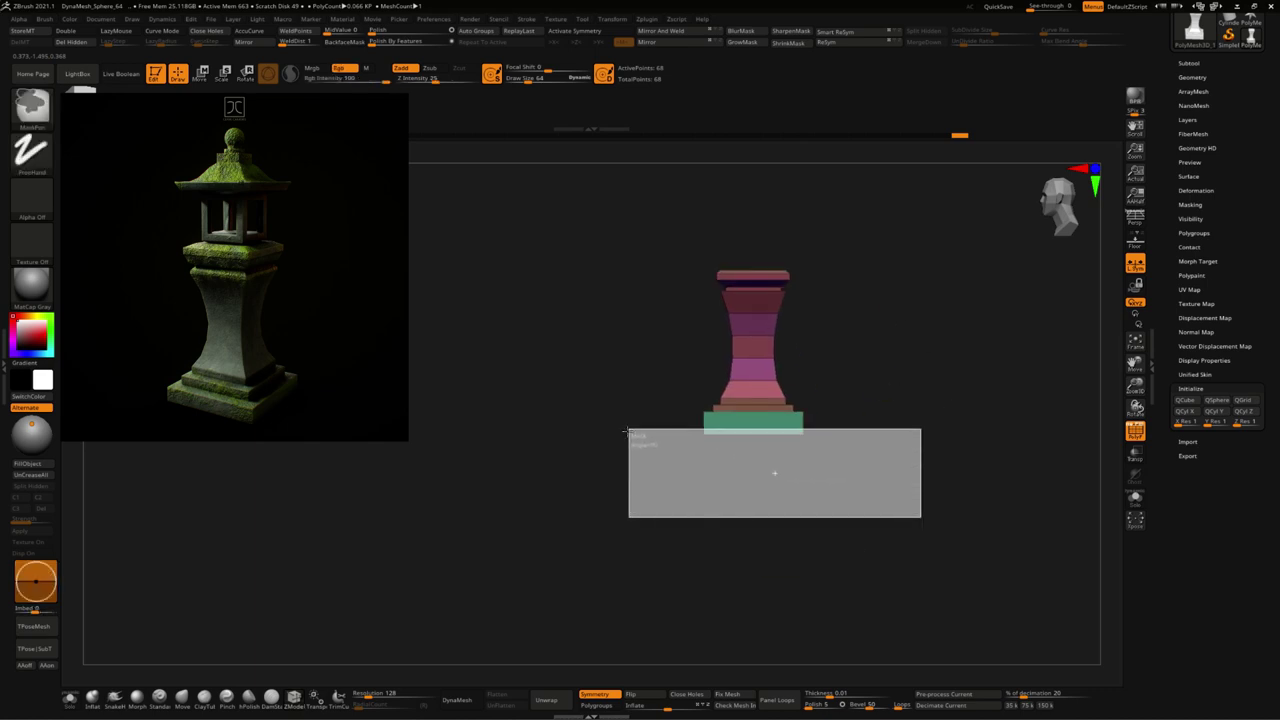
{"action": "left_click_drag", "start_coordinate": [921, 518], "coordinate": [614, 424], "text": "ctrl"}
{"action": "left_click", "coordinate": [622, 265], "text": "ctrl"}
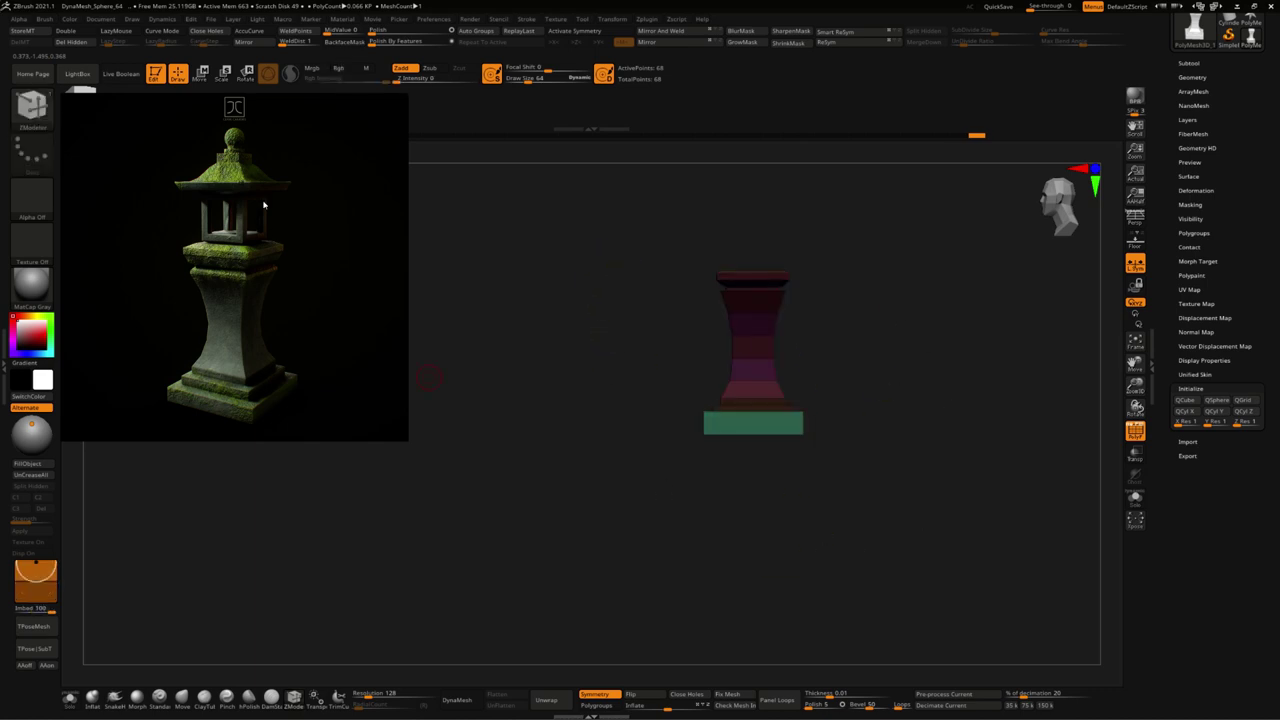
{"action": "left_click", "coordinate": [200, 73]}
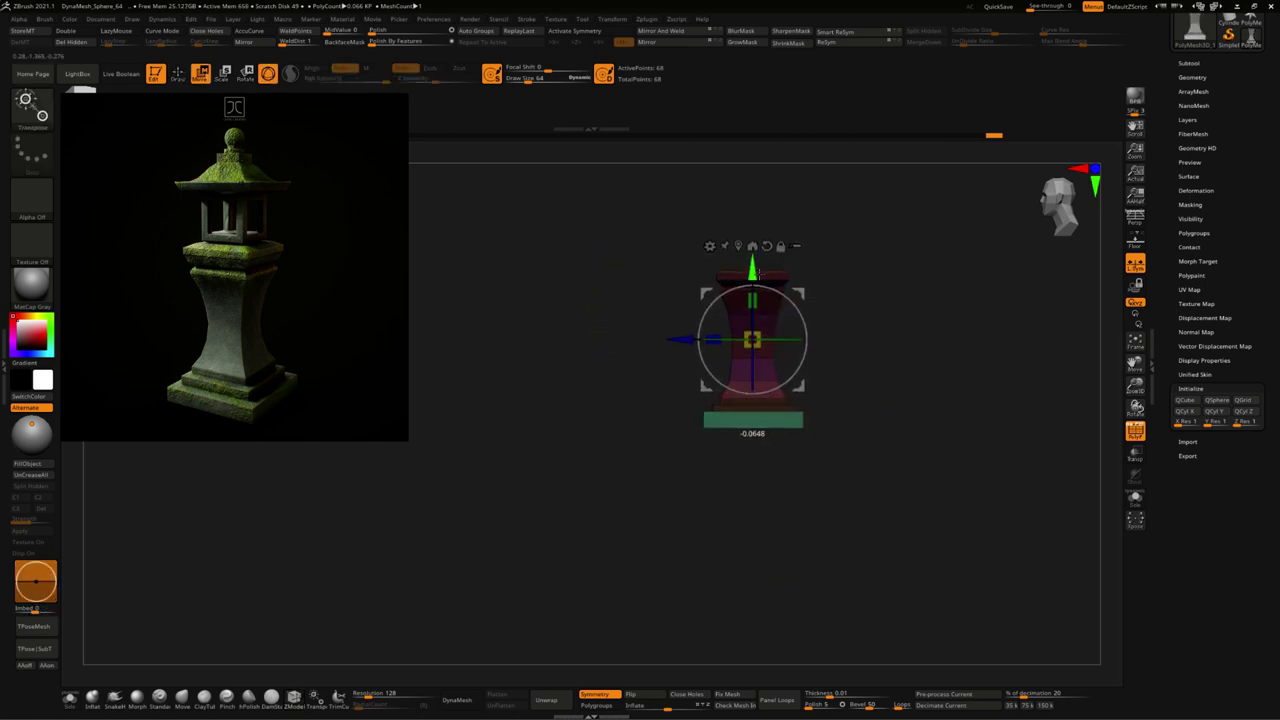
{"action": "key", "text": "ctrl"}
{"action": "left_click", "coordinate": [920, 433], "text": "ctrl"}
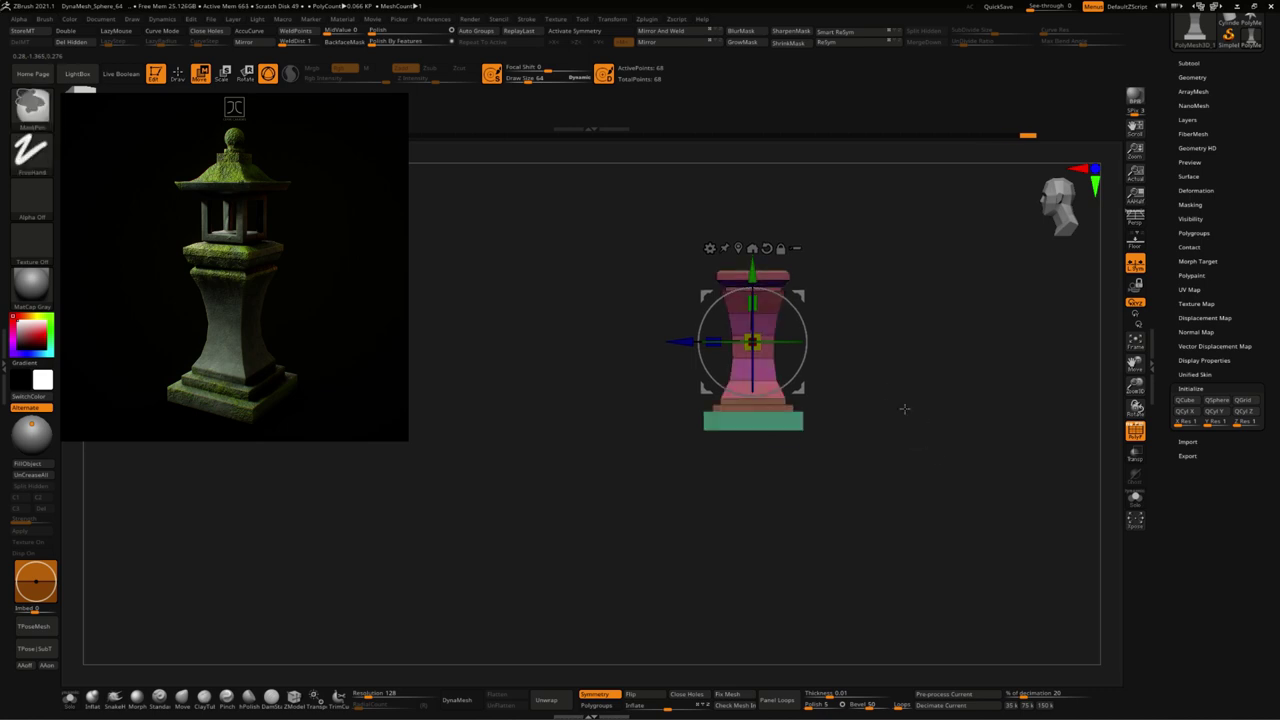
{"action": "left_click", "coordinate": [905, 410], "text": "ctrl"}
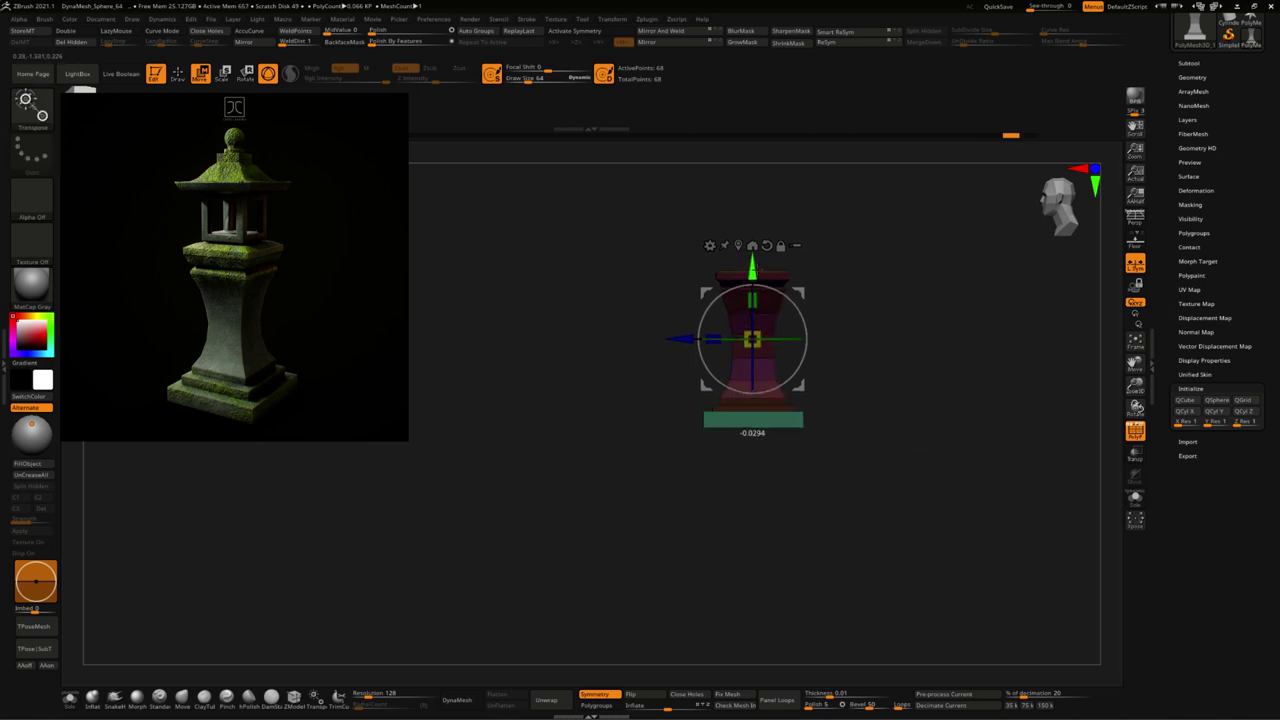
{"action": "left_click", "coordinate": [929, 404], "text": "ctrl"}
{"action": "mouse_move", "coordinate": [929, 404]}
{"action": "left_mouse_down", "text": "shift"}
{"action": "mouse_move", "coordinate": [883, 426]}
{"action": "mouse_move", "coordinate": [886, 580]}
{"action": "mouse_move", "coordinate": [892, 540]}
{"action": "left_mouse_up", "text": "shift"}
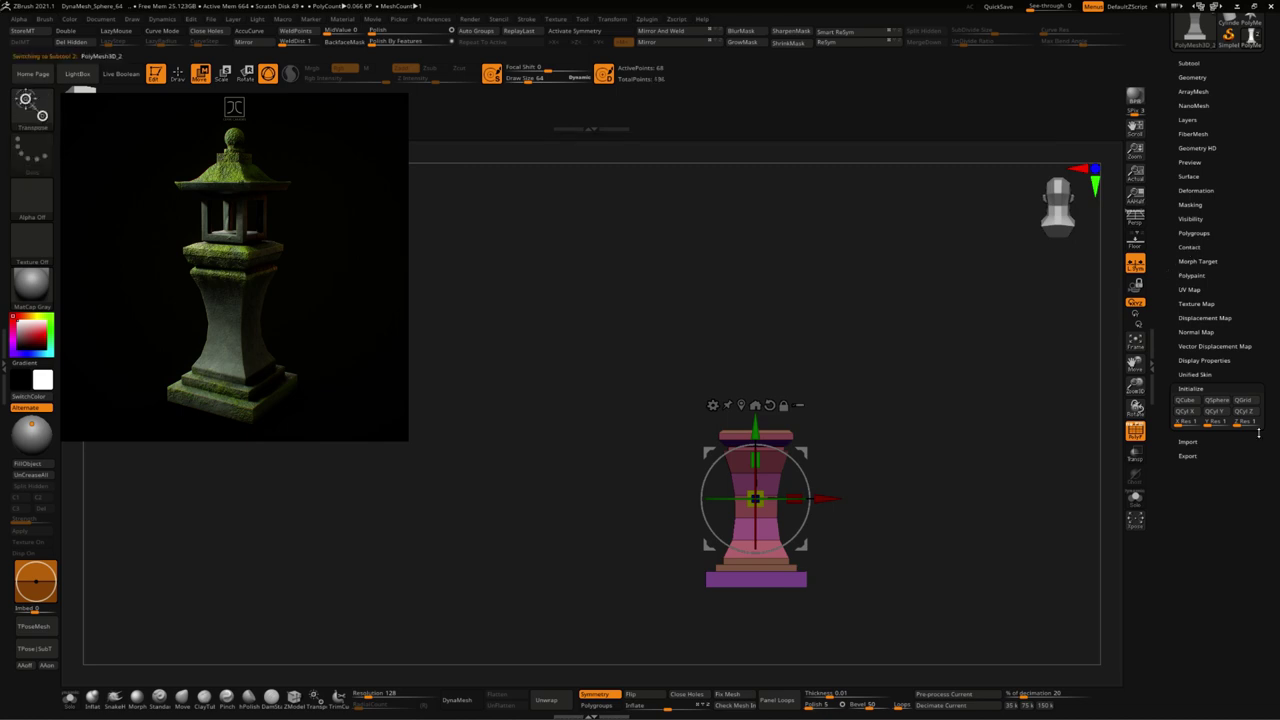
Step: Add a new subtool and initialize it as a basic cube
{"action": "left_click", "coordinate": [1186, 400]}
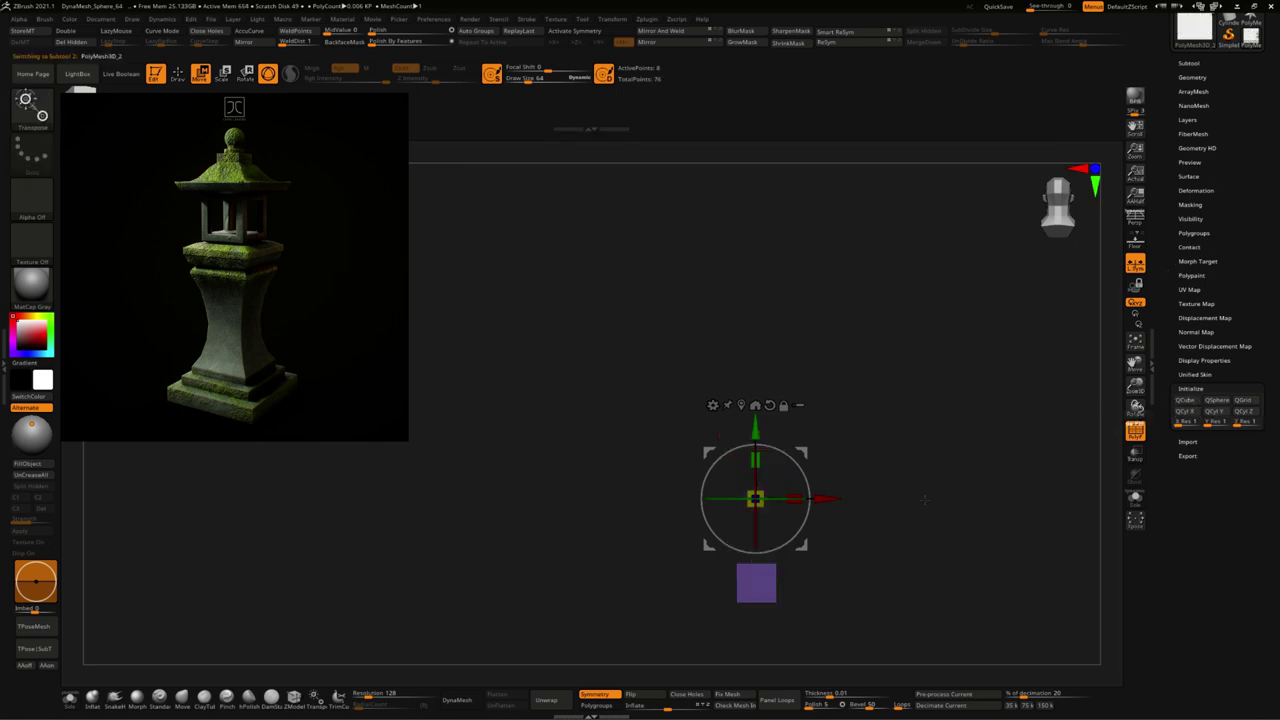
{"action": "left_click", "coordinate": [1190, 63]}
{"action": "mouse_move", "coordinate": [1220, 98]}
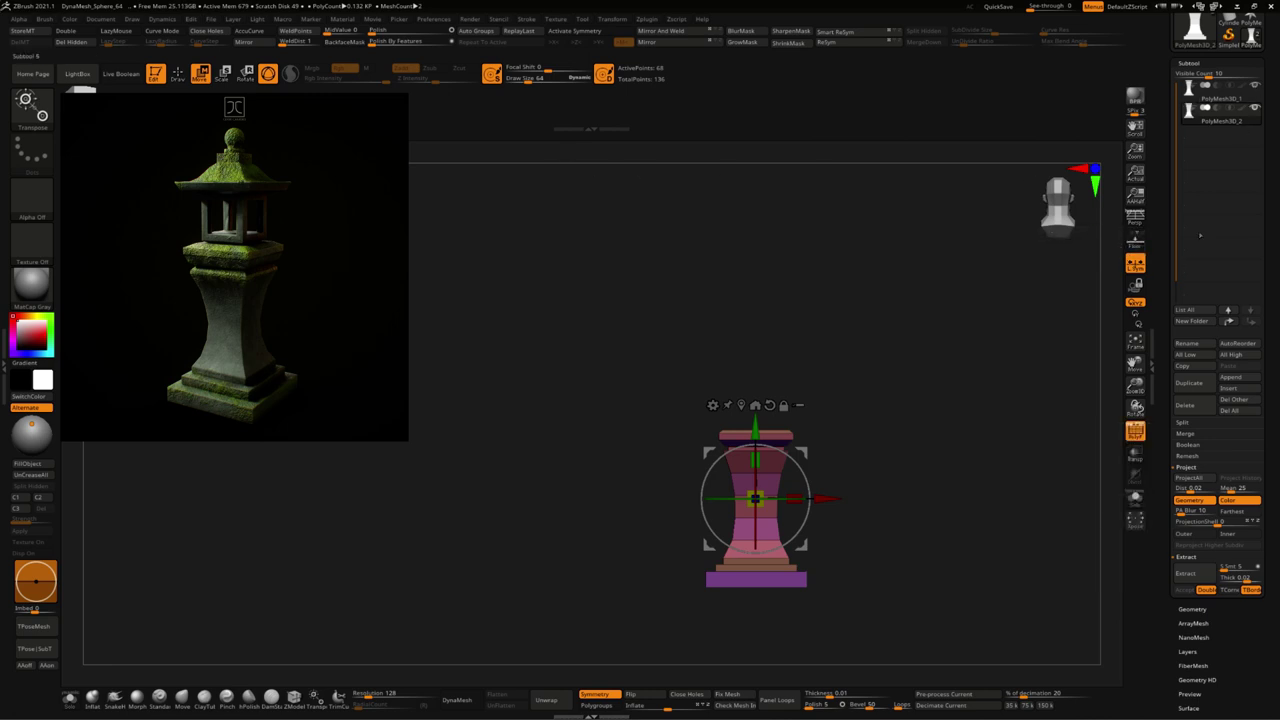
{"action": "scroll", "coordinate": [1217, 535], "scroll_direction": "down", "scroll_amount": 3}
{"action": "scroll", "coordinate": [1217, 535], "scroll_direction": "down", "scroll_amount": 3}
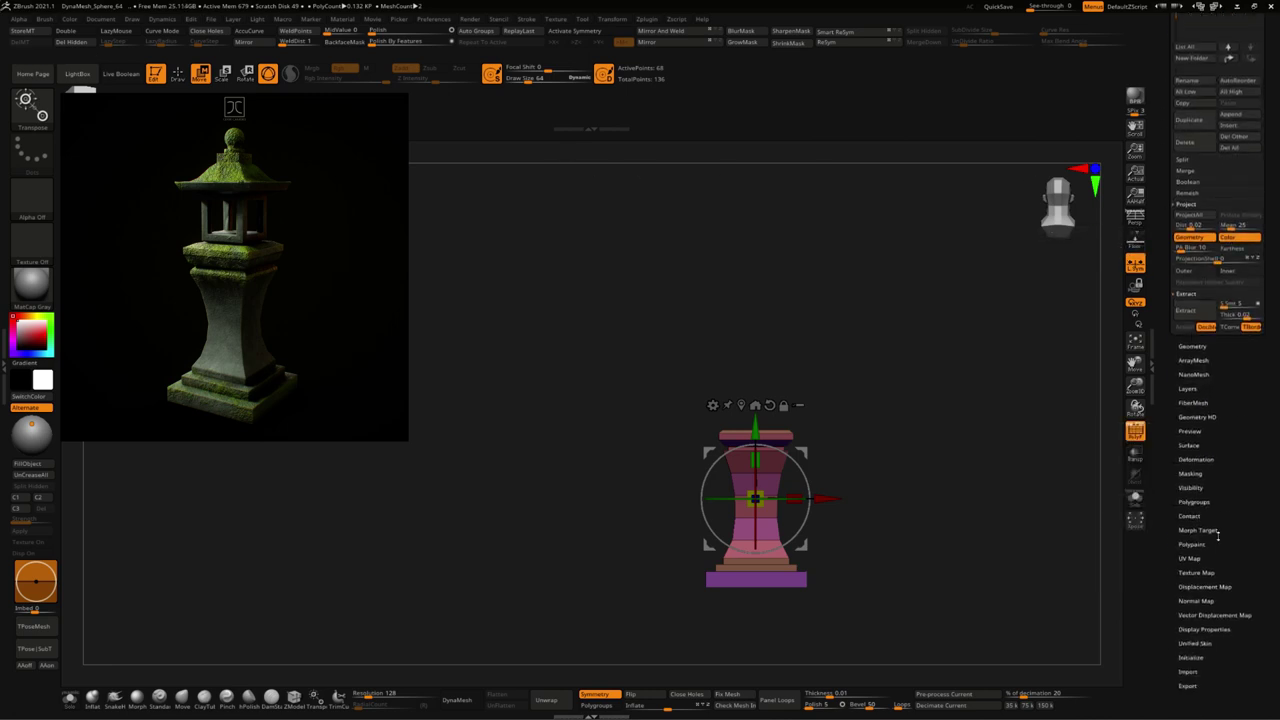
{"action": "left_click", "coordinate": [1204, 660]}
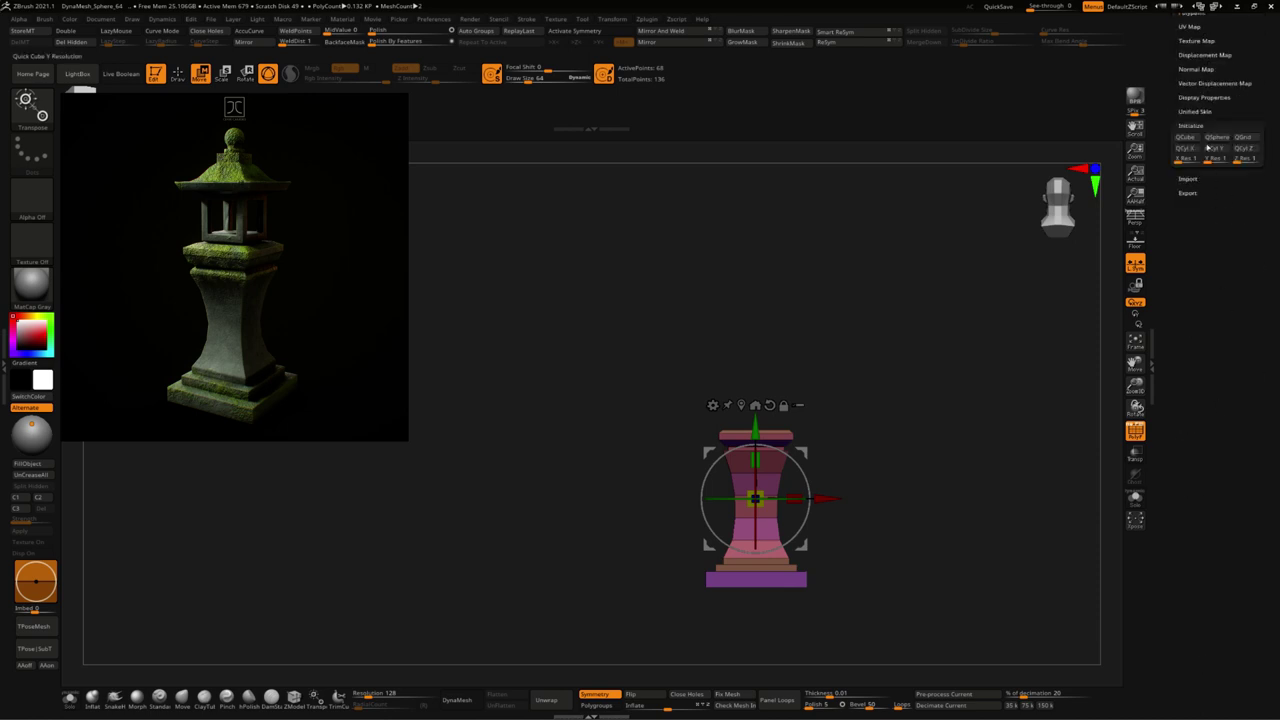
{"action": "left_click", "coordinate": [1190, 138]}
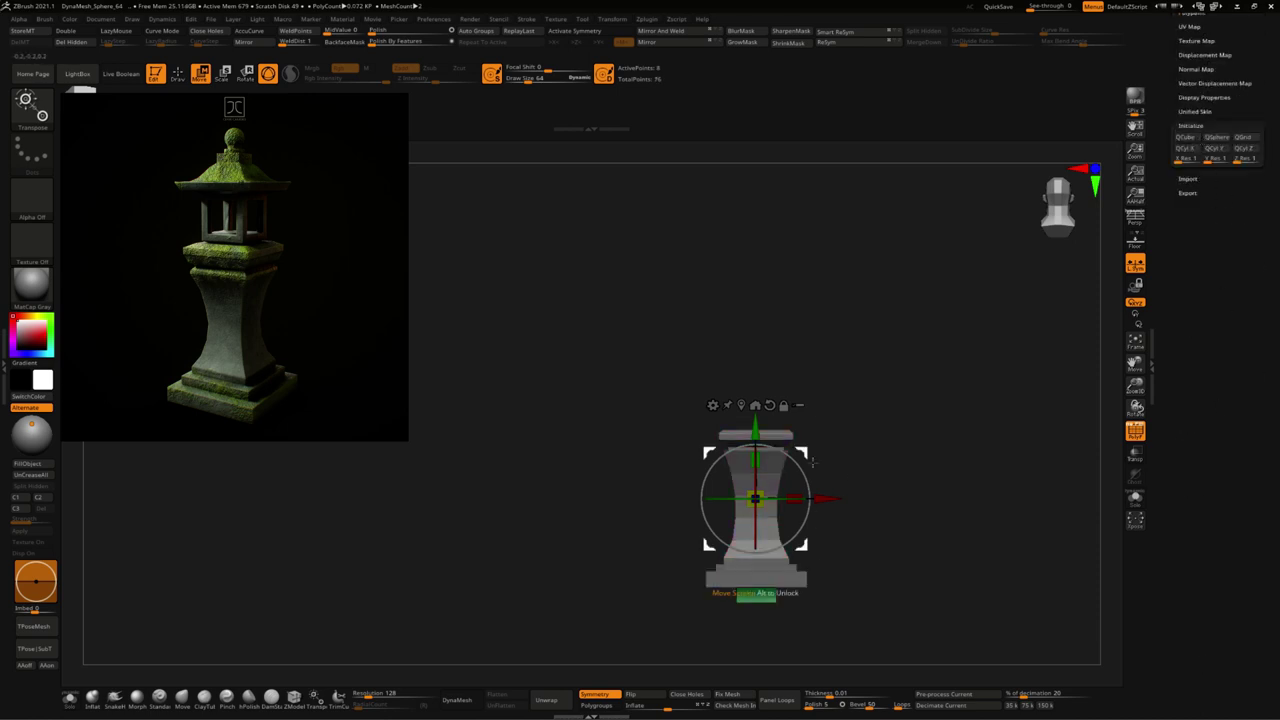
Step: Frame the new cube and move it down onto the roof slab
{"action": "left_click", "coordinate": [755, 405]}
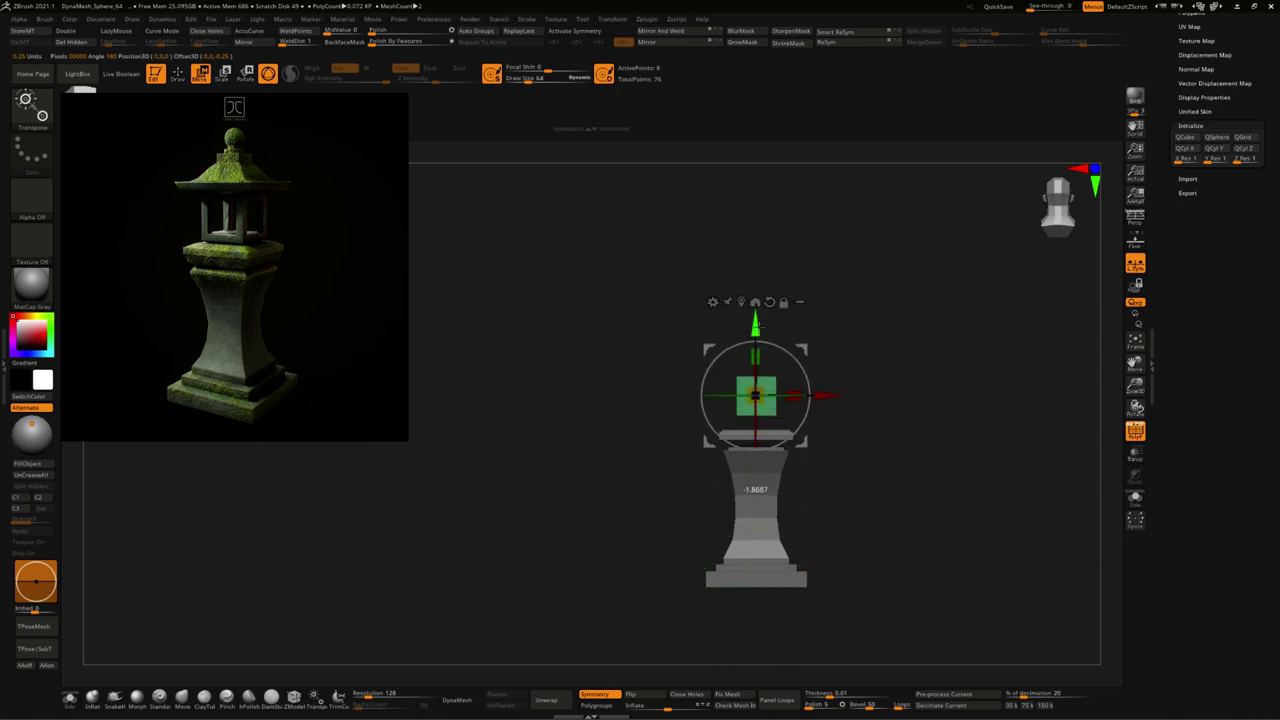
{"action": "key", "text": "q"}
{"action": "key", "text": "f"}
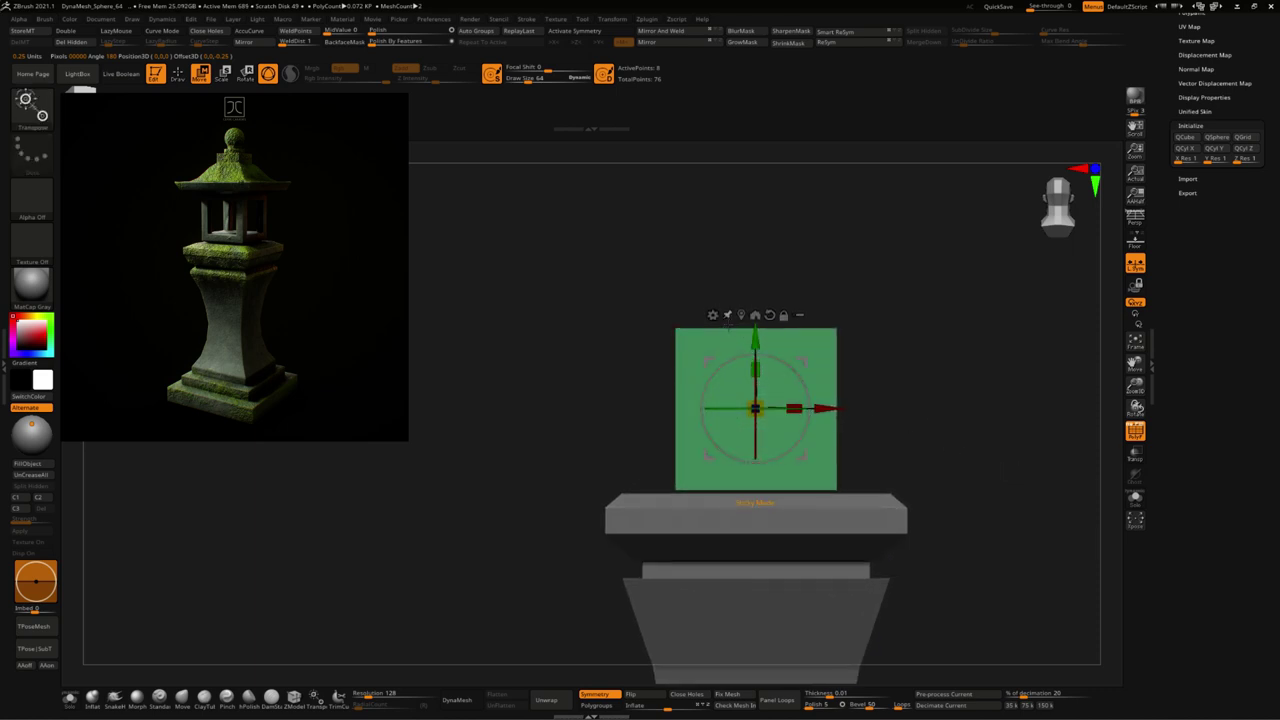
{"action": "left_click_drag", "start_coordinate": [754, 340], "coordinate": [755, 344]}
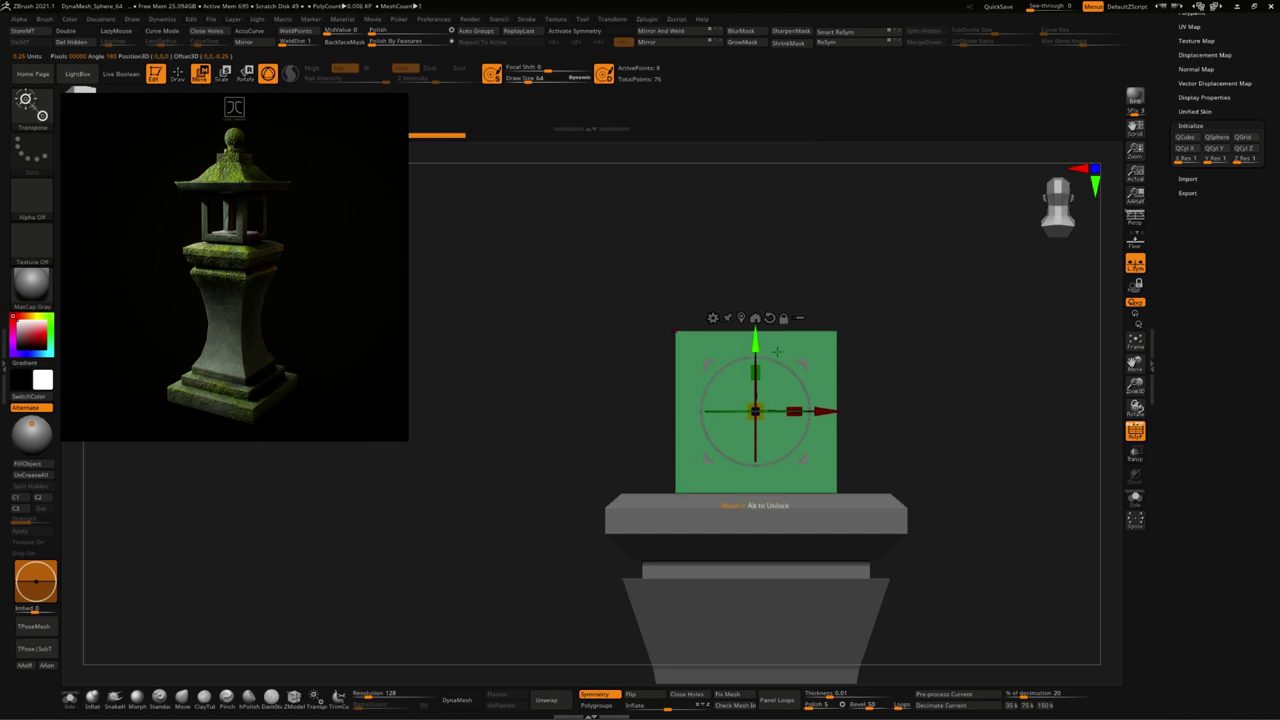
{"action": "left_click_drag", "start_coordinate": [946, 374], "coordinate": [860, 515]}
Step: Mask the roof's lower part and shrink its unmasked upper tiers slightly
{"action": "left_click", "coordinate": [849, 523], "text": "alt"}
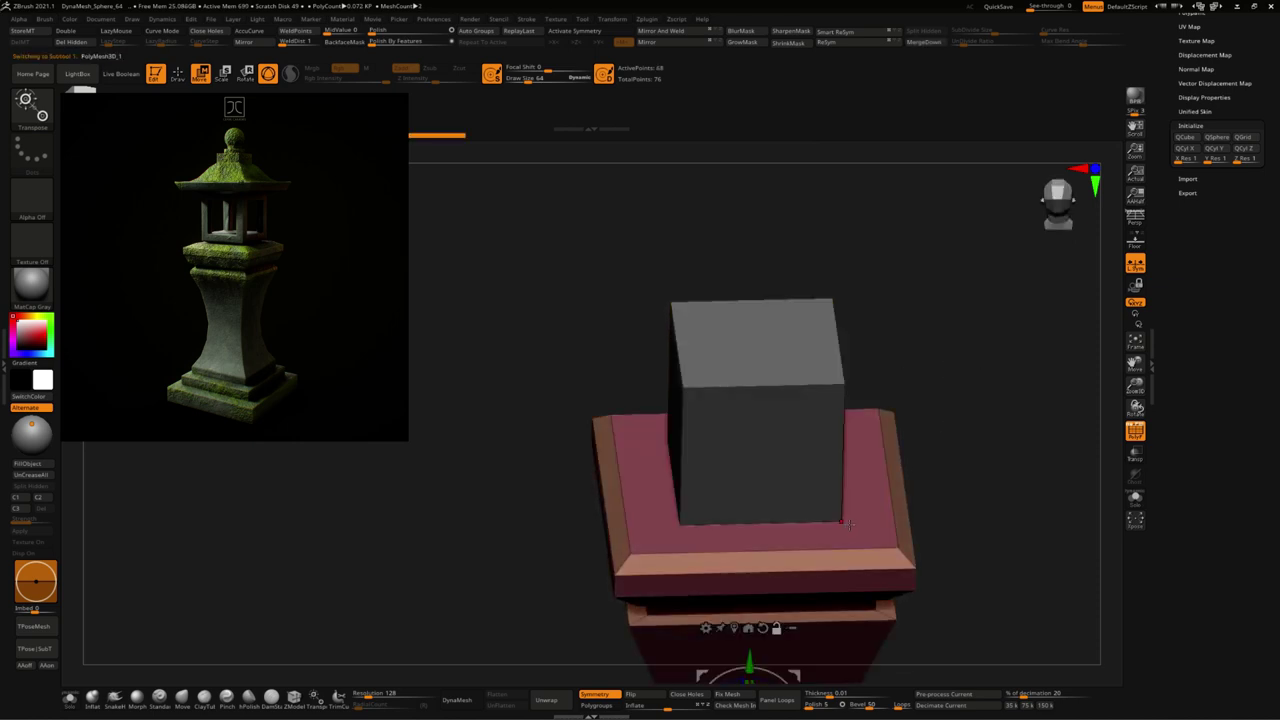
{"action": "left_click_drag", "start_coordinate": [960, 457], "coordinate": [968, 400], "text": "shift"}
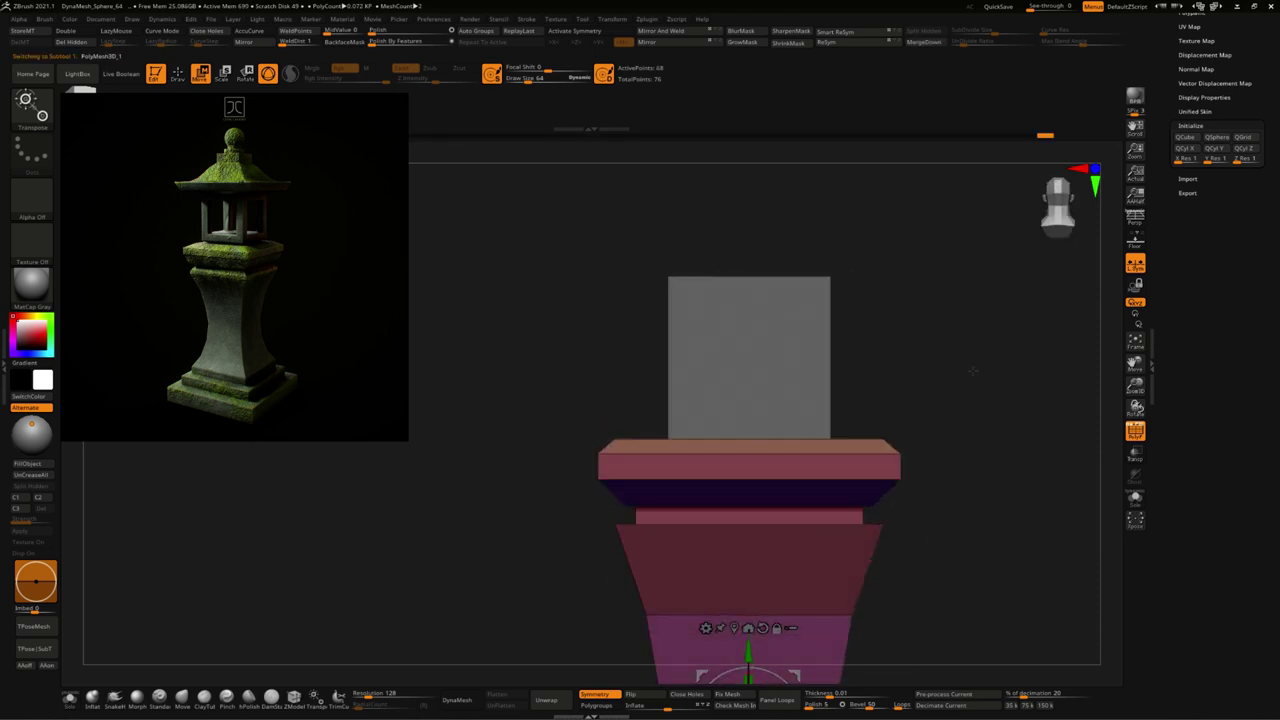
{"action": "left_click_drag", "start_coordinate": [971, 349], "coordinate": [568, 458], "text": "ctrl"}
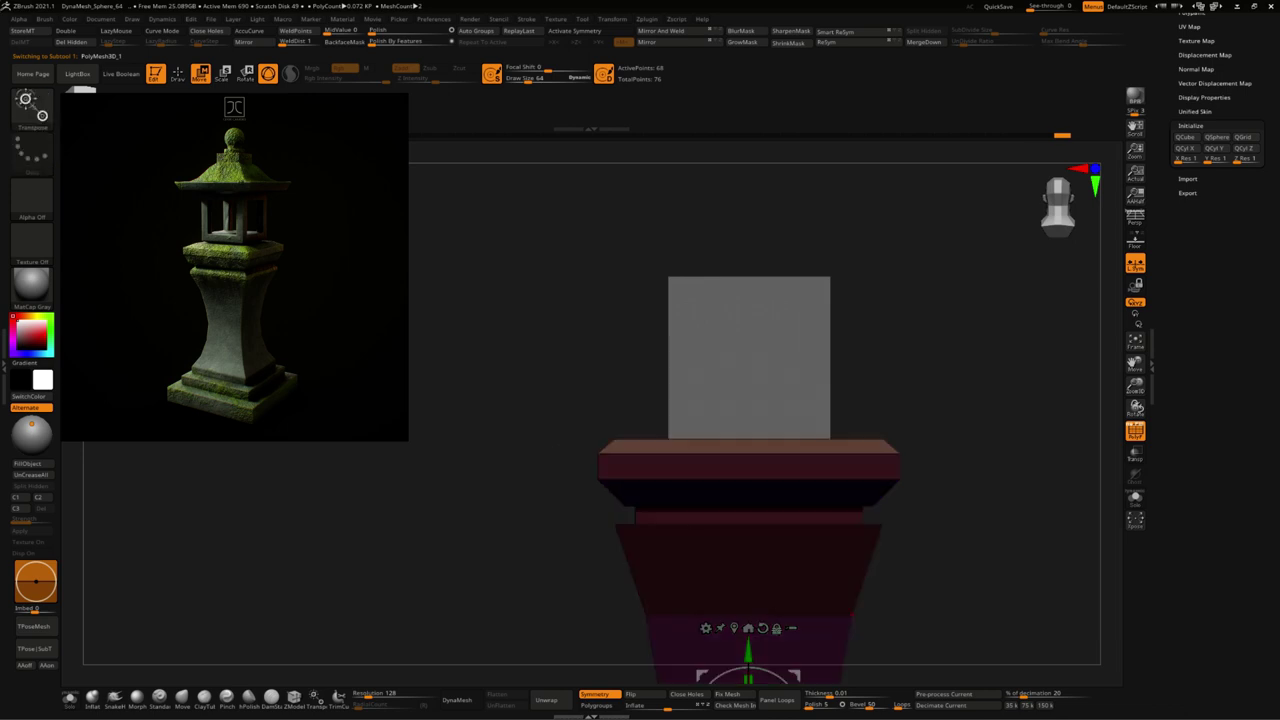
{"action": "left_click", "coordinate": [748, 628]}
{"action": "left_click_drag", "start_coordinate": [960, 380], "coordinate": [960, 560], "text": "shift"}
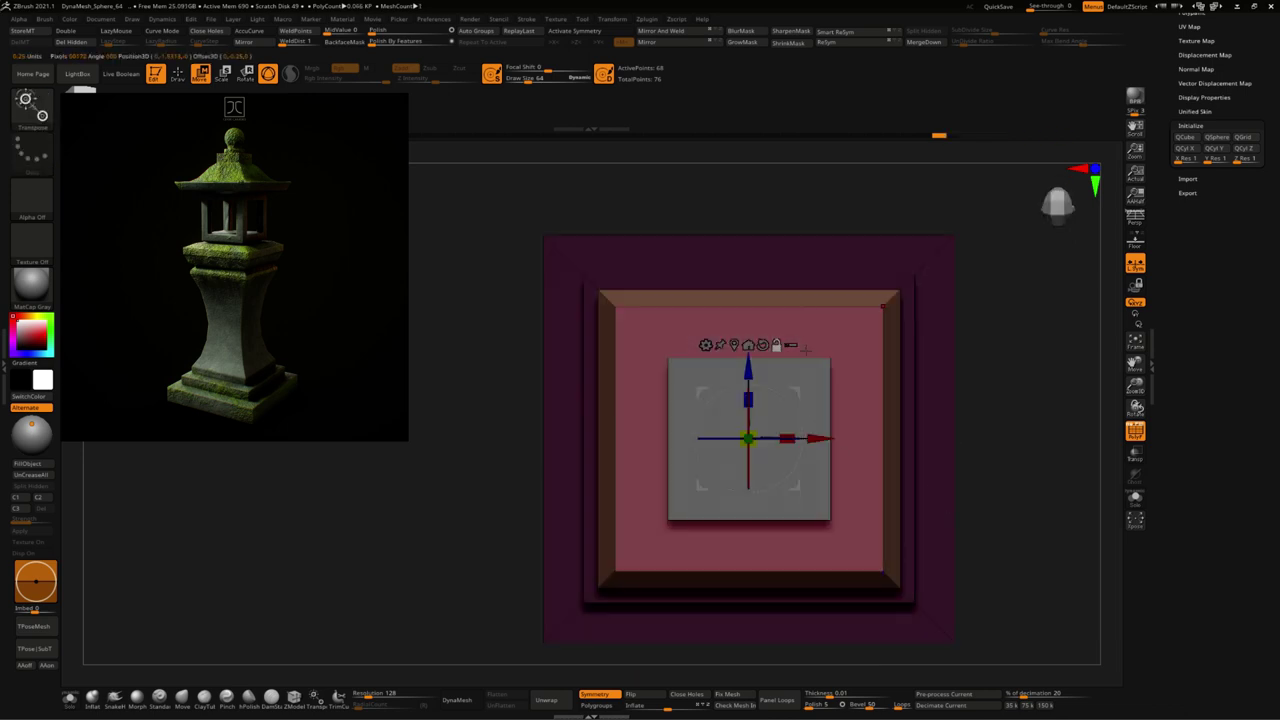
{"action": "left_click_drag", "start_coordinate": [760, 432], "coordinate": [756, 449]}
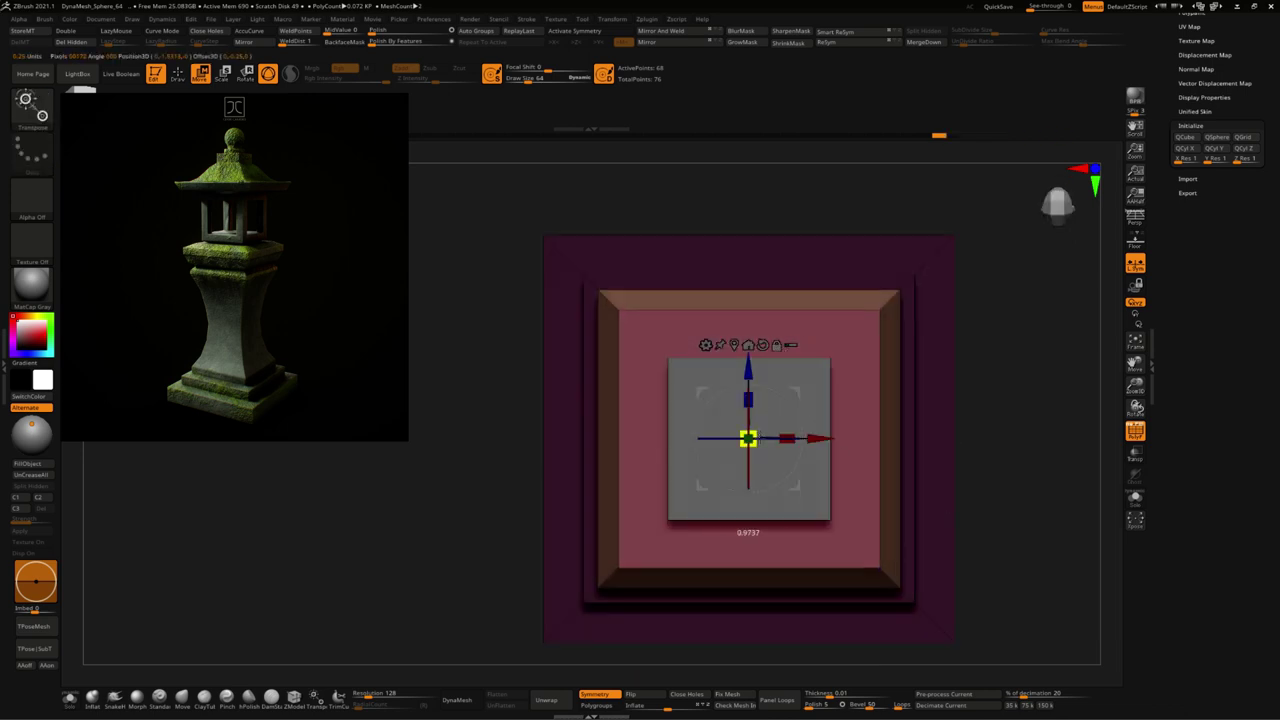
{"action": "left_click_drag", "start_coordinate": [985, 433], "coordinate": [1001, 345], "text": "shift"}
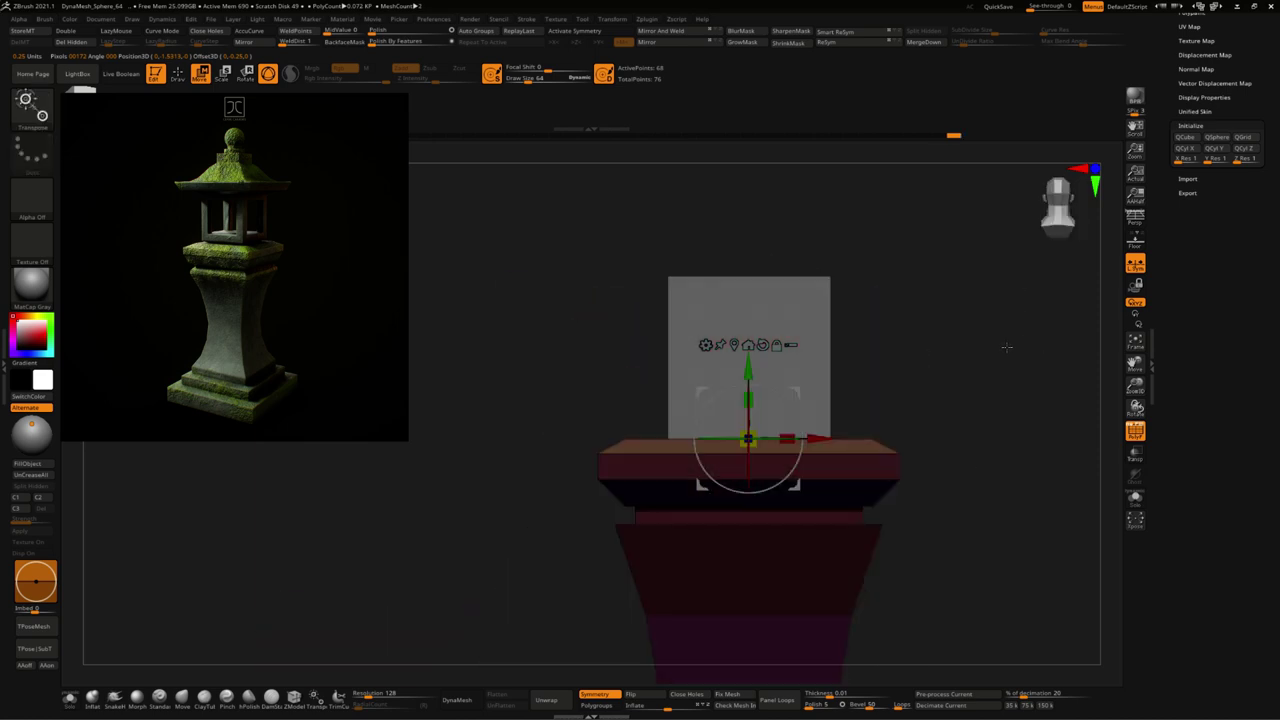
{"action": "key", "text": "q"}
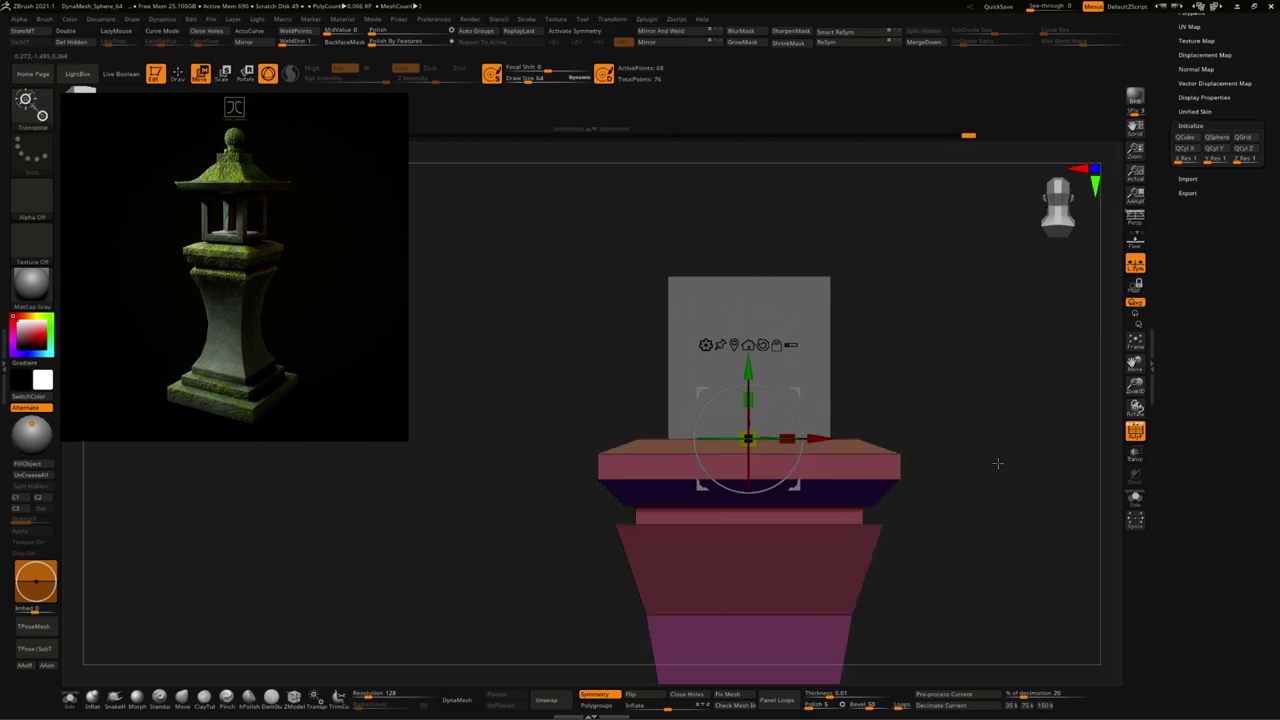
Step: Scale the grey top block up uniformly
{"action": "left_click_drag", "start_coordinate": [997, 460], "coordinate": [938, 467]}
{"action": "left_click", "coordinate": [799, 324], "text": "alt"}
{"action": "left_click_drag", "start_coordinate": [799, 324], "coordinate": [829, 410]}
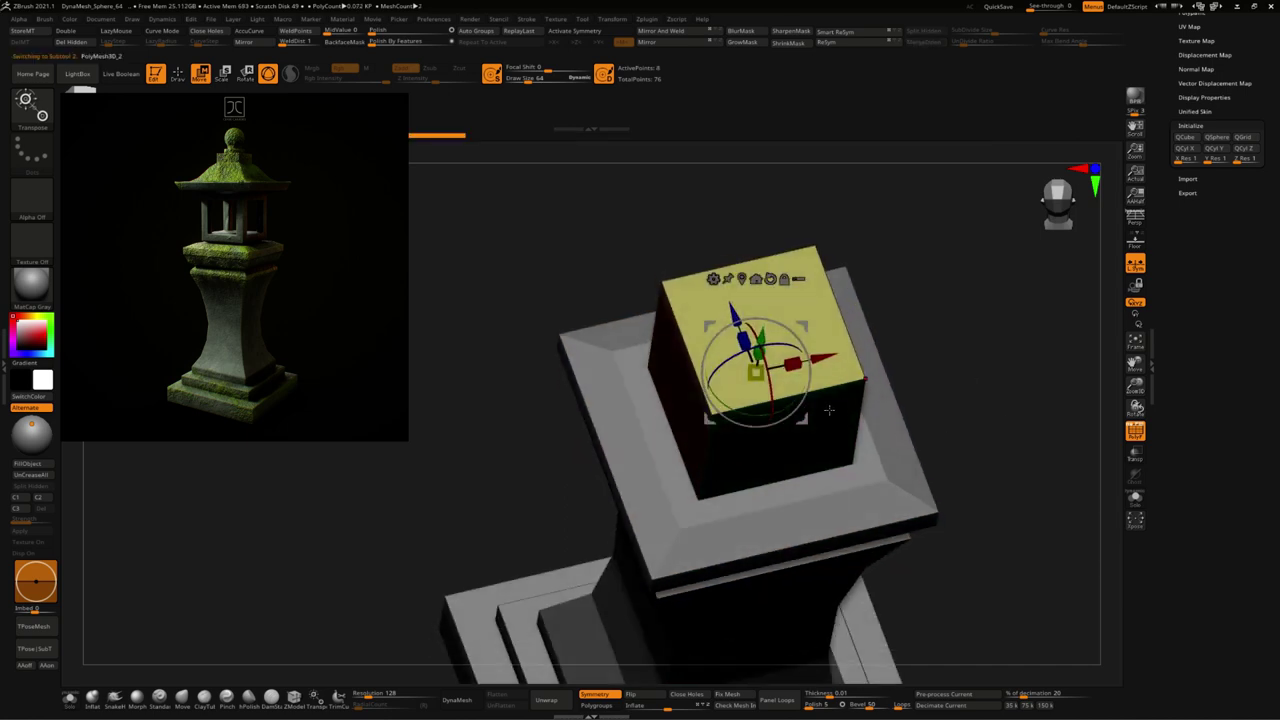
{"action": "left_click_drag", "start_coordinate": [757, 373], "coordinate": [738, 421]}
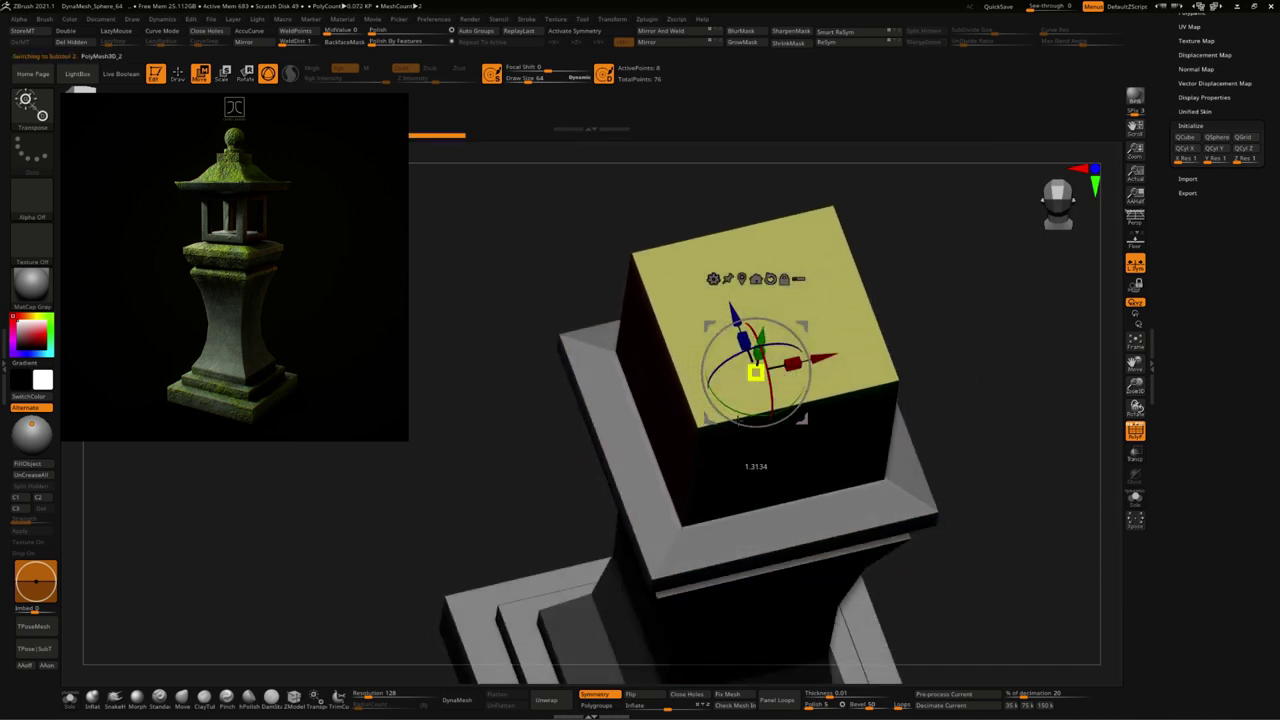
{"action": "left_click_drag", "start_coordinate": [960, 450], "coordinate": [990, 324], "text": "shift"}
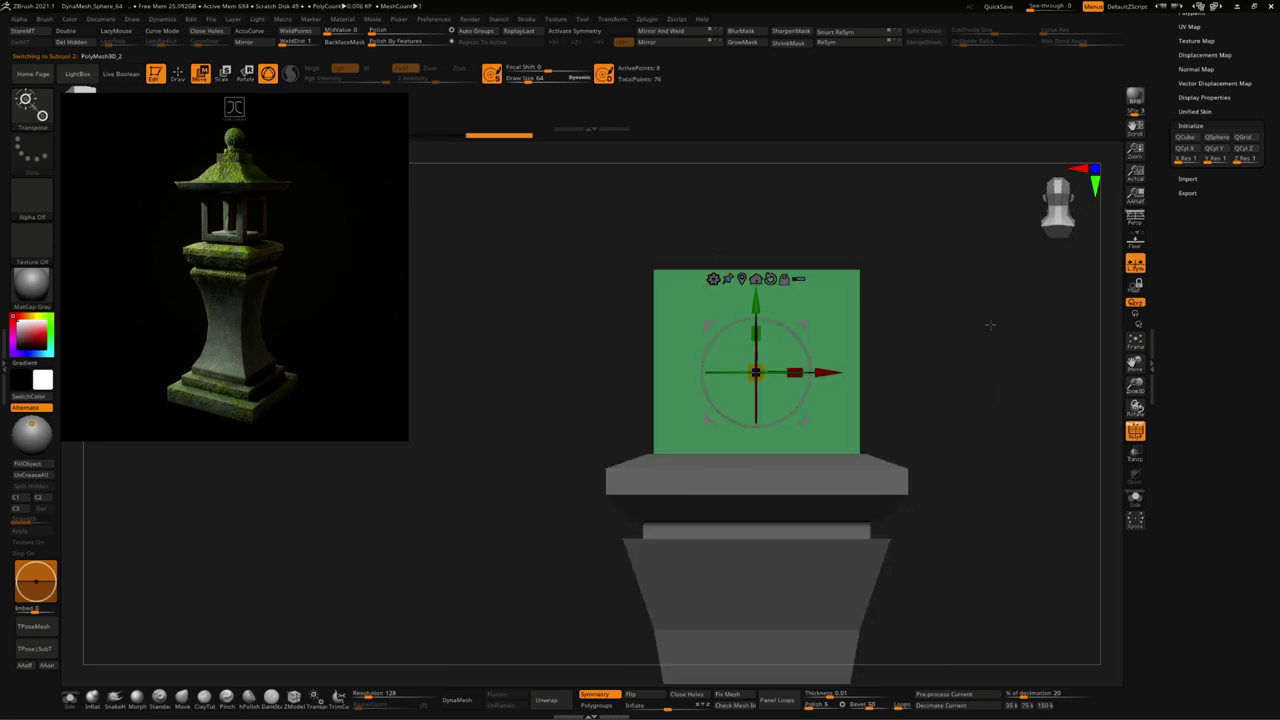
Step: Raise the top block slightly so it sits squarely on the roof
{"action": "left_click", "coordinate": [775, 470], "text": "alt"}
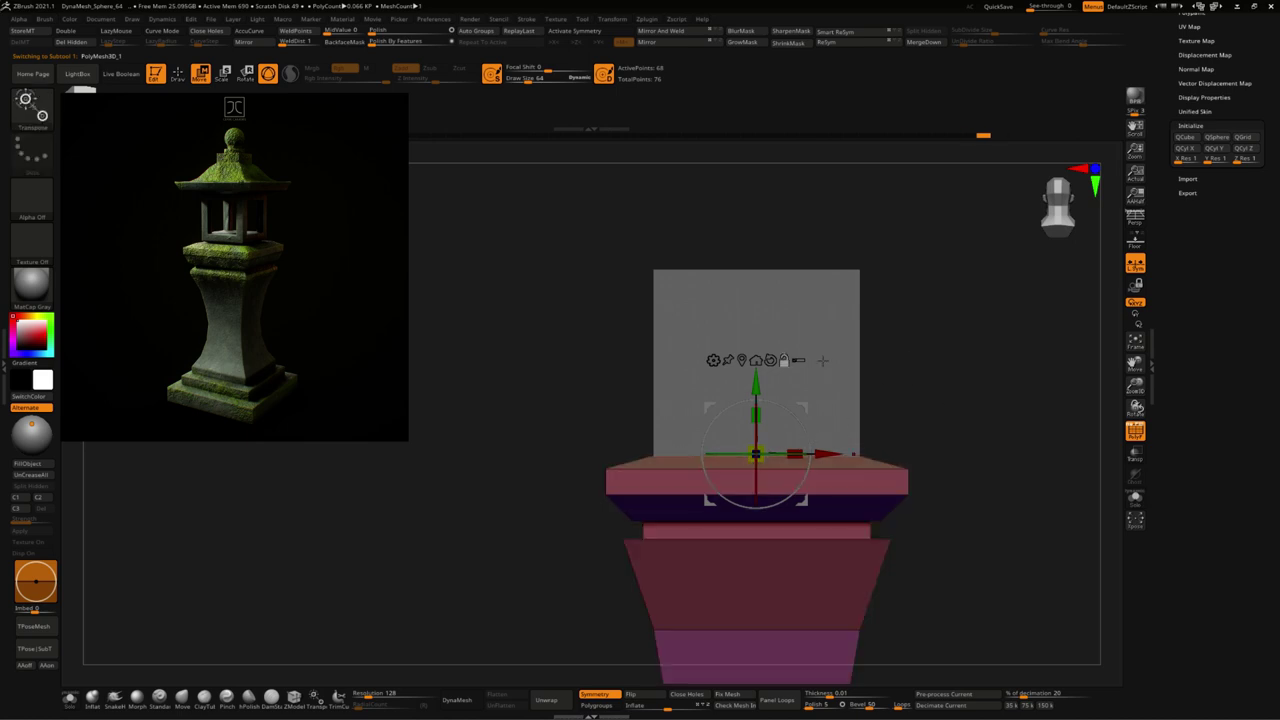
{"action": "left_click", "coordinate": [793, 326], "text": "alt"}
{"action": "left_click_drag", "start_coordinate": [758, 306], "coordinate": [775, 287]}
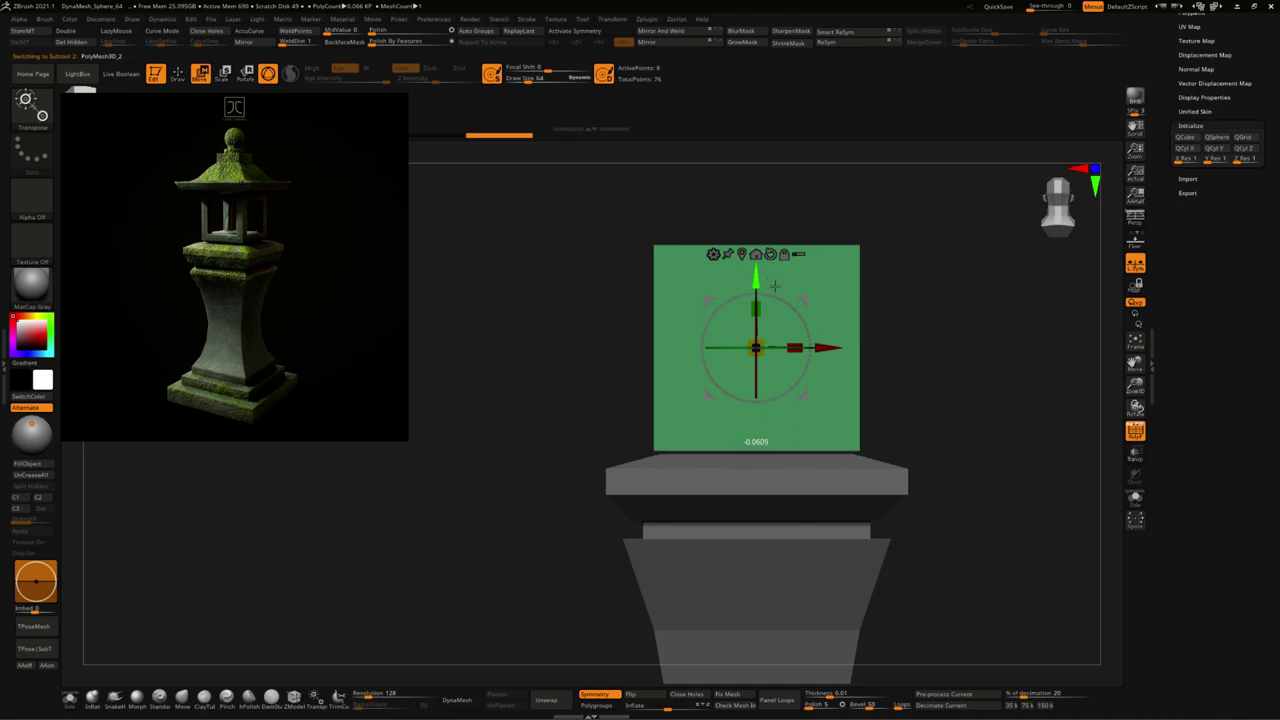
{"action": "left_click_drag", "start_coordinate": [951, 346], "coordinate": [880, 478], "text": "shift"}
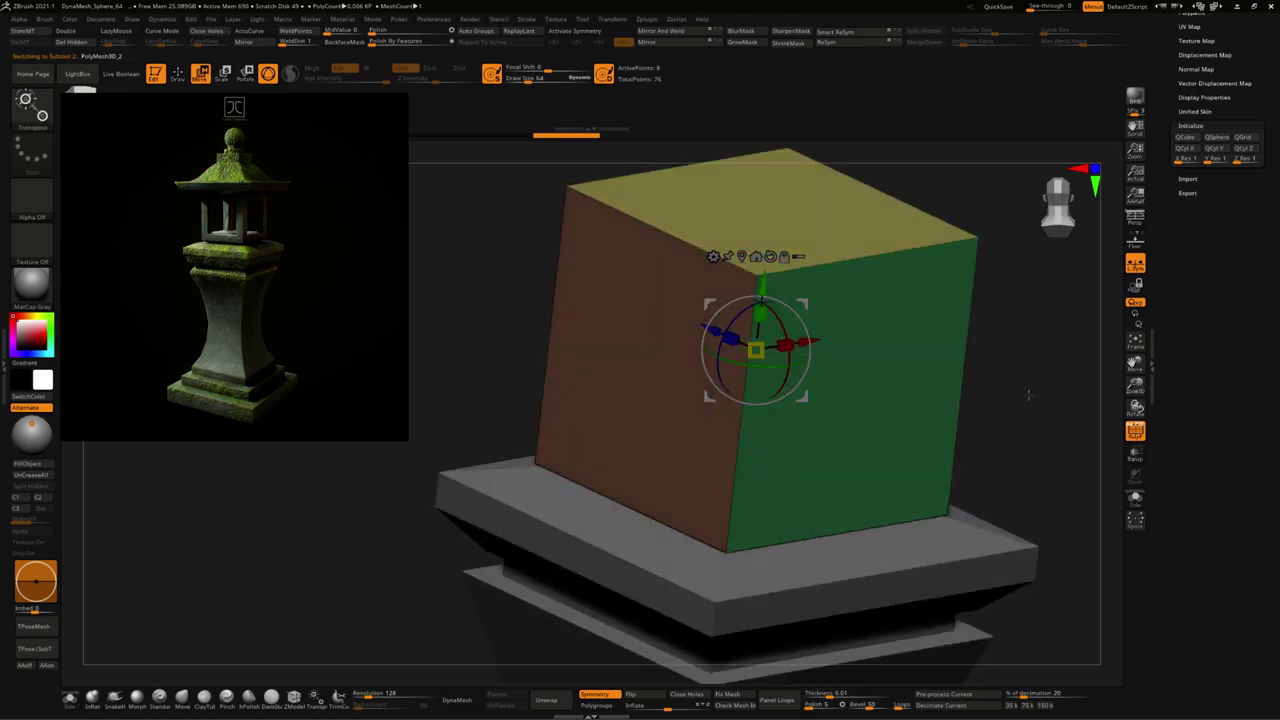
Step: Inset the top block's back and side faces with ZModeler's Inset action
{"action": "left_click", "coordinate": [294, 695]}
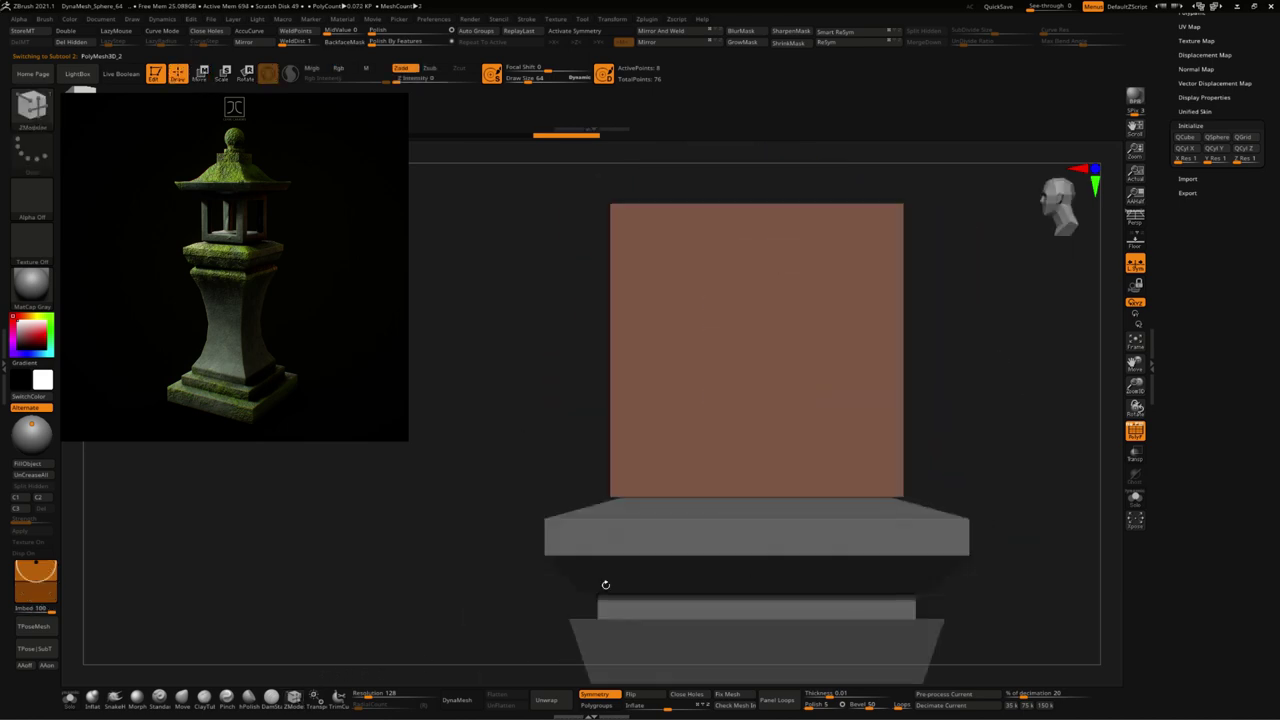
{"action": "key", "text": "space"}
{"action": "left_click", "coordinate": [696, 342]}
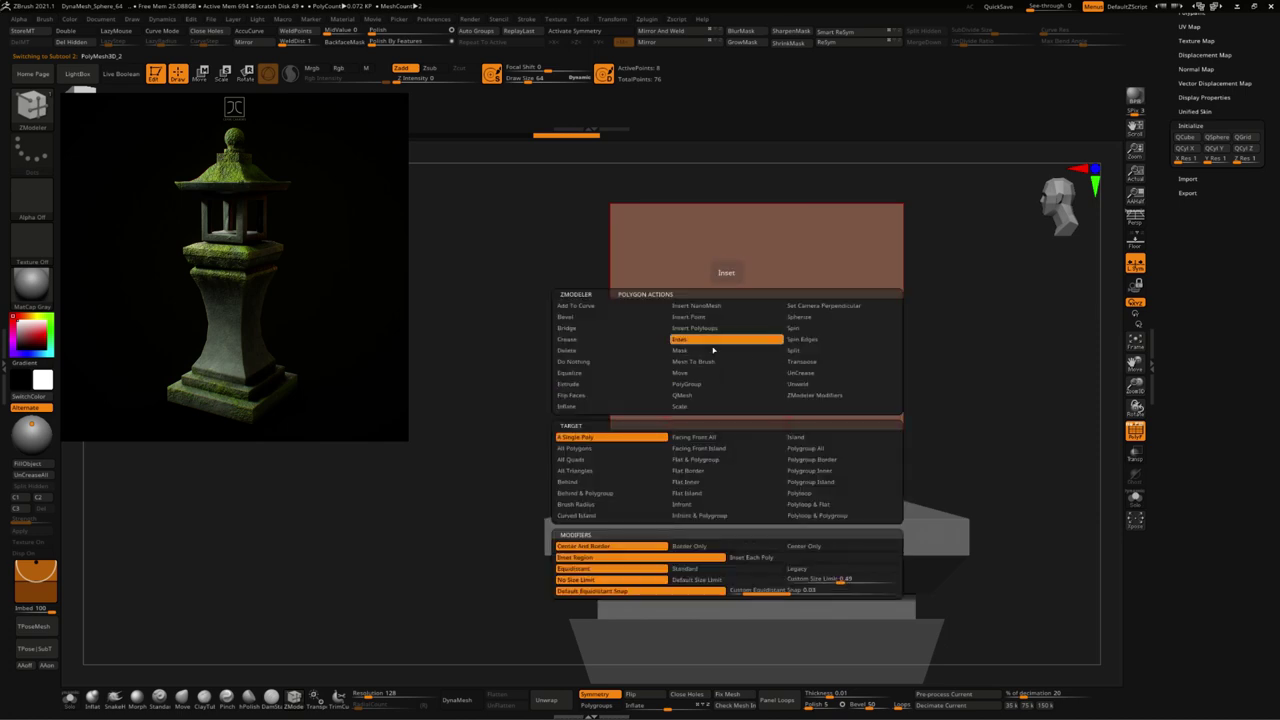
{"action": "left_click_drag", "start_coordinate": [771, 366], "coordinate": [751, 380]}
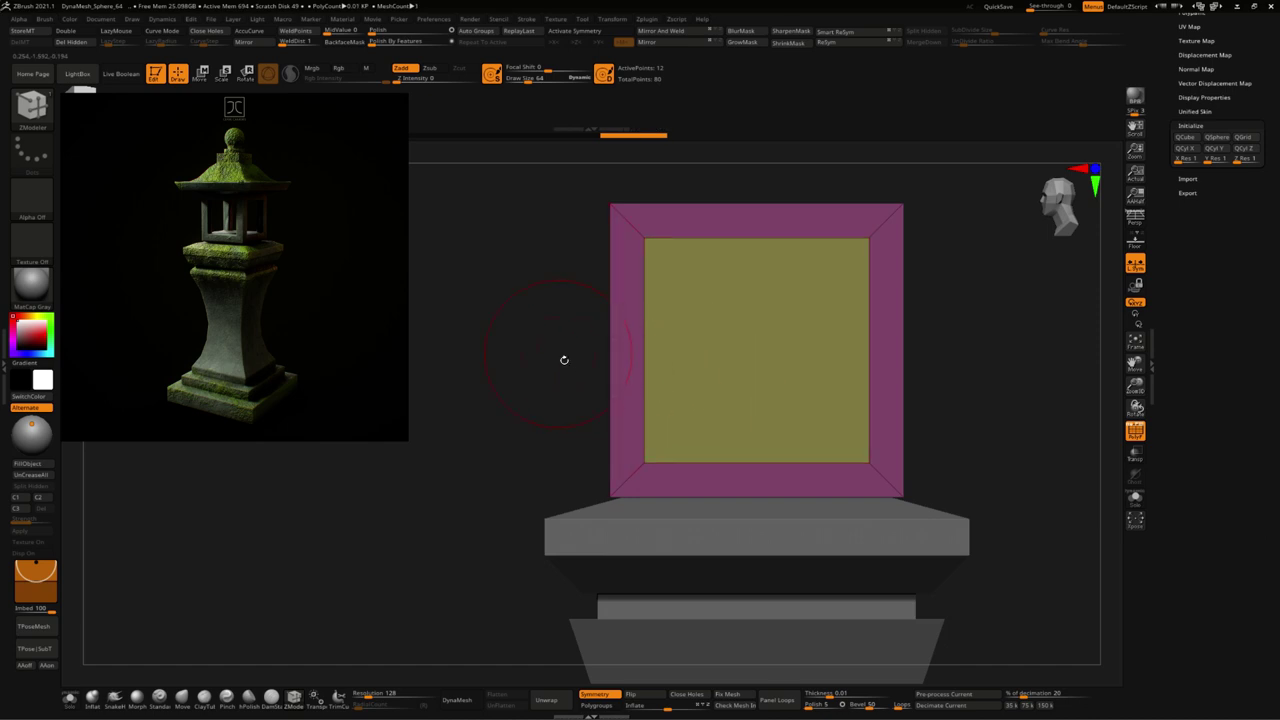
{"action": "mouse_move", "coordinate": [564, 360]}
{"action": "left_mouse_down"}
{"action": "mouse_move", "coordinate": [711, 349]}
{"action": "mouse_move", "coordinate": [594, 349]}
{"action": "mouse_move", "coordinate": [748, 394]}
{"action": "mouse_move", "coordinate": [920, 400]}
{"action": "mouse_move", "coordinate": [828, 371]}
{"action": "mouse_move", "coordinate": [680, 378]}
{"action": "mouse_move", "coordinate": [1034, 403]}
{"action": "mouse_move", "coordinate": [723, 363]}
{"action": "mouse_move", "coordinate": [543, 309]}
{"action": "left_mouse_up"}
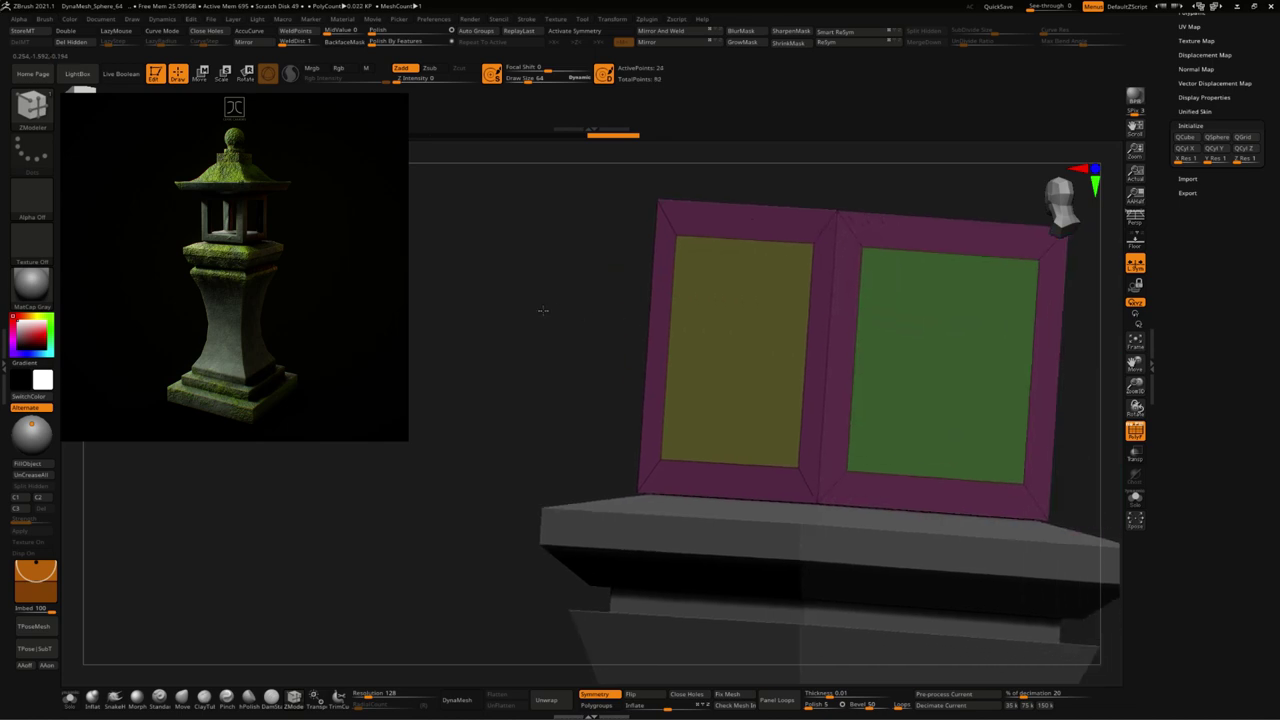
Step: Hide the inner panels, unhide everything, then isolate and invert visibility of the front panel
{"action": "left_click", "coordinate": [844, 232], "text": "ctrl+shift"}
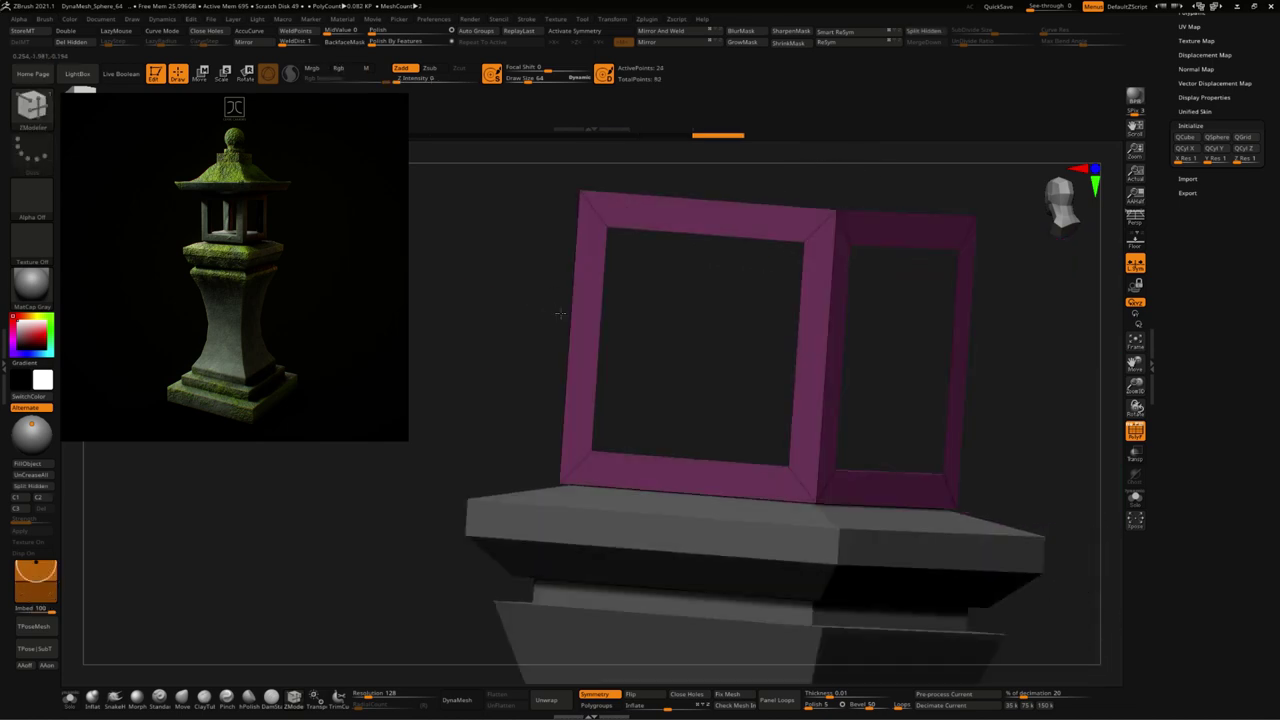
{"action": "mouse_move", "coordinate": [837, 214]}
{"action": "left_mouse_down"}
{"action": "mouse_move", "coordinate": [591, 366]}
{"action": "mouse_move", "coordinate": [580, 345]}
{"action": "left_mouse_up"}
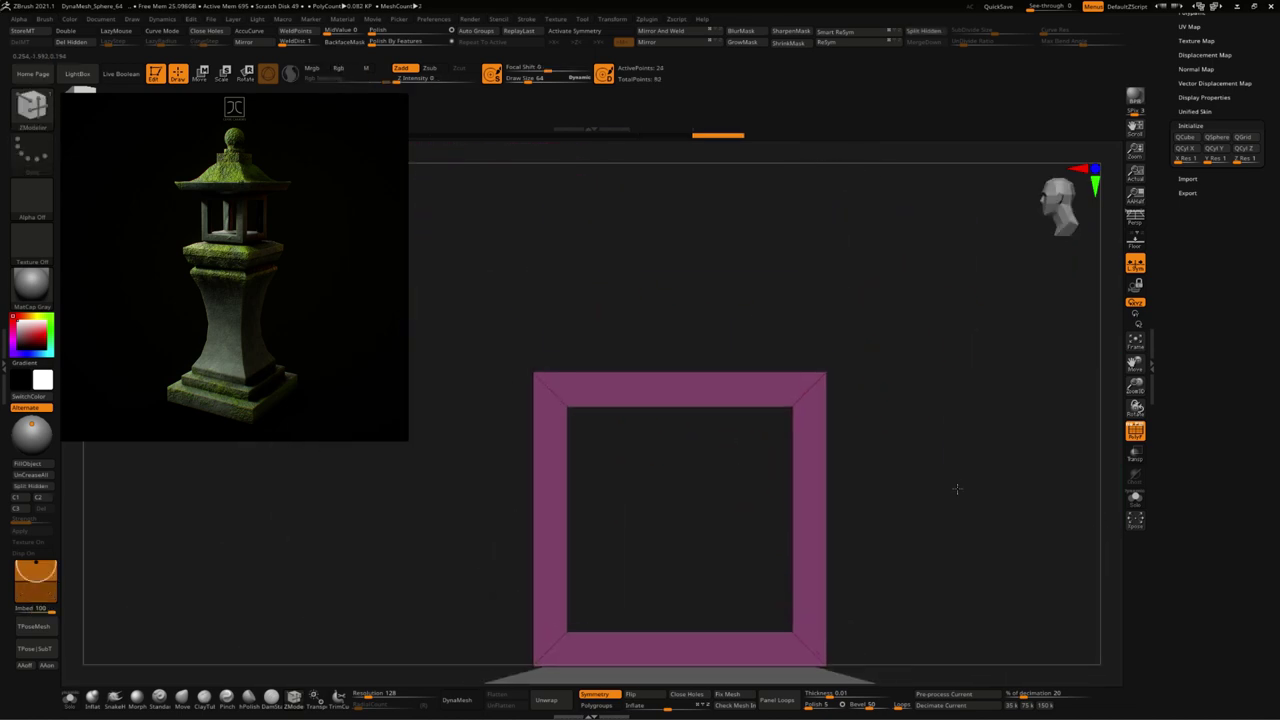
{"action": "mouse_move", "coordinate": [970, 330]}
{"action": "left_mouse_down"}
{"action": "mouse_move", "coordinate": [969, 444]}
{"action": "mouse_move", "coordinate": [951, 323]}
{"action": "mouse_move", "coordinate": [597, 363]}
{"action": "mouse_move", "coordinate": [943, 457]}
{"action": "mouse_move", "coordinate": [989, 364]}
{"action": "mouse_move", "coordinate": [914, 291]}
{"action": "mouse_move", "coordinate": [823, 334]}
{"action": "left_mouse_up"}
{"action": "left_click", "coordinate": [911, 359], "text": "ctrl+shift"}
{"action": "left_click", "coordinate": [971, 428], "text": "ctrl+shift"}
{"action": "left_click", "coordinate": [929, 334], "text": "ctrl+shift"}
Step: Hide the block's top faces, then unhide all parts again
{"action": "left_click", "coordinate": [961, 353], "text": "ctrl+shift"}
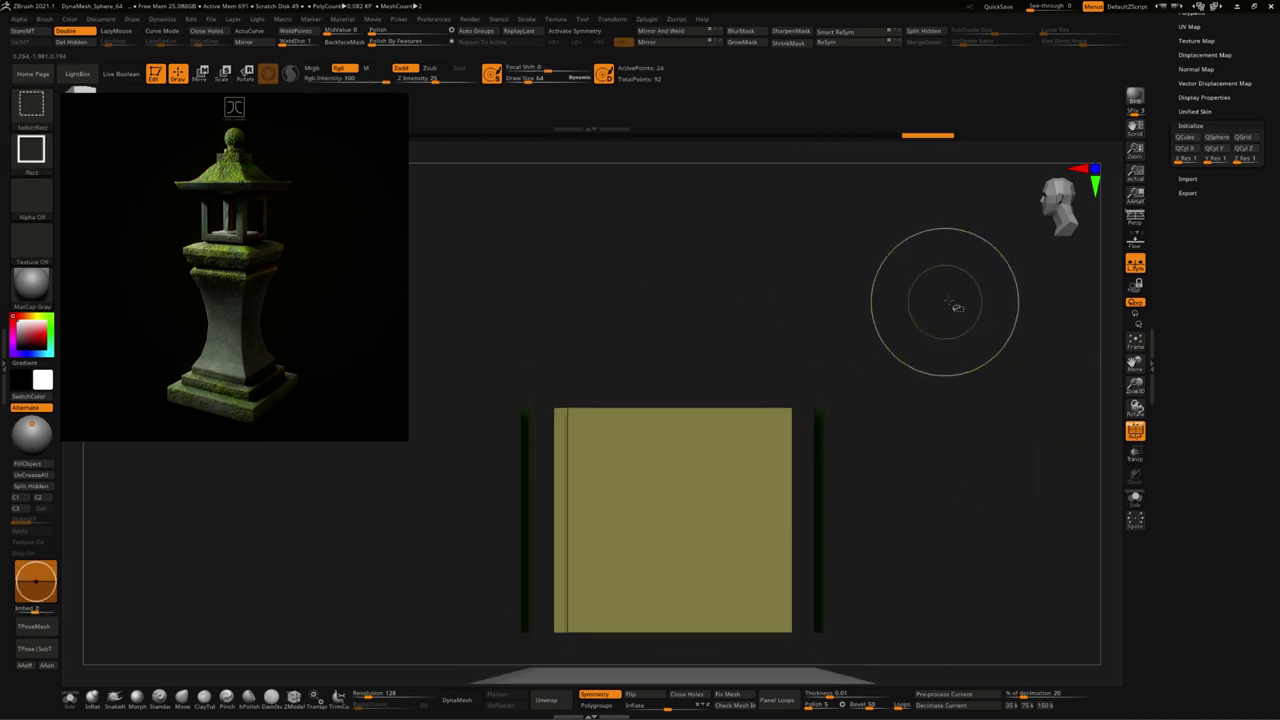
{"action": "left_click_drag", "start_coordinate": [944, 292], "coordinate": [668, 343], "text": "ctrl+alt+shift"}
{"action": "left_click_drag", "start_coordinate": [907, 423], "coordinate": [908, 428]}
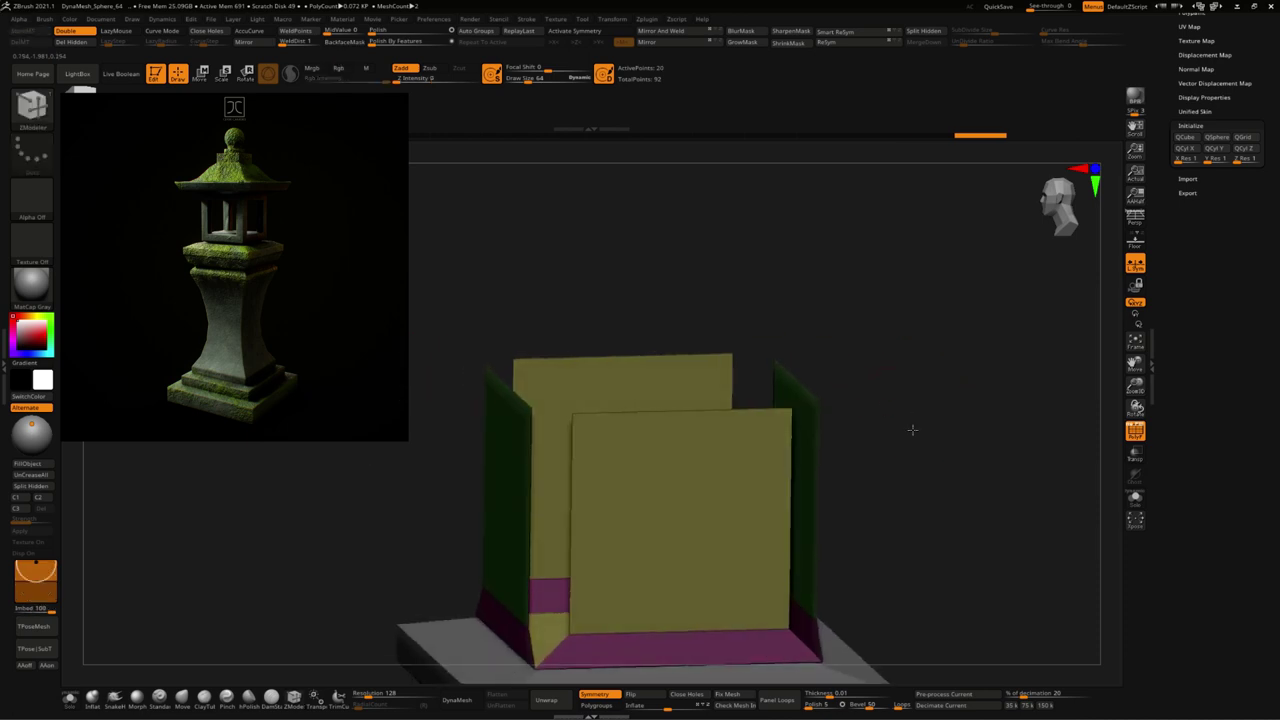
{"action": "left_click", "coordinate": [908, 428], "text": "ctrl+shift"}
{"action": "mouse_move", "coordinate": [986, 466]}
{"action": "left_mouse_down"}
{"action": "mouse_move", "coordinate": [1000, 509]}
{"action": "mouse_move", "coordinate": [975, 461]}
{"action": "left_mouse_up"}
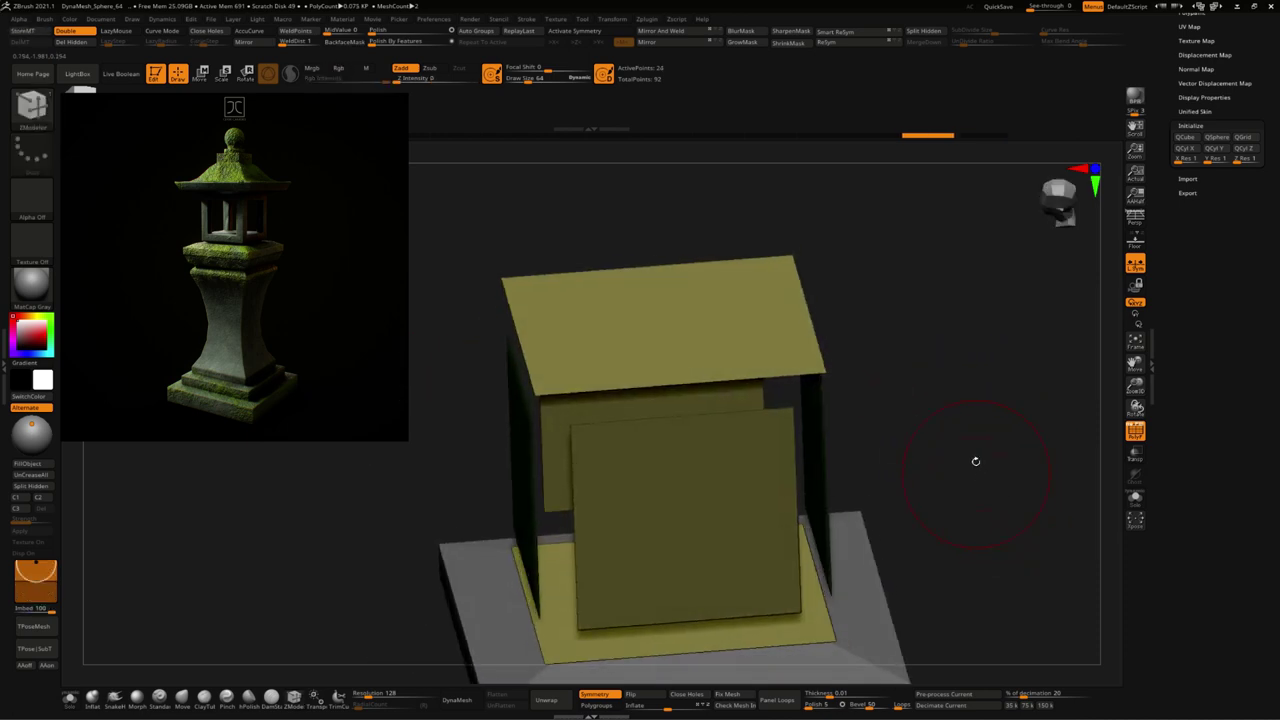
Step: Show polygroup colours and hide the block's inner front and side panels
{"action": "left_click", "coordinate": [524, 31]}
{"action": "left_click_drag", "start_coordinate": [930, 330], "coordinate": [986, 357]}
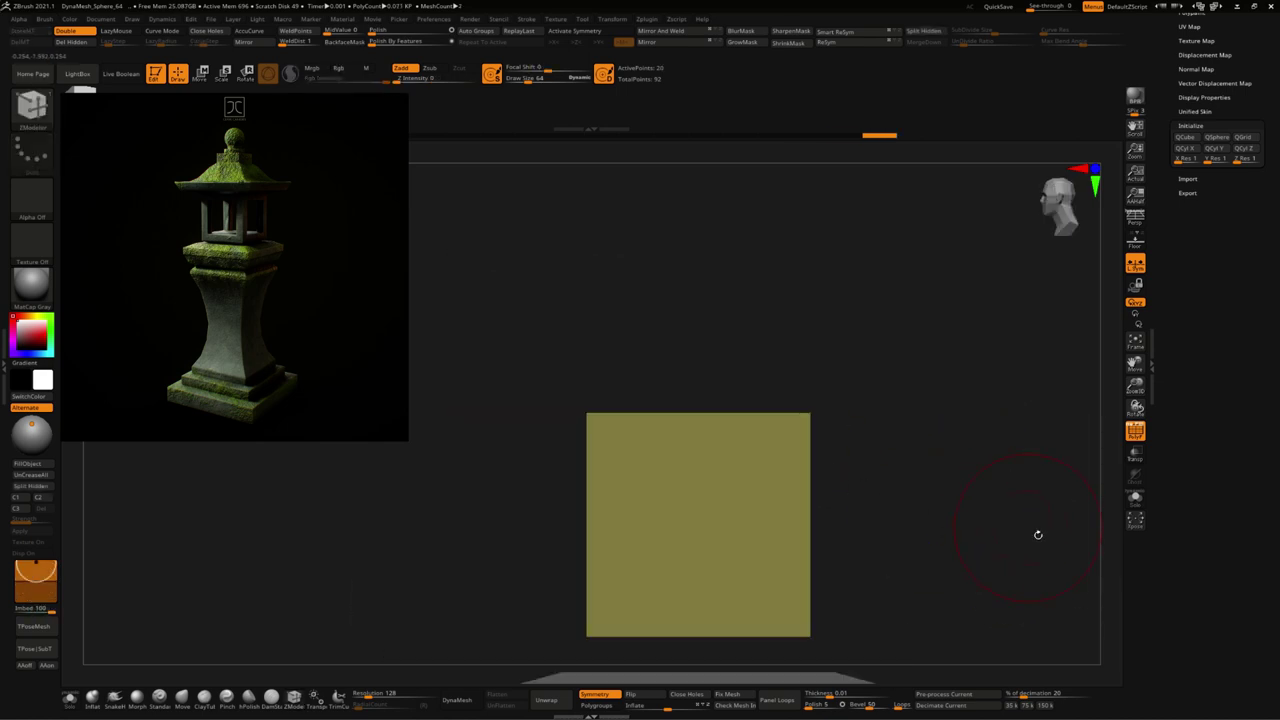
{"action": "left_click_drag", "start_coordinate": [997, 659], "coordinate": [290, 545], "text": "ctrl+shift"}
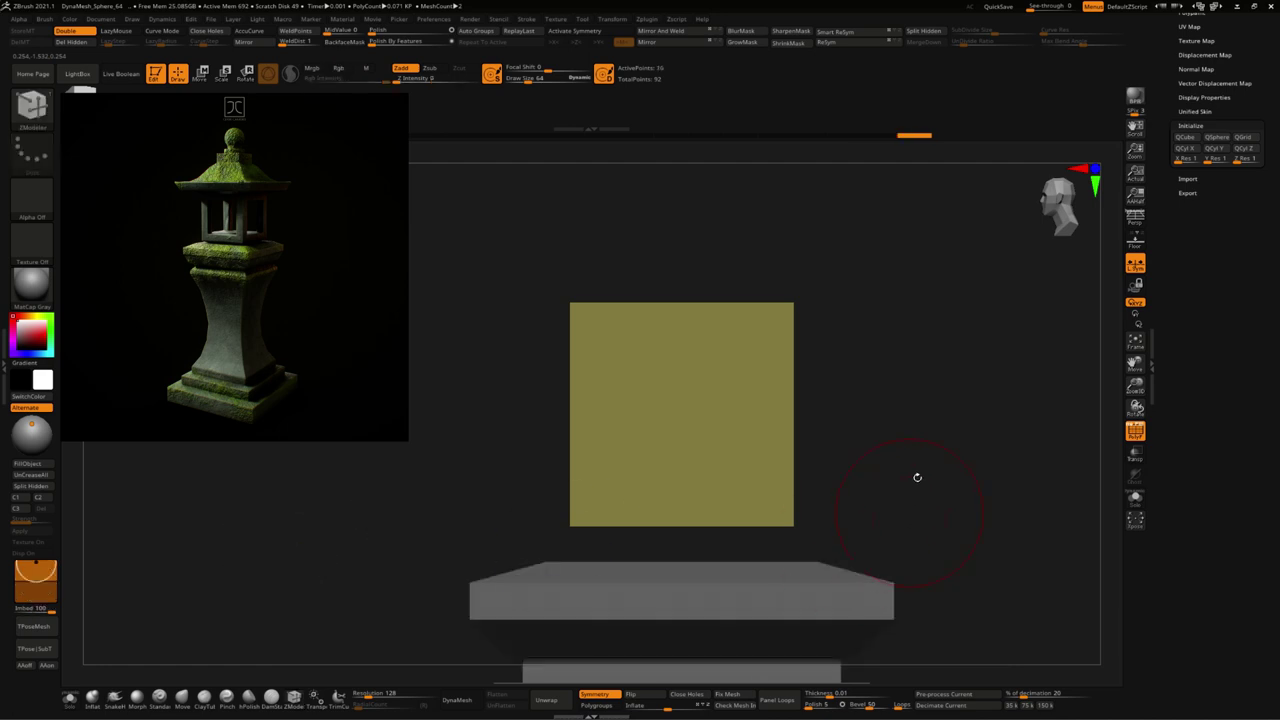
{"action": "left_click_drag", "start_coordinate": [914, 477], "coordinate": [986, 500]}
{"action": "left_click_drag", "start_coordinate": [1038, 430], "coordinate": [1070, 503], "text": "ctrl+shift"}
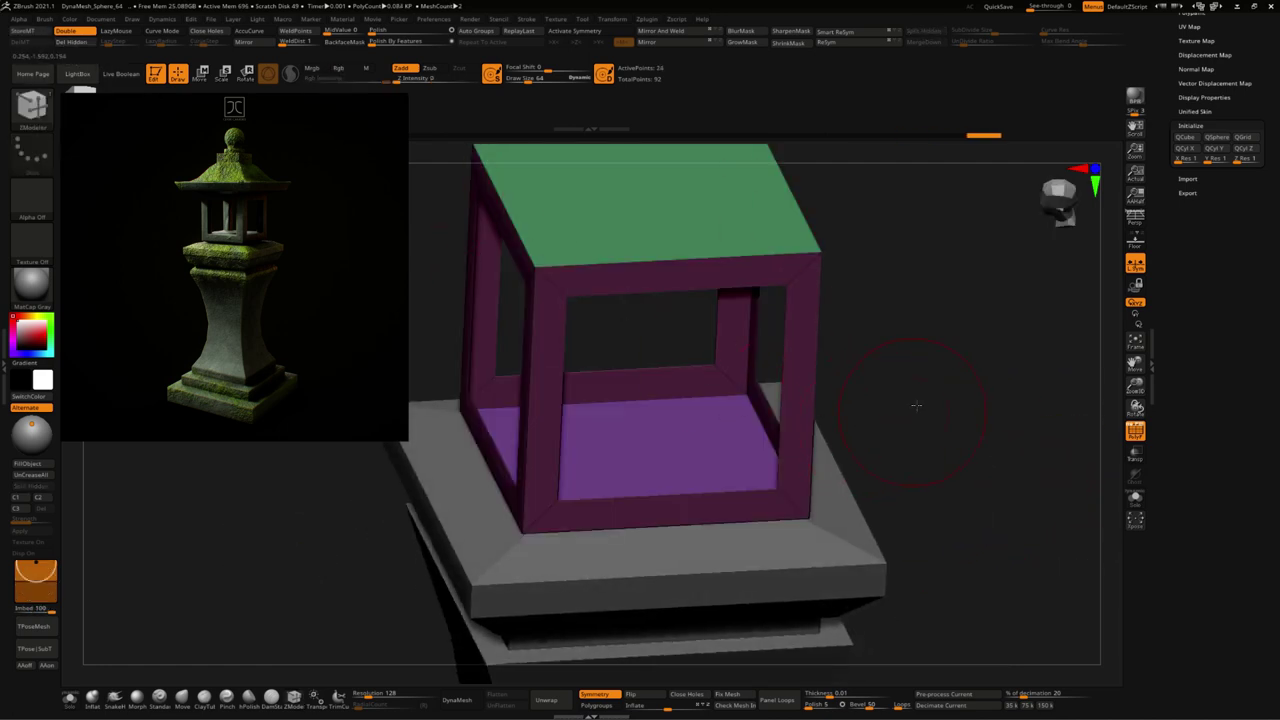
{"action": "left_click_drag", "start_coordinate": [916, 405], "coordinate": [958, 397], "text": "shift"}
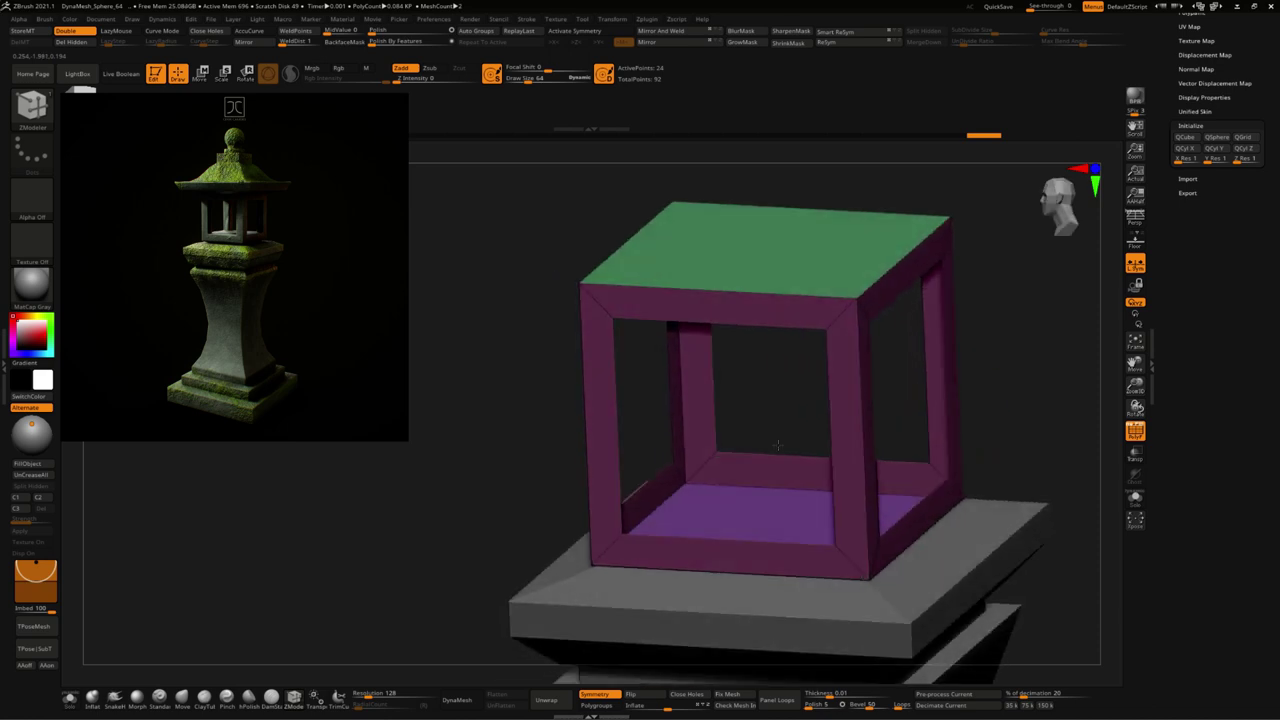
{"action": "left_click_drag", "start_coordinate": [790, 410], "coordinate": [700, 480]}
Step: Merge the whole block into a single polygroup with Ctrl+W
{"action": "key", "text": "space"}
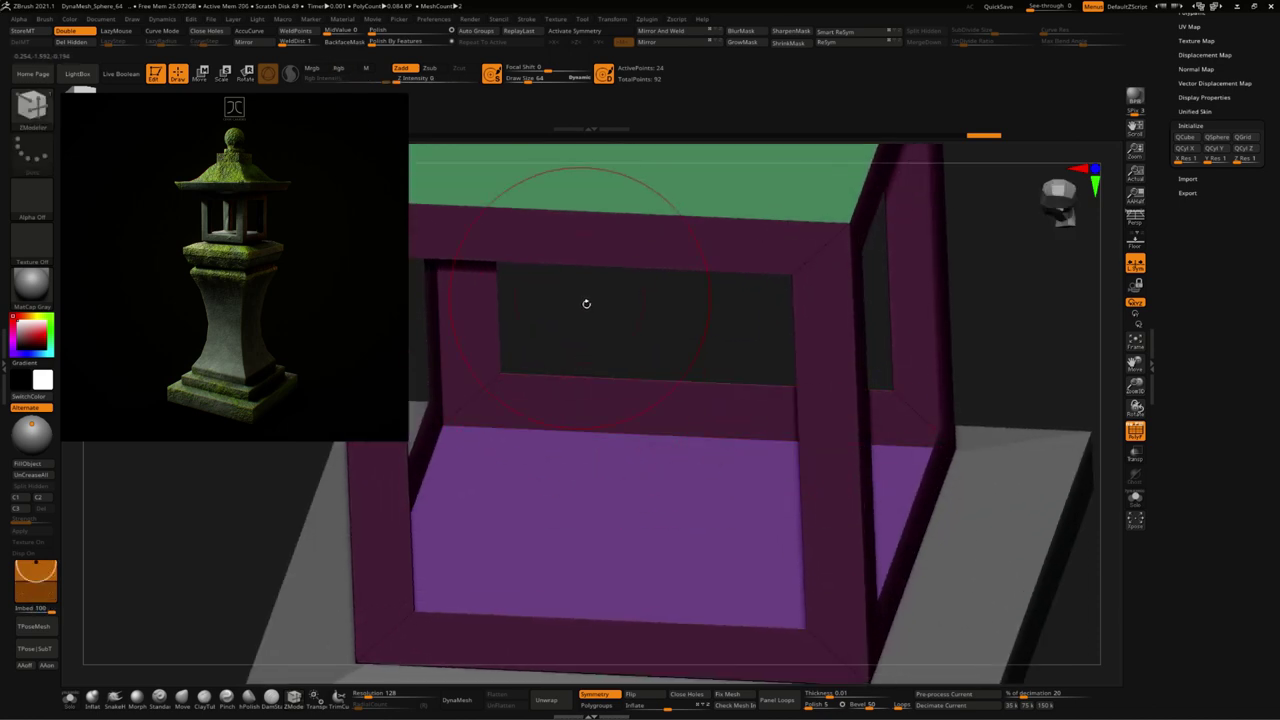
{"action": "key", "text": "ctrl+w"}
{"action": "key", "text": "space"}
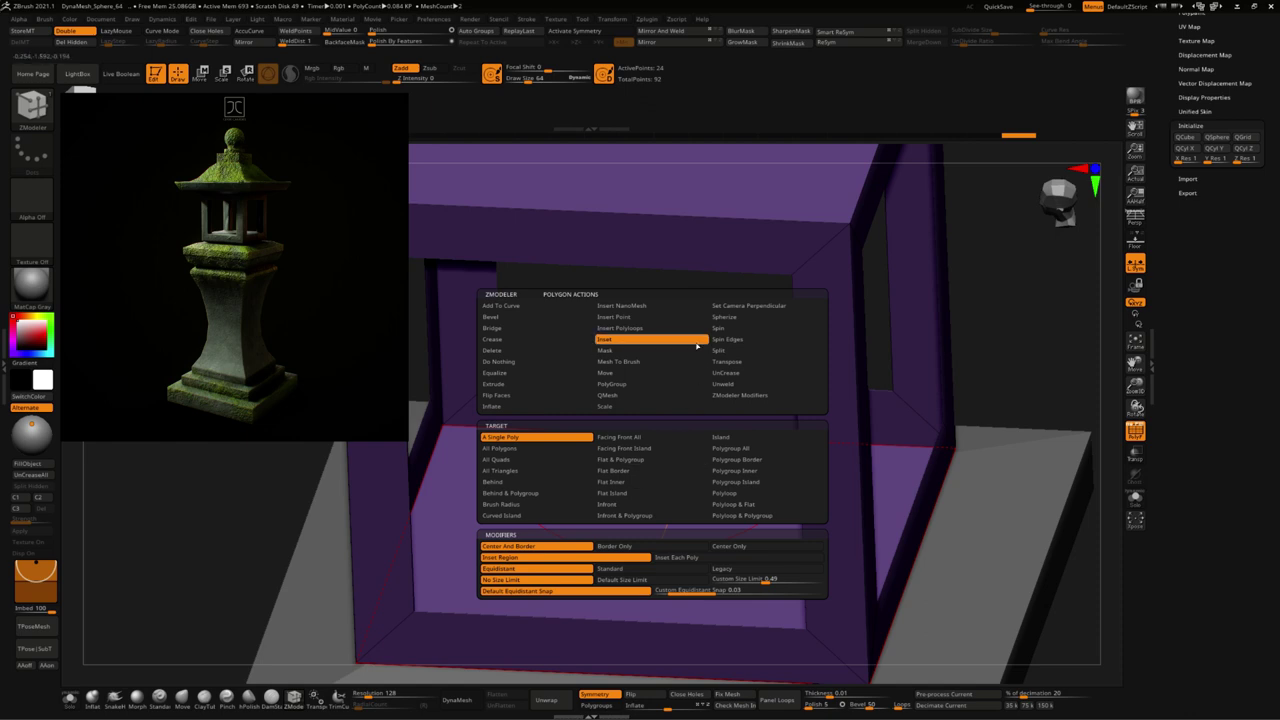
Step: Extrude the frame's floor quads and thicken its inner walls inward with ZModeler Extrude
{"action": "left_click", "coordinate": [502, 385]}
{"action": "left_click", "coordinate": [540, 456]}
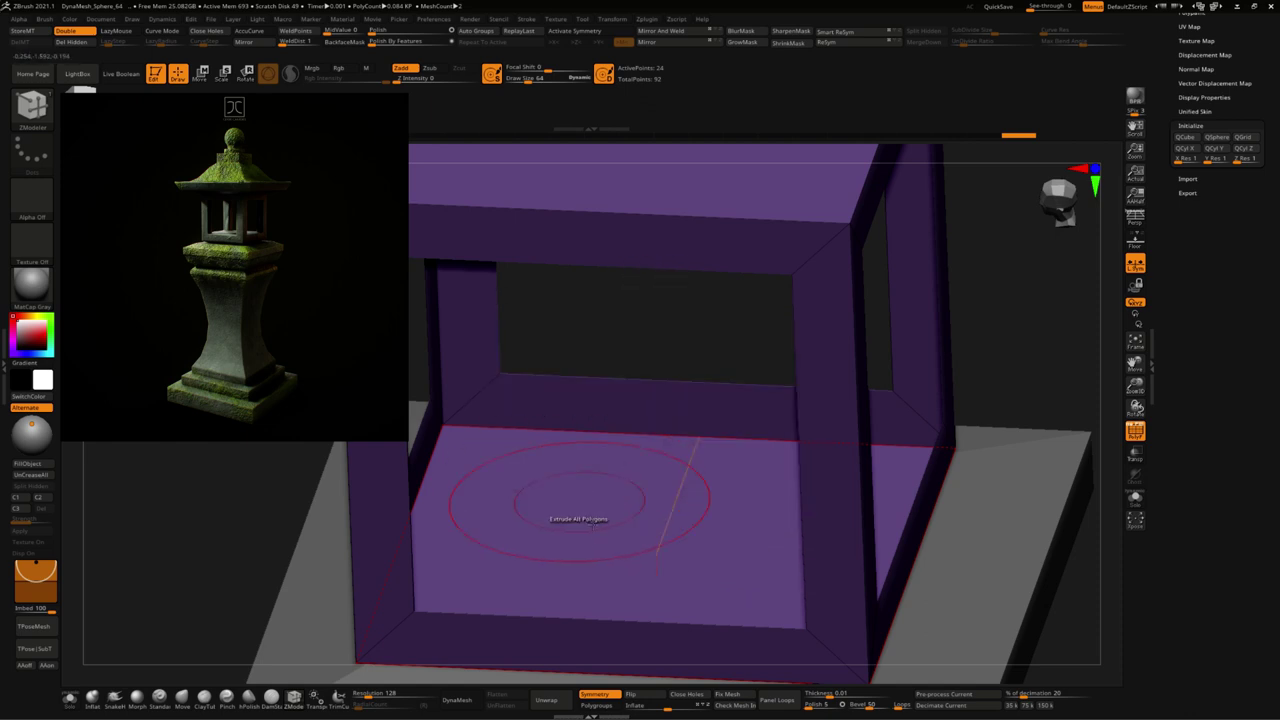
{"action": "mouse_move", "coordinate": [571, 520]}
{"action": "left_mouse_down"}
{"action": "mouse_move", "coordinate": [557, 502]}
{"action": "mouse_move", "coordinate": [495, 498]}
{"action": "left_mouse_up"}
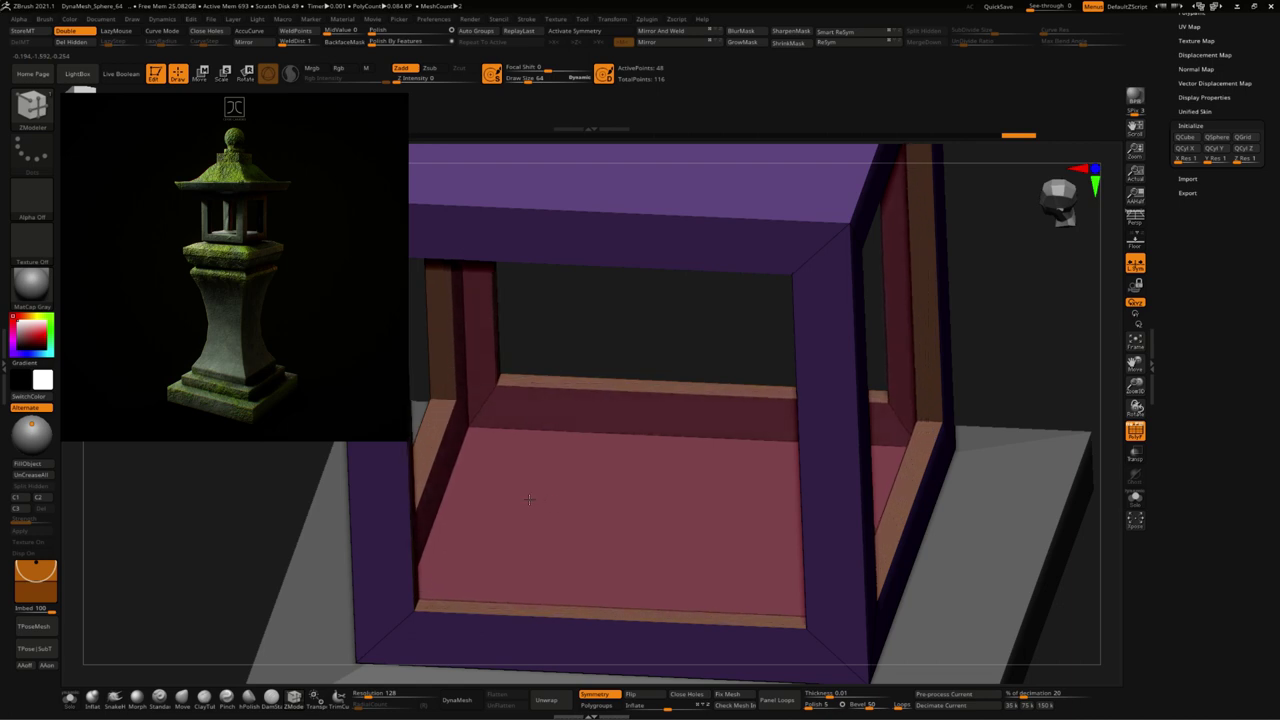
{"action": "mouse_move", "coordinate": [832, 443]}
{"action": "left_mouse_down", "text": "alt"}
{"action": "mouse_move", "coordinate": [1003, 314]}
{"action": "mouse_move", "coordinate": [943, 343]}
{"action": "mouse_move", "coordinate": [986, 386]}
{"action": "mouse_move", "coordinate": [943, 450]}
{"action": "left_mouse_up", "text": "alt"}
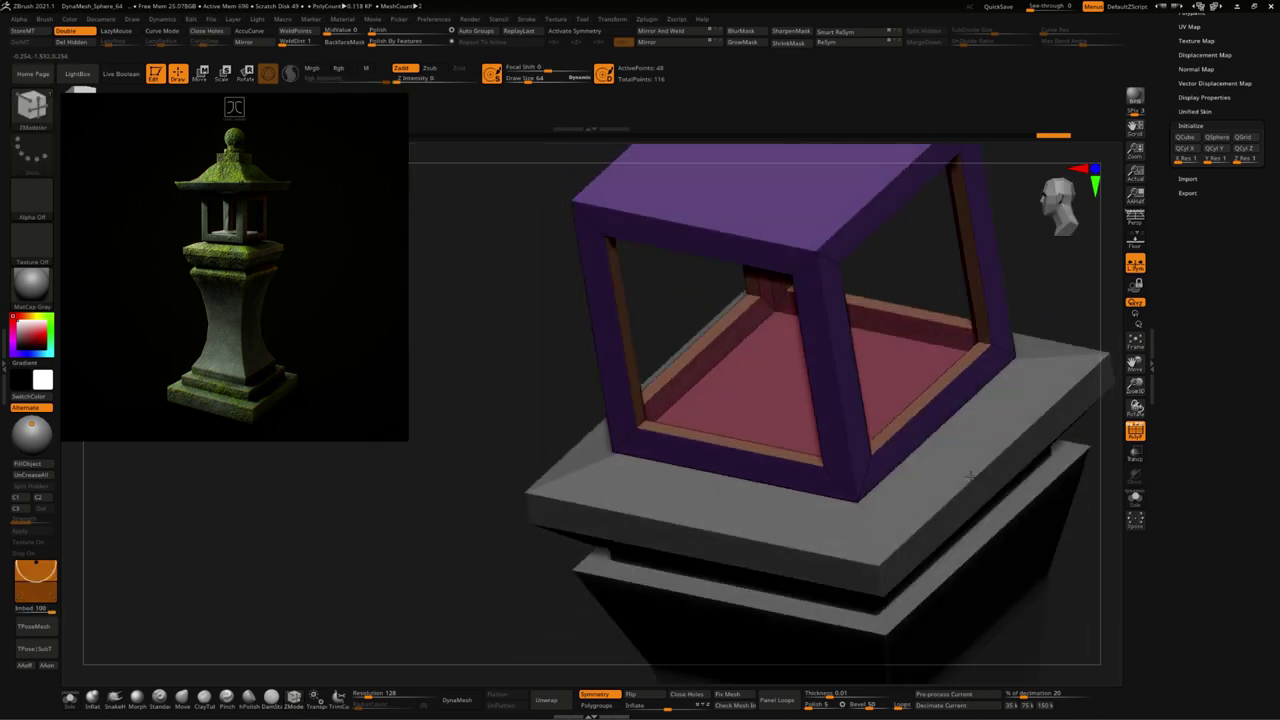
{"action": "left_click_drag", "start_coordinate": [780, 418], "coordinate": [835, 377]}
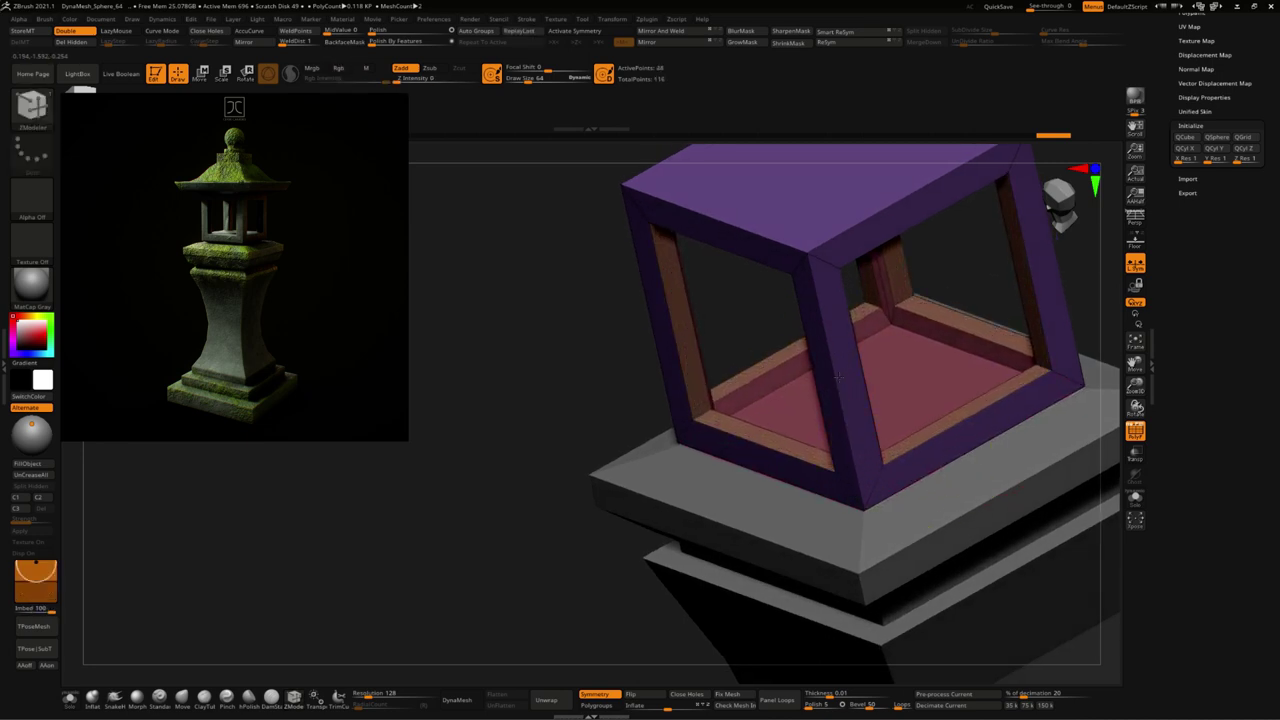
{"action": "left_click_drag", "start_coordinate": [835, 379], "coordinate": [838, 379]}
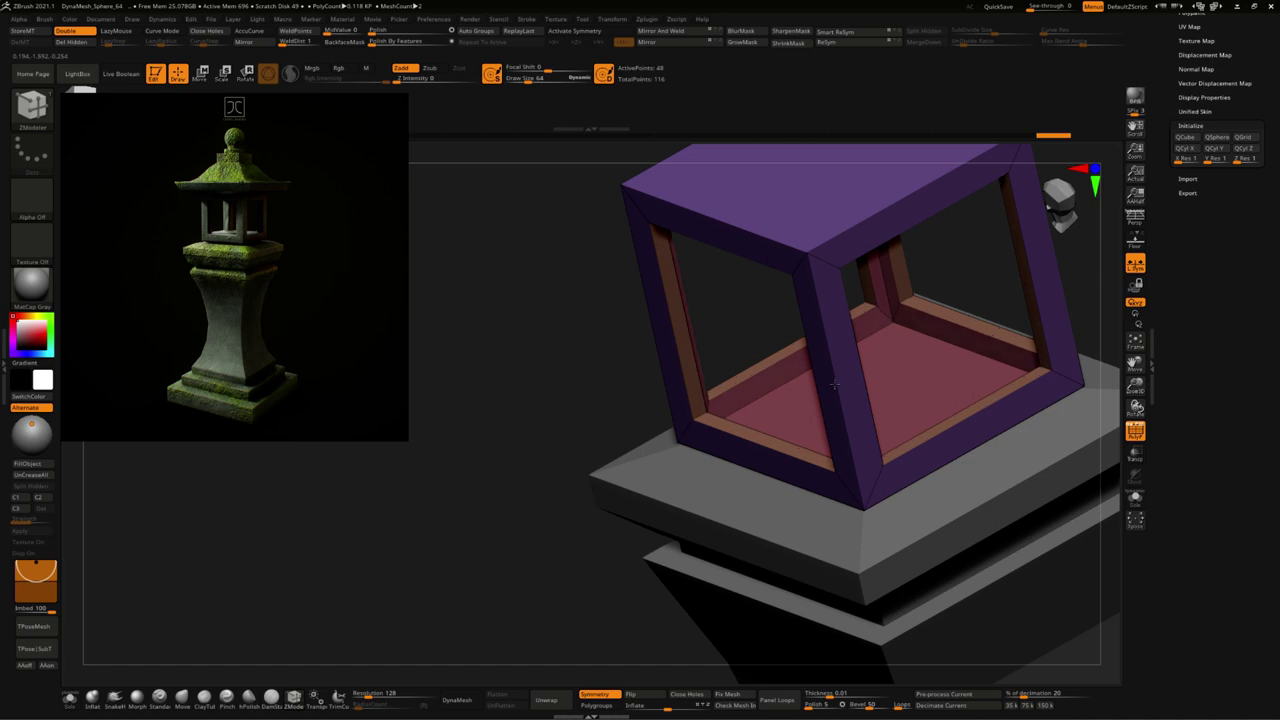
Step: Turn to a front view and mask a rectangle over the top of the frame
{"action": "mouse_move", "coordinate": [779, 341]}
{"action": "left_mouse_down", "text": "shift"}
{"action": "mouse_move", "coordinate": [805, 338]}
{"action": "mouse_move", "coordinate": [796, 372]}
{"action": "left_mouse_up", "text": "shift"}
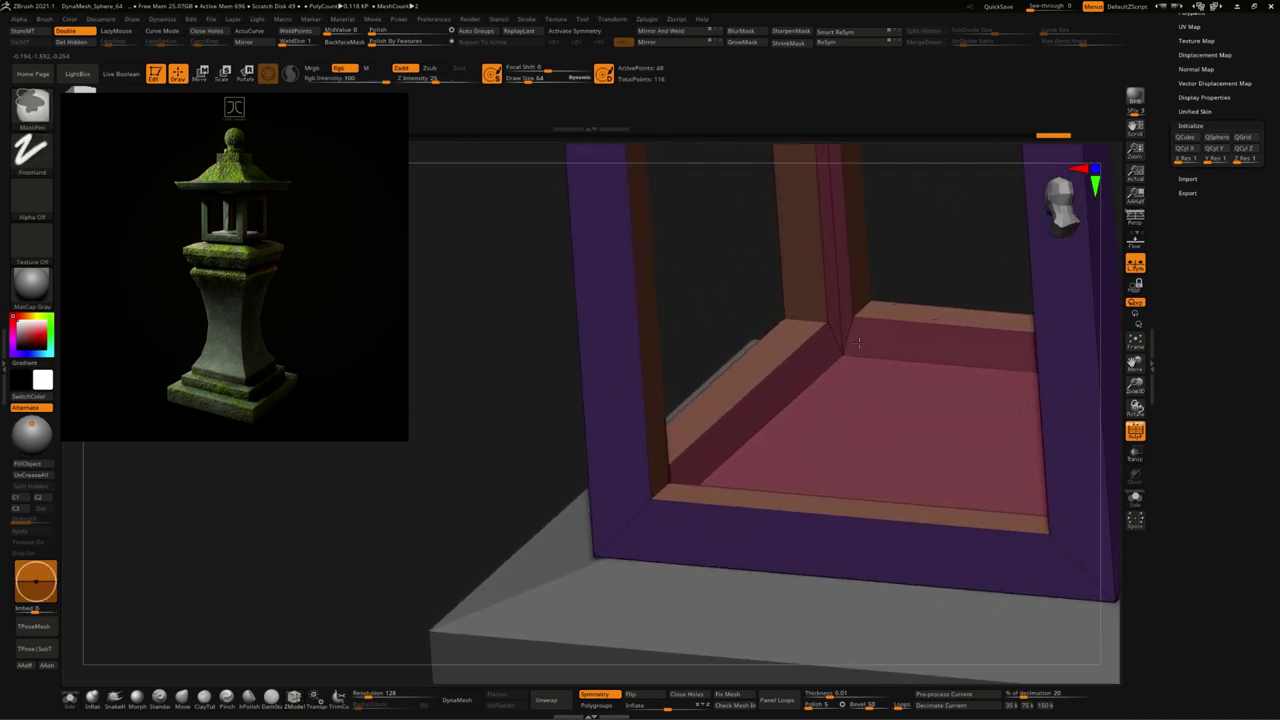
{"action": "left_click_drag", "start_coordinate": [796, 372], "coordinate": [654, 302], "text": "shift"}
{"action": "left_click_drag", "start_coordinate": [913, 282], "coordinate": [877, 417], "text": "alt"}
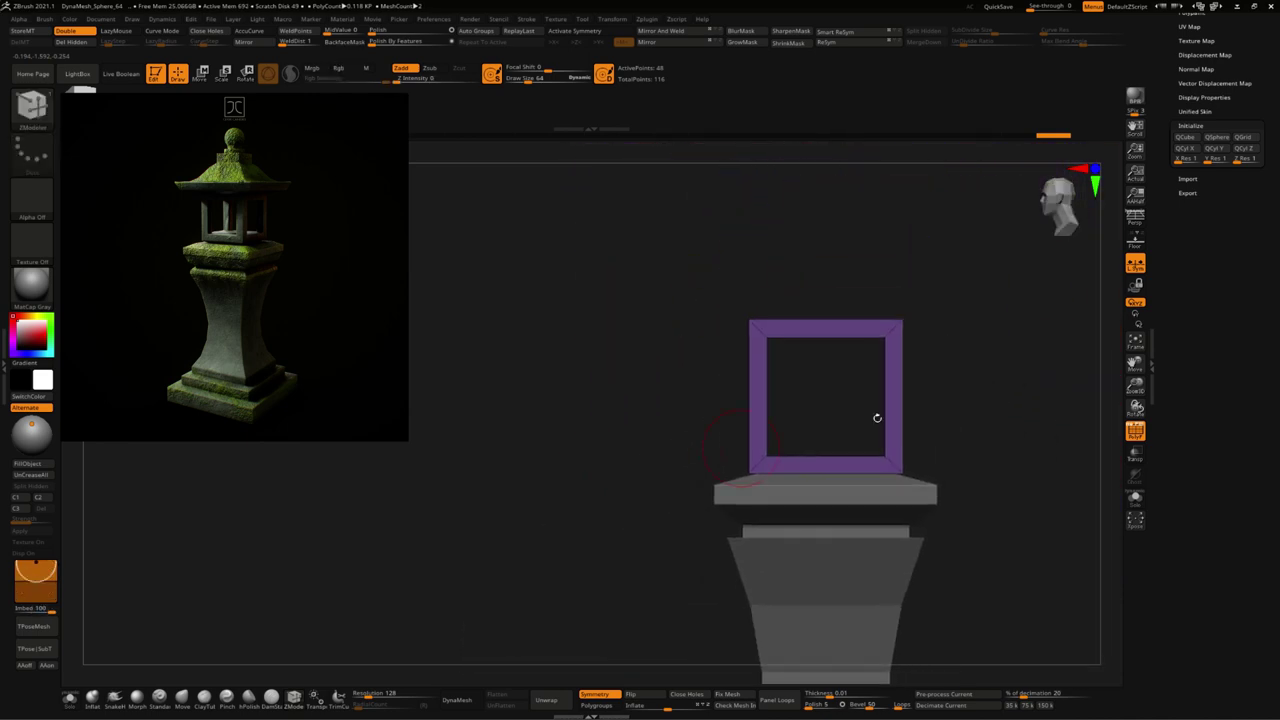
{"action": "mouse_move", "coordinate": [1008, 368]}
{"action": "left_mouse_down", "text": "ctrl"}
{"action": "mouse_move", "coordinate": [727, 296]}
{"action": "mouse_move", "coordinate": [680, 265]}
{"action": "mouse_move", "coordinate": [688, 286]}
{"action": "left_mouse_up", "text": "ctrl"}
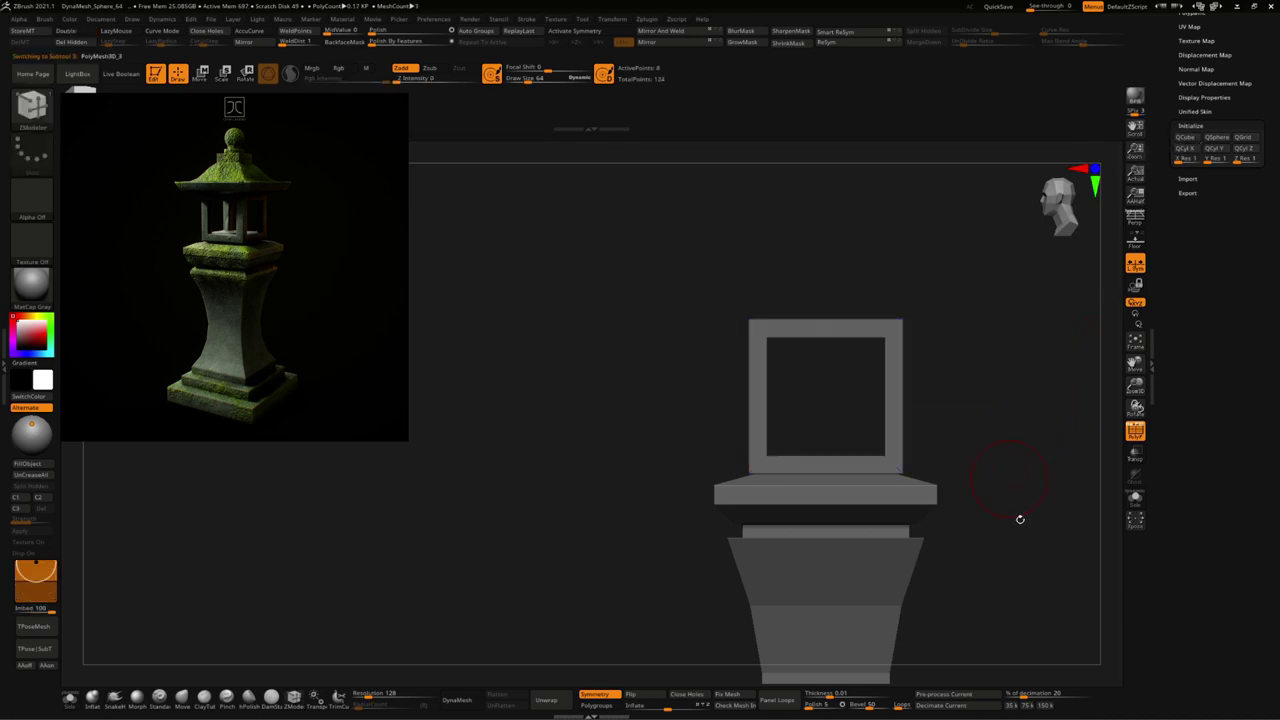
Step: Lift the unmasked block from the base up onto the lantern frame
{"action": "key", "text": "f"}
{"action": "key", "text": "w"}
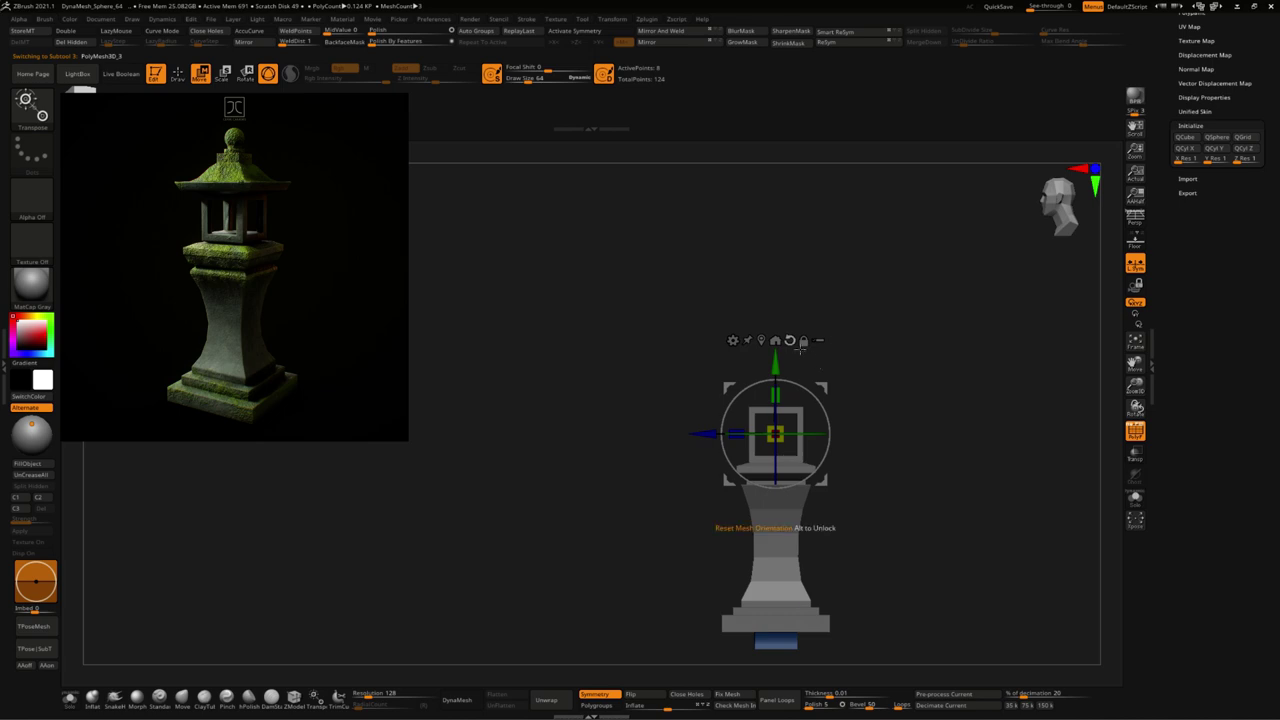
{"action": "left_click", "coordinate": [763, 344]}
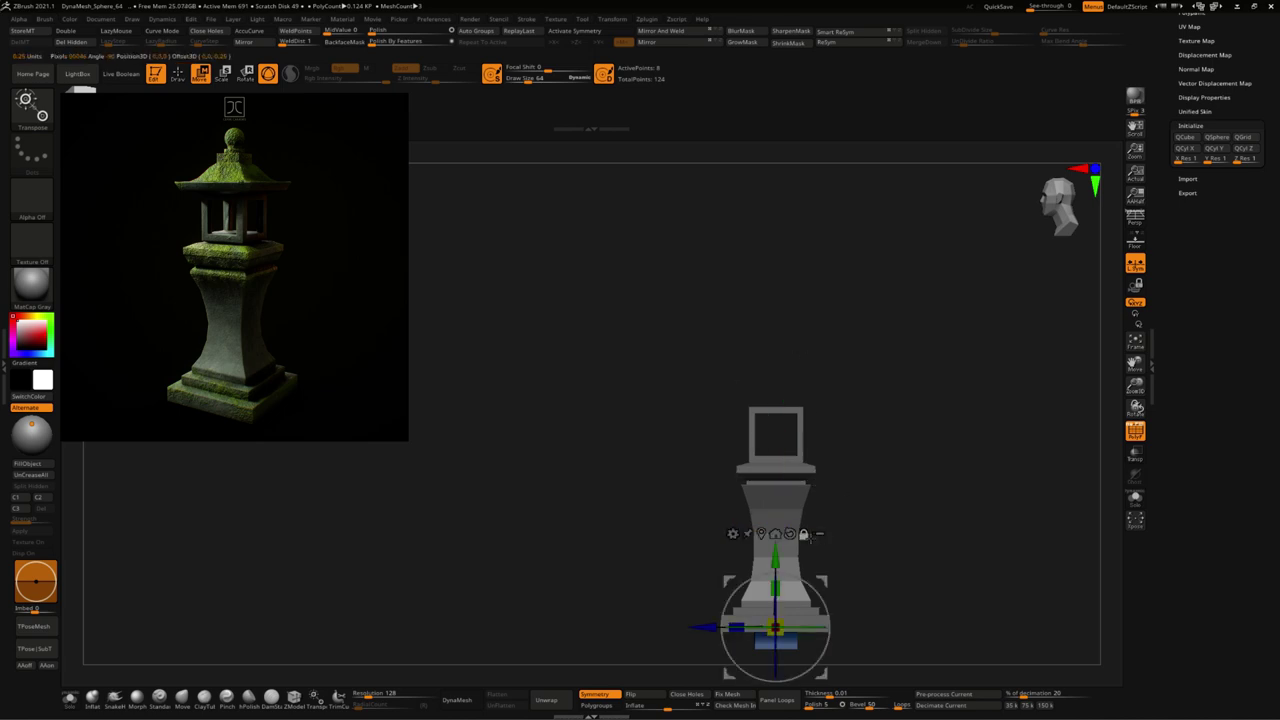
{"action": "left_click_drag", "start_coordinate": [782, 583], "coordinate": [782, 335]}
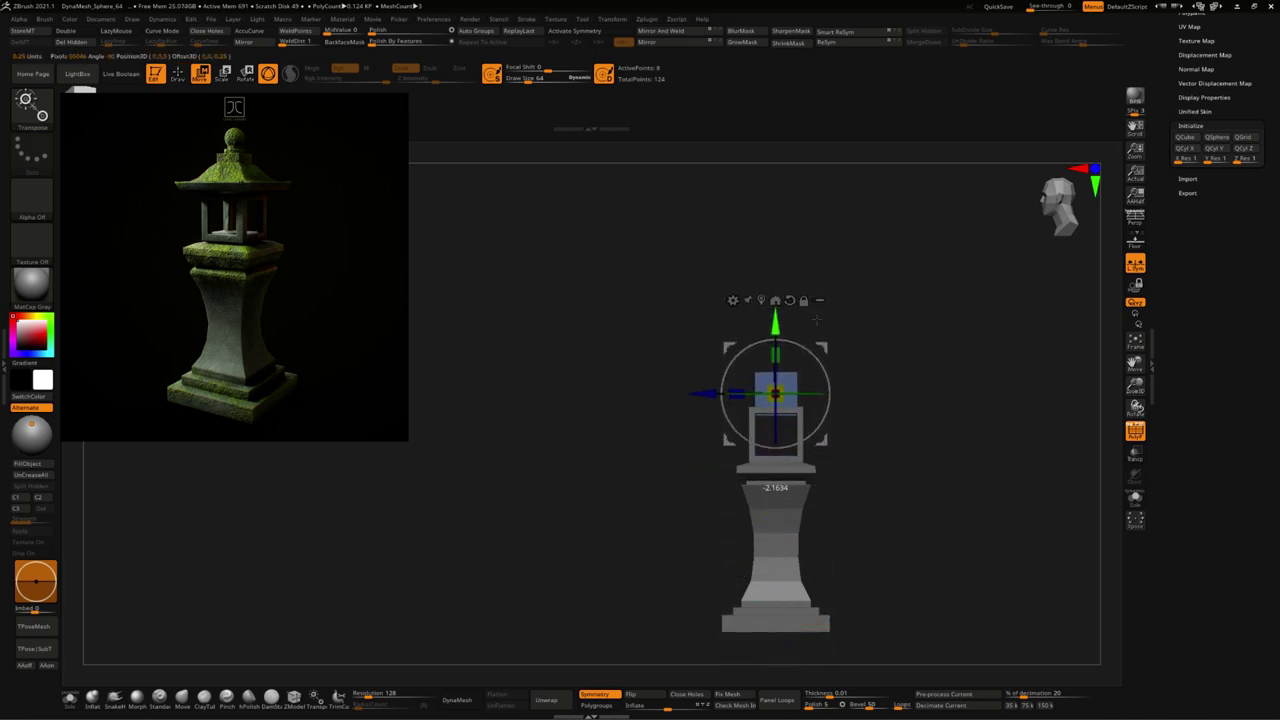
Step: Switch to the frame subtool and lower the frame slightly
{"action": "key", "text": "f"}
{"action": "key", "text": "alt+Down"}
{"action": "left_click_drag", "start_coordinate": [811, 562], "coordinate": [822, 458], "text": "alt"}
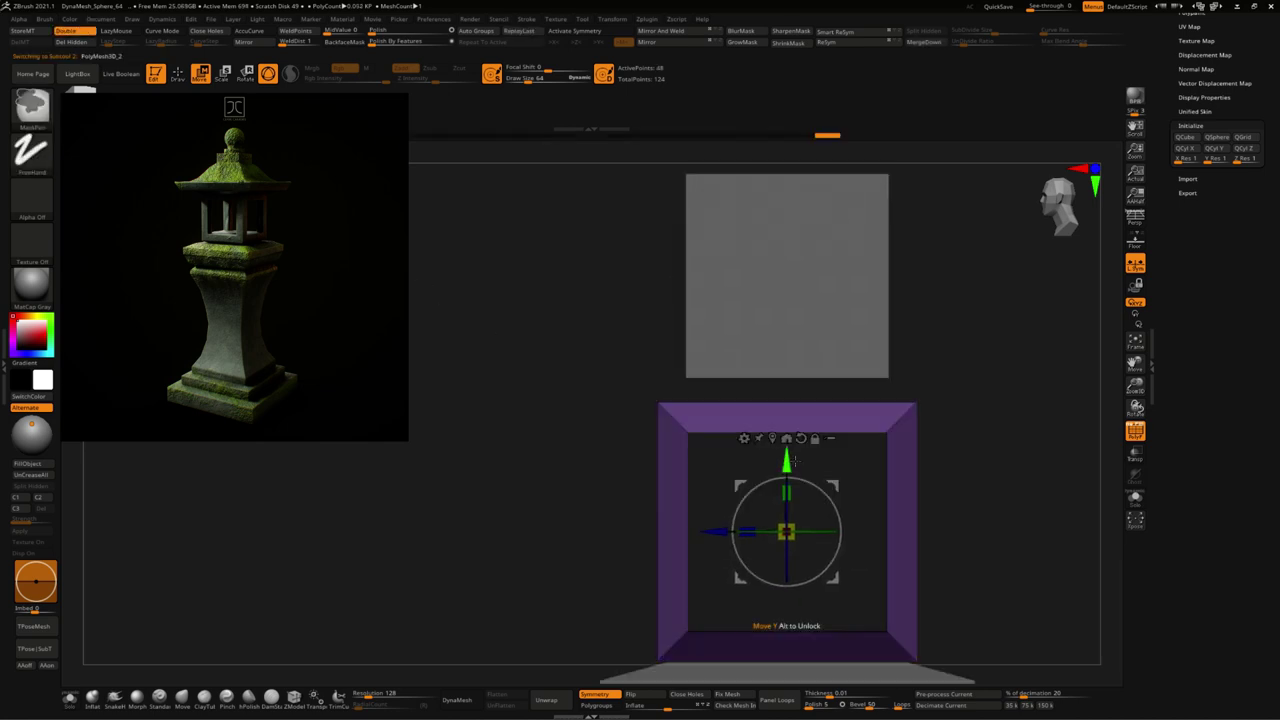
{"action": "left_click_drag", "start_coordinate": [795, 460], "coordinate": [789, 479]}
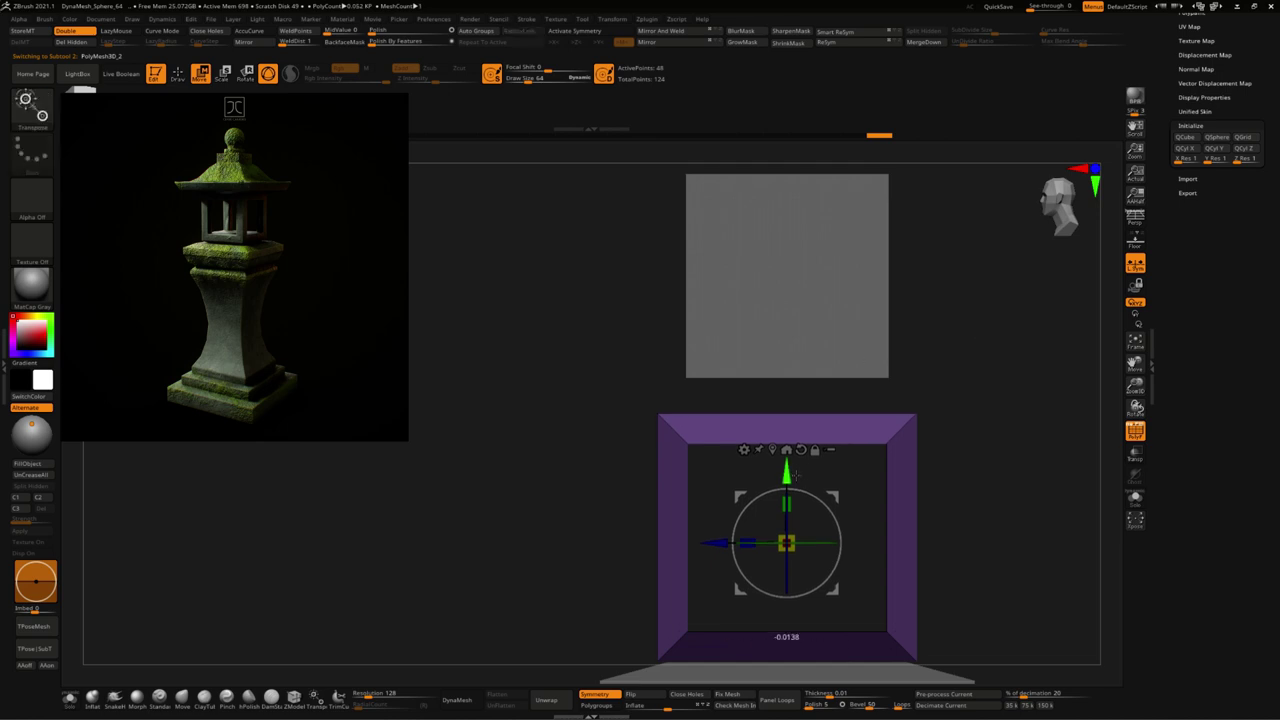
Step: Back on the top block, scale it up about 1.7 times
{"action": "key", "text": "alt+Up"}
{"action": "left_click_drag", "start_coordinate": [935, 366], "coordinate": [935, 451], "text": "alt"}
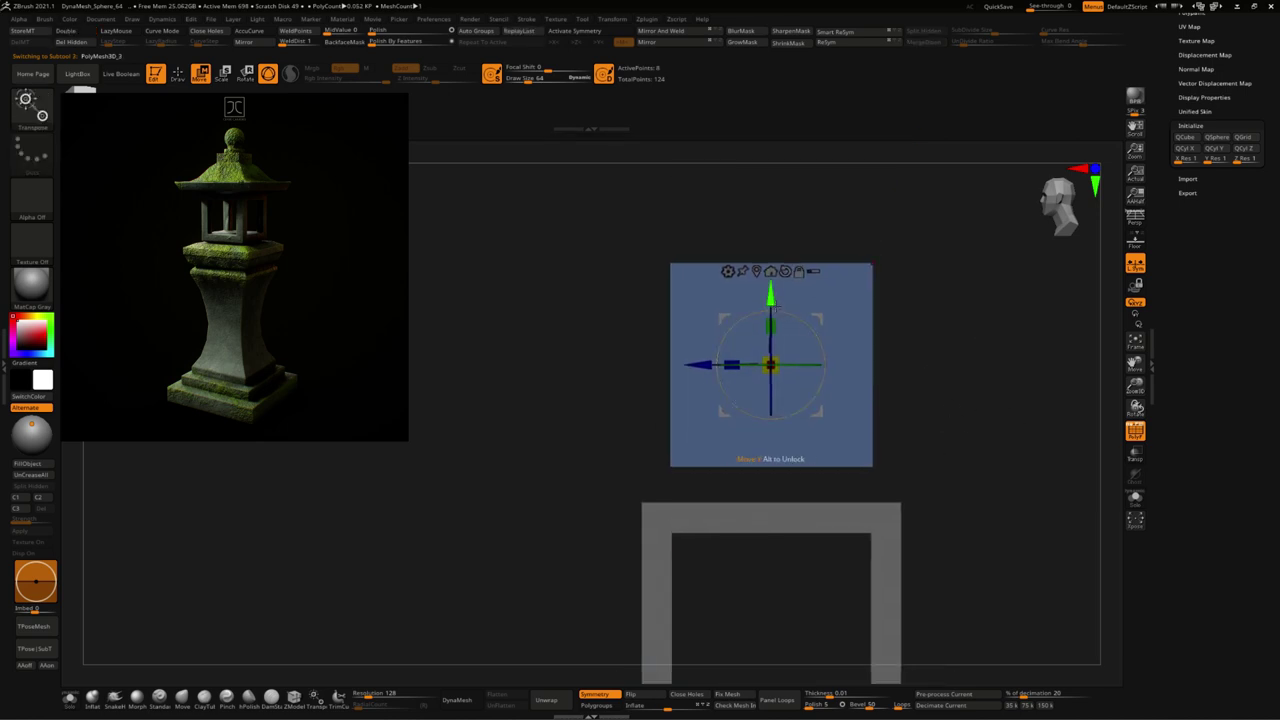
{"action": "left_click_drag", "start_coordinate": [915, 325], "coordinate": [919, 454]}
{"action": "left_click_drag", "start_coordinate": [785, 397], "coordinate": [953, 317]}
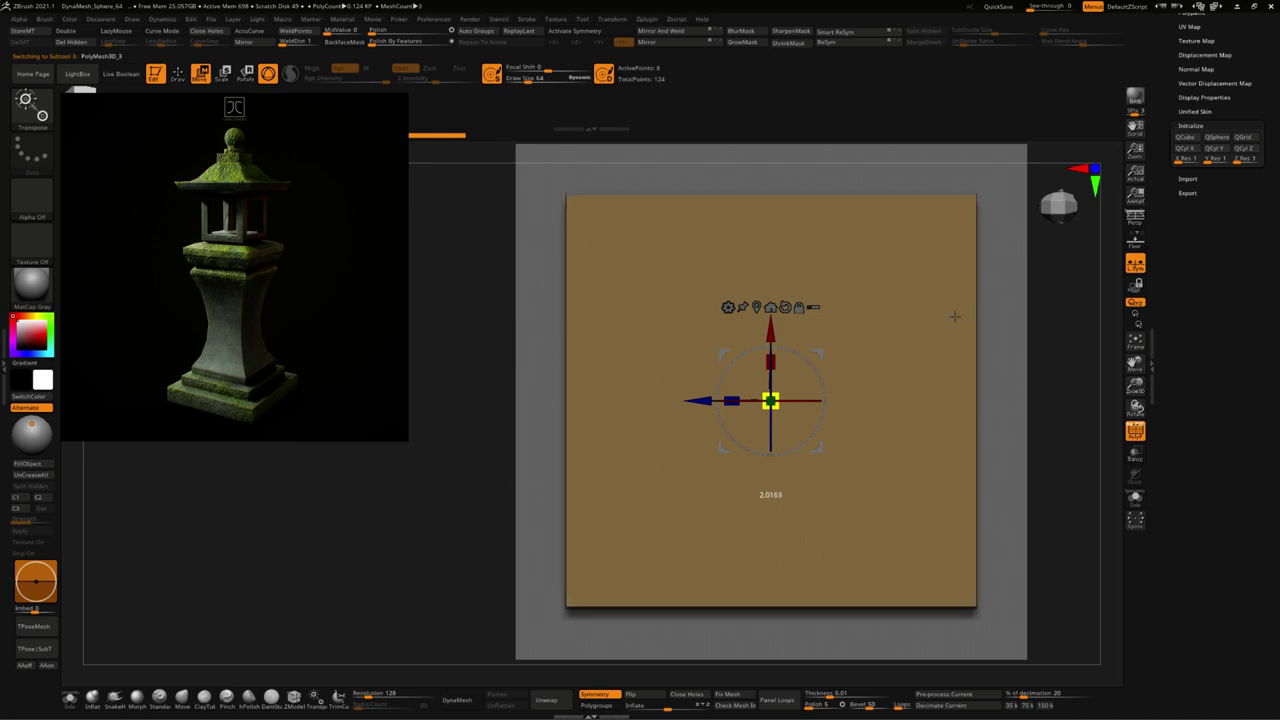
Step: Delete the block's extra edge loop and flatten it vertically into a thin slab
{"action": "key", "text": "q"}
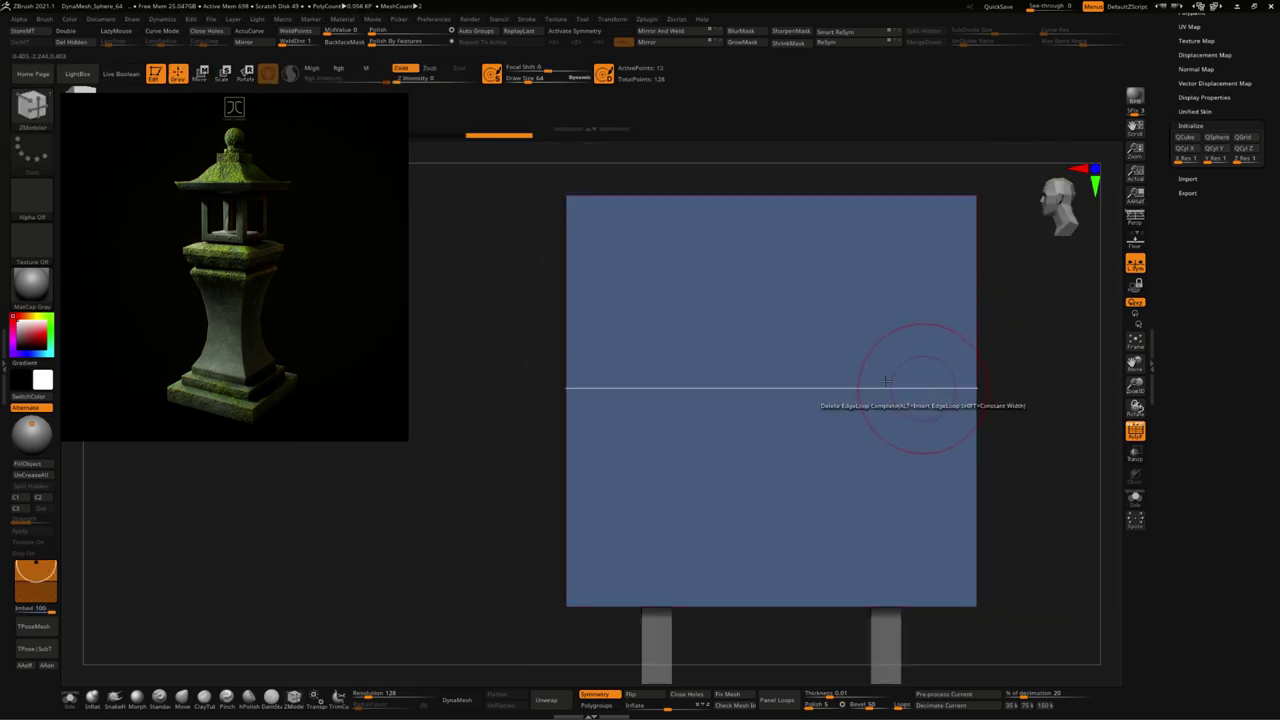
{"action": "left_click", "coordinate": [886, 381]}
{"action": "key", "text": "w"}
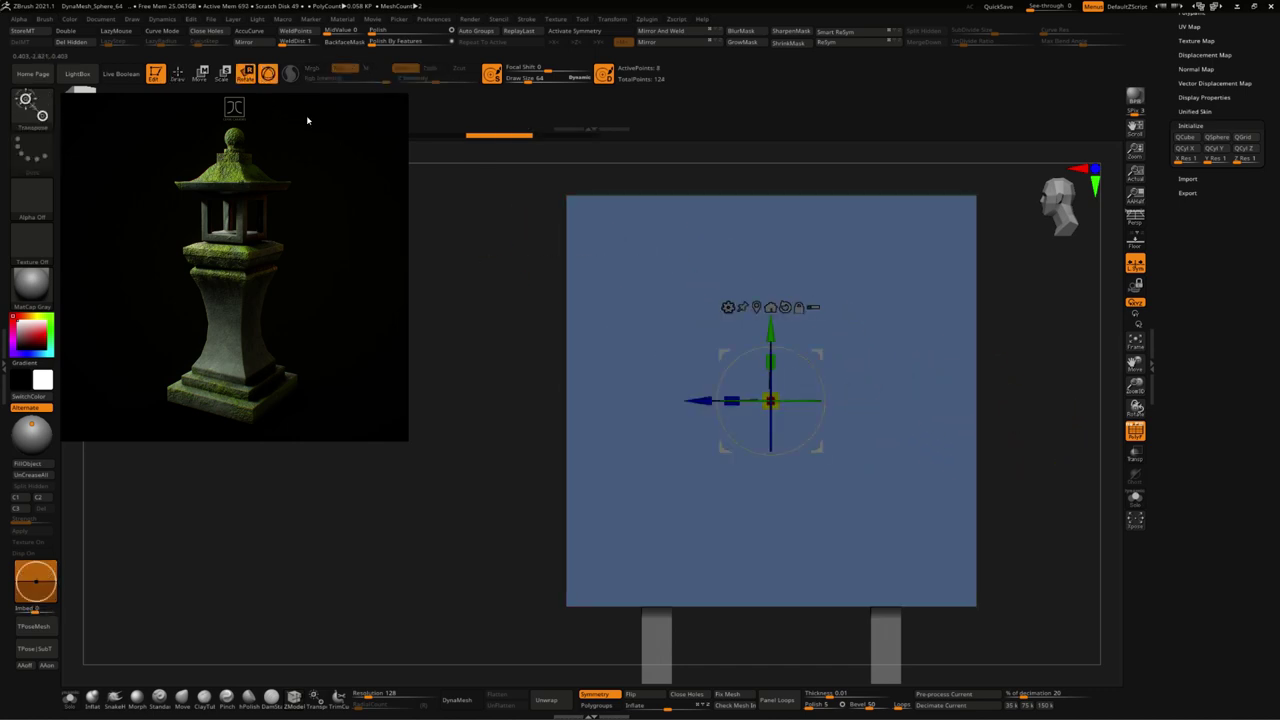
{"action": "mouse_move", "coordinate": [782, 349]}
{"action": "left_mouse_down"}
{"action": "mouse_move", "coordinate": [808, 630]}
{"action": "mouse_move", "coordinate": [835, 690]}
{"action": "left_mouse_up"}
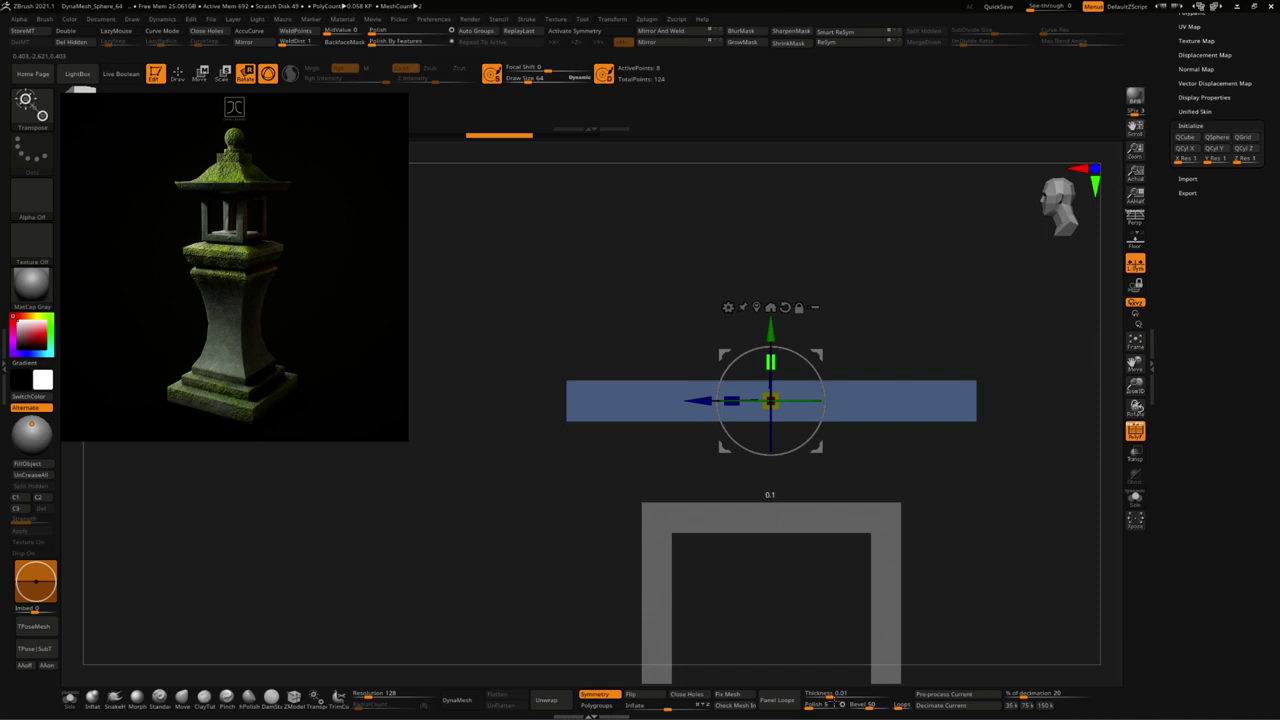
Step: Lower the slab until it rests on the lantern frame
{"action": "left_click_drag", "start_coordinate": [778, 338], "coordinate": [793, 413]}
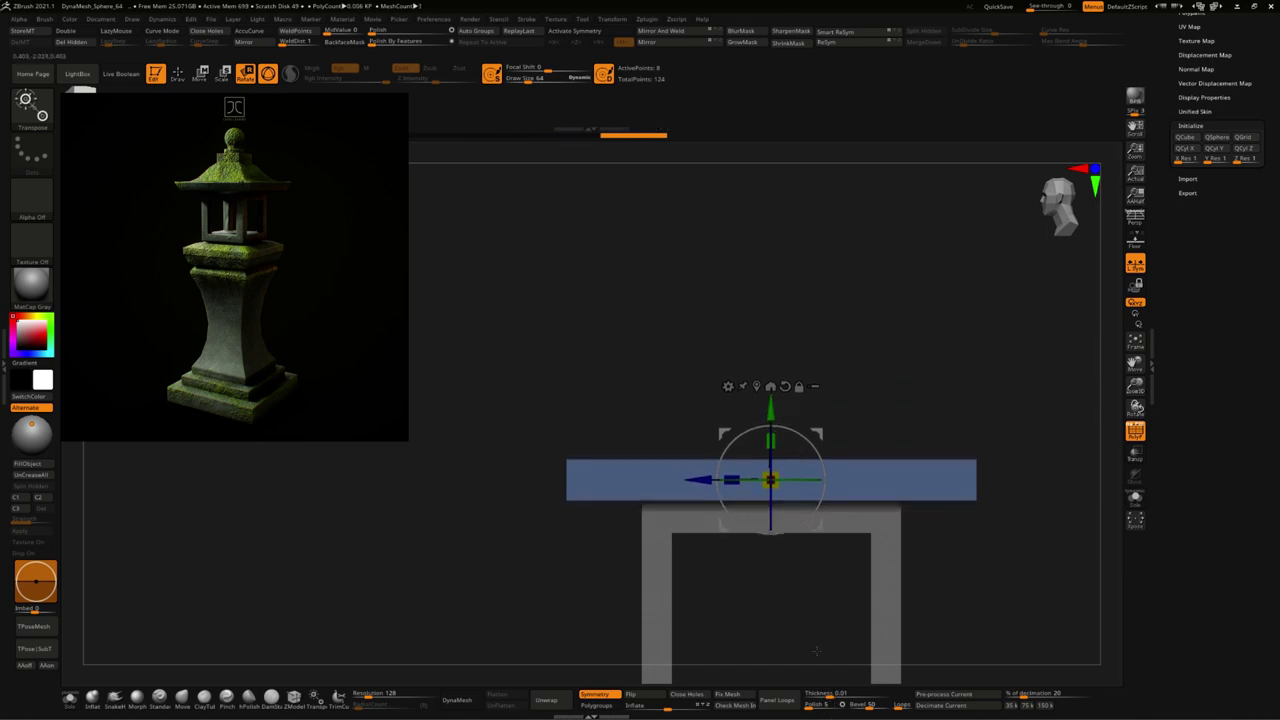
{"action": "key", "text": "f"}
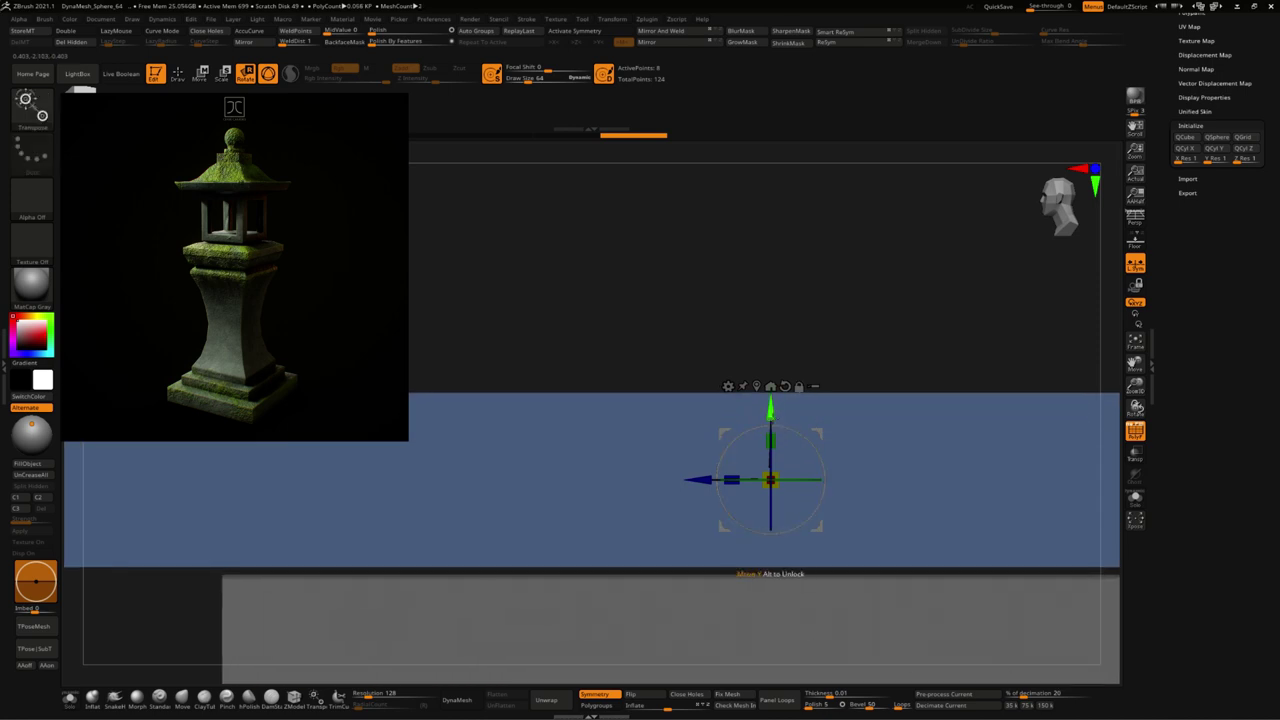
{"action": "left_click_drag", "start_coordinate": [771, 414], "coordinate": [777, 421]}
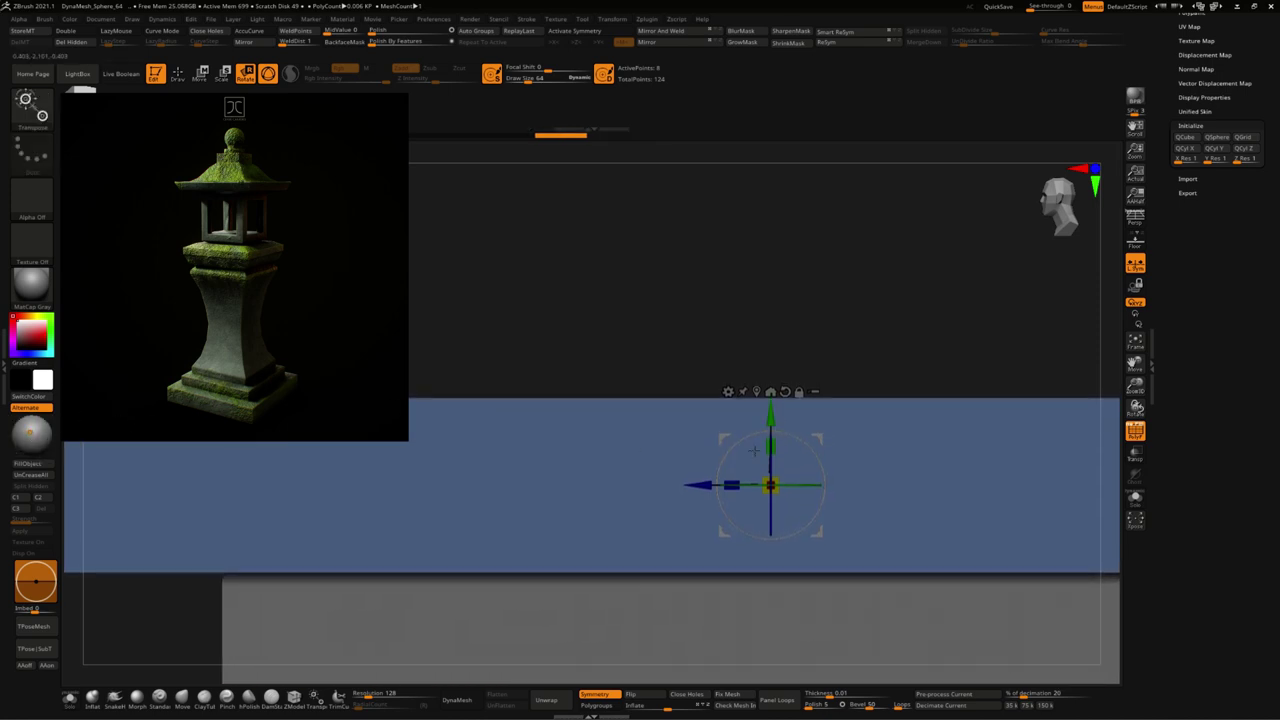
{"action": "left_click_drag", "start_coordinate": [884, 317], "coordinate": [802, 500], "text": "alt"}
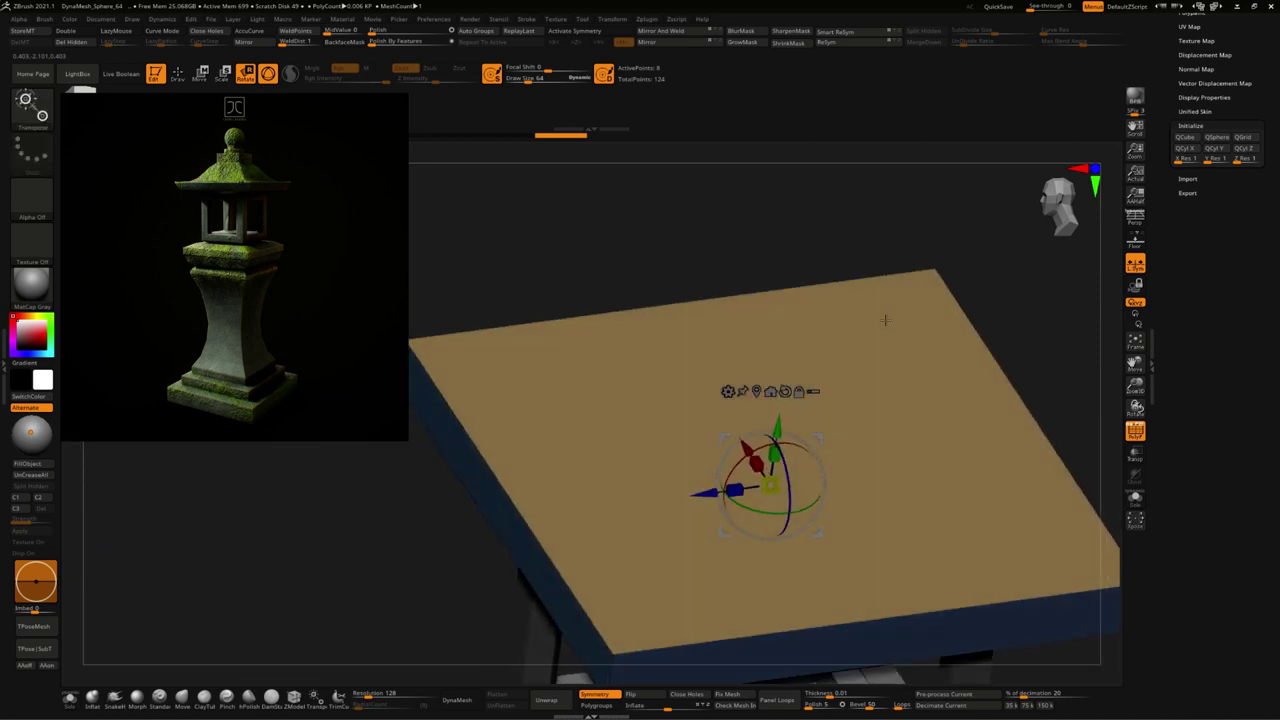
Step: Inset the roof slab's top face, redoing it to leave a smaller centre panel
{"action": "key", "text": "q"}
{"action": "left_click_drag", "start_coordinate": [400, 560], "coordinate": [640, 369]}
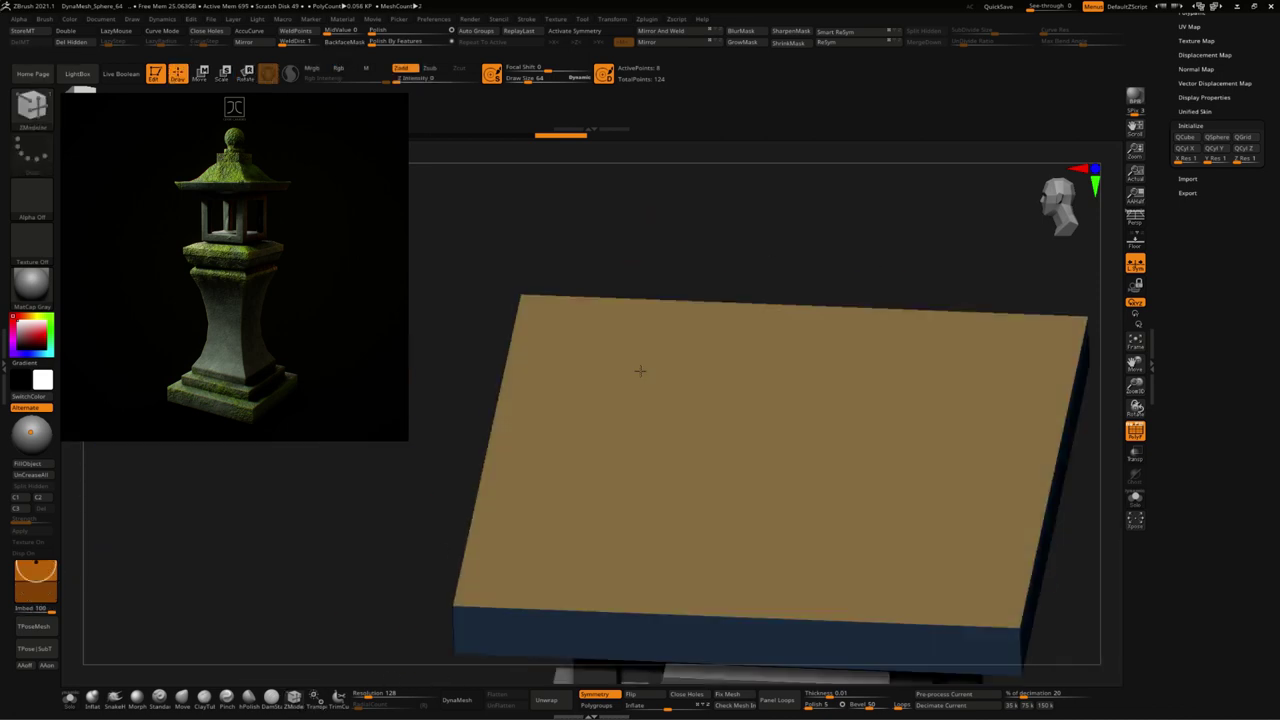
{"action": "key", "text": "space"}
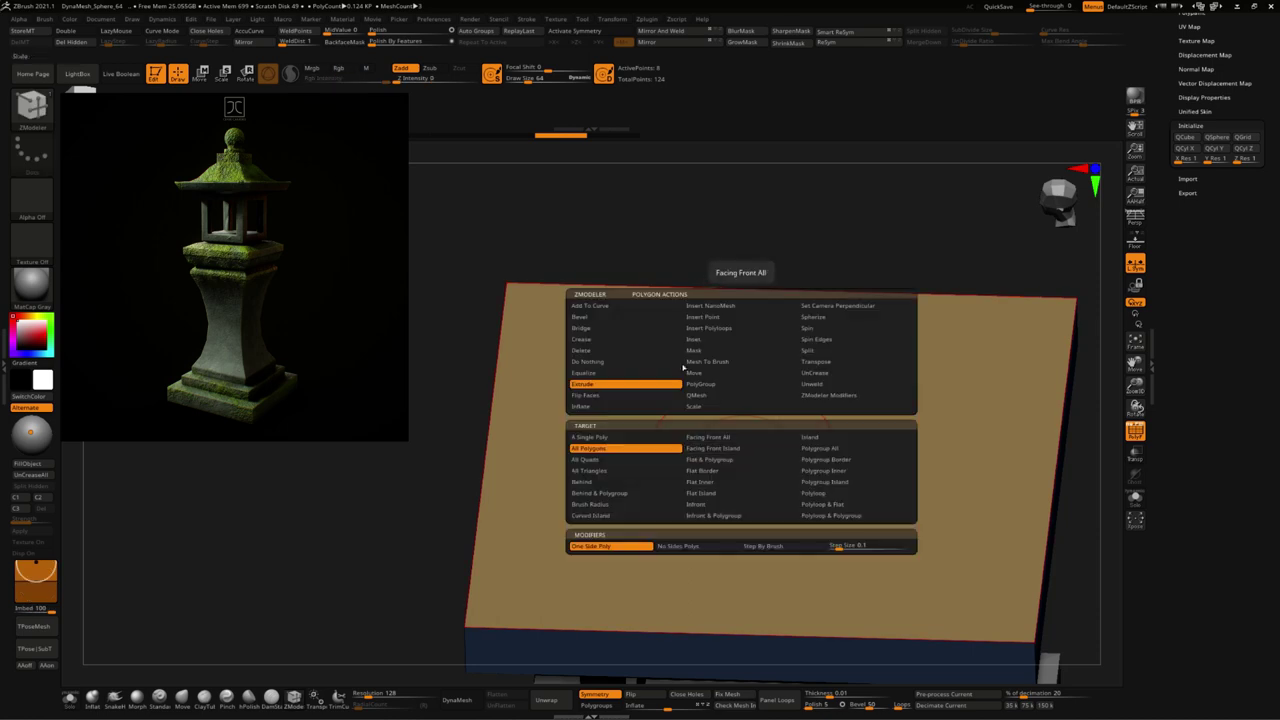
{"action": "left_click", "coordinate": [702, 350]}
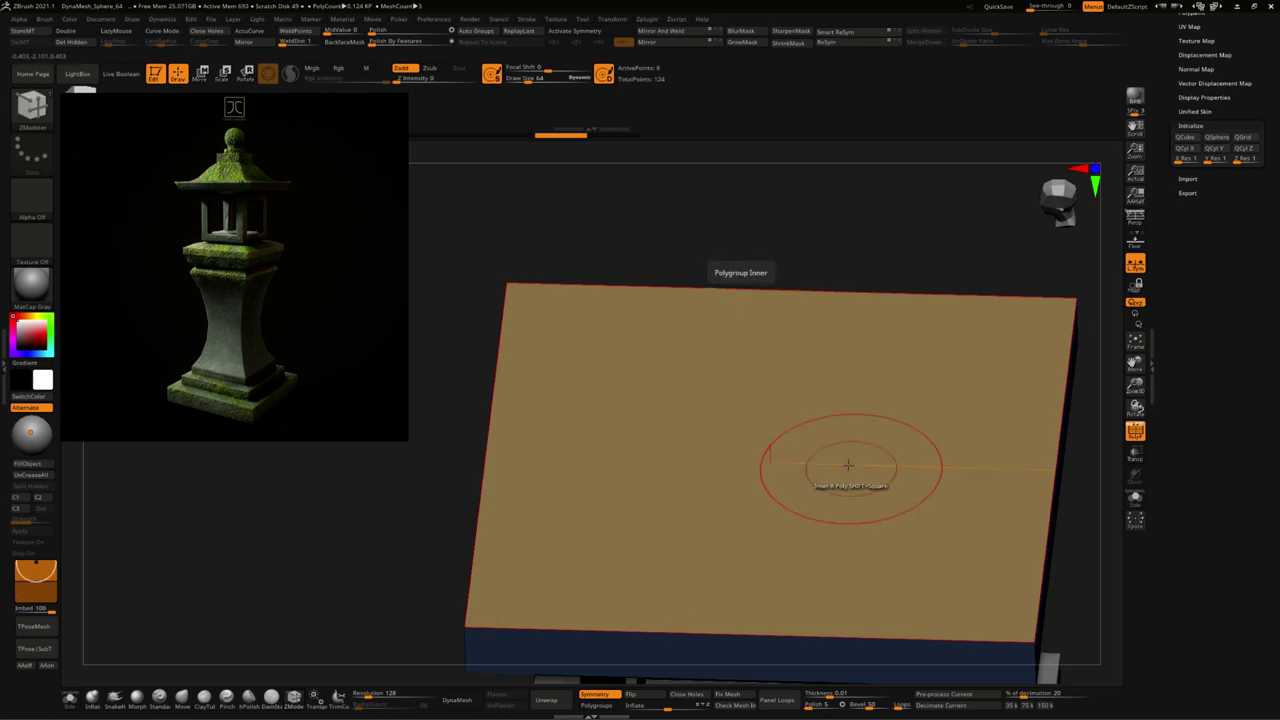
{"action": "left_click", "coordinate": [792, 456]}
{"action": "left_click_drag", "start_coordinate": [792, 456], "coordinate": [742, 500]}
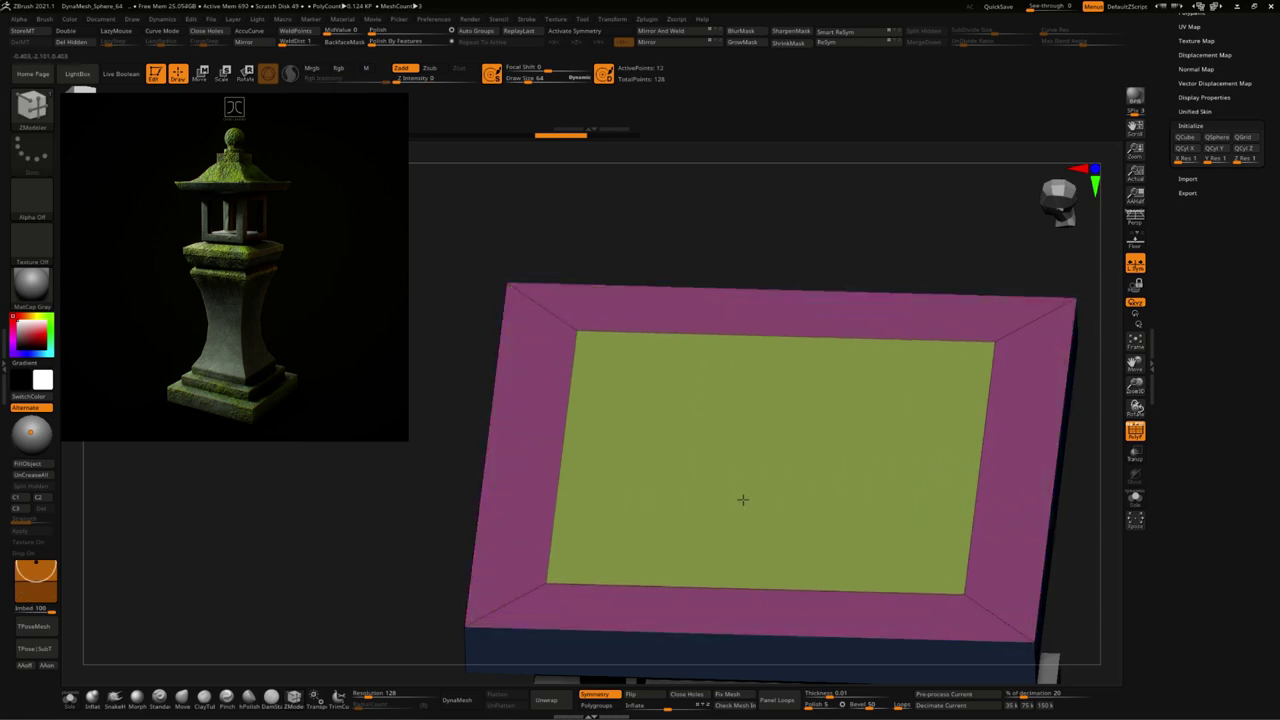
{"action": "key", "text": "ctrl+z"}
{"action": "left_click_drag", "start_coordinate": [831, 434], "coordinate": [752, 491]}
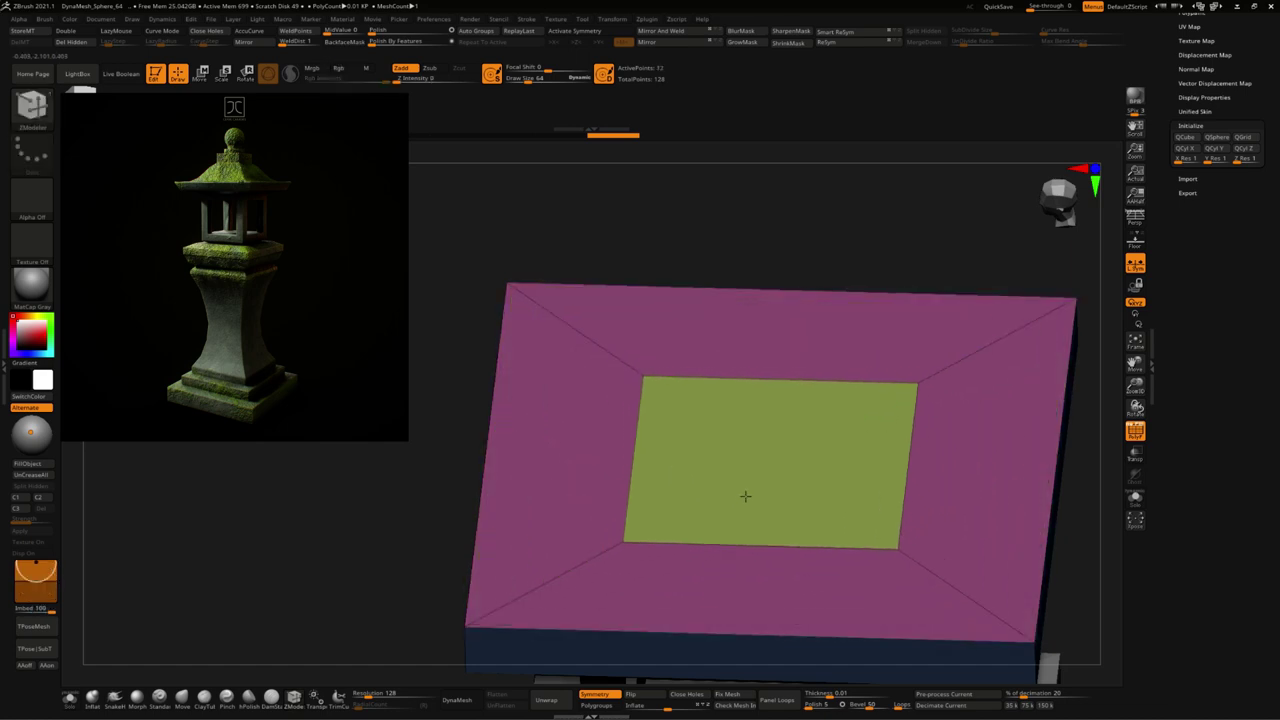
Step: Extrude the centre polygon upward into a raised block using Extrude with A Single Poly target
{"action": "right_click", "coordinate": [745, 494]}
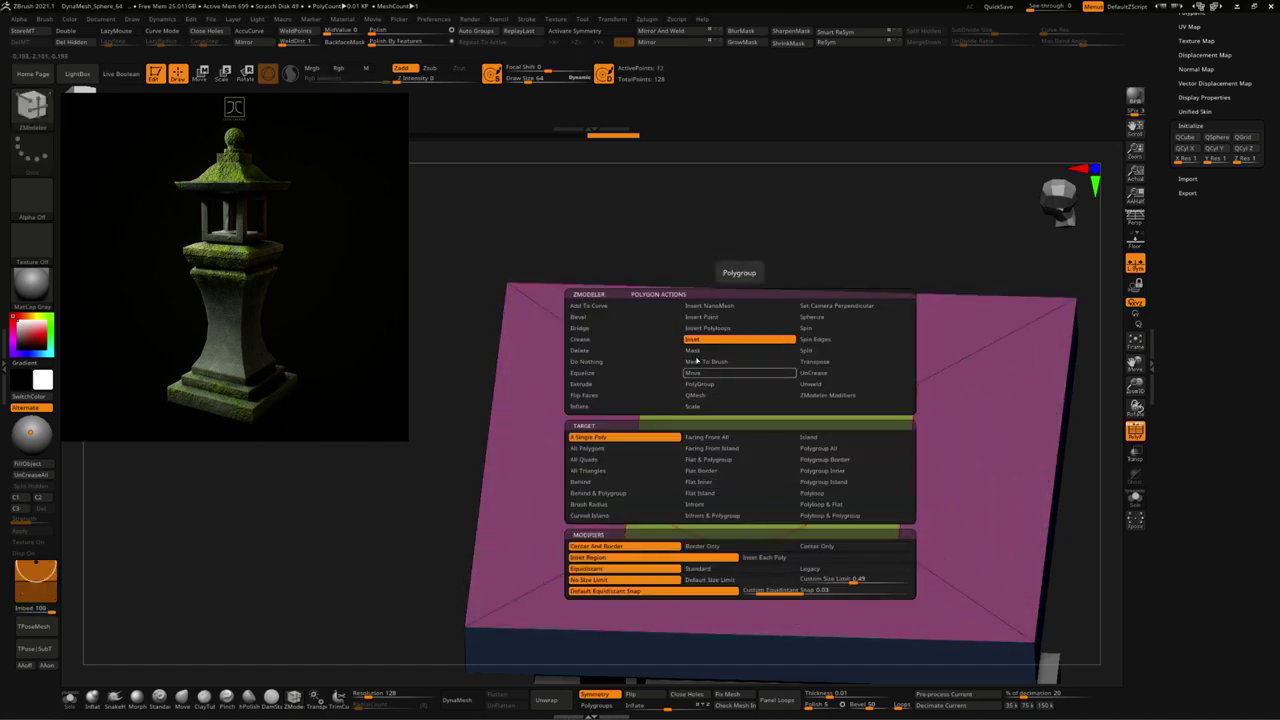
{"action": "left_click", "coordinate": [590, 372]}
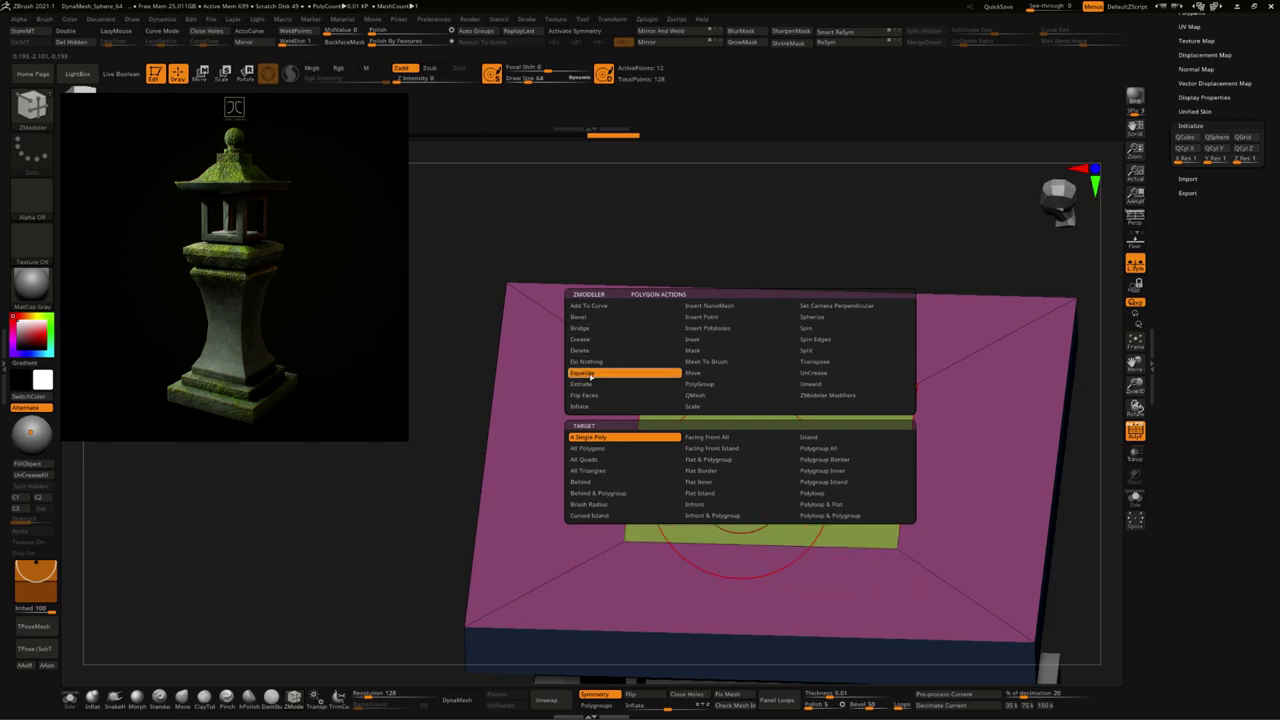
{"action": "left_click", "coordinate": [595, 387]}
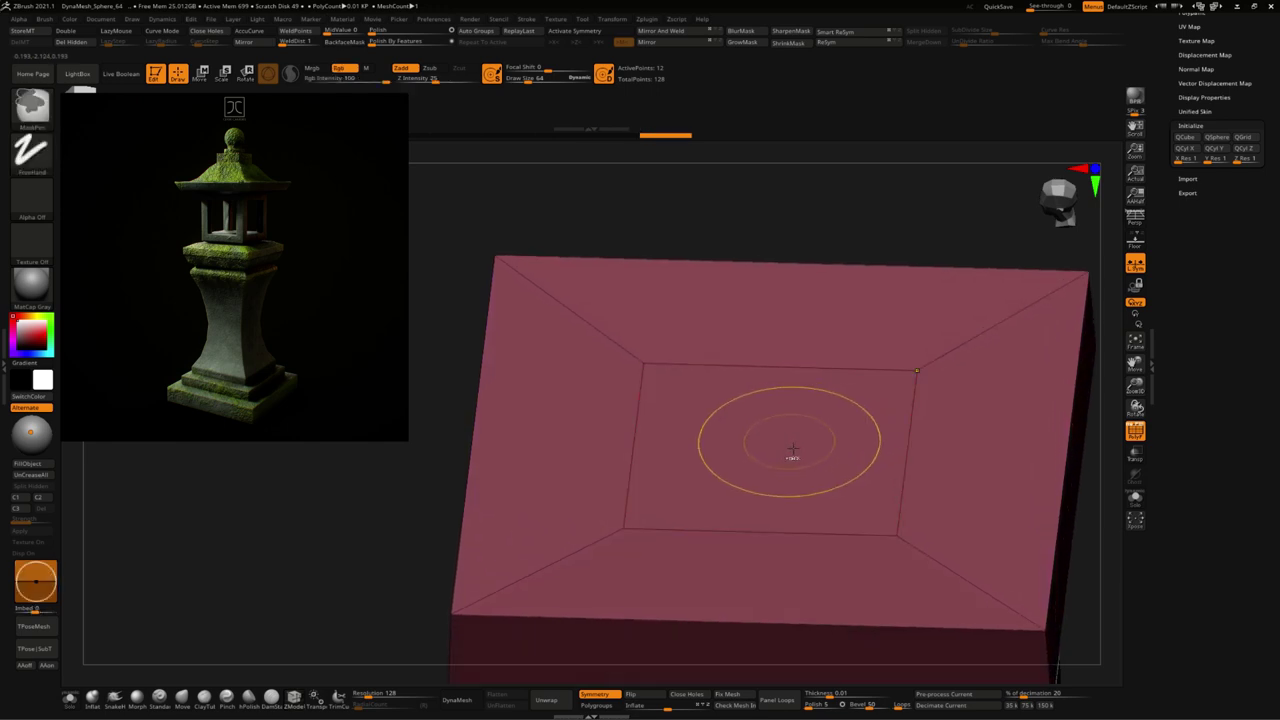
{"action": "key", "text": "space"}
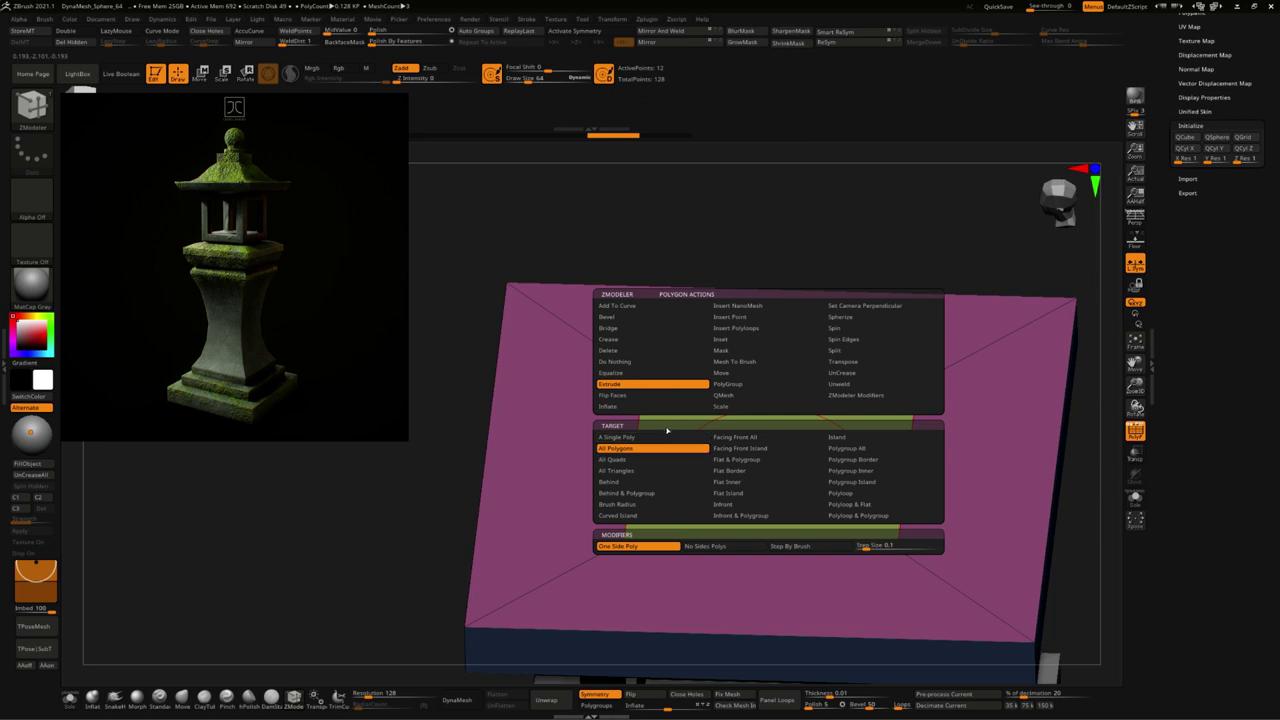
{"action": "left_click", "coordinate": [650, 441]}
{"action": "left_click_drag", "start_coordinate": [820, 463], "coordinate": [826, 420]}
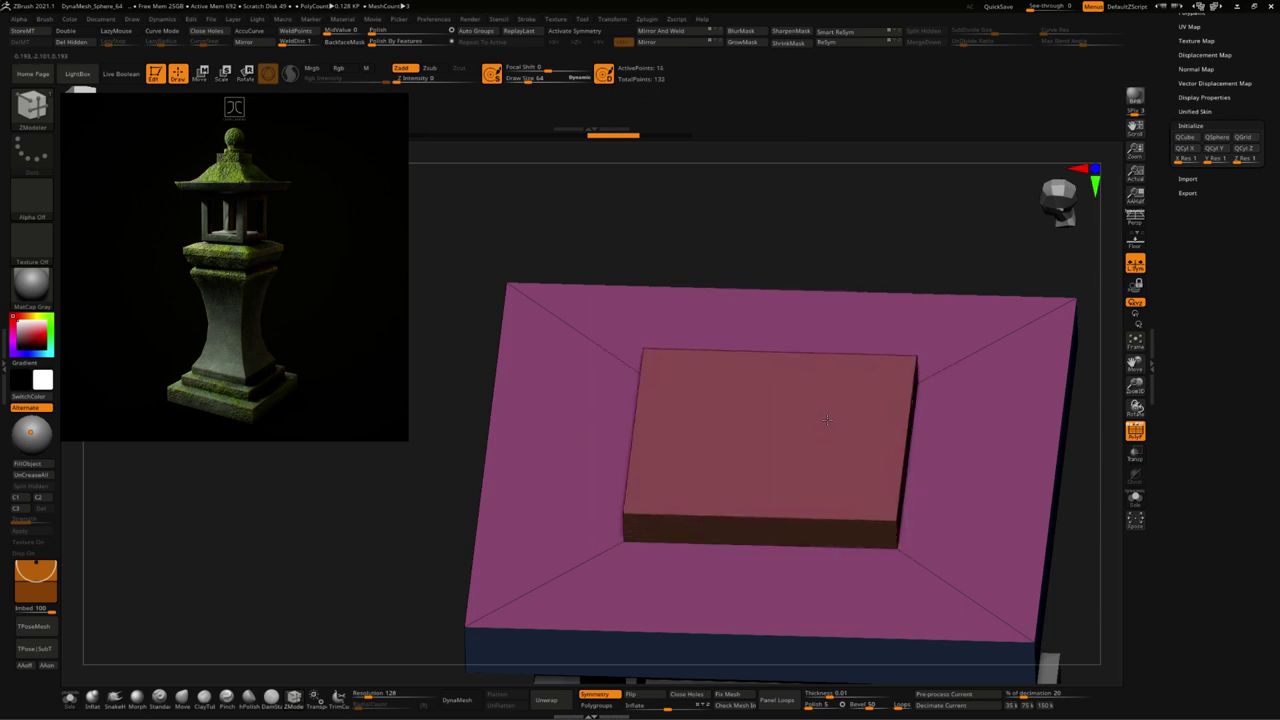
{"action": "left_click_drag", "start_coordinate": [975, 242], "coordinate": [975, 224], "text": "shift"}
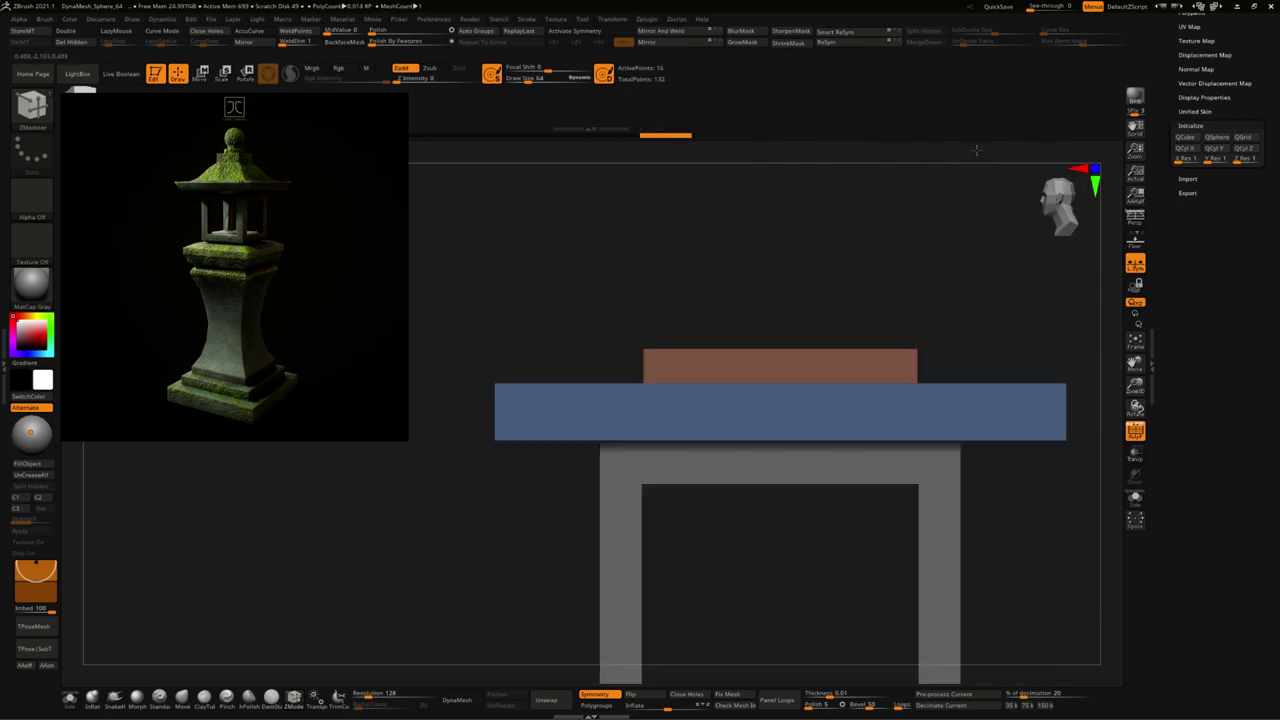
Step: Mask the lower roof slab and pull its top face upward out of the roof
{"action": "key", "text": "p"}
{"action": "left_click_drag", "start_coordinate": [621, 228], "coordinate": [993, 497], "text": "ctrl"}
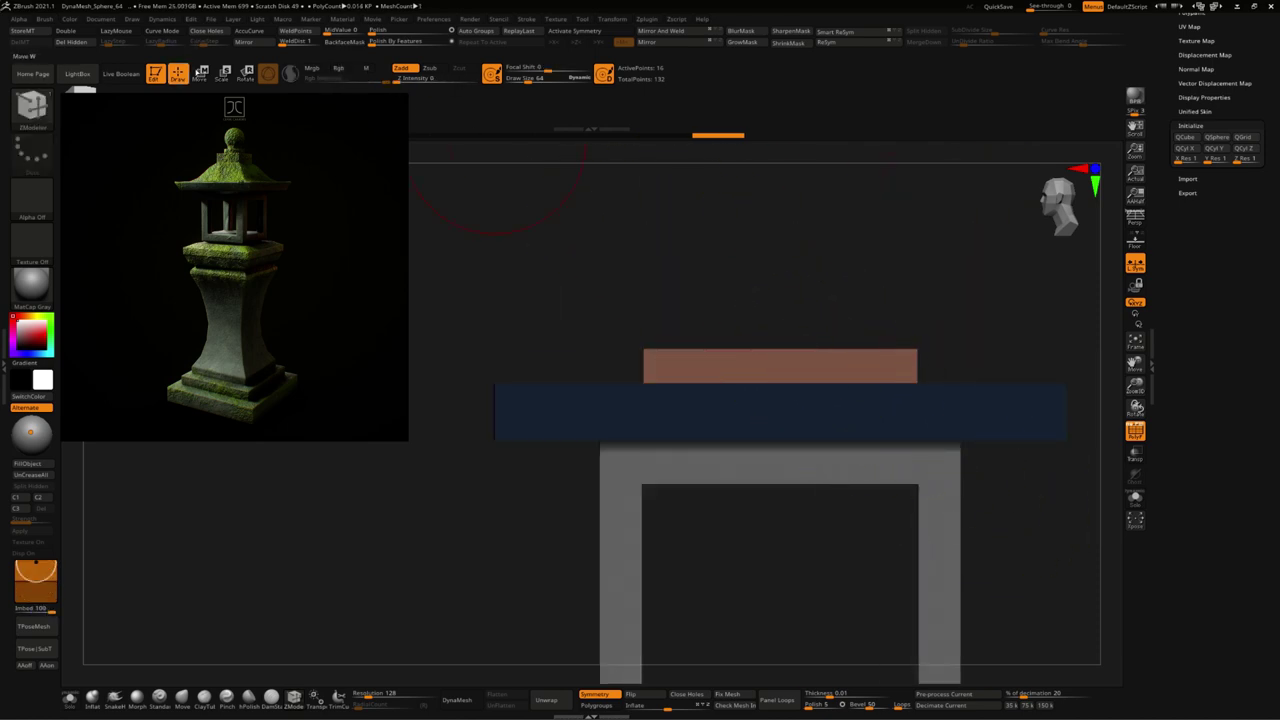
{"action": "key", "text": "w"}
{"action": "mouse_move", "coordinate": [779, 342]}
{"action": "left_mouse_down"}
{"action": "mouse_move", "coordinate": [821, 191]}
{"action": "mouse_move", "coordinate": [1000, 560]}
{"action": "left_mouse_up"}
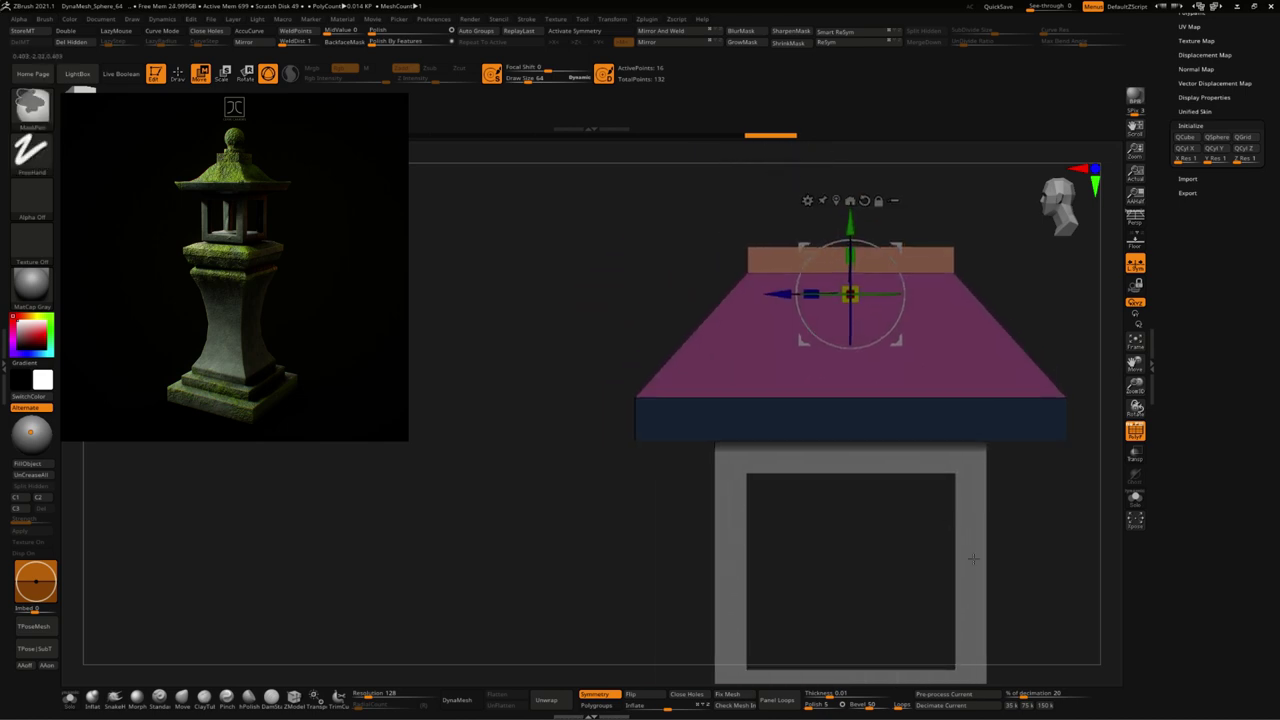
{"action": "mouse_move", "coordinate": [1100, 572]}
{"action": "left_mouse_down", "text": "alt"}
{"action": "mouse_move", "coordinate": [1060, 572]}
{"action": "mouse_move", "coordinate": [1023, 534]}
{"action": "left_mouse_up", "text": "alt"}
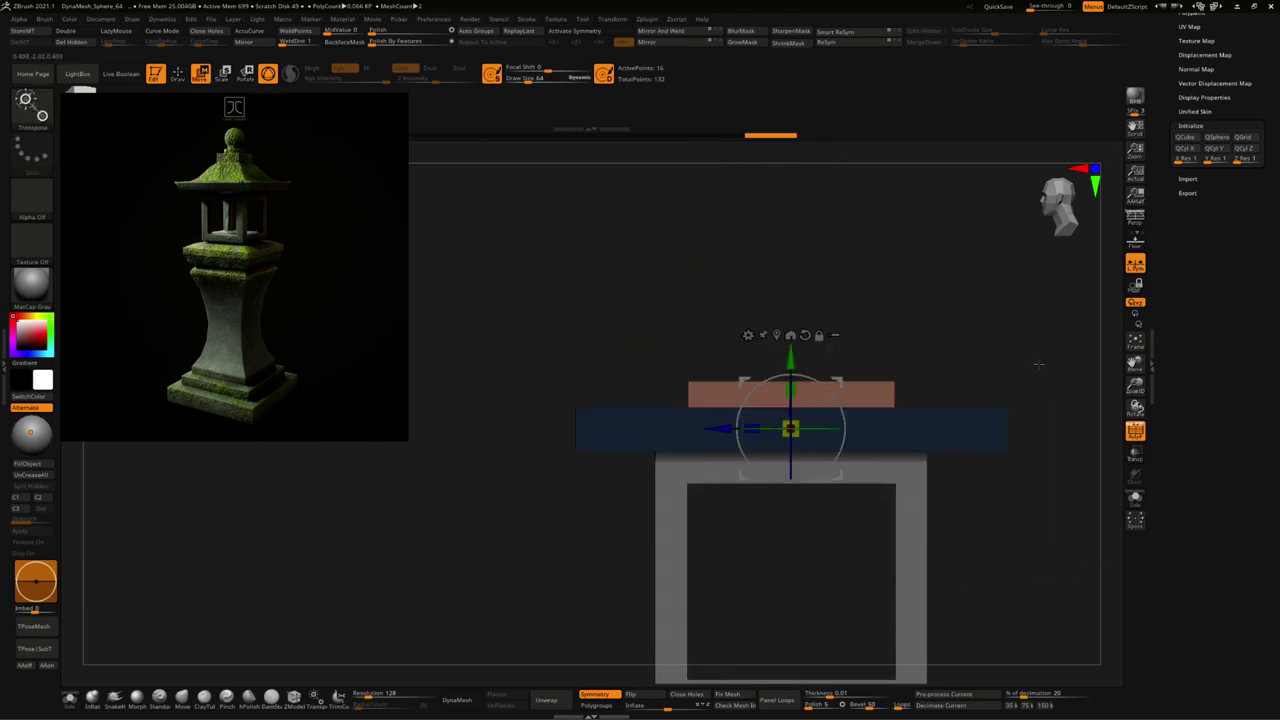
{"action": "left_click_drag", "start_coordinate": [1040, 363], "coordinate": [1037, 429], "text": "shift"}
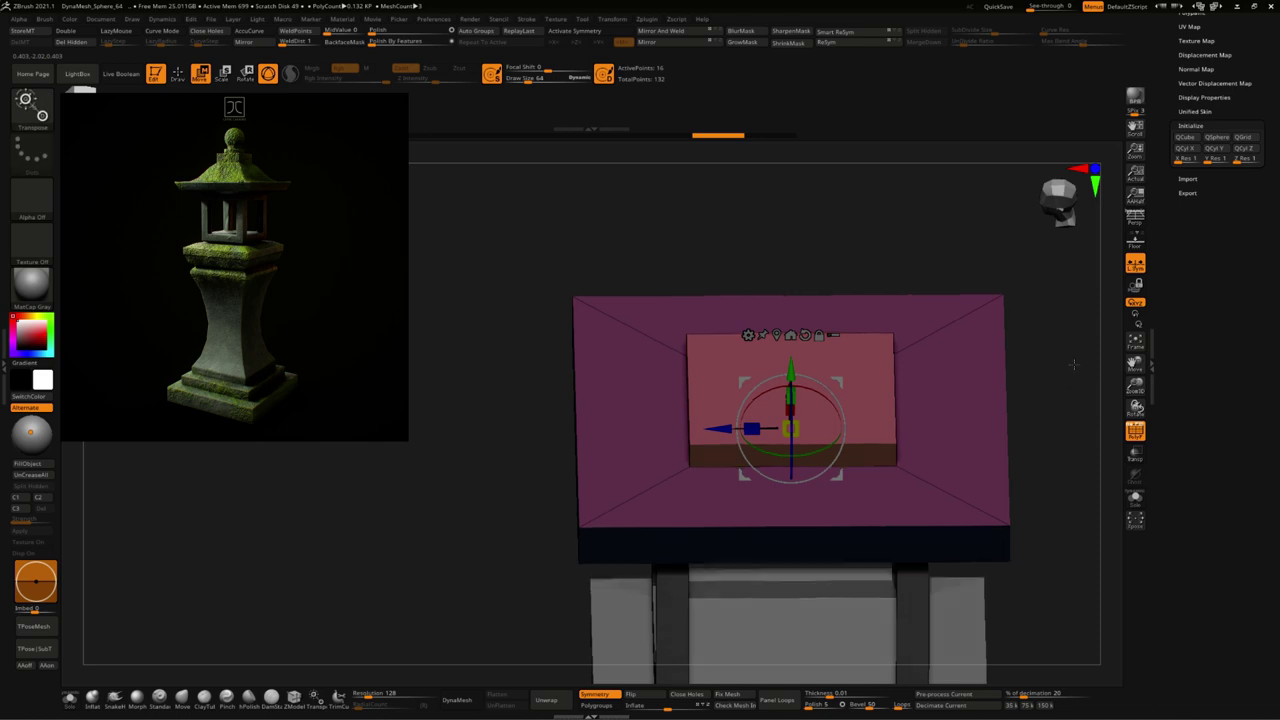
{"action": "left_click_drag", "start_coordinate": [1053, 381], "coordinate": [879, 352], "text": "shift"}
{"action": "left_click_drag", "start_coordinate": [797, 358], "coordinate": [830, 210]}
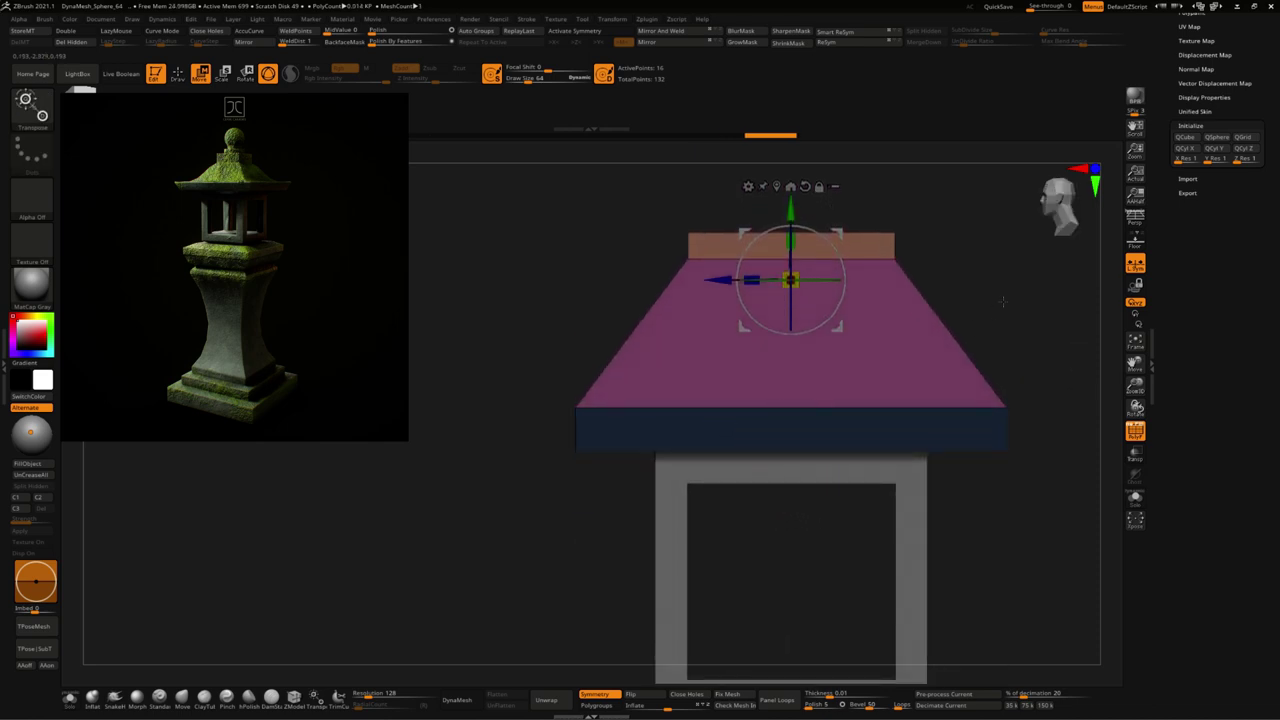
Step: Shrink the raised block to about 0.8, stretch it taller and lower it slightly
{"action": "left_click_drag", "start_coordinate": [1004, 301], "coordinate": [580, 300]}
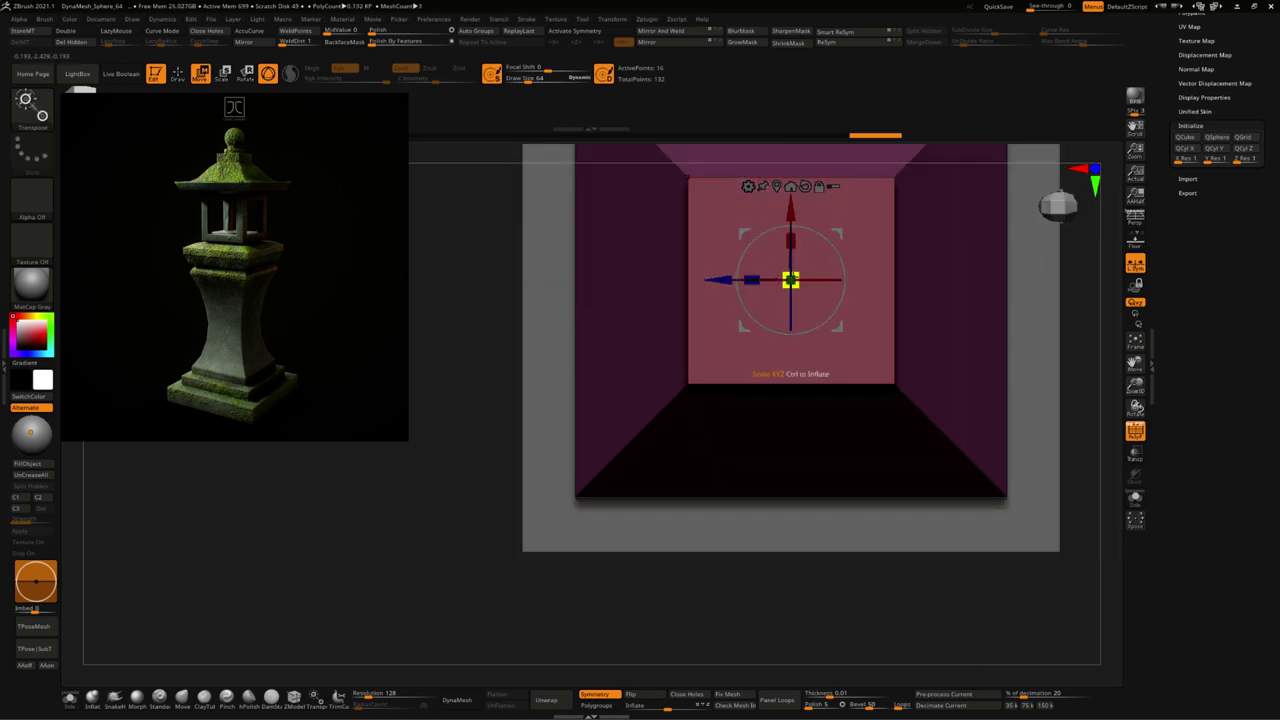
{"action": "left_click_drag", "start_coordinate": [790, 280], "coordinate": [778, 298]}
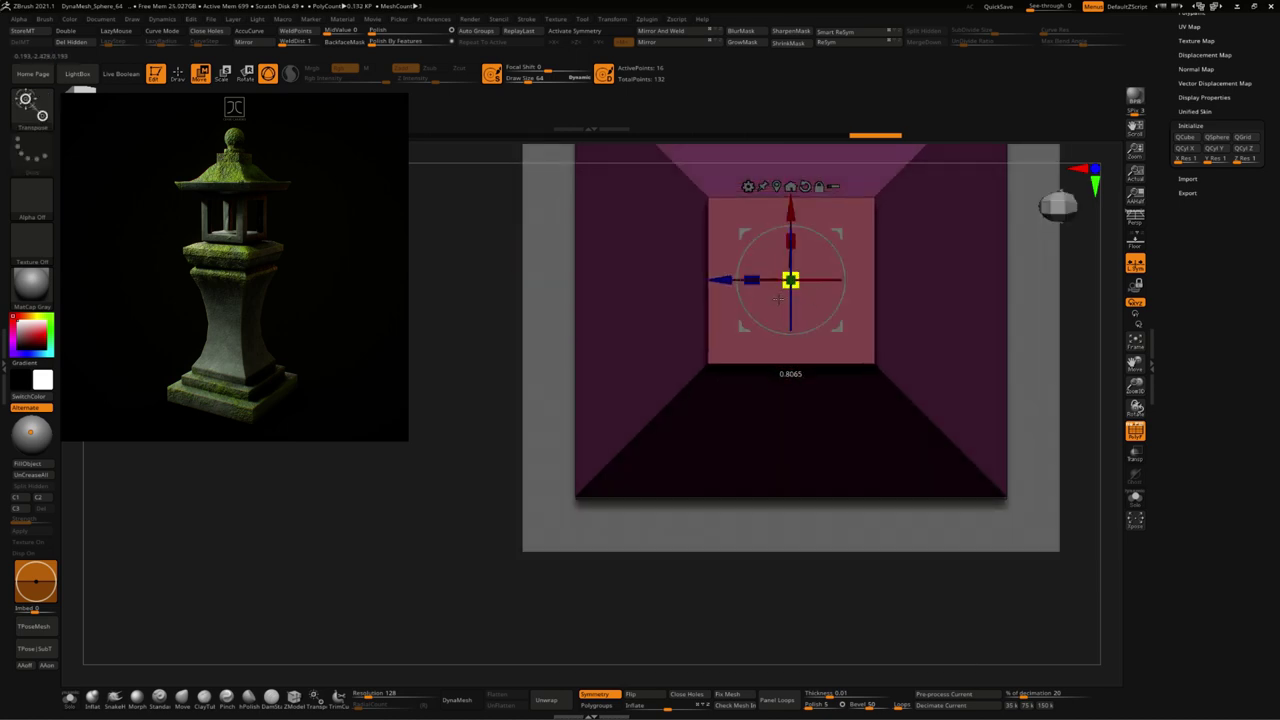
{"action": "left_click_drag", "start_coordinate": [398, 613], "coordinate": [826, 322], "text": "shift"}
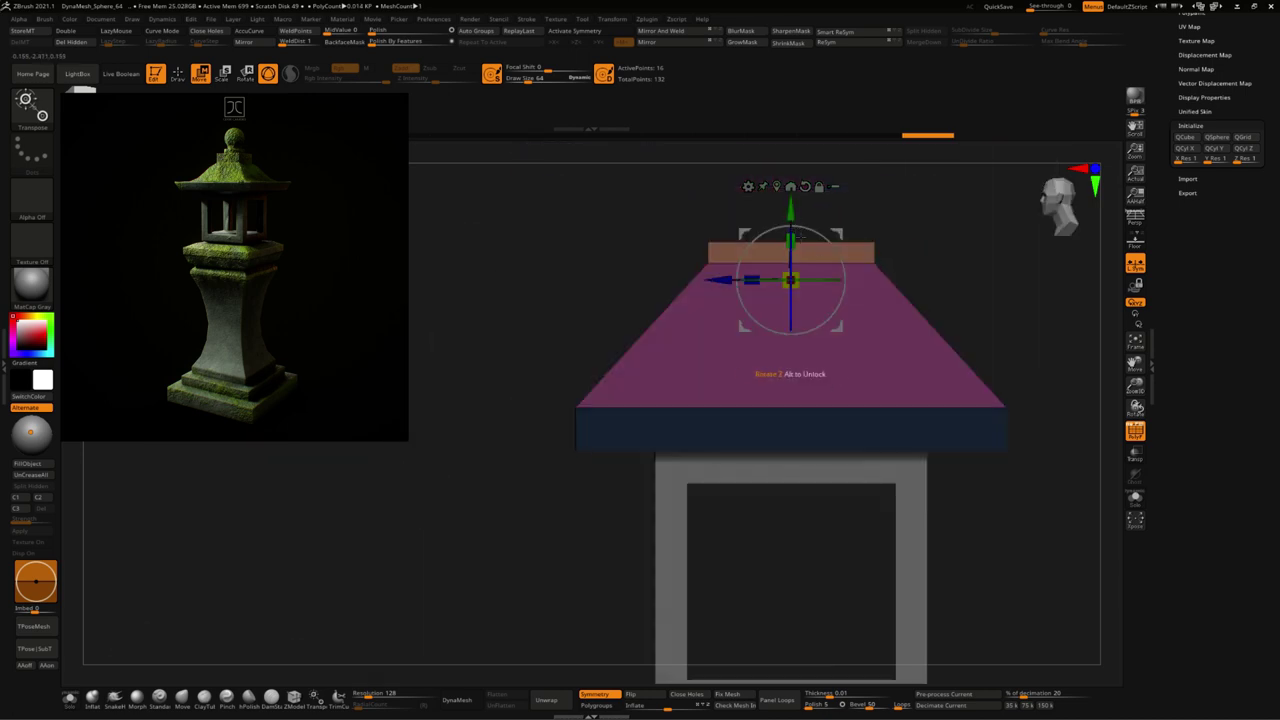
{"action": "left_click_drag", "start_coordinate": [800, 238], "coordinate": [812, 127]}
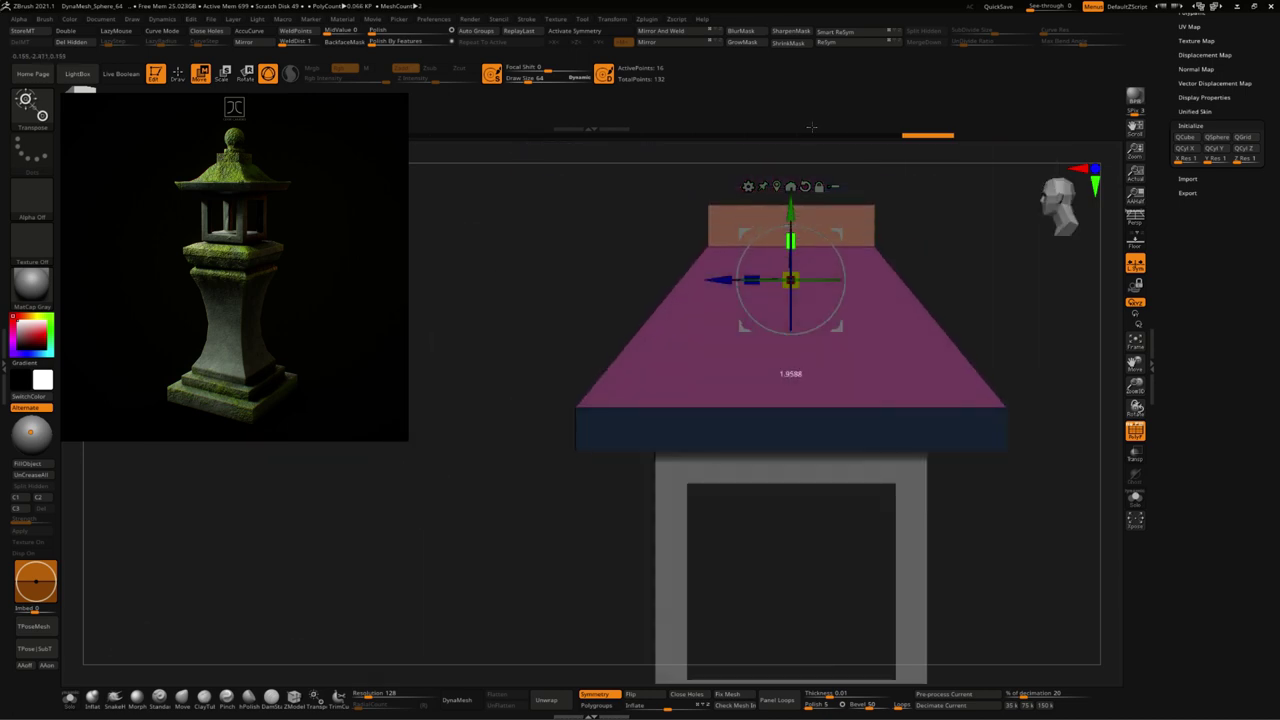
{"action": "left_click_drag", "start_coordinate": [790, 212], "coordinate": [798, 263]}
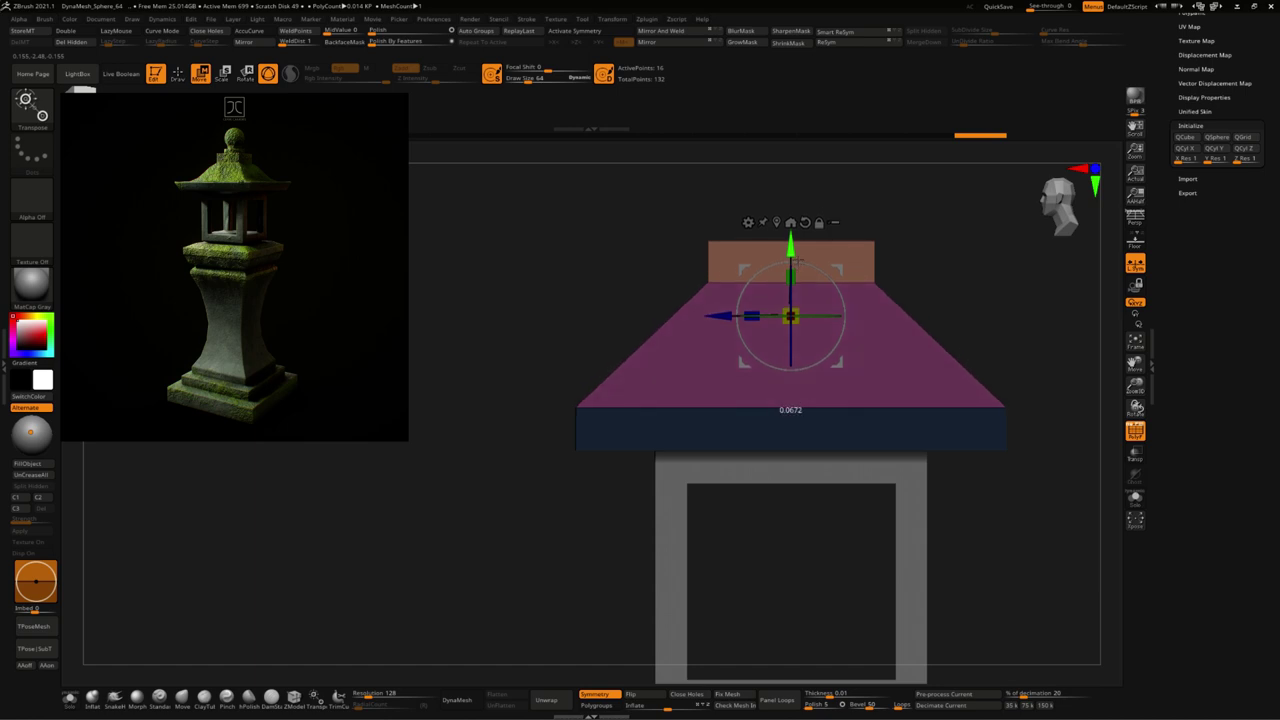
{"action": "left_click_drag", "start_coordinate": [953, 254], "coordinate": [870, 251], "text": "alt"}
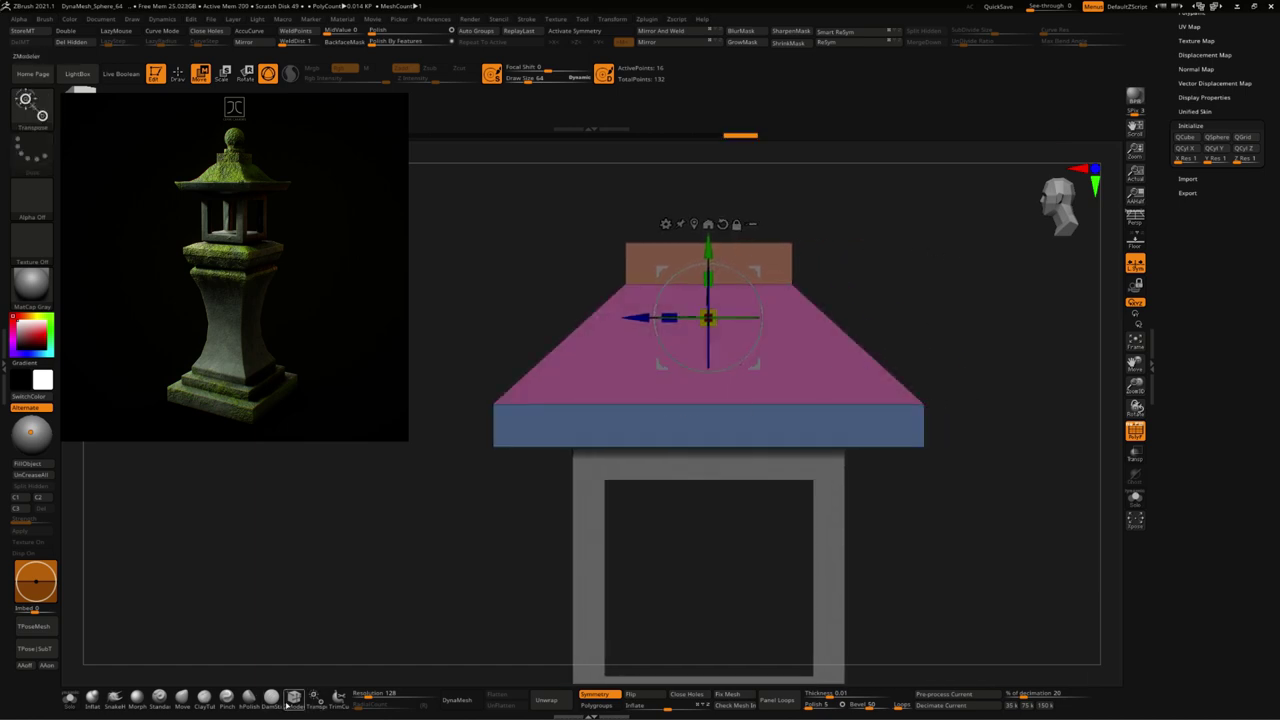
Step: Insert a single edge loop across the sloped roof with ZModeler Edge Insert
{"action": "left_click", "coordinate": [291, 699]}
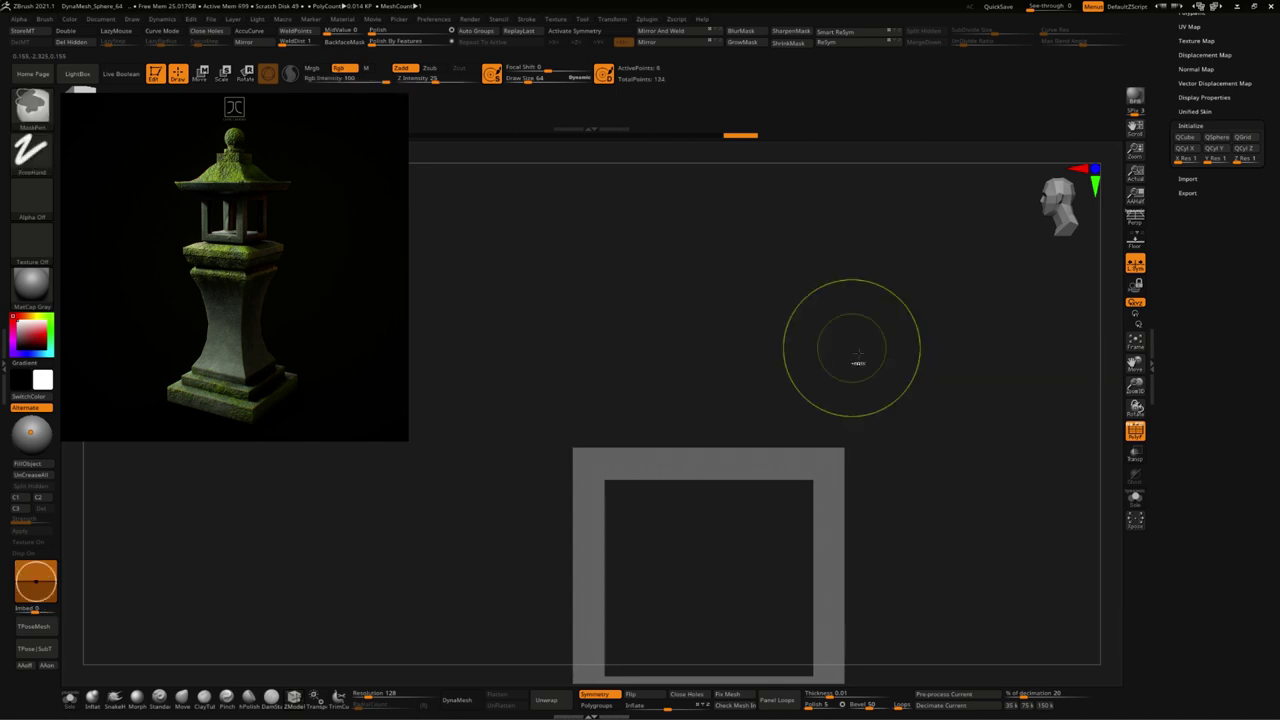
{"action": "key", "text": "space"}
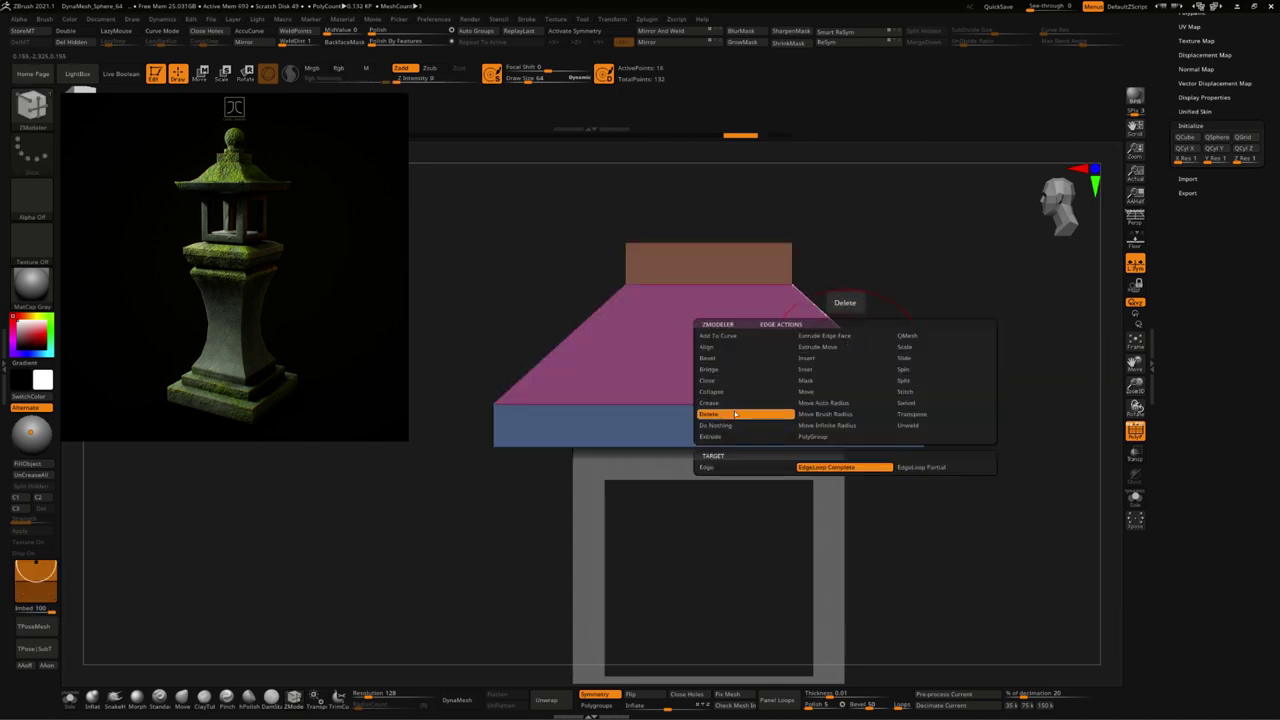
{"action": "left_click", "coordinate": [829, 357]}
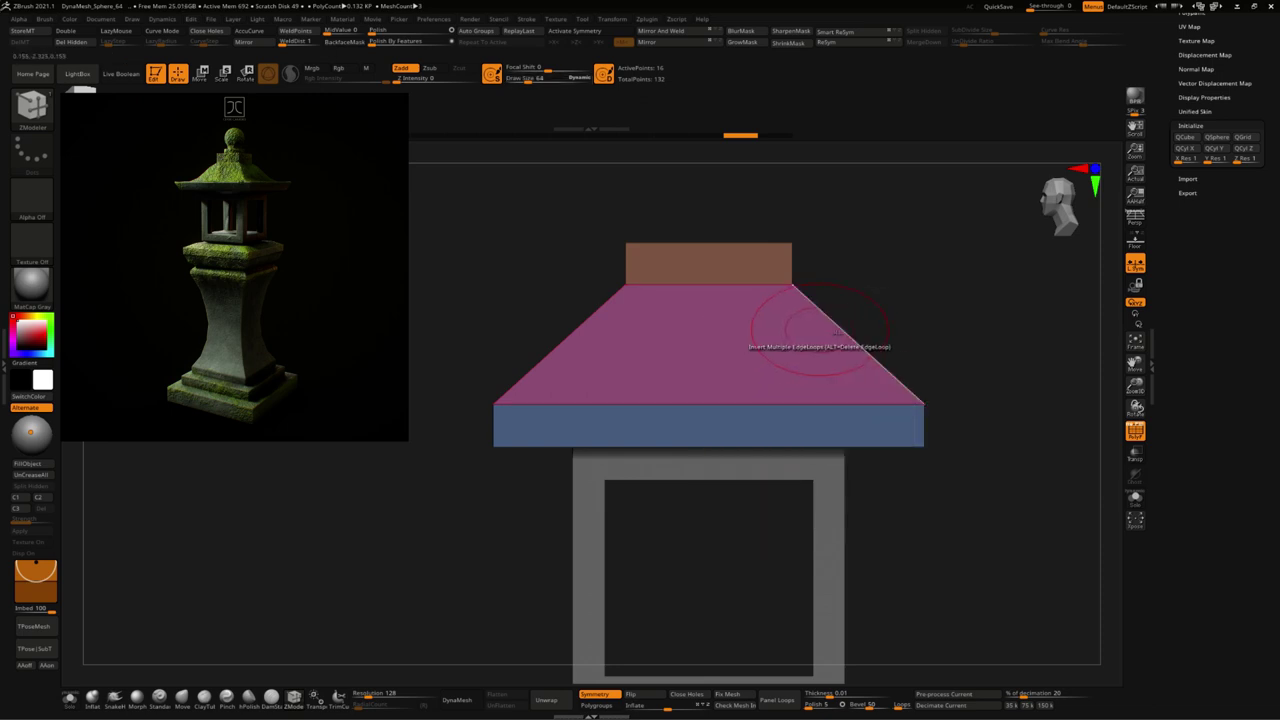
{"action": "key", "text": "space"}
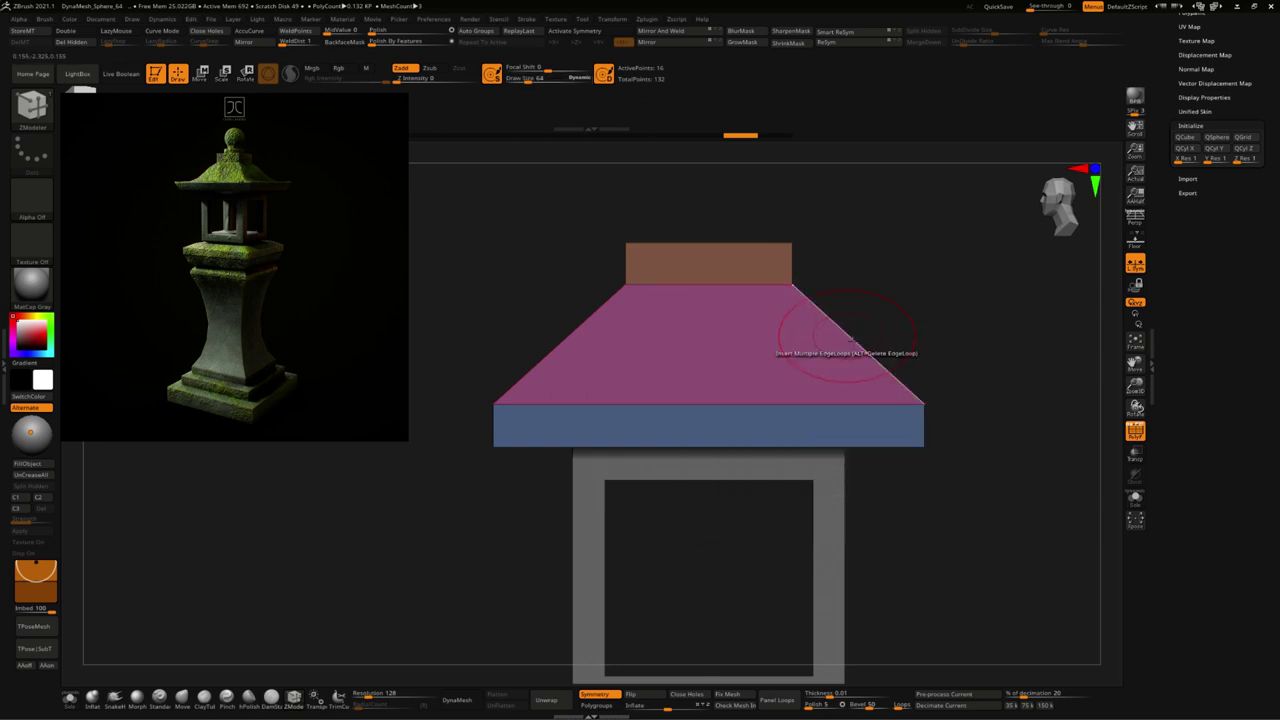
{"action": "left_click_drag", "start_coordinate": [852, 339], "coordinate": [866, 362]}
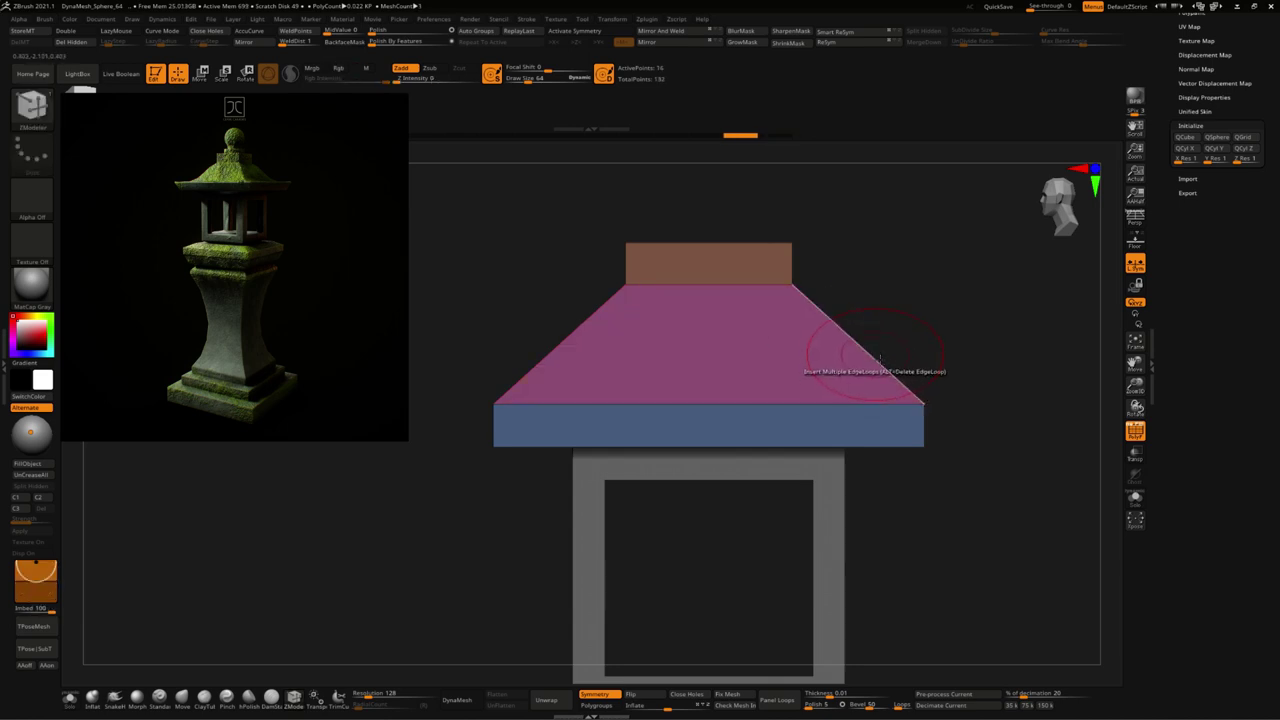
{"action": "key", "text": "ctrl+z"}
{"action": "key", "text": "space"}
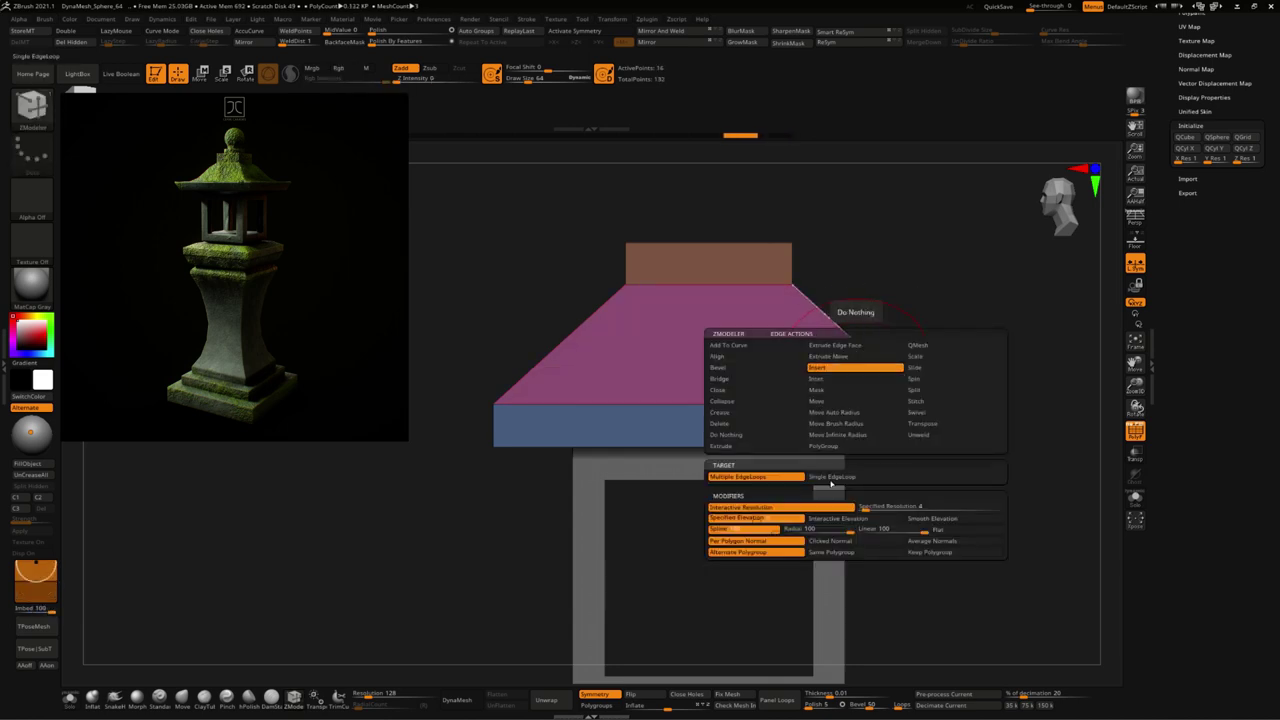
{"action": "left_click", "coordinate": [855, 481]}
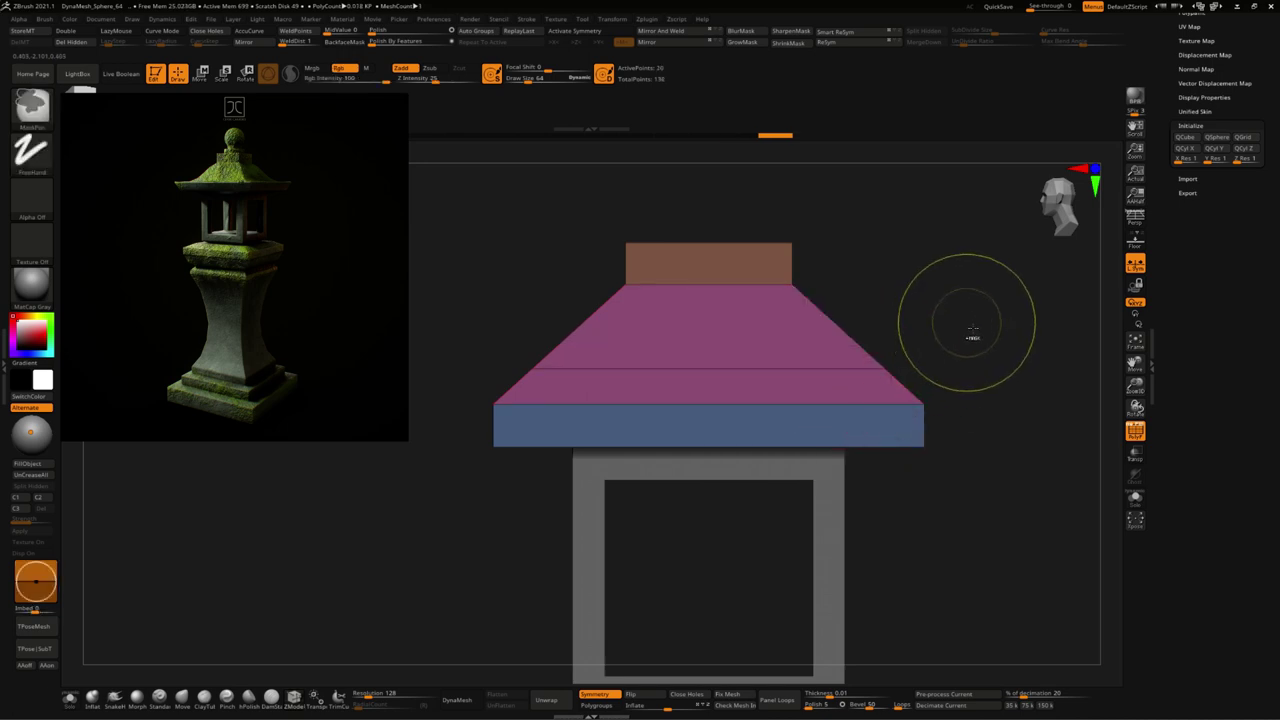
{"action": "key", "text": "ctrl+z"}
{"action": "left_click", "coordinate": [898, 378]}
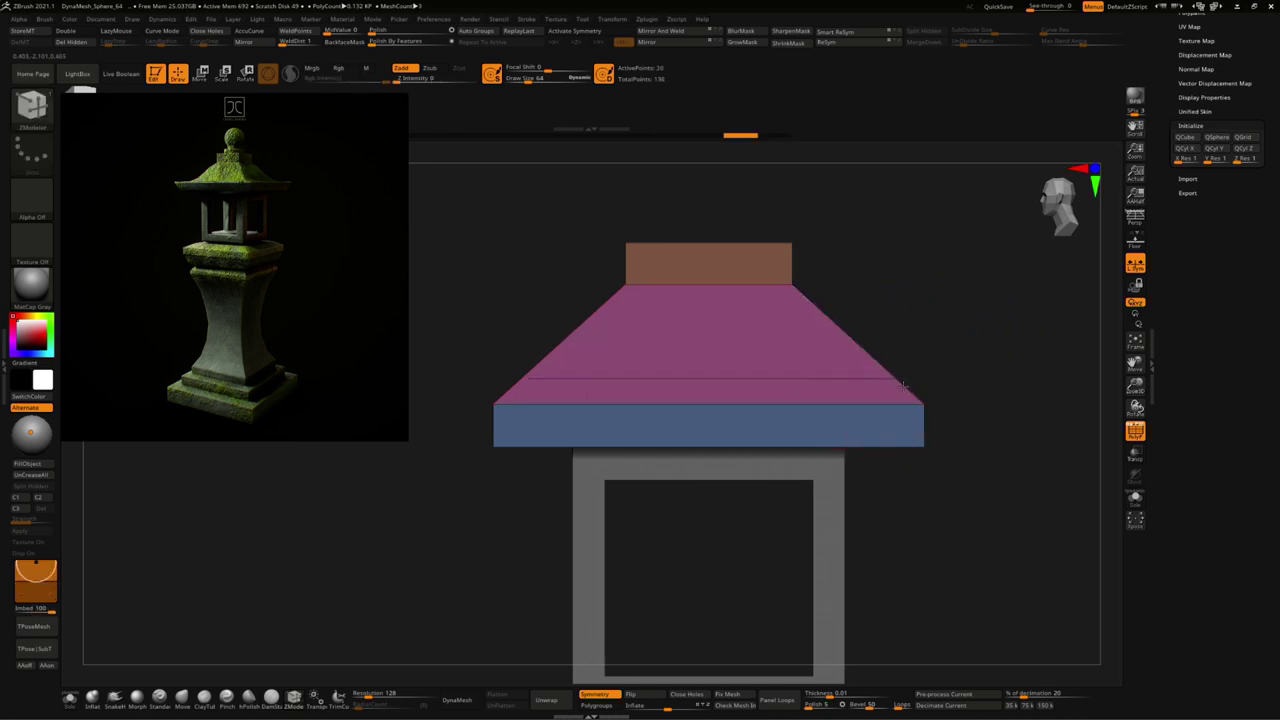
Step: Mask the roof's top block and lower slab, leaving the sloped section free, and lower it slightly
{"action": "left_click_drag", "start_coordinate": [991, 324], "coordinate": [406, 400], "text": "ctrl"}
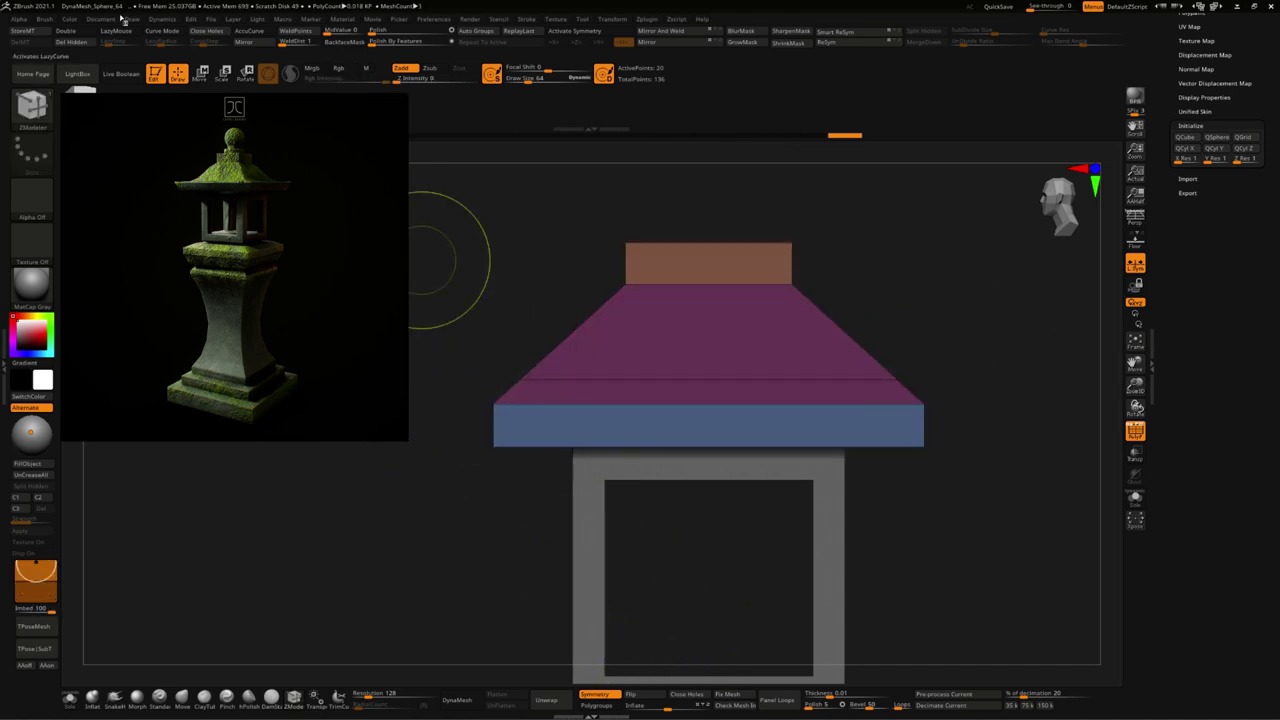
{"action": "left_click", "coordinate": [200, 73]}
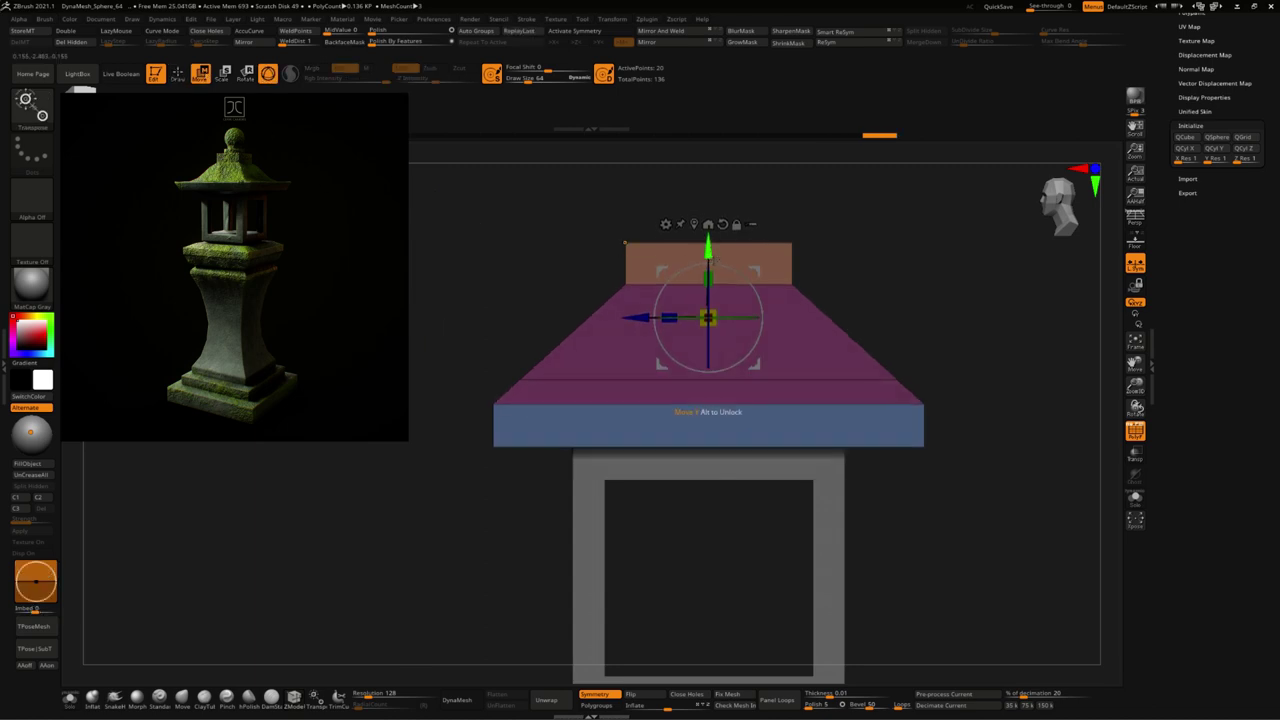
{"action": "left_click", "coordinate": [624, 242], "text": "ctrl"}
{"action": "left_click_drag", "start_coordinate": [707, 250], "coordinate": [707, 271]}
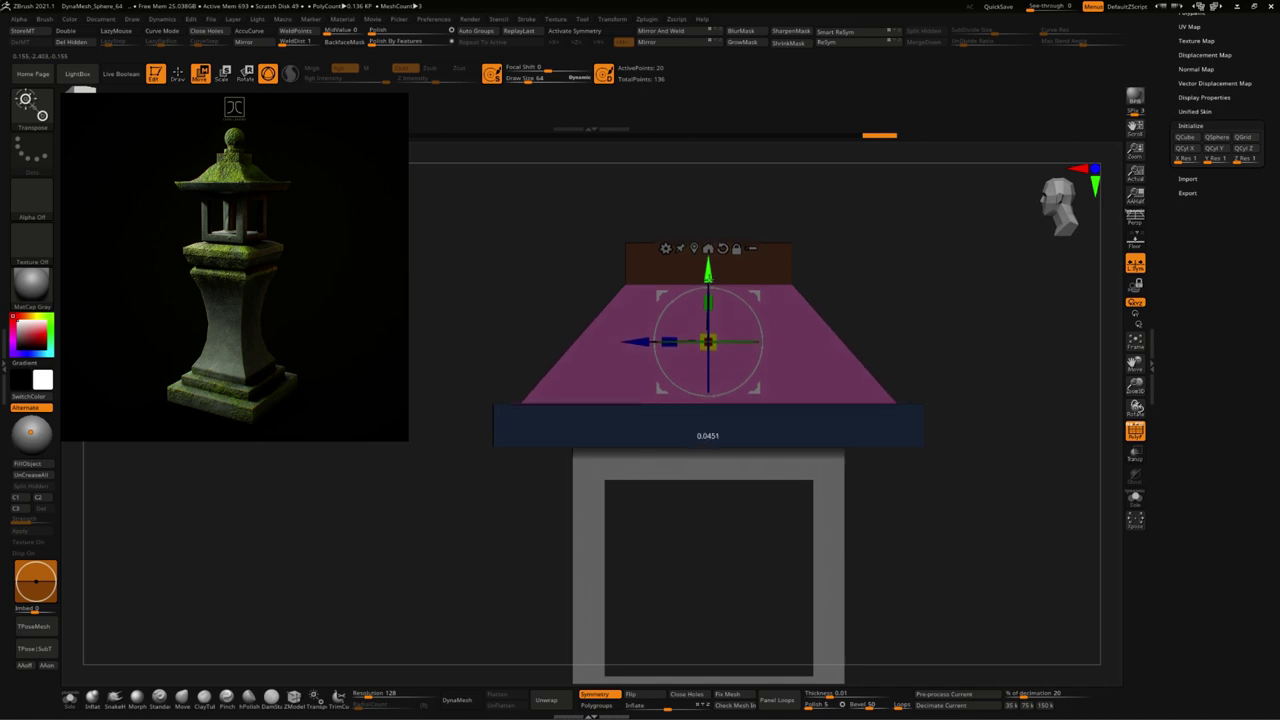
Step: Clear the mask and pick the roof's underside polygons with a ZModeler transform action
{"action": "left_click_drag", "start_coordinate": [960, 420], "coordinate": [980, 430], "text": "ctrl"}
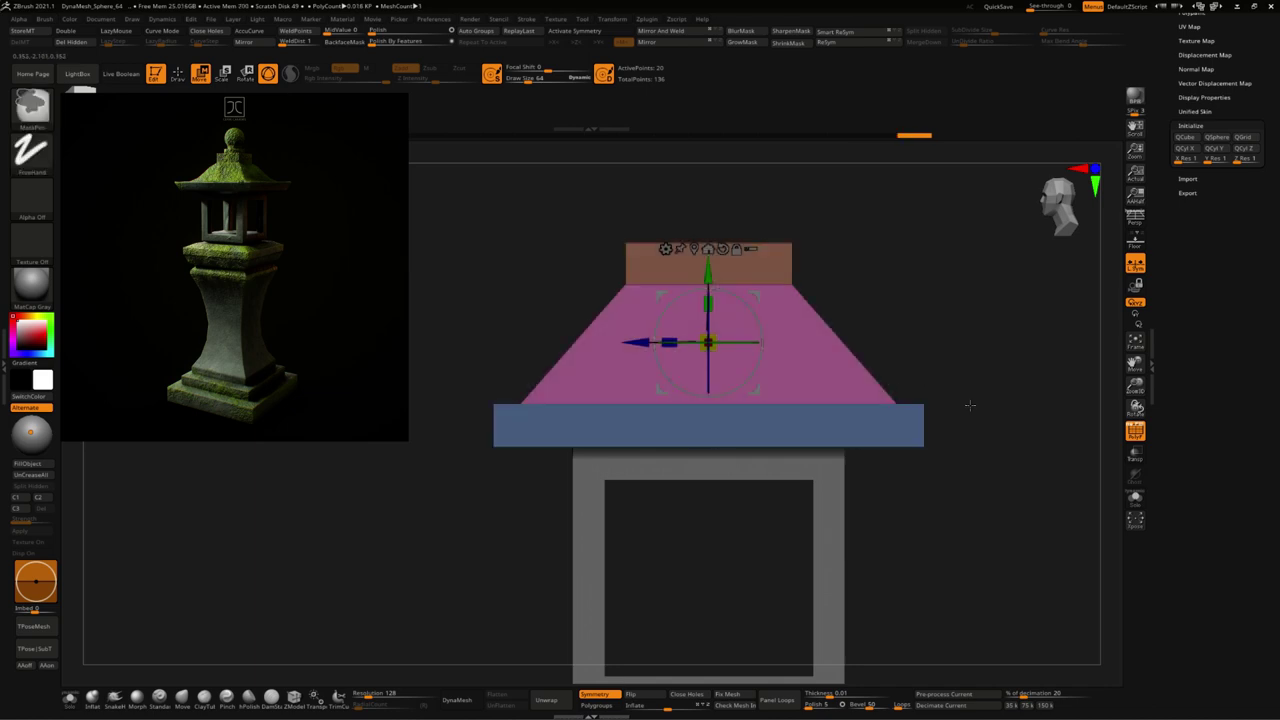
{"action": "mouse_move", "coordinate": [978, 497]}
{"action": "left_mouse_down", "text": "alt"}
{"action": "mouse_move", "coordinate": [998, 457]}
{"action": "mouse_move", "coordinate": [904, 333]}
{"action": "left_mouse_up", "text": "alt"}
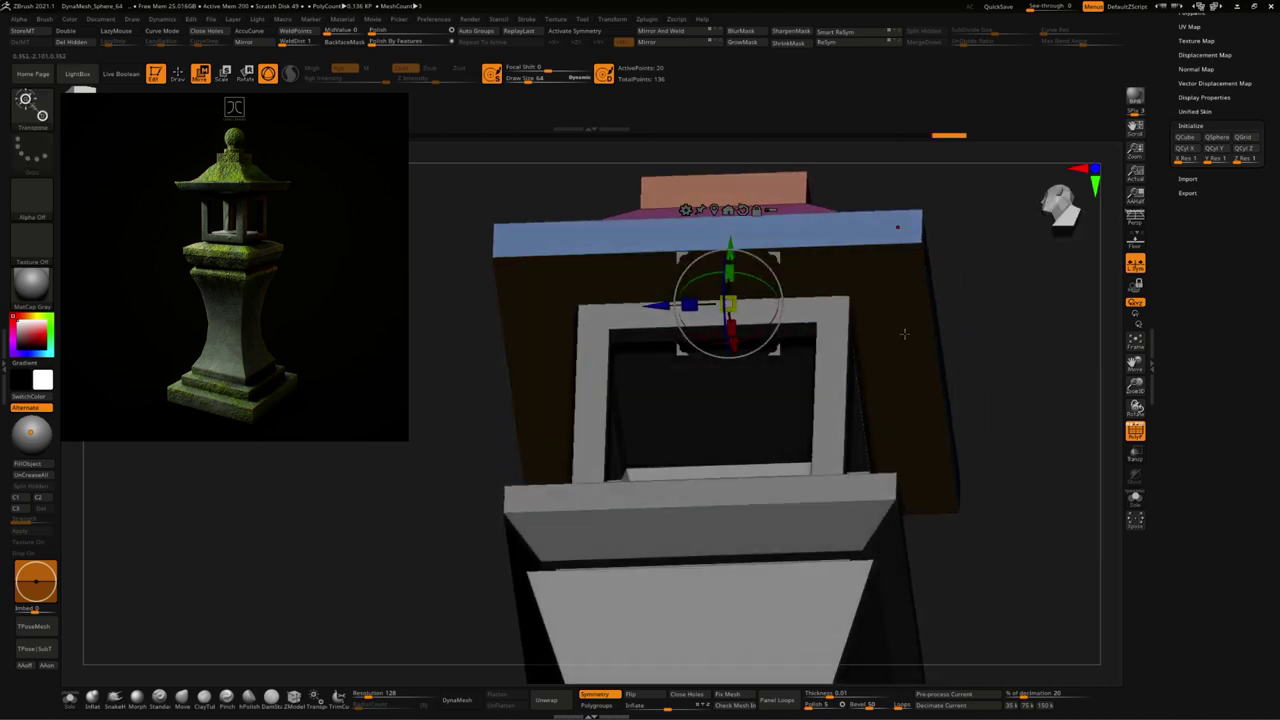
{"action": "left_click", "coordinate": [294, 697]}
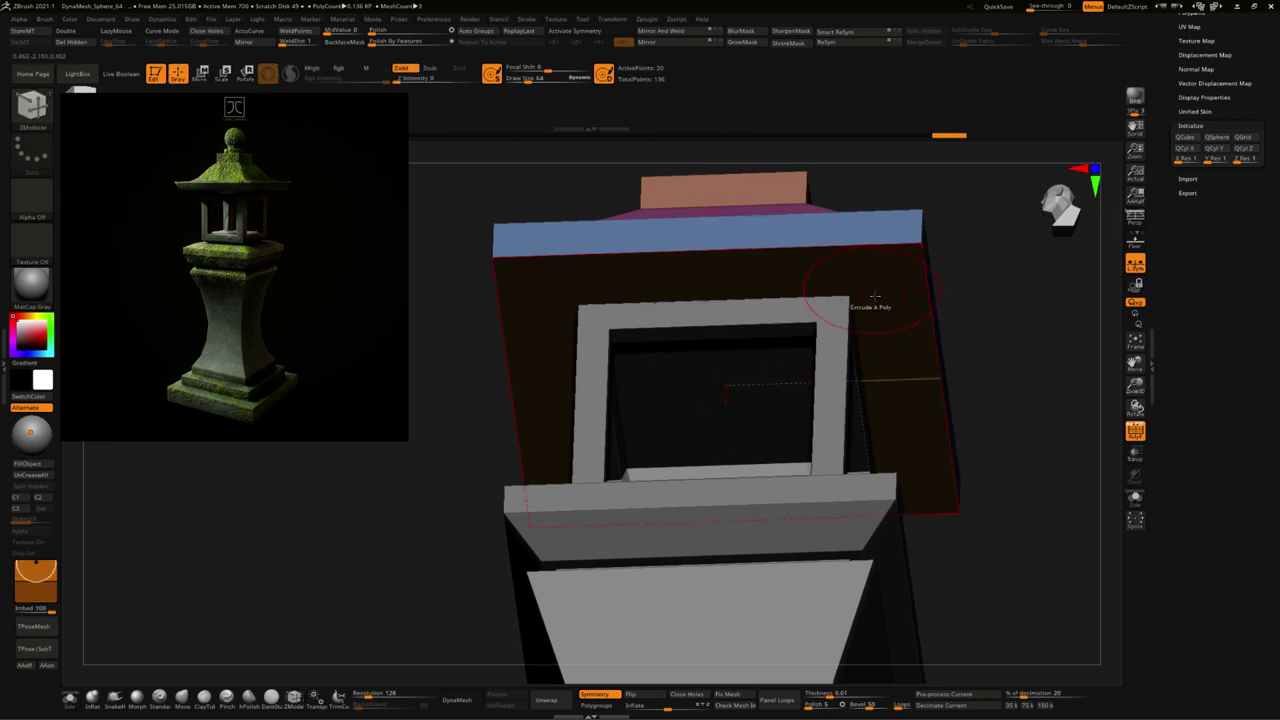
{"action": "key", "text": "space"}
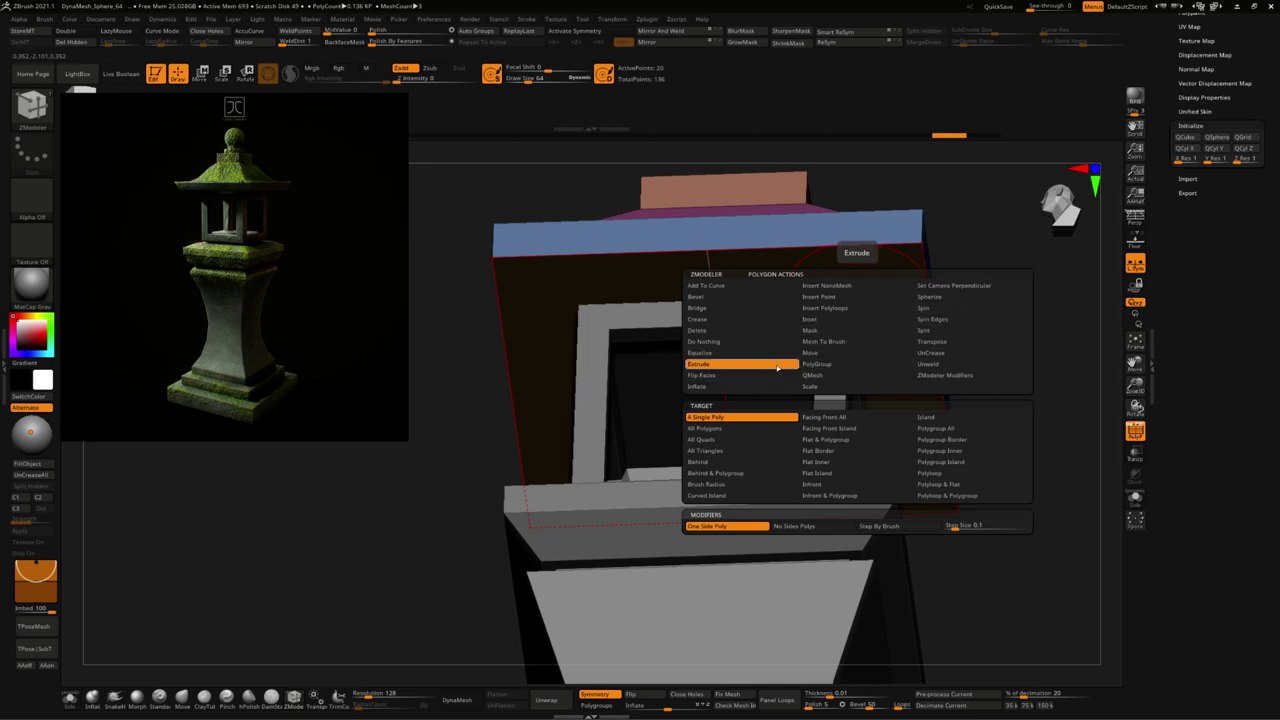
{"action": "left_click", "coordinate": [948, 348]}
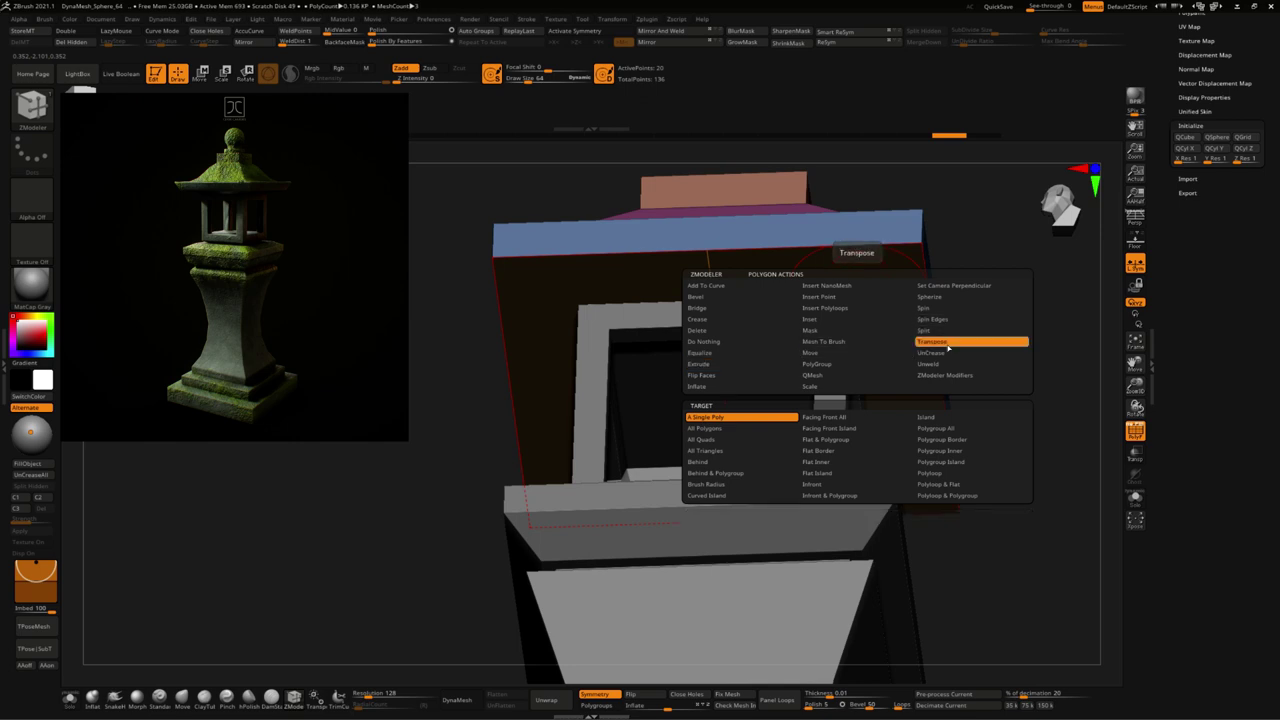
{"action": "left_click", "coordinate": [804, 370]}
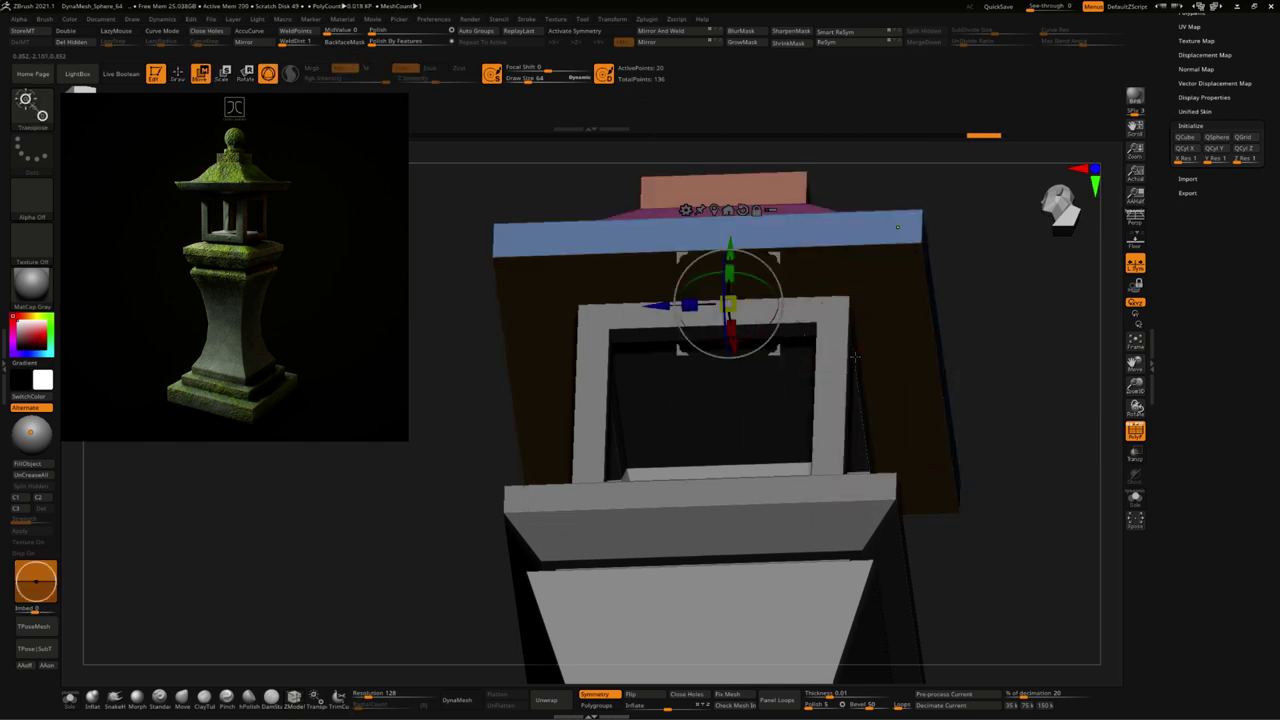
{"action": "left_click", "coordinate": [178, 74]}
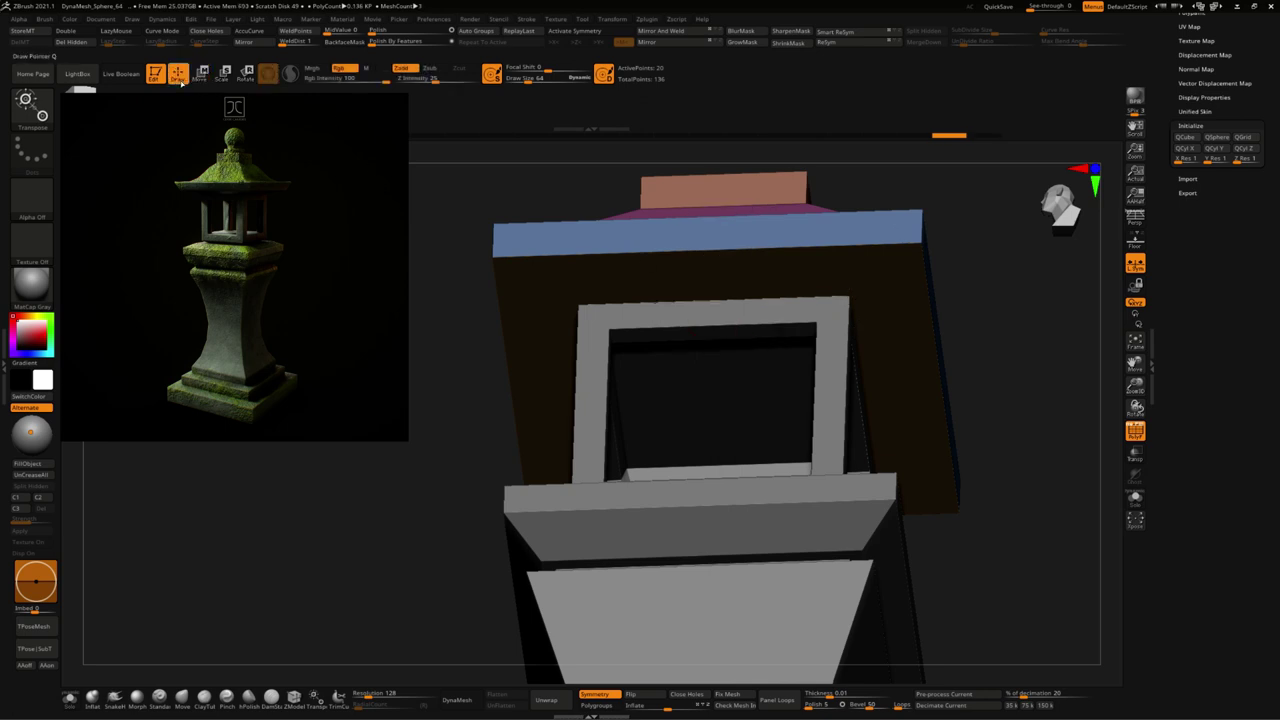
Step: Inset a poly loop on the roof underside, then delete that surplus loop
{"action": "right_click", "coordinate": [848, 288]}
{"action": "left_click", "coordinate": [808, 306]}
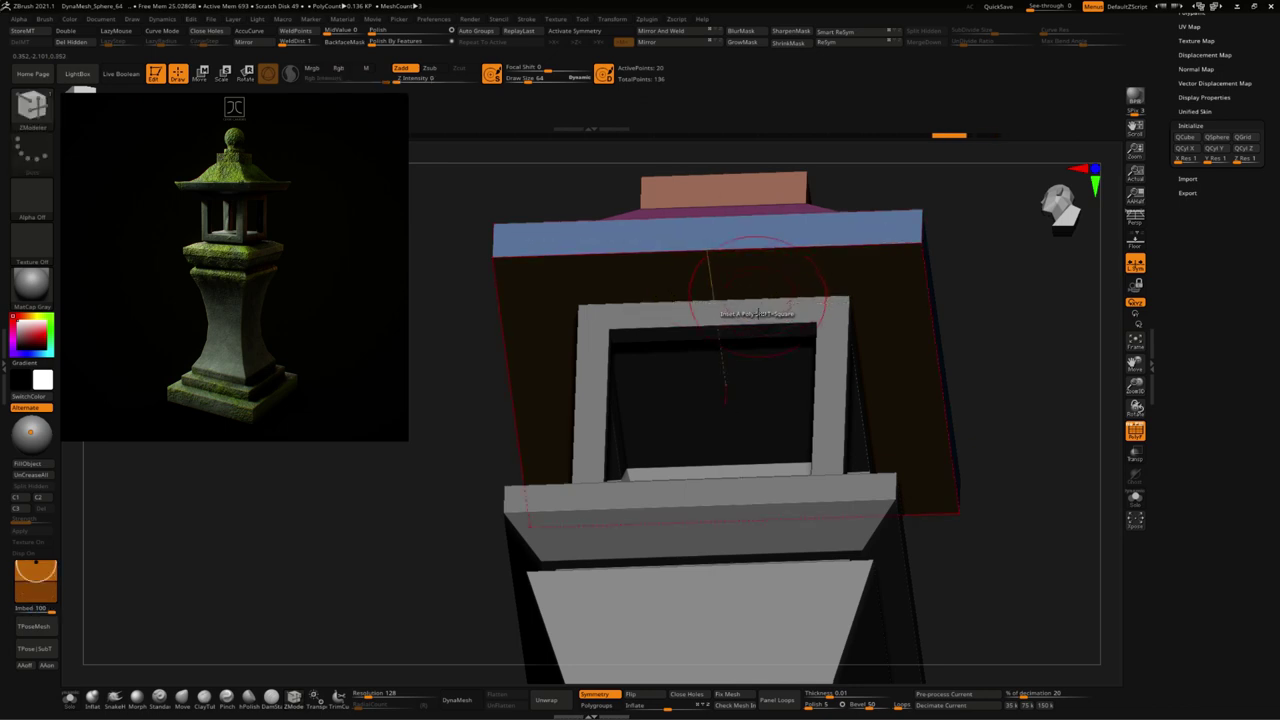
{"action": "left_click_drag", "start_coordinate": [678, 334], "coordinate": [670, 351]}
{"action": "key", "text": "space"}
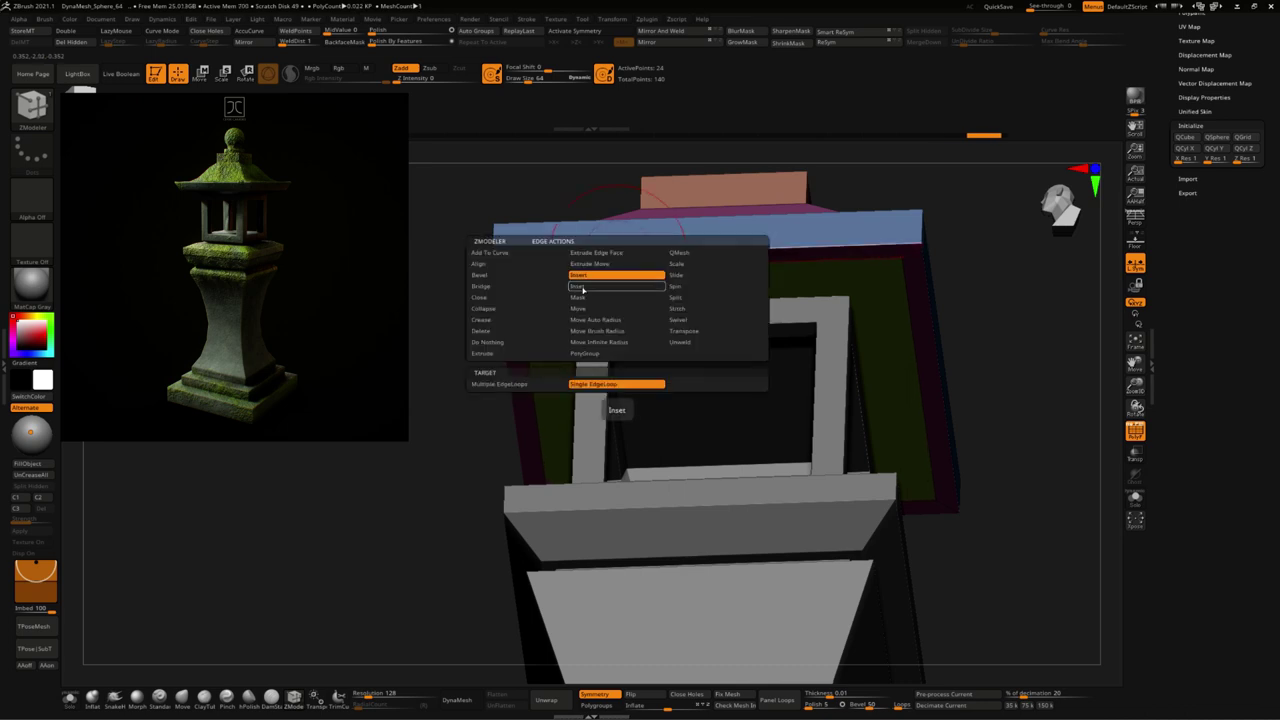
{"action": "left_click", "coordinate": [502, 332]}
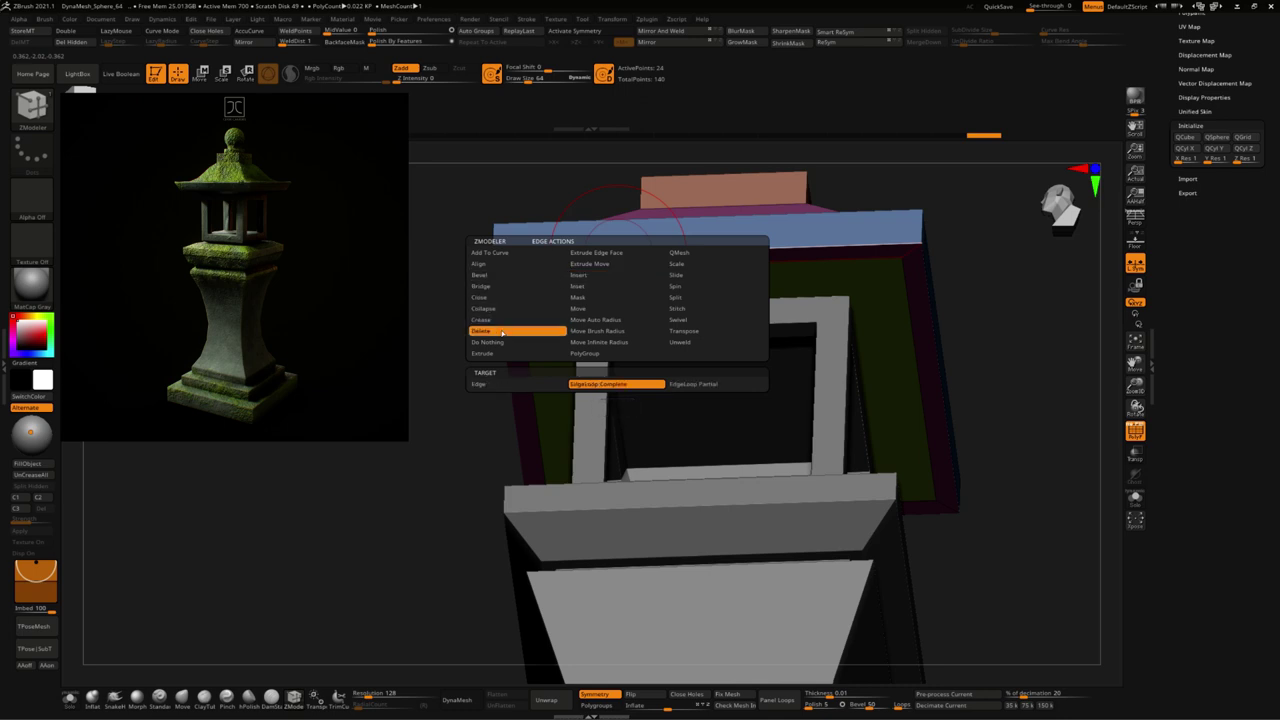
{"action": "left_click", "coordinate": [764, 263]}
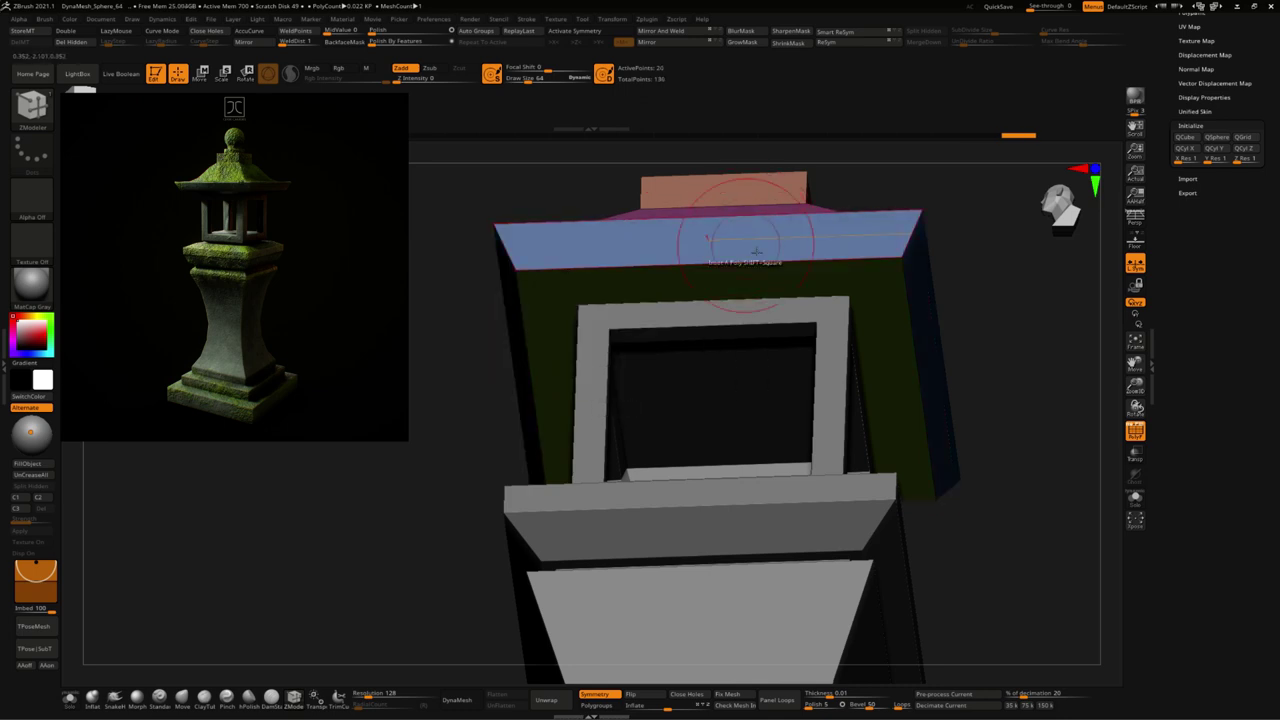
{"action": "mouse_move", "coordinate": [1000, 280]}
{"action": "left_mouse_down"}
{"action": "mouse_move", "coordinate": [1037, 297]}
{"action": "mouse_move", "coordinate": [980, 337]}
{"action": "mouse_move", "coordinate": [976, 403]}
{"action": "mouse_move", "coordinate": [983, 394]}
{"action": "left_mouse_up"}
Step: Switch between the Move and ZModeler brushes and reframe the view on the roof
{"action": "key", "text": "b"}
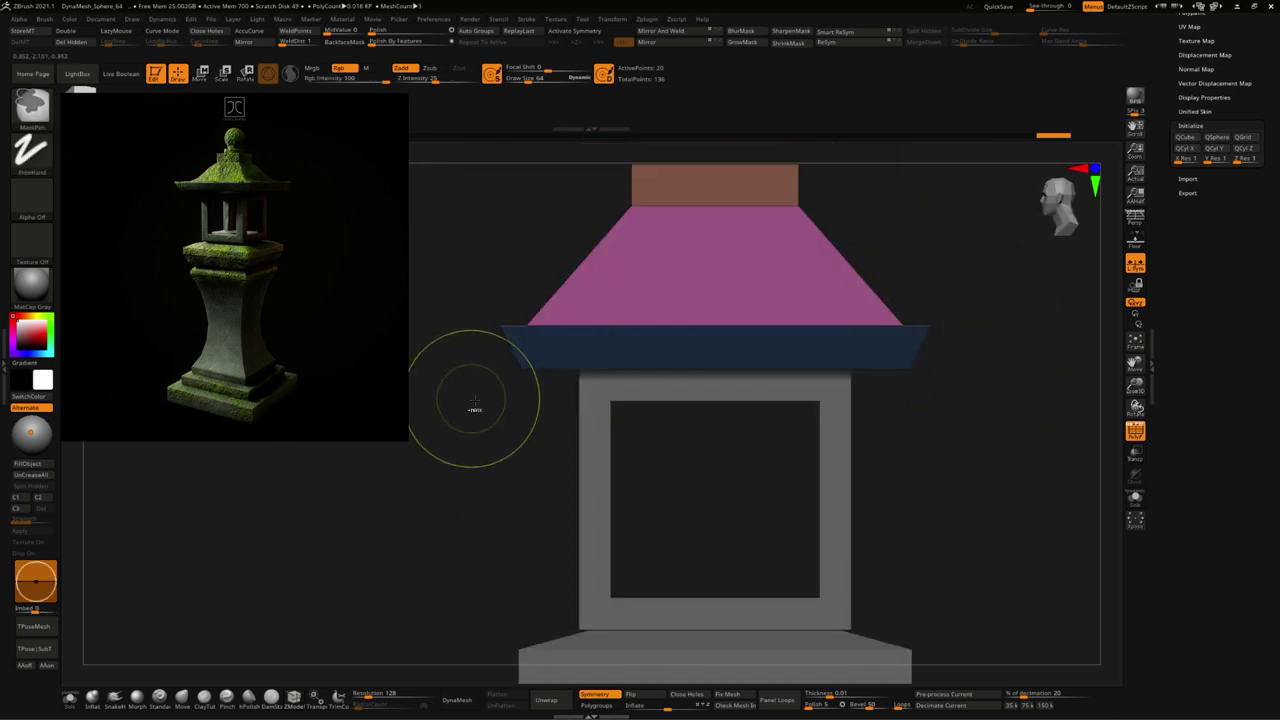
{"action": "key", "text": "z"}
{"action": "key", "text": "m"}
{"action": "left_click_drag", "start_coordinate": [500, 300], "coordinate": [490, 507], "text": "shift"}
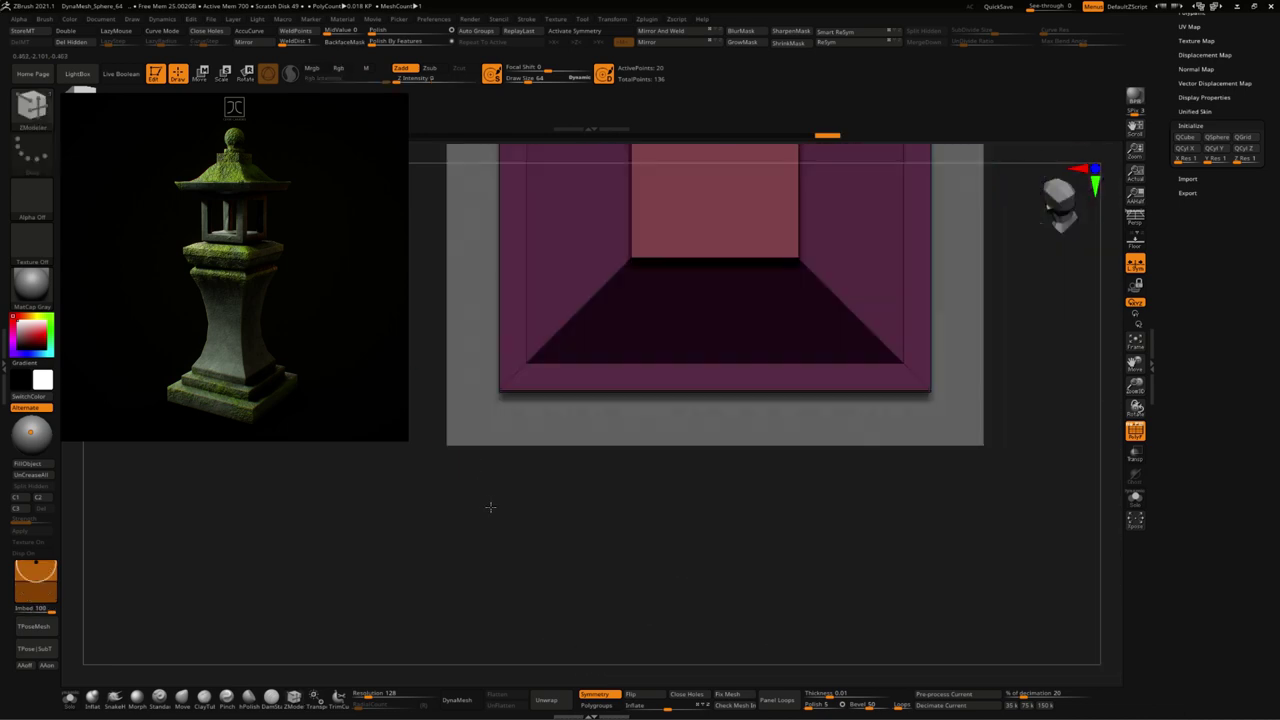
{"action": "key", "text": "b"}
{"action": "key", "text": "m"}
{"action": "key", "text": "v"}
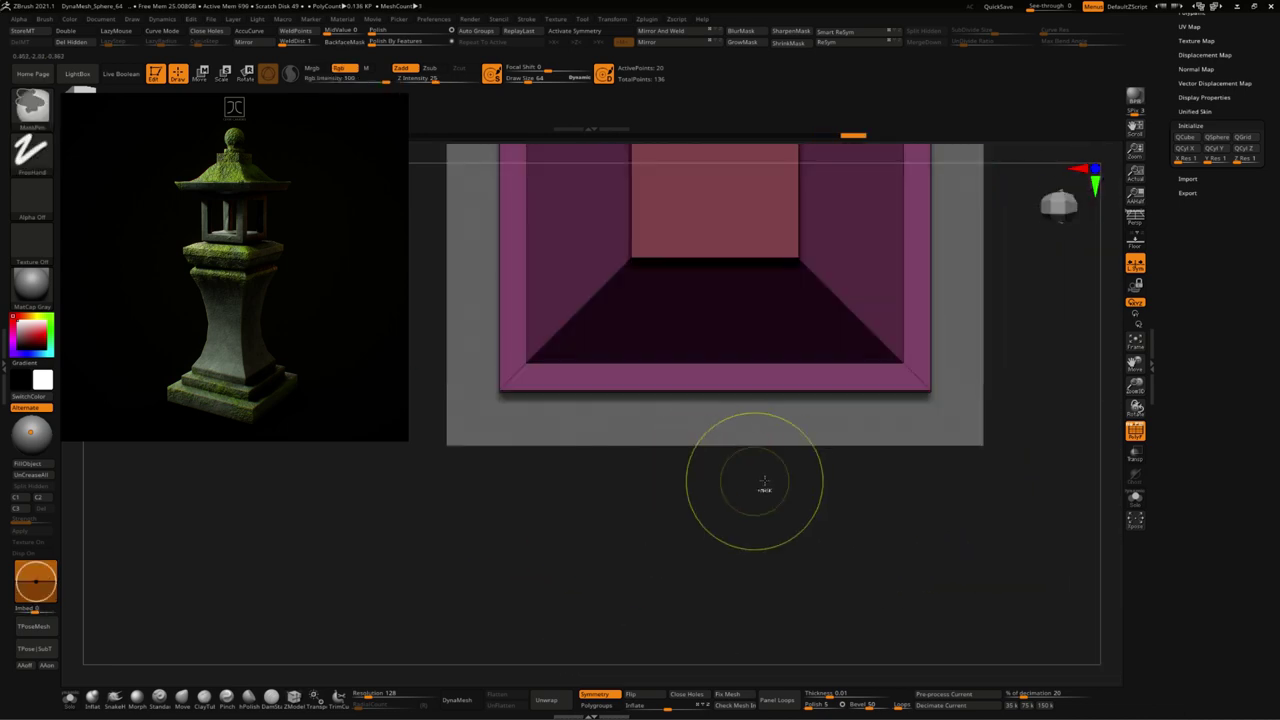
{"action": "left_click_drag", "start_coordinate": [764, 487], "coordinate": [671, 394], "text": "alt"}
{"action": "key", "text": "b"}
{"action": "key", "text": "z"}
{"action": "key", "text": "m"}
{"action": "left_click_drag", "start_coordinate": [1060, 320], "coordinate": [1061, 362], "text": "alt"}
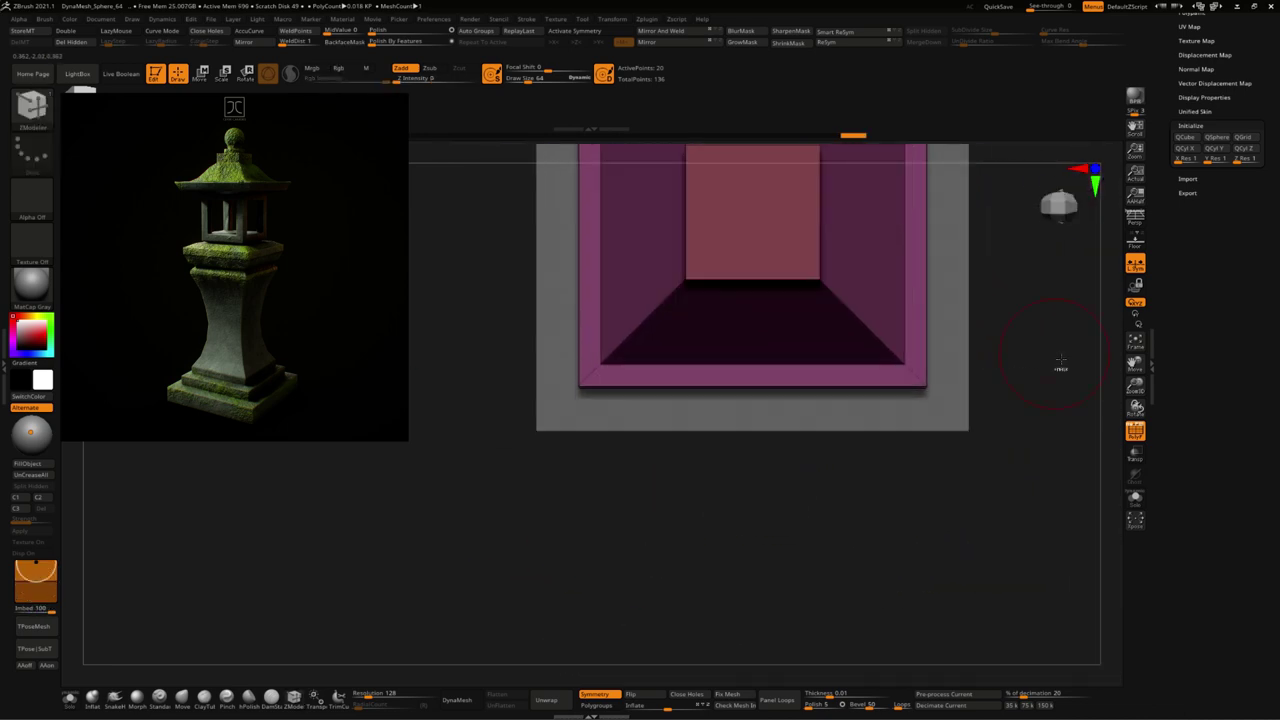
{"action": "left_click_drag", "start_coordinate": [951, 288], "coordinate": [241, 86], "text": "alt"}
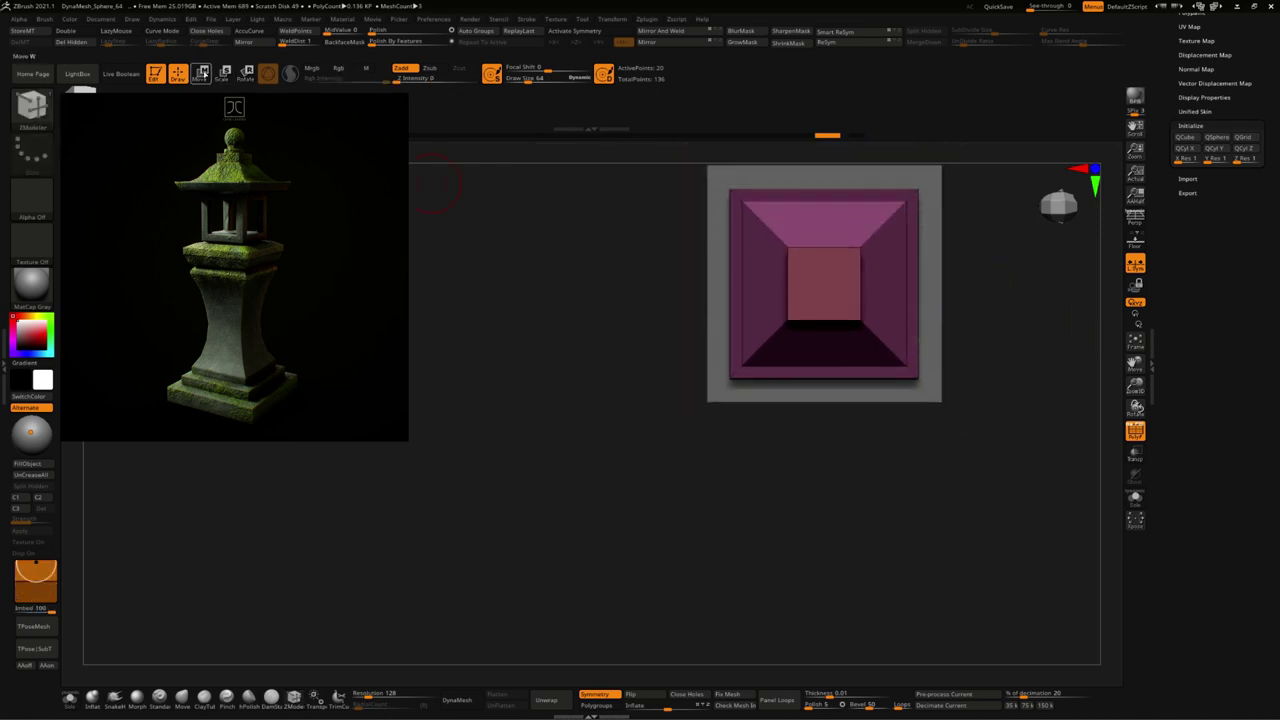
Step: Mask part of the roof piece, then zoom out to see the whole lantern
{"action": "left_click", "coordinate": [200, 72]}
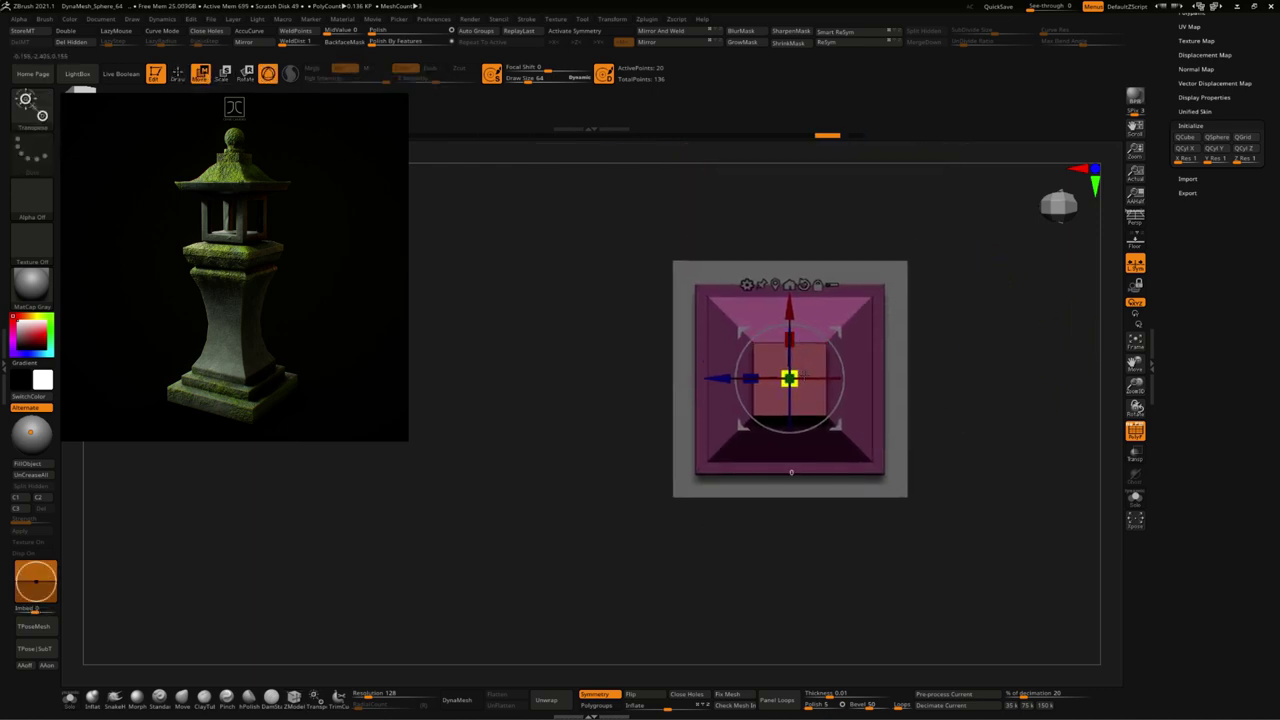
{"action": "key", "text": "ctrl"}
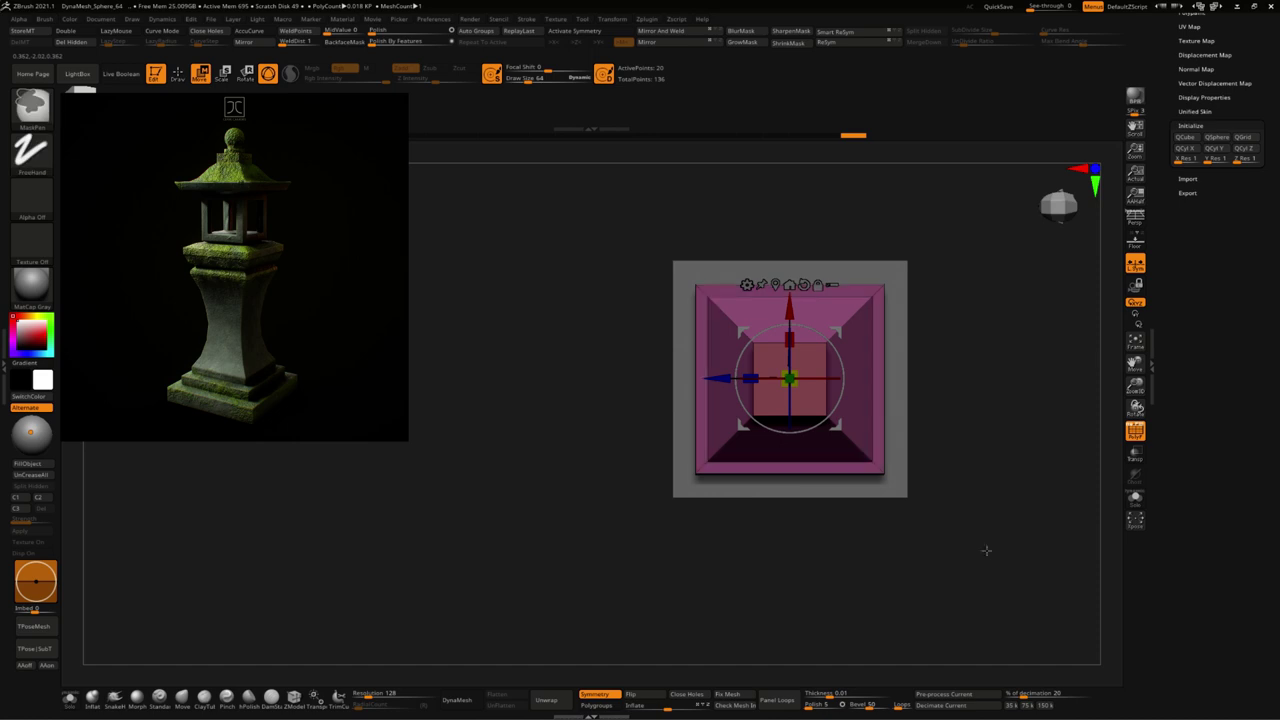
{"action": "left_click_drag", "start_coordinate": [972, 542], "coordinate": [714, 261], "text": "ctrl"}
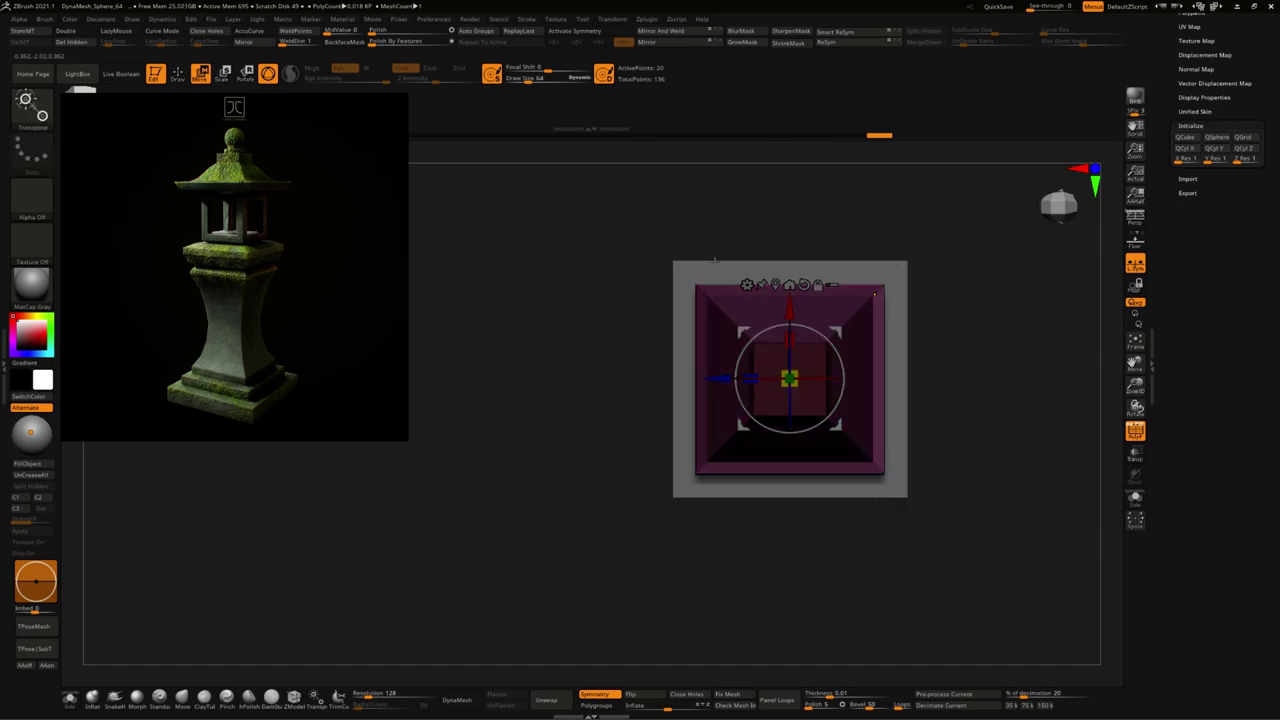
{"action": "left_click_drag", "start_coordinate": [636, 252], "coordinate": [702, 500], "text": "ctrl"}
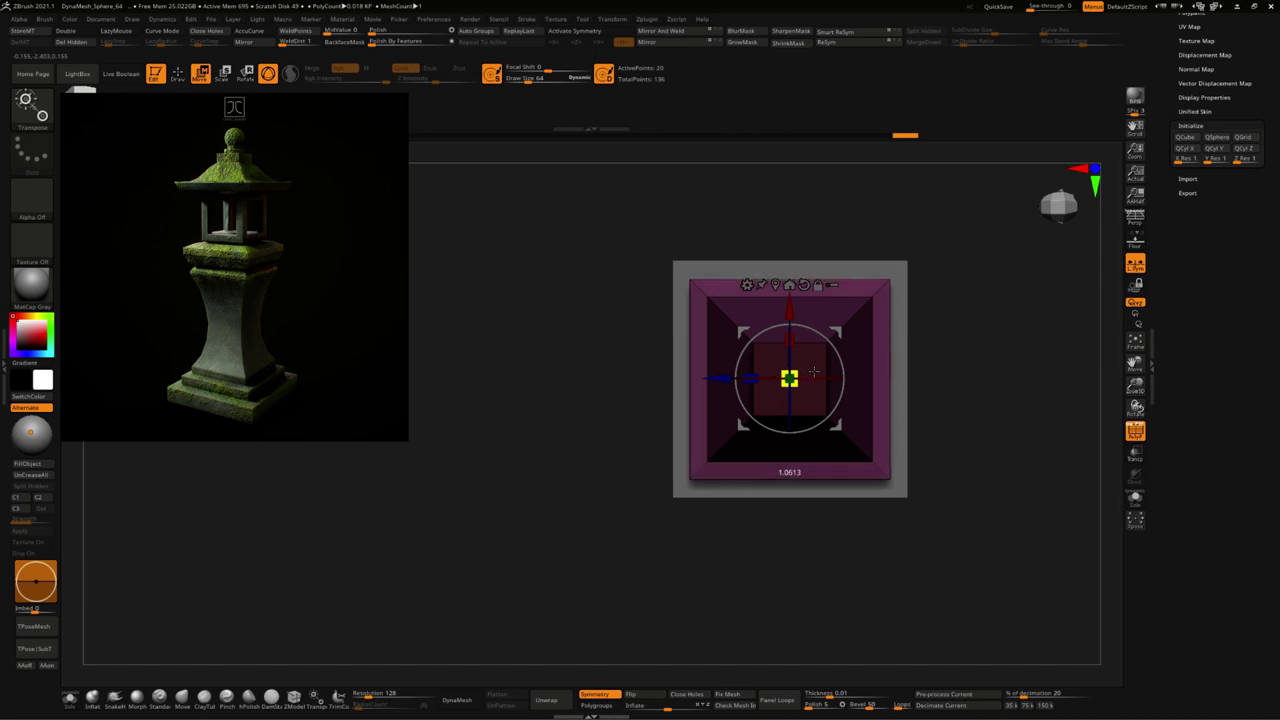
{"action": "mouse_move", "coordinate": [915, 425]}
{"action": "left_mouse_down"}
{"action": "mouse_move", "coordinate": [934, 447]}
{"action": "mouse_move", "coordinate": [920, 409]}
{"action": "mouse_move", "coordinate": [745, 452]}
{"action": "mouse_move", "coordinate": [871, 451]}
{"action": "mouse_move", "coordinate": [926, 380]}
{"action": "mouse_move", "coordinate": [905, 400]}
{"action": "mouse_move", "coordinate": [882, 328]}
{"action": "left_mouse_up"}
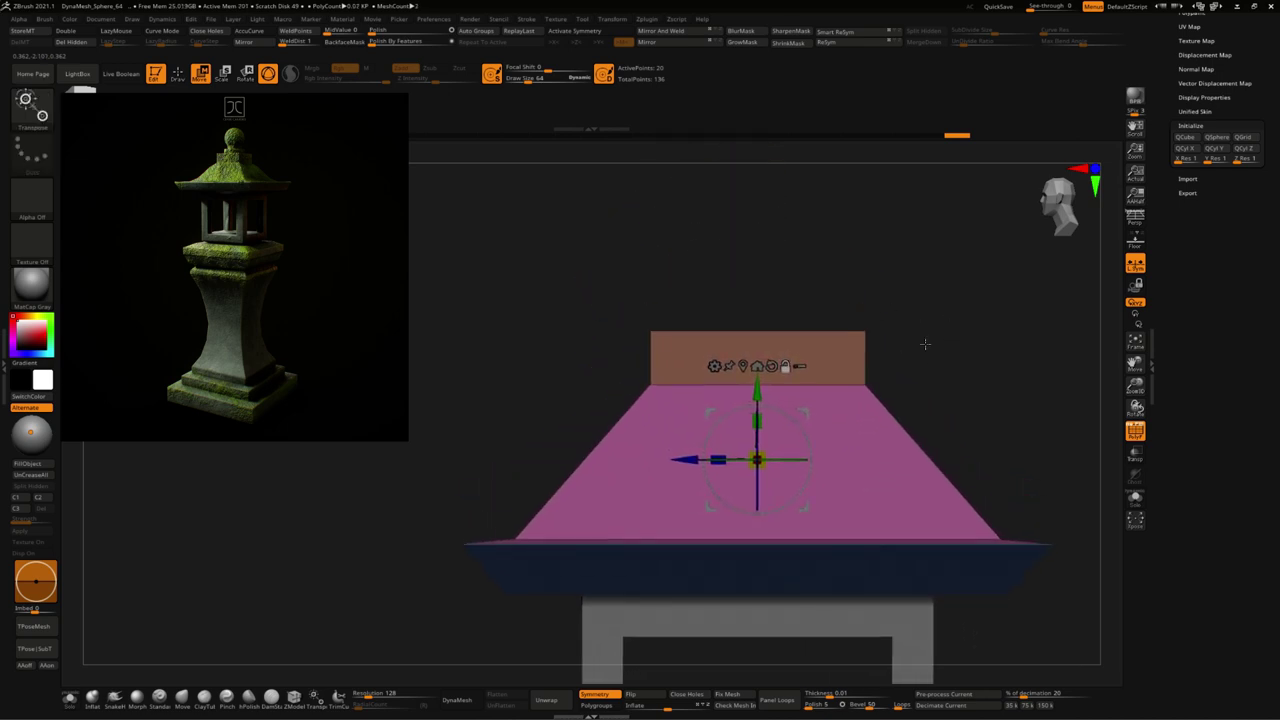
{"action": "left_click_drag", "start_coordinate": [934, 246], "coordinate": [955, 406], "text": "alt"}
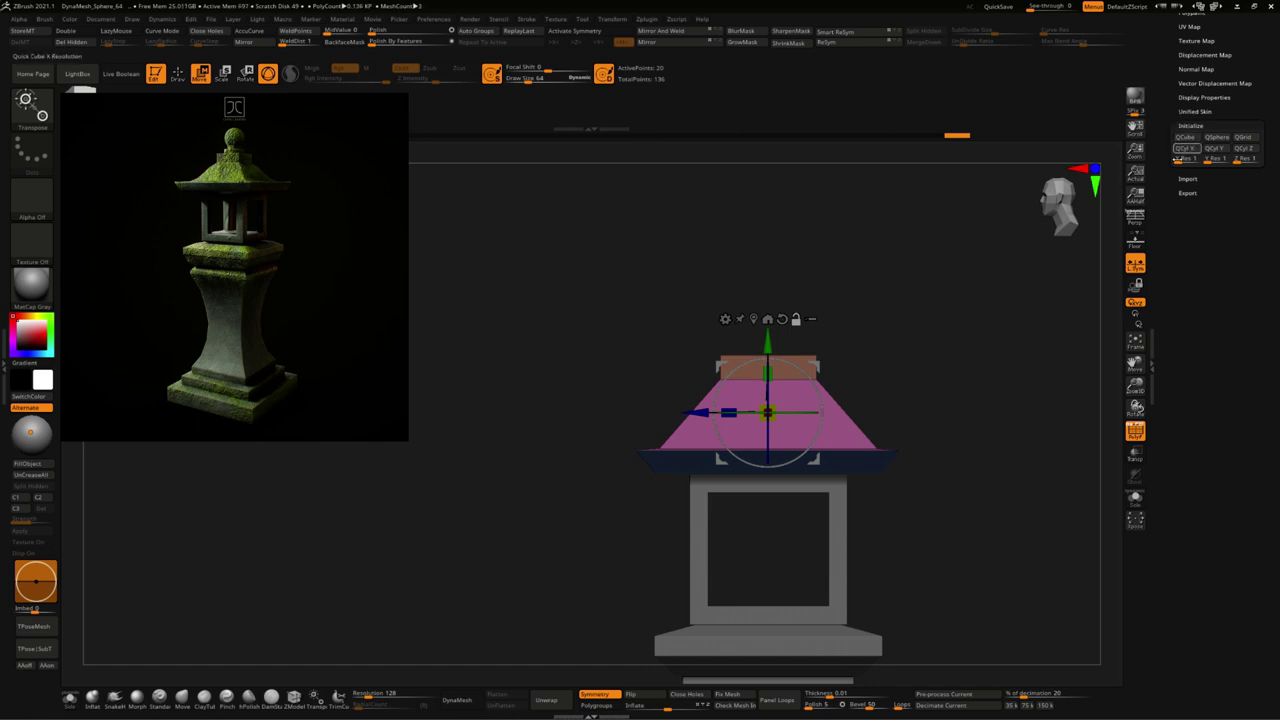
Step: Add a new QCube subtool and accept Dynamic Subdiv to get a faceted sphere
{"action": "key", "text": "ctrl+shift"}
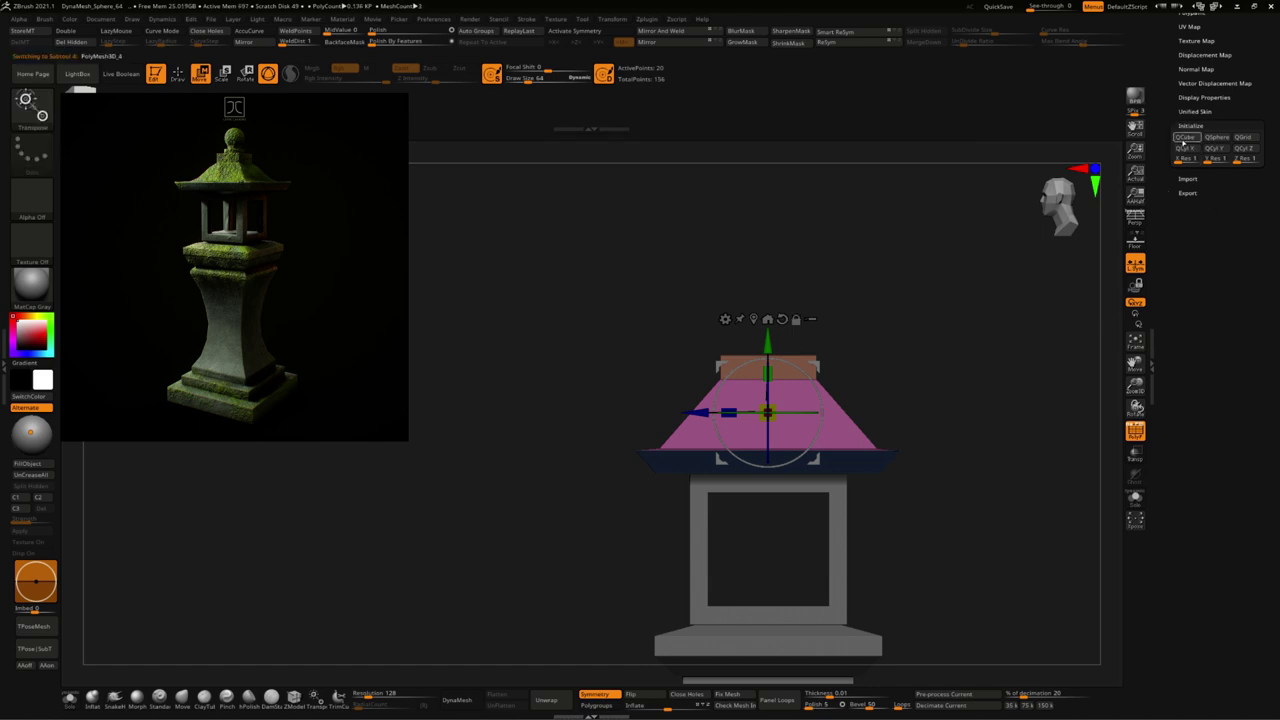
{"action": "left_click", "coordinate": [1217, 138]}
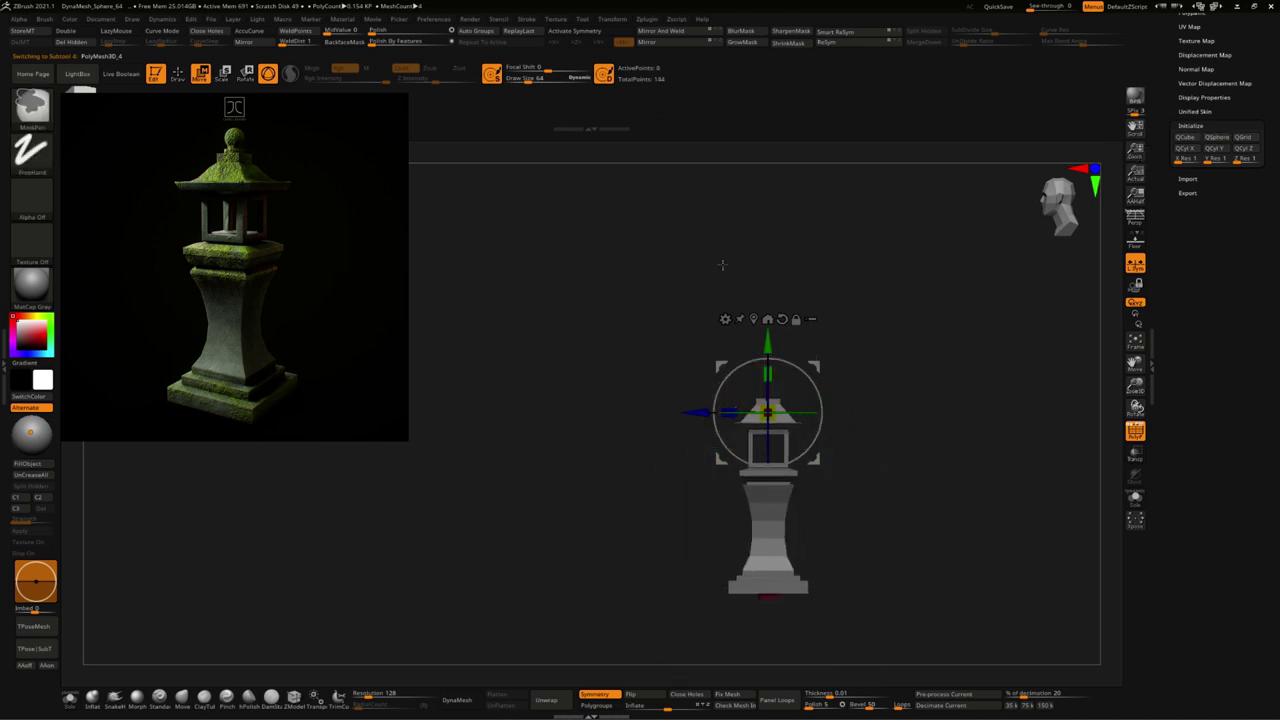
{"action": "left_click", "coordinate": [765, 320]}
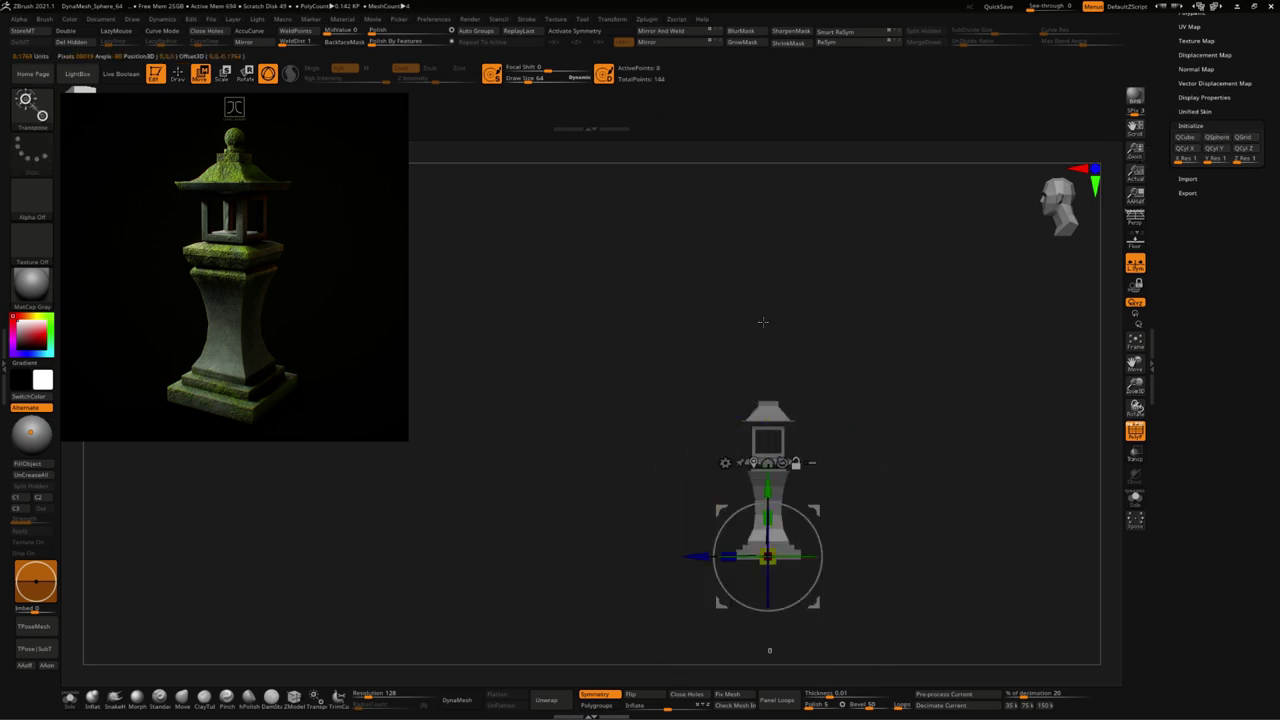
{"action": "left_click", "coordinate": [767, 420], "text": "alt"}
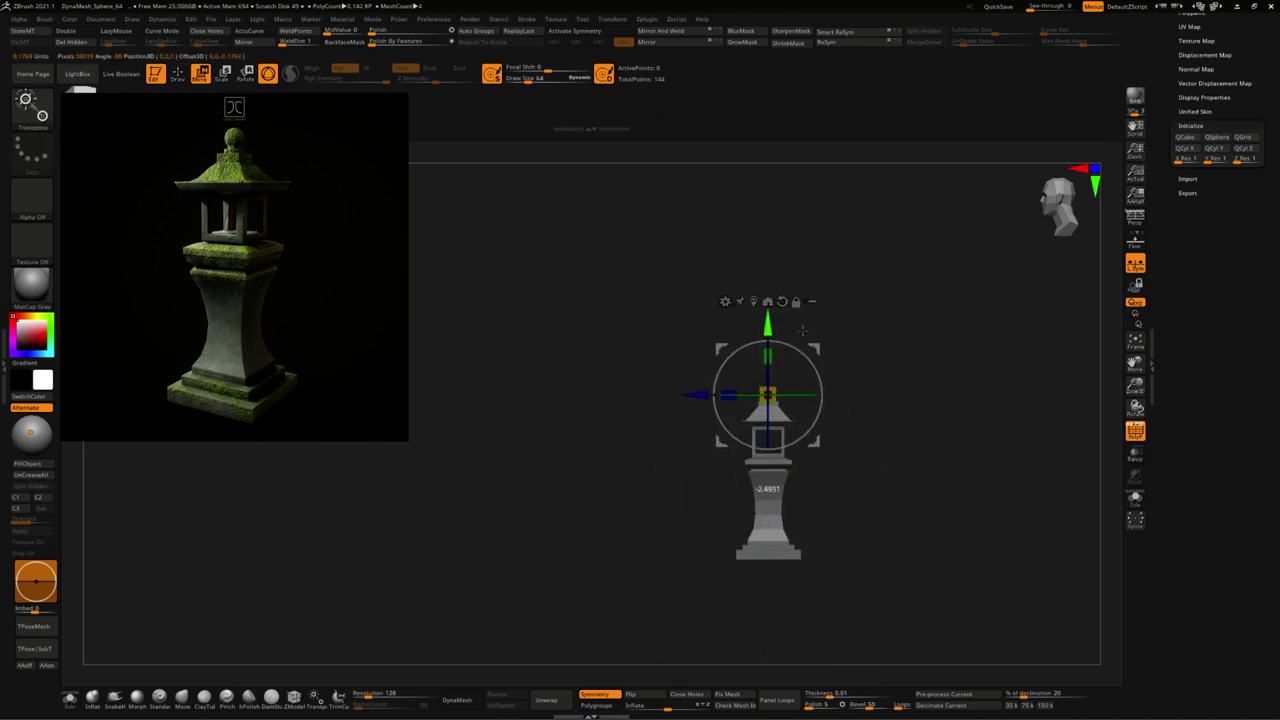
{"action": "key", "text": "f"}
{"action": "key", "text": "d"}
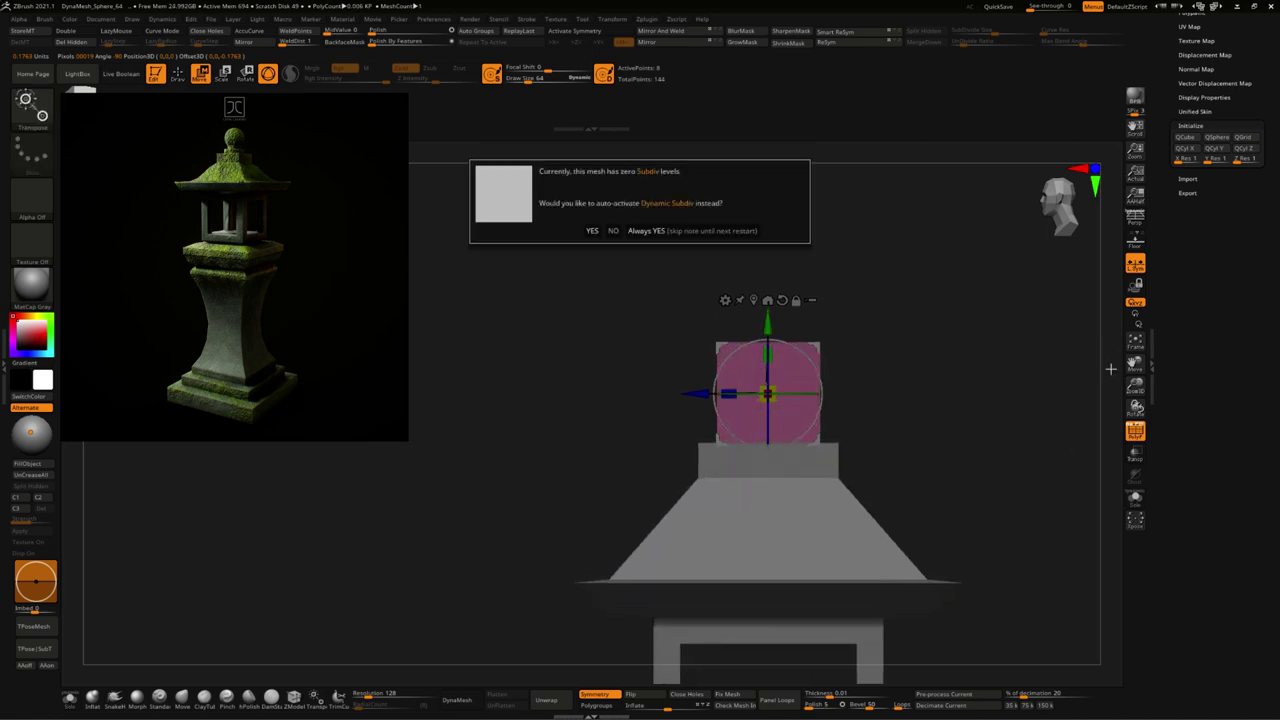
{"action": "left_click", "coordinate": [676, 238]}
Step: Raise the sphere above the roof top
{"action": "mouse_move", "coordinate": [880, 280]}
{"action": "left_mouse_down"}
{"action": "mouse_move", "coordinate": [1013, 369]}
{"action": "mouse_move", "coordinate": [767, 322]}
{"action": "mouse_move", "coordinate": [767, 268]}
{"action": "left_mouse_up"}
{"action": "left_click_drag", "start_coordinate": [800, 320], "coordinate": [835, 346], "text": "shift"}
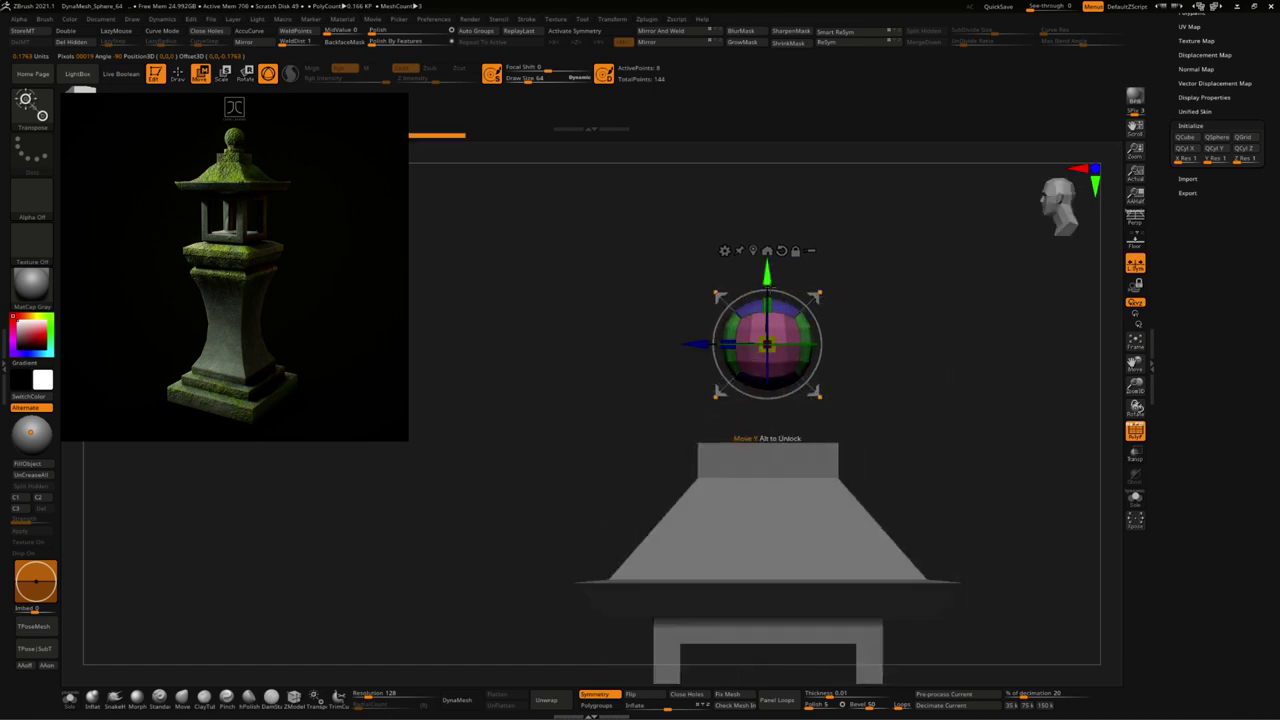
{"action": "left_click_drag", "start_coordinate": [767, 272], "coordinate": [777, 281]}
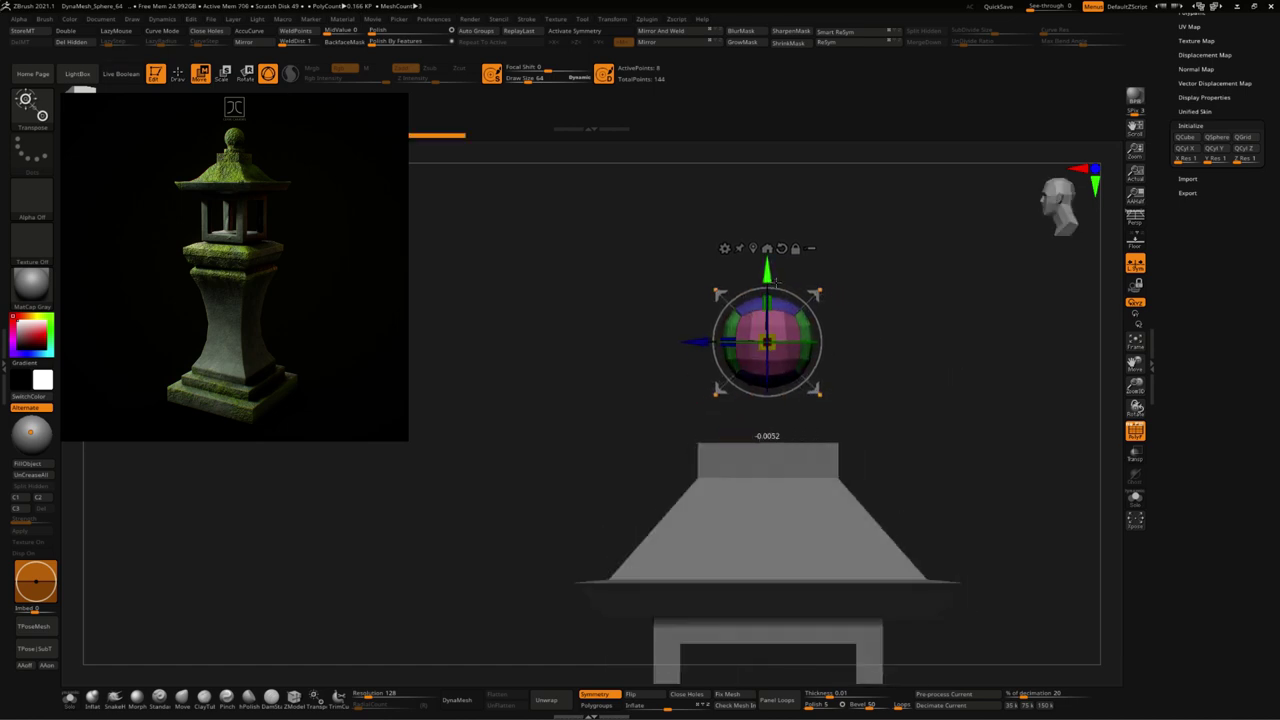
{"action": "mouse_move", "coordinate": [775, 283]}
{"action": "right_mouse_down", "text": "ctrl"}
{"action": "mouse_move", "coordinate": [920, 340]}
{"action": "mouse_move", "coordinate": [892, 300]}
{"action": "right_mouse_up", "text": "ctrl"}
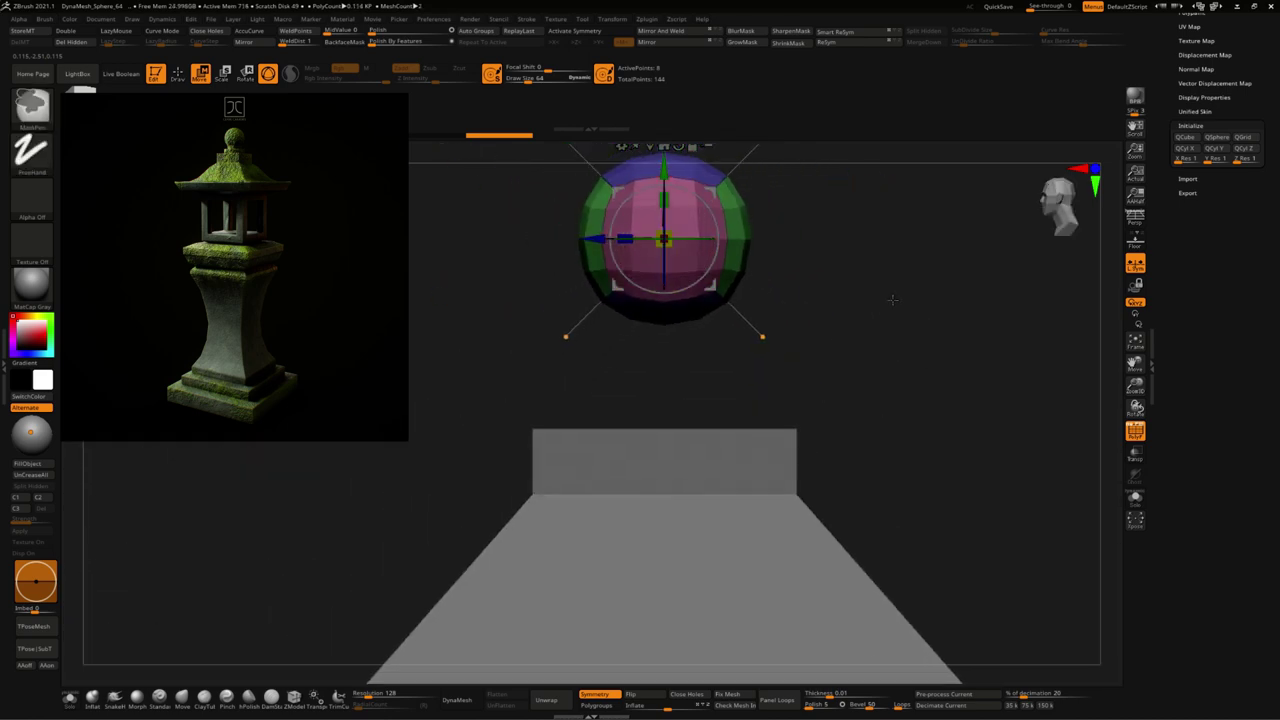
Step: Copy the sphere downward and settle the copy onto the stepped roof top as a block
{"action": "key", "text": "ctrl+shift"}
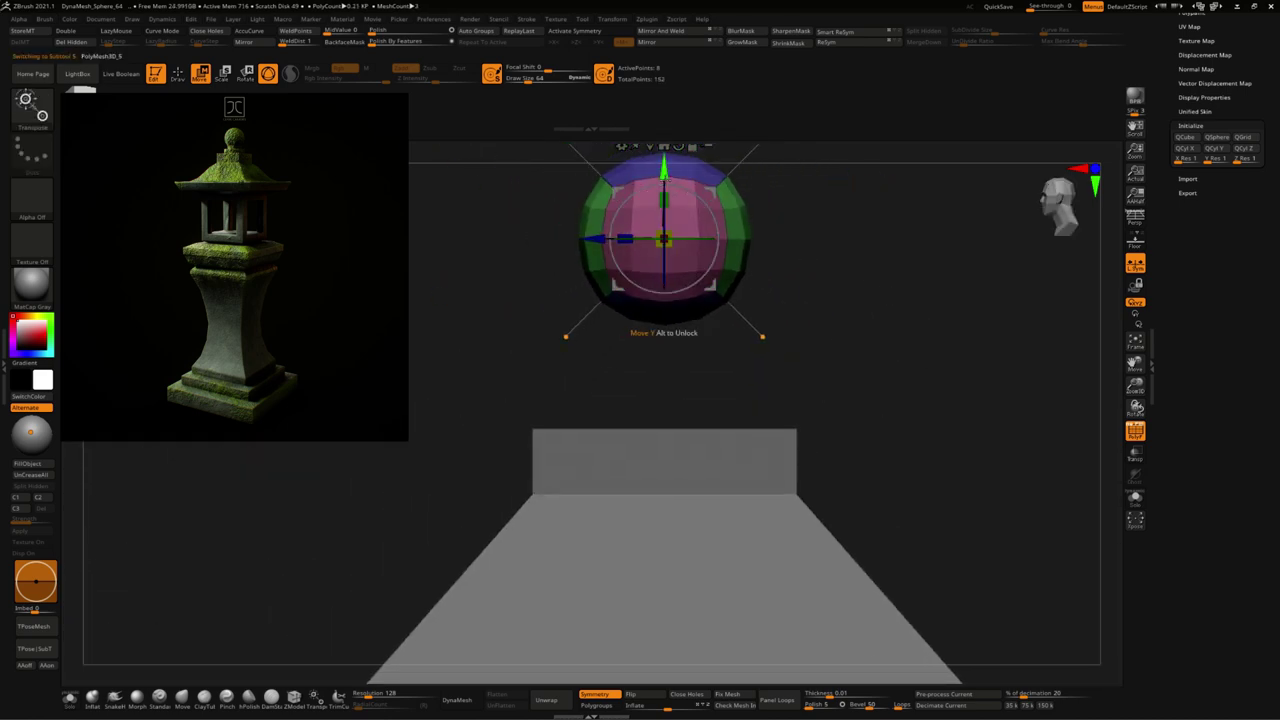
{"action": "left_click_drag", "start_coordinate": [665, 185], "coordinate": [690, 305], "text": "ctrl"}
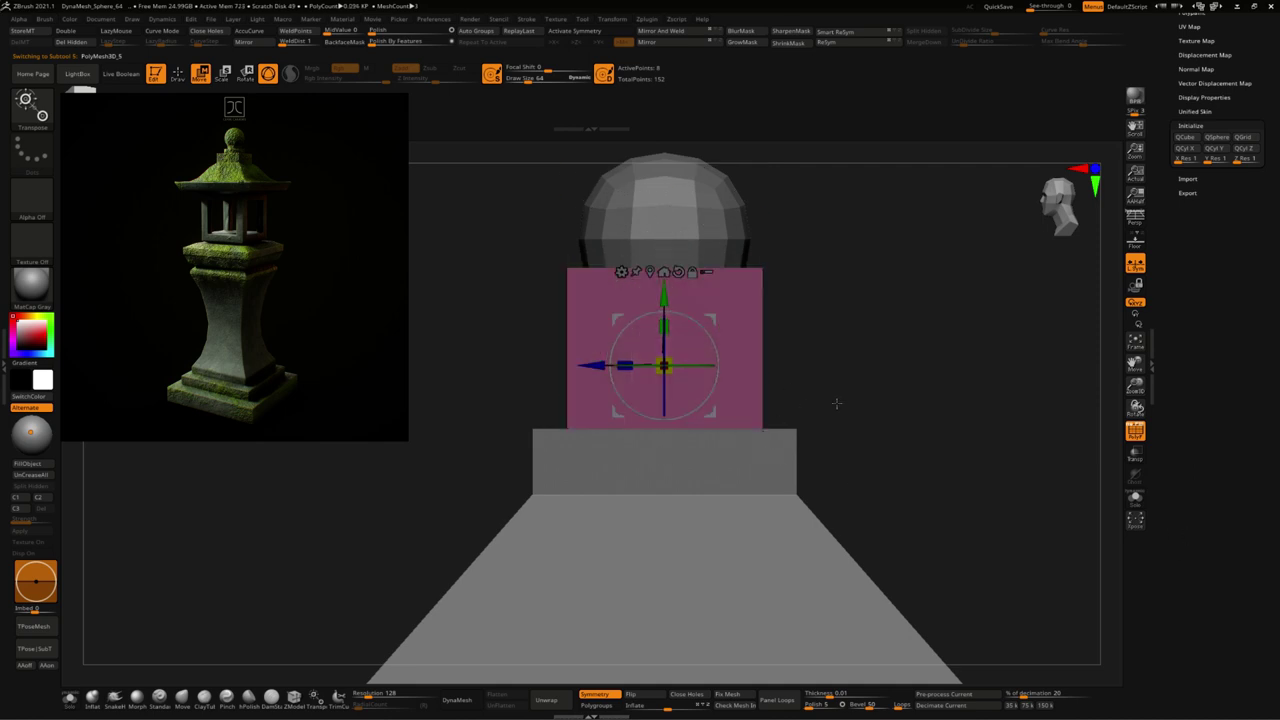
{"action": "left_click_drag", "start_coordinate": [836, 403], "coordinate": [663, 368]}
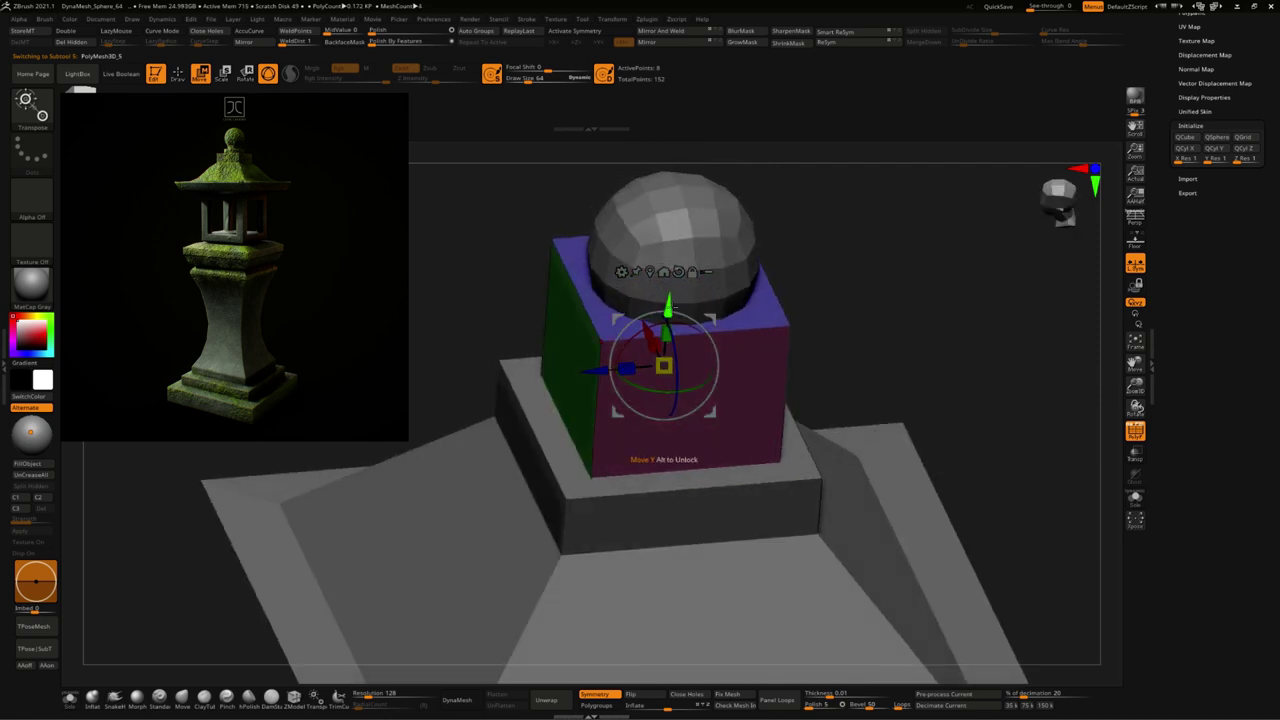
{"action": "left_click_drag", "start_coordinate": [669, 305], "coordinate": [668, 390]}
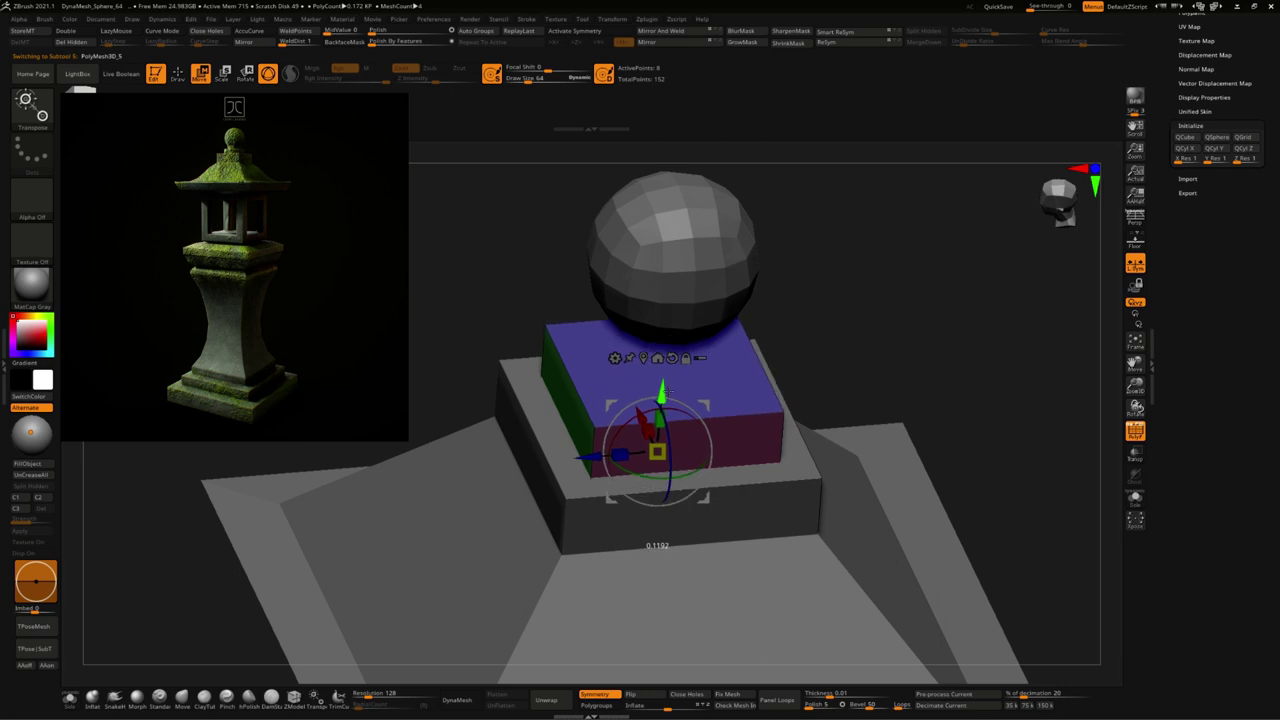
{"action": "left_click_drag", "start_coordinate": [893, 308], "coordinate": [877, 248], "text": "shift"}
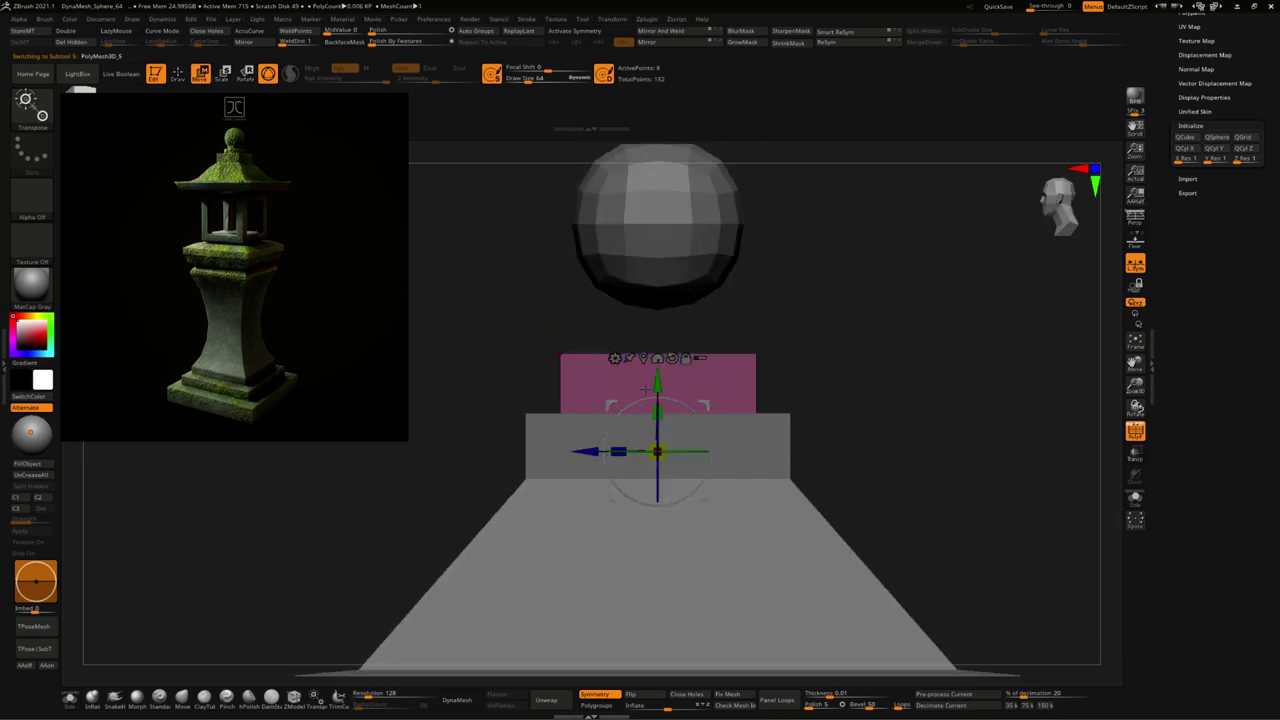
{"action": "left_click_drag", "start_coordinate": [657, 385], "coordinate": [657, 397]}
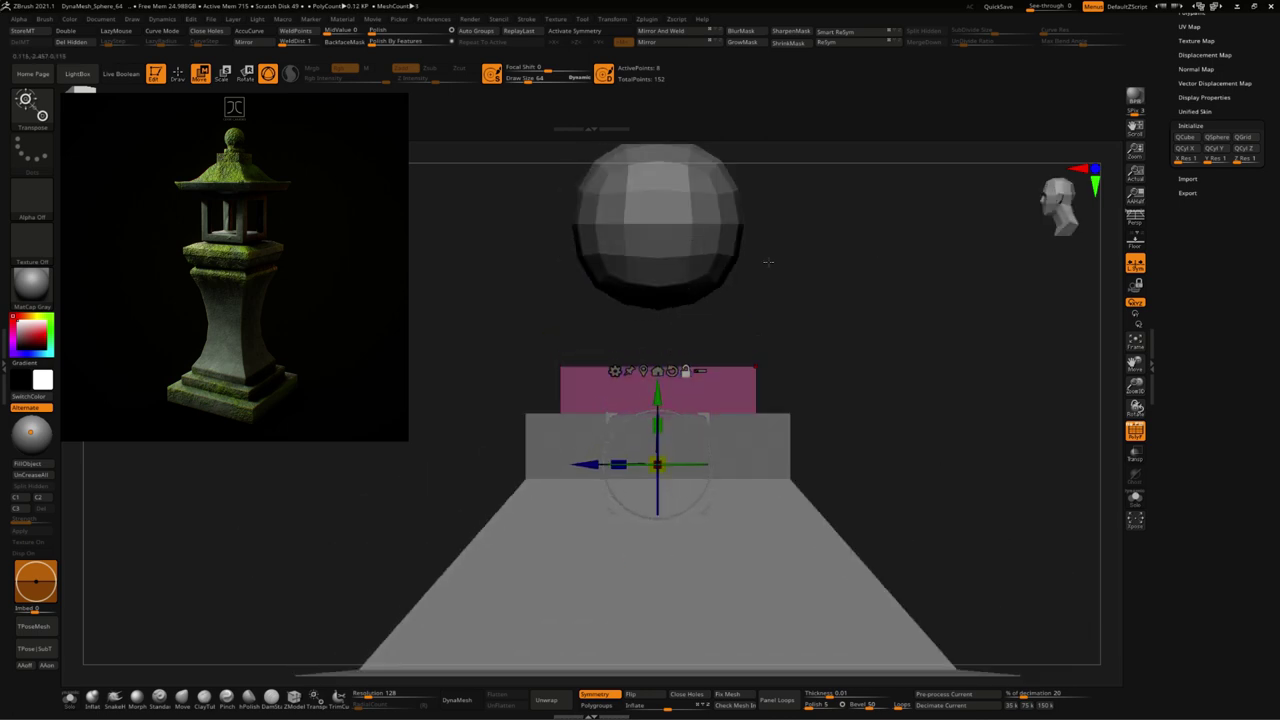
Step: Lower the sphere closer to the top block and nudge the block down to align them
{"action": "key", "text": "ctrl+shift"}
{"action": "left_click", "coordinate": [655, 230]}
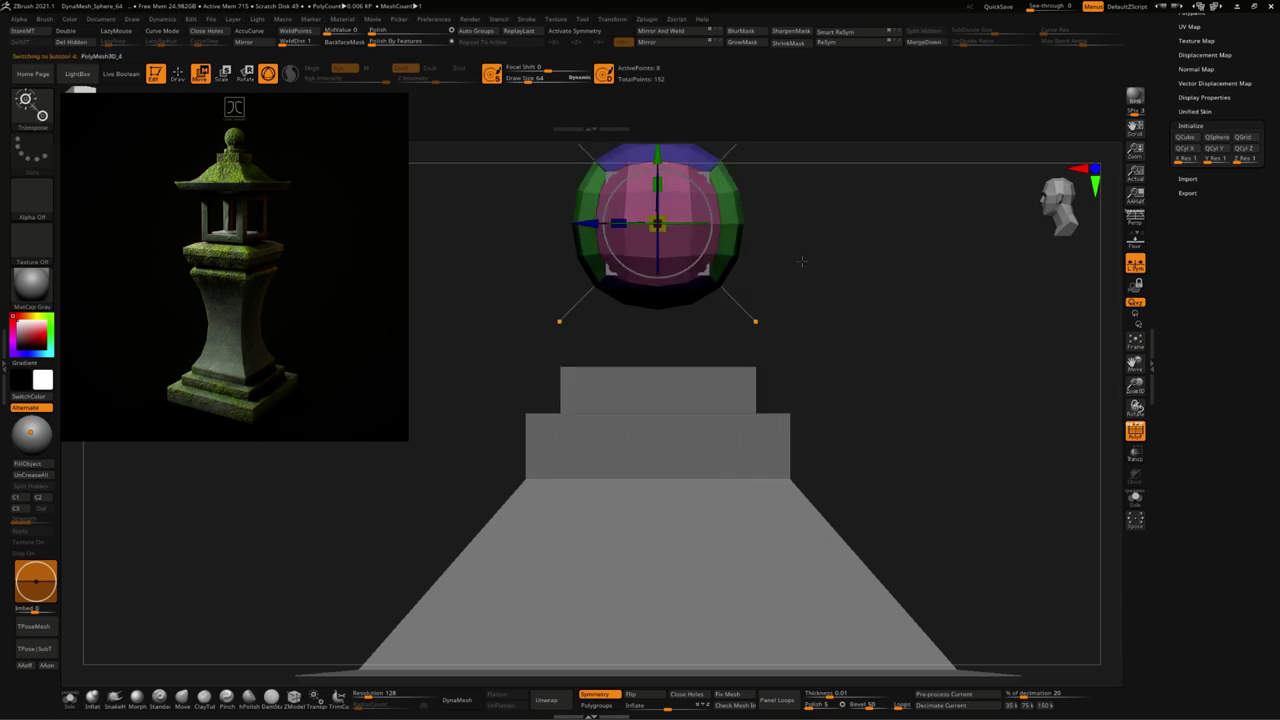
{"action": "left_click_drag", "start_coordinate": [800, 200], "coordinate": [800, 320], "text": "alt"}
{"action": "left_click_drag", "start_coordinate": [676, 296], "coordinate": [672, 324]}
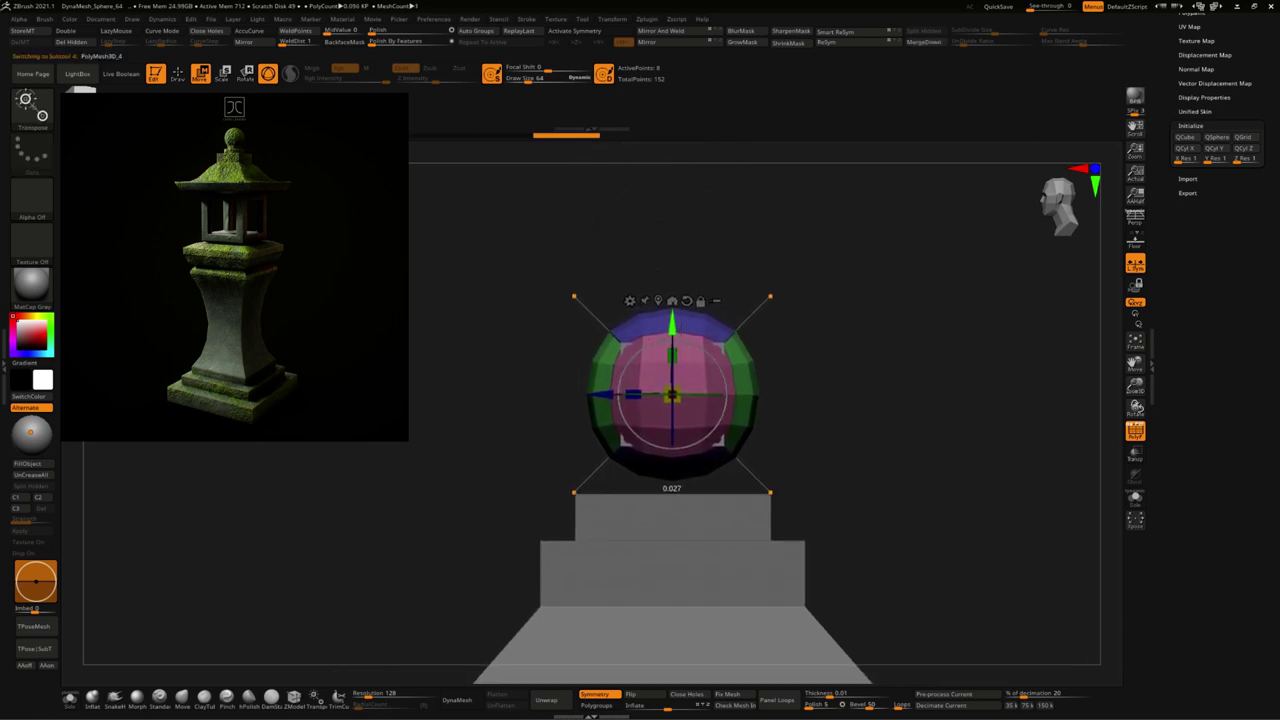
{"action": "left_click", "coordinate": [678, 512], "text": "alt"}
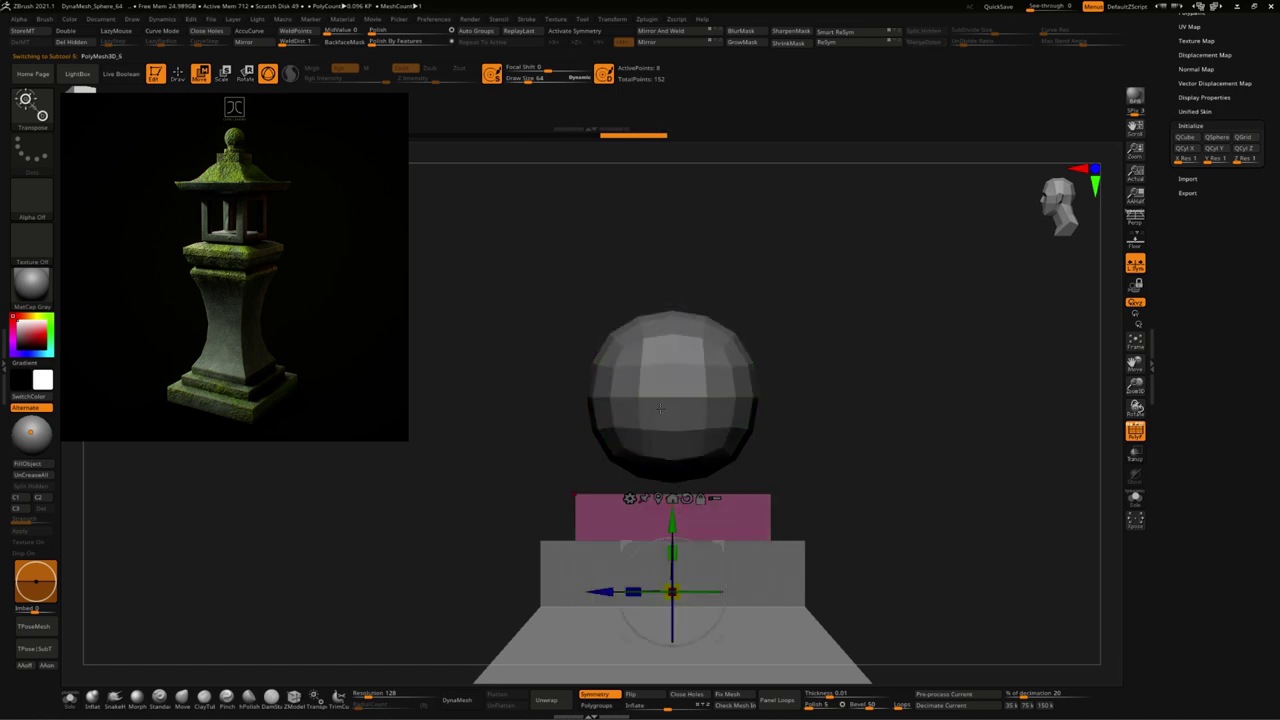
{"action": "left_click_drag", "start_coordinate": [675, 525], "coordinate": [675, 536]}
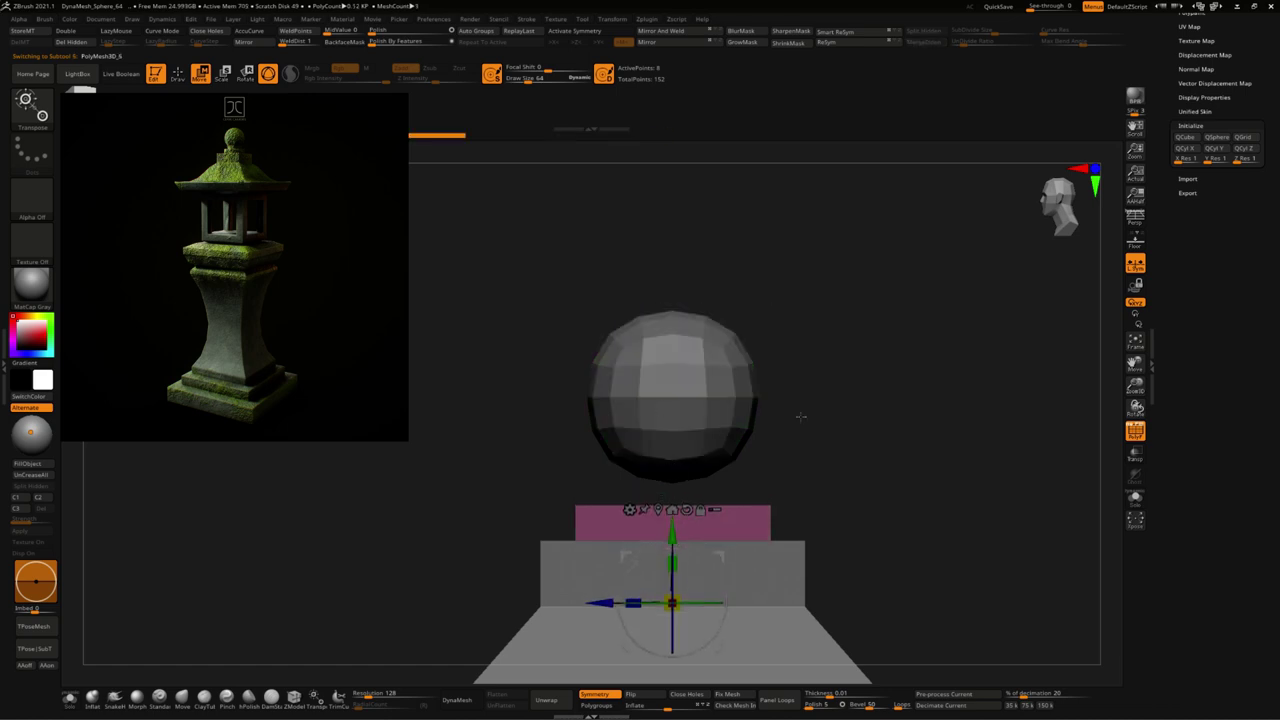
{"action": "key", "text": "ctrl+shift"}
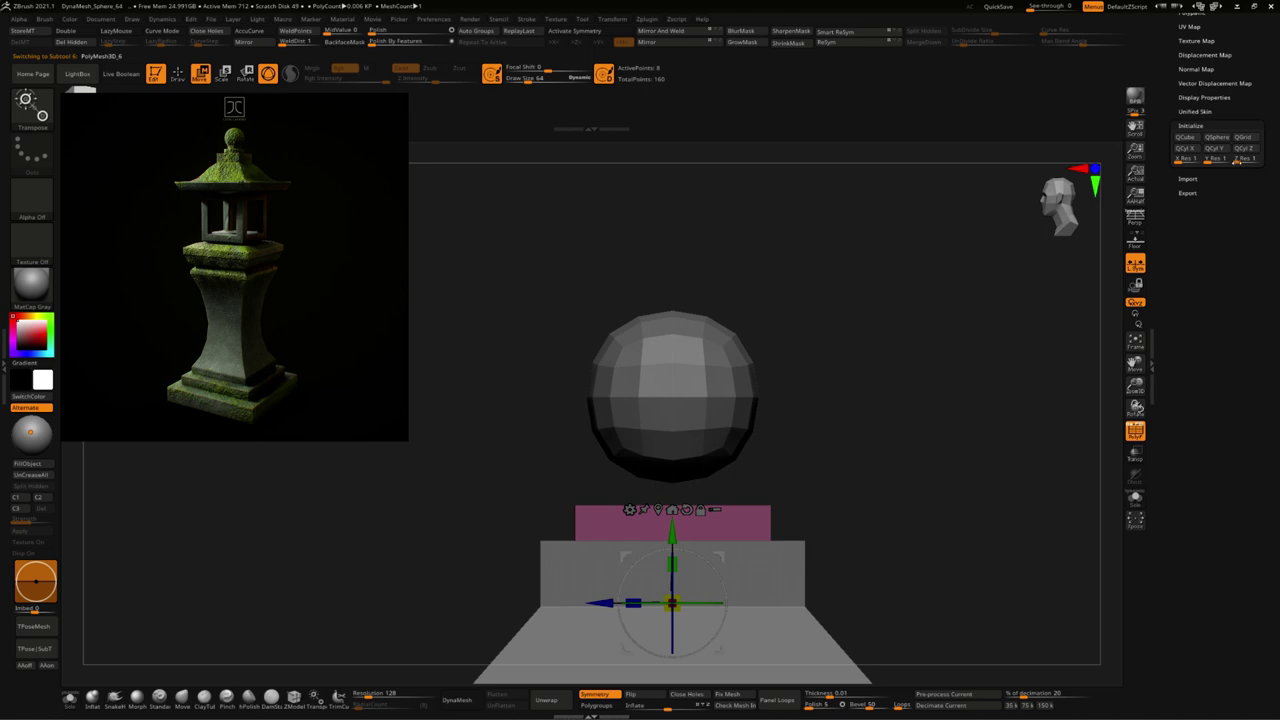
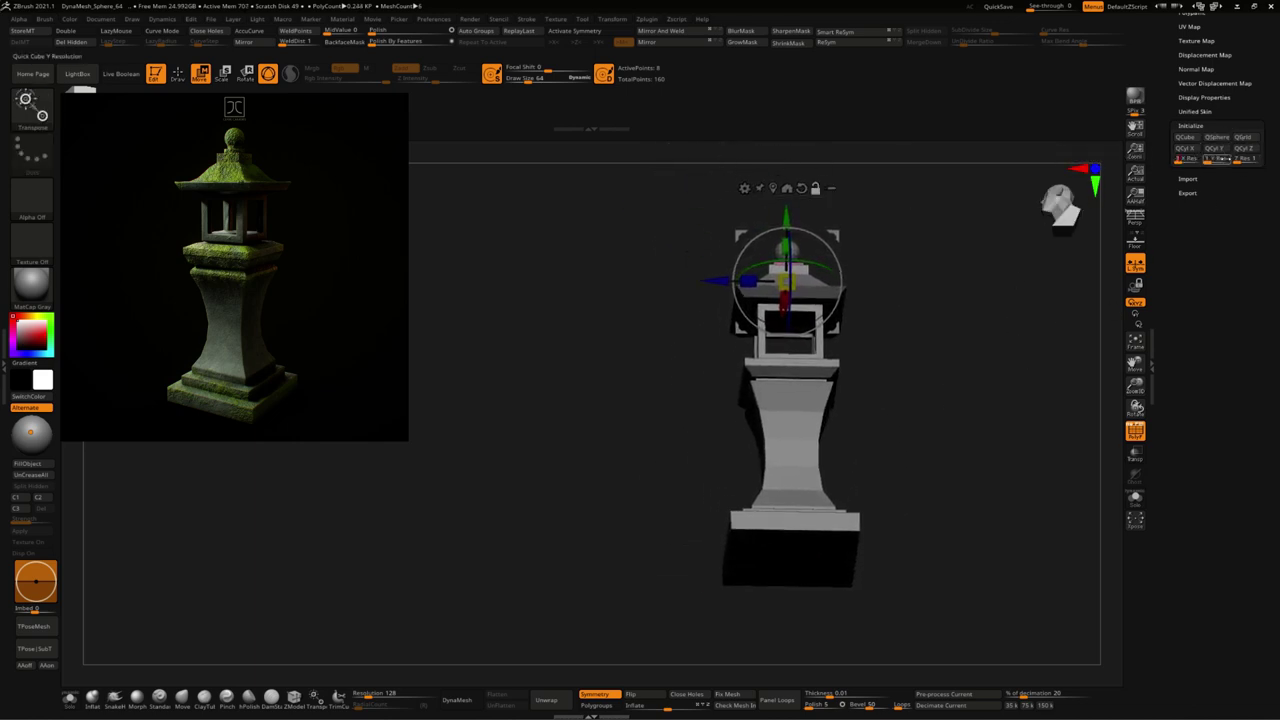
Step: Delete the PolyMesh3D_6 subtool from the Subtool list and confirm the warning
{"action": "key", "text": "Return"}
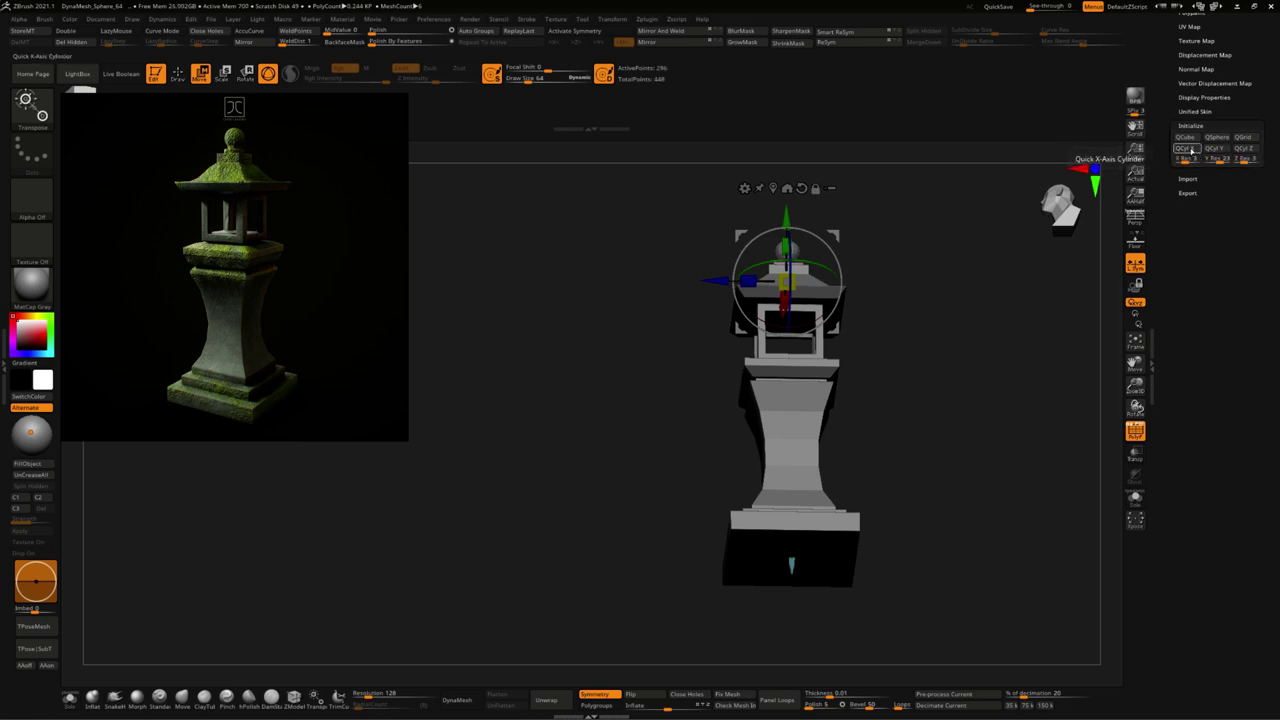
{"action": "mouse_move", "coordinate": [954, 458]}
{"action": "left_mouse_down"}
{"action": "mouse_move", "coordinate": [988, 485]}
{"action": "mouse_move", "coordinate": [860, 510]}
{"action": "mouse_move", "coordinate": [771, 328]}
{"action": "left_mouse_up"}
{"action": "mouse_move", "coordinate": [712, 418]}
{"action": "left_mouse_down"}
{"action": "mouse_move", "coordinate": [994, 463]}
{"action": "mouse_move", "coordinate": [1006, 451]}
{"action": "mouse_move", "coordinate": [1005, 469]}
{"action": "left_mouse_up"}
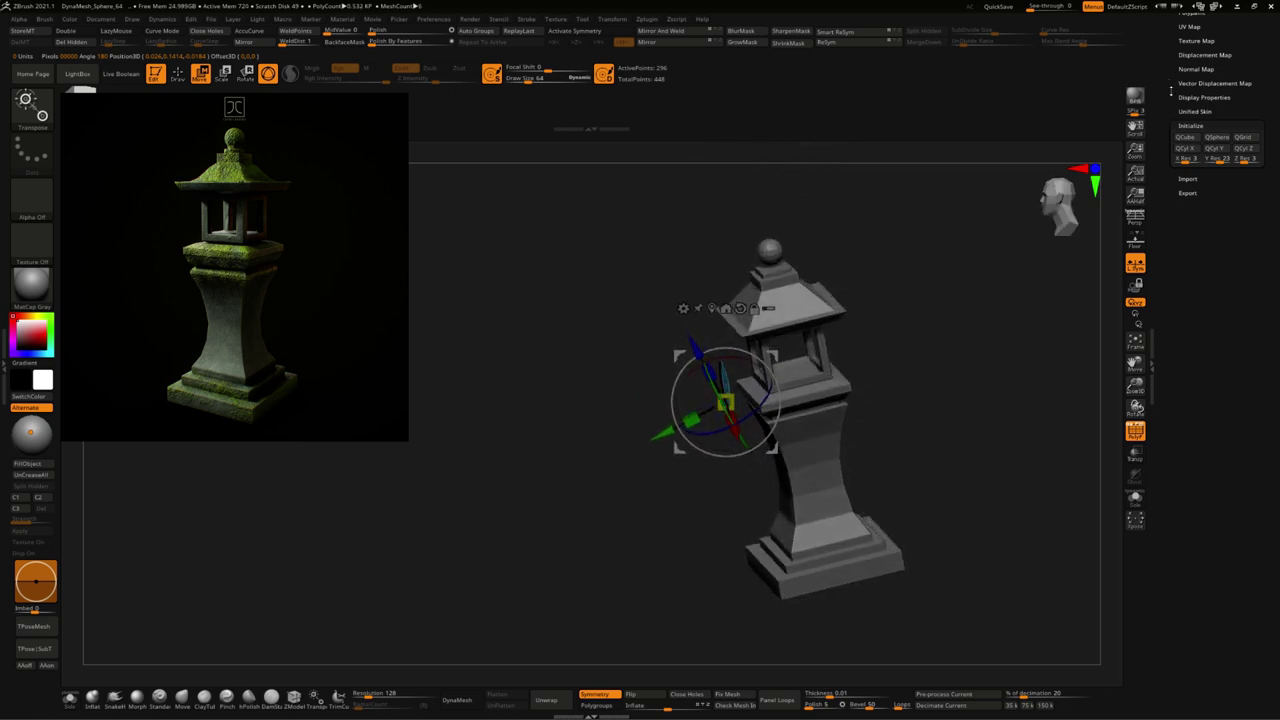
{"action": "left_click_drag", "start_coordinate": [1171, 90], "coordinate": [1177, 199]}
{"action": "left_click", "coordinate": [1190, 114]}
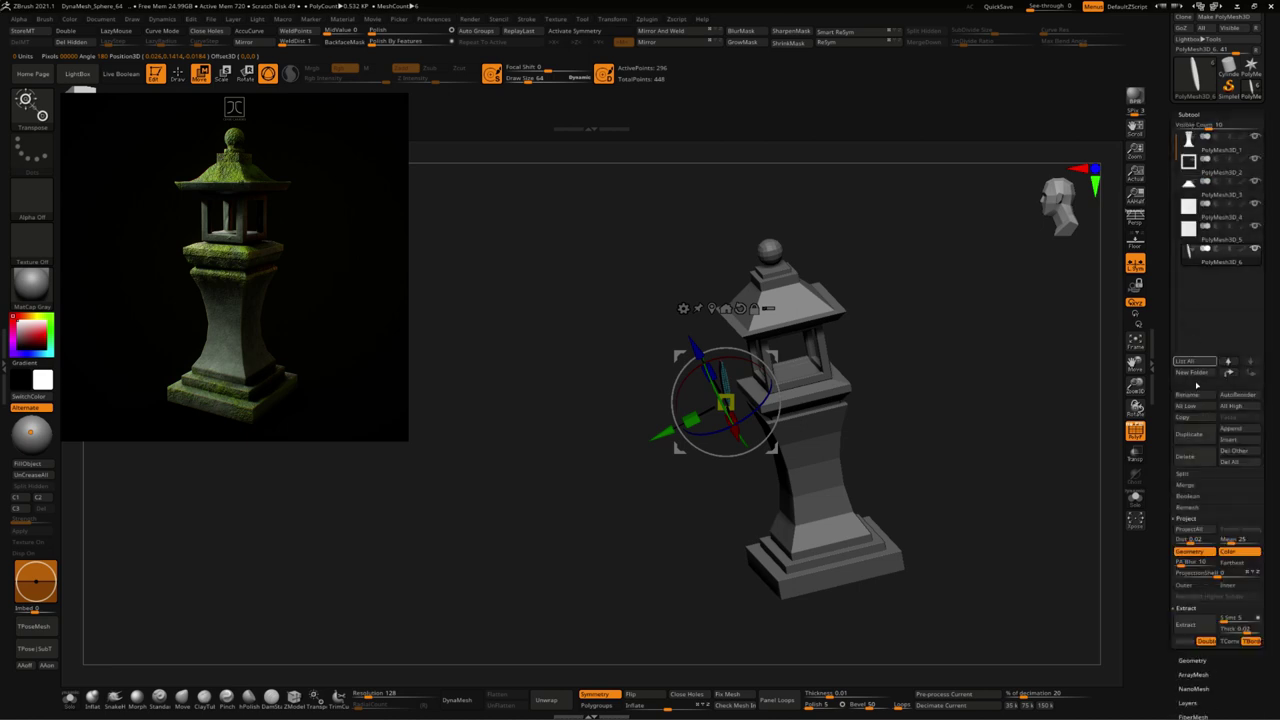
{"action": "left_click", "coordinate": [1189, 456]}
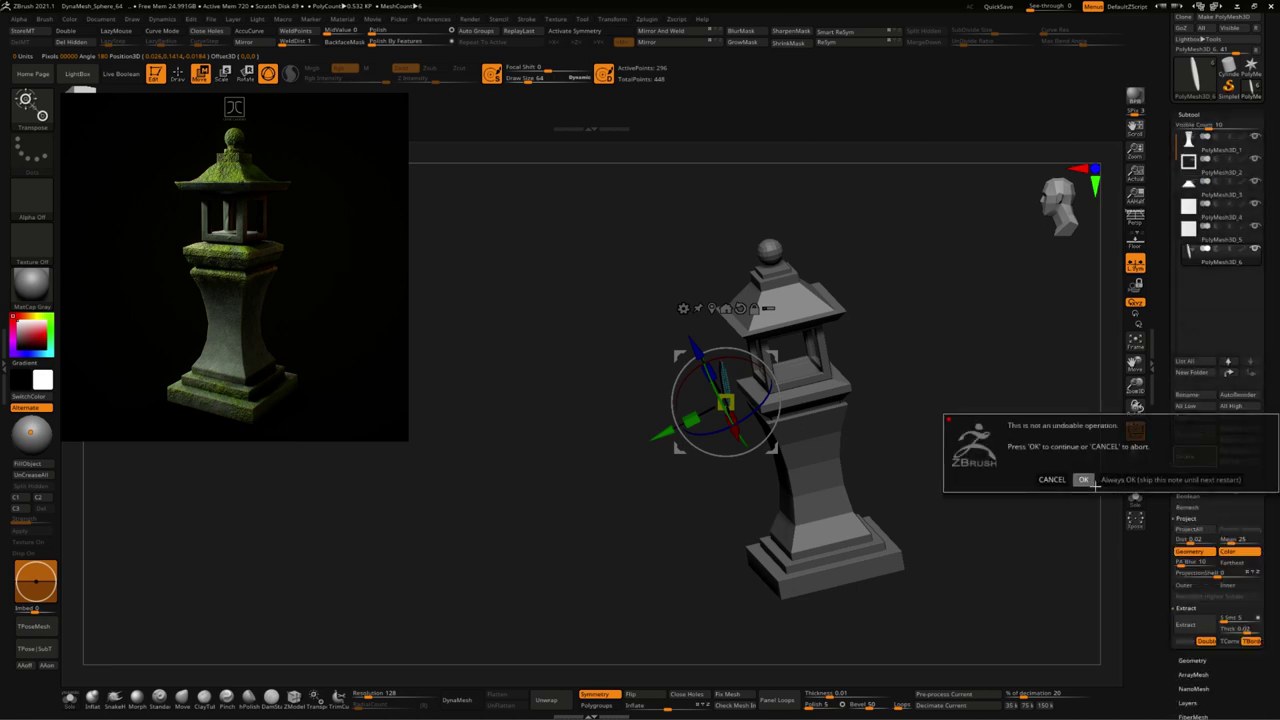
{"action": "left_click", "coordinate": [1090, 481]}
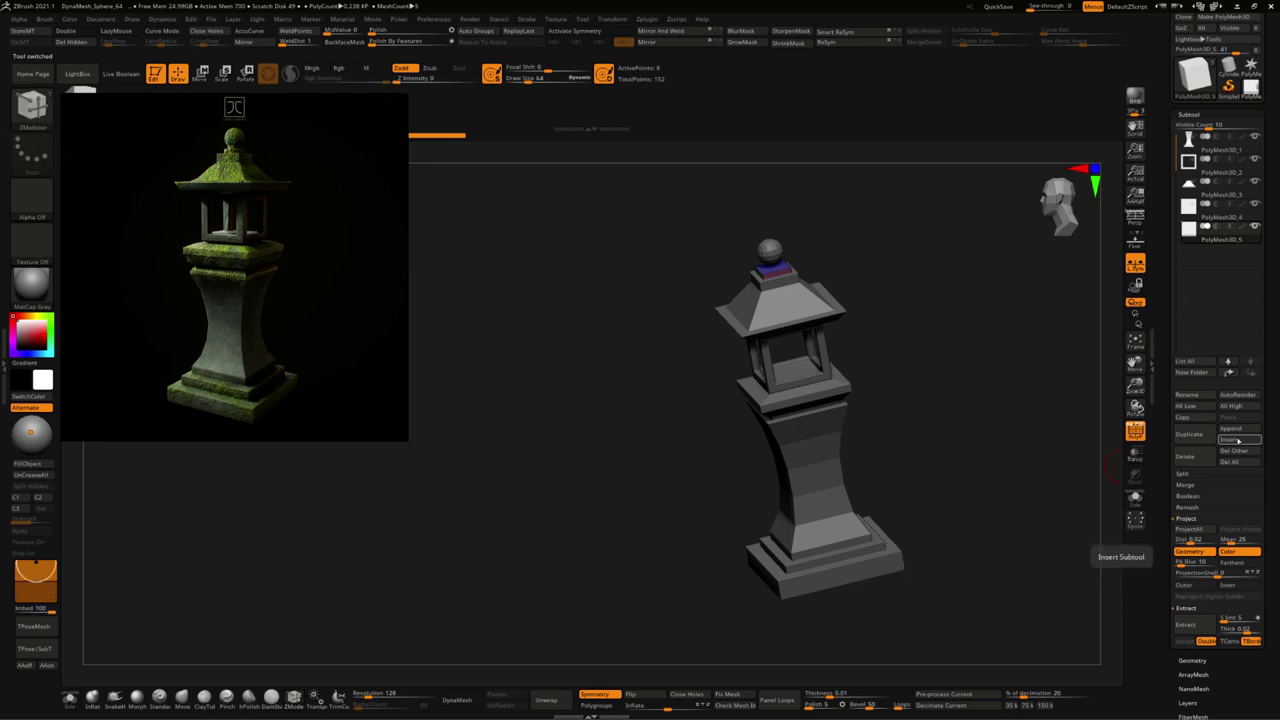
Step: Append a Cylinder3D subtool and begin shrinking it with the Transpose gizmo
{"action": "left_click", "coordinate": [1237, 437]}
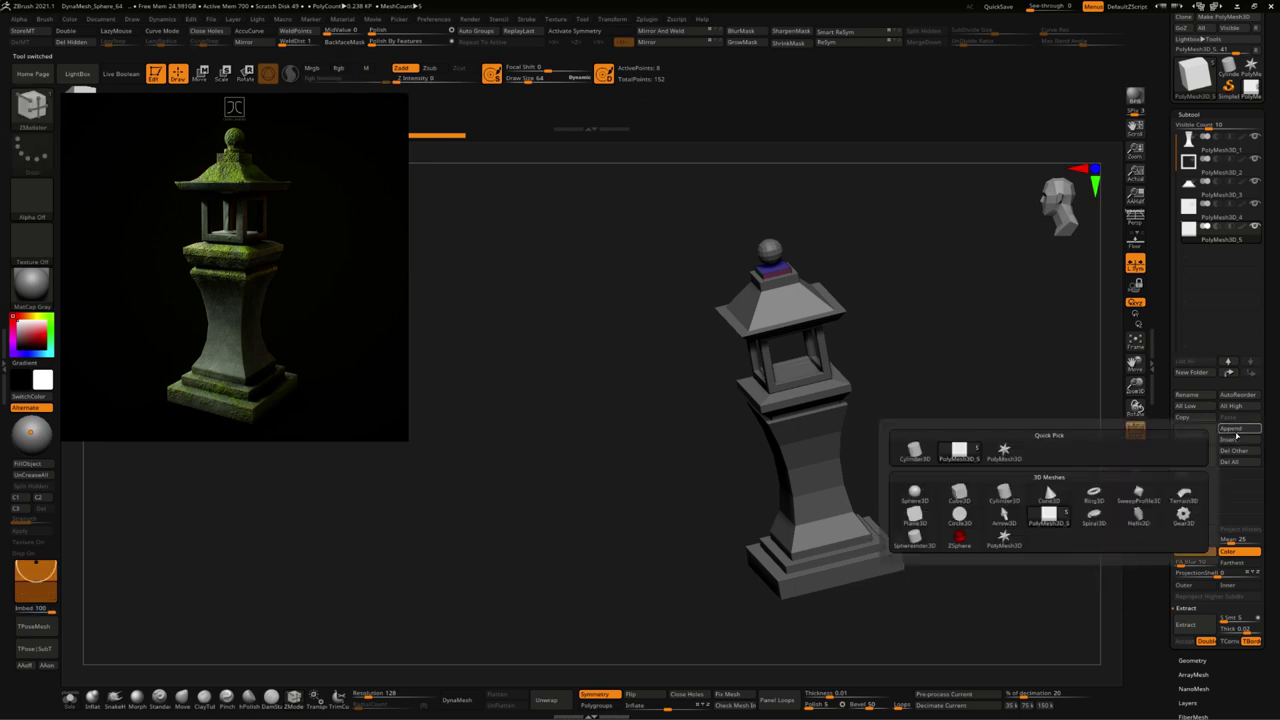
{"action": "left_click", "coordinate": [994, 497]}
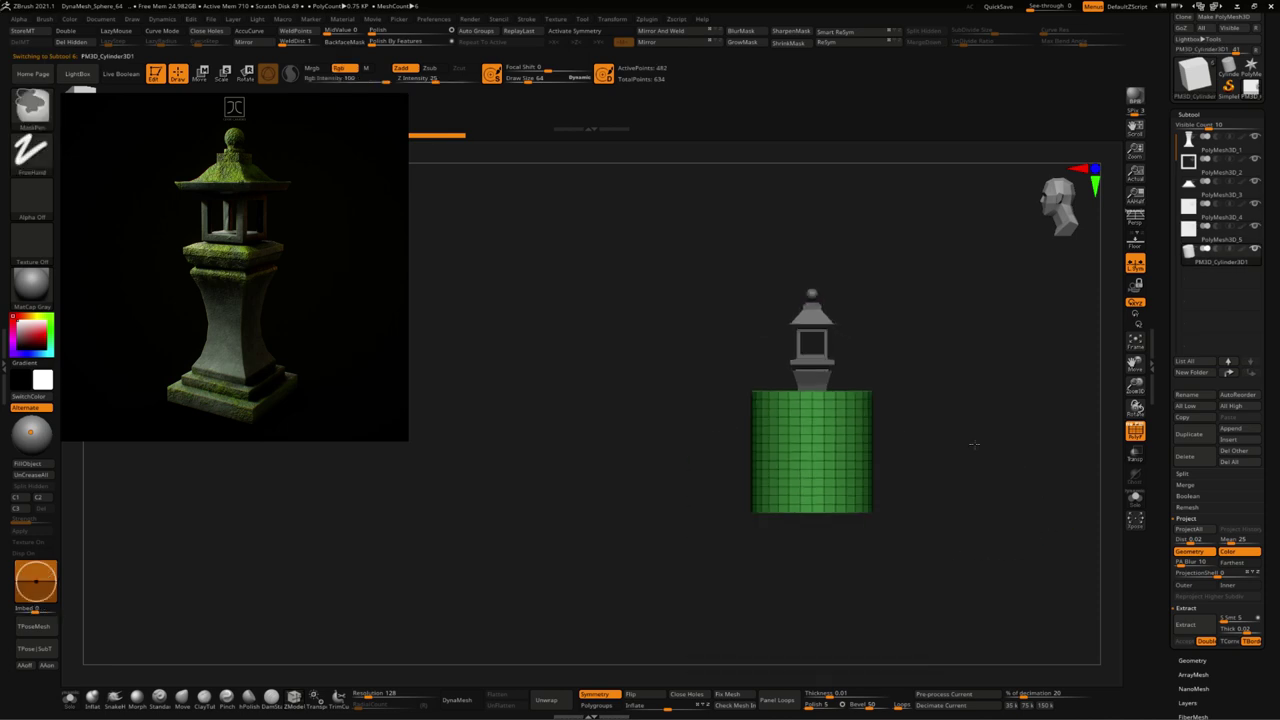
{"action": "key", "text": "w"}
{"action": "left_click_drag", "start_coordinate": [983, 455], "coordinate": [1006, 537]}
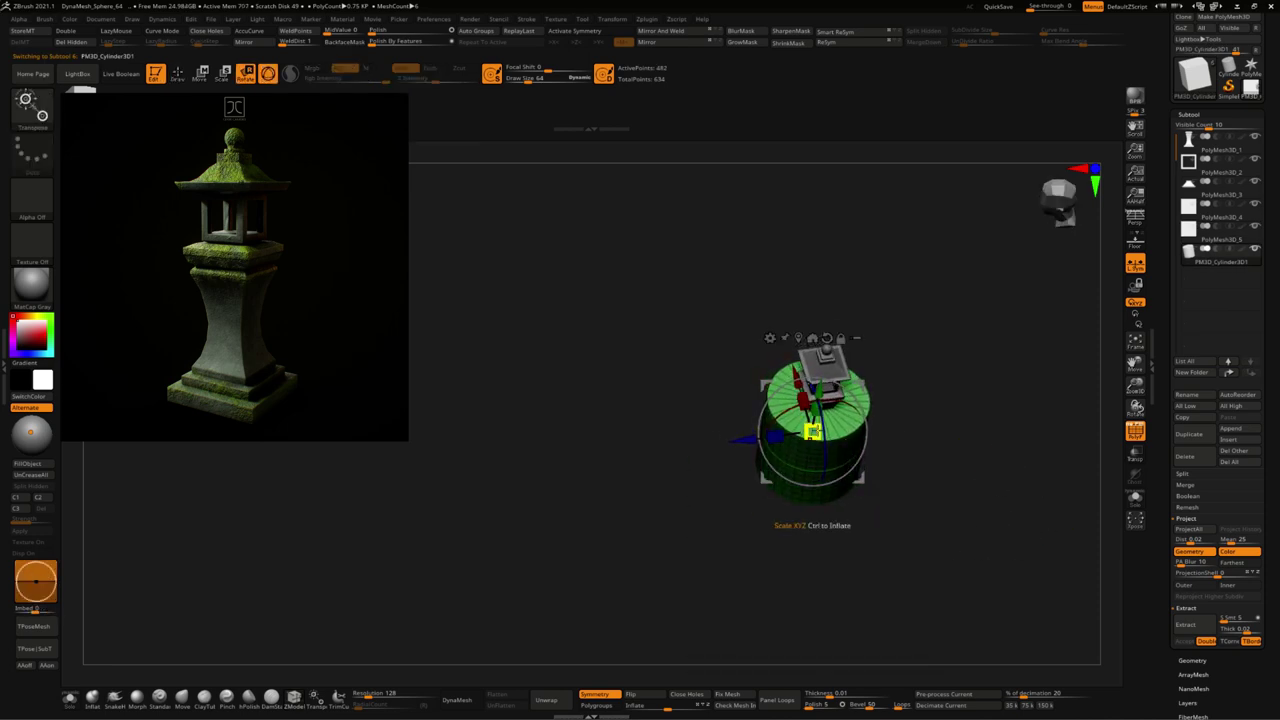
{"action": "left_click_drag", "start_coordinate": [813, 430], "coordinate": [790, 460]}
Step: Scale the cylinder to about a third and seat it on the roof under the sphere
{"action": "left_click_drag", "start_coordinate": [930, 520], "coordinate": [873, 403], "text": "shift"}
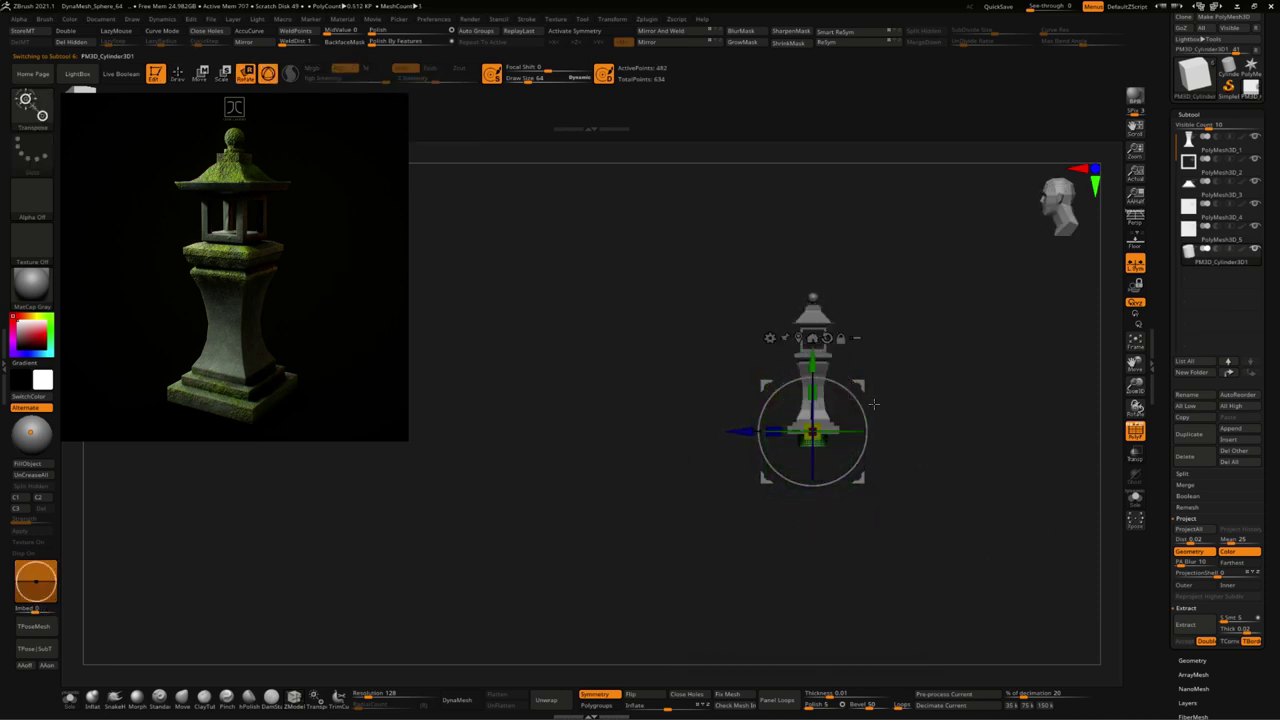
{"action": "left_click_drag", "start_coordinate": [812, 368], "coordinate": [812, 236]}
{"action": "right_click_drag", "start_coordinate": [833, 340], "coordinate": [833, 305], "text": "ctrl"}
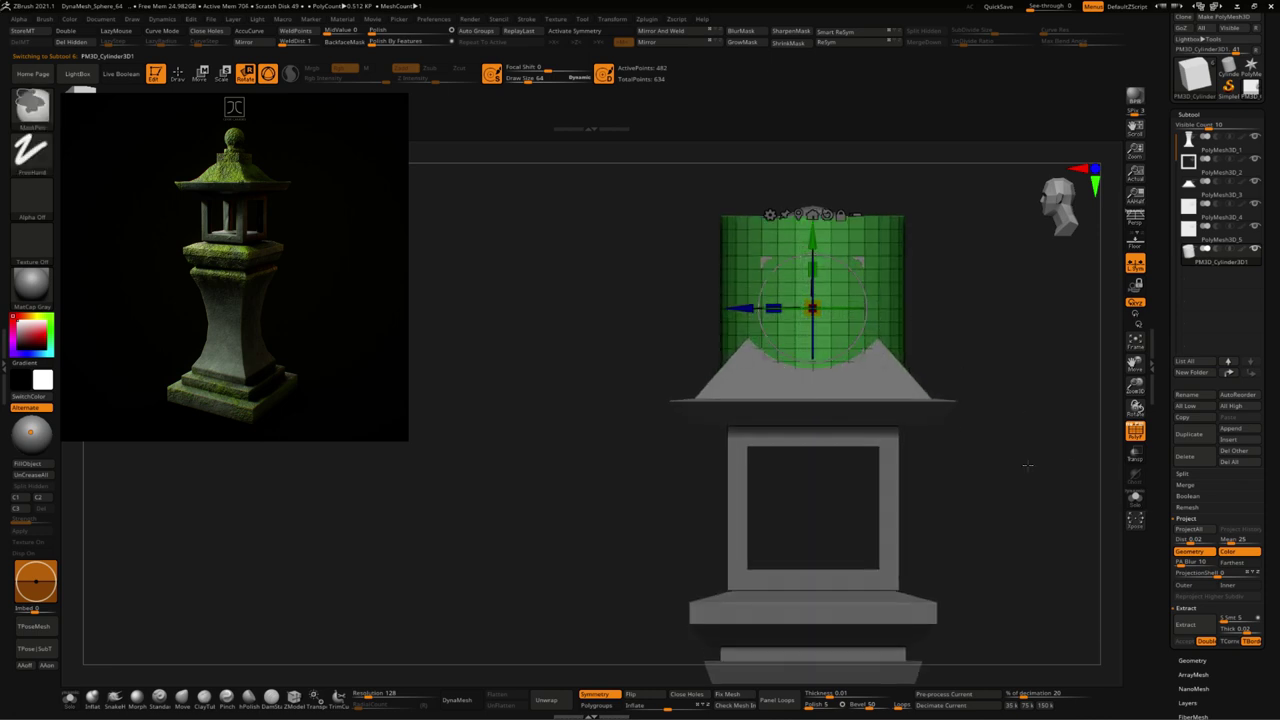
{"action": "left_click_drag", "start_coordinate": [812, 308], "coordinate": [798, 385]}
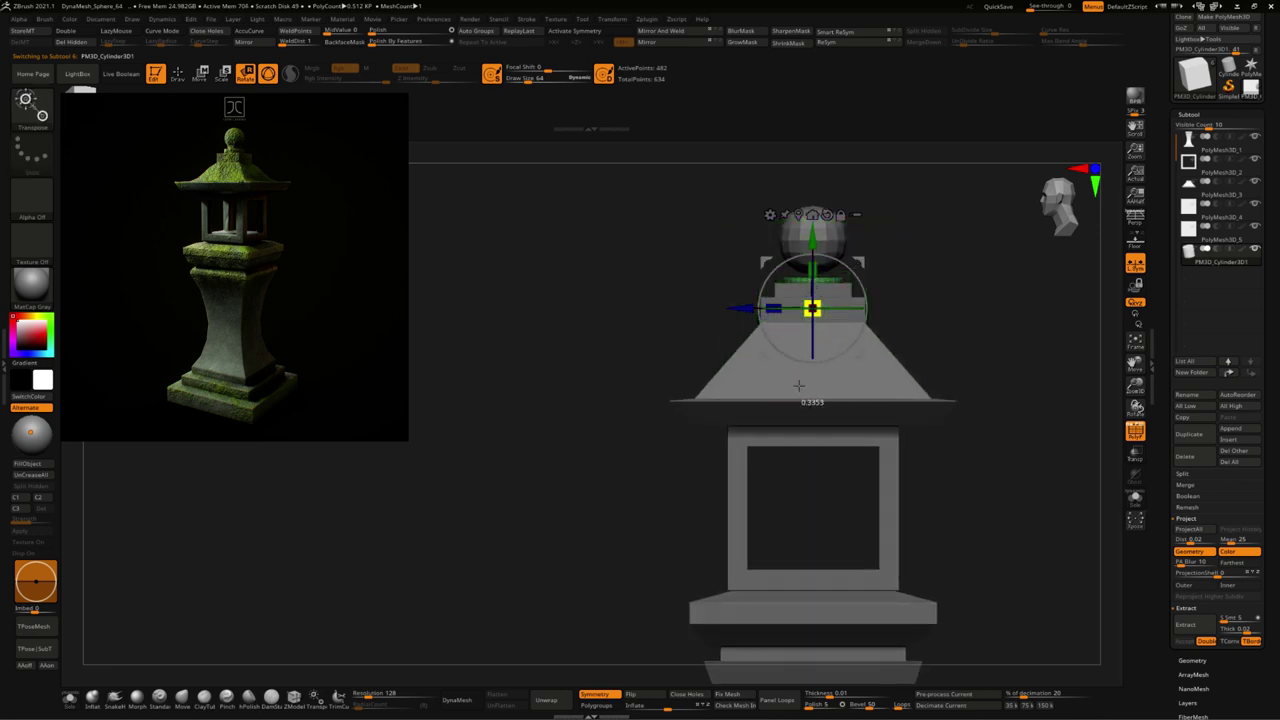
{"action": "left_click_drag", "start_coordinate": [812, 245], "coordinate": [812, 220]}
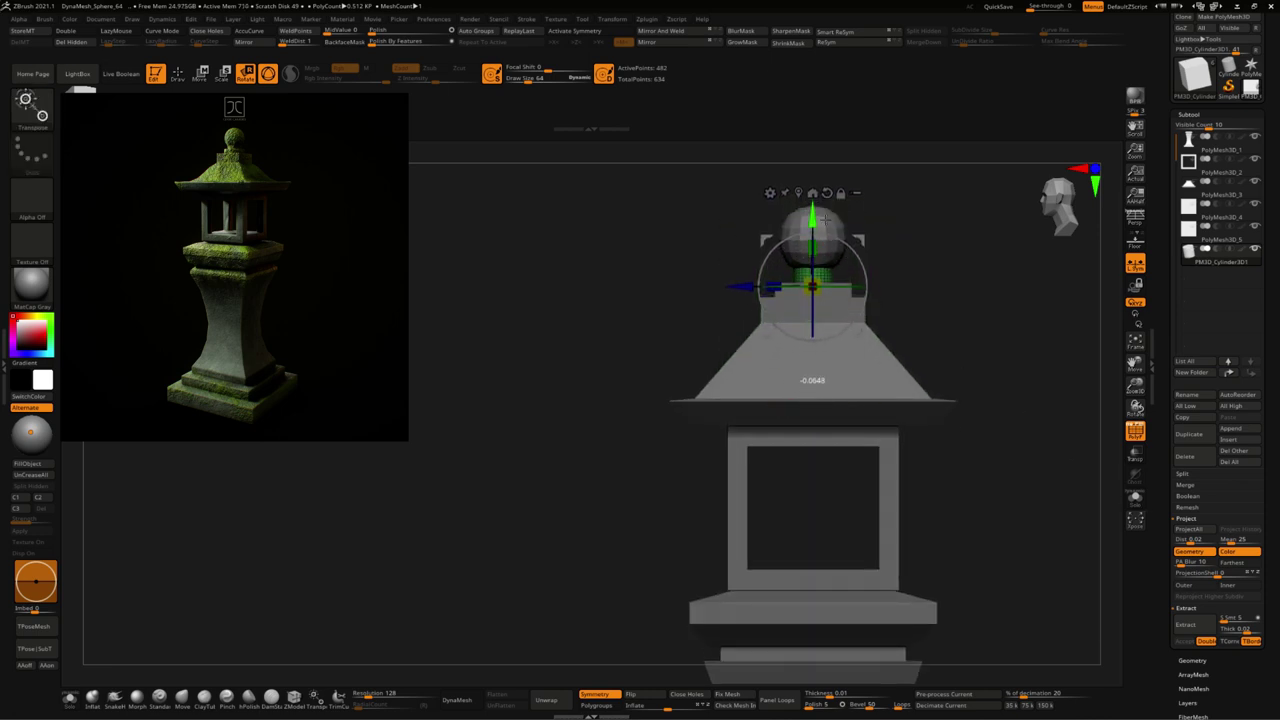
{"action": "right_click_drag", "start_coordinate": [835, 378], "coordinate": [977, 370], "text": "ctrl"}
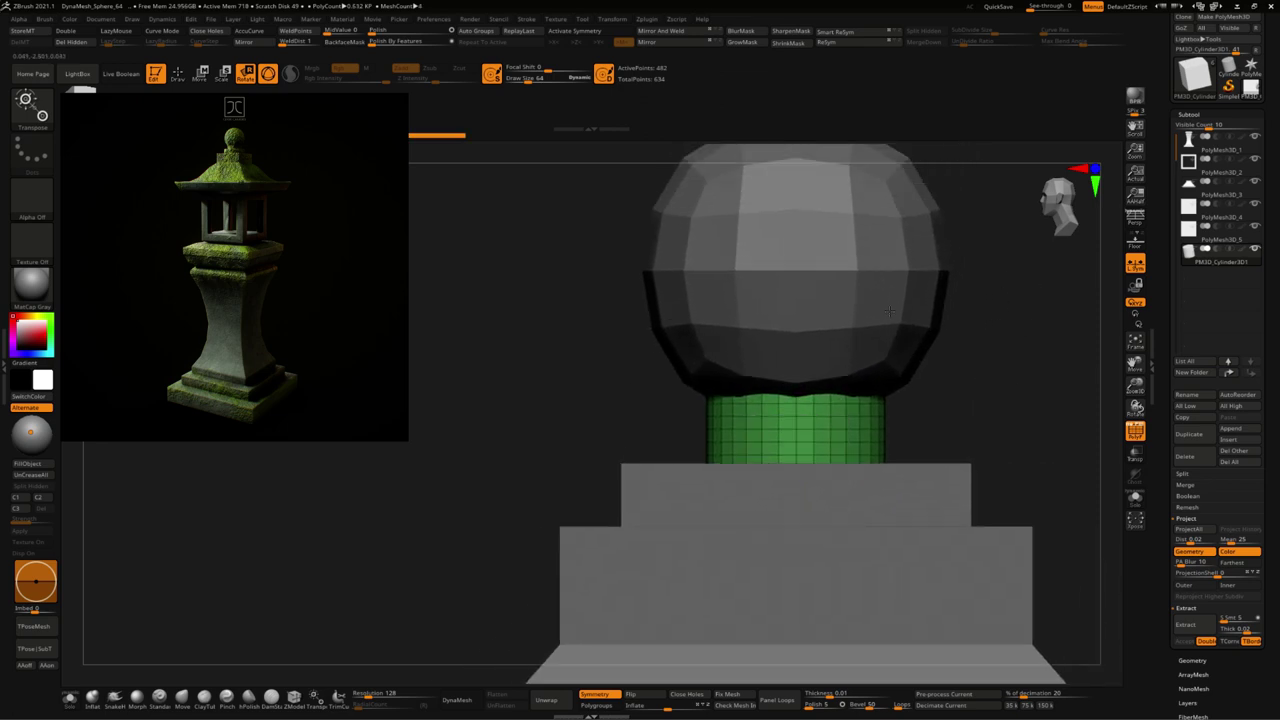
Step: Select the sphere, raise Dynamic Subdiv SmoothSubdiv in Geometry, and hide polygroup colours
{"action": "left_click", "coordinate": [806, 201], "text": "alt"}
{"action": "key", "text": "ctrl+z"}
{"action": "key", "text": "ctrl+z"}
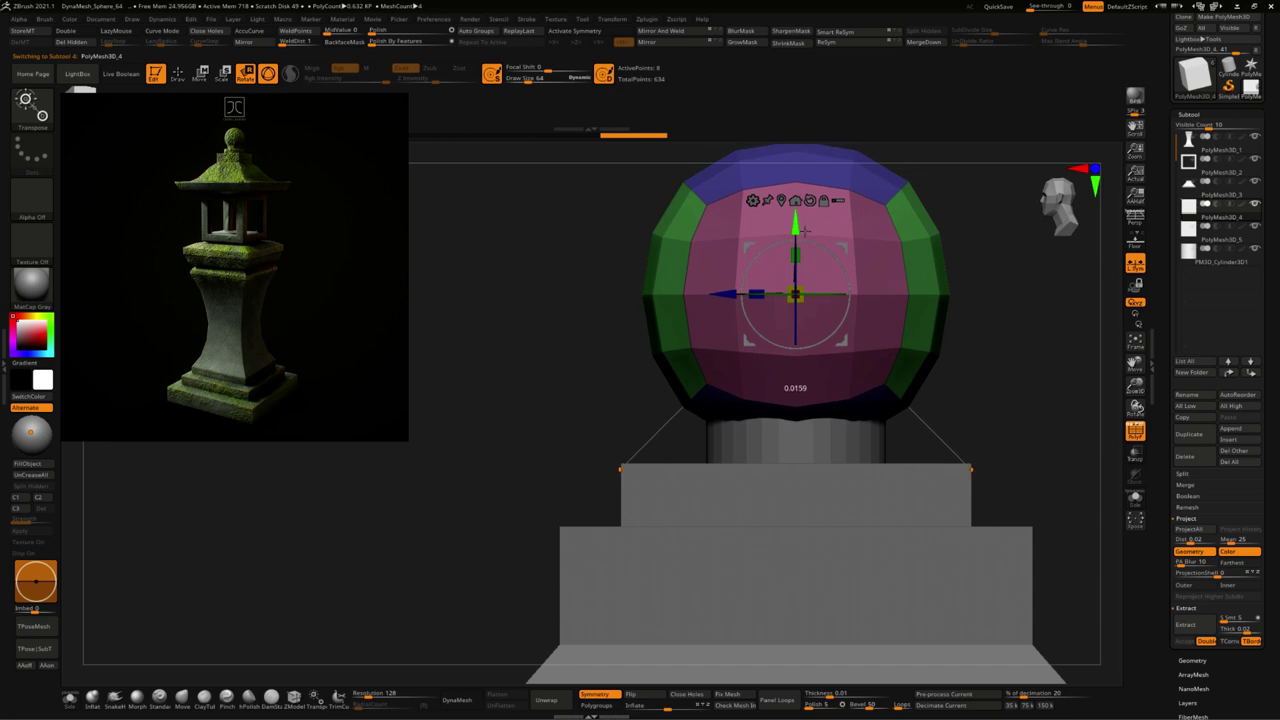
{"action": "left_click", "coordinate": [1207, 116]}
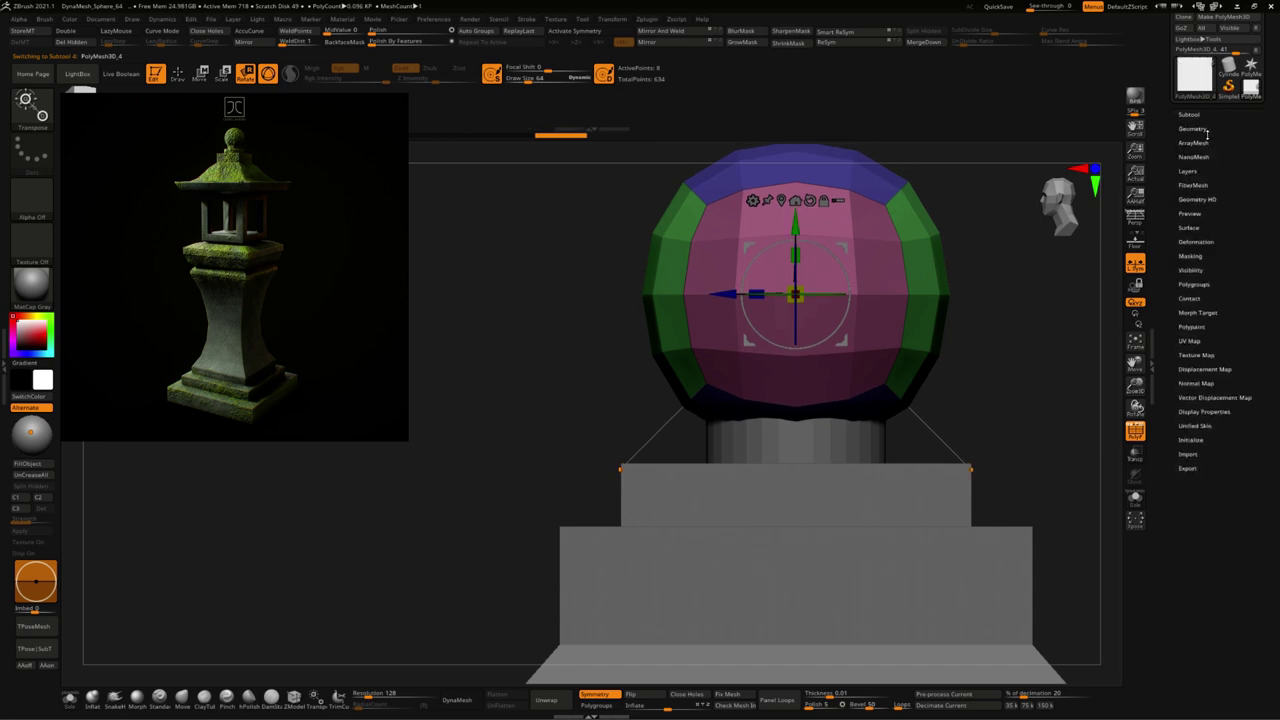
{"action": "left_click", "coordinate": [1209, 132]}
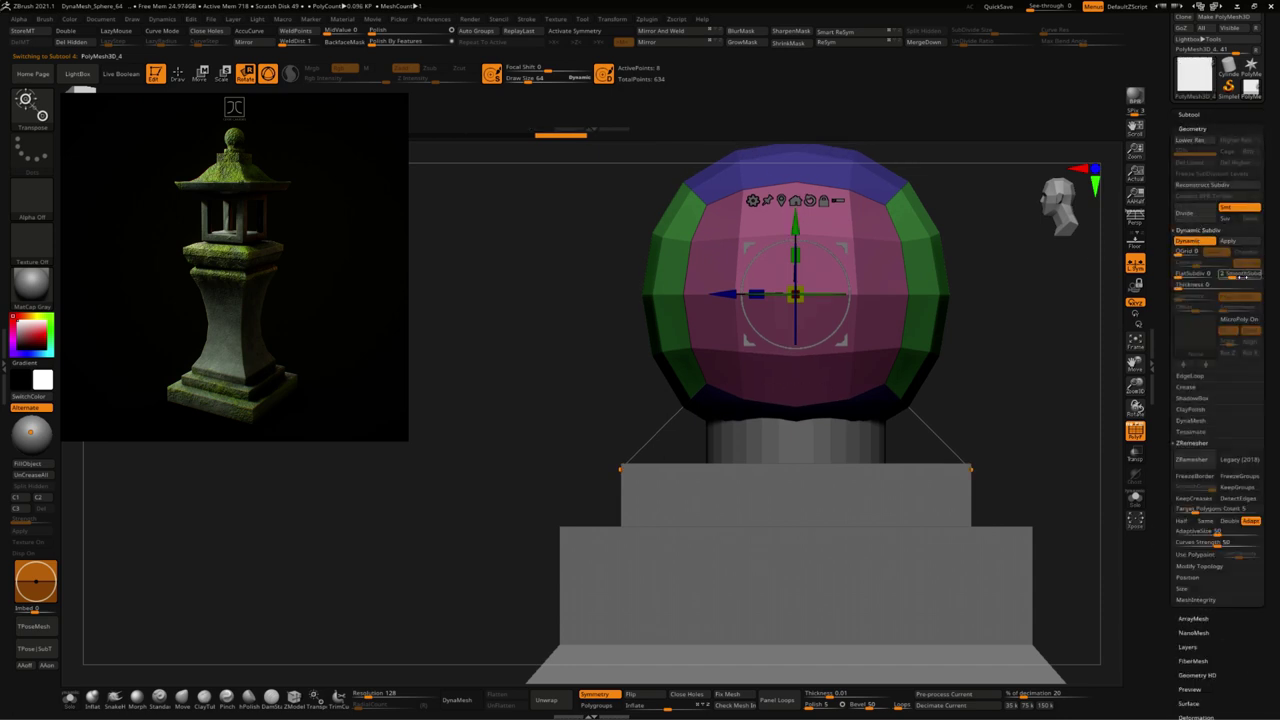
{"action": "left_click_drag", "start_coordinate": [1238, 276], "coordinate": [1246, 276]}
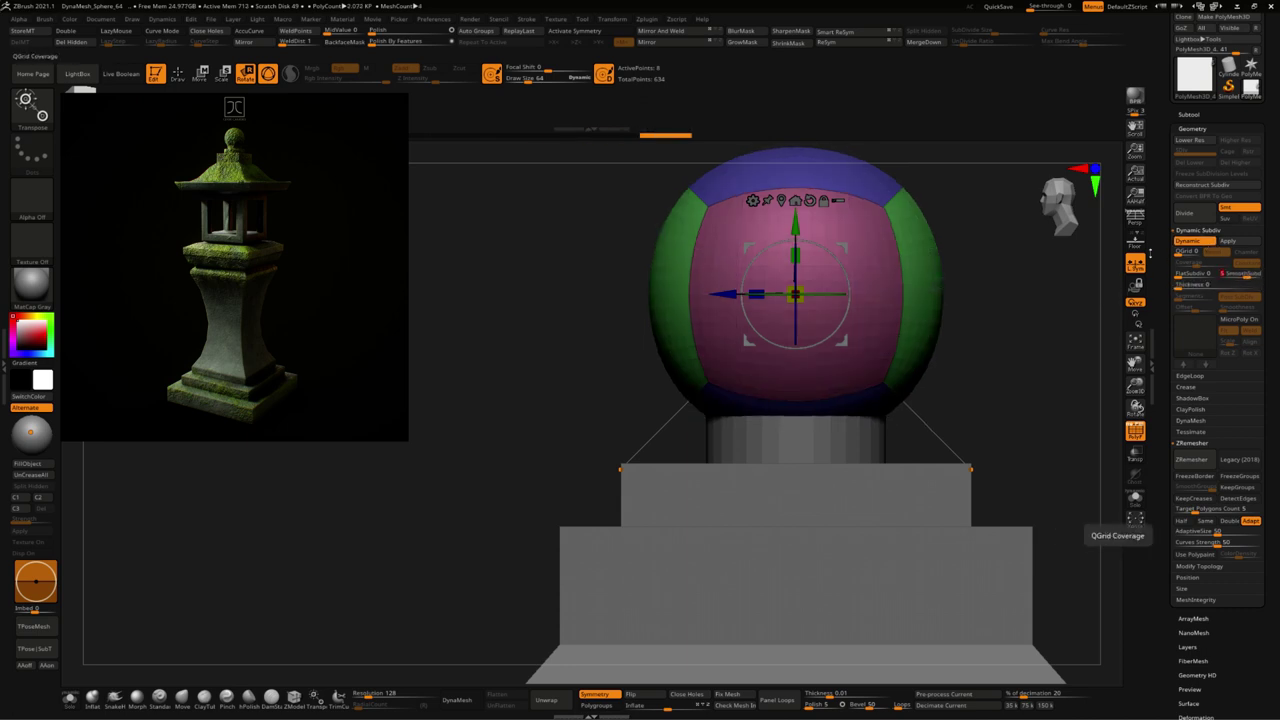
{"action": "left_click_drag", "start_coordinate": [1135, 360], "coordinate": [1124, 360], "text": "shift"}
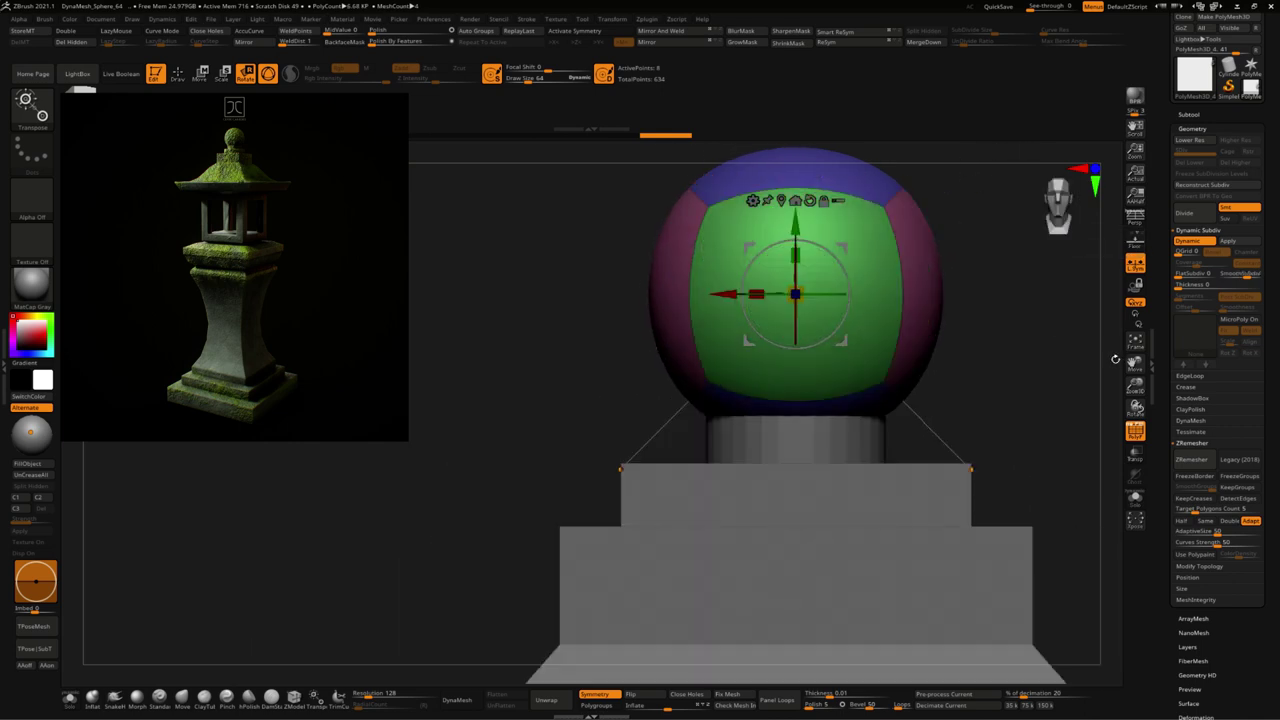
{"action": "key", "text": "shift+f"}
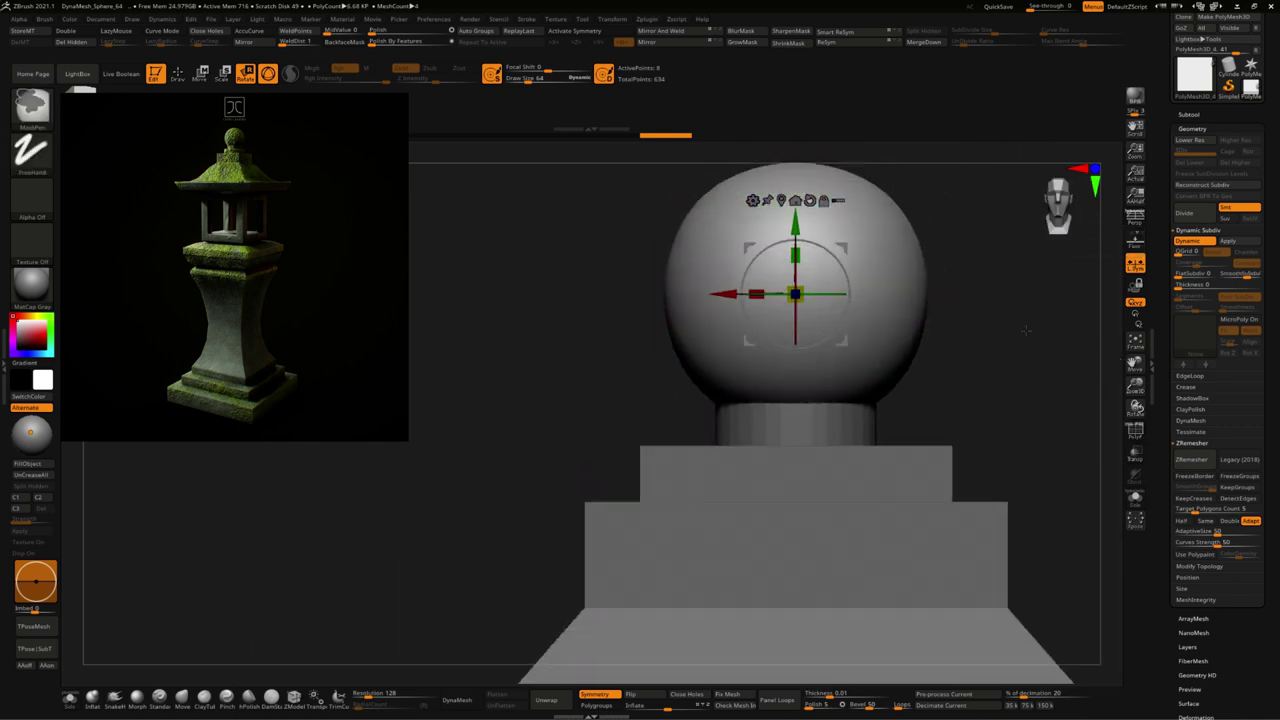
{"action": "right_click_drag", "start_coordinate": [1064, 380], "coordinate": [942, 399], "text": "ctrl"}
Step: Select the roof subtool and nudge it slightly down along the Move gizmo's Y axis
{"action": "right_click_drag", "start_coordinate": [1071, 576], "coordinate": [1050, 512], "text": "alt"}
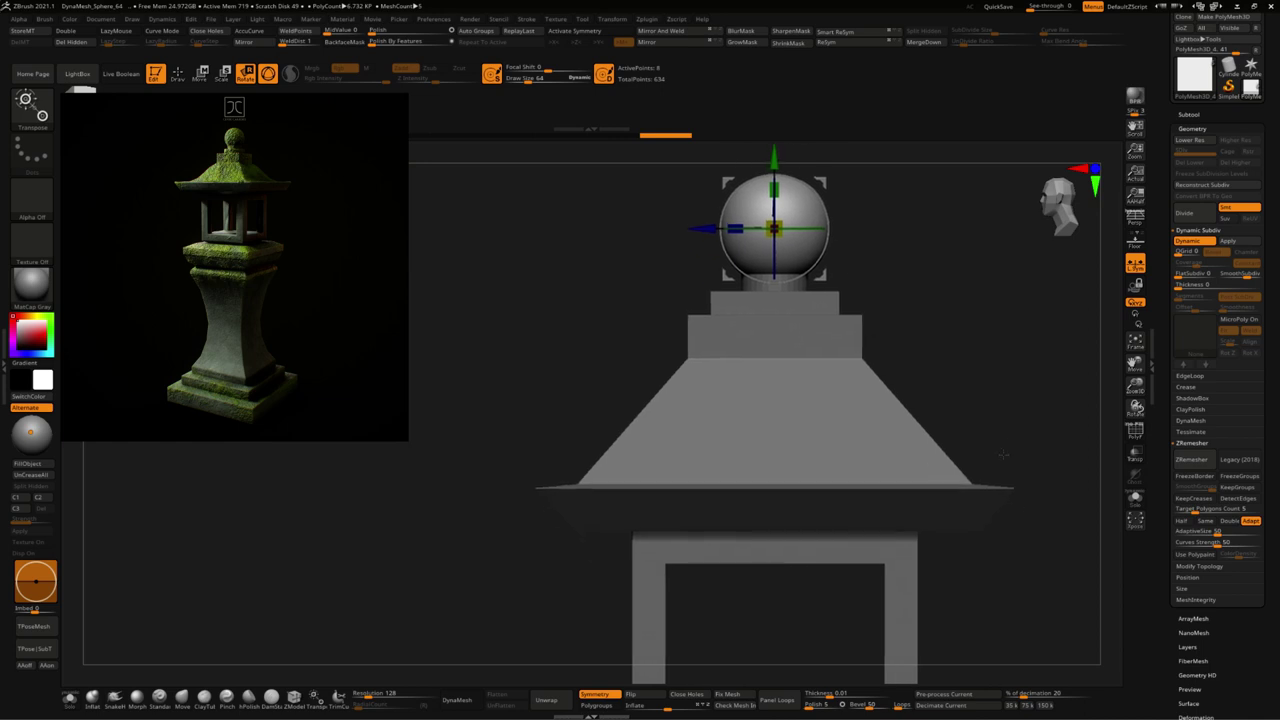
{"action": "left_click_drag", "start_coordinate": [1046, 506], "coordinate": [460, 490]}
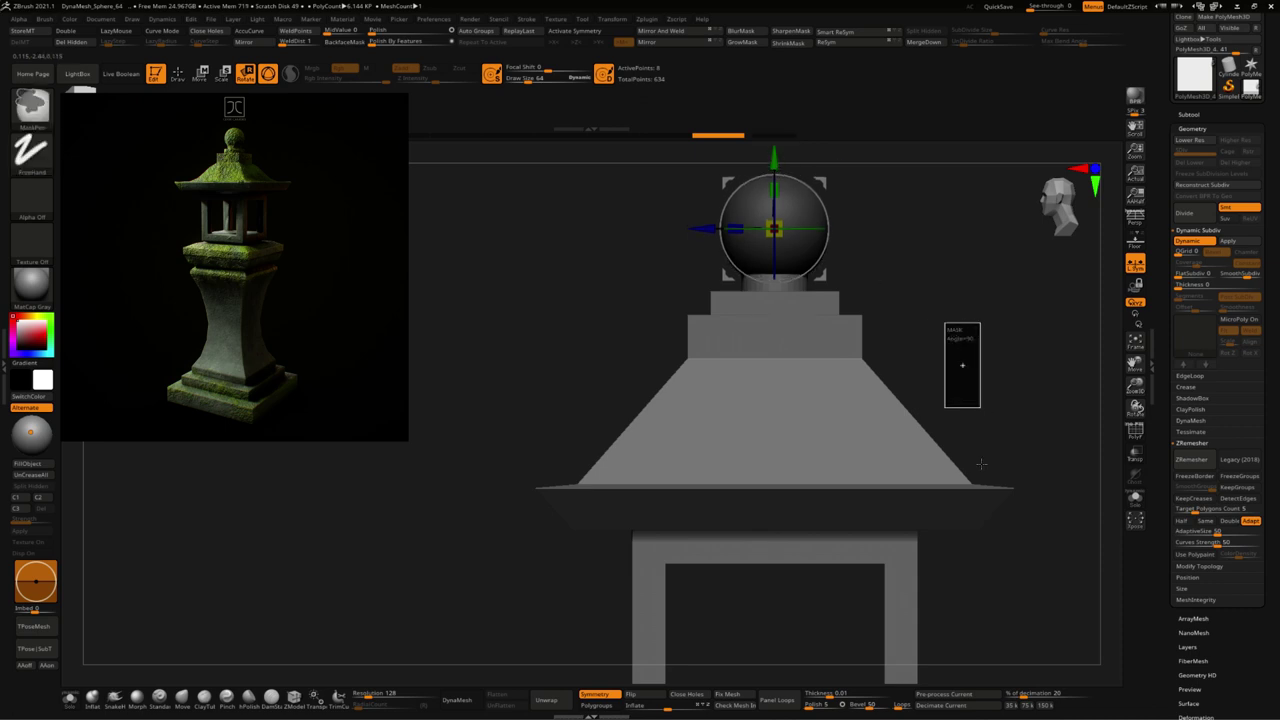
{"action": "left_click", "coordinate": [880, 457], "text": "alt"}
{"action": "left_click_drag", "start_coordinate": [1033, 504], "coordinate": [372, 490]}
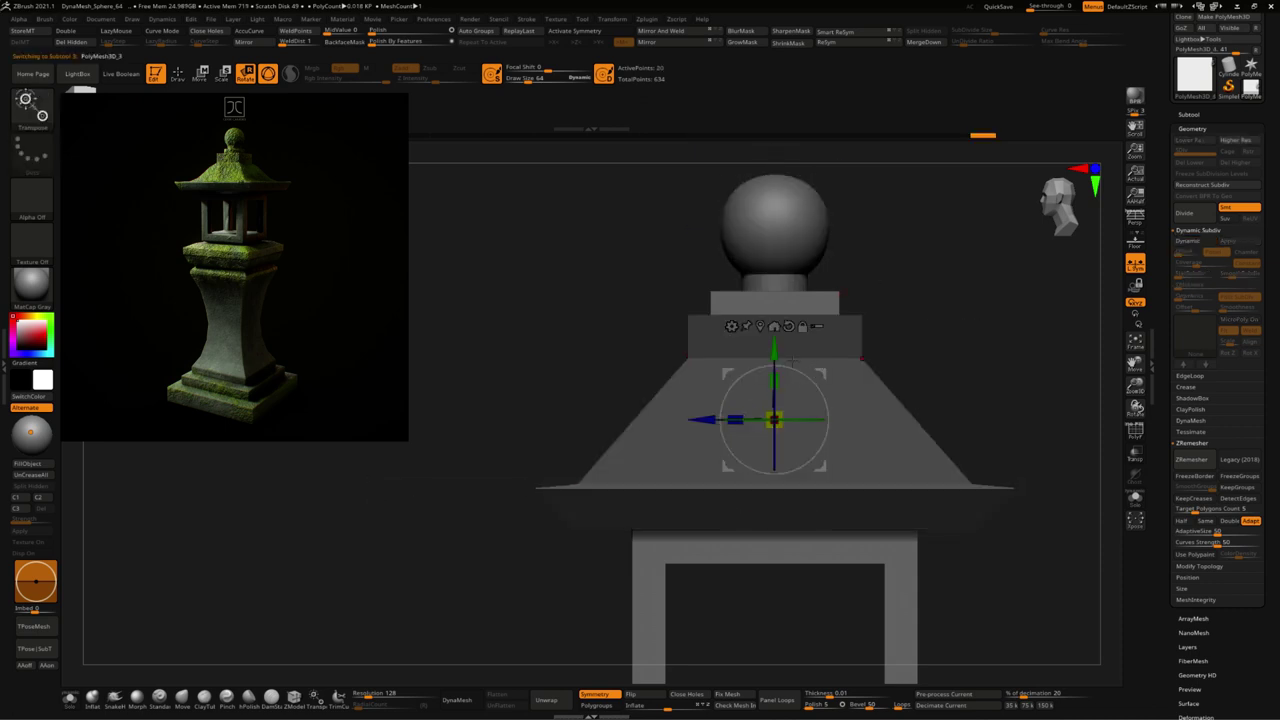
{"action": "left_click_drag", "start_coordinate": [774, 350], "coordinate": [776, 356]}
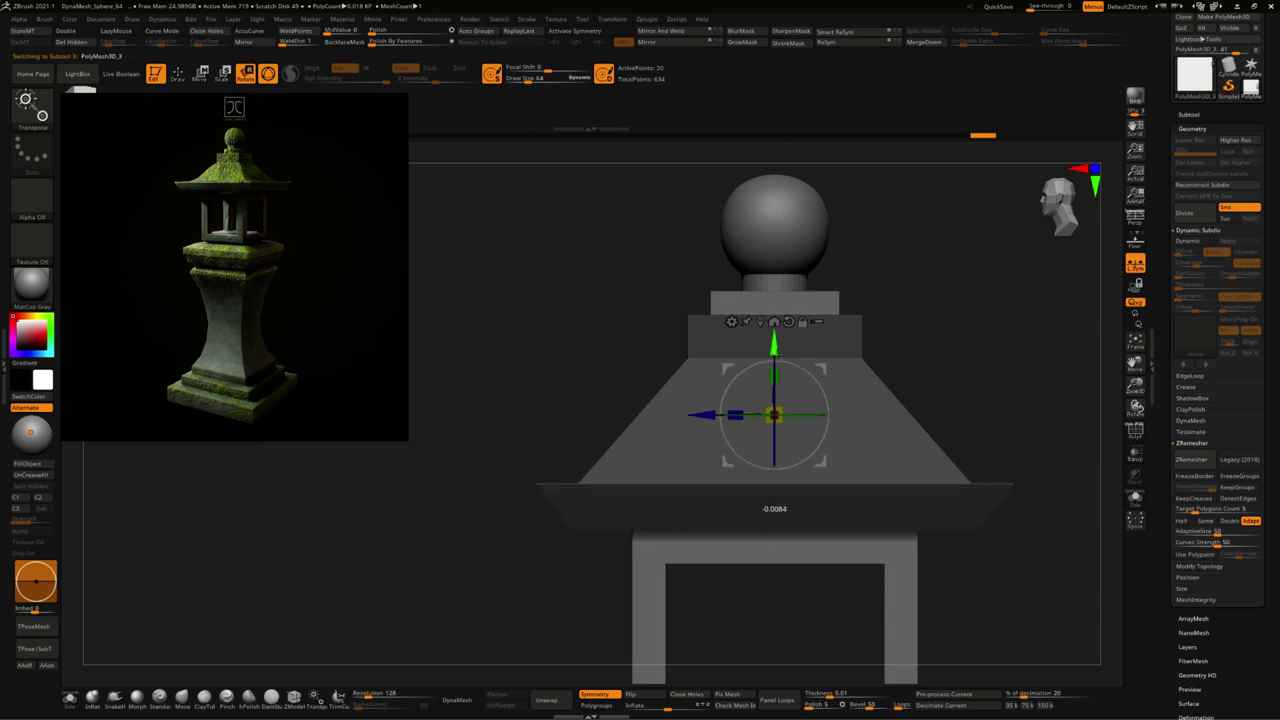
{"action": "left_click_drag", "start_coordinate": [1008, 410], "coordinate": [963, 414]}
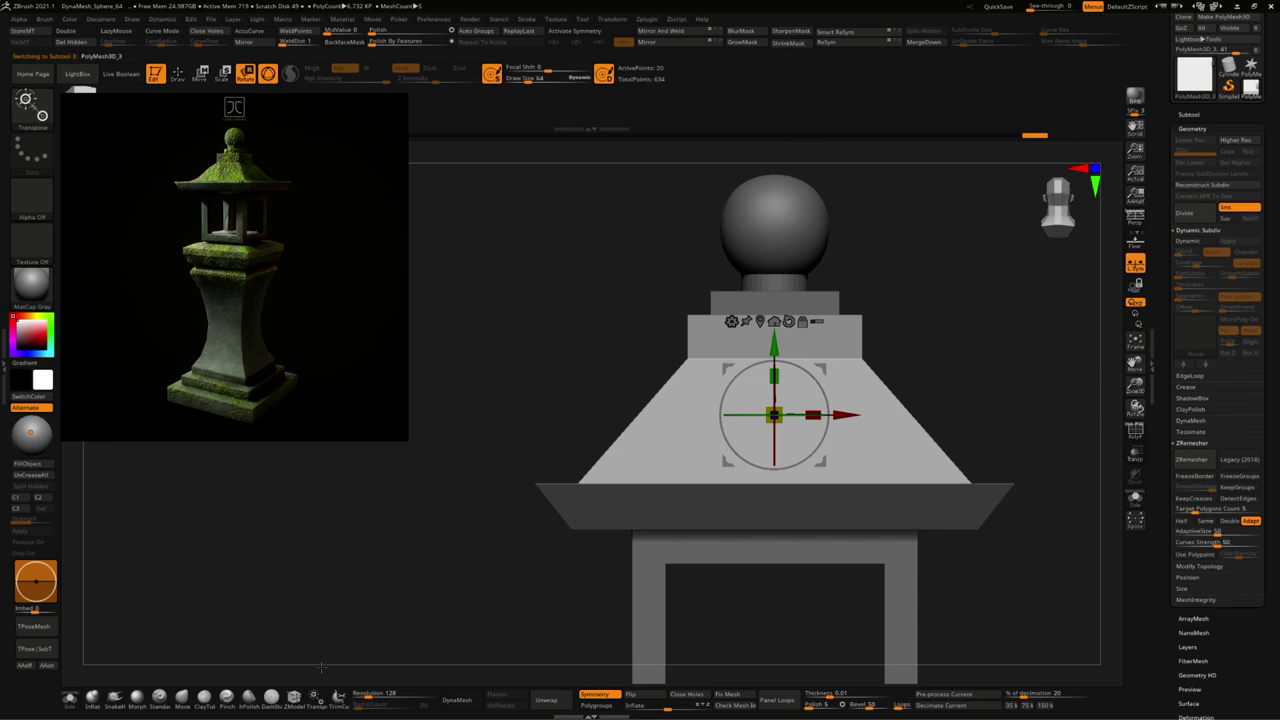
Step: Switch to the ZModeler brush (B-Z-M) and choose Insert as the roof's edge action
{"action": "key", "text": "q"}
{"action": "right_click_drag", "start_coordinate": [723, 420], "coordinate": [834, 451], "text": "ctrl"}
{"action": "key", "text": "b"}
{"action": "key", "text": "z"}
{"action": "key", "text": "m"}
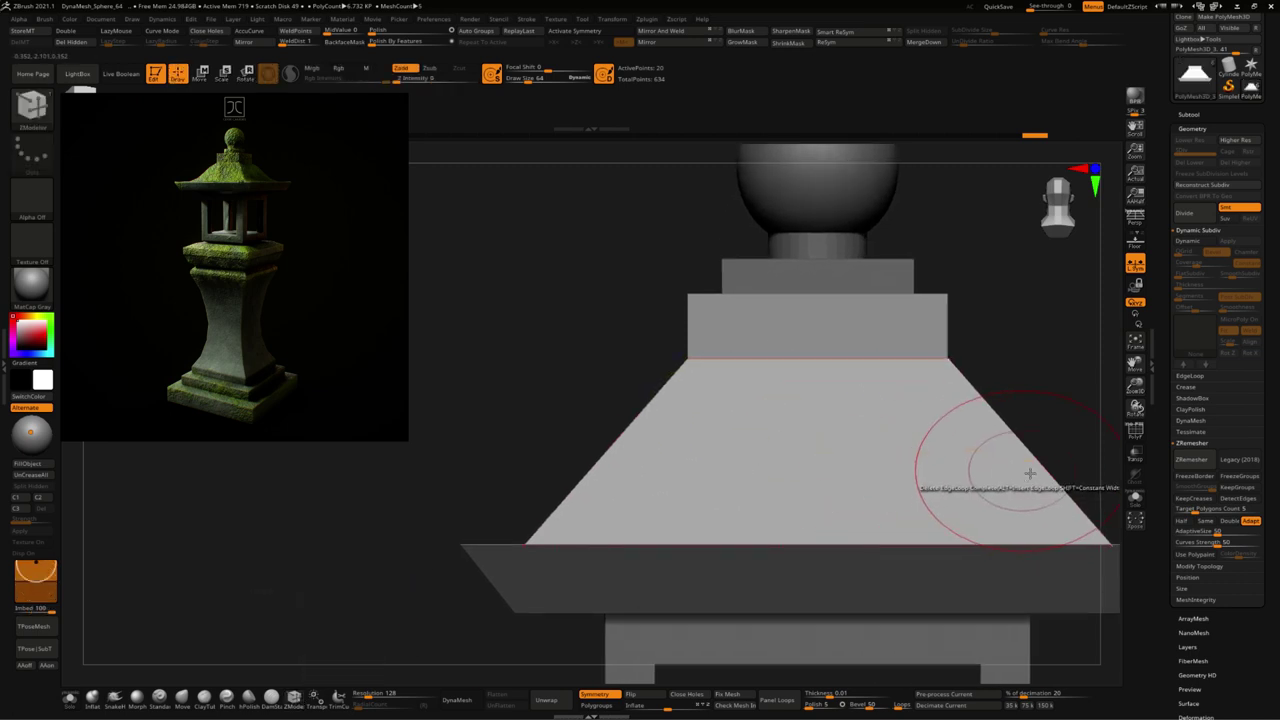
{"action": "key", "text": "space"}
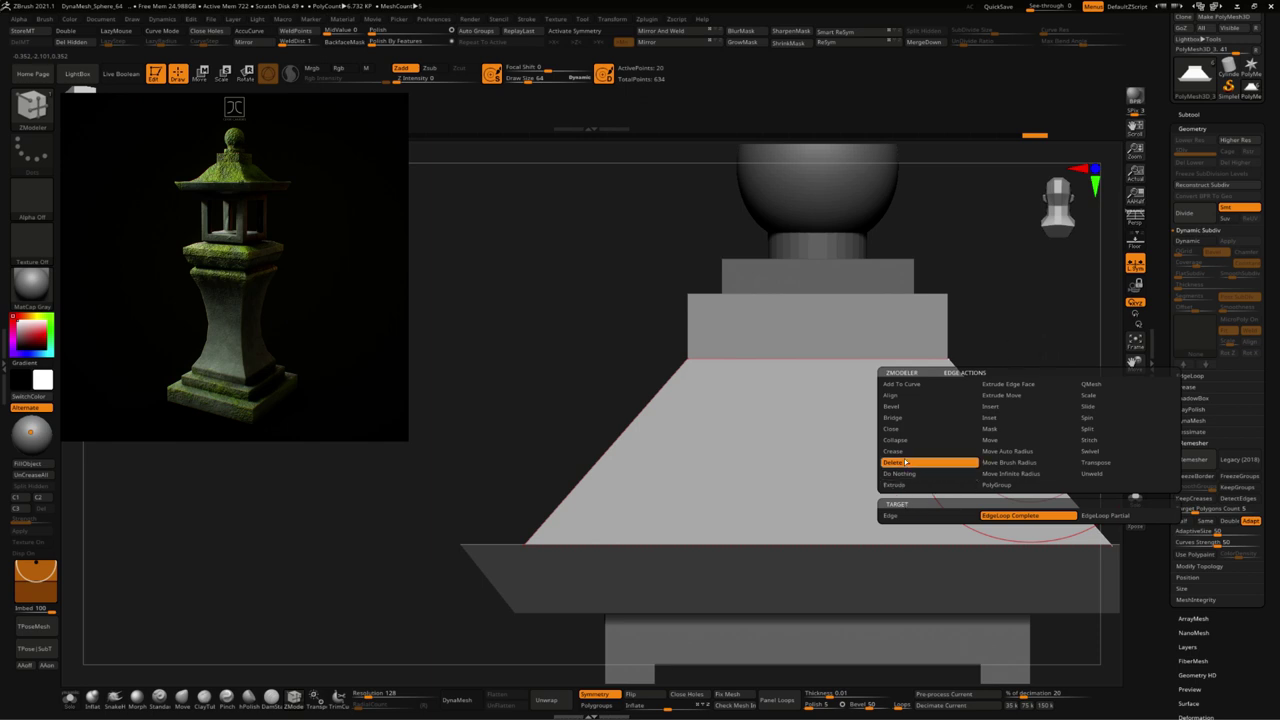
{"action": "left_click", "coordinate": [990, 406]}
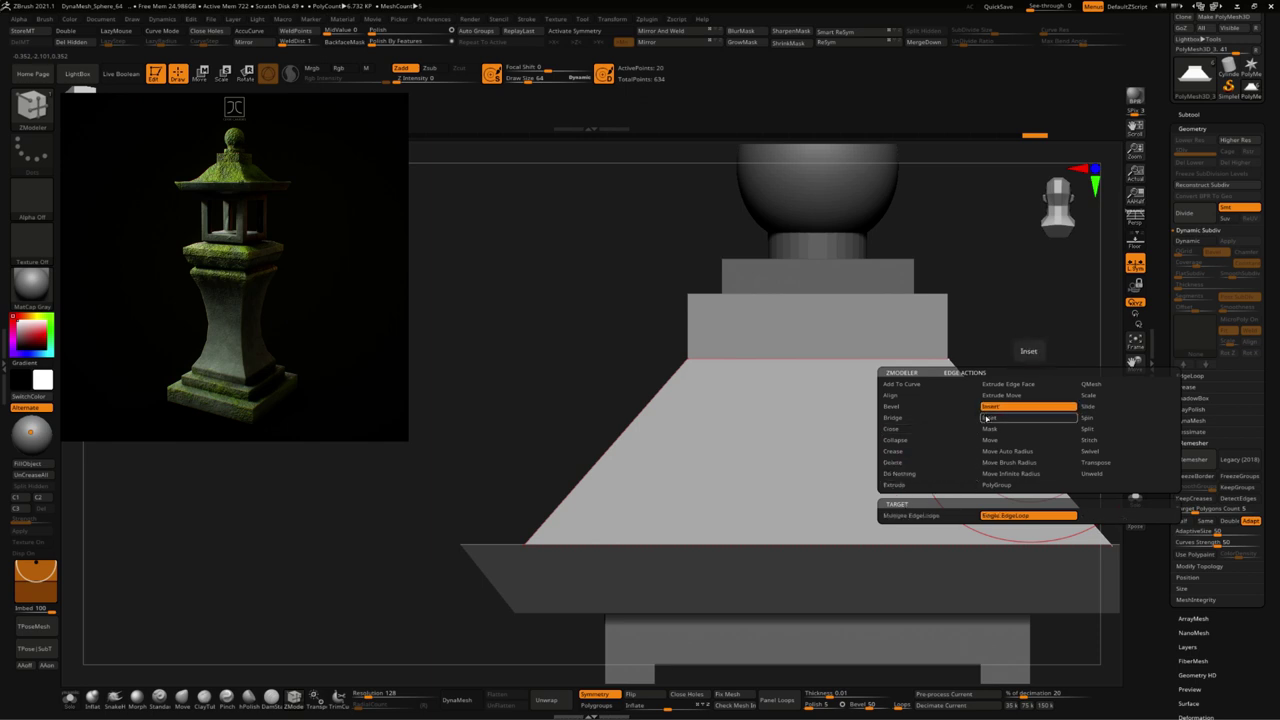
Step: Set the Insert target to Multiple EdgeLoops and turn on polygroup colour display
{"action": "key", "text": "space"}
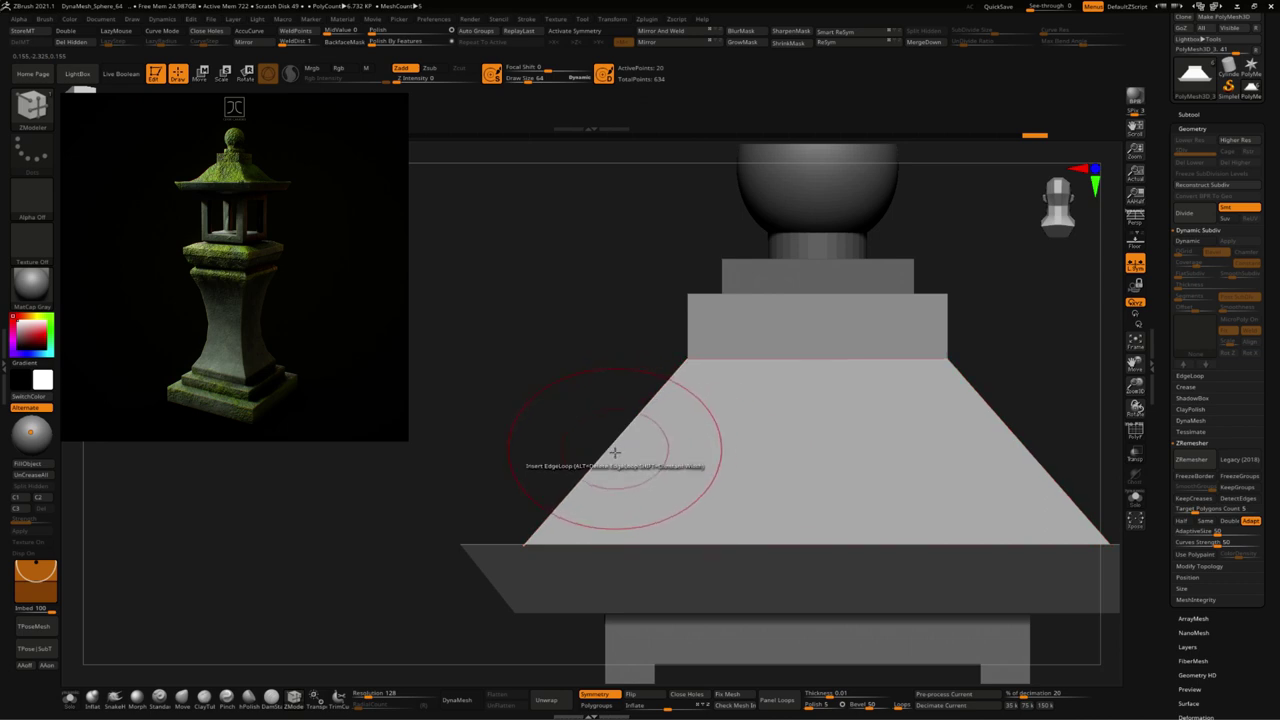
{"action": "key", "text": "space"}
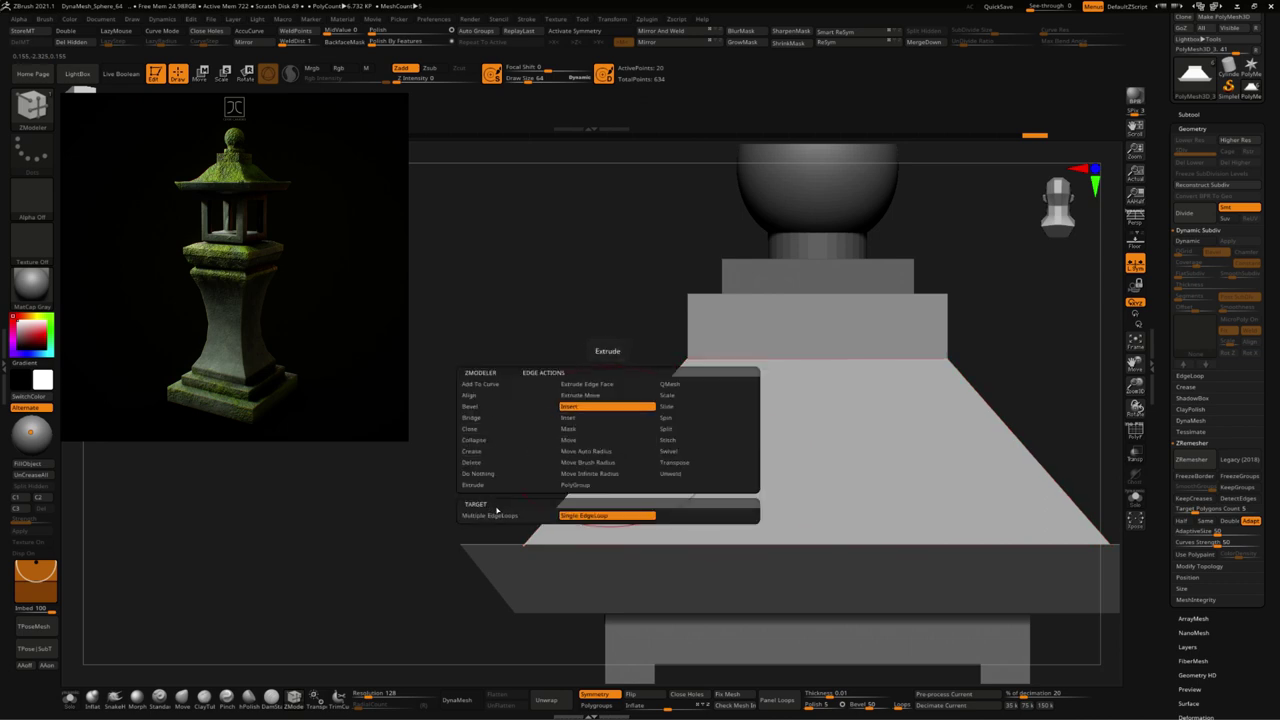
{"action": "left_click", "coordinate": [496, 513]}
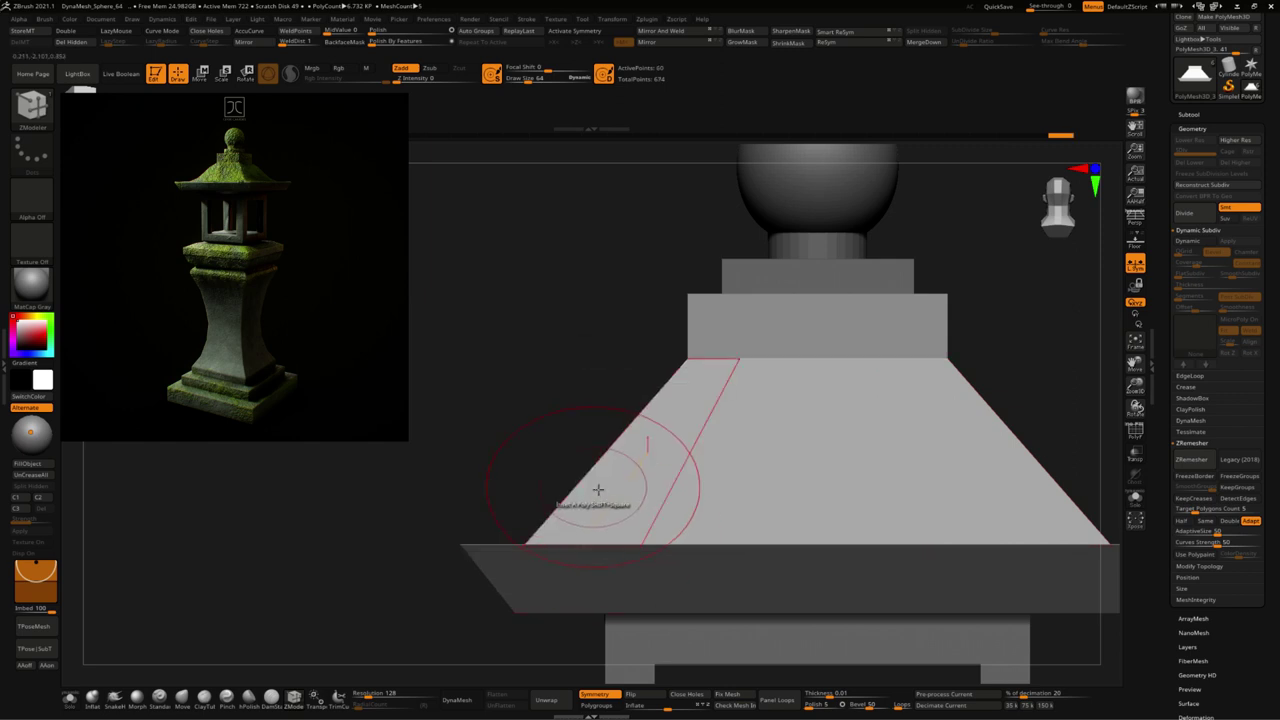
{"action": "key", "text": "space"}
{"action": "left_click", "coordinate": [593, 484]}
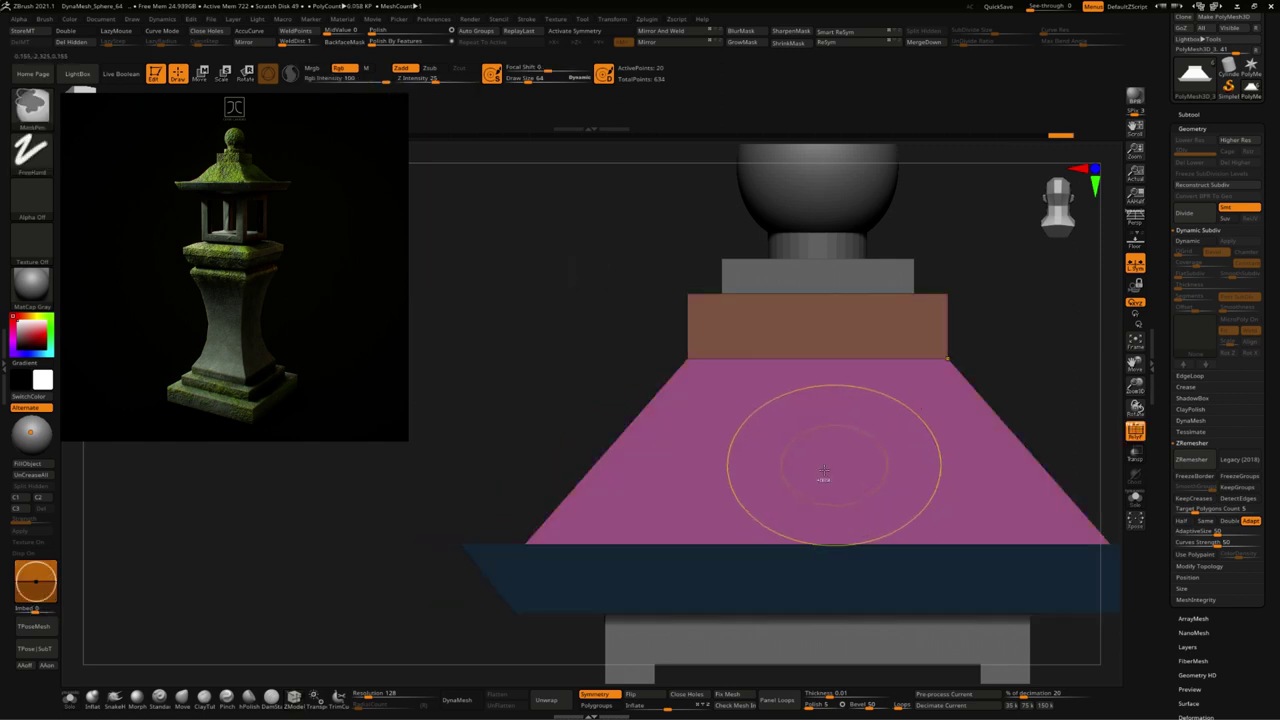
{"action": "key", "text": "space"}
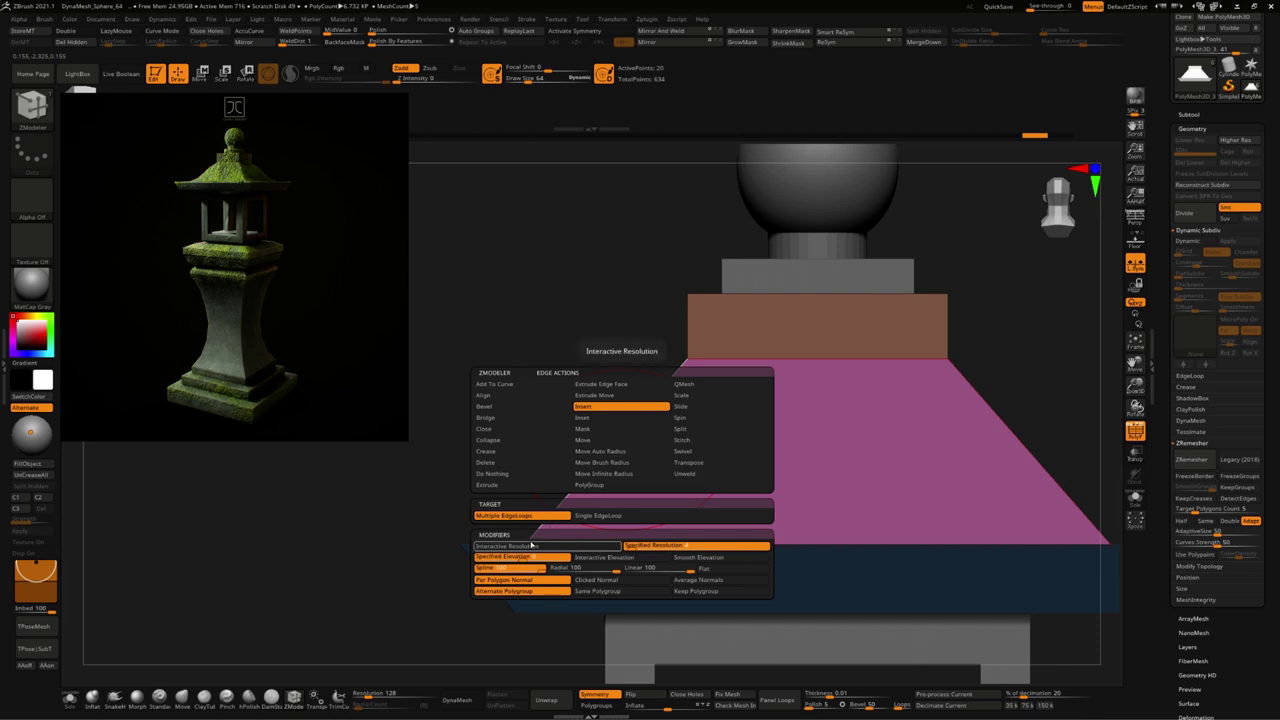
Step: Insert an interactive edge loop across the pink roof tier and narrow that tier's top
{"action": "left_click", "coordinate": [531, 545]}
{"action": "left_click_drag", "start_coordinate": [608, 451], "coordinate": [690, 470]}
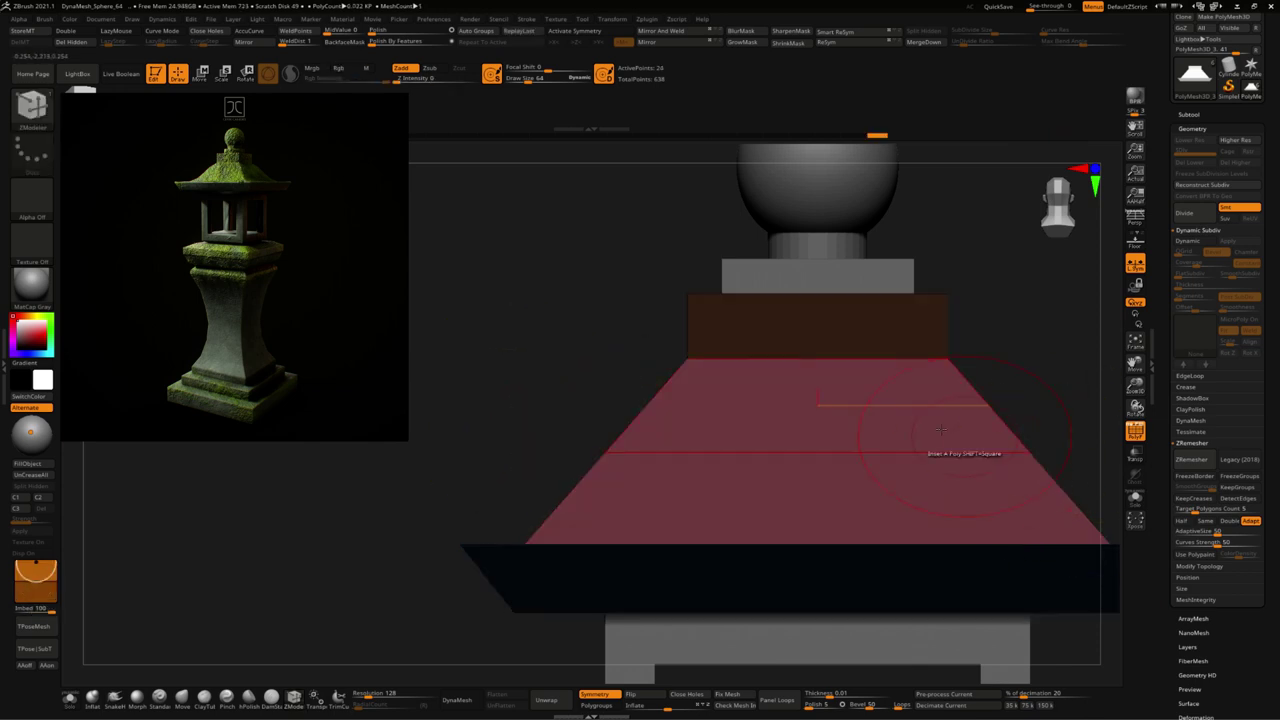
{"action": "left_click", "coordinate": [201, 73]}
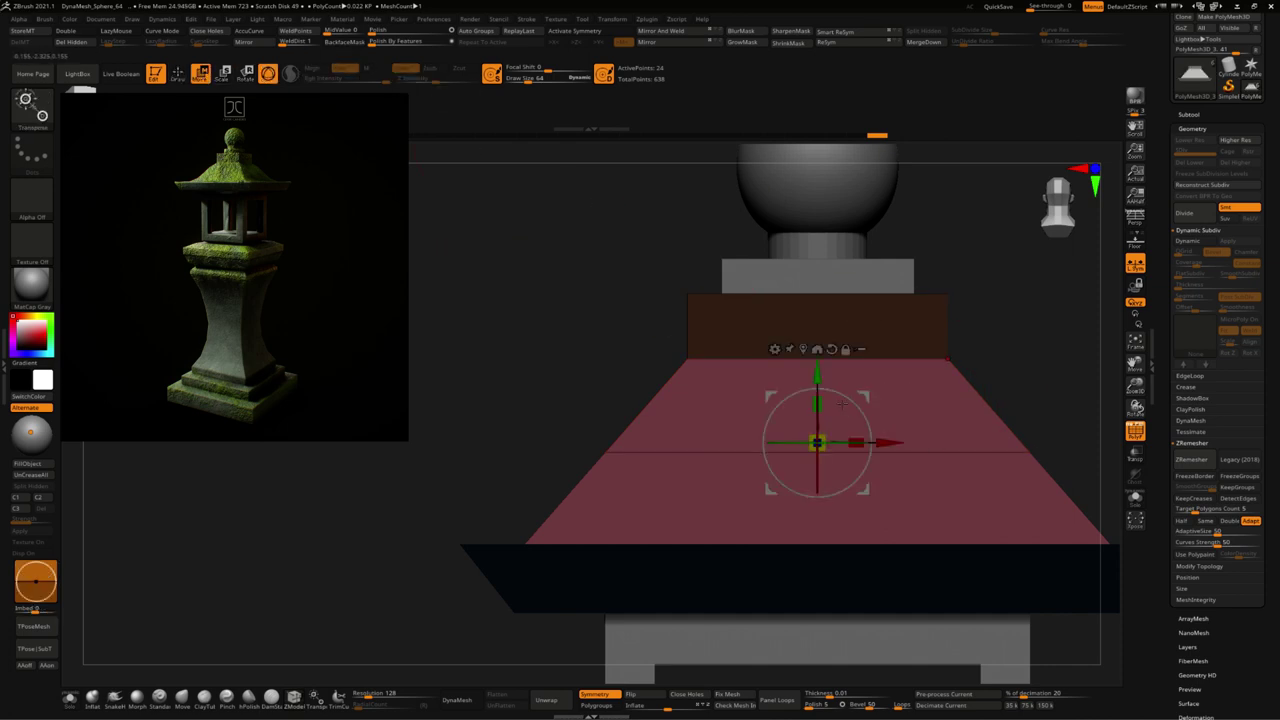
{"action": "left_click_drag", "start_coordinate": [817, 442], "coordinate": [817, 451], "text": "alt"}
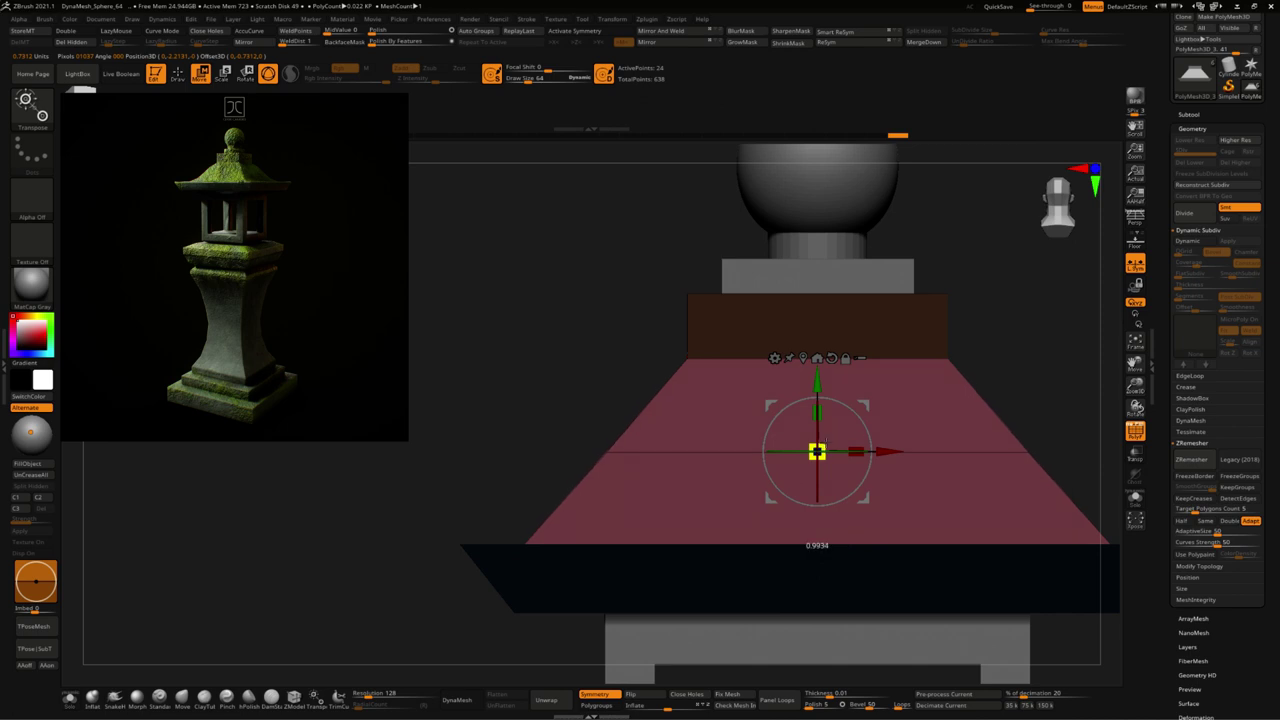
{"action": "mouse_move", "coordinate": [825, 441]}
{"action": "left_mouse_down"}
{"action": "mouse_move", "coordinate": [837, 422]}
{"action": "mouse_move", "coordinate": [826, 343]}
{"action": "left_mouse_up"}
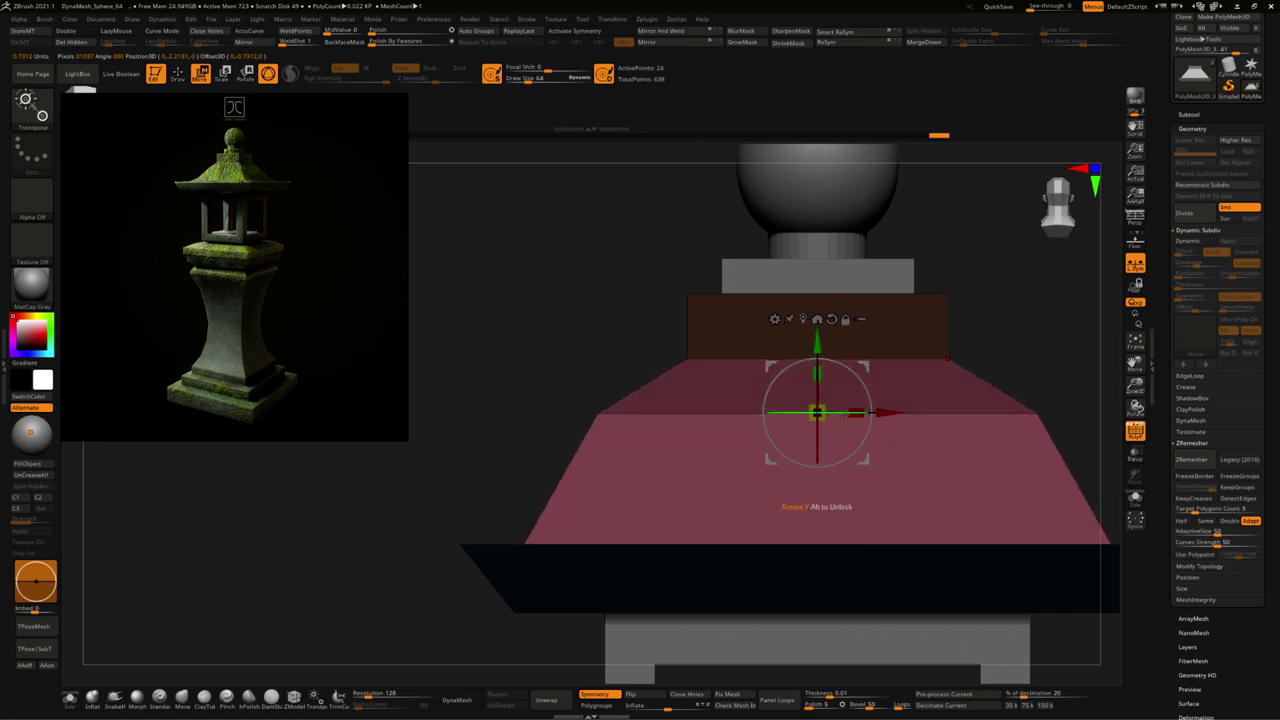
{"action": "left_click_drag", "start_coordinate": [832, 411], "coordinate": [815, 410]}
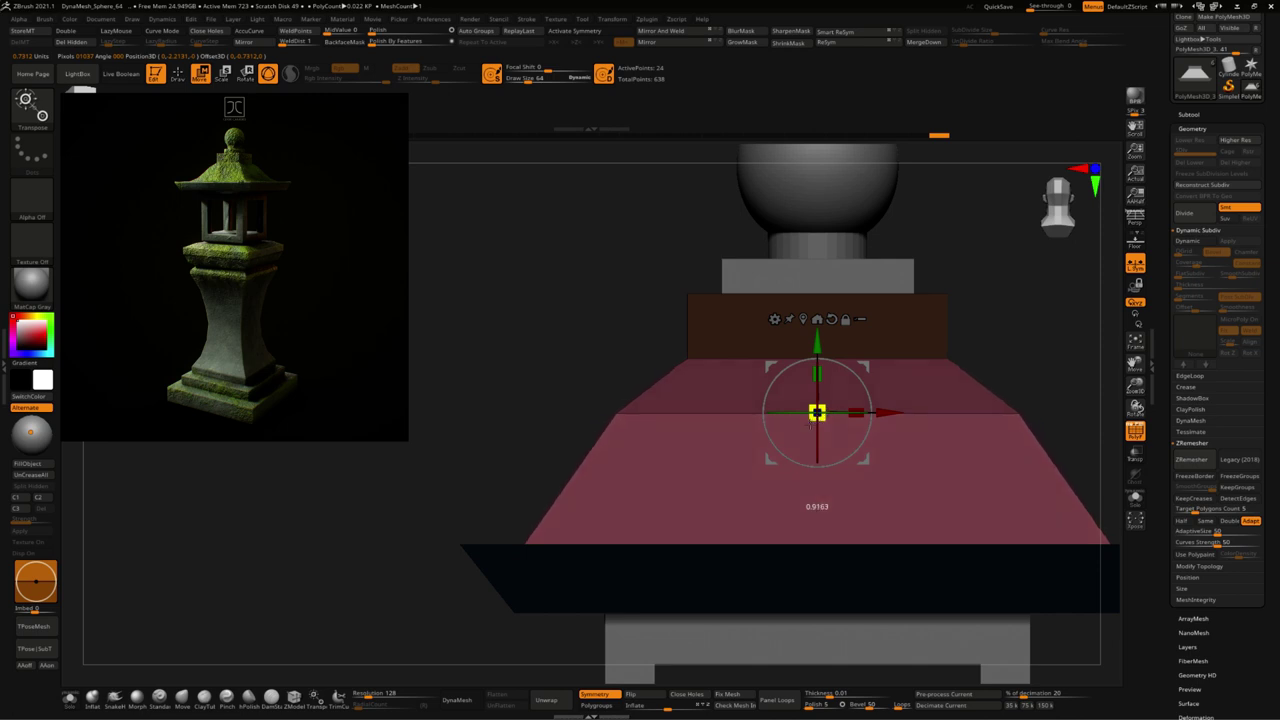
{"action": "mouse_move", "coordinate": [987, 313]}
{"action": "right_mouse_down", "text": "ctrl"}
{"action": "mouse_move", "coordinate": [967, 351]}
{"action": "mouse_move", "coordinate": [706, 463]}
{"action": "right_mouse_up", "text": "ctrl"}
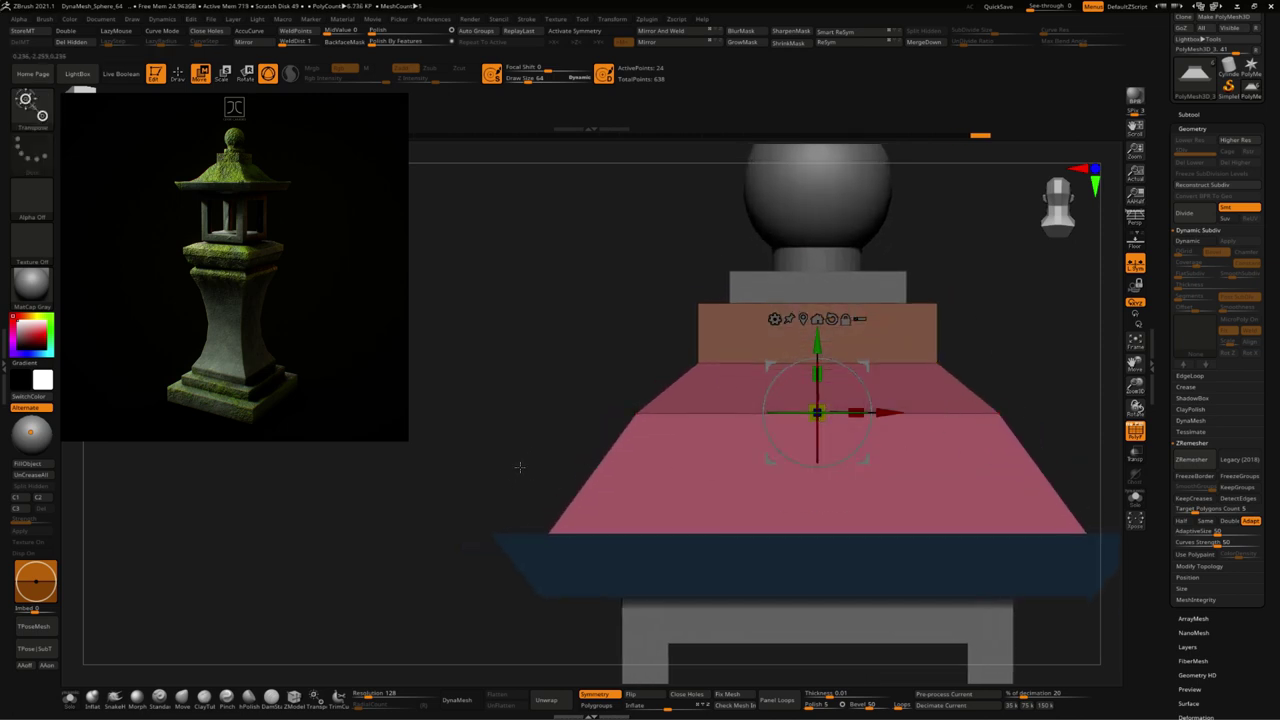
Step: Add an edge loop on the lower pink tier, then shrink and lower the middle roof band
{"action": "left_click", "coordinate": [294, 696]}
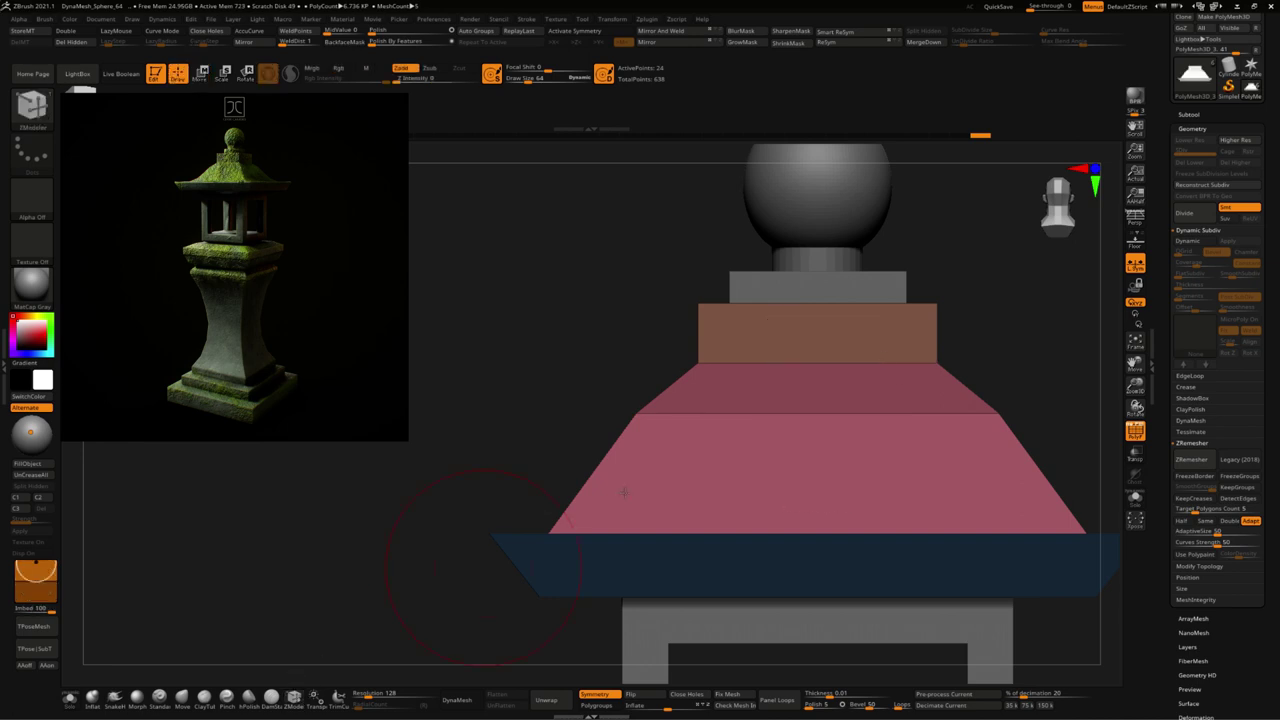
{"action": "left_click", "coordinate": [615, 474]}
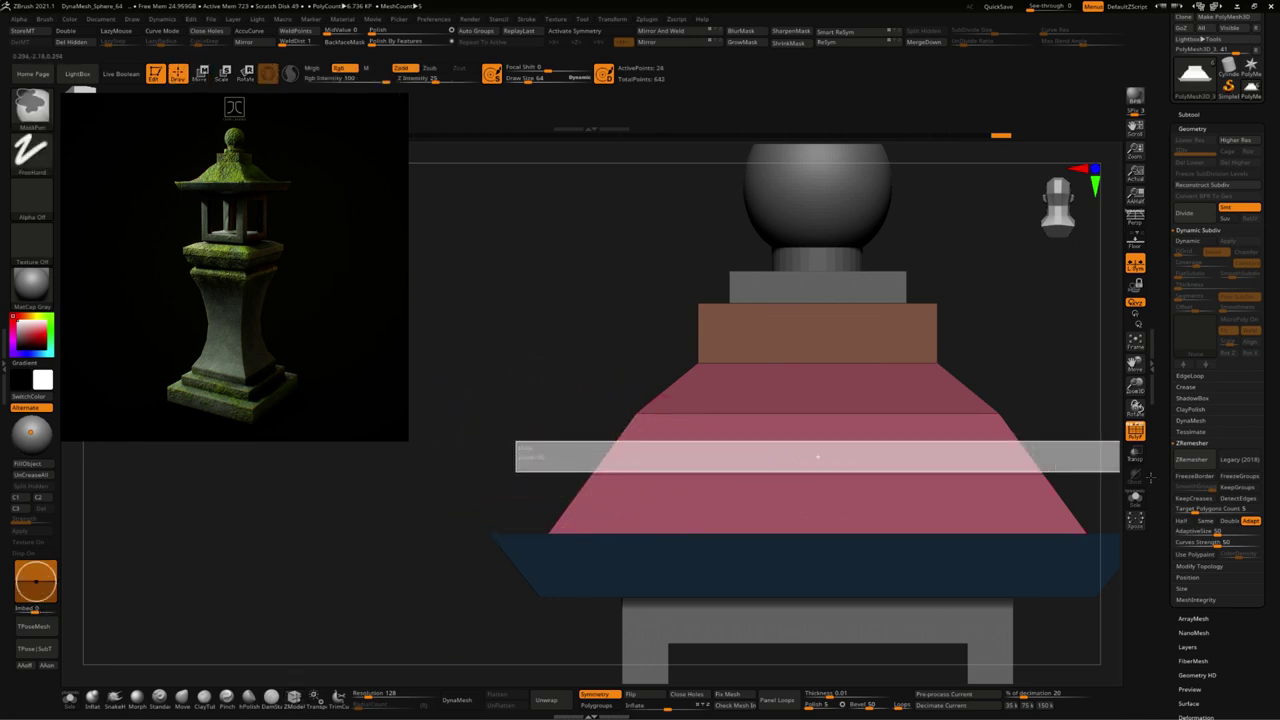
{"action": "key", "text": "ctrl+z"}
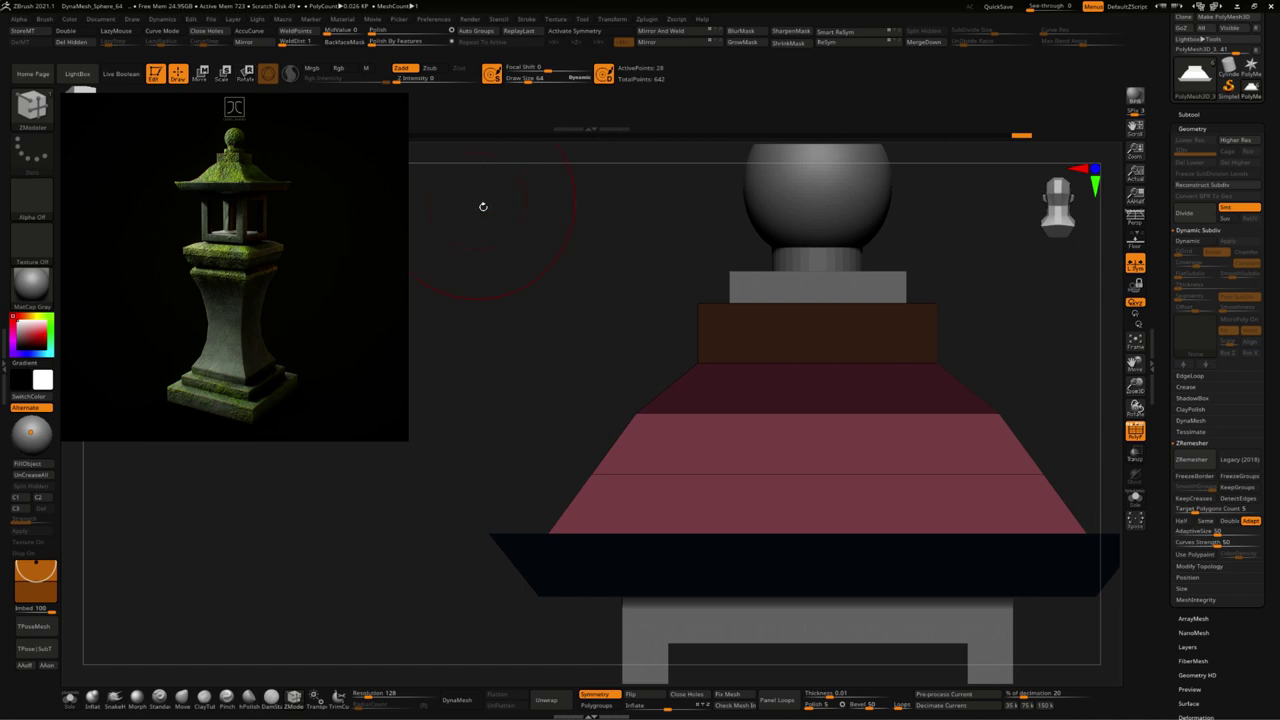
{"action": "key", "text": "e"}
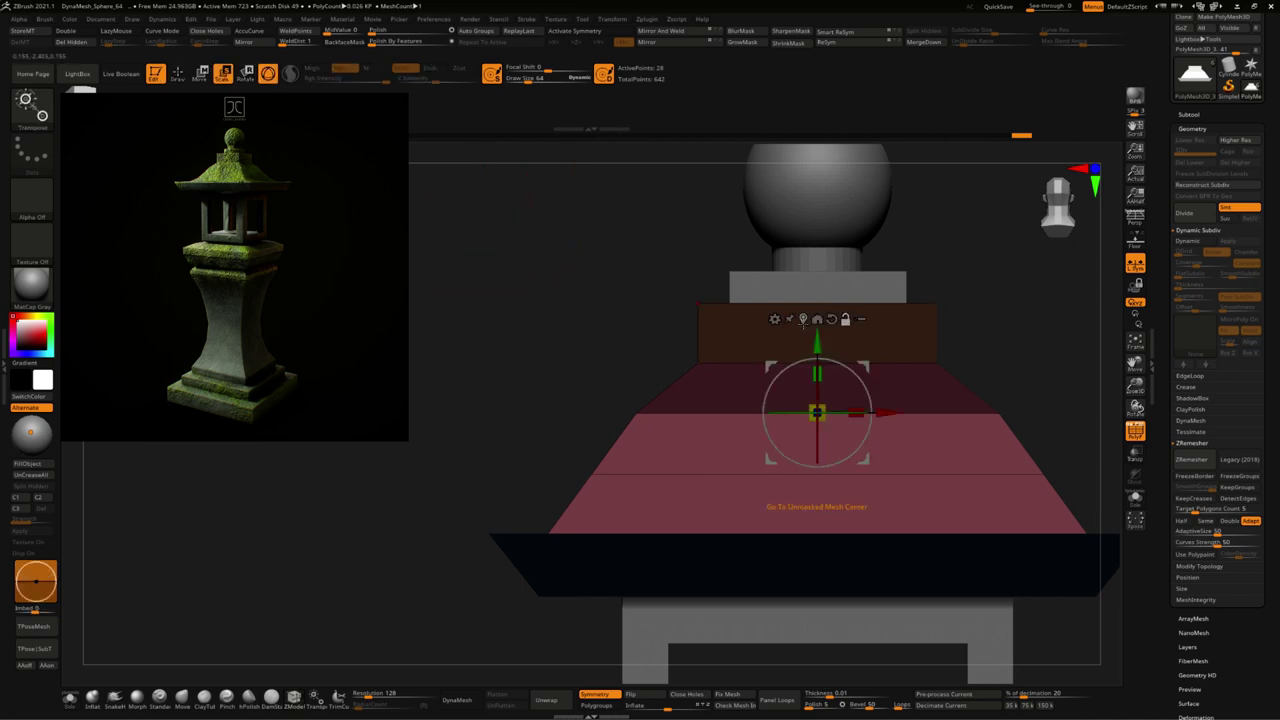
{"action": "left_click", "coordinate": [802, 319]}
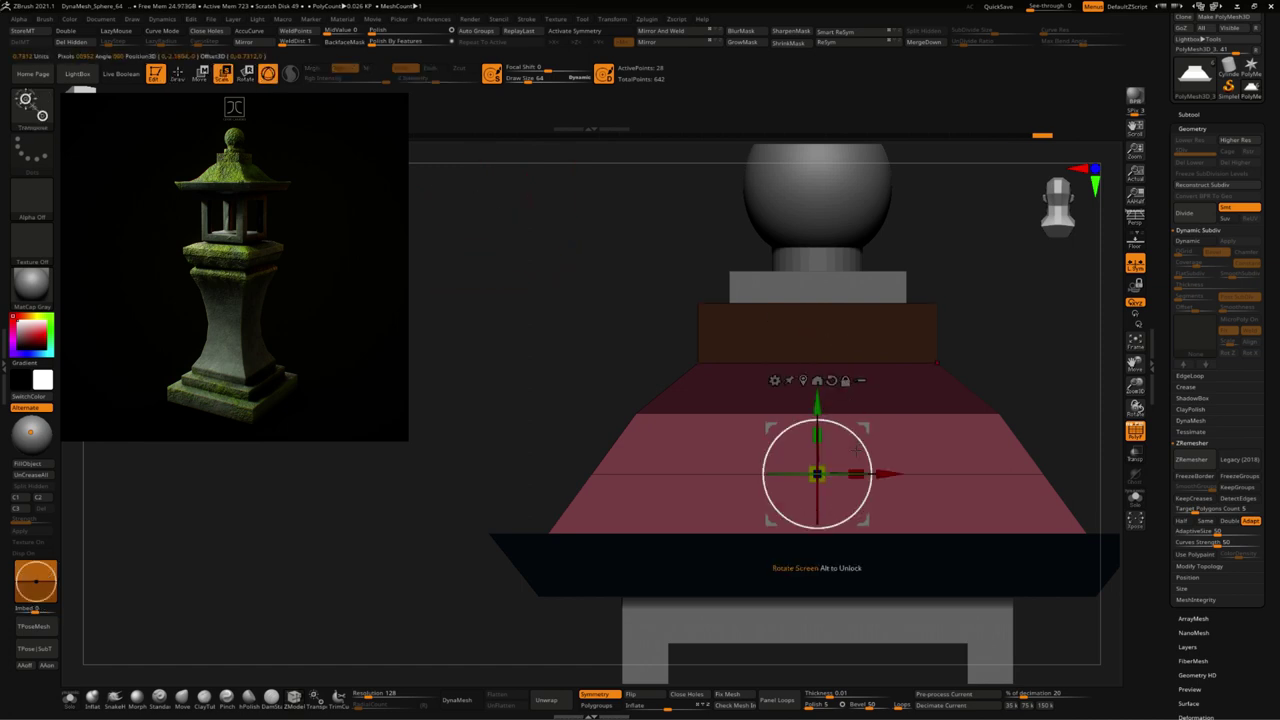
{"action": "left_click_drag", "start_coordinate": [833, 470], "coordinate": [818, 473]}
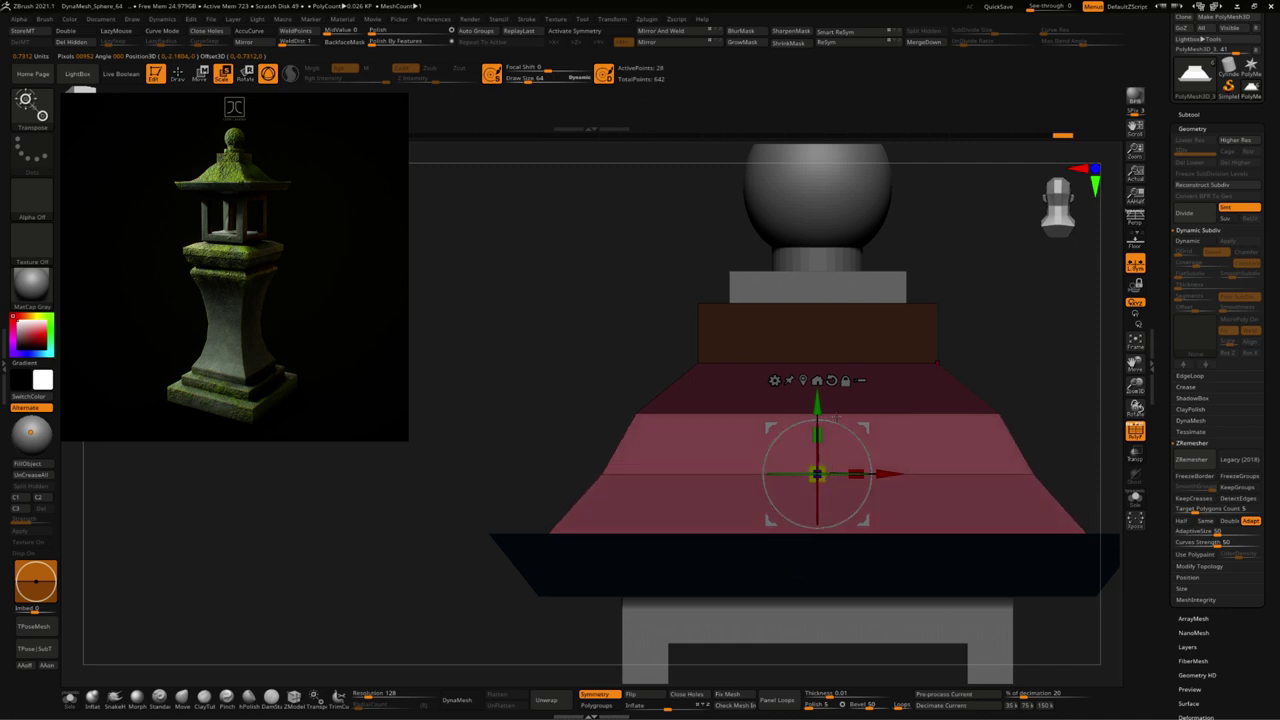
{"action": "left_click_drag", "start_coordinate": [828, 409], "coordinate": [830, 441]}
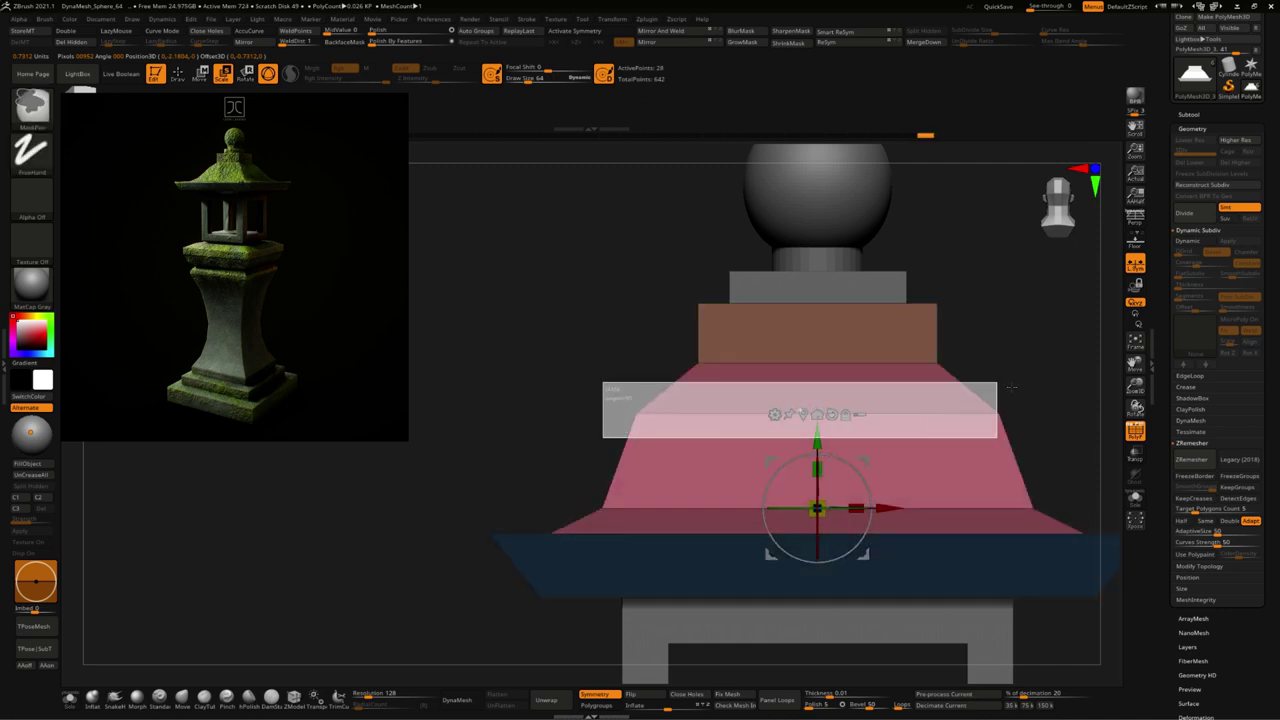
Step: Mask and adjust the roof bands, then lower the brown box onto the roof
{"action": "left_click", "coordinate": [916, 393], "text": "ctrl"}
{"action": "left_click_drag", "start_coordinate": [832, 441], "coordinate": [833, 428]}
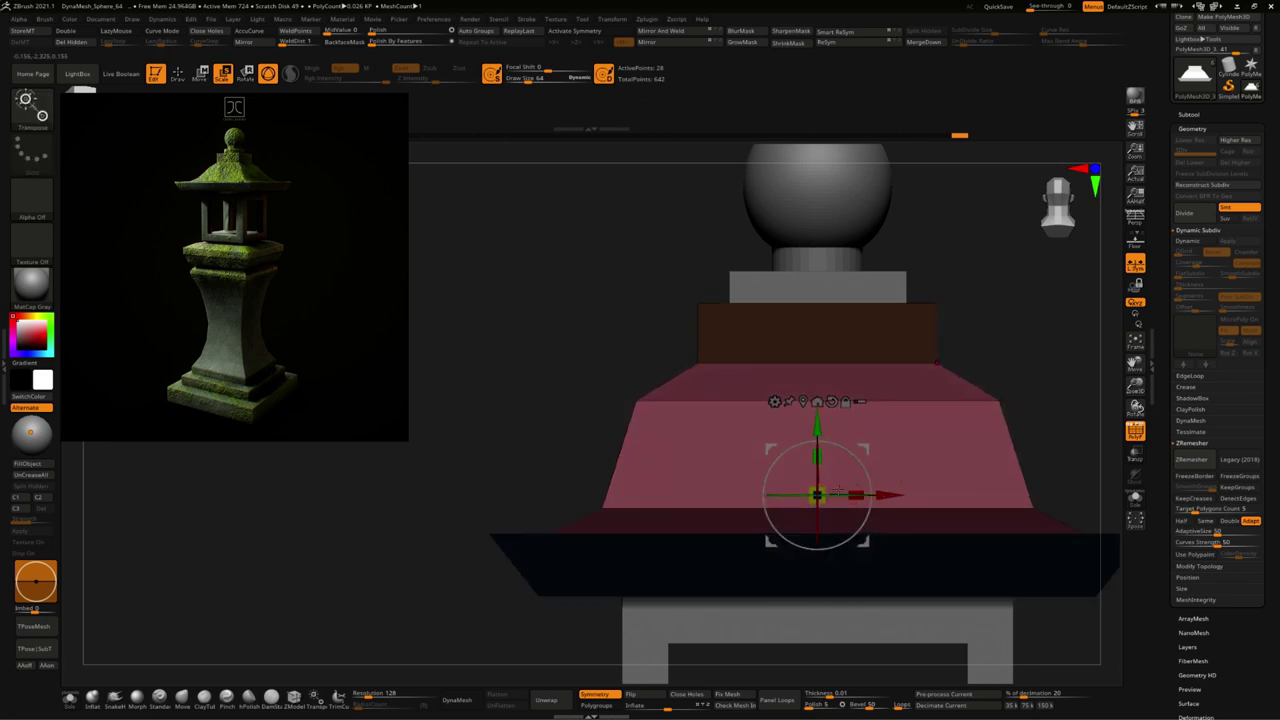
{"action": "left_click_drag", "start_coordinate": [817, 495], "coordinate": [831, 486]}
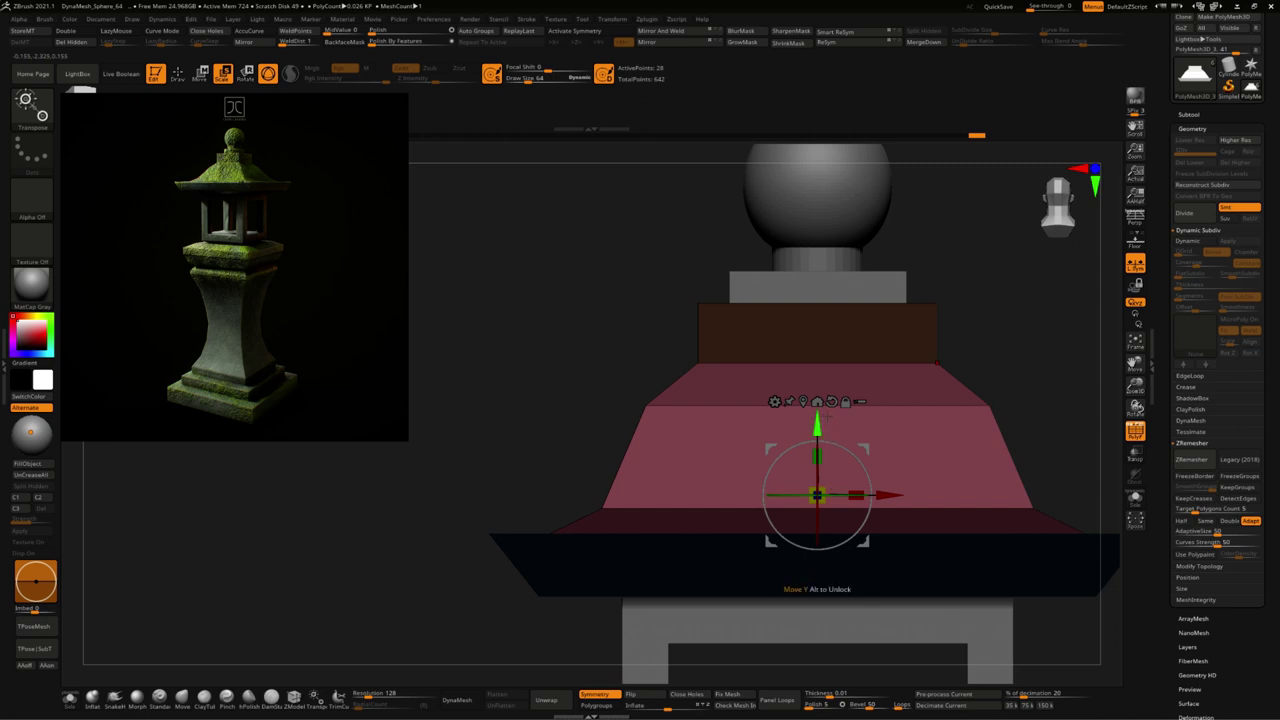
{"action": "left_click_drag", "start_coordinate": [1000, 315], "coordinate": [1022, 300], "text": "ctrl"}
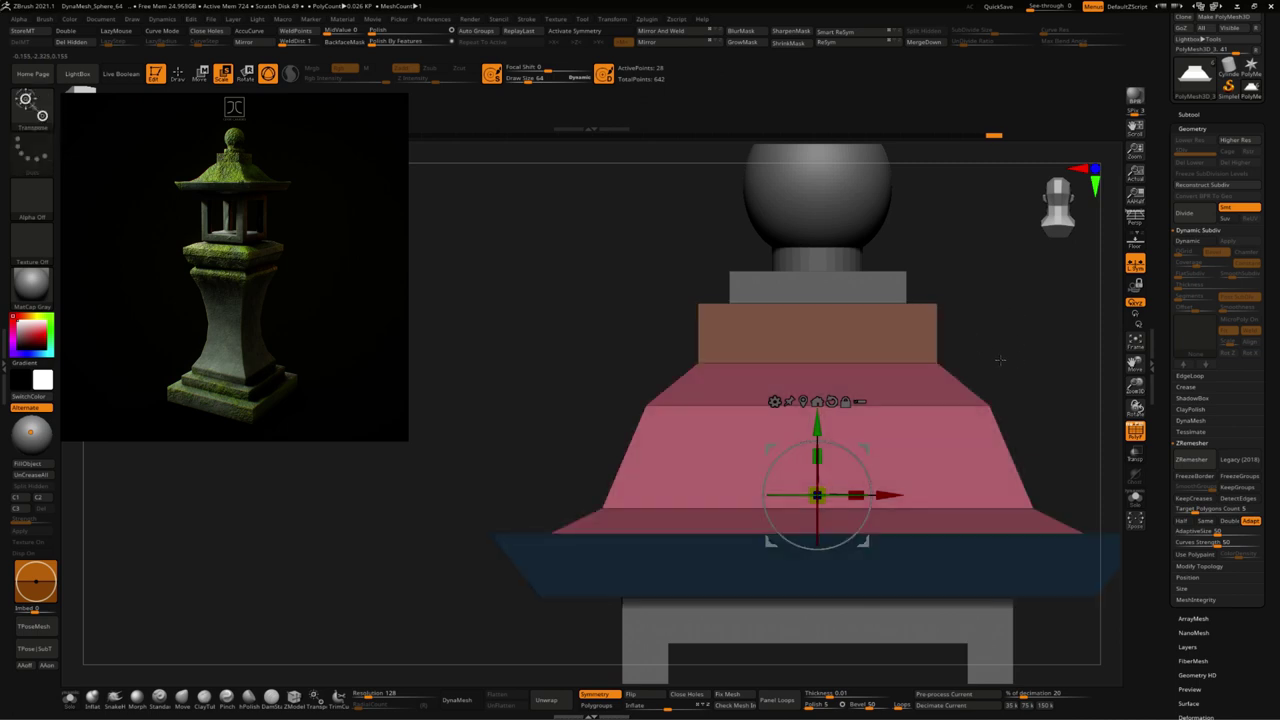
{"action": "left_click_drag", "start_coordinate": [1018, 382], "coordinate": [778, 330], "text": "ctrl"}
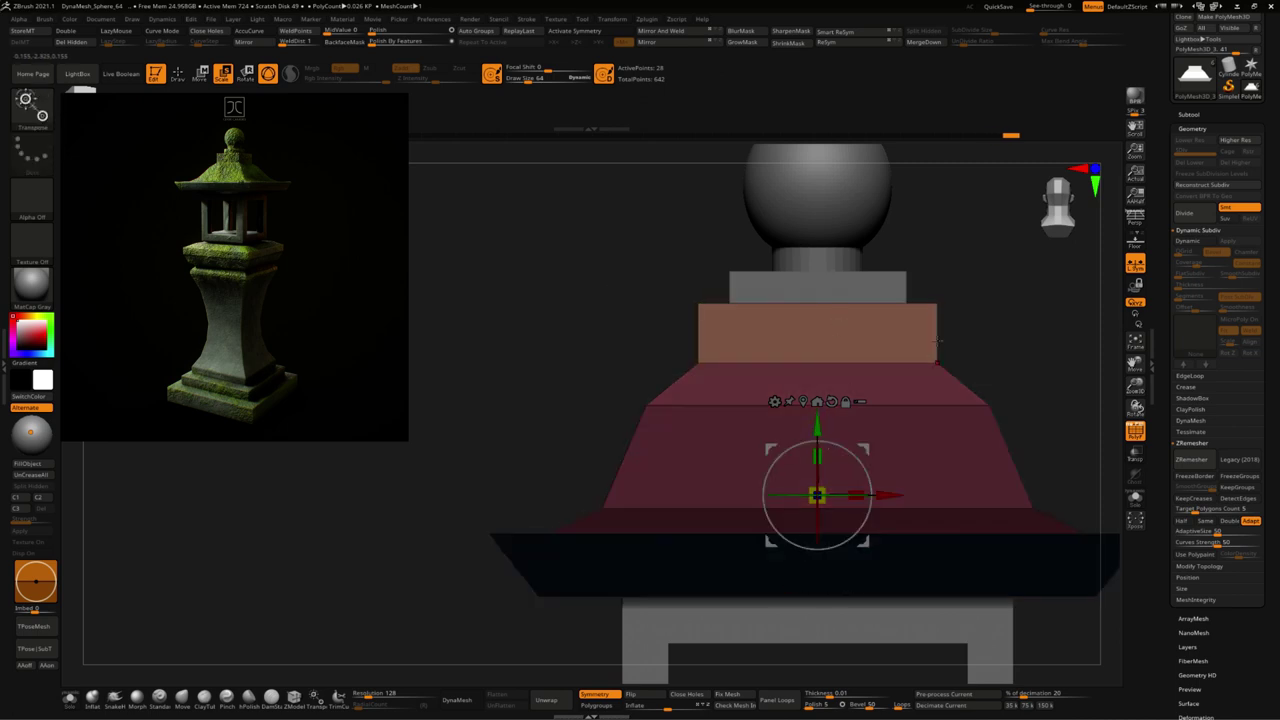
{"action": "left_click", "coordinate": [982, 315], "text": "ctrl"}
{"action": "left_click_drag", "start_coordinate": [1004, 342], "coordinate": [612, 272], "text": "ctrl"}
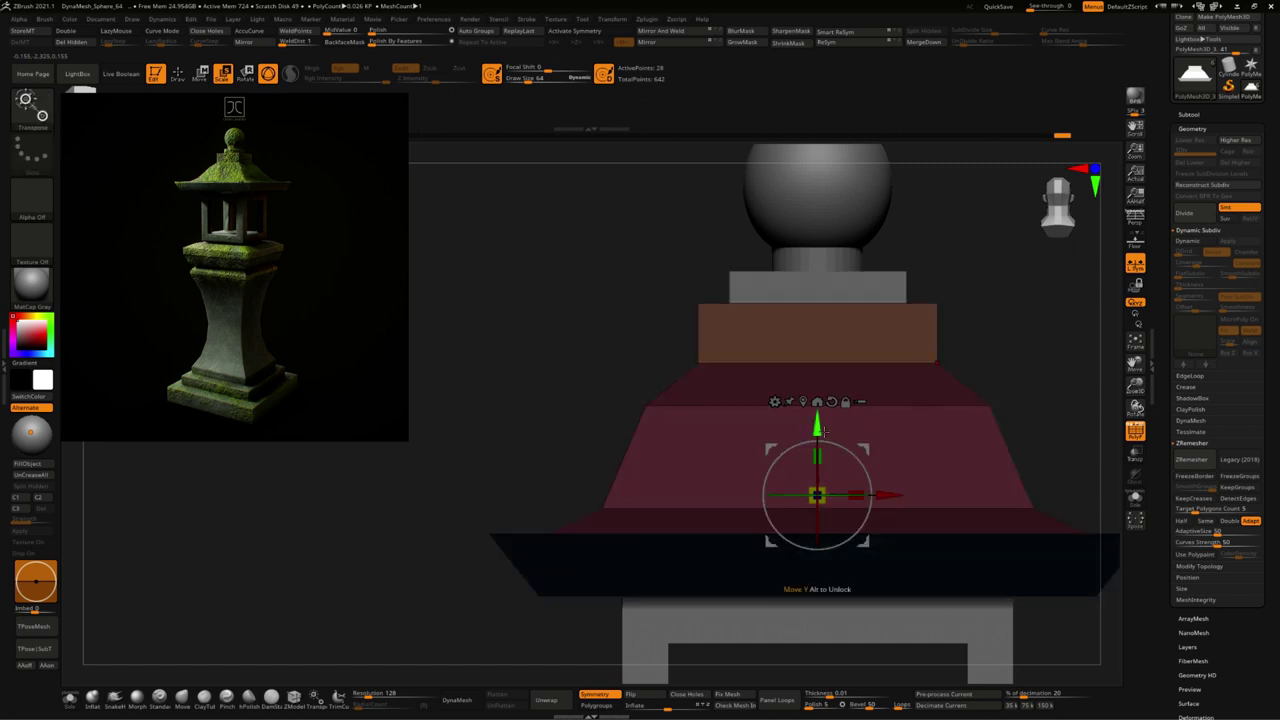
{"action": "left_click_drag", "start_coordinate": [823, 430], "coordinate": [823, 448]}
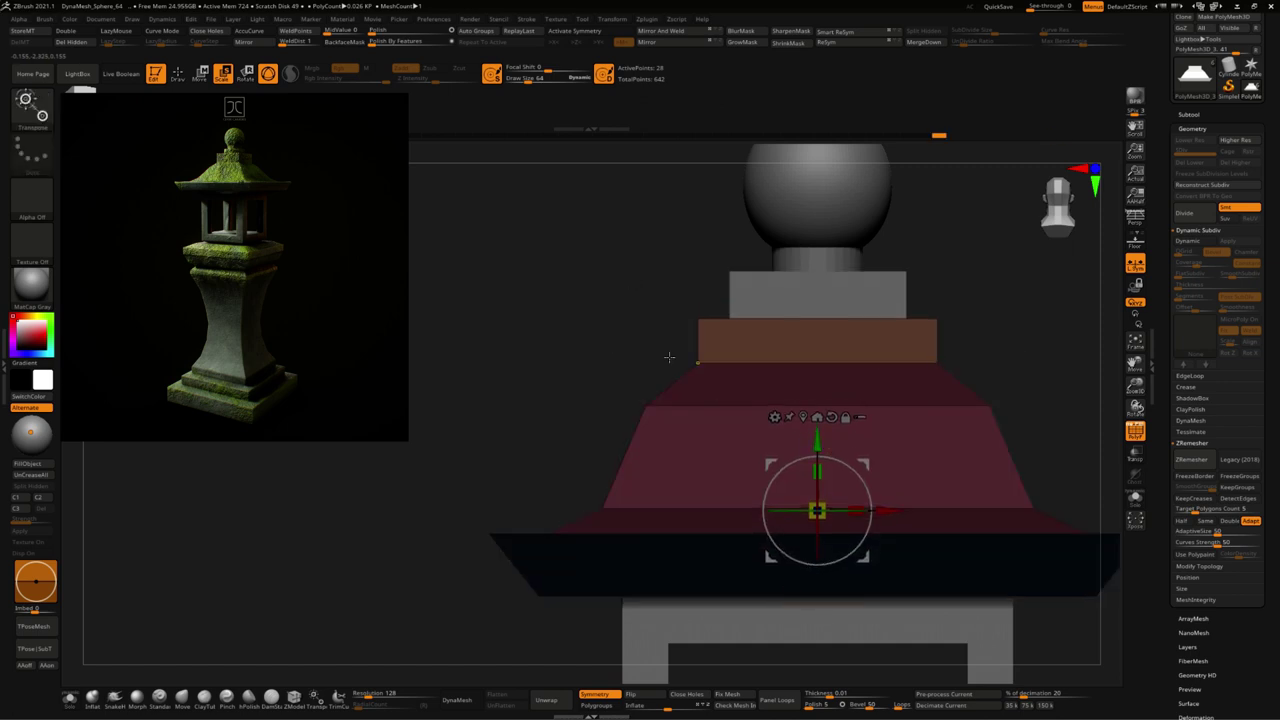
{"action": "left_click_drag", "start_coordinate": [669, 357], "coordinate": [986, 288], "text": "ctrl"}
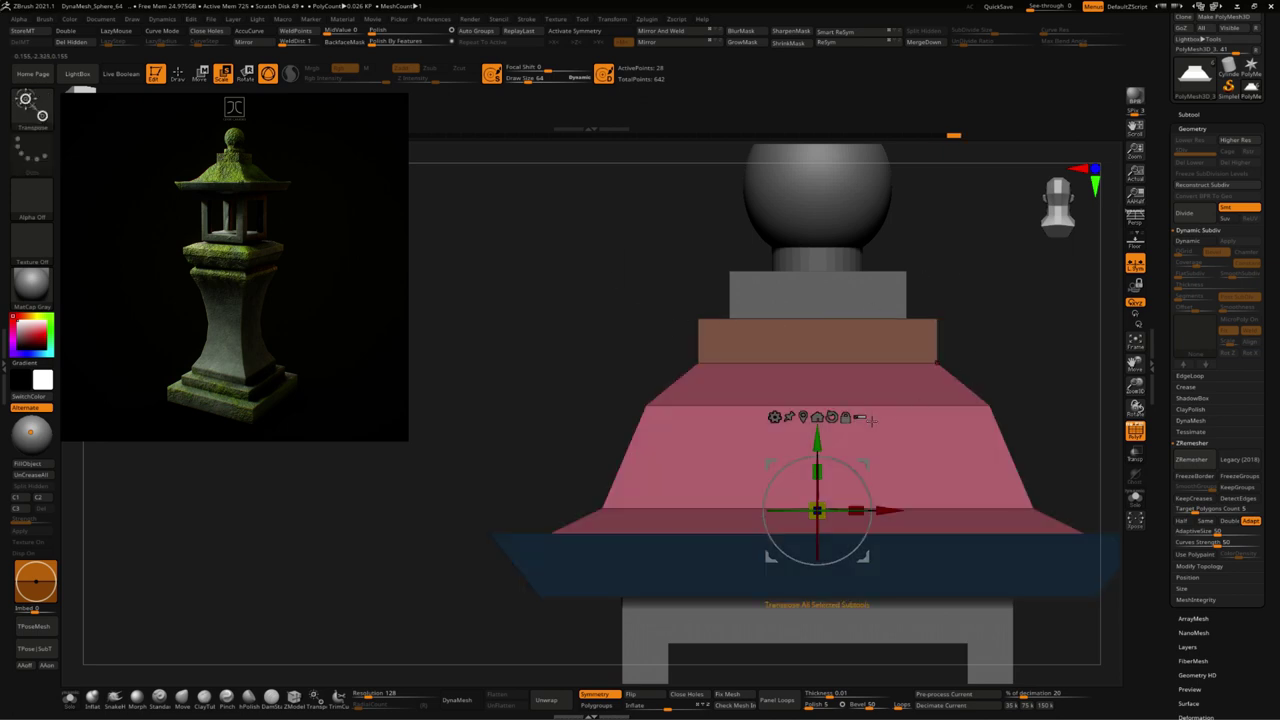
Step: Frame the lantern and lower the sphere finial to rest on the roof
{"action": "right_click_drag", "start_coordinate": [871, 420], "coordinate": [979, 367], "text": "ctrl"}
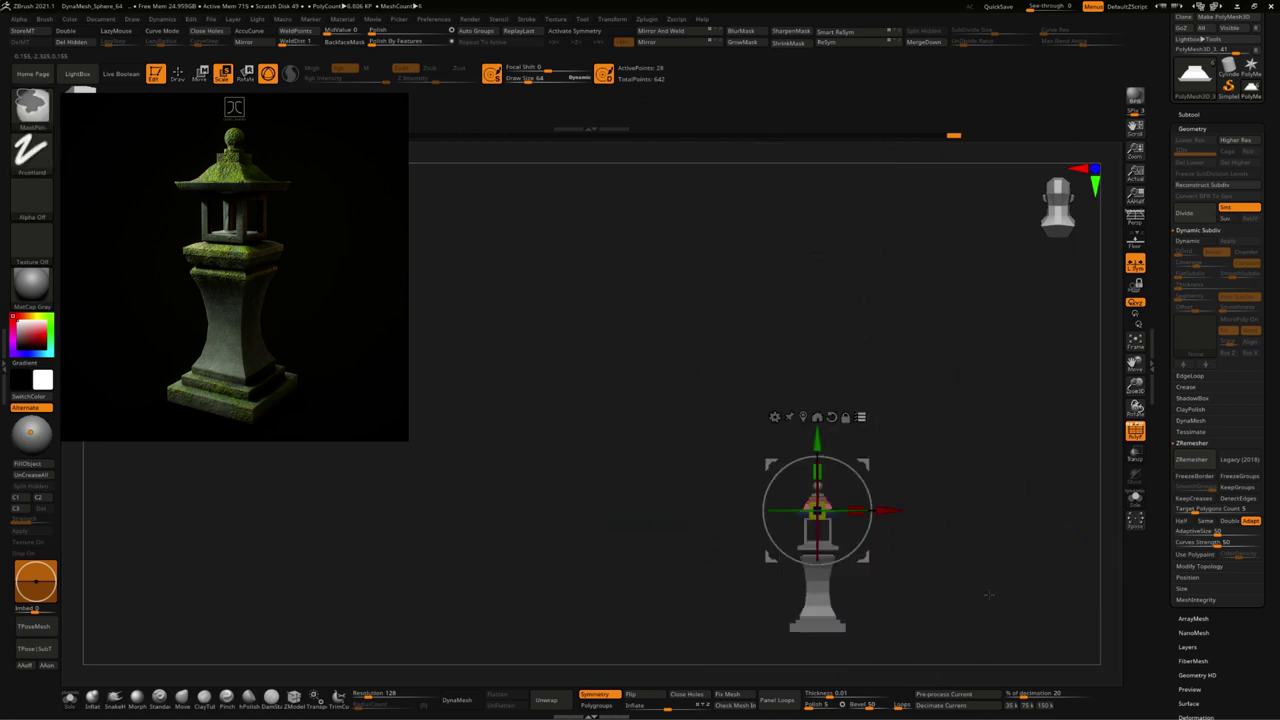
{"action": "left_click_drag", "start_coordinate": [976, 636], "coordinate": [728, 512], "text": "ctrl+alt+shift"}
{"action": "key", "text": "f"}
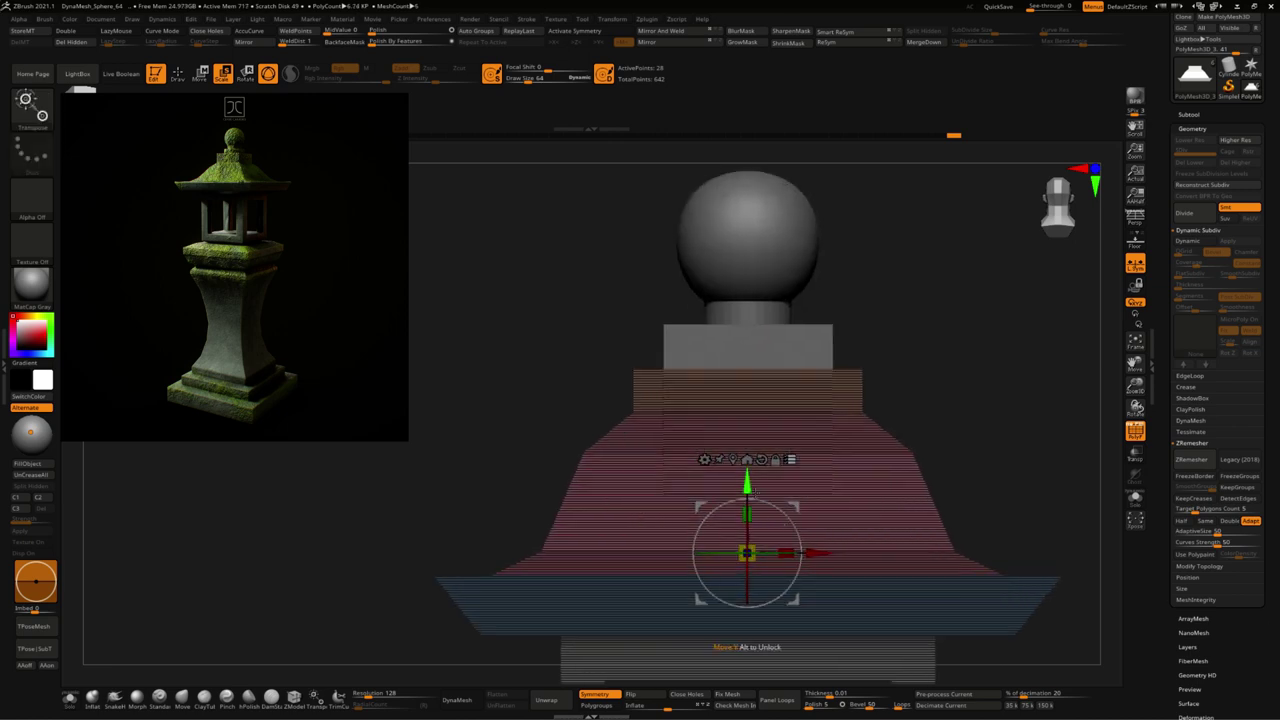
{"action": "left_click_drag", "start_coordinate": [749, 513], "coordinate": [752, 511]}
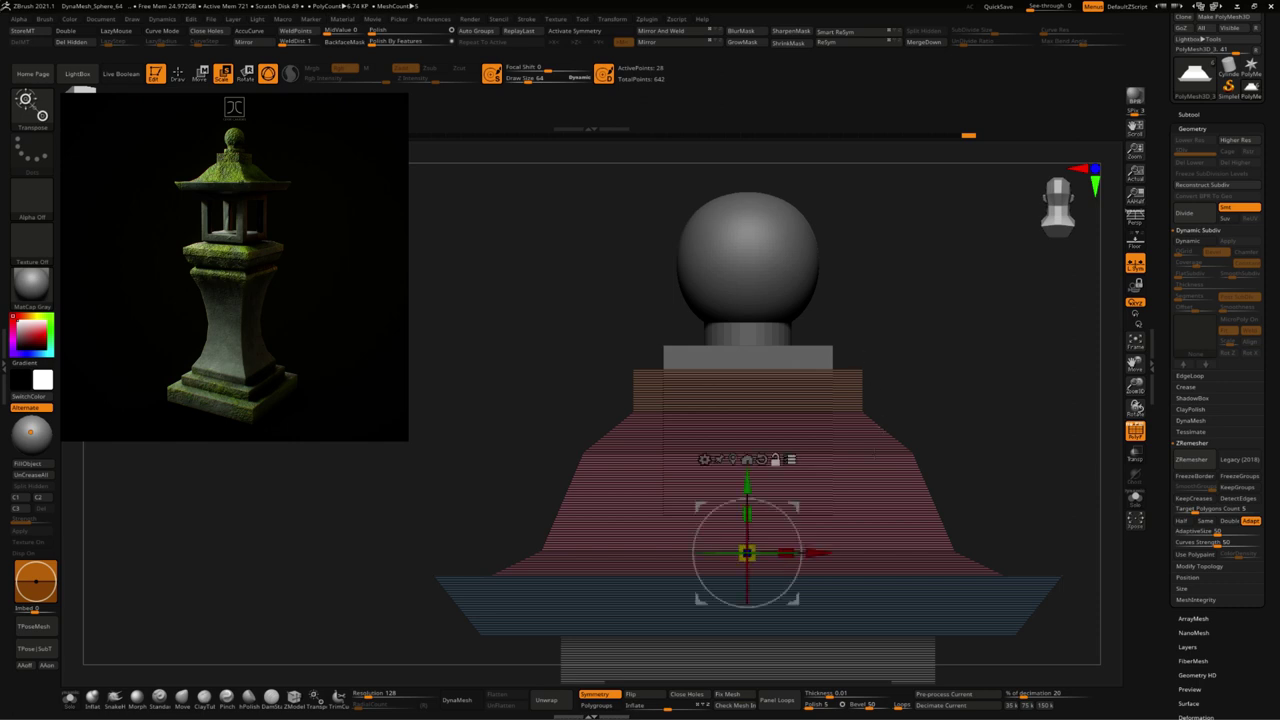
Step: Mask the lower roof and shift the unmasked roof band slightly upward
{"action": "left_click", "coordinate": [868, 450]}
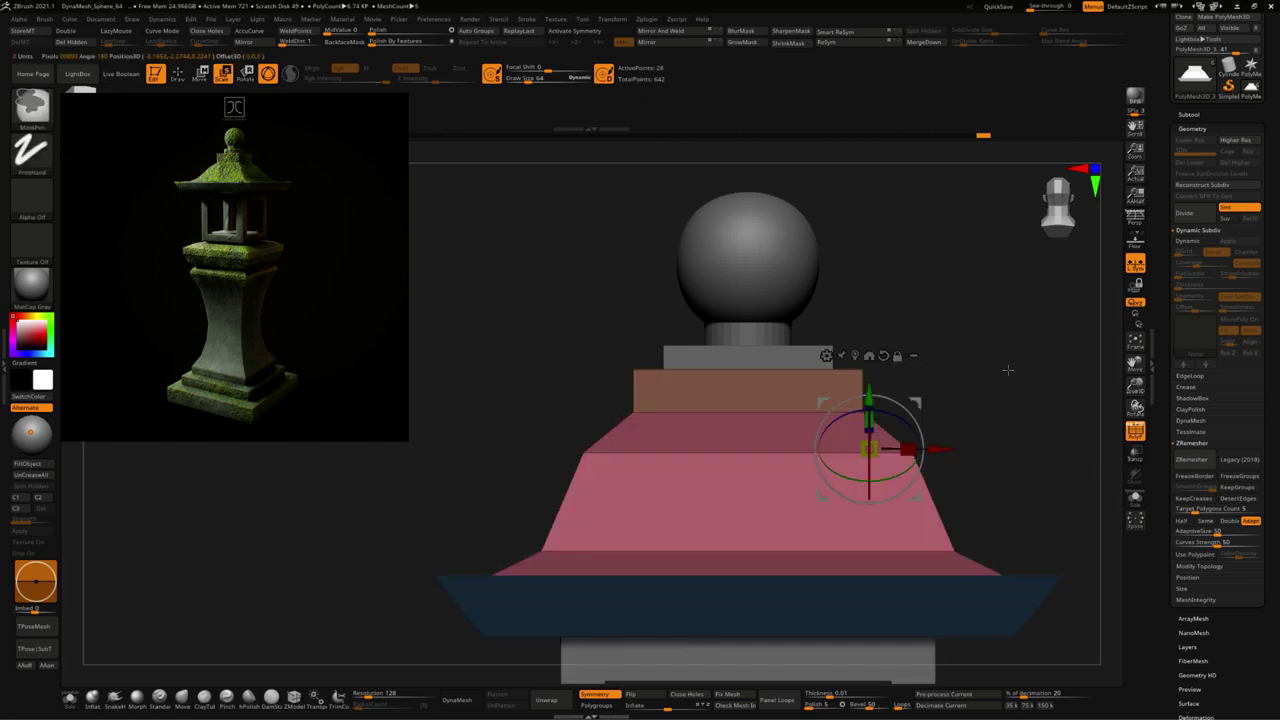
{"action": "left_click", "coordinate": [922, 524]}
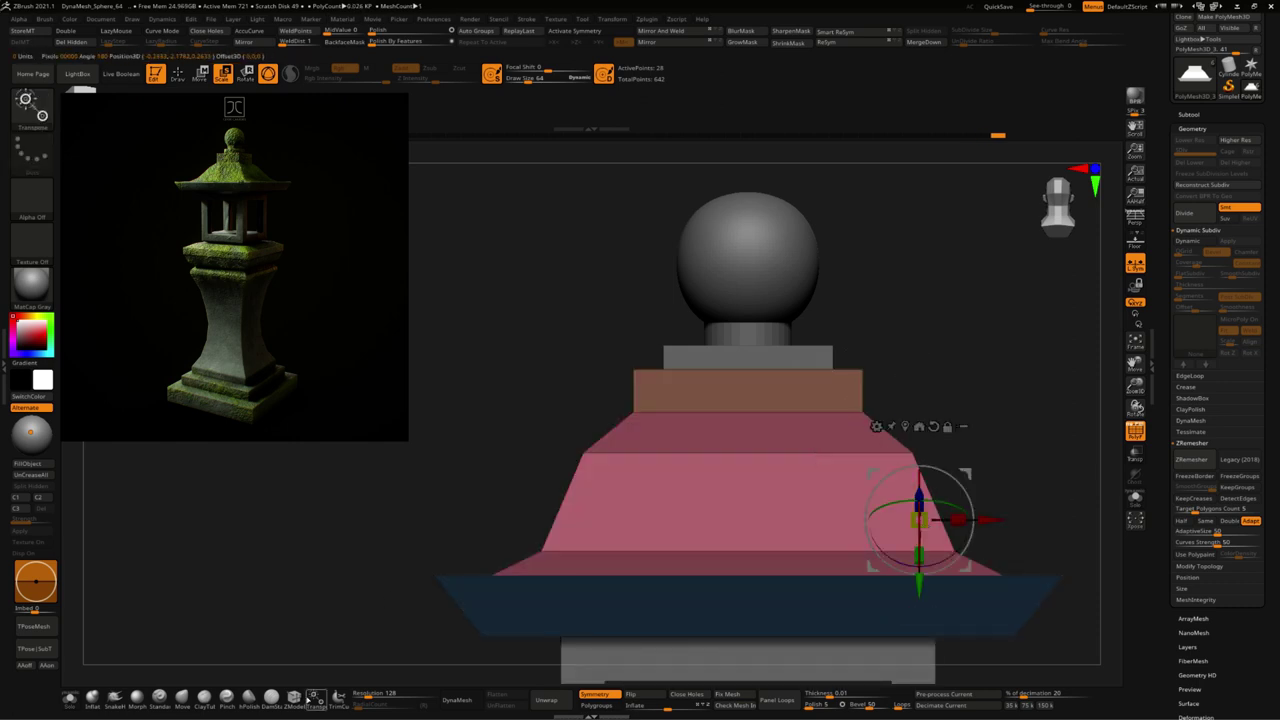
{"action": "key", "text": "q"}
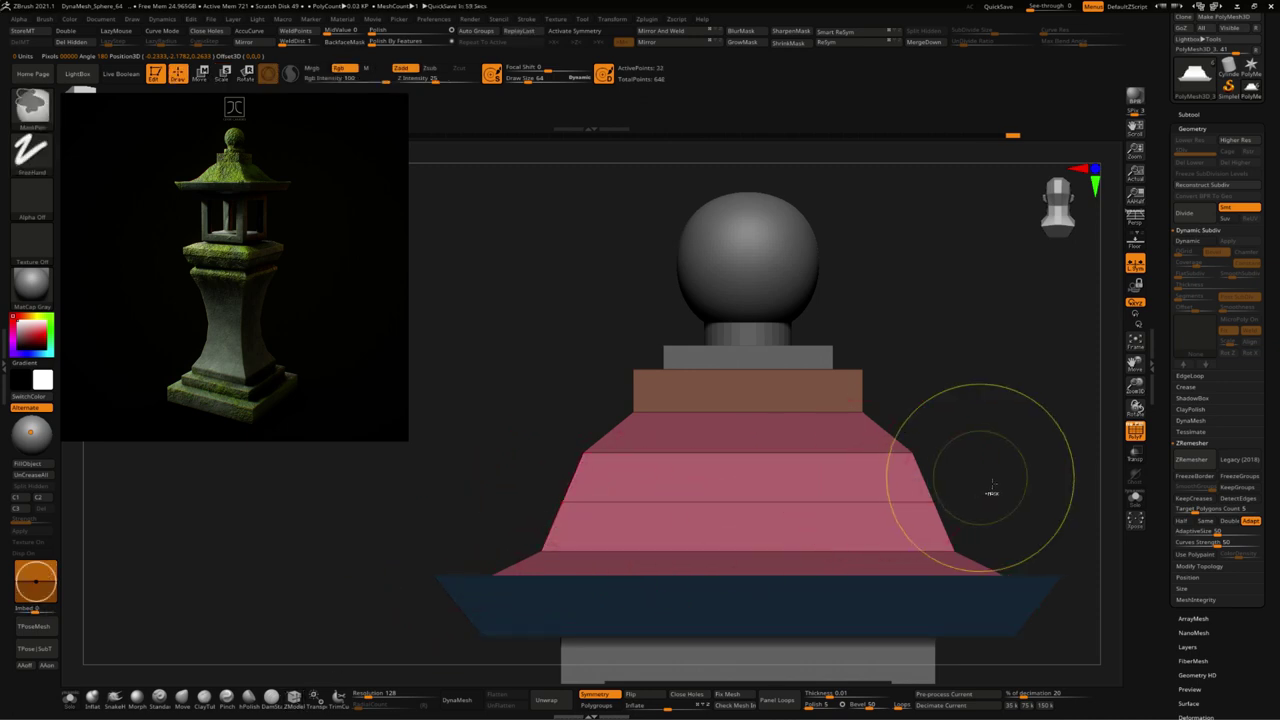
{"action": "left_click_drag", "start_coordinate": [986, 490], "coordinate": [432, 497], "text": "ctrl"}
{"action": "left_click", "coordinate": [201, 73]}
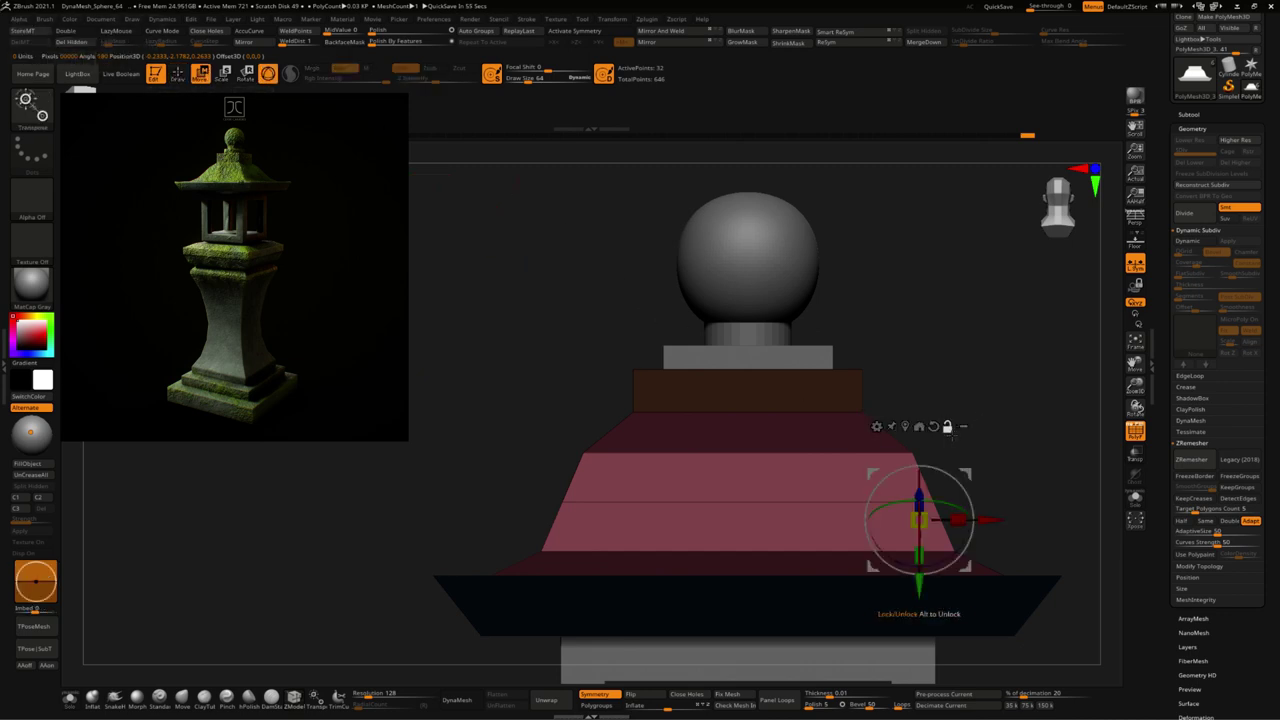
{"action": "left_click", "coordinate": [905, 426]}
{"action": "left_click", "coordinate": [762, 408]}
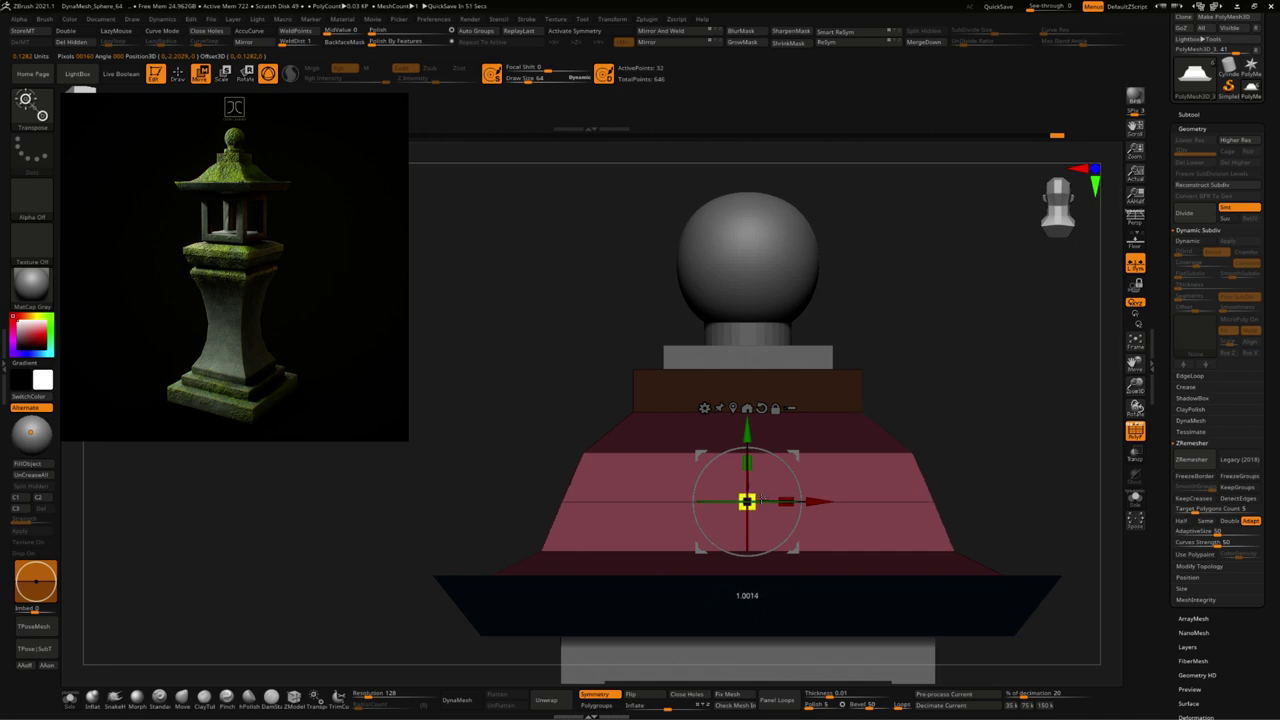
{"action": "left_click_drag", "start_coordinate": [761, 499], "coordinate": [1018, 467]}
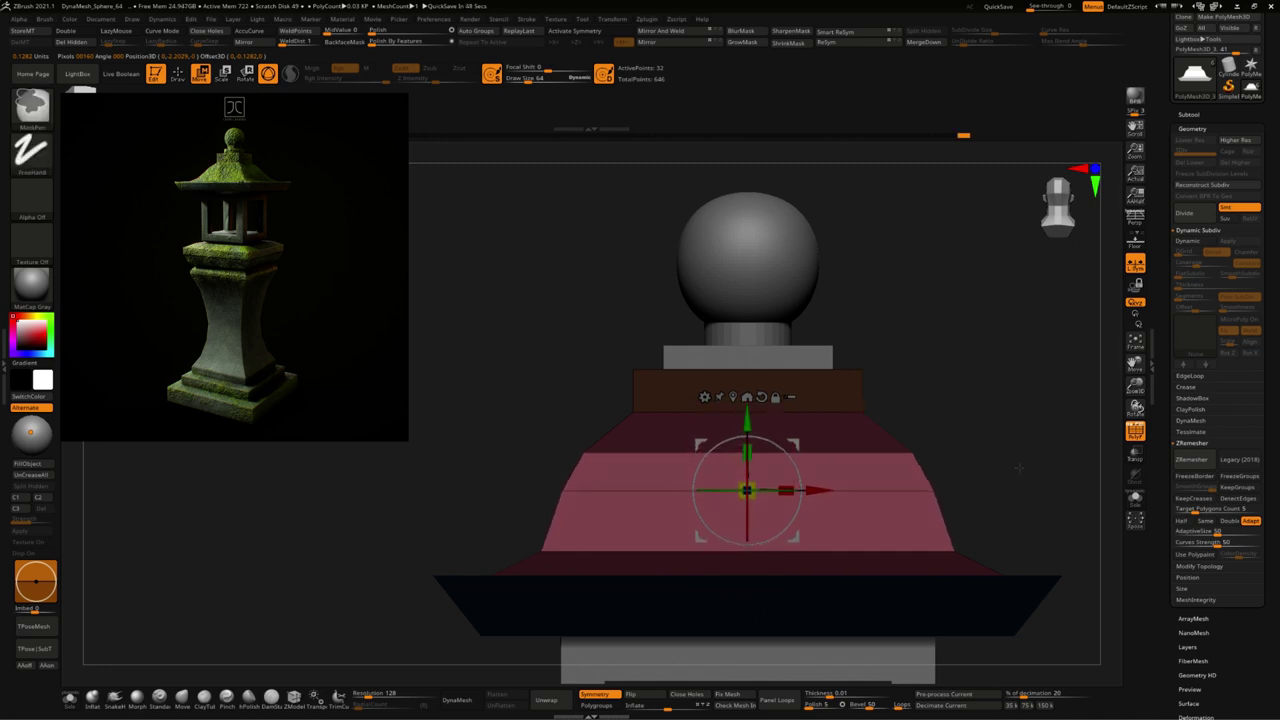
Step: Move the upper tiers and top box down, squash the lower tiers, and lower the finial
{"action": "left_click_drag", "start_coordinate": [1012, 520], "coordinate": [524, 358], "text": "ctrl+alt"}
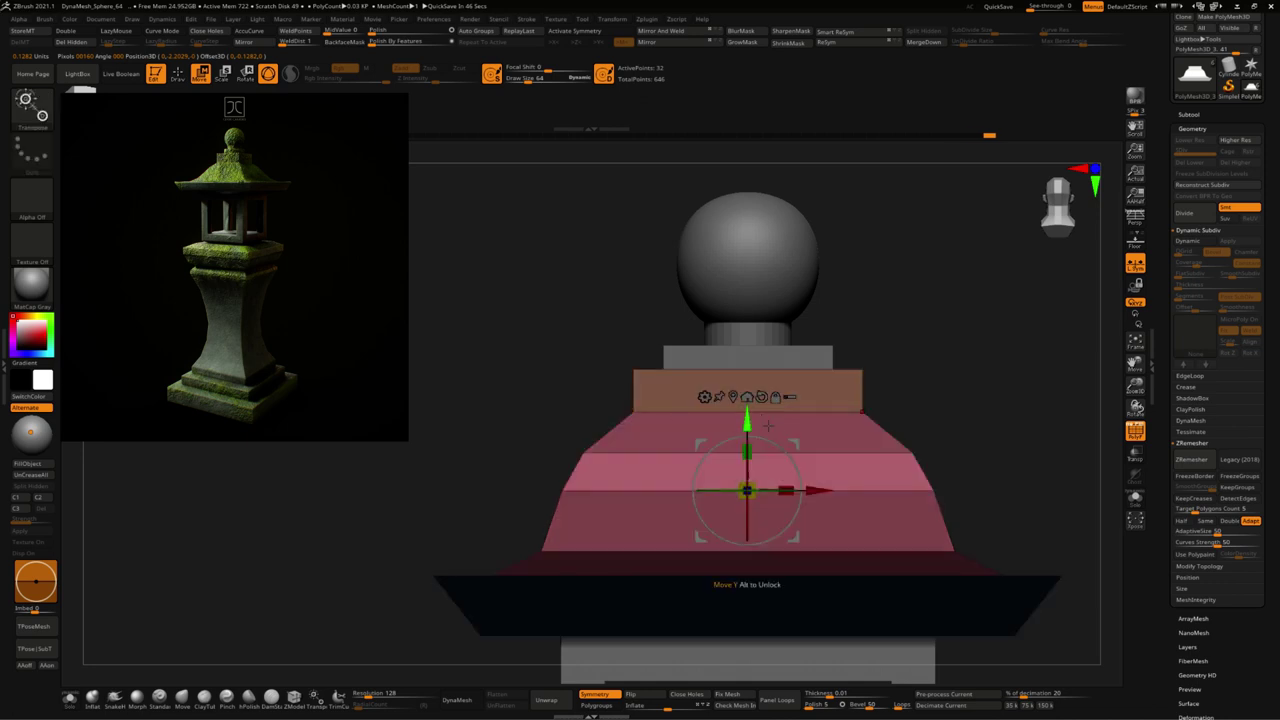
{"action": "left_click_drag", "start_coordinate": [768, 424], "coordinate": [778, 455]}
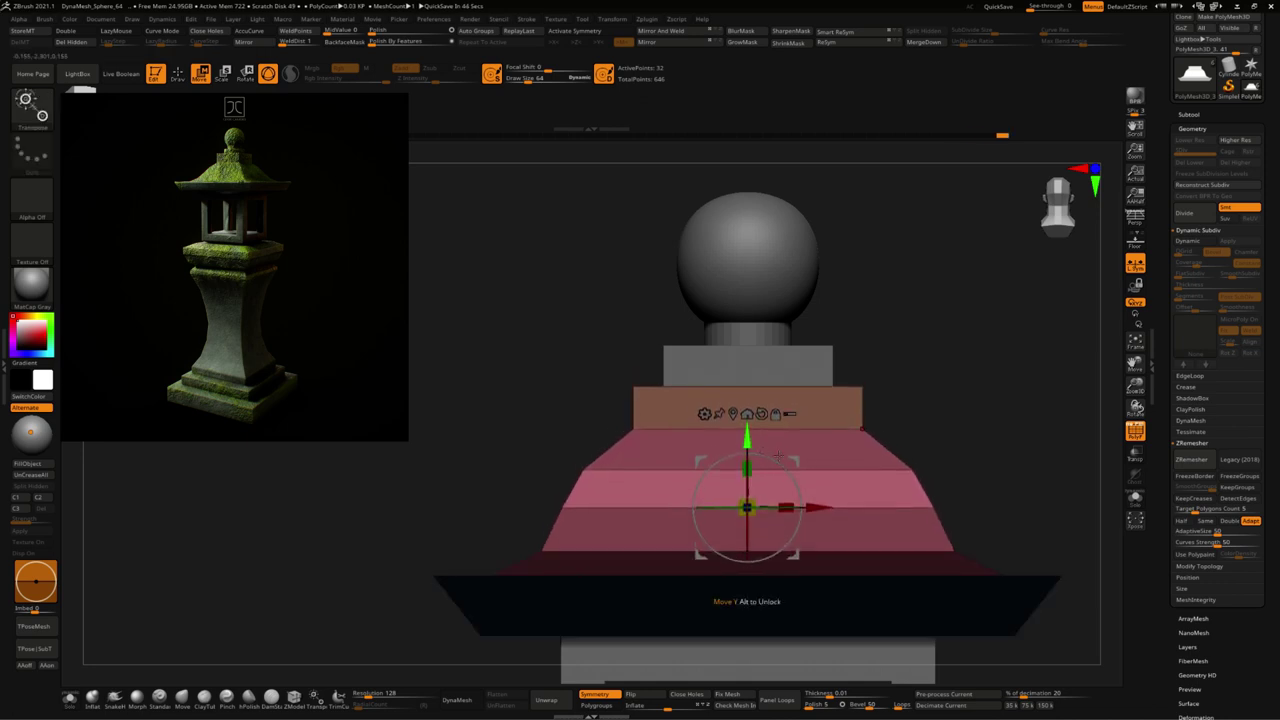
{"action": "left_click_drag", "start_coordinate": [1026, 530], "coordinate": [502, 566], "text": "ctrl"}
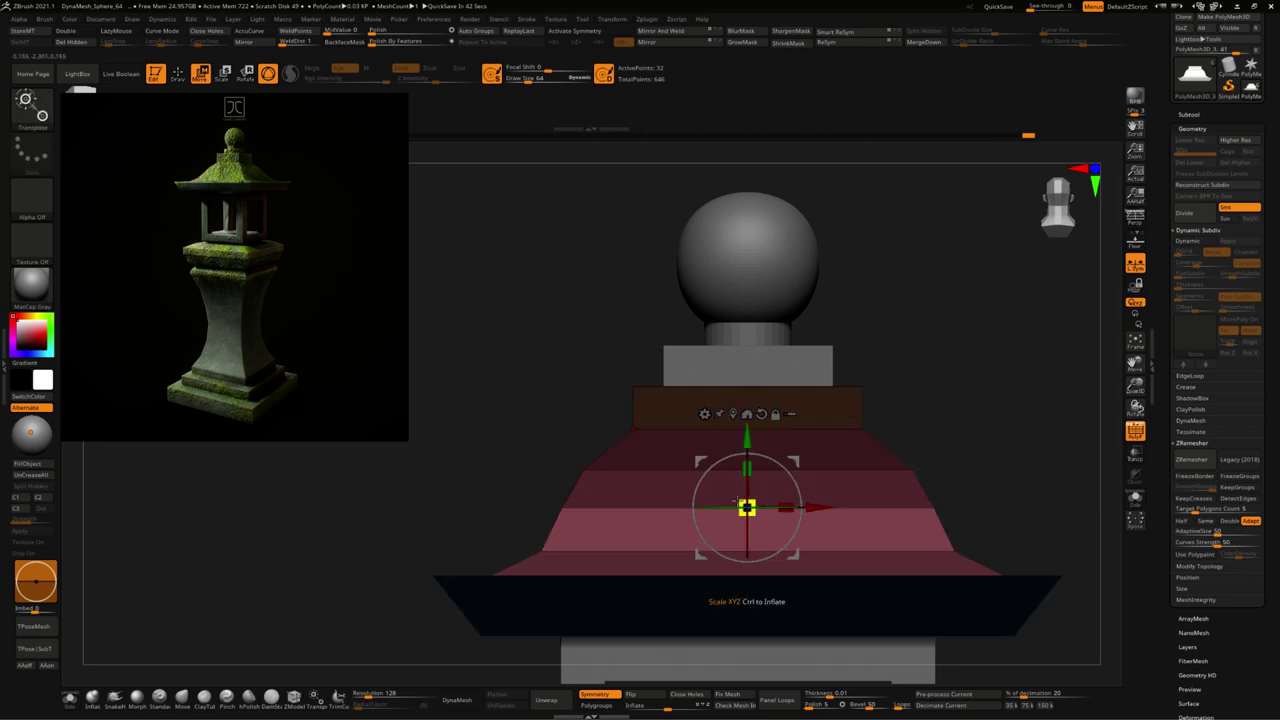
{"action": "left_click_drag", "start_coordinate": [746, 466], "coordinate": [752, 445]}
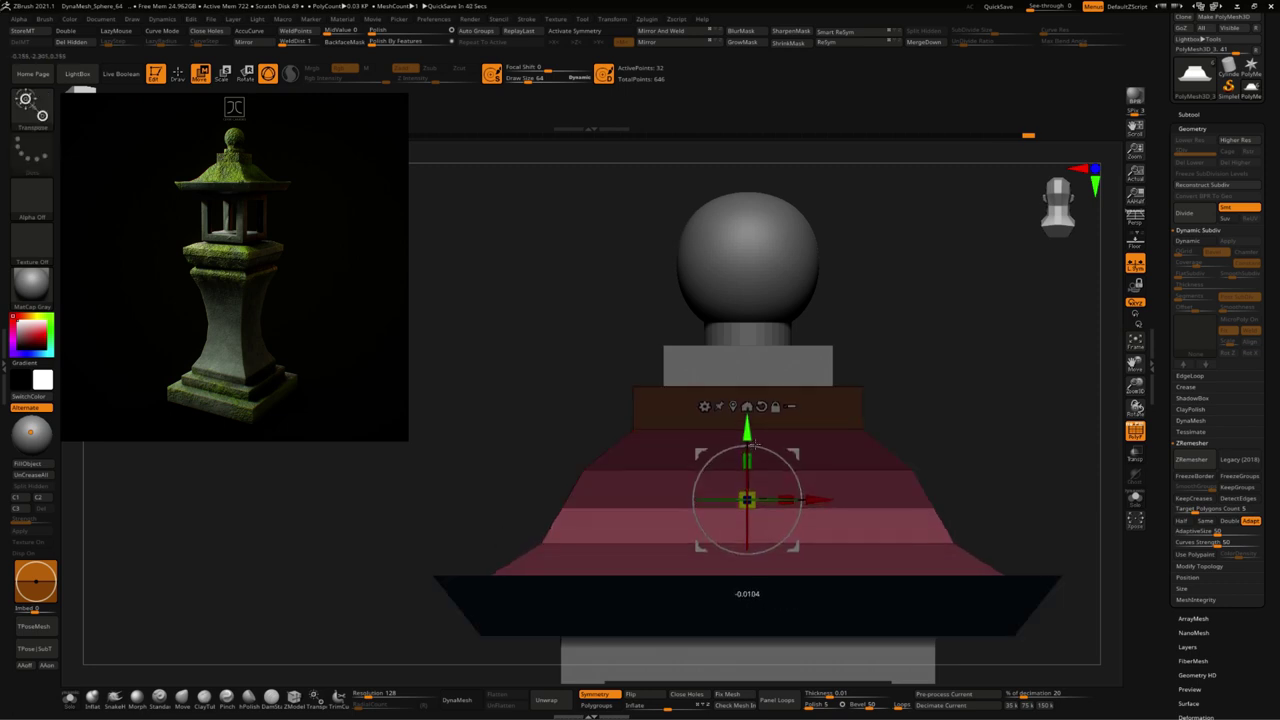
{"action": "left_click", "coordinate": [840, 369], "text": "ctrl"}
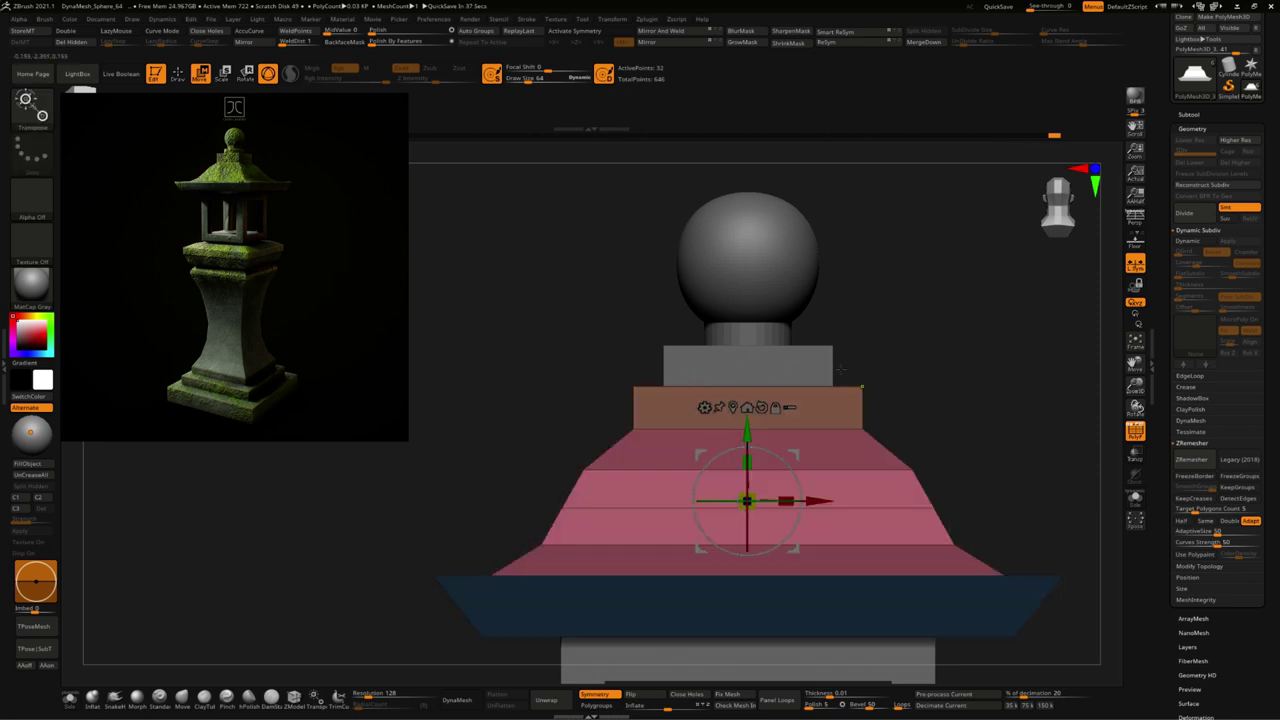
{"action": "key", "text": "ctrl"}
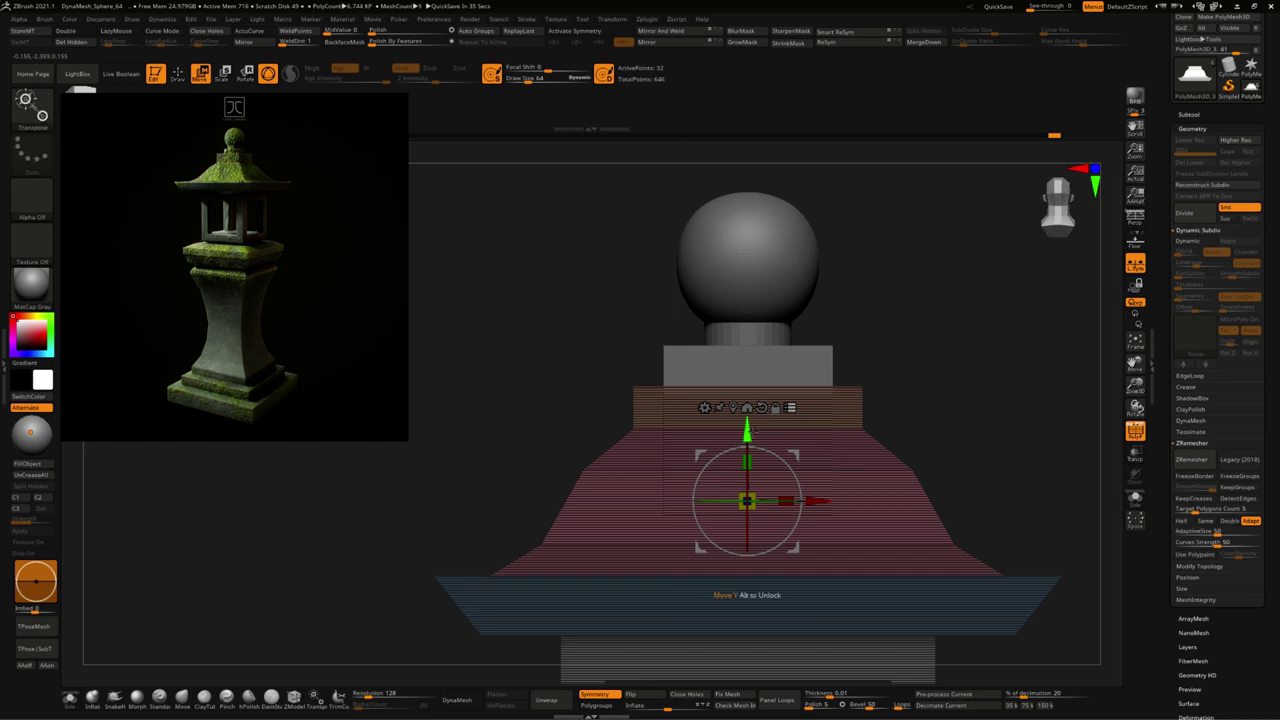
{"action": "left_click_drag", "start_coordinate": [748, 460], "coordinate": [760, 452]}
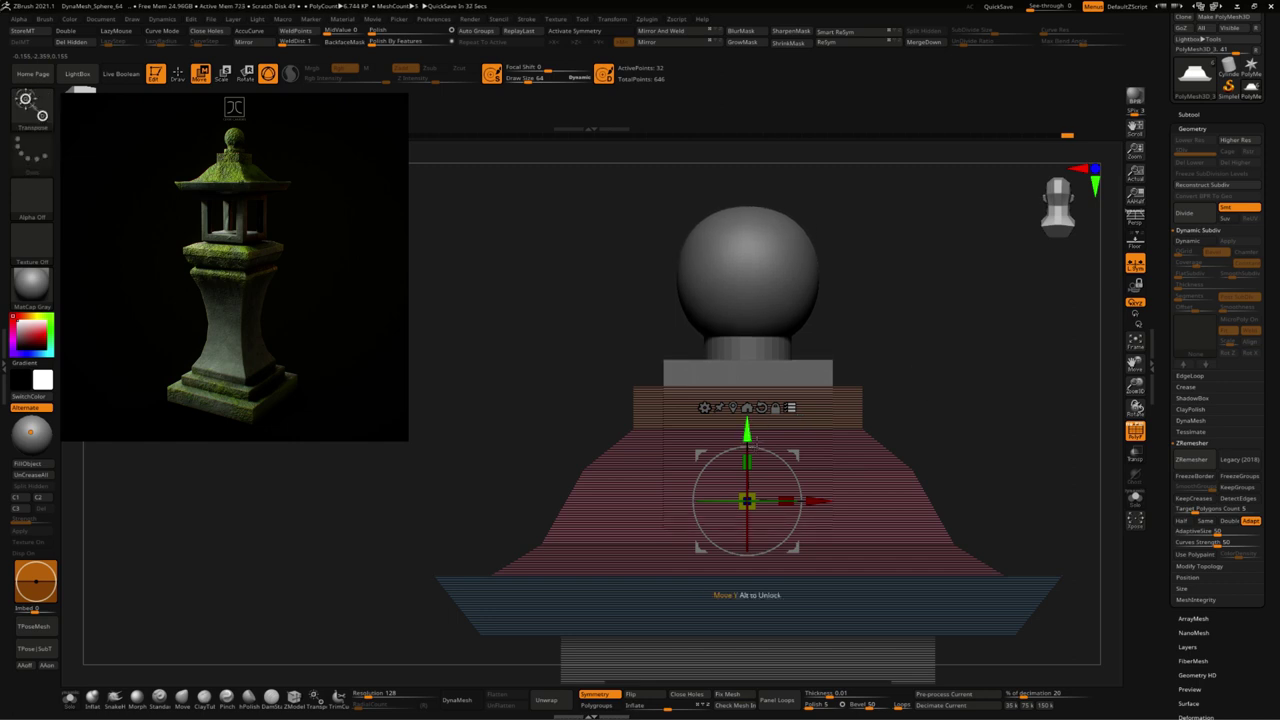
{"action": "mouse_move", "coordinate": [875, 290]}
{"action": "left_mouse_down", "text": "alt"}
{"action": "mouse_move", "coordinate": [915, 376]}
{"action": "mouse_move", "coordinate": [910, 365]}
{"action": "left_mouse_up", "text": "alt"}
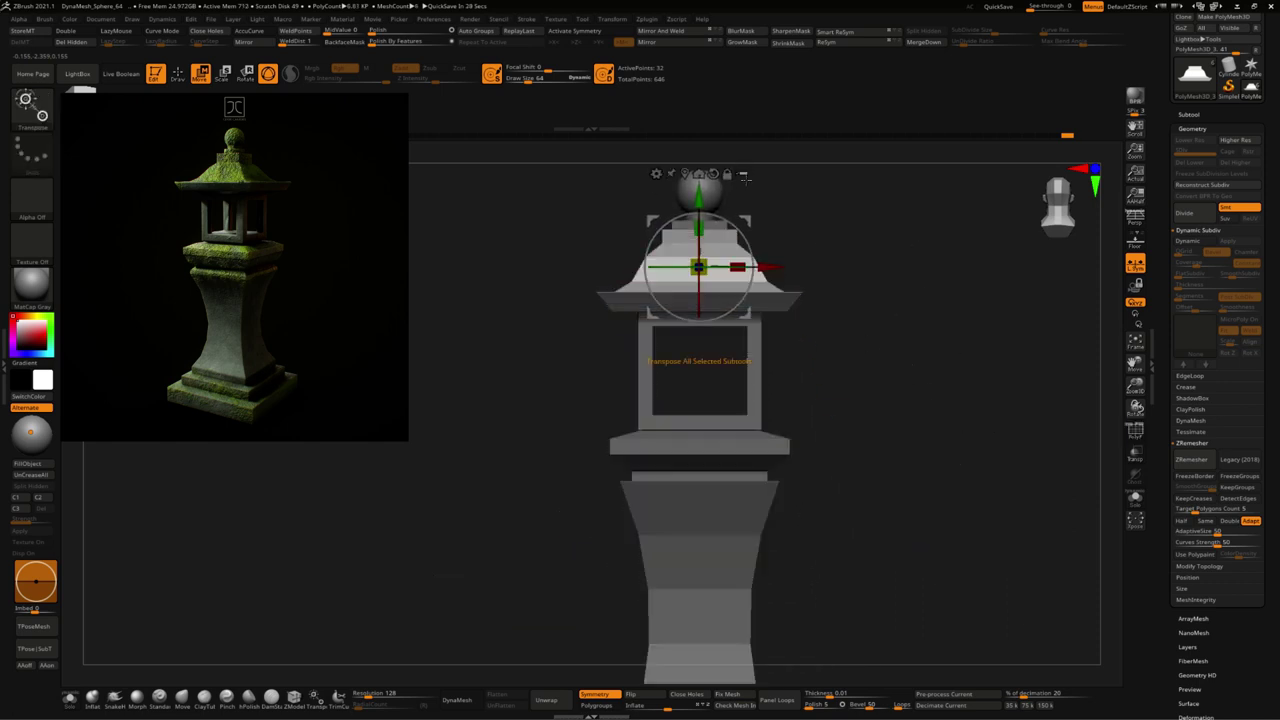
Step: Switch to the ZModeler brush with B-Z-M and orbit down to the tapered pedestal column
{"action": "mouse_move", "coordinate": [960, 480]}
{"action": "left_mouse_down", "text": "alt"}
{"action": "mouse_move", "coordinate": [980, 400]}
{"action": "mouse_move", "coordinate": [1007, 380]}
{"action": "mouse_move", "coordinate": [990, 395]}
{"action": "left_mouse_up", "text": "alt"}
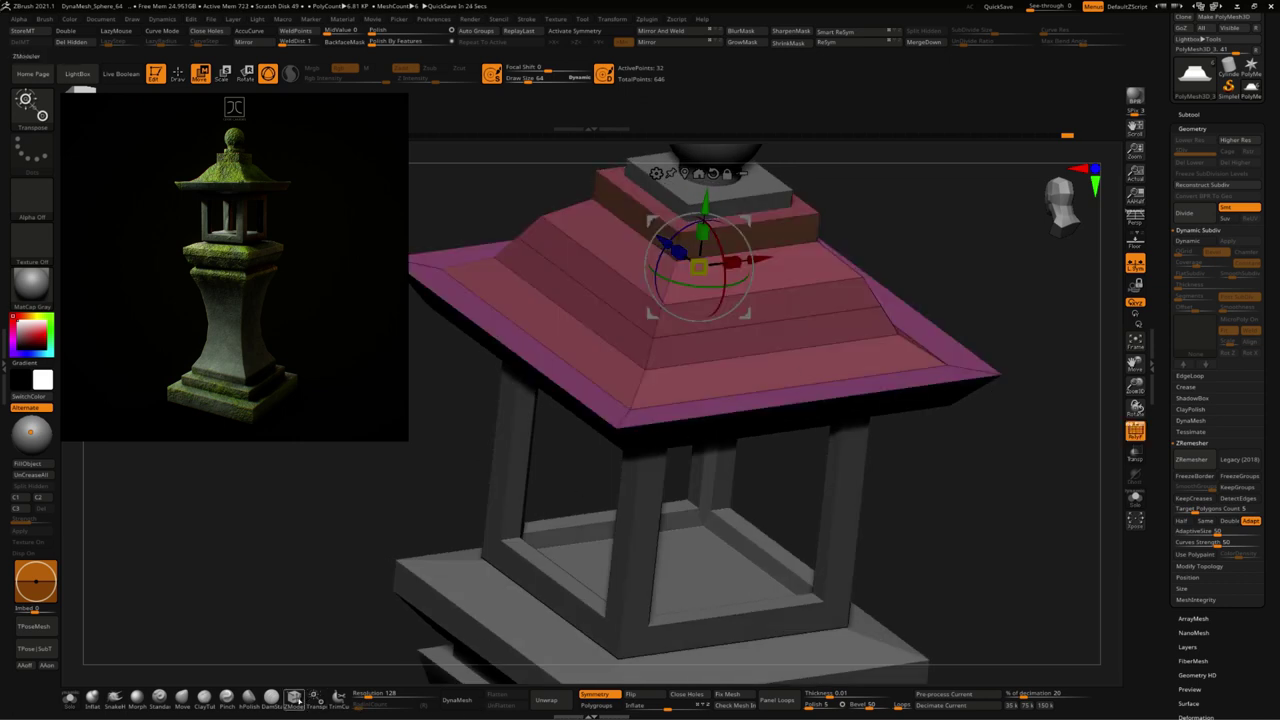
{"action": "key", "text": "q"}
{"action": "left_click_drag", "start_coordinate": [931, 457], "coordinate": [958, 450]}
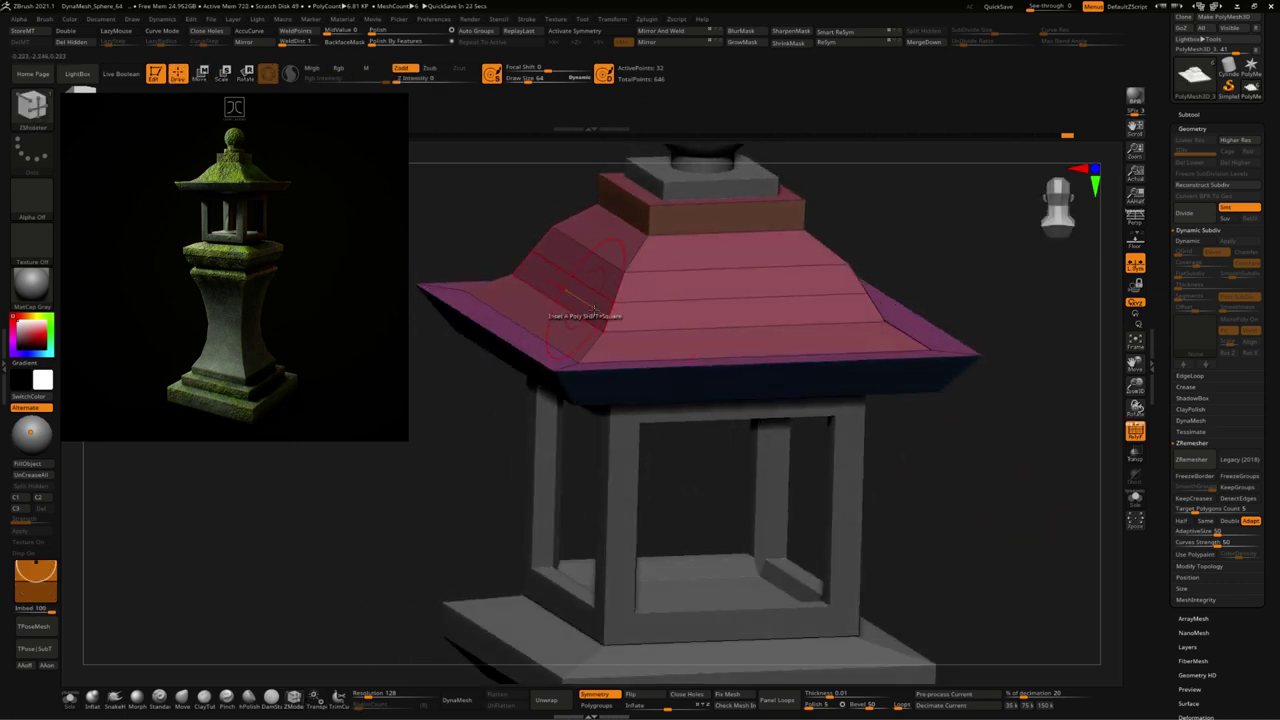
{"action": "key", "text": "space"}
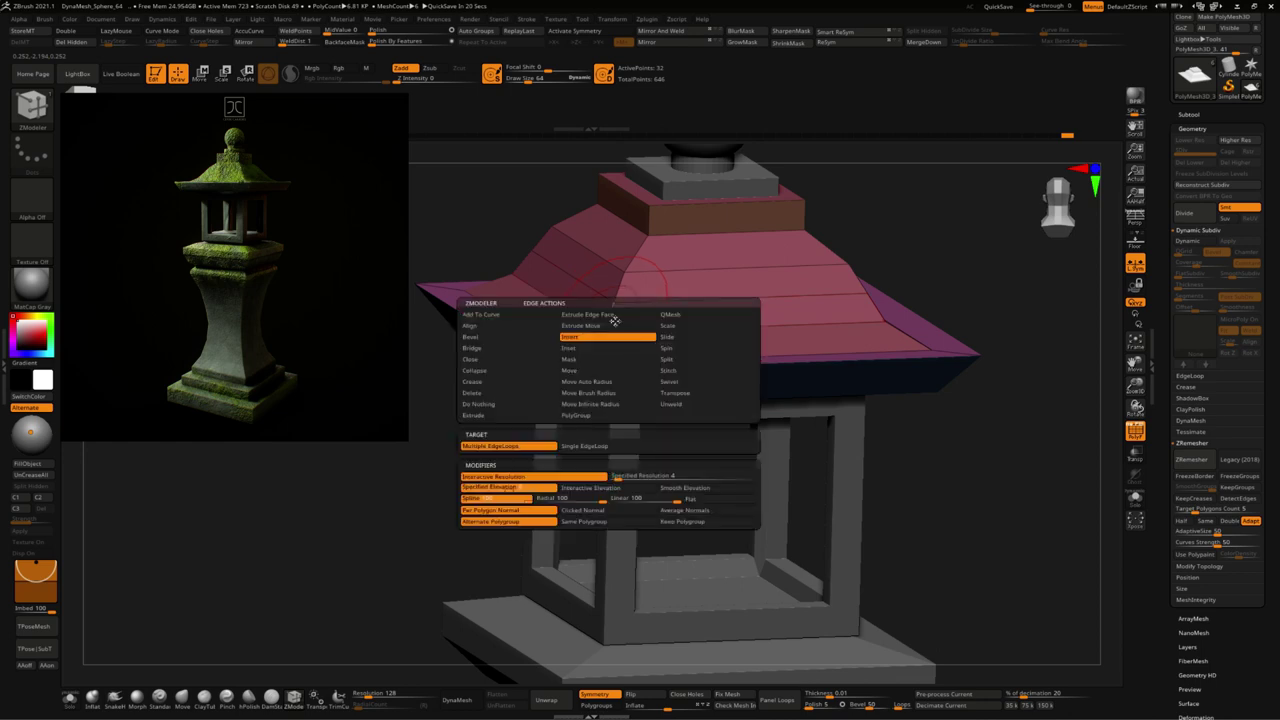
{"action": "key", "text": "b"}
{"action": "key", "text": "m"}
{"action": "key", "text": "v"}
{"action": "left_click_drag", "start_coordinate": [957, 486], "coordinate": [848, 372]}
{"action": "key", "text": "b"}
{"action": "key", "text": "z"}
{"action": "key", "text": "m"}
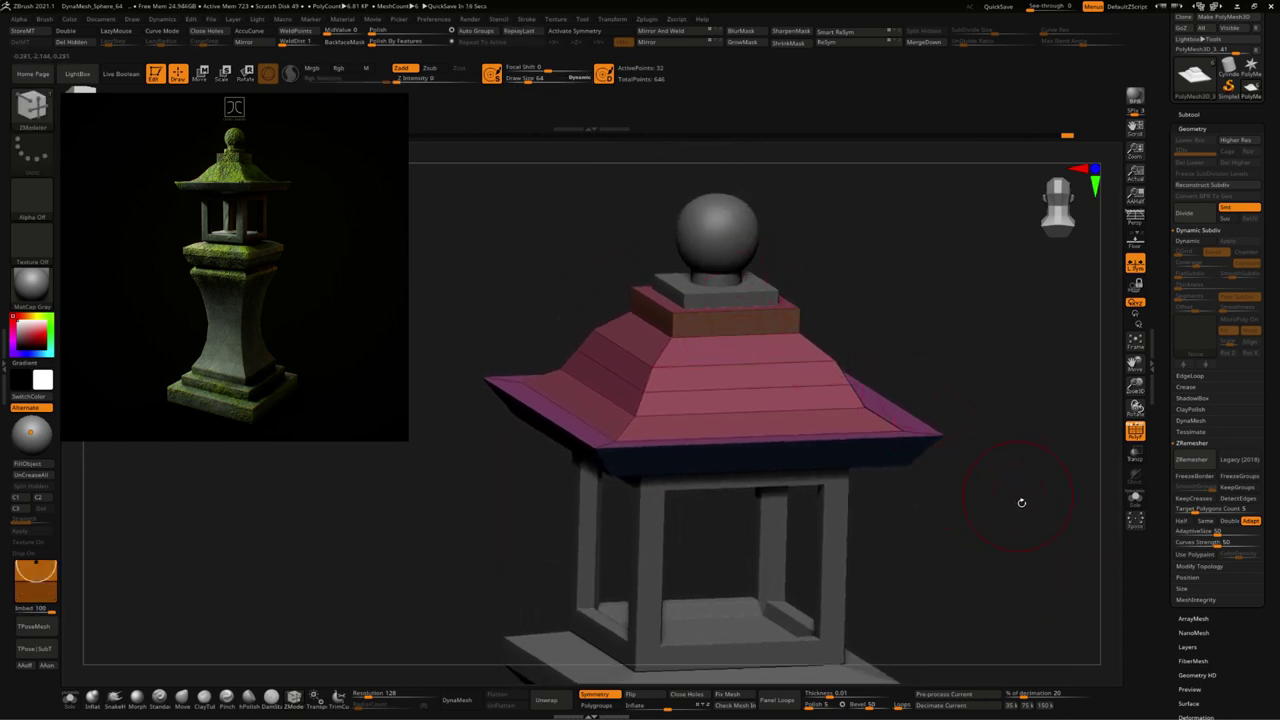
{"action": "mouse_move", "coordinate": [1021, 502]}
{"action": "left_mouse_down", "text": "alt"}
{"action": "mouse_move", "coordinate": [943, 406]}
{"action": "mouse_move", "coordinate": [902, 415]}
{"action": "left_mouse_up", "text": "alt"}
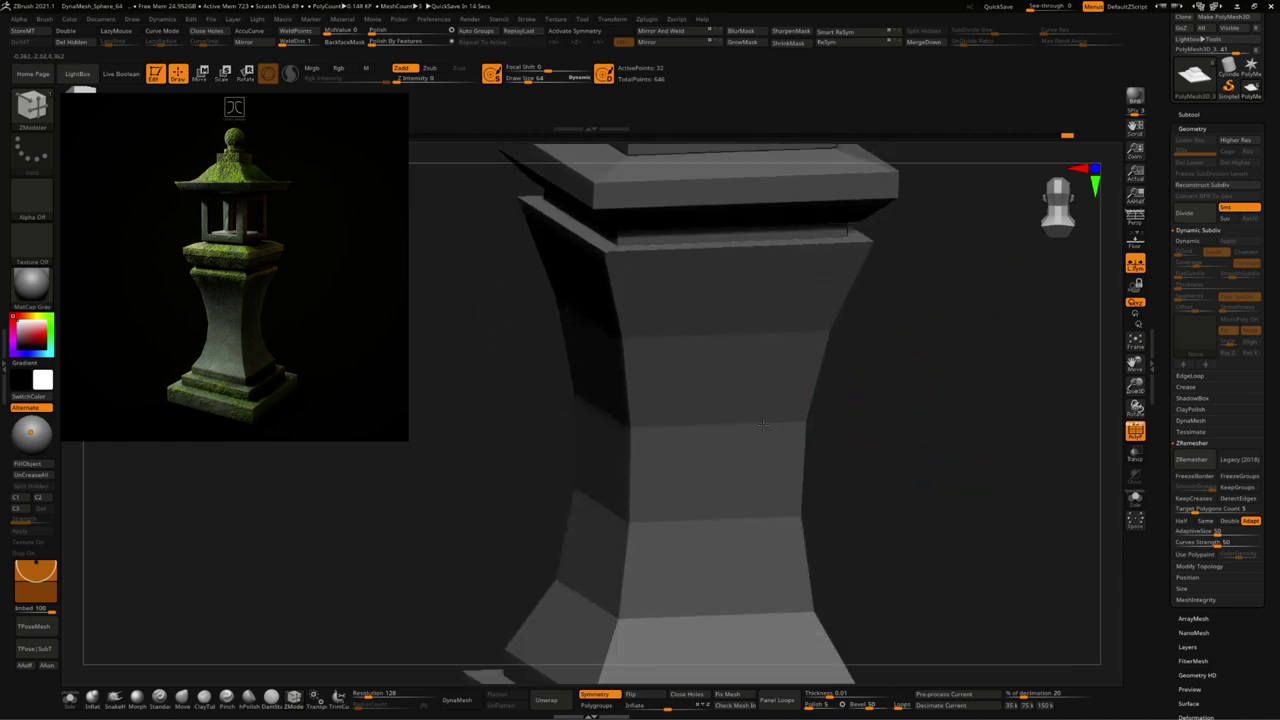
Step: Show the pillar's polygroups and choose the Crease edge action in ZModeler
{"action": "key", "text": "shift+f"}
{"action": "left_click", "coordinate": [68, 700]}
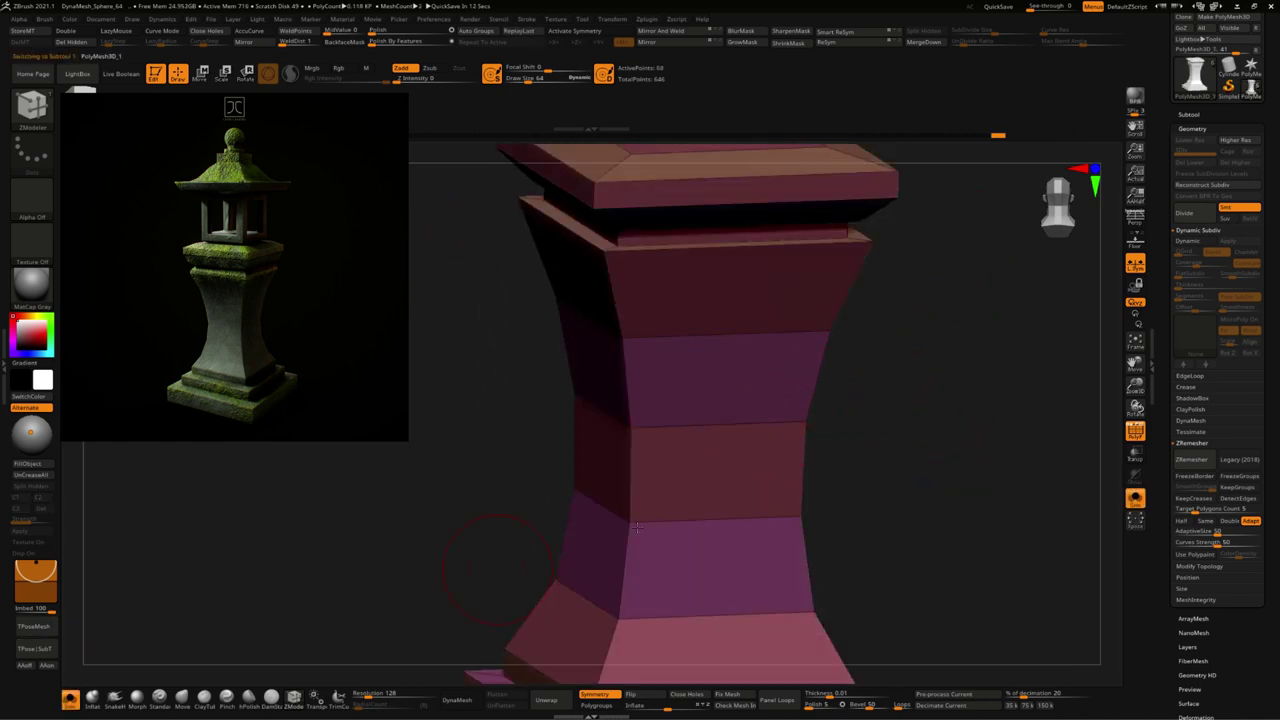
{"action": "left_click_drag", "start_coordinate": [865, 450], "coordinate": [760, 486]}
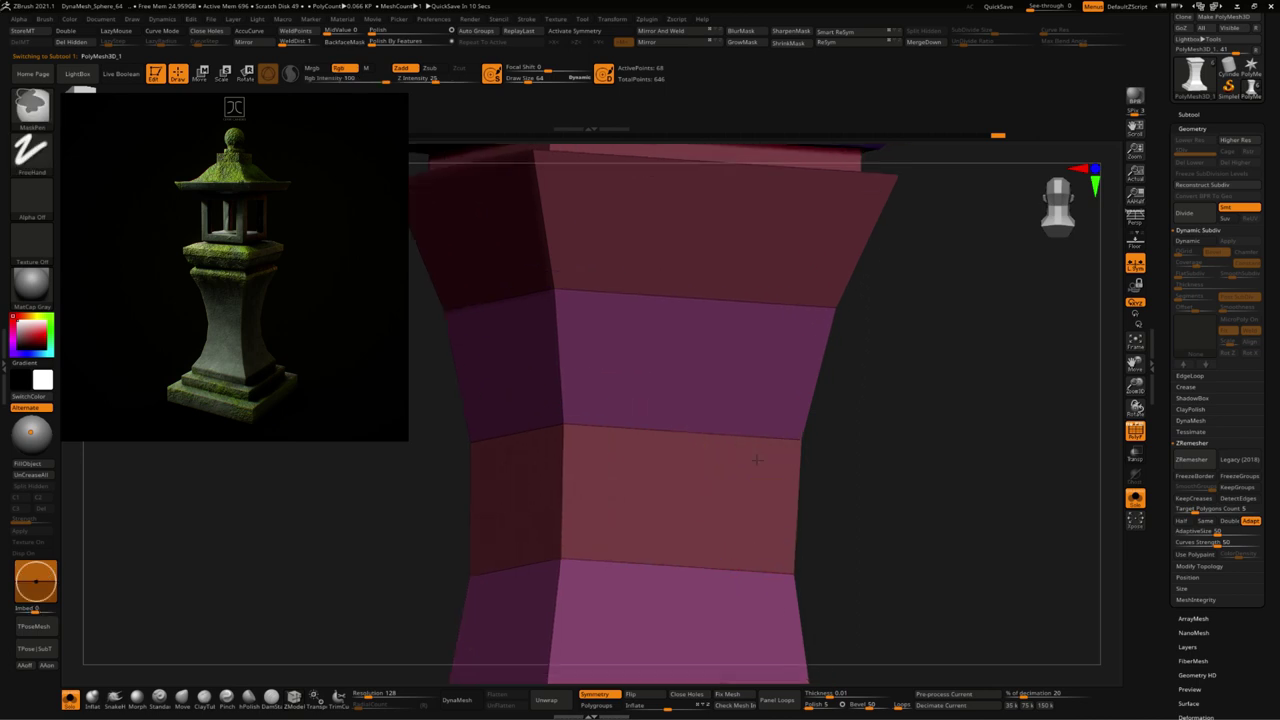
{"action": "scroll", "coordinate": [793, 466], "scroll_direction": "up", "scroll_amount": 3}
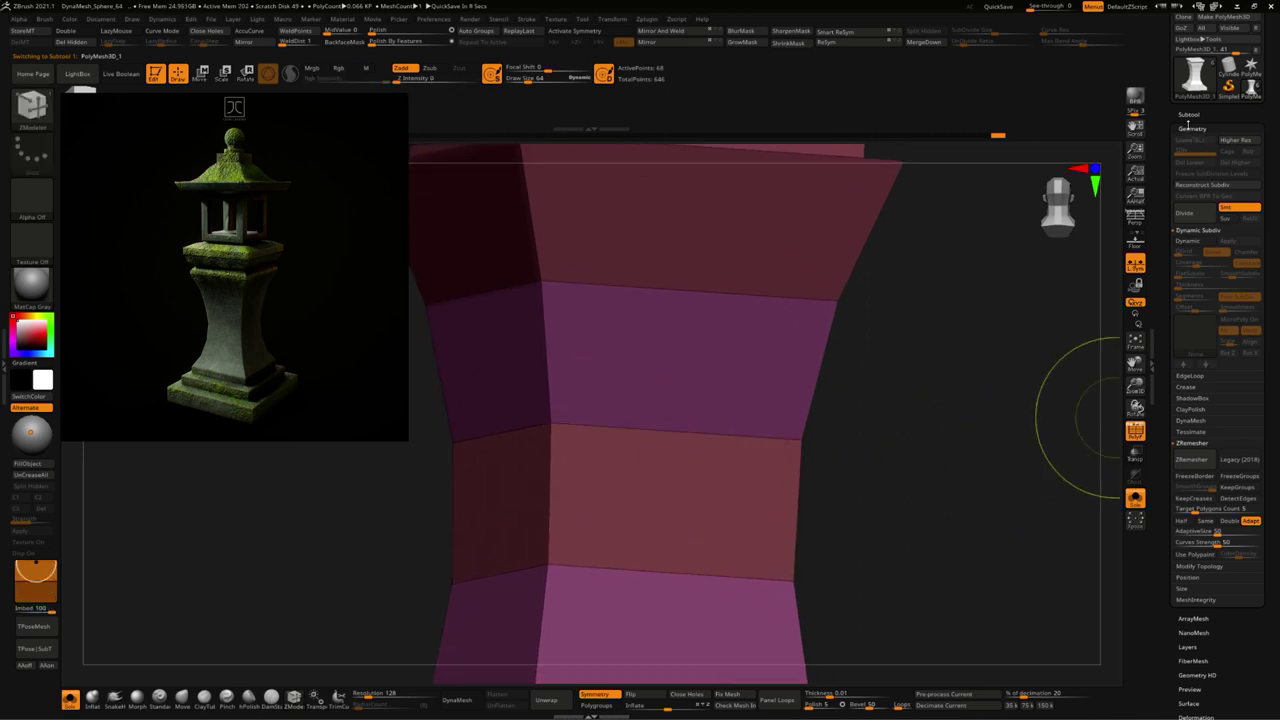
{"action": "key", "text": "space"}
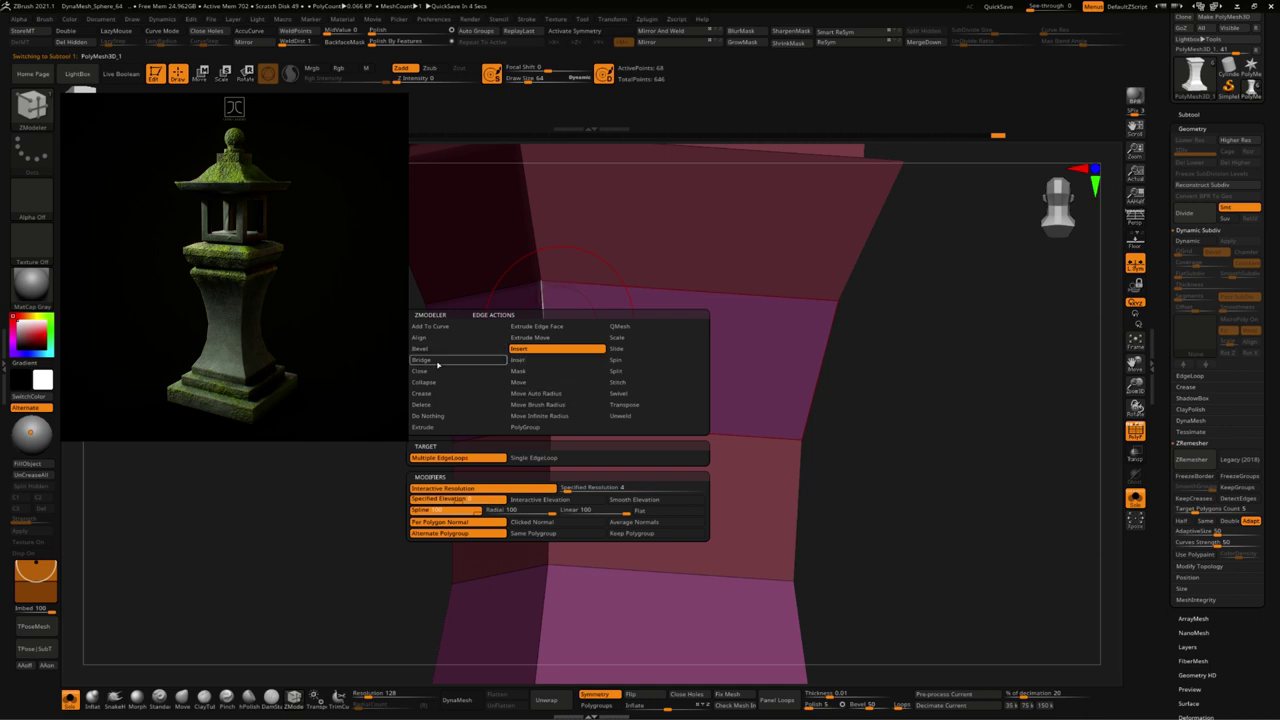
{"action": "left_click", "coordinate": [430, 373]}
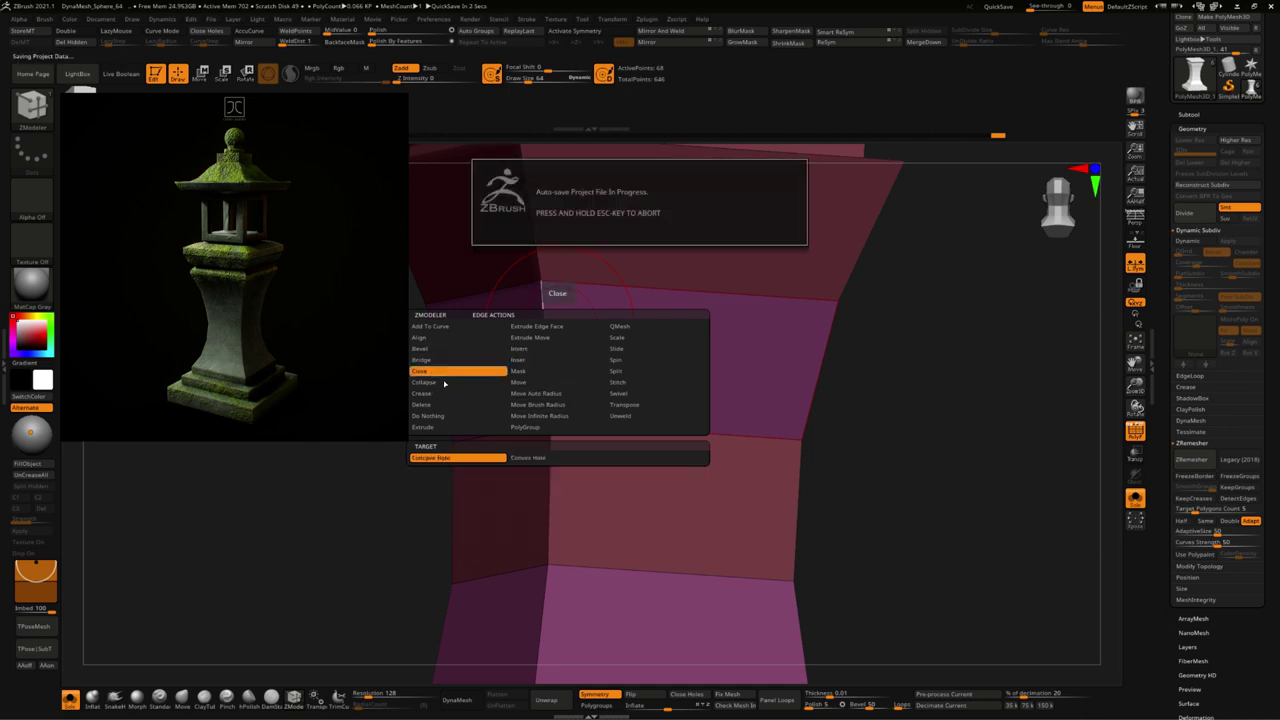
Step: Set the crease target to EdgeLoop Complete and crease the column's edge loops
{"action": "left_click_drag", "start_coordinate": [940, 458], "coordinate": [973, 438]}
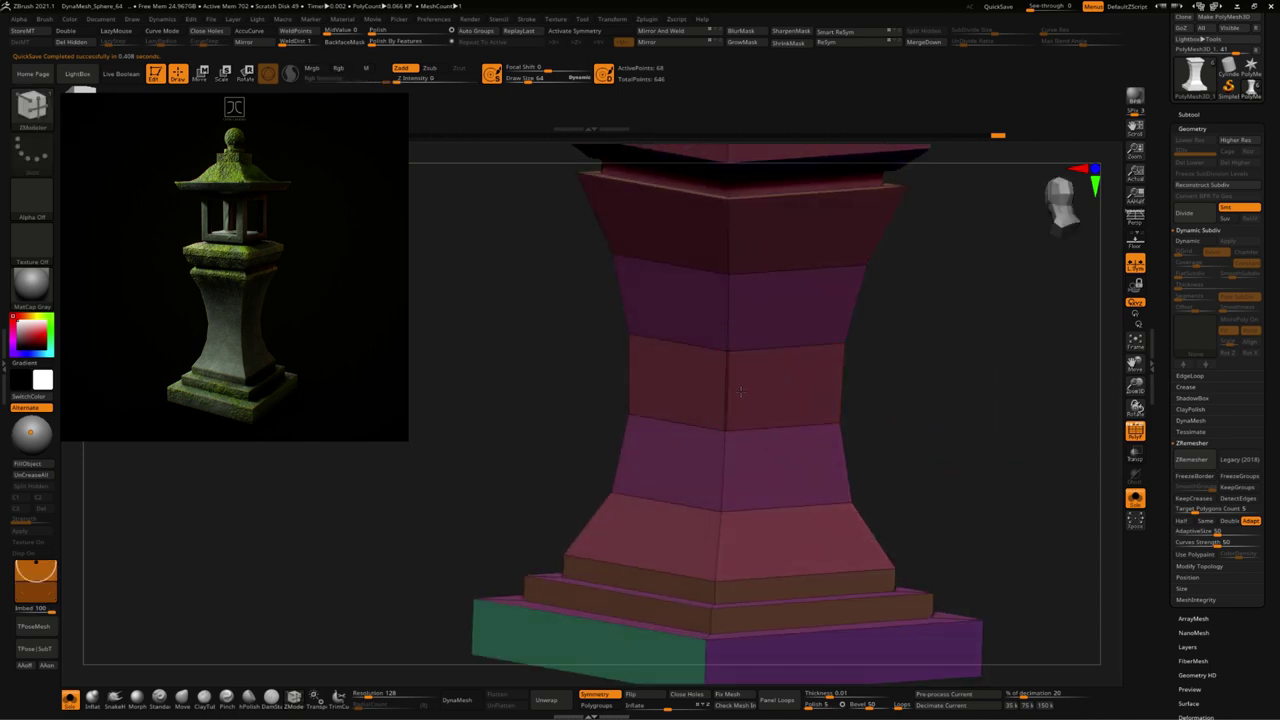
{"action": "key", "text": "space"}
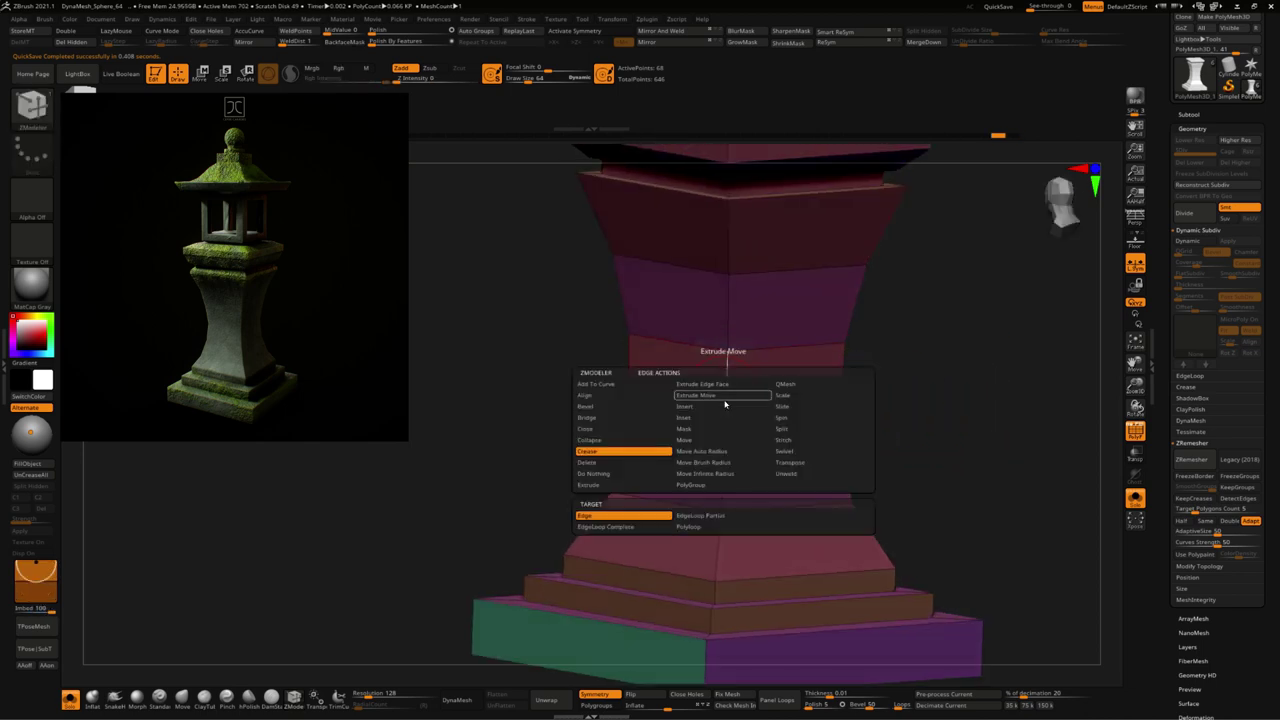
{"action": "left_click", "coordinate": [631, 525]}
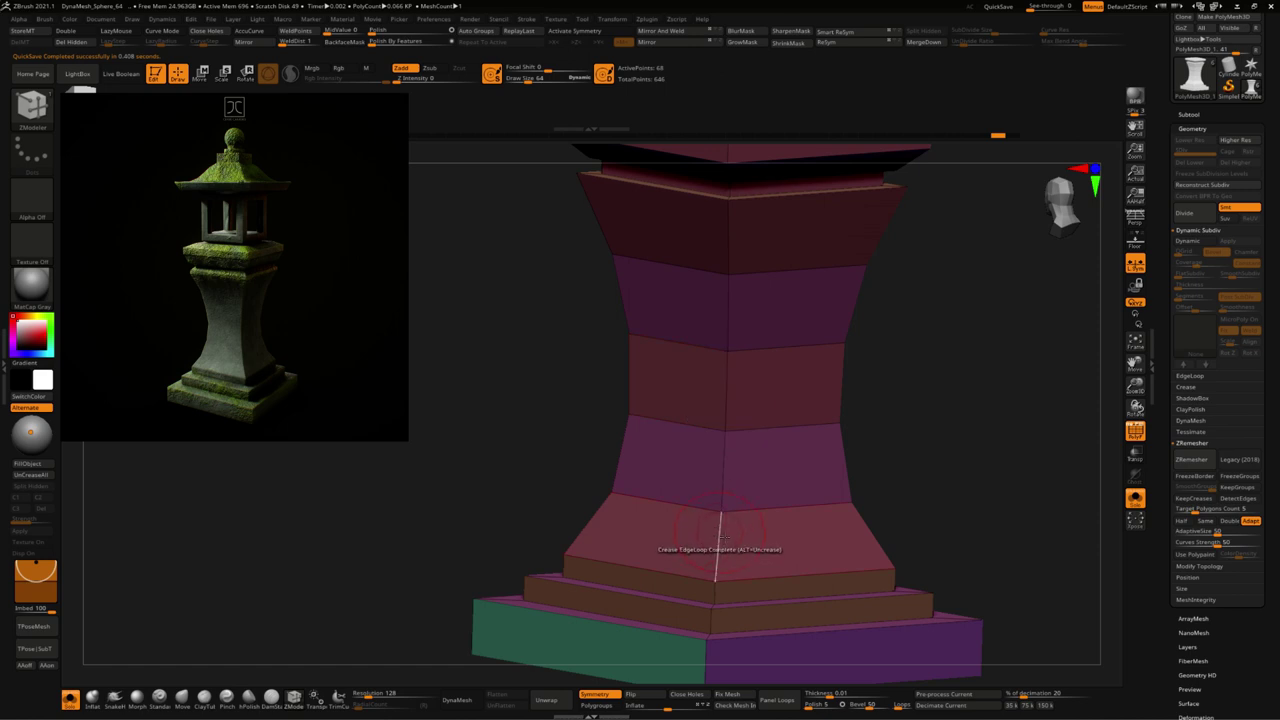
{"action": "mouse_move", "coordinate": [930, 495]}
{"action": "left_mouse_down"}
{"action": "mouse_move", "coordinate": [966, 393]}
{"action": "mouse_move", "coordinate": [974, 530]}
{"action": "mouse_move", "coordinate": [943, 517]}
{"action": "left_mouse_up"}
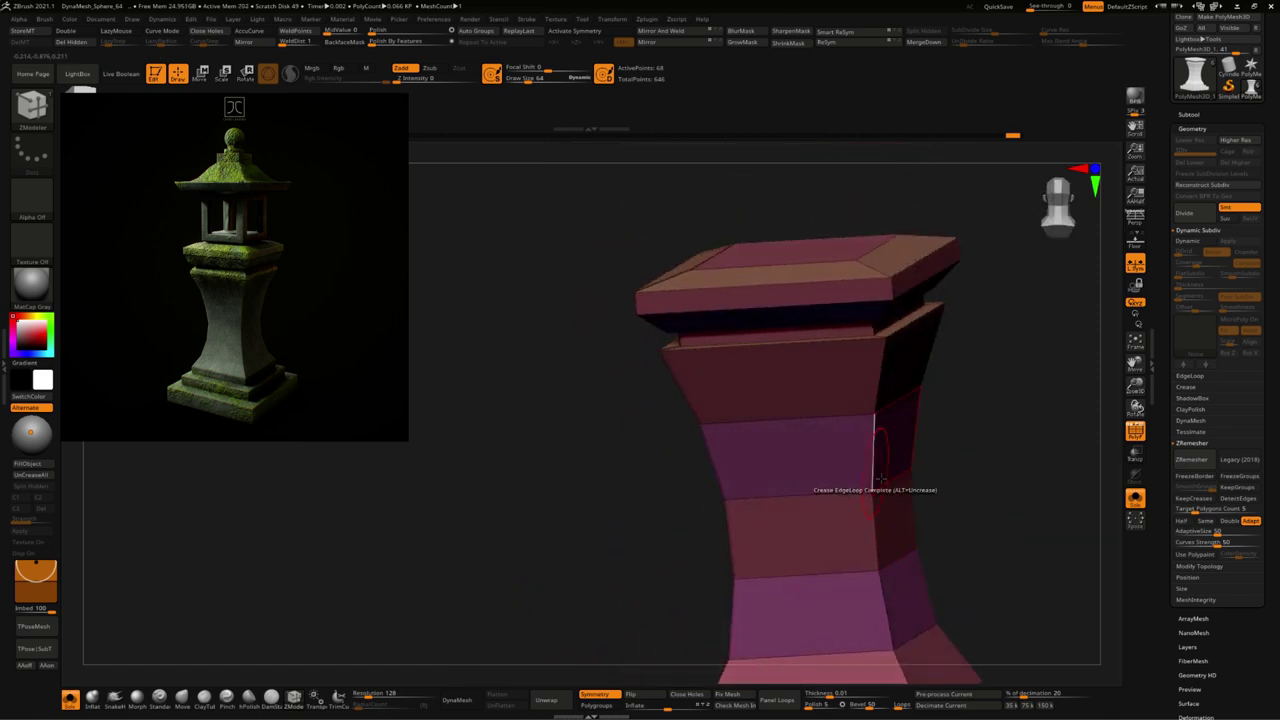
{"action": "left_click_drag", "start_coordinate": [878, 478], "coordinate": [930, 427]}
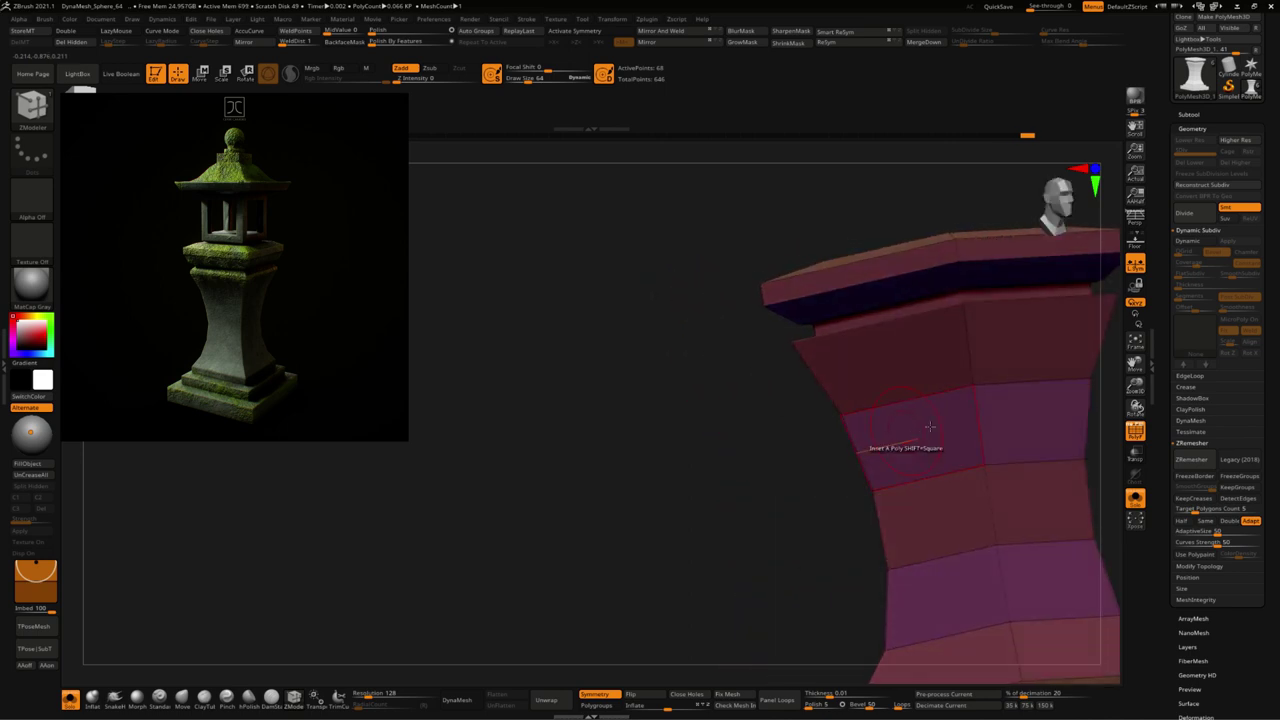
{"action": "mouse_move", "coordinate": [838, 445]}
{"action": "left_mouse_down"}
{"action": "mouse_move", "coordinate": [789, 486]}
{"action": "mouse_move", "coordinate": [726, 486]}
{"action": "mouse_move", "coordinate": [949, 423]}
{"action": "mouse_move", "coordinate": [954, 403]}
{"action": "mouse_move", "coordinate": [780, 294]}
{"action": "mouse_move", "coordinate": [809, 363]}
{"action": "mouse_move", "coordinate": [428, 571]}
{"action": "mouse_move", "coordinate": [517, 470]}
{"action": "left_mouse_up"}
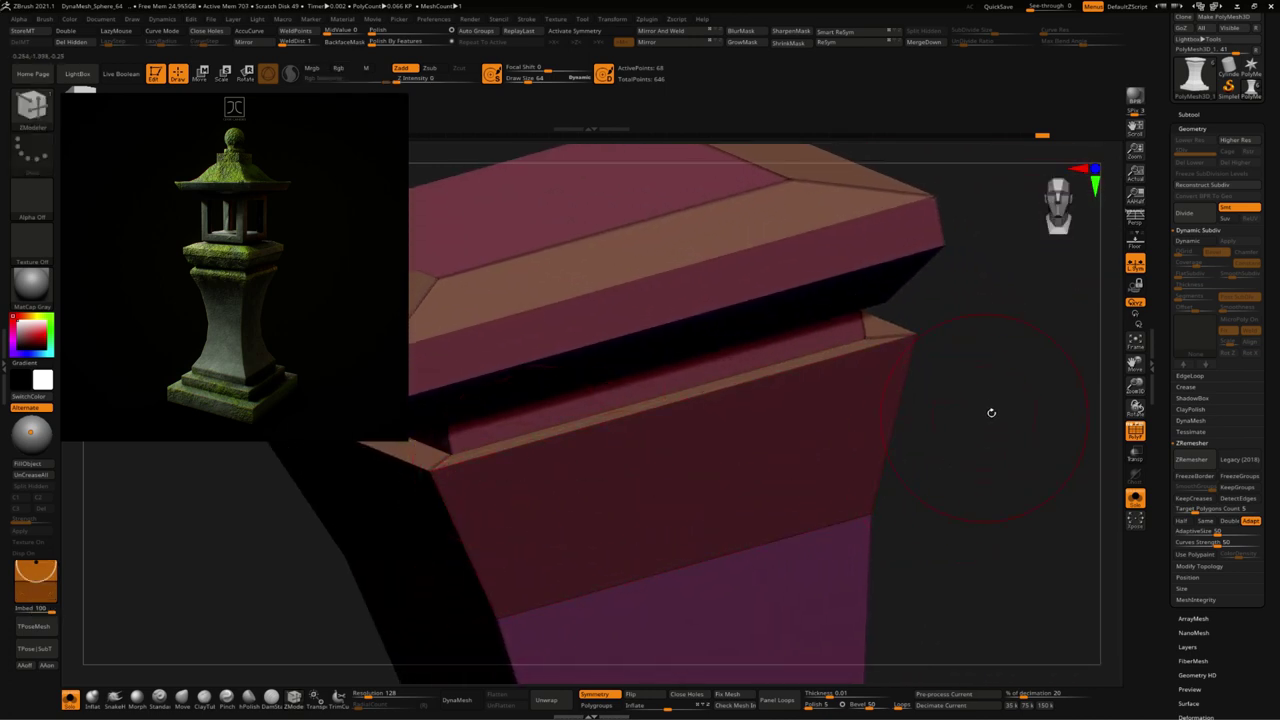
Step: Mask the mesh and rotate the column to a straight front view
{"action": "left_click_drag", "start_coordinate": [944, 416], "coordinate": [884, 350], "text": "ctrl"}
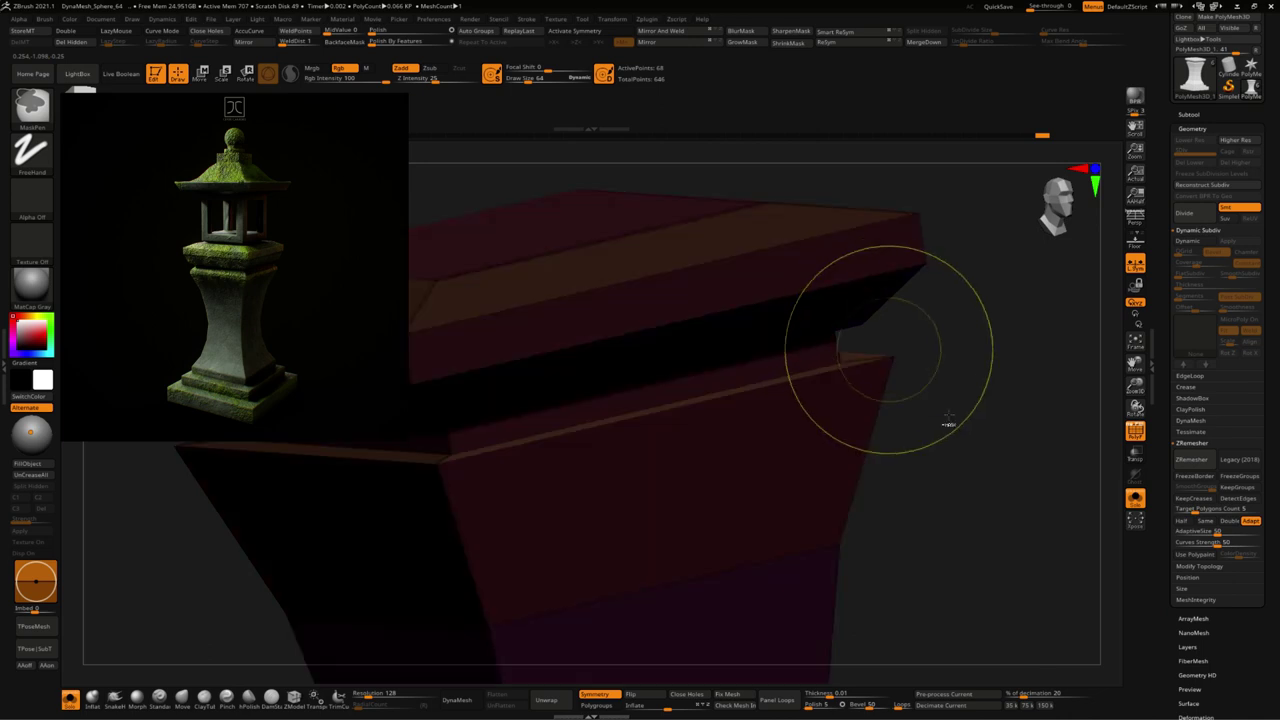
{"action": "left_click_drag", "start_coordinate": [947, 423], "coordinate": [986, 457]}
{"action": "mouse_move", "coordinate": [271, 500]}
{"action": "left_mouse_down", "text": "ctrl"}
{"action": "mouse_move", "coordinate": [290, 490]}
{"action": "mouse_move", "coordinate": [277, 609]}
{"action": "mouse_move", "coordinate": [343, 586]}
{"action": "mouse_move", "coordinate": [416, 490]}
{"action": "mouse_move", "coordinate": [863, 400]}
{"action": "mouse_move", "coordinate": [801, 372]}
{"action": "left_mouse_up", "text": "ctrl"}
{"action": "mouse_move", "coordinate": [708, 345]}
{"action": "left_mouse_down"}
{"action": "mouse_move", "coordinate": [877, 377]}
{"action": "mouse_move", "coordinate": [883, 357]}
{"action": "left_mouse_up"}
Step: Lower the top slab slightly with the Move gizmo and return to ZModeler
{"action": "left_click", "coordinate": [201, 76]}
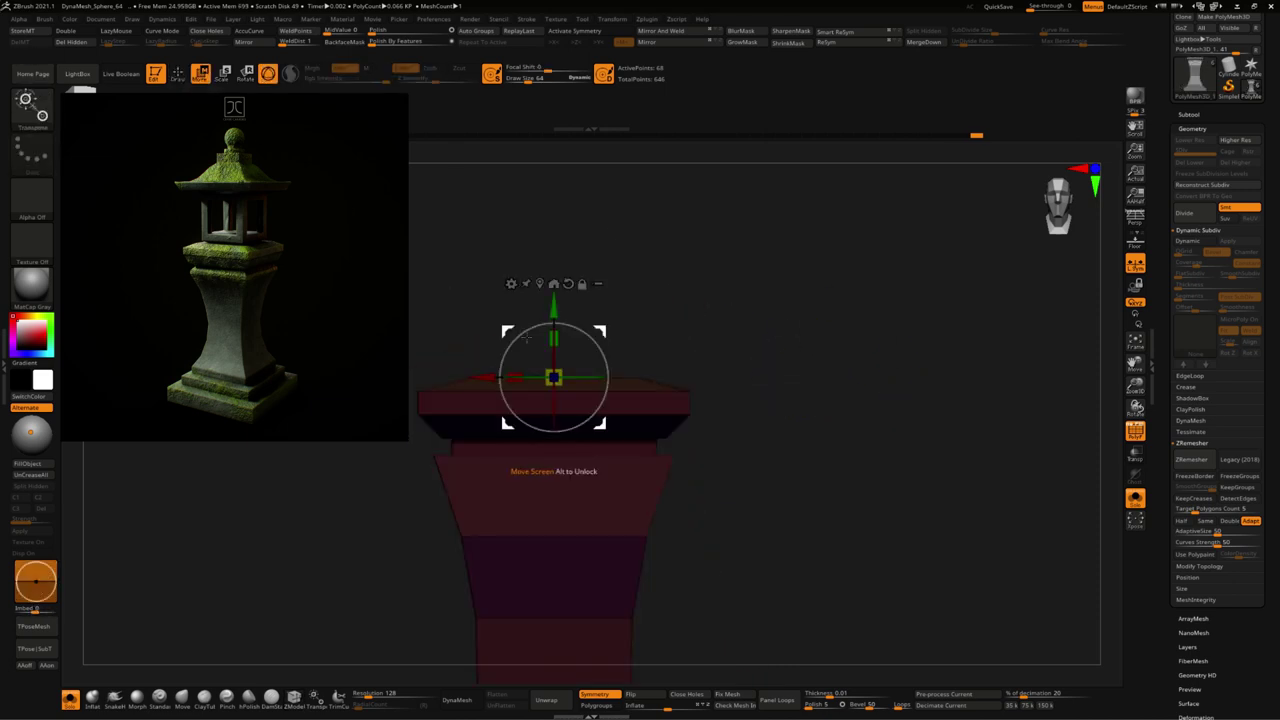
{"action": "left_click_drag", "start_coordinate": [565, 302], "coordinate": [565, 308]}
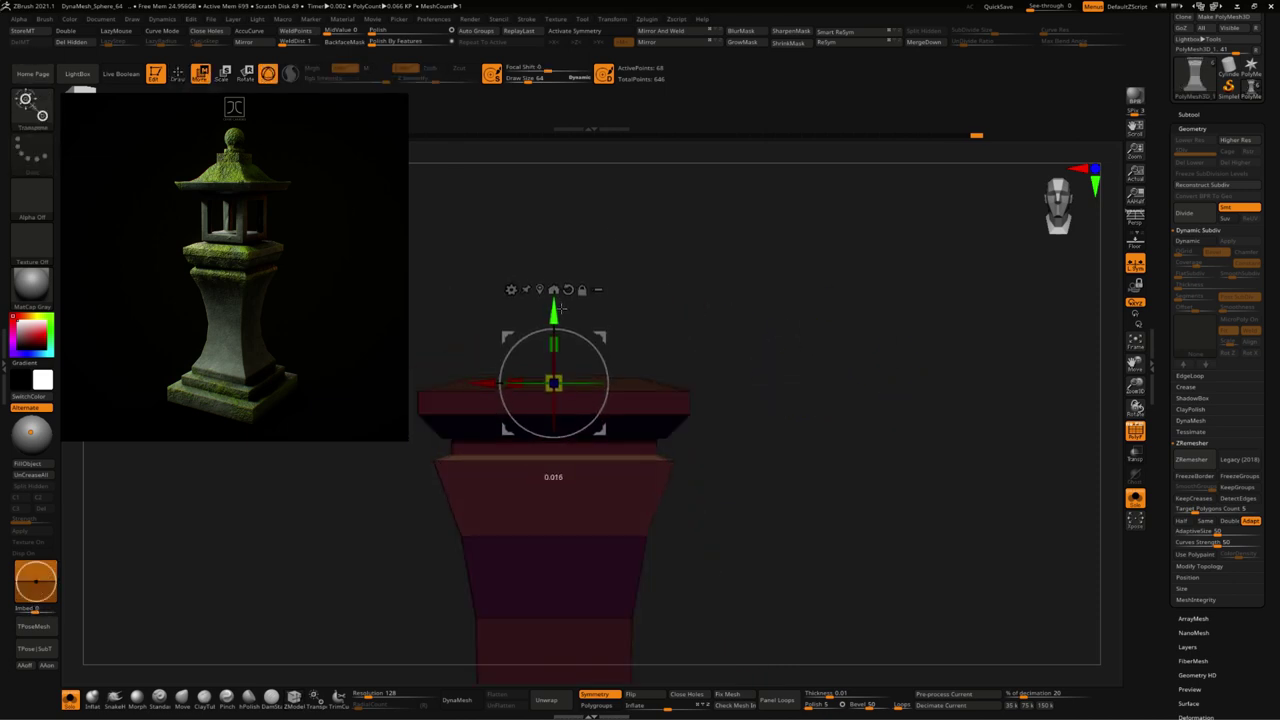
{"action": "left_click_drag", "start_coordinate": [773, 447], "coordinate": [491, 428]}
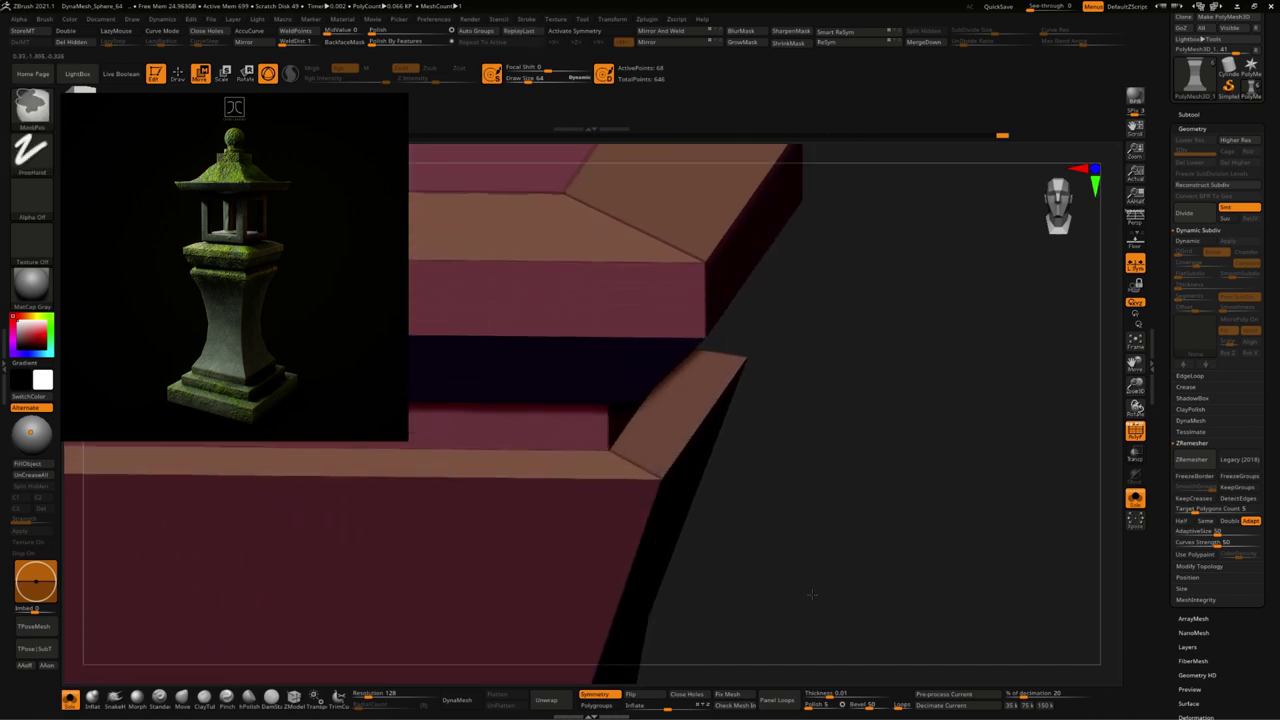
{"action": "key", "text": "q"}
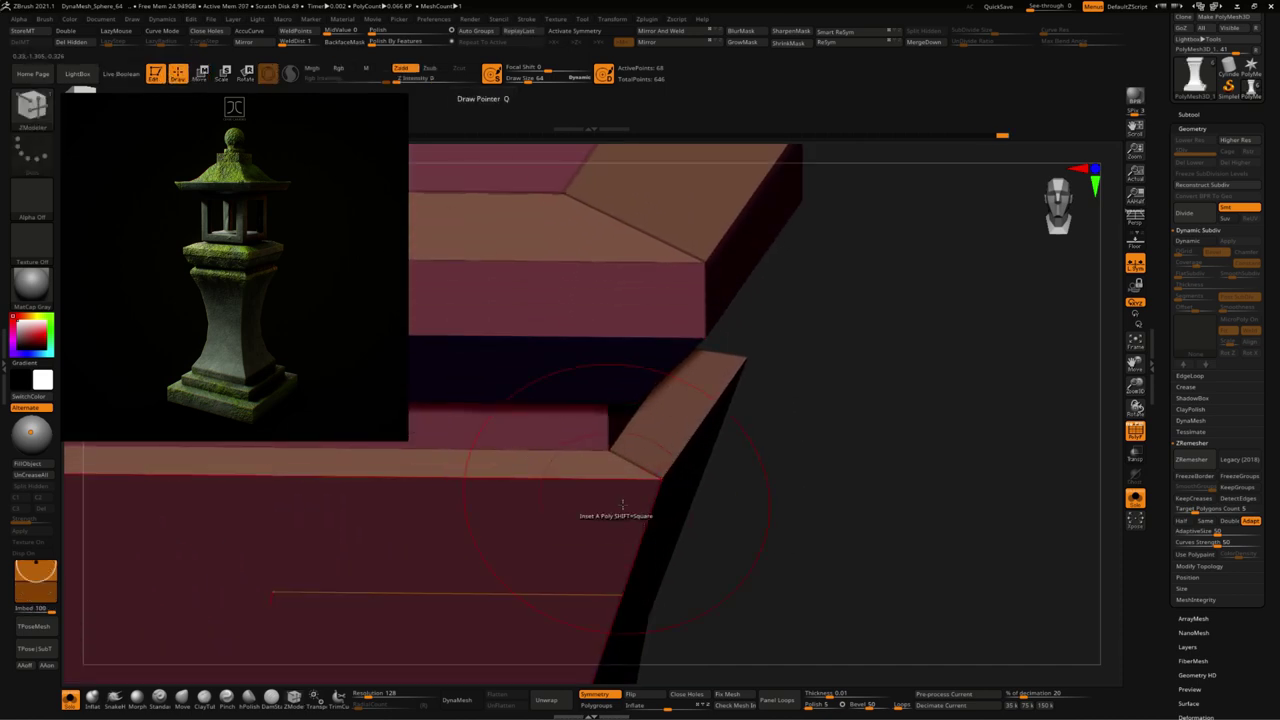
{"action": "mouse_move", "coordinate": [960, 640]}
{"action": "left_mouse_down"}
{"action": "mouse_move", "coordinate": [1000, 643]}
{"action": "mouse_move", "coordinate": [1022, 546]}
{"action": "mouse_move", "coordinate": [826, 480]}
{"action": "left_mouse_up"}
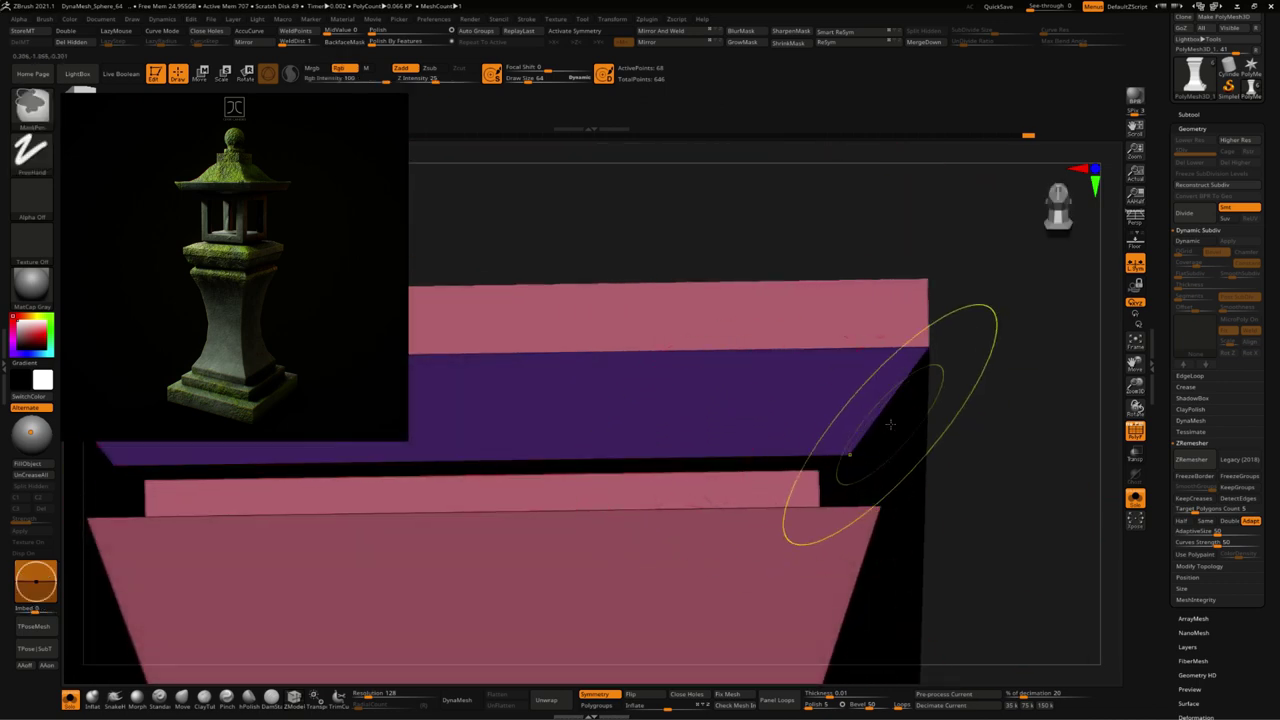
{"action": "mouse_move", "coordinate": [900, 420]}
{"action": "left_mouse_down"}
{"action": "mouse_move", "coordinate": [960, 400]}
{"action": "mouse_move", "coordinate": [1014, 434]}
{"action": "mouse_move", "coordinate": [1016, 469]}
{"action": "left_mouse_up"}
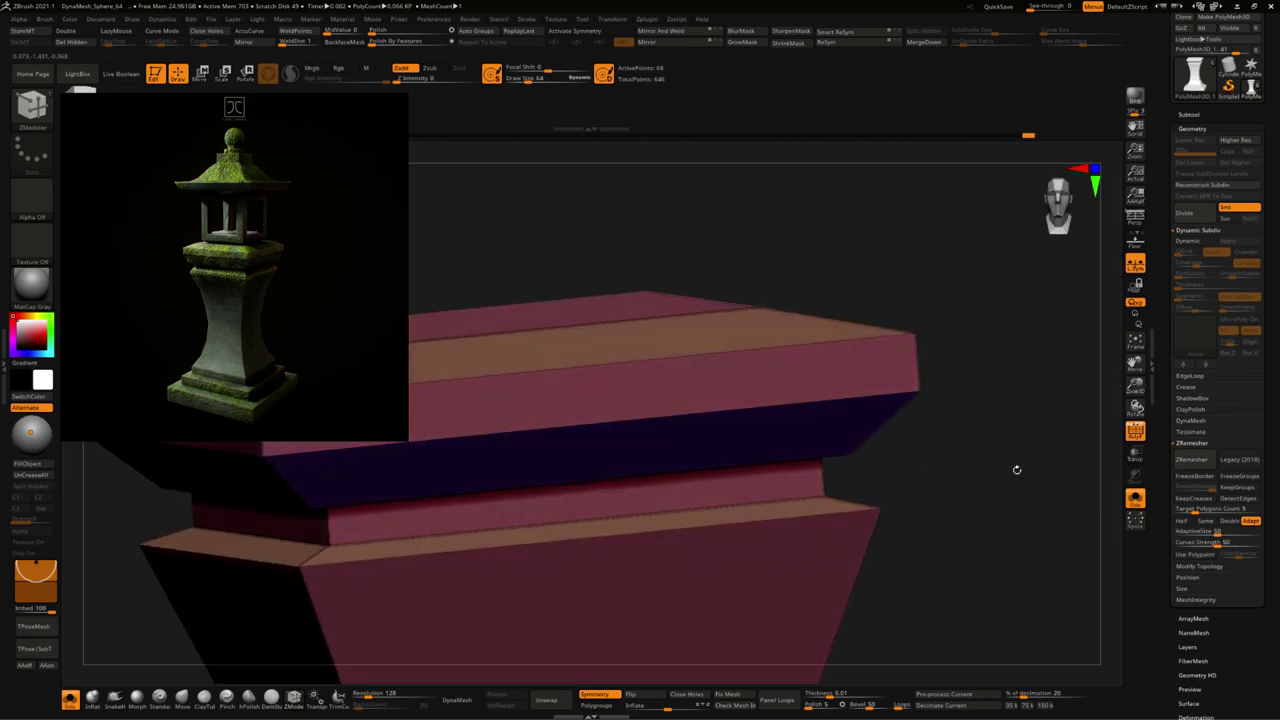
Step: Set Extrude with the Polyloop & Polygroup target and extrude the band around the slab
{"action": "key", "text": "space"}
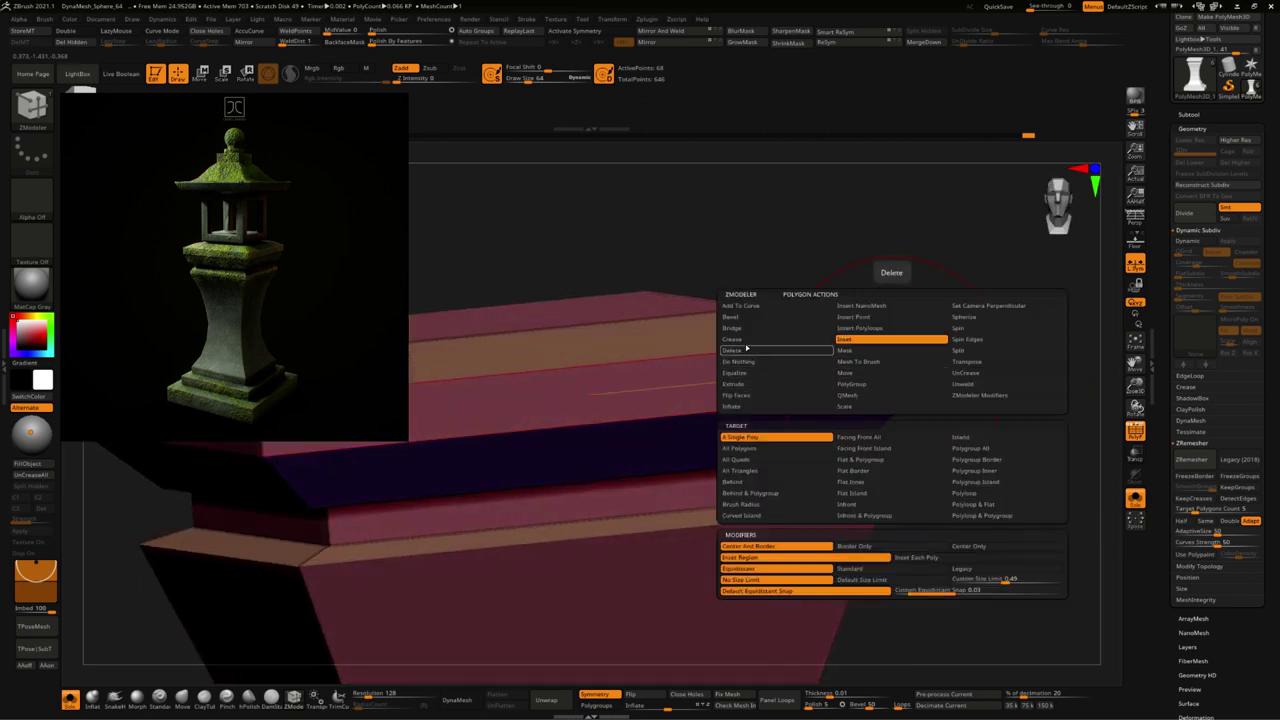
{"action": "left_click", "coordinate": [740, 384]}
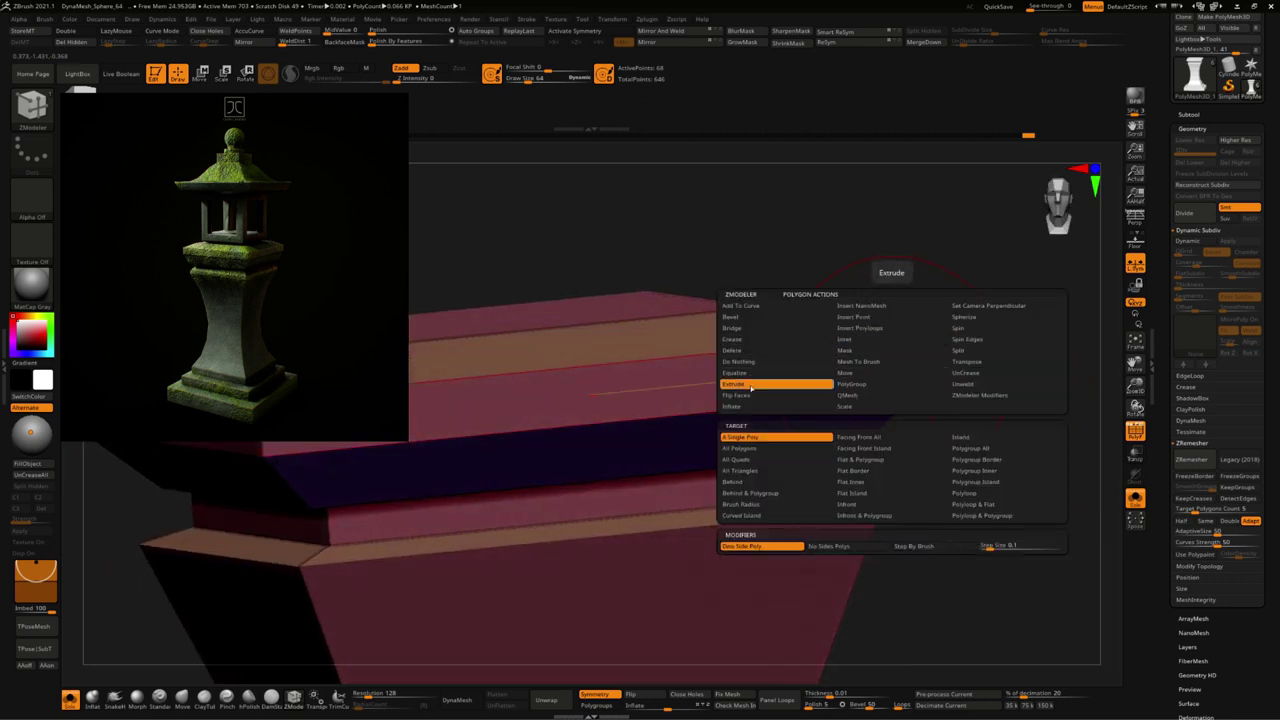
{"action": "left_click", "coordinate": [1025, 515]}
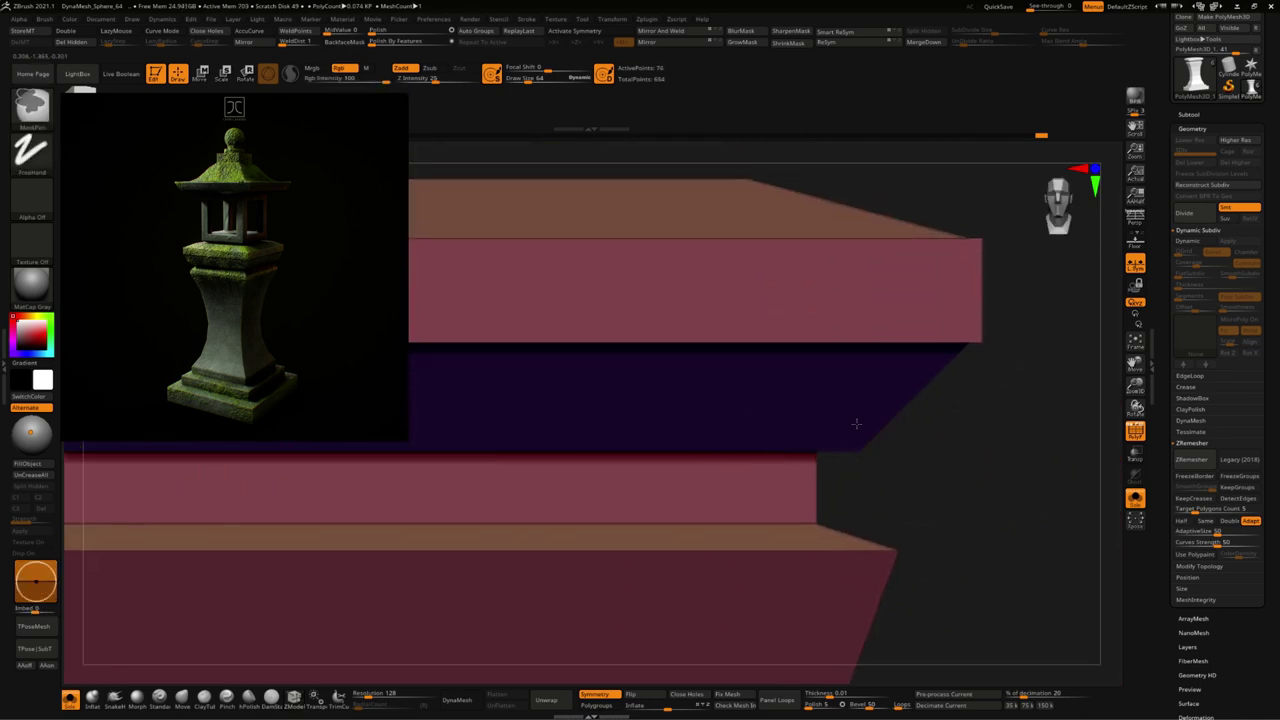
{"action": "mouse_move", "coordinate": [837, 409]}
{"action": "left_mouse_down"}
{"action": "mouse_move", "coordinate": [985, 390]}
{"action": "mouse_move", "coordinate": [957, 371]}
{"action": "left_mouse_up"}
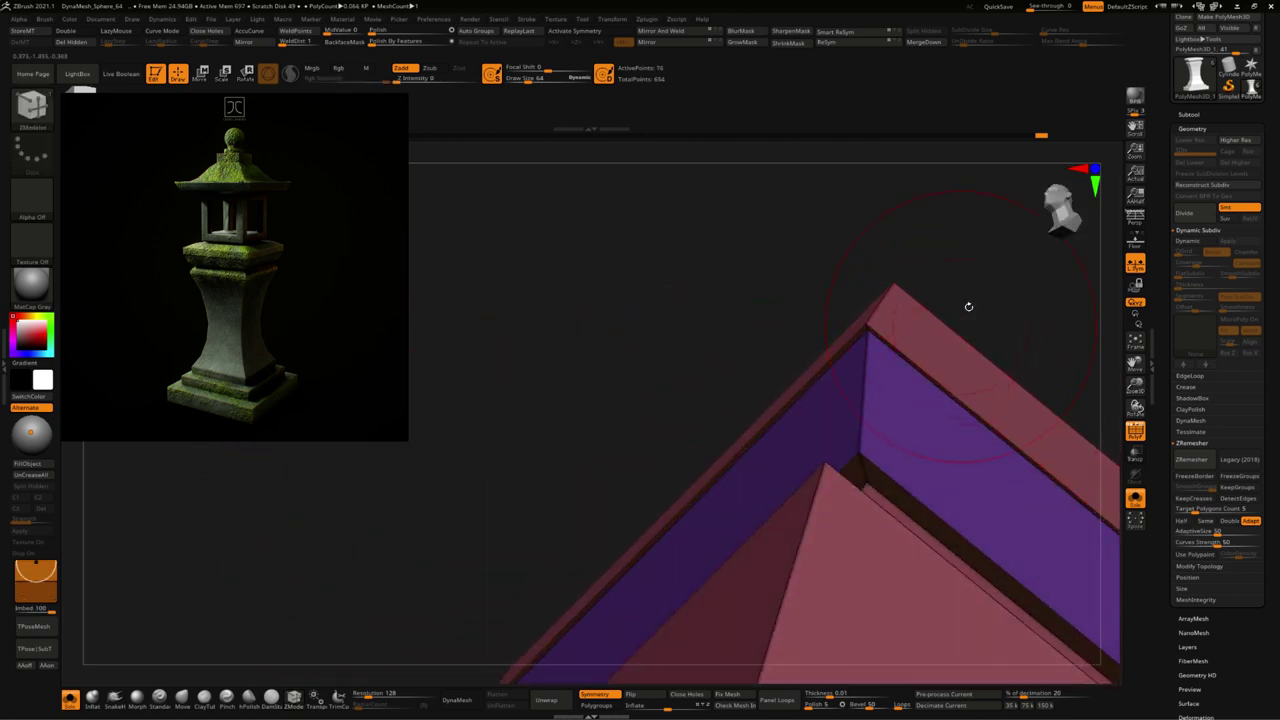
{"action": "left_click_drag", "start_coordinate": [968, 306], "coordinate": [1006, 306]}
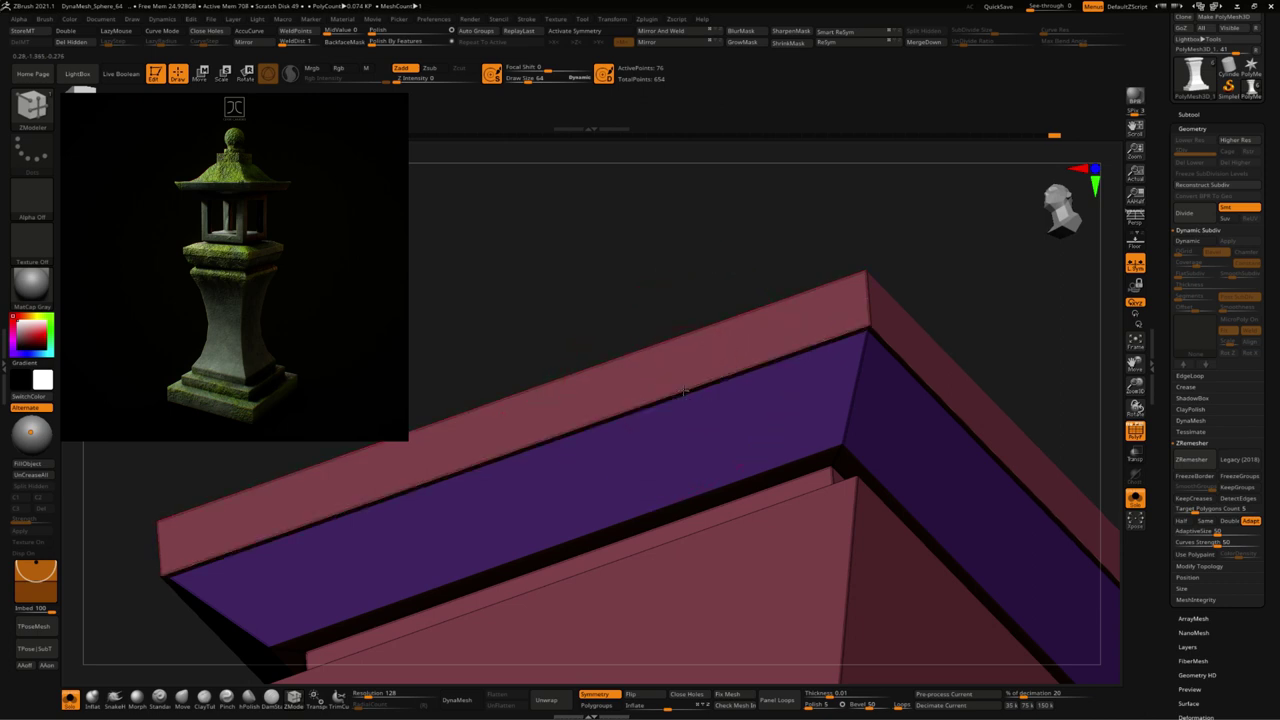
{"action": "mouse_move", "coordinate": [980, 286]}
{"action": "left_mouse_down"}
{"action": "mouse_move", "coordinate": [949, 241]}
{"action": "mouse_move", "coordinate": [937, 297]}
{"action": "mouse_move", "coordinate": [706, 570]}
{"action": "mouse_move", "coordinate": [722, 600]}
{"action": "left_mouse_up"}
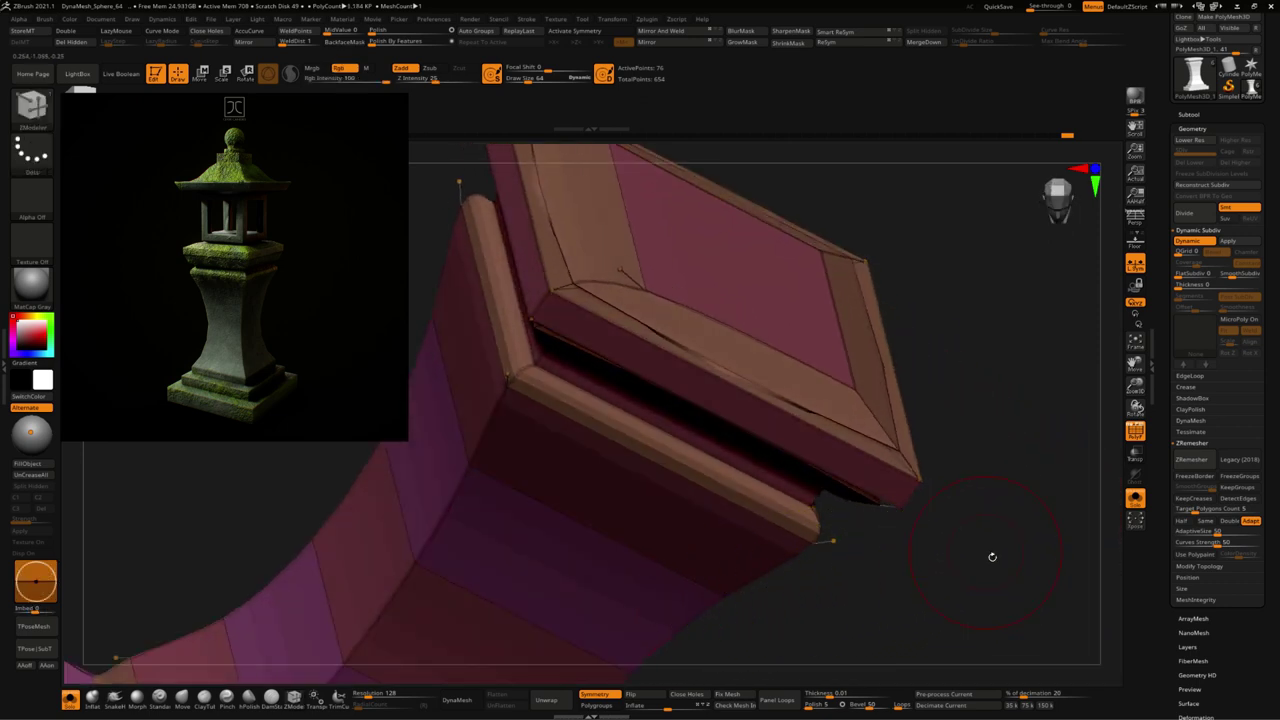
Step: Crease the slab edges, then delete an extra complete edge loop from the slab
{"action": "left_click_drag", "start_coordinate": [991, 552], "coordinate": [549, 343]}
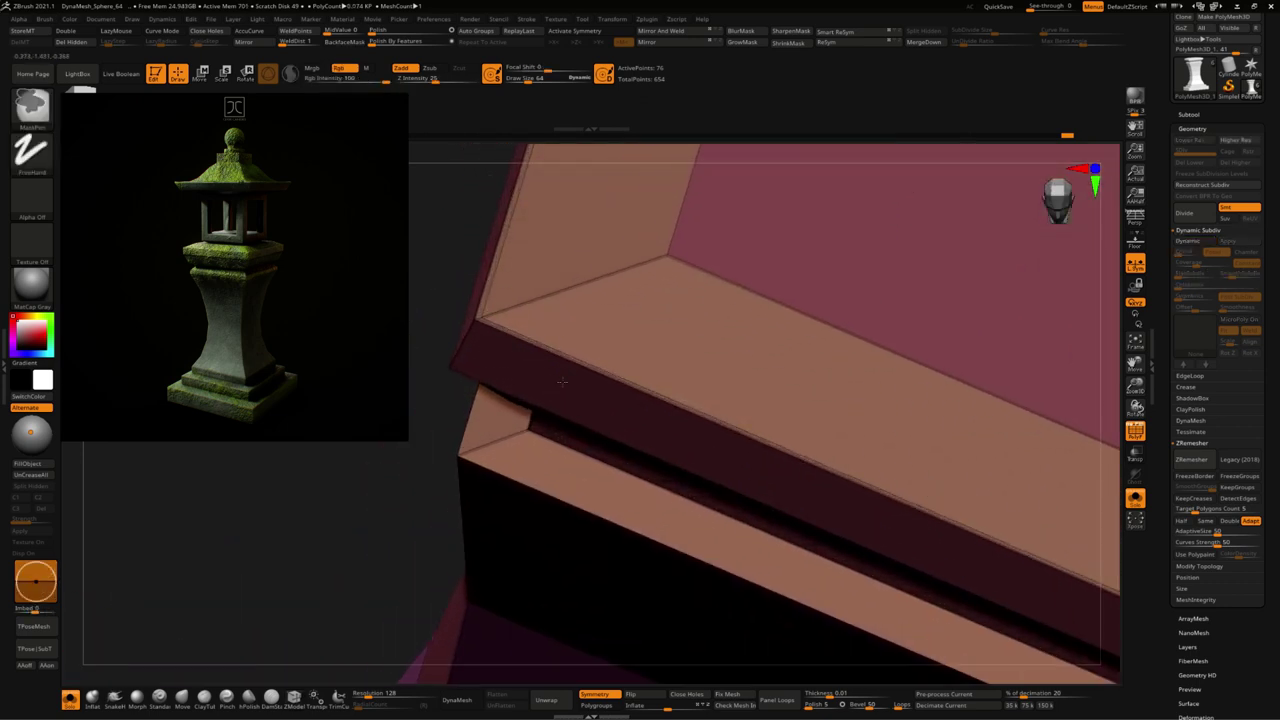
{"action": "key", "text": "space"}
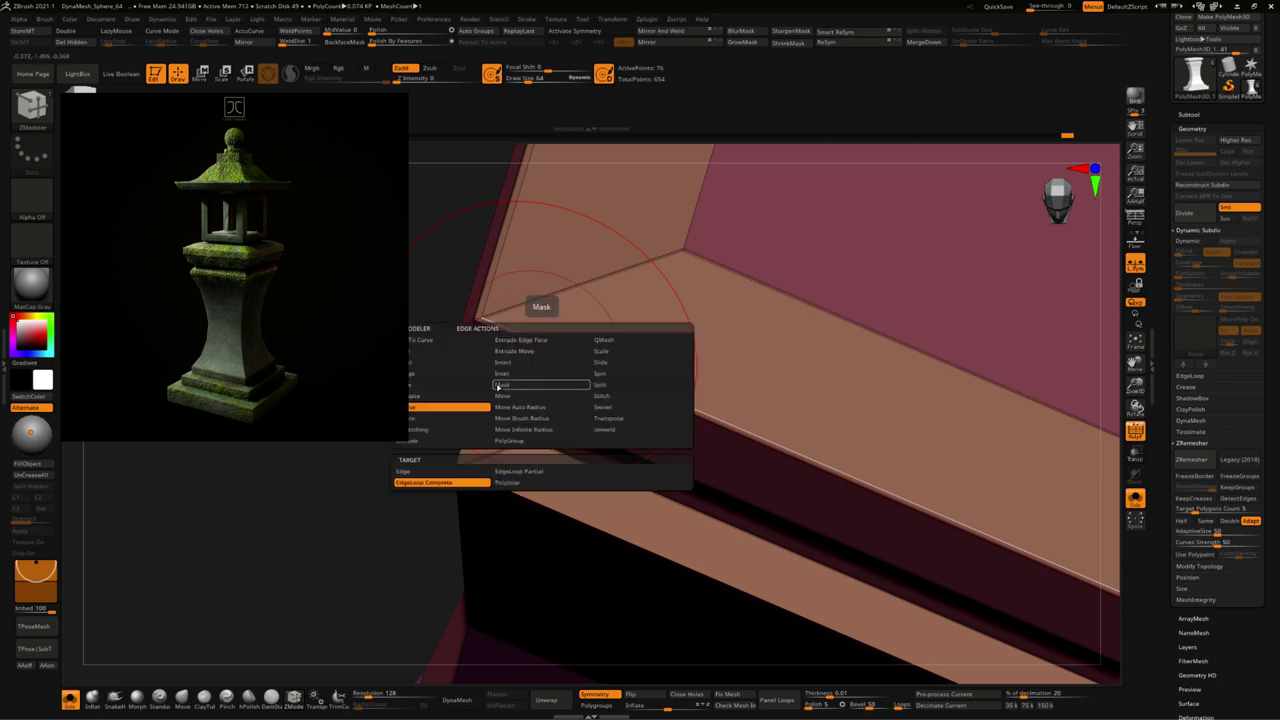
{"action": "left_click", "coordinate": [487, 403]}
{"action": "key", "text": "space"}
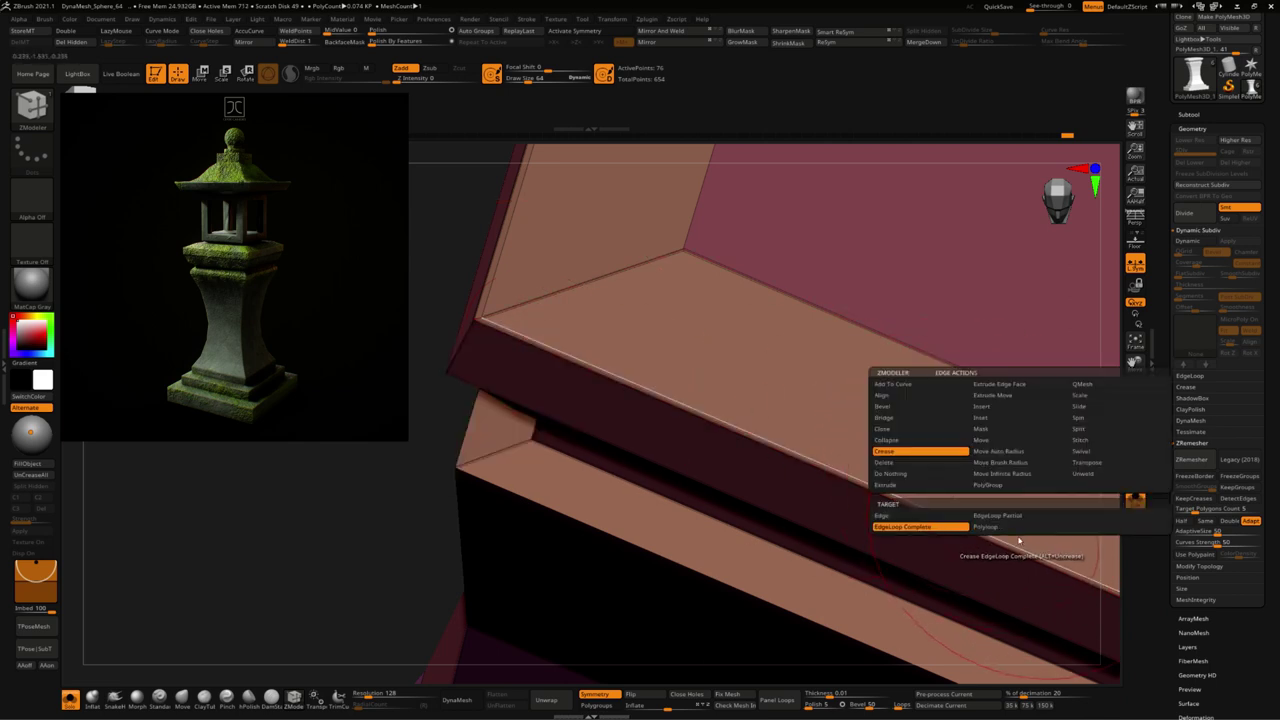
{"action": "left_click", "coordinate": [975, 514]}
{"action": "left_click", "coordinate": [614, 373]}
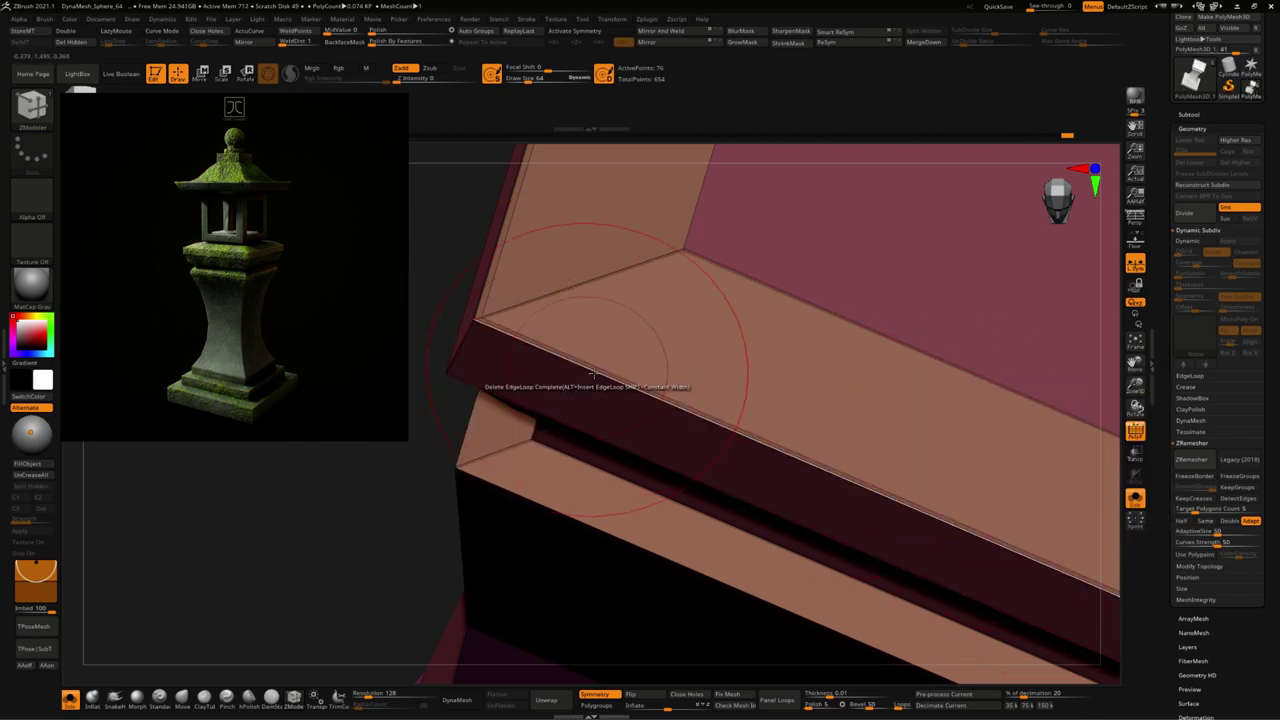
Step: Switch back to creasing, undo the band extrusion and check the column with smooth subdivision preview
{"action": "mouse_move", "coordinate": [683, 392]}
{"action": "left_mouse_down"}
{"action": "mouse_move", "coordinate": [451, 463]}
{"action": "mouse_move", "coordinate": [730, 226]}
{"action": "left_mouse_up"}
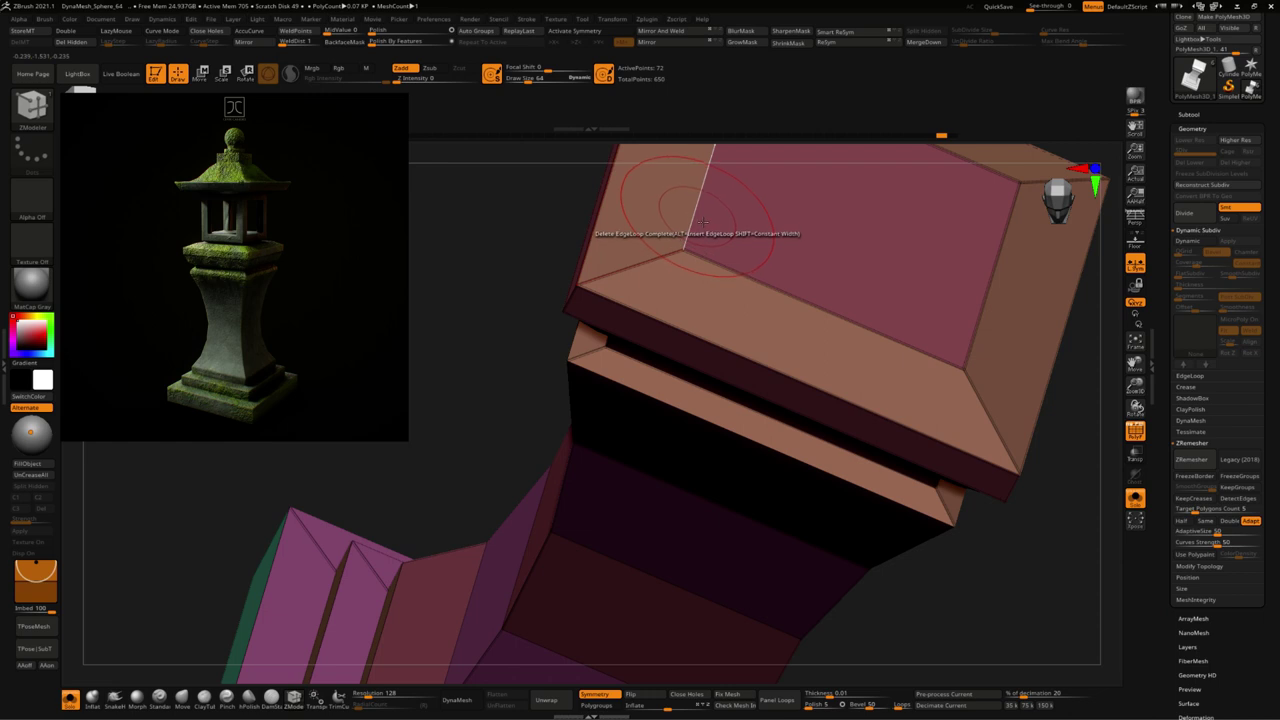
{"action": "key", "text": "space"}
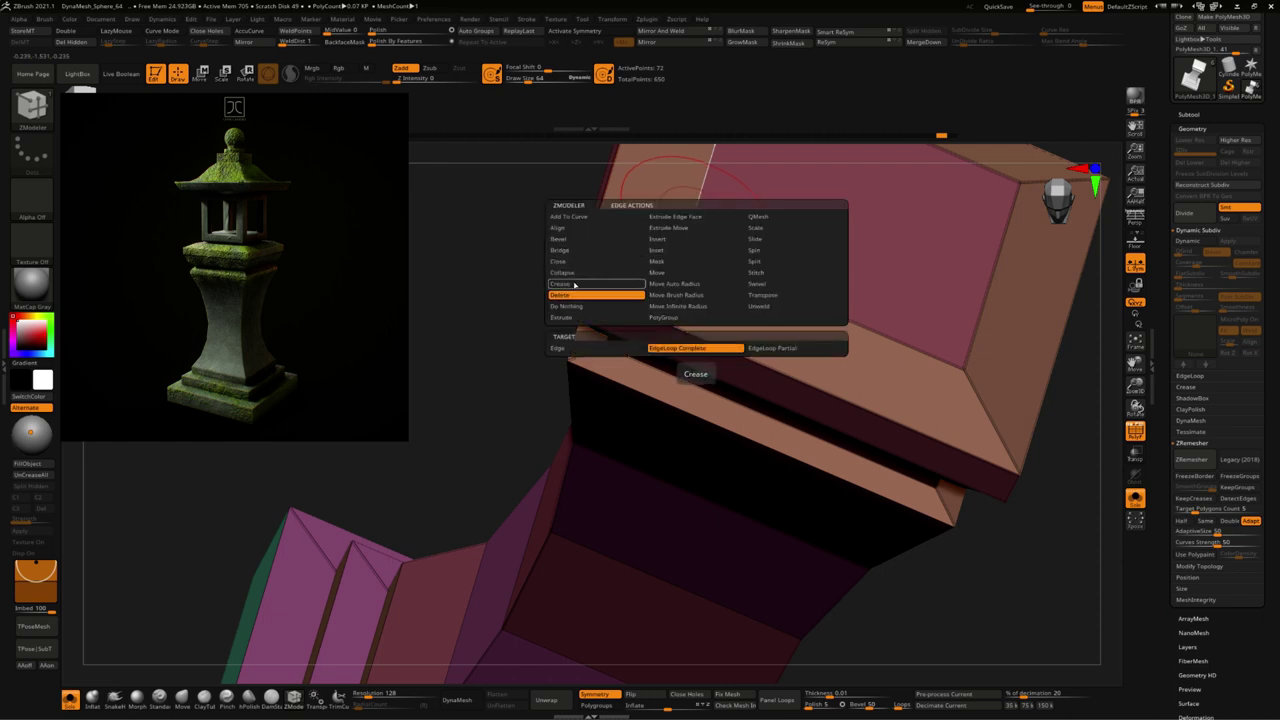
{"action": "left_click", "coordinate": [574, 285]}
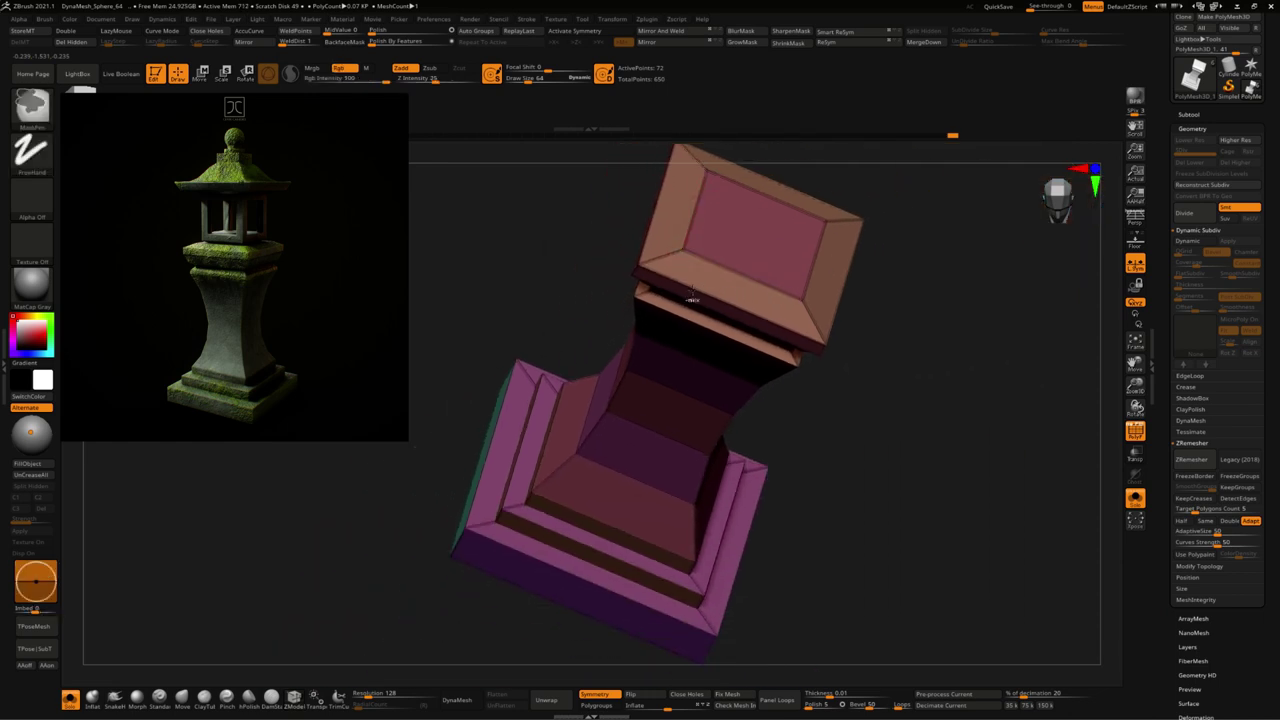
{"action": "mouse_move", "coordinate": [857, 377]}
{"action": "left_mouse_down"}
{"action": "mouse_move", "coordinate": [902, 432]}
{"action": "mouse_move", "coordinate": [763, 494]}
{"action": "mouse_move", "coordinate": [733, 472]}
{"action": "left_mouse_up"}
{"action": "key", "text": "d"}
{"action": "key", "text": "ctrl+z"}
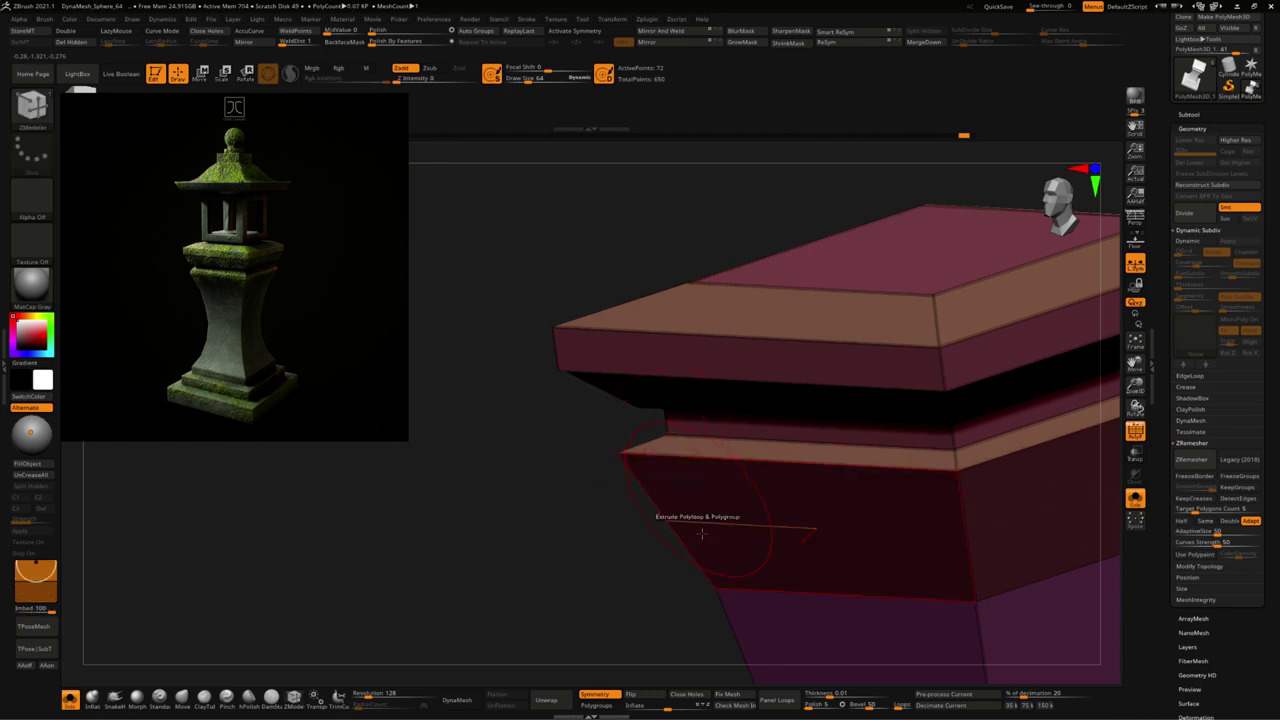
{"action": "mouse_move", "coordinate": [600, 496]}
{"action": "left_mouse_down"}
{"action": "mouse_move", "coordinate": [654, 397]}
{"action": "mouse_move", "coordinate": [667, 418]}
{"action": "mouse_move", "coordinate": [979, 372]}
{"action": "mouse_move", "coordinate": [720, 384]}
{"action": "left_mouse_up"}
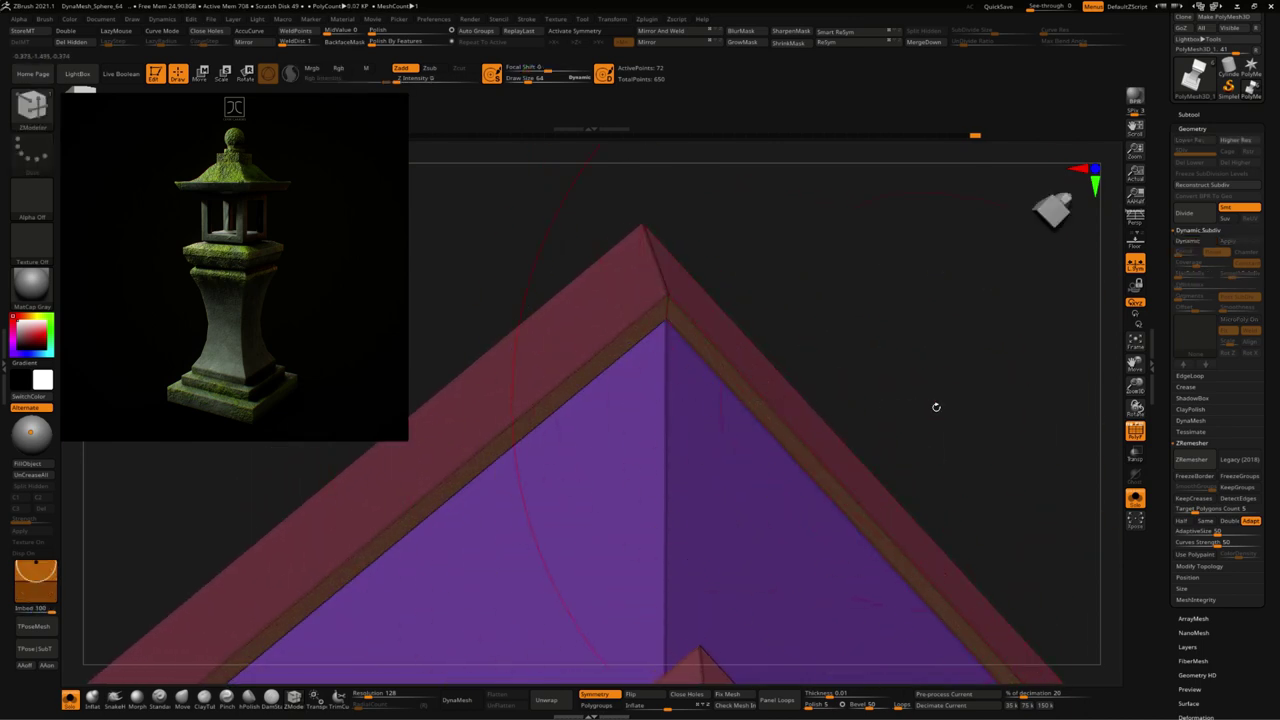
{"action": "key", "text": "d"}
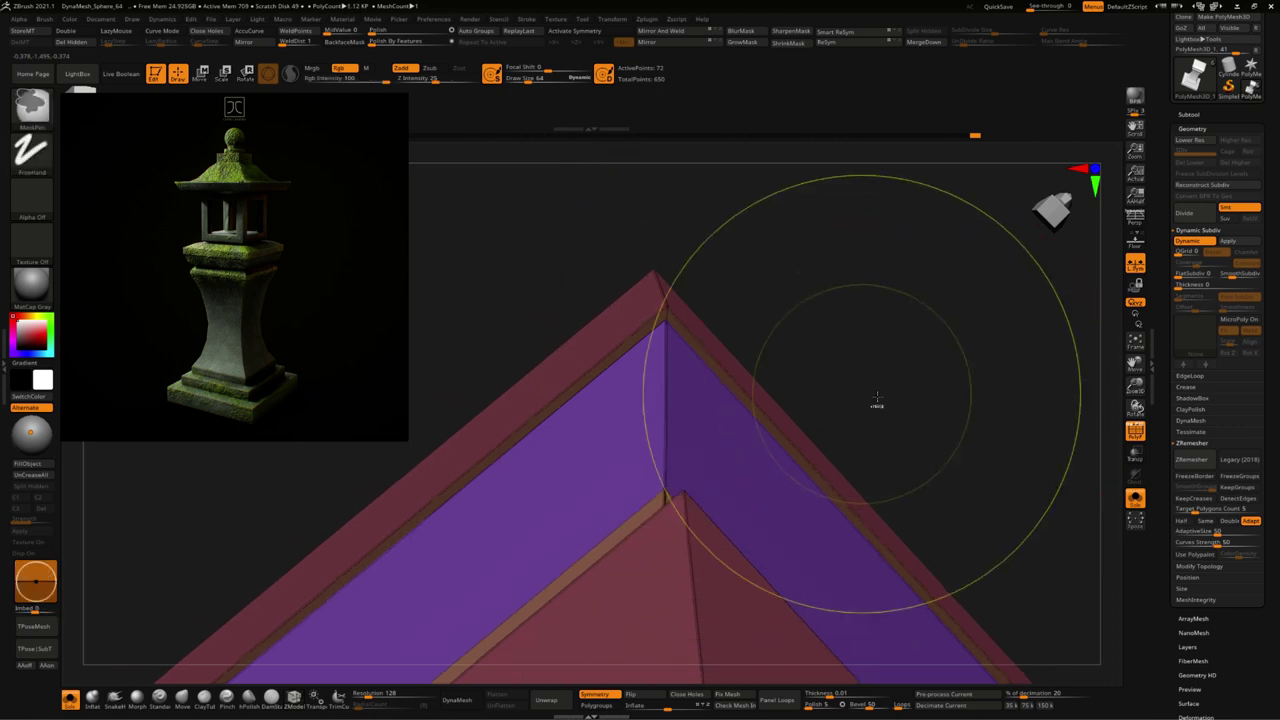
Step: With Dynamic Subdiv off, crease the complete roof corner edge loop and hide PolyFrame
{"action": "left_click_drag", "start_coordinate": [946, 413], "coordinate": [893, 464], "text": "shift"}
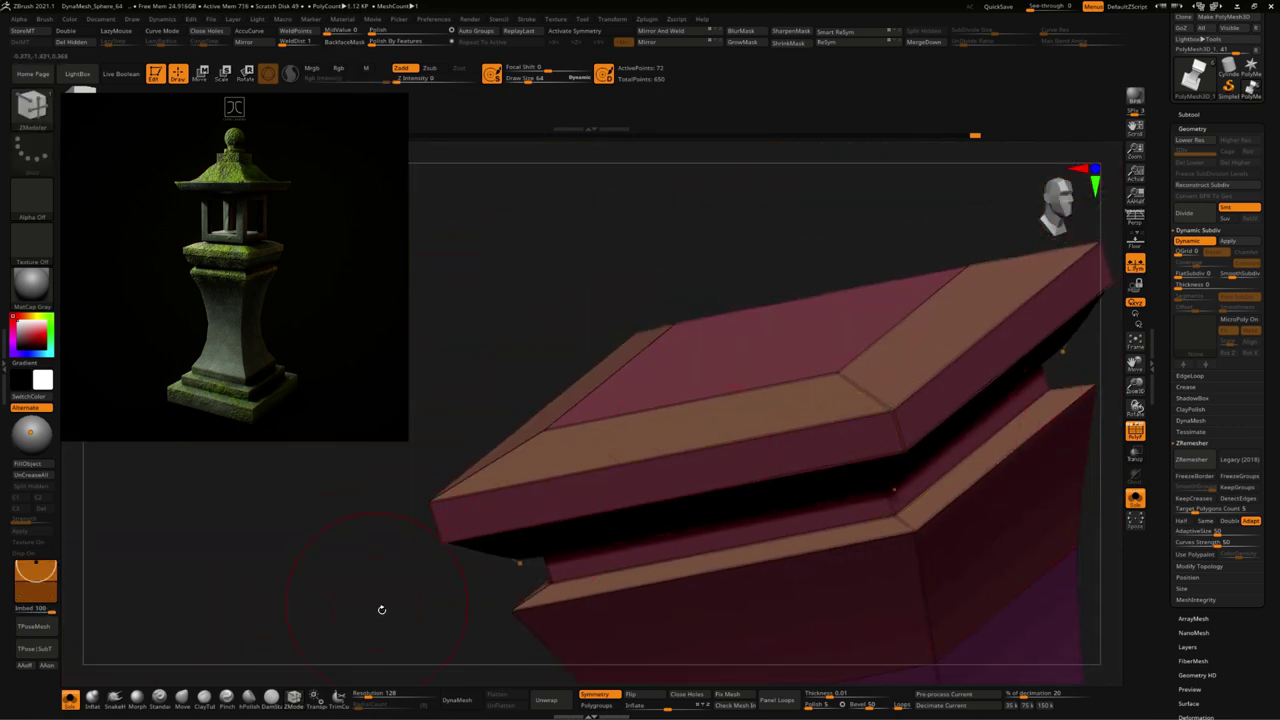
{"action": "mouse_move", "coordinate": [380, 606]}
{"action": "left_mouse_down"}
{"action": "mouse_move", "coordinate": [391, 514]}
{"action": "mouse_move", "coordinate": [418, 499]}
{"action": "left_mouse_up"}
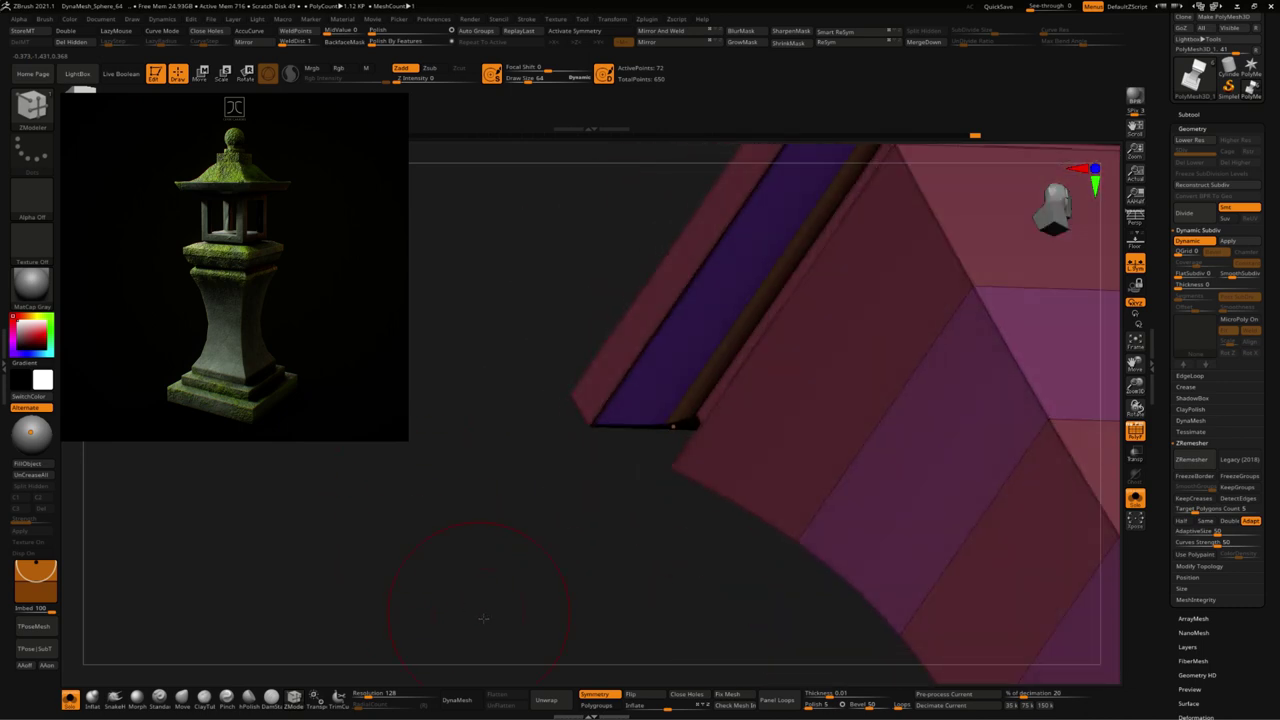
{"action": "left_click_drag", "start_coordinate": [483, 618], "coordinate": [510, 600]}
{"action": "left_click_drag", "start_coordinate": [649, 266], "coordinate": [745, 360]}
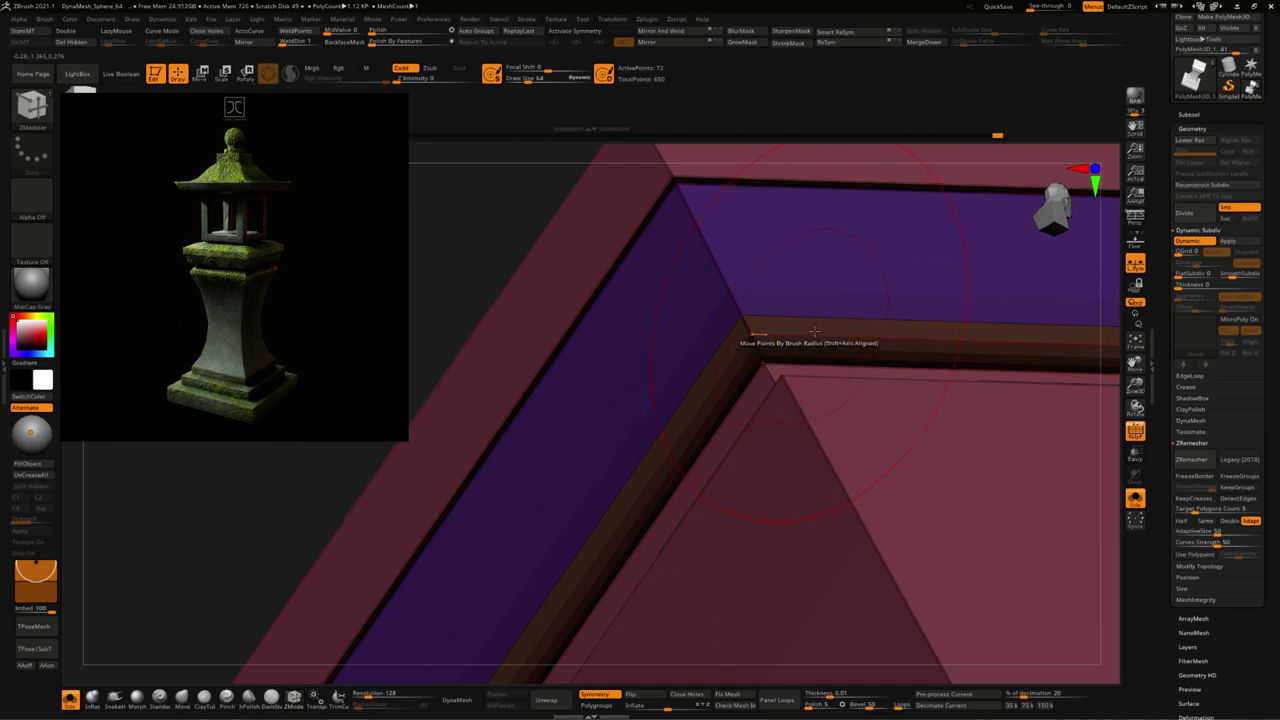
{"action": "key", "text": "shift+d"}
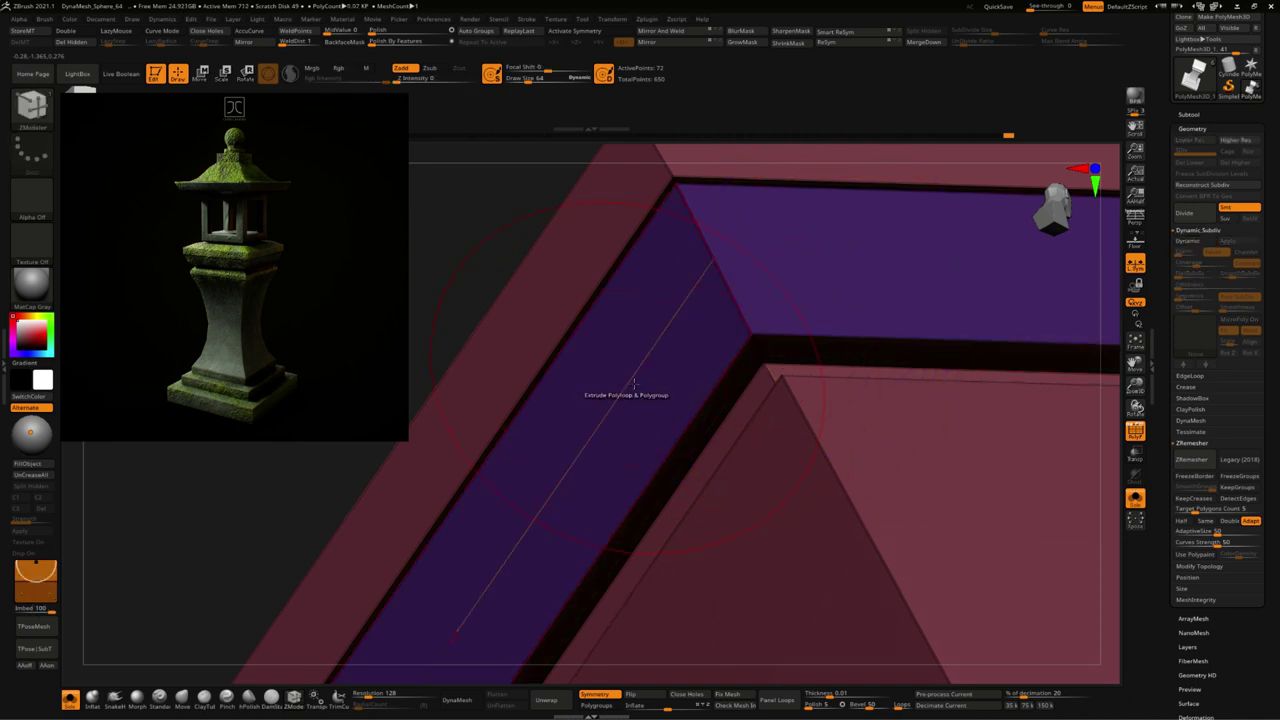
{"action": "key", "text": "space"}
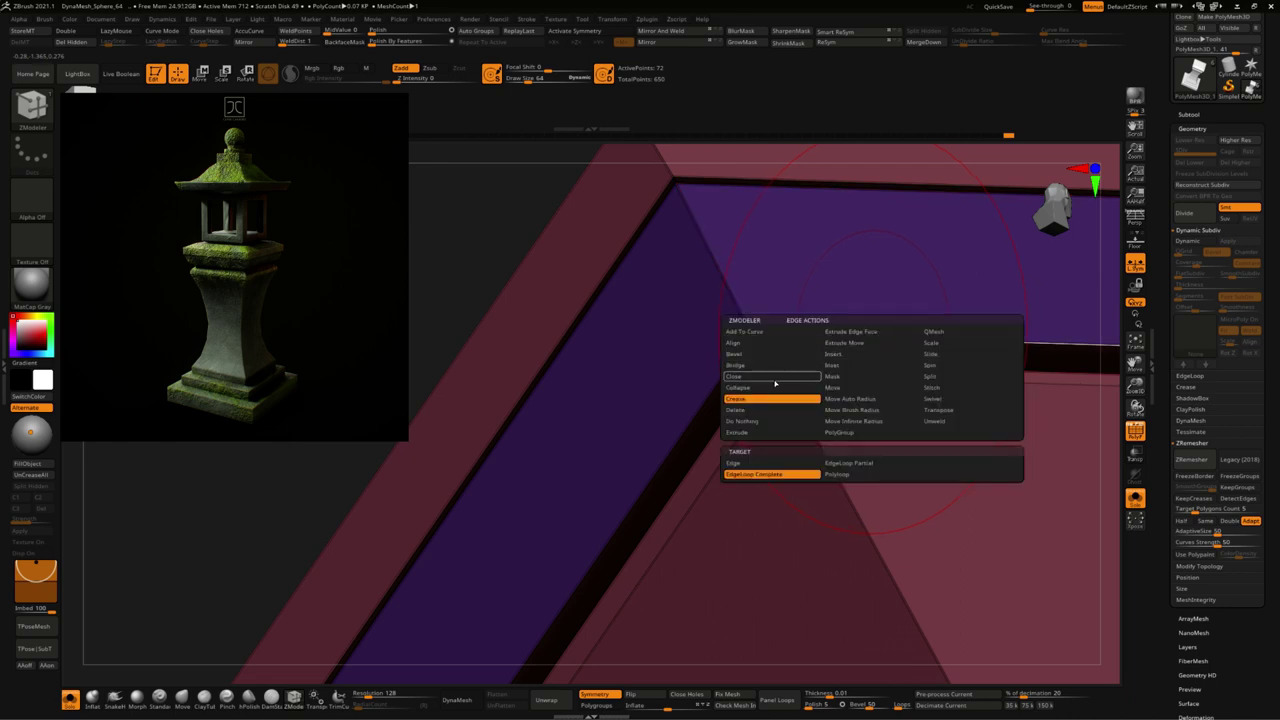
{"action": "left_click", "coordinate": [775, 383]}
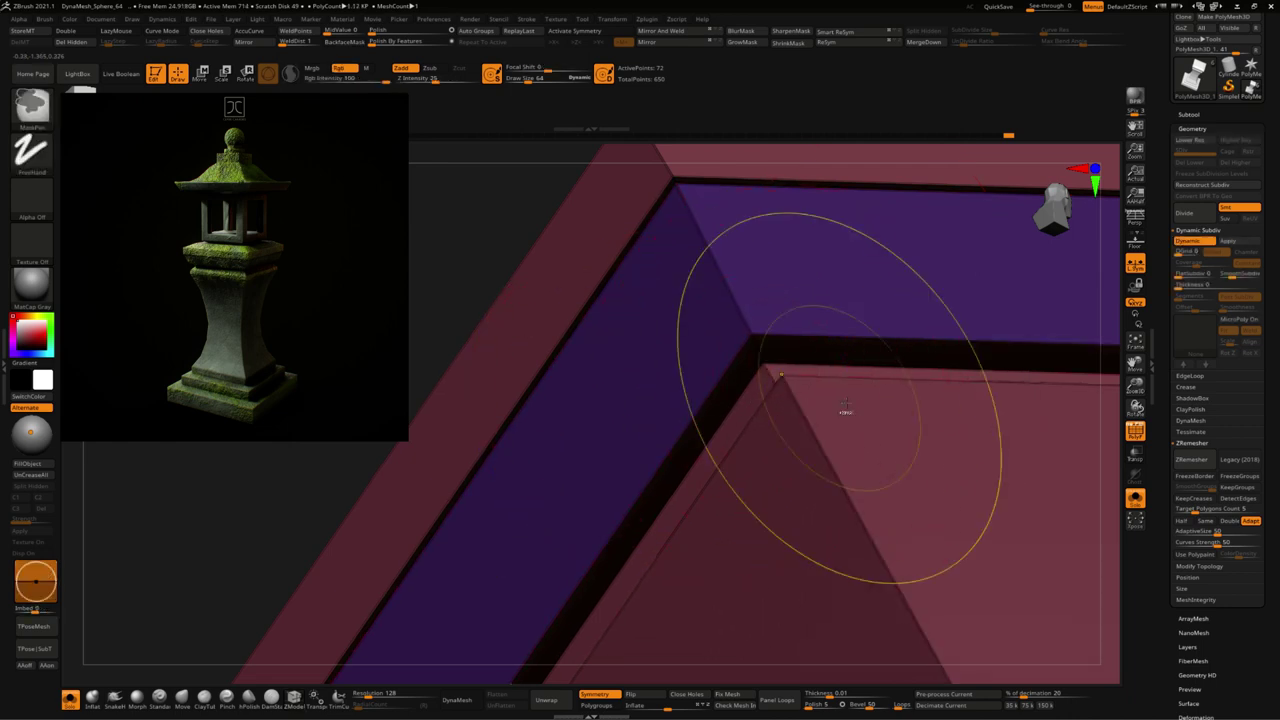
{"action": "key", "text": "shift+f"}
{"action": "mouse_move", "coordinate": [546, 551]}
{"action": "left_mouse_down"}
{"action": "mouse_move", "coordinate": [954, 590]}
{"action": "mouse_move", "coordinate": [863, 517]}
{"action": "mouse_move", "coordinate": [558, 417]}
{"action": "left_mouse_up"}
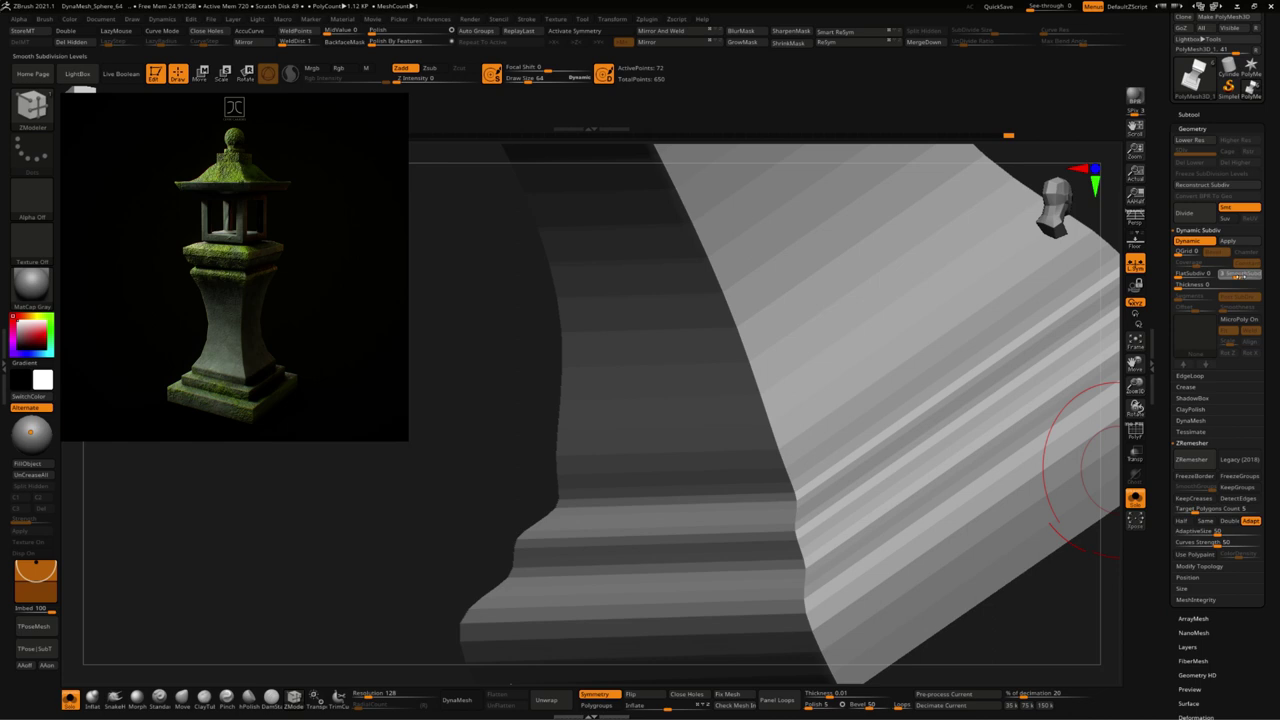
Step: Show polygroup colours and crease the edge loops of the stepped pillar base
{"action": "mouse_move", "coordinate": [1044, 656]}
{"action": "left_mouse_down"}
{"action": "mouse_move", "coordinate": [947, 559]}
{"action": "mouse_move", "coordinate": [800, 523]}
{"action": "left_mouse_up"}
{"action": "key", "text": "shift+f"}
{"action": "key", "text": "shift+f"}
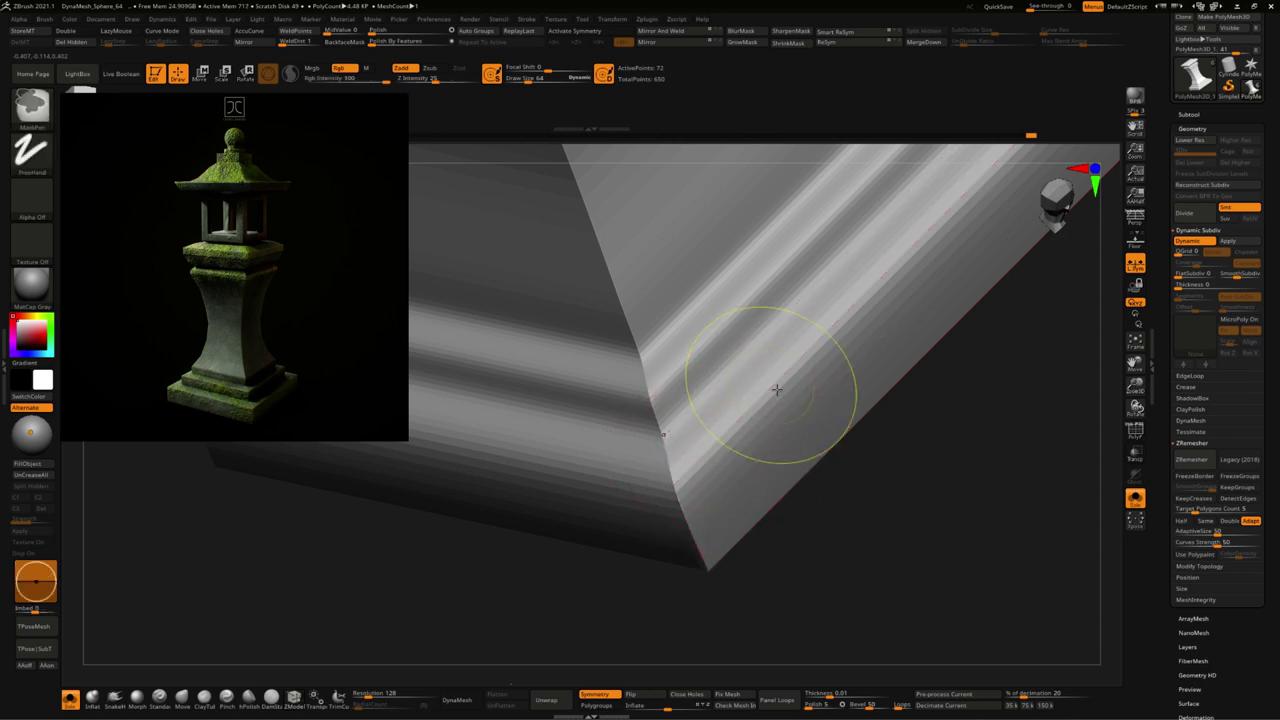
{"action": "key", "text": "shift+f"}
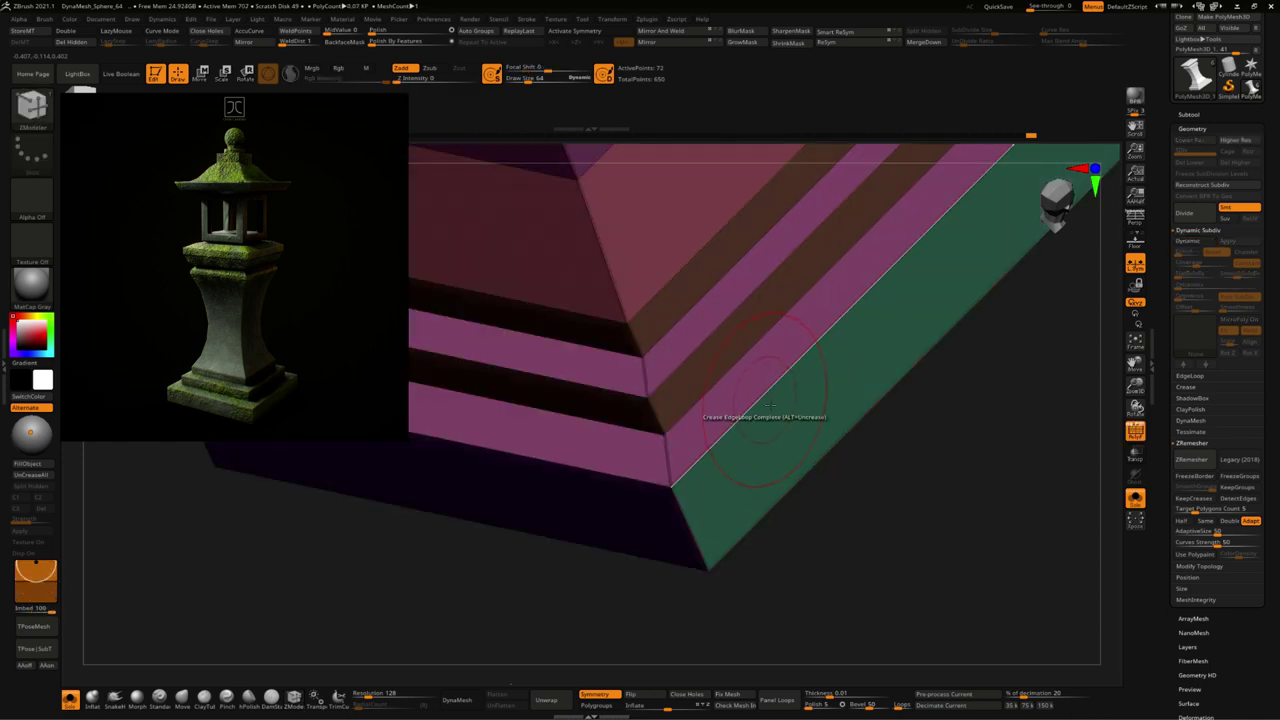
{"action": "left_click", "coordinate": [713, 348]}
{"action": "left_click_drag", "start_coordinate": [1025, 496], "coordinate": [960, 514]}
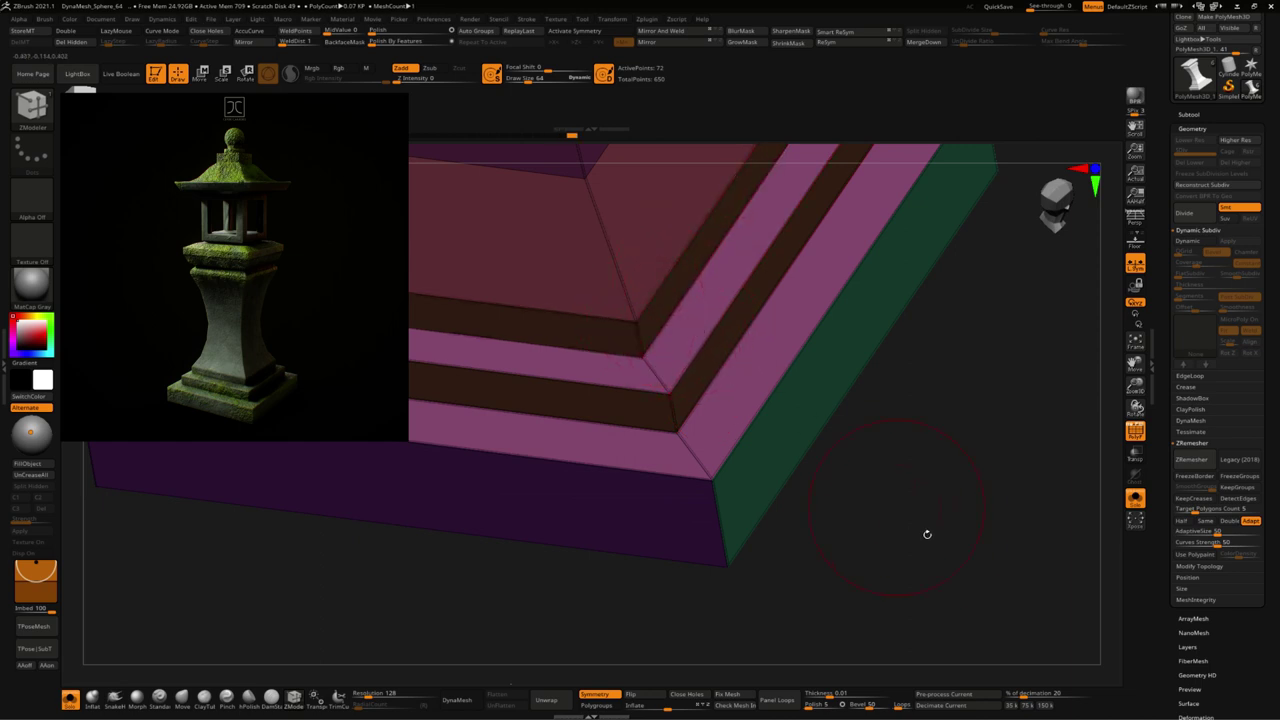
{"action": "left_click_drag", "start_coordinate": [900, 491], "coordinate": [1002, 527]}
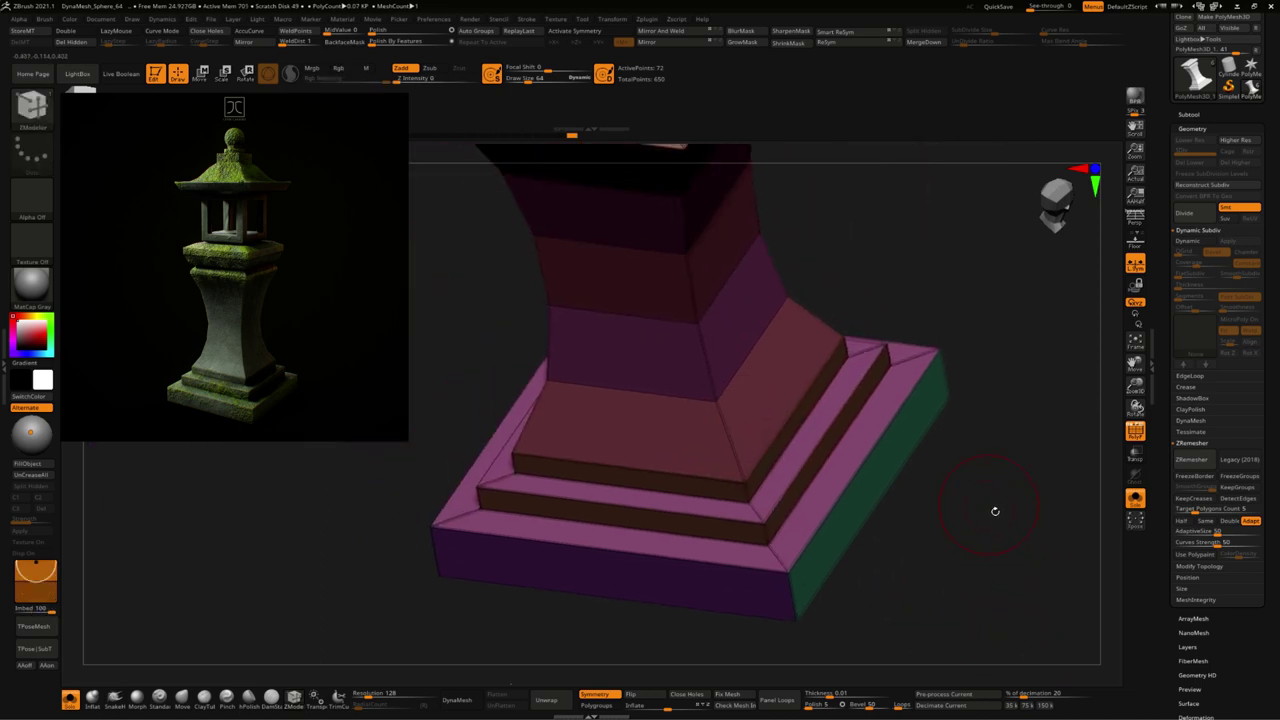
{"action": "mouse_move", "coordinate": [1020, 571]}
{"action": "left_mouse_down"}
{"action": "mouse_move", "coordinate": [1044, 376]}
{"action": "mouse_move", "coordinate": [1060, 523]}
{"action": "mouse_move", "coordinate": [1089, 600]}
{"action": "left_mouse_up"}
Step: Hide the polygroup colours, select the ZModeler brush and frame the pillar from the front
{"action": "key", "text": "shift+f"}
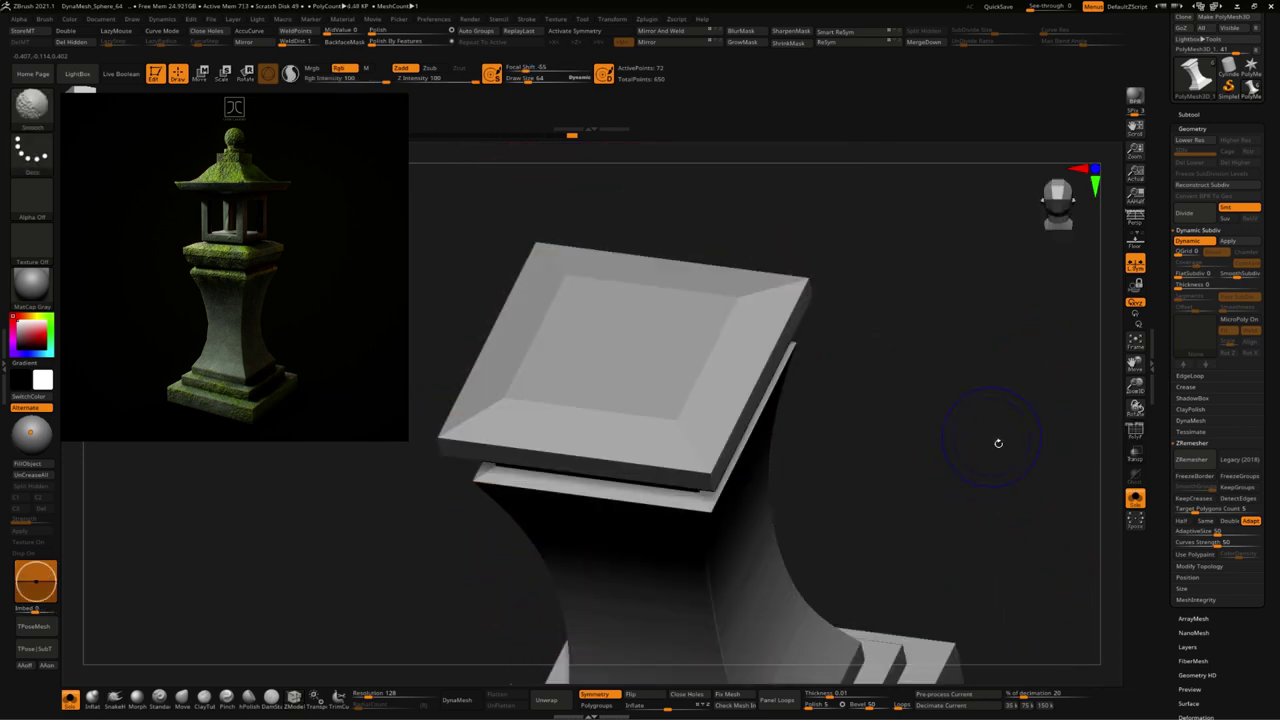
{"action": "key", "text": "b"}
{"action": "key", "text": "z"}
{"action": "key", "text": "m"}
{"action": "left_click_drag", "start_coordinate": [998, 443], "coordinate": [1003, 497]}
{"action": "mouse_move", "coordinate": [994, 448]}
{"action": "left_mouse_down"}
{"action": "mouse_move", "coordinate": [963, 434]}
{"action": "mouse_move", "coordinate": [1040, 486]}
{"action": "left_mouse_up"}
{"action": "left_click_drag", "start_coordinate": [627, 523], "coordinate": [521, 536], "text": "alt"}
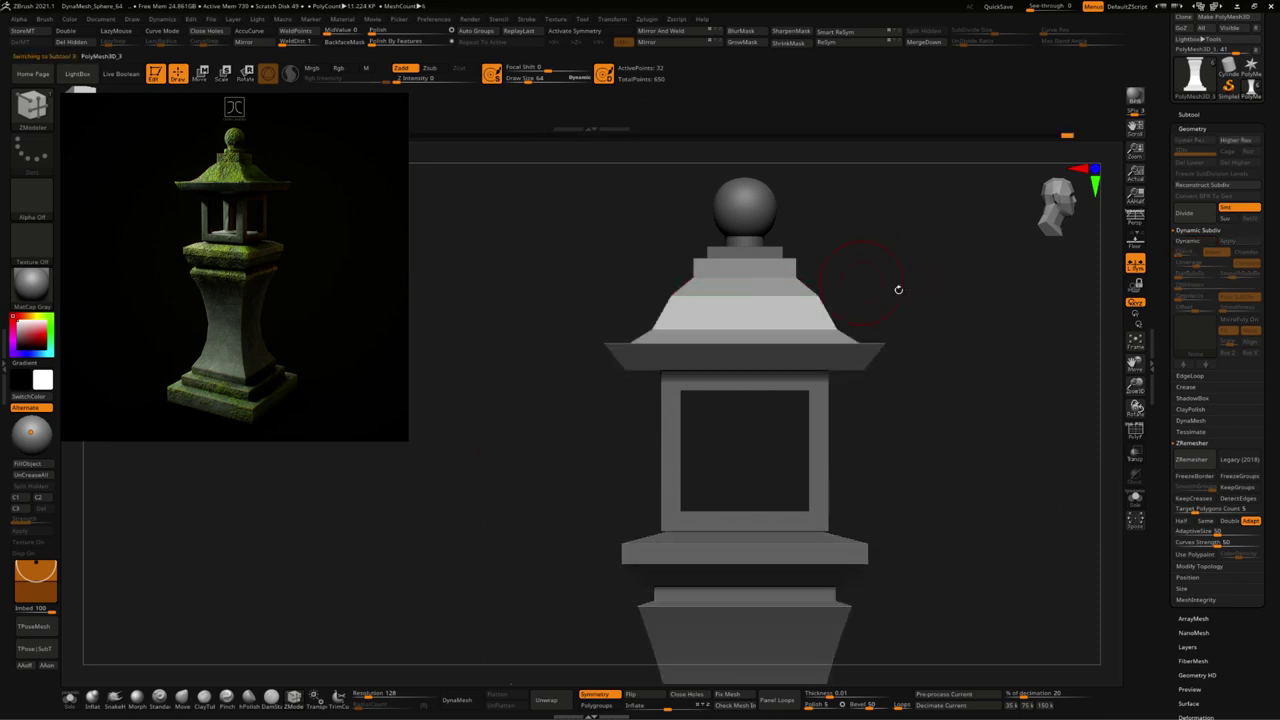
Step: Make the roof the active subtool and use the ZModeler brush on its corner
{"action": "left_click_drag", "start_coordinate": [894, 286], "coordinate": [930, 400]}
{"action": "left_click", "coordinate": [935, 395], "text": "alt"}
{"action": "key", "text": "b"}
{"action": "key", "text": "z"}
{"action": "key", "text": "m"}
{"action": "right_click_drag", "start_coordinate": [996, 515], "coordinate": [790, 410], "text": "ctrl"}
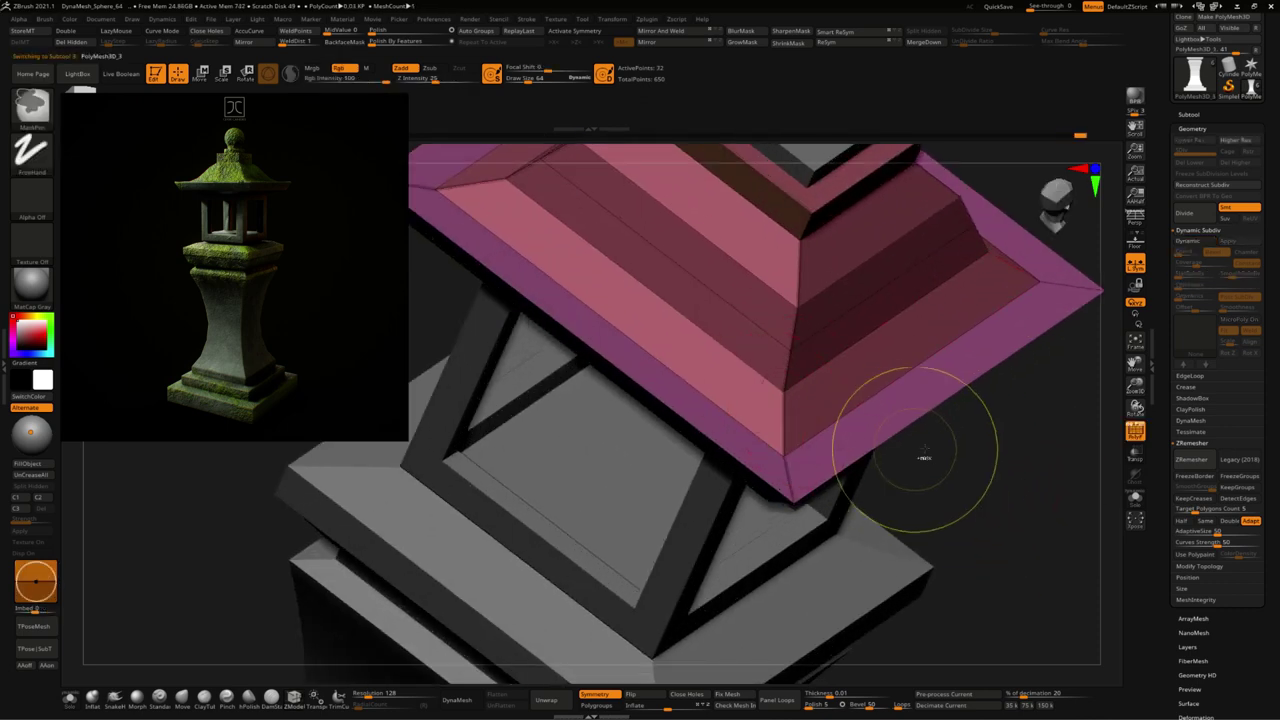
{"action": "mouse_move", "coordinate": [974, 463]}
{"action": "left_mouse_down"}
{"action": "mouse_move", "coordinate": [543, 481]}
{"action": "mouse_move", "coordinate": [481, 580]}
{"action": "left_mouse_up"}
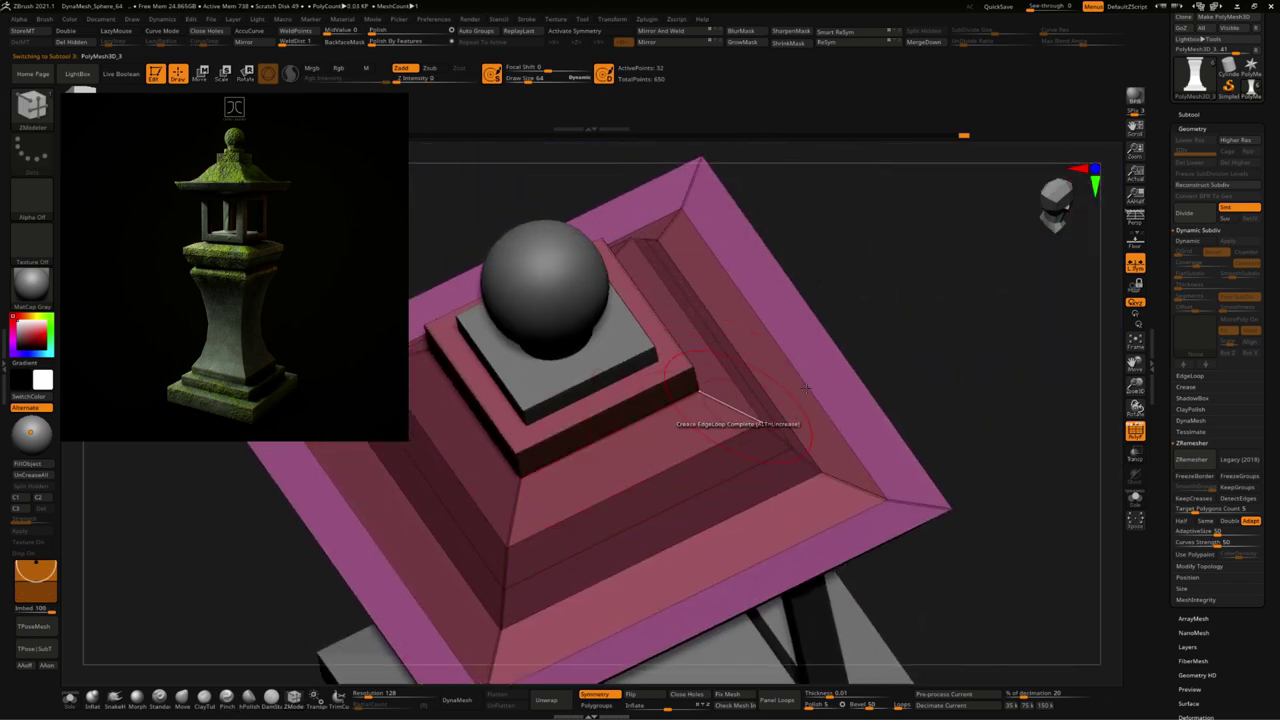
Step: Insert an extra edge loop across the roof (32 to 36 points) and enable smooth subdivision preview
{"action": "mouse_move", "coordinate": [665, 417]}
{"action": "right_mouse_down"}
{"action": "mouse_move", "coordinate": [878, 453]}
{"action": "mouse_move", "coordinate": [873, 299]}
{"action": "mouse_move", "coordinate": [828, 338]}
{"action": "mouse_move", "coordinate": [842, 228]}
{"action": "right_mouse_up"}
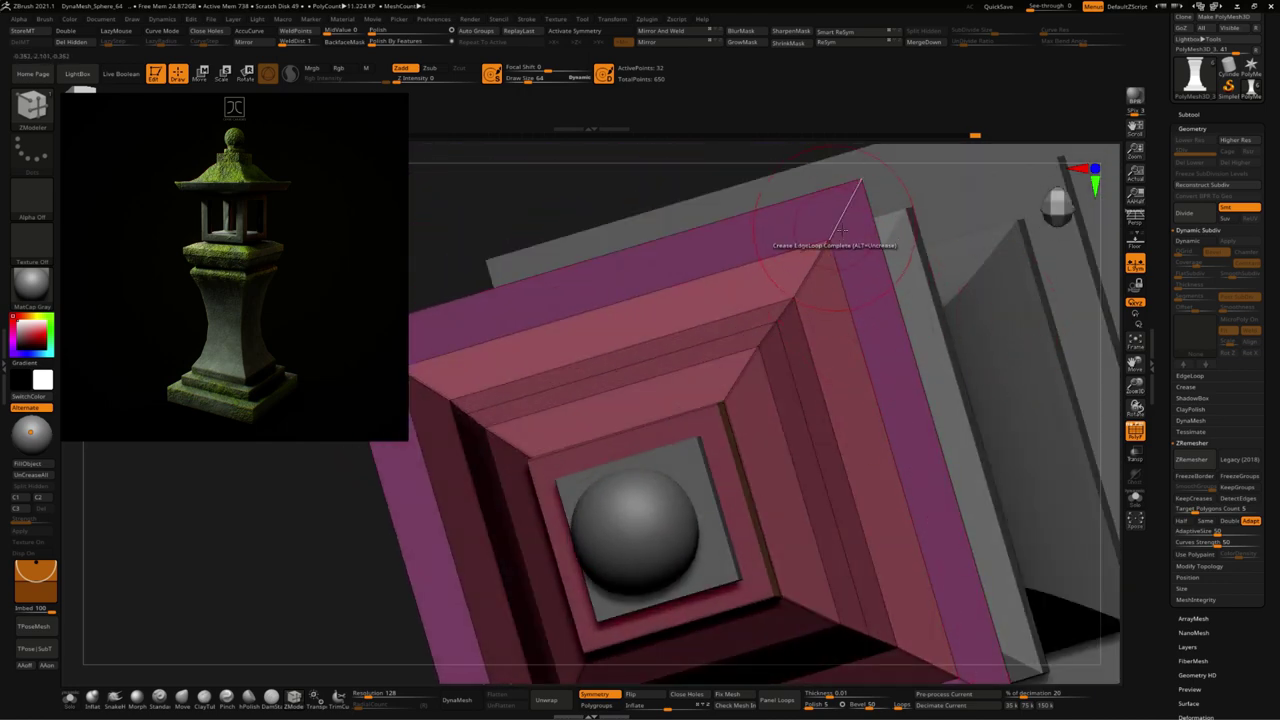
{"action": "key", "text": "space"}
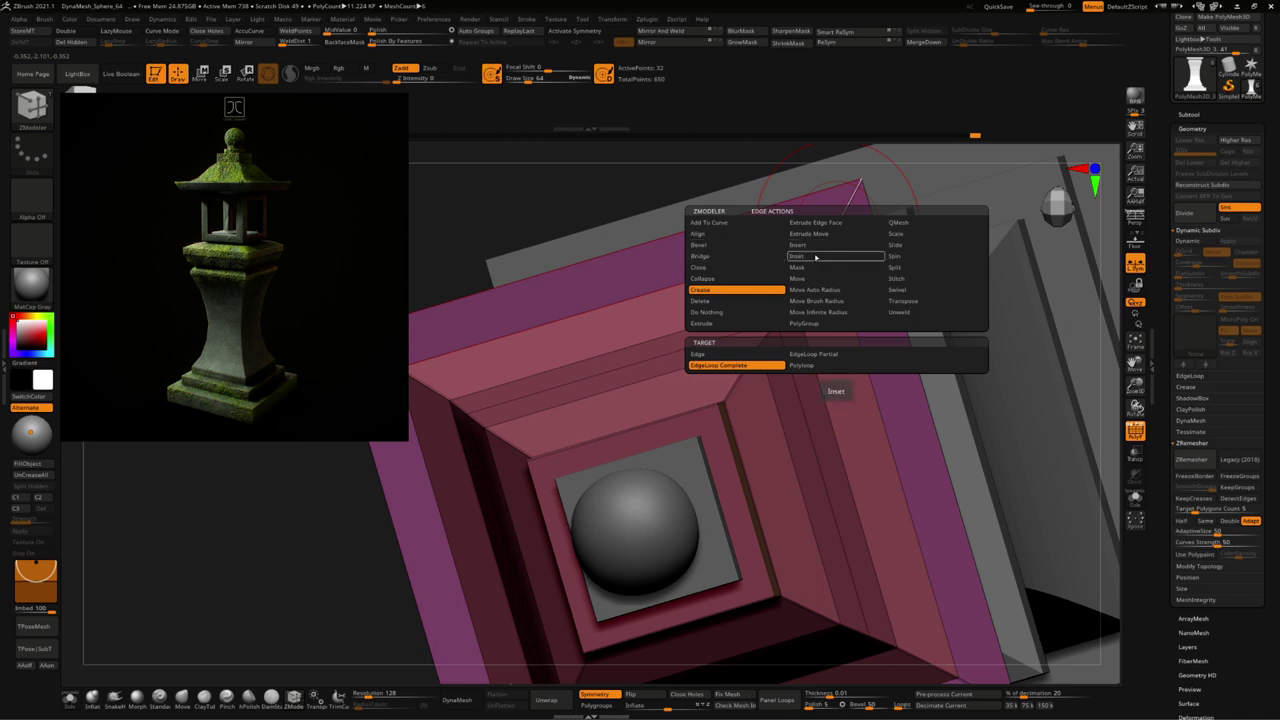
{"action": "left_click", "coordinate": [815, 257]}
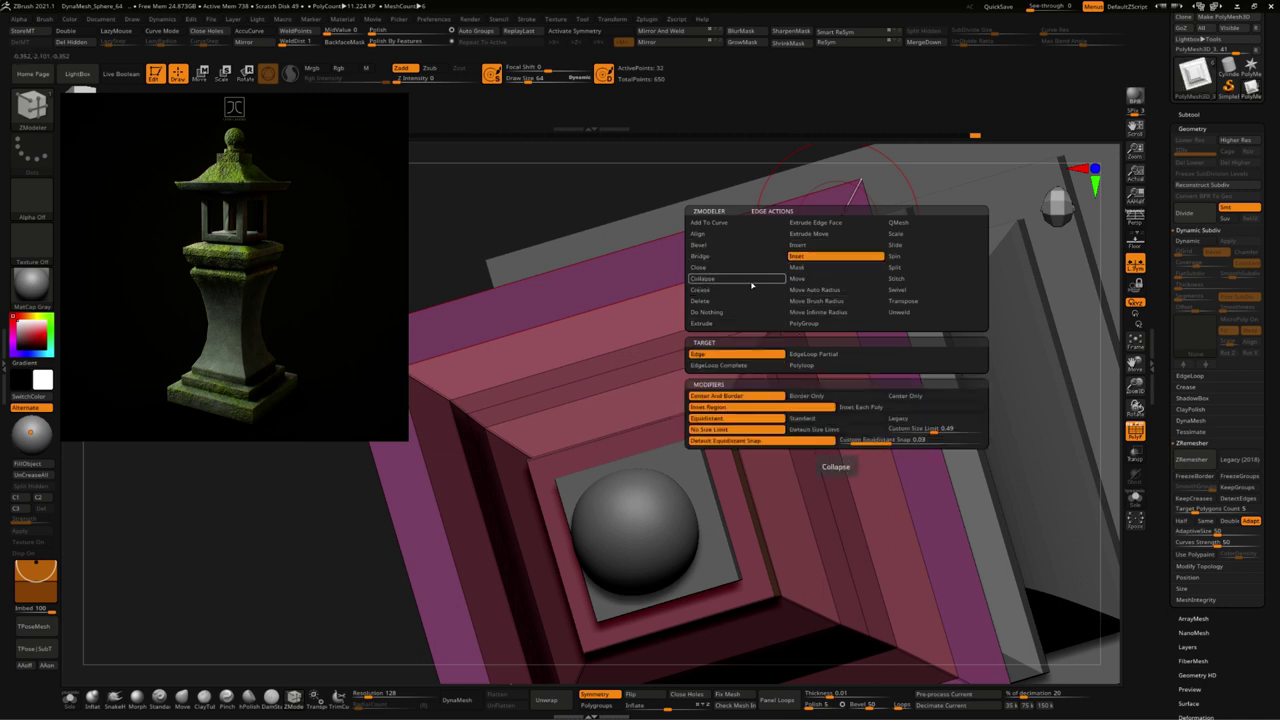
{"action": "left_click", "coordinate": [797, 245]}
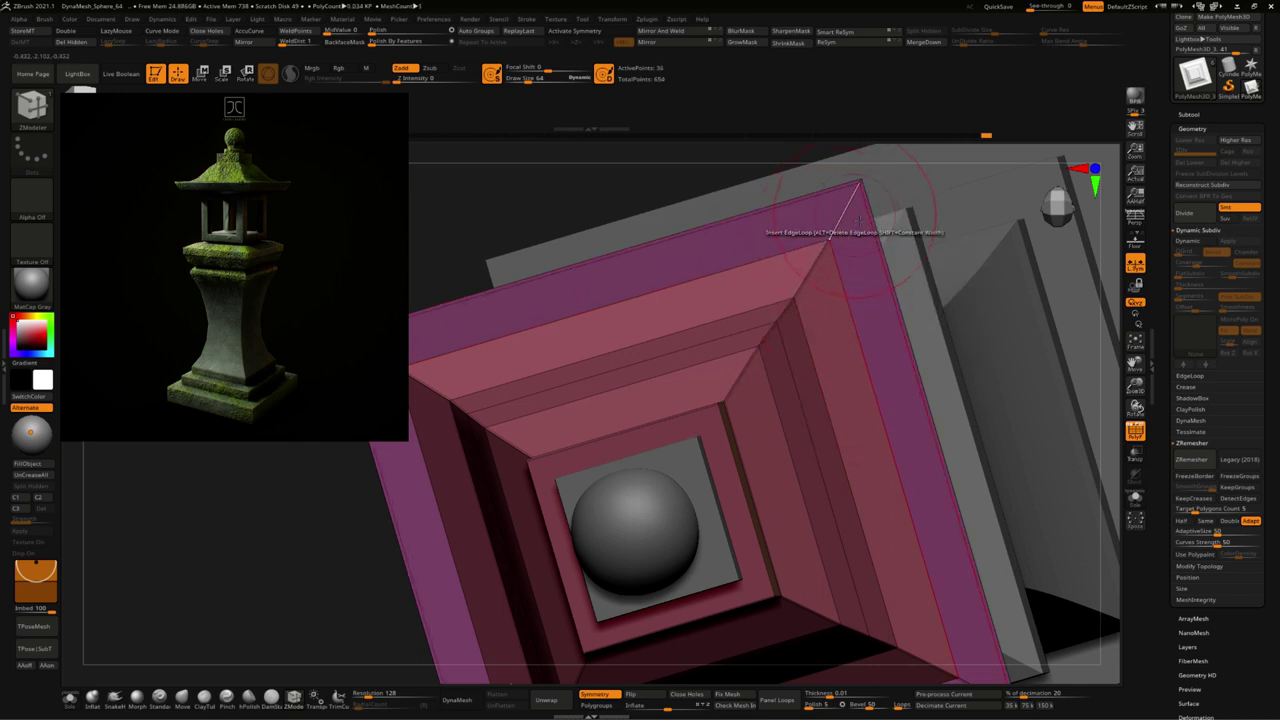
{"action": "left_click_drag", "start_coordinate": [860, 193], "coordinate": [830, 288]}
{"action": "key", "text": "d"}
{"action": "mouse_move", "coordinate": [830, 371]}
{"action": "left_mouse_down"}
{"action": "mouse_move", "coordinate": [1002, 629]}
{"action": "mouse_move", "coordinate": [996, 447]}
{"action": "left_mouse_up"}
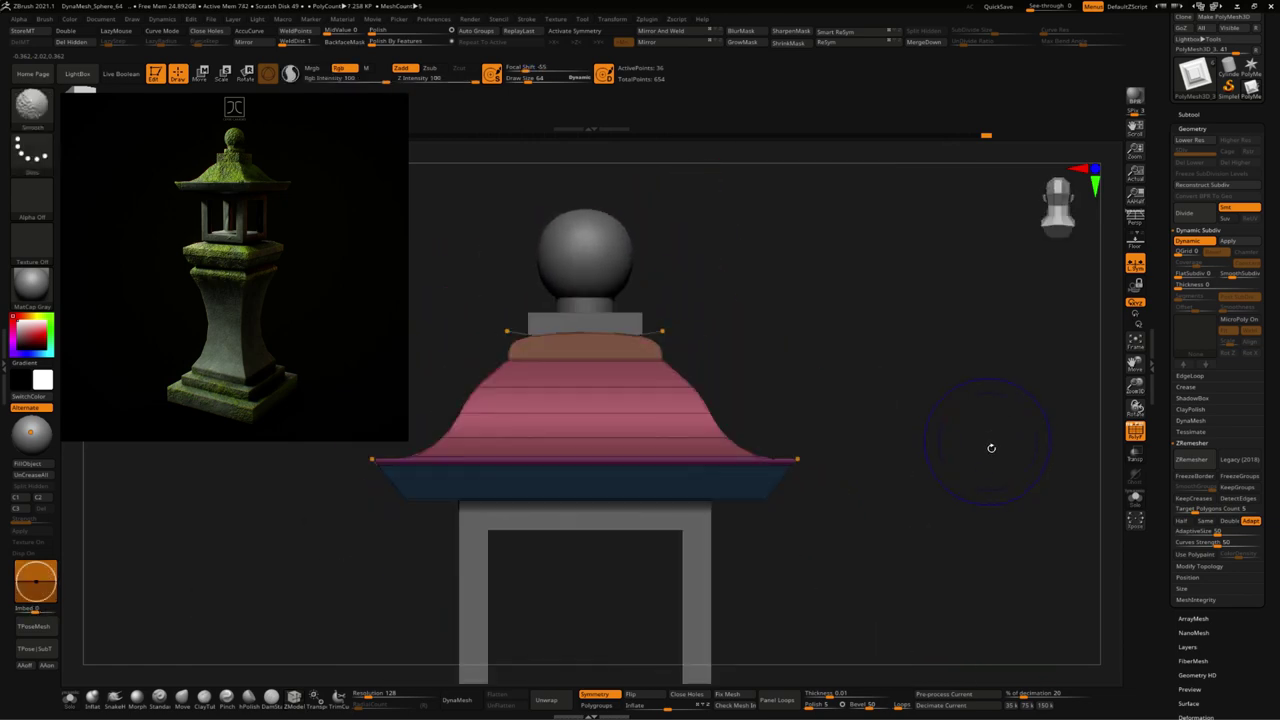
Step: With ZModeler Crease, crease the edge loop around the block beneath the roof's sphere
{"action": "key", "text": "shift+f"}
{"action": "mouse_move", "coordinate": [811, 334]}
{"action": "left_mouse_down"}
{"action": "mouse_move", "coordinate": [749, 363]}
{"action": "mouse_move", "coordinate": [837, 396]}
{"action": "mouse_move", "coordinate": [926, 303]}
{"action": "mouse_move", "coordinate": [989, 271]}
{"action": "left_mouse_up"}
{"action": "key", "text": "b"}
{"action": "key", "text": "z"}
{"action": "key", "text": "m"}
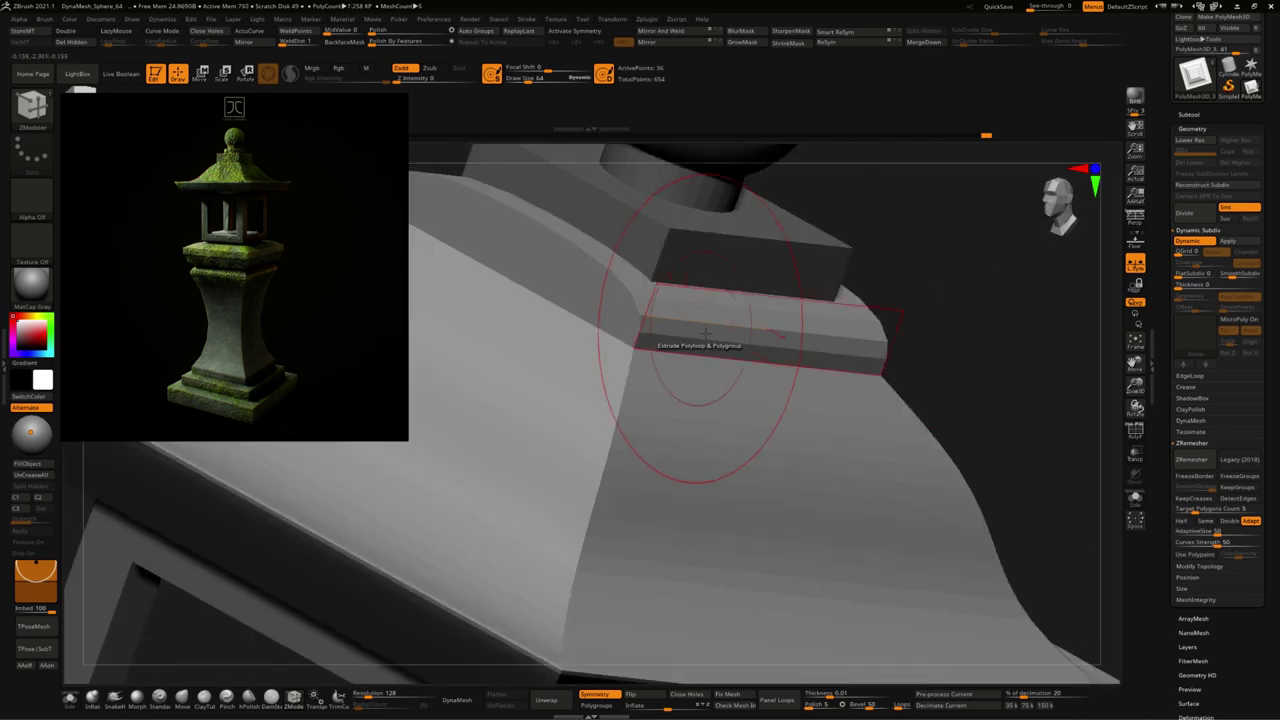
{"action": "key", "text": "space"}
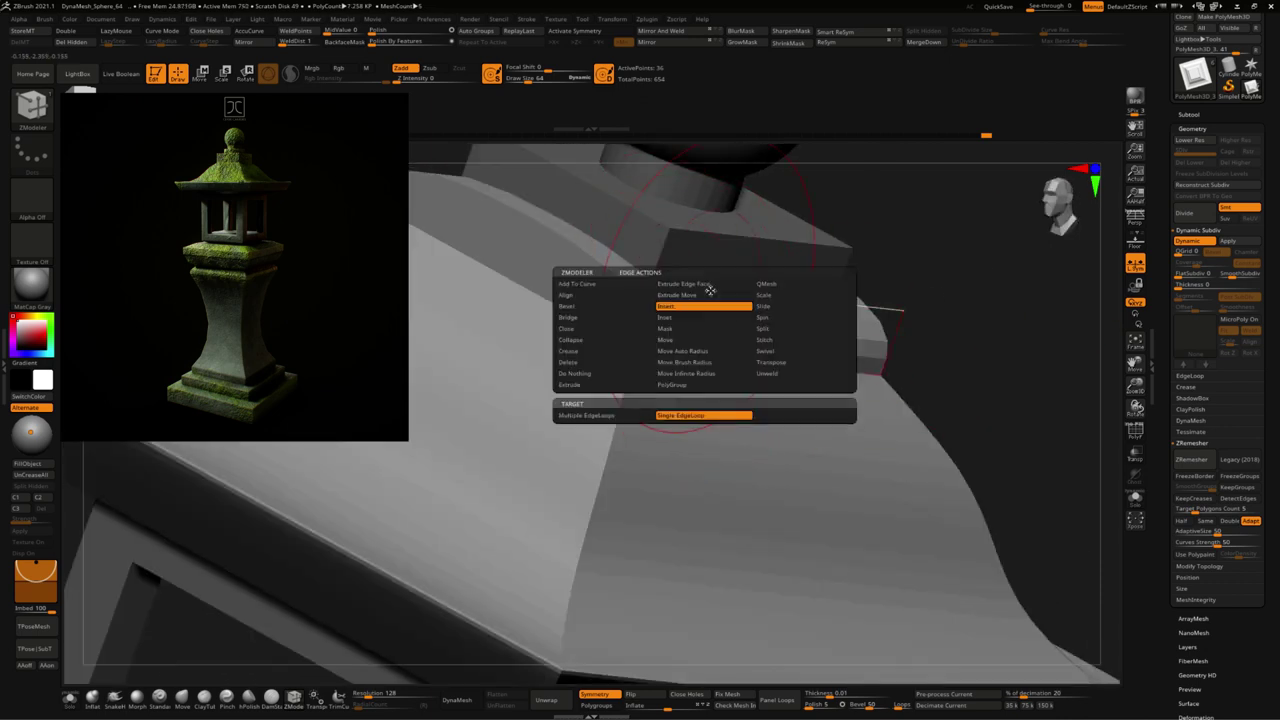
{"action": "left_click", "coordinate": [598, 351]}
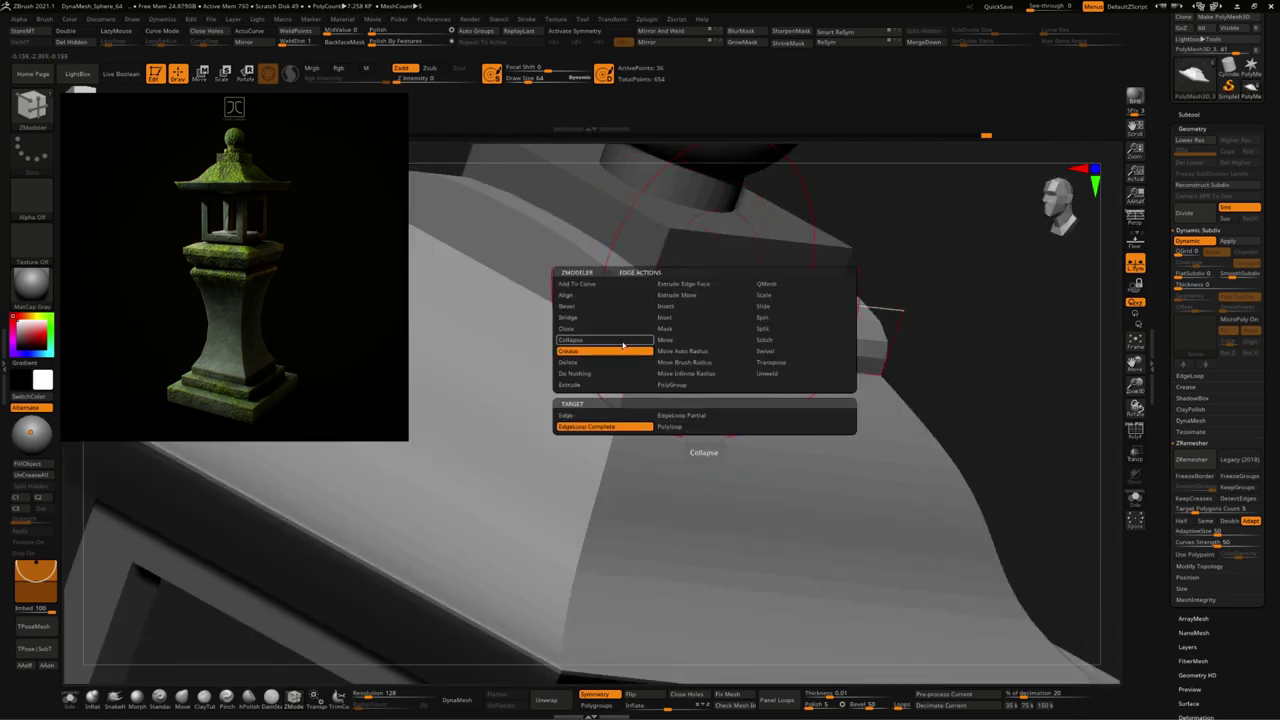
{"action": "left_click", "coordinate": [770, 305]}
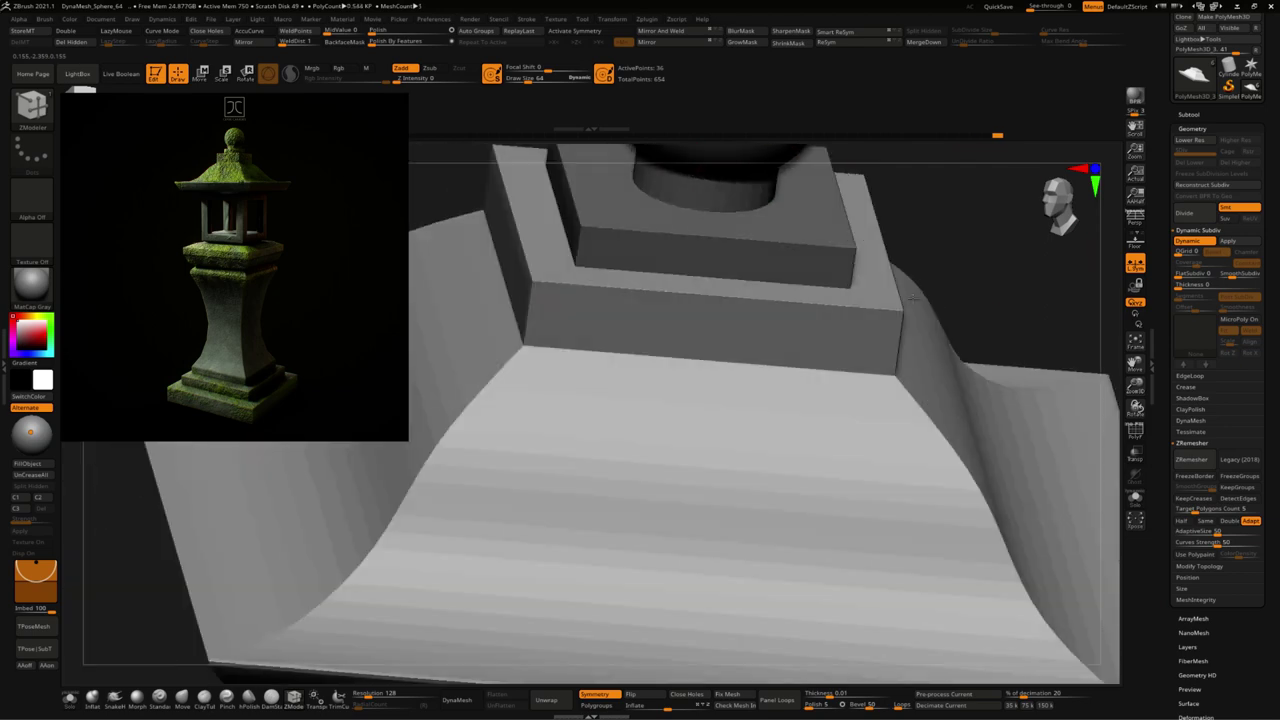
{"action": "mouse_move", "coordinate": [910, 295]}
{"action": "left_mouse_down"}
{"action": "mouse_move", "coordinate": [683, 349]}
{"action": "mouse_move", "coordinate": [603, 557]}
{"action": "left_mouse_up"}
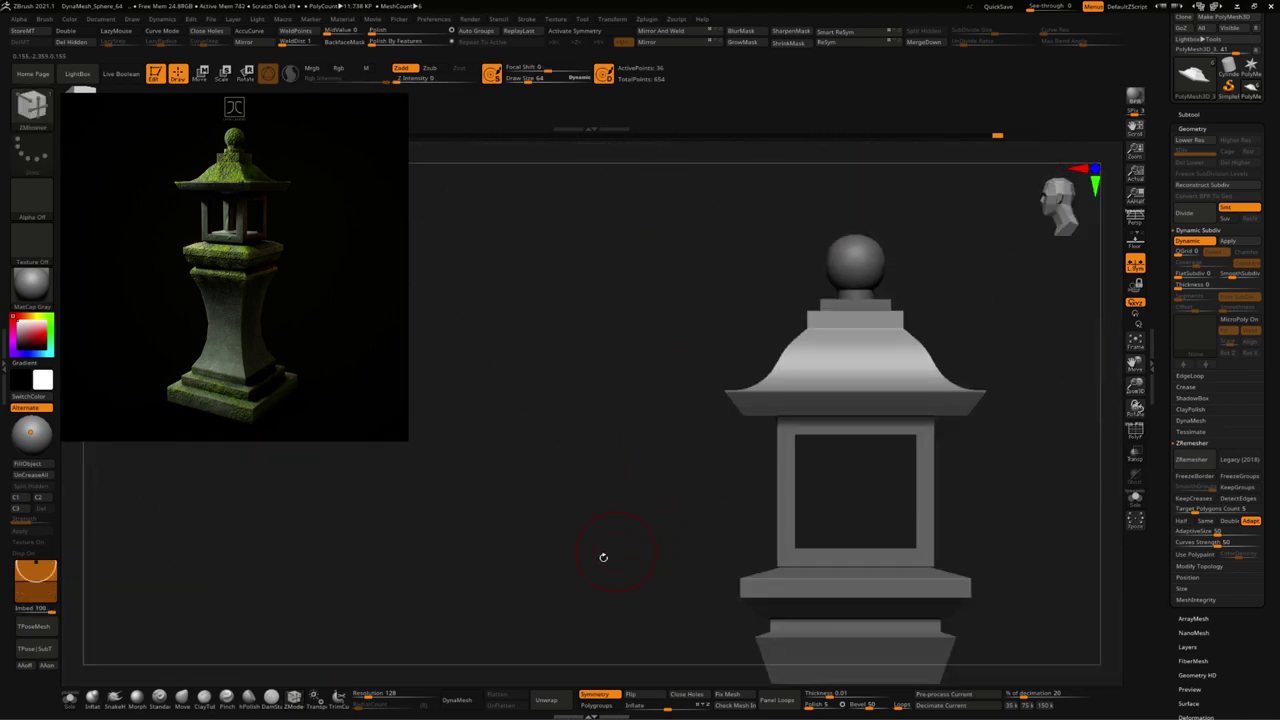
{"action": "left_click_drag", "start_coordinate": [748, 462], "coordinate": [927, 484]}
{"action": "mouse_move", "coordinate": [869, 453]}
{"action": "left_mouse_down"}
{"action": "mouse_move", "coordinate": [1000, 520]}
{"action": "mouse_move", "coordinate": [1031, 560]}
{"action": "mouse_move", "coordinate": [946, 489]}
{"action": "mouse_move", "coordinate": [937, 400]}
{"action": "mouse_move", "coordinate": [951, 457]}
{"action": "mouse_move", "coordinate": [979, 462]}
{"action": "mouse_move", "coordinate": [790, 485]}
{"action": "left_mouse_up"}
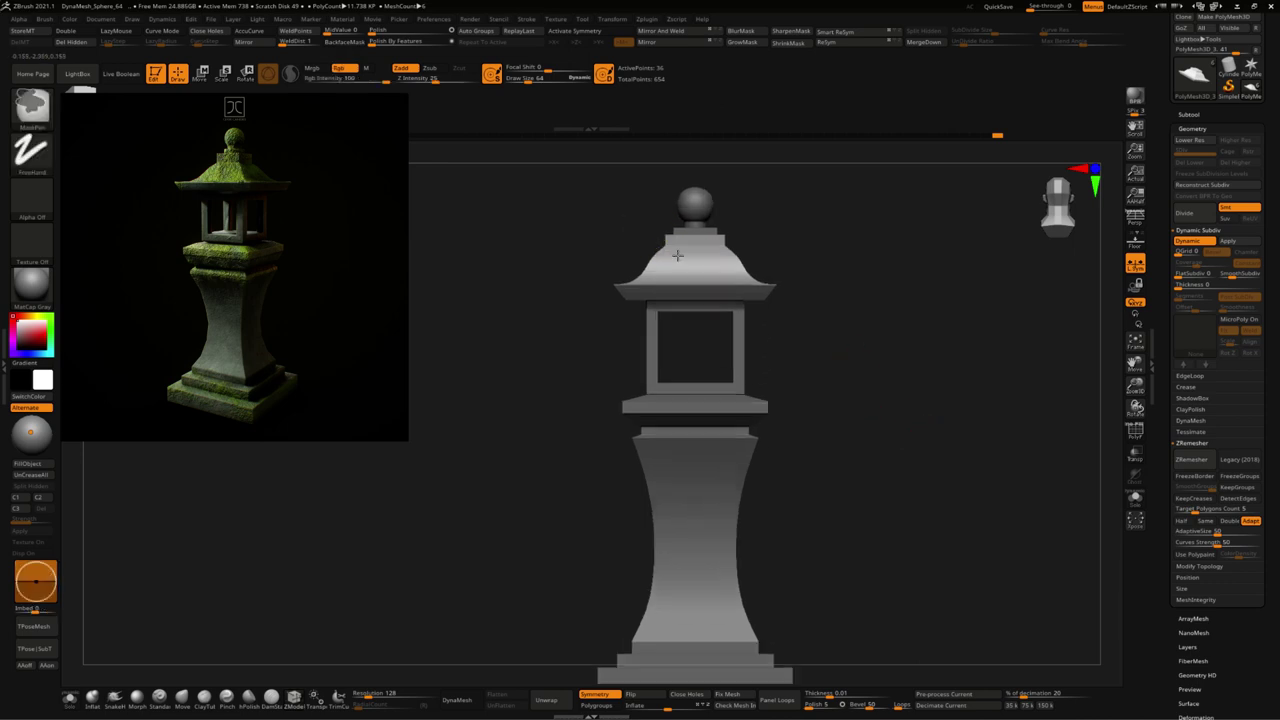
{"action": "left_click_drag", "start_coordinate": [847, 324], "coordinate": [820, 366], "text": "alt"}
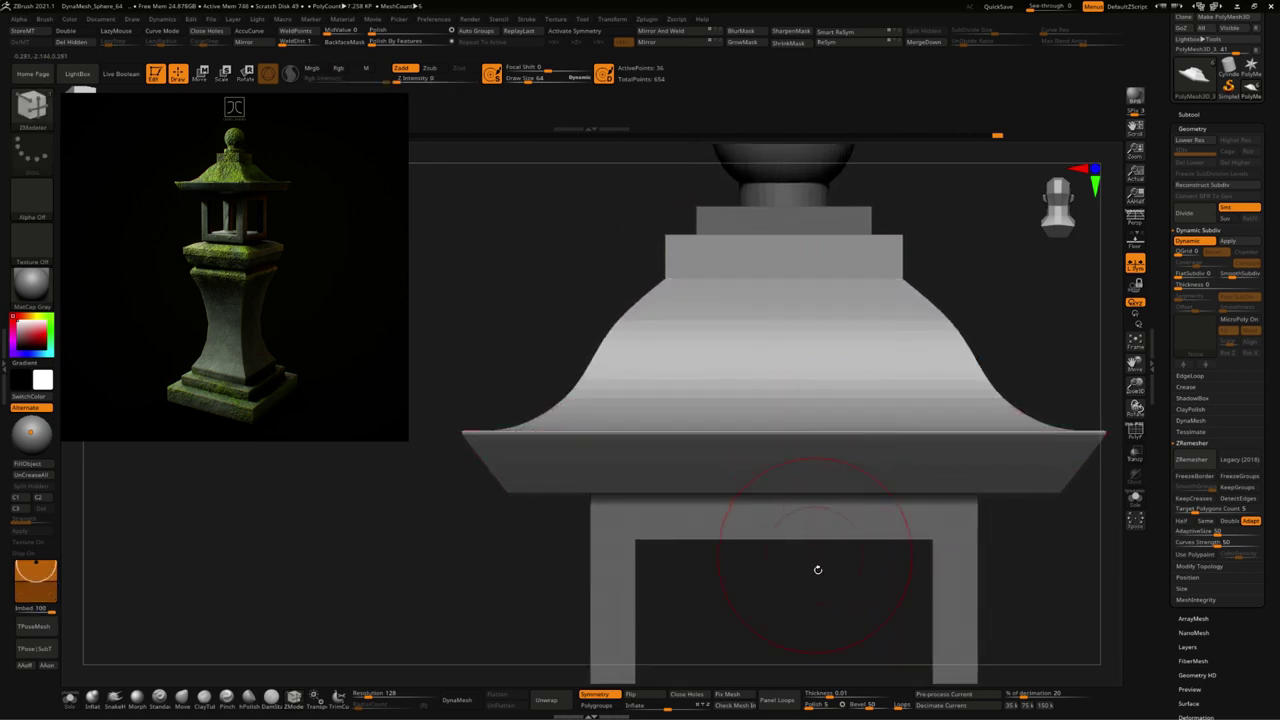
{"action": "left_click_drag", "start_coordinate": [808, 596], "coordinate": [820, 194], "text": "alt"}
{"action": "left_click_drag", "start_coordinate": [834, 300], "coordinate": [823, 289], "text": "alt"}
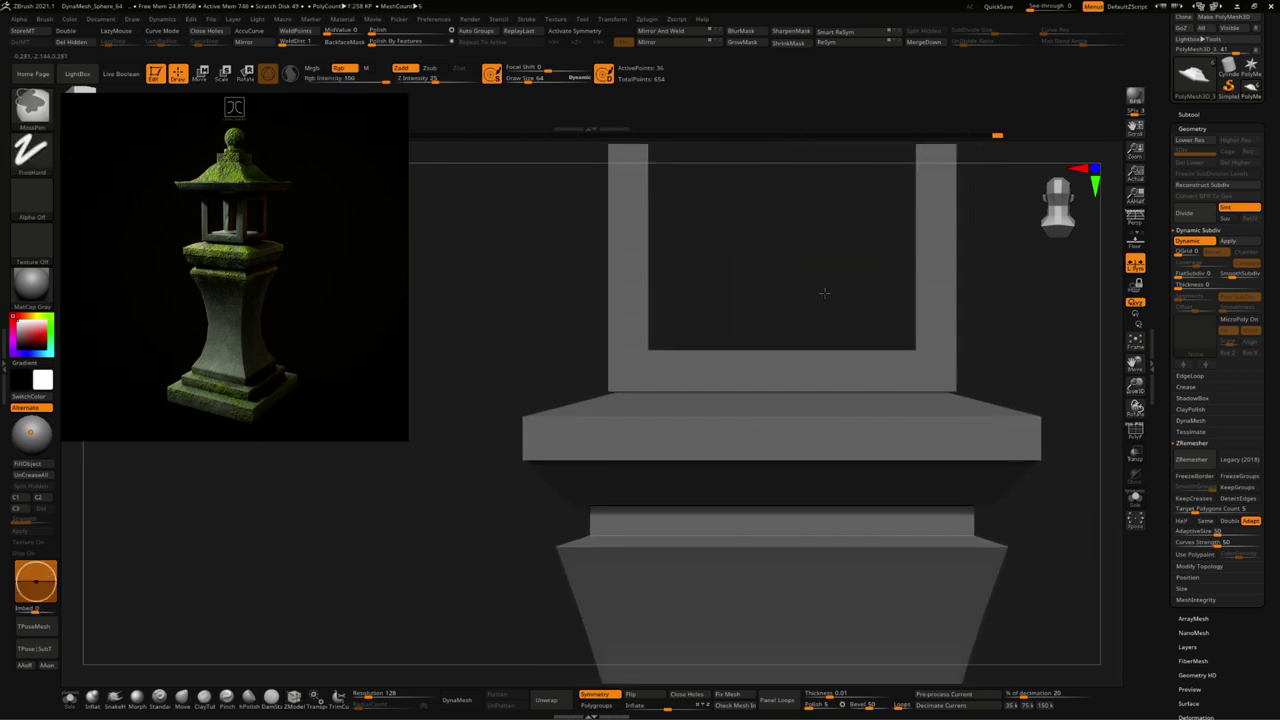
{"action": "left_click_drag", "start_coordinate": [790, 245], "coordinate": [787, 400], "text": "alt"}
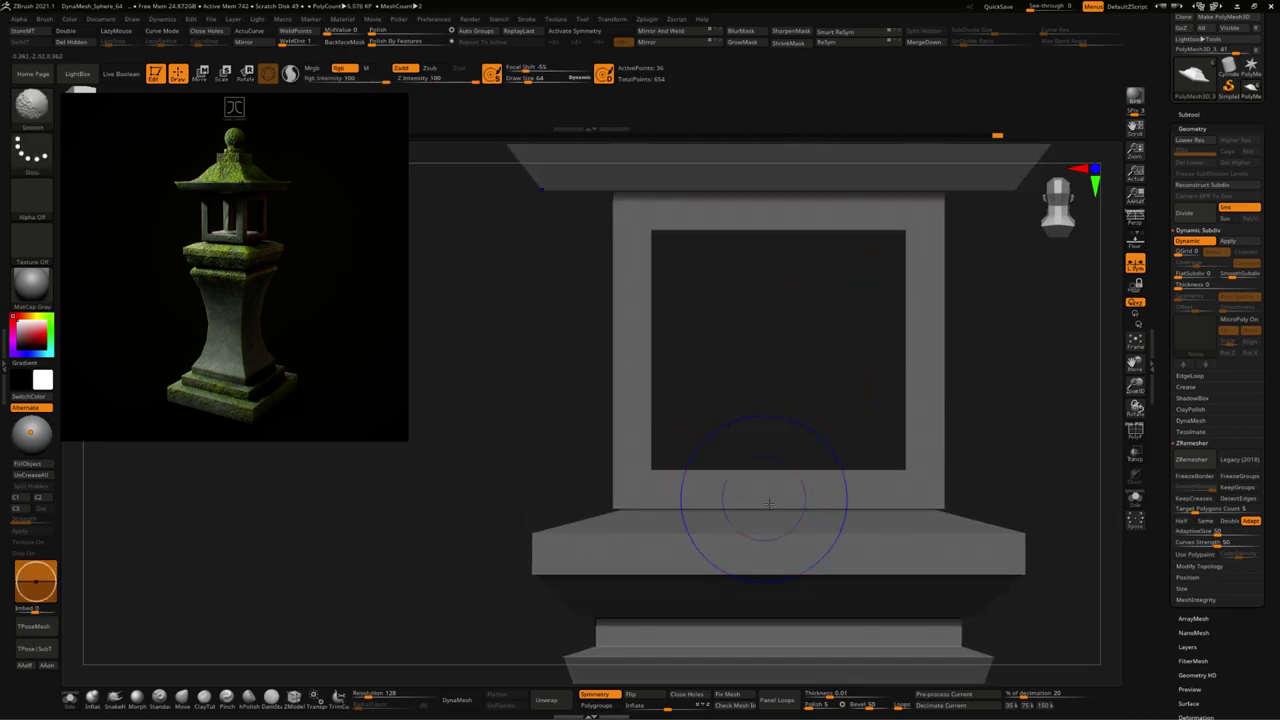
{"action": "mouse_move", "coordinate": [774, 391]}
{"action": "left_mouse_down", "text": "alt"}
{"action": "mouse_move", "coordinate": [862, 330]}
{"action": "mouse_move", "coordinate": [969, 395]}
{"action": "mouse_move", "coordinate": [977, 476]}
{"action": "left_mouse_up", "text": "alt"}
{"action": "key", "text": "shift+f"}
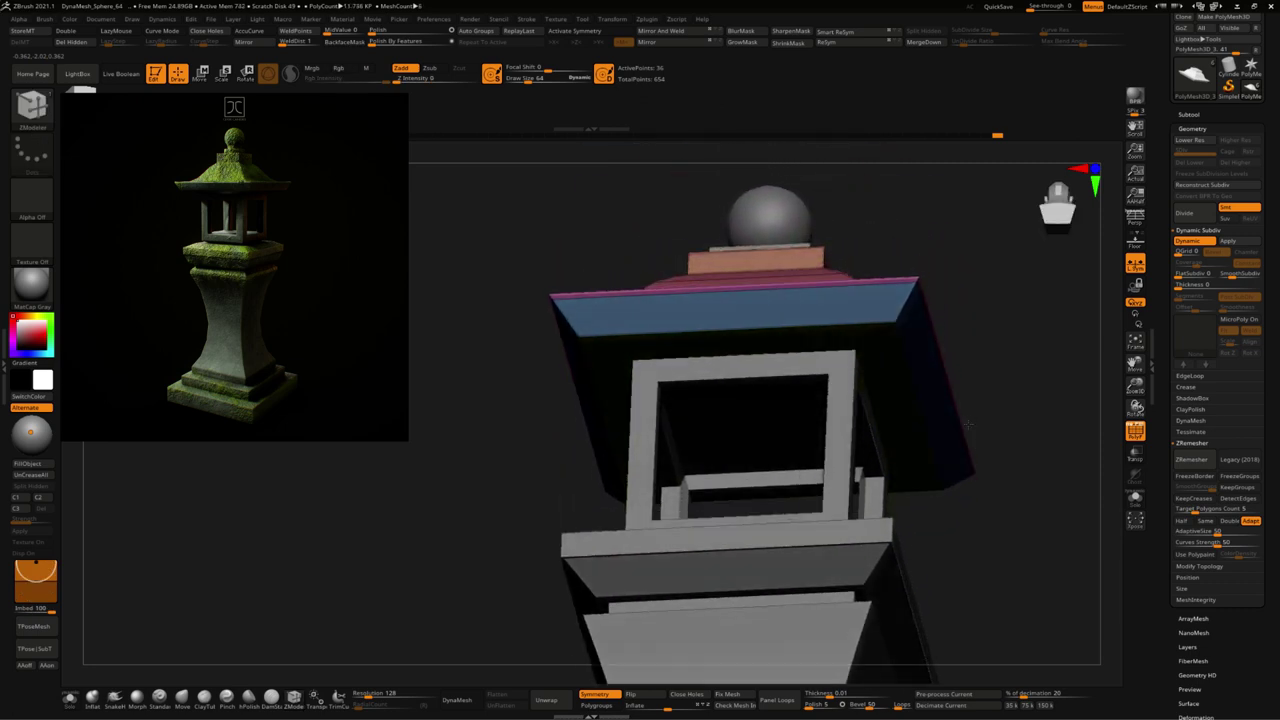
{"action": "key", "text": "shift+f"}
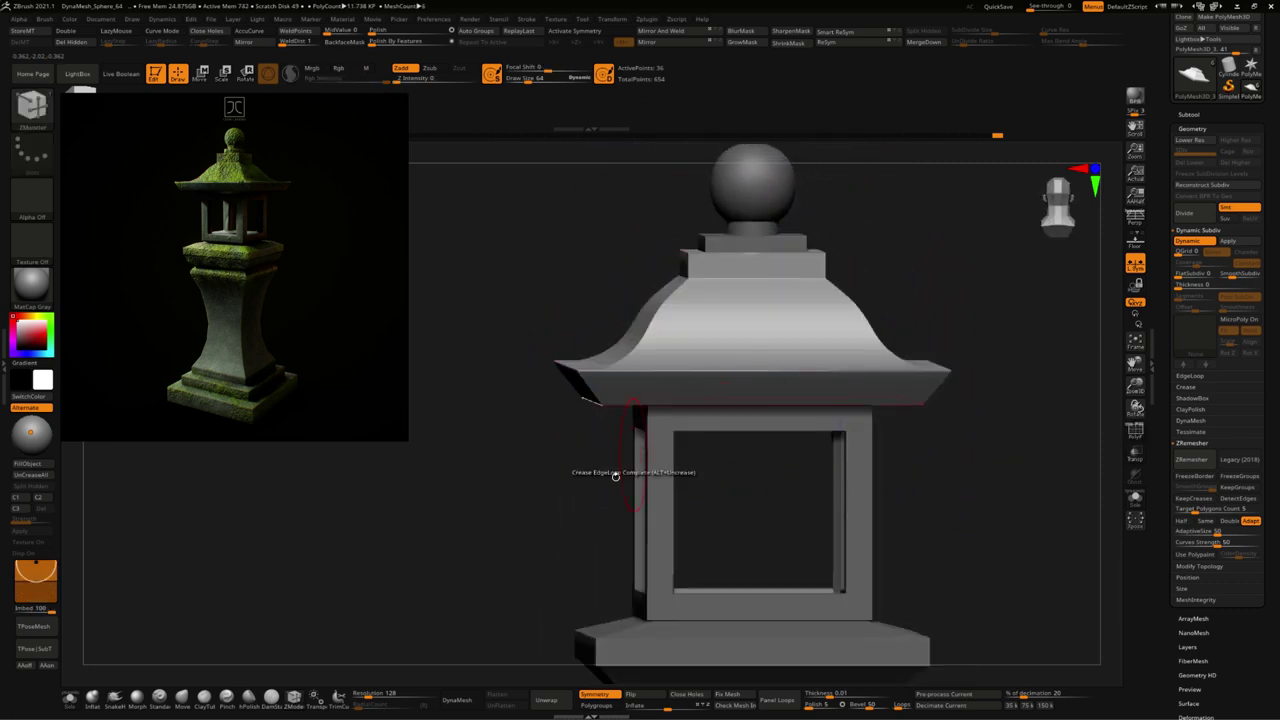
{"action": "mouse_move", "coordinate": [614, 471]}
{"action": "left_mouse_down"}
{"action": "mouse_move", "coordinate": [578, 461]}
{"action": "mouse_move", "coordinate": [571, 486]}
{"action": "mouse_move", "coordinate": [637, 477]}
{"action": "left_mouse_up"}
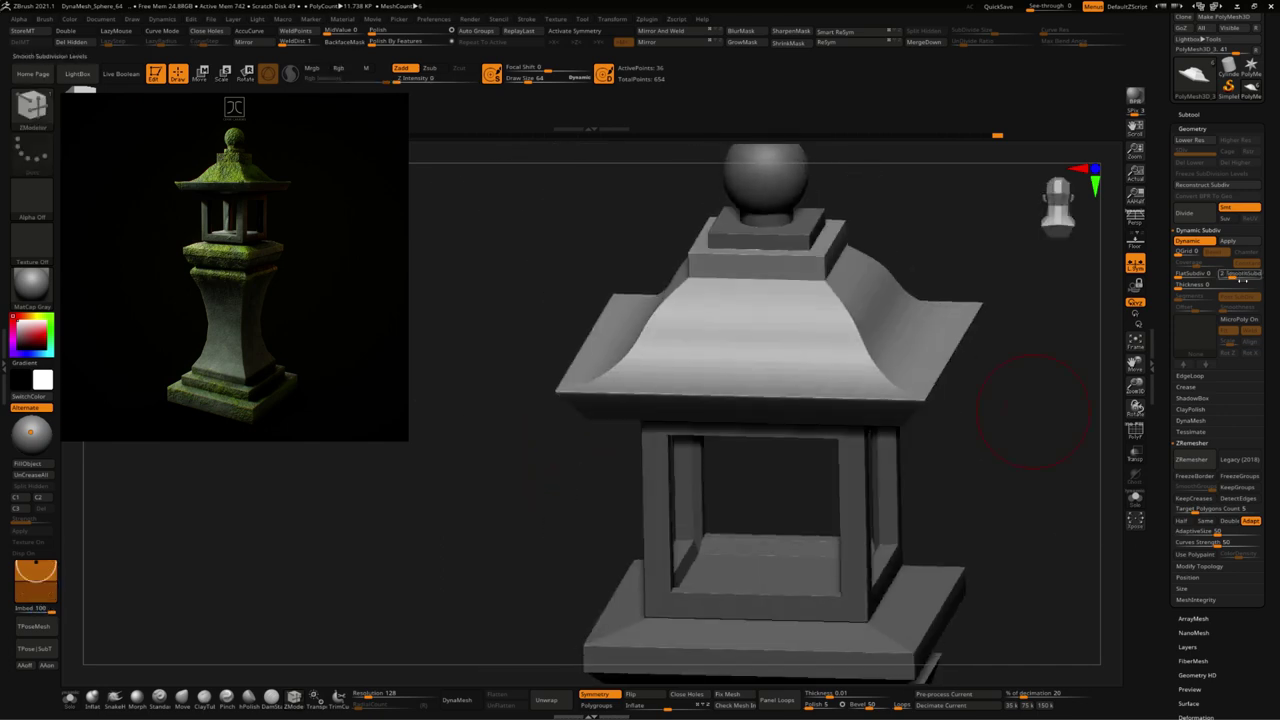
{"action": "left_click", "coordinate": [1245, 284]}
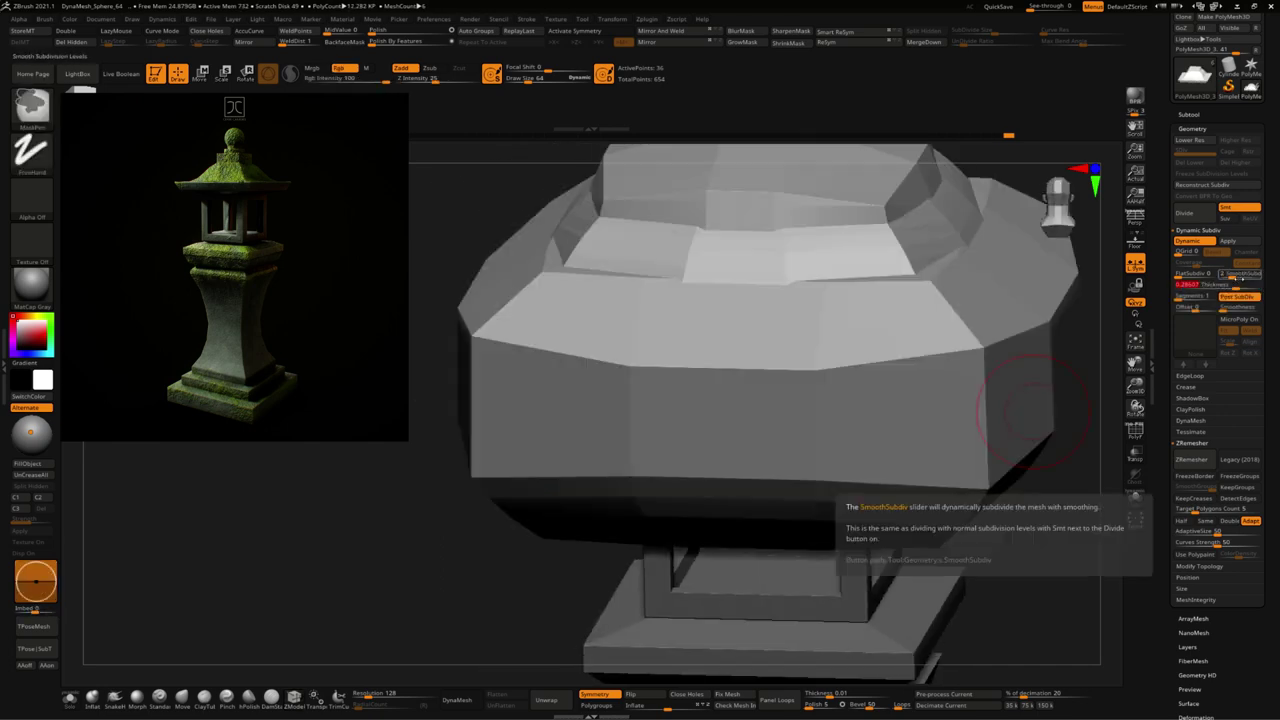
{"action": "key", "text": "ctrl+z"}
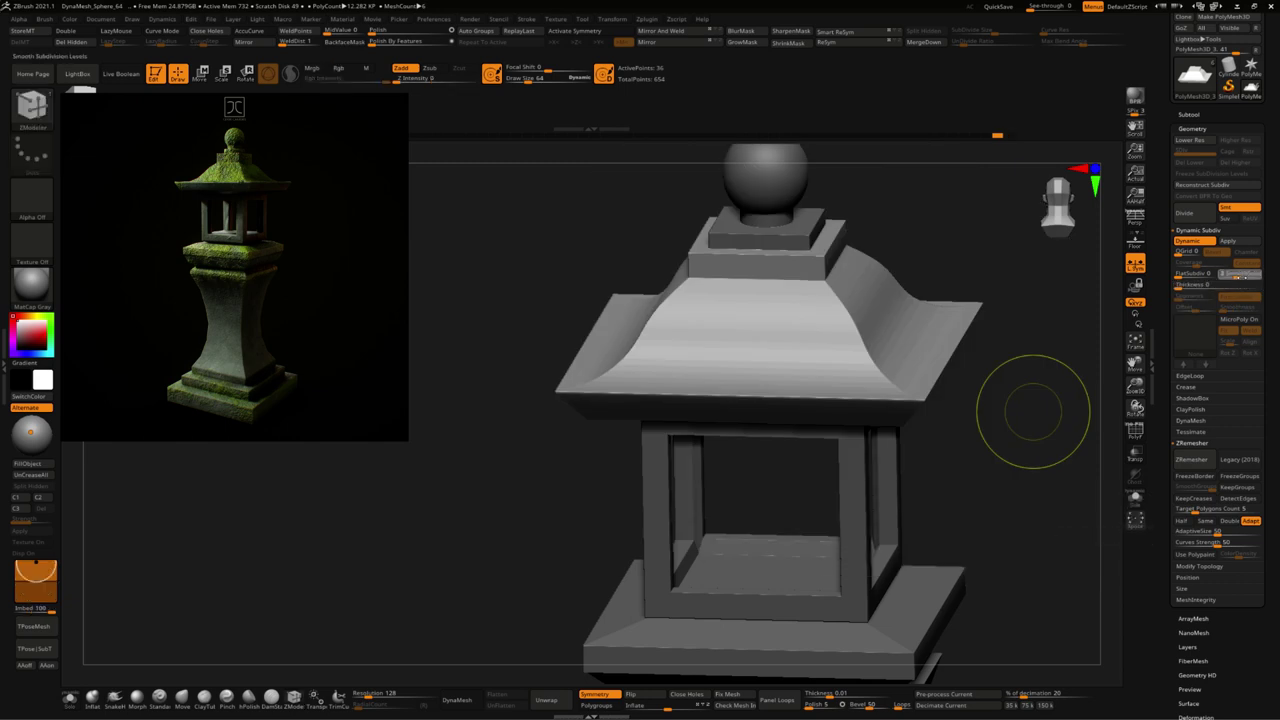
{"action": "left_click_drag", "start_coordinate": [1068, 414], "coordinate": [1017, 364], "text": "shift"}
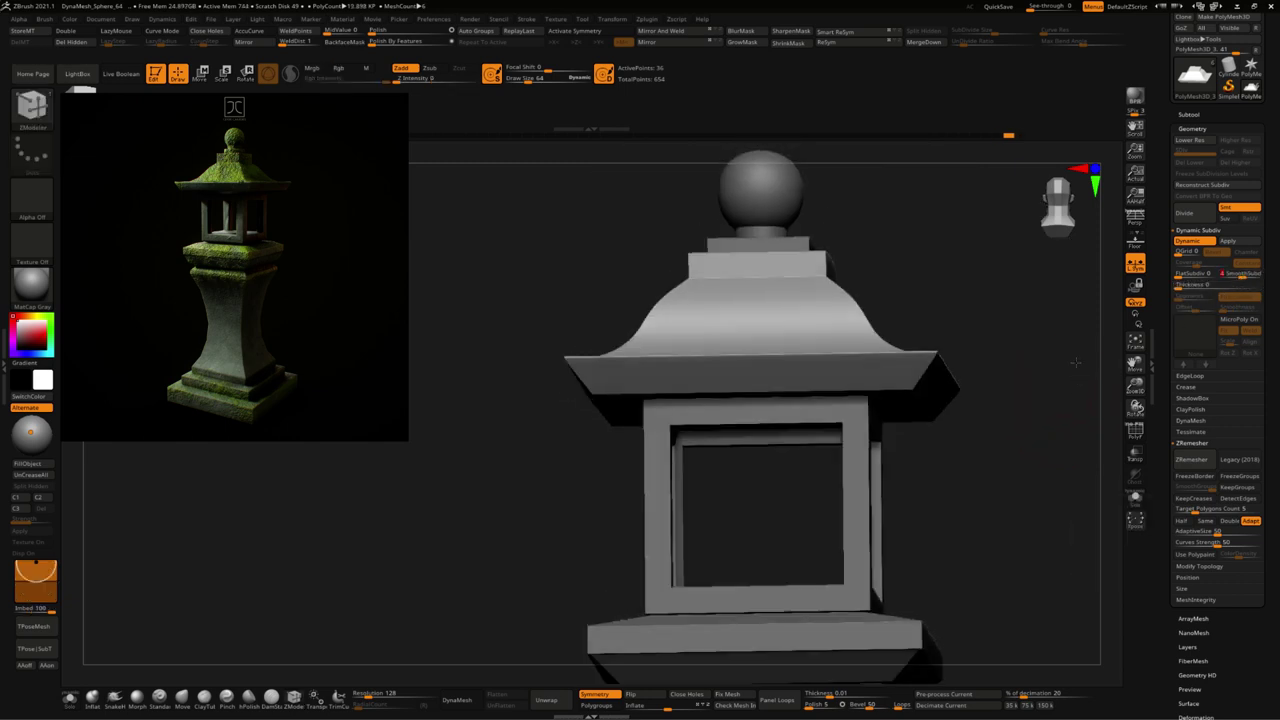
{"action": "right_click_drag", "start_coordinate": [903, 329], "coordinate": [986, 329], "text": "ctrl"}
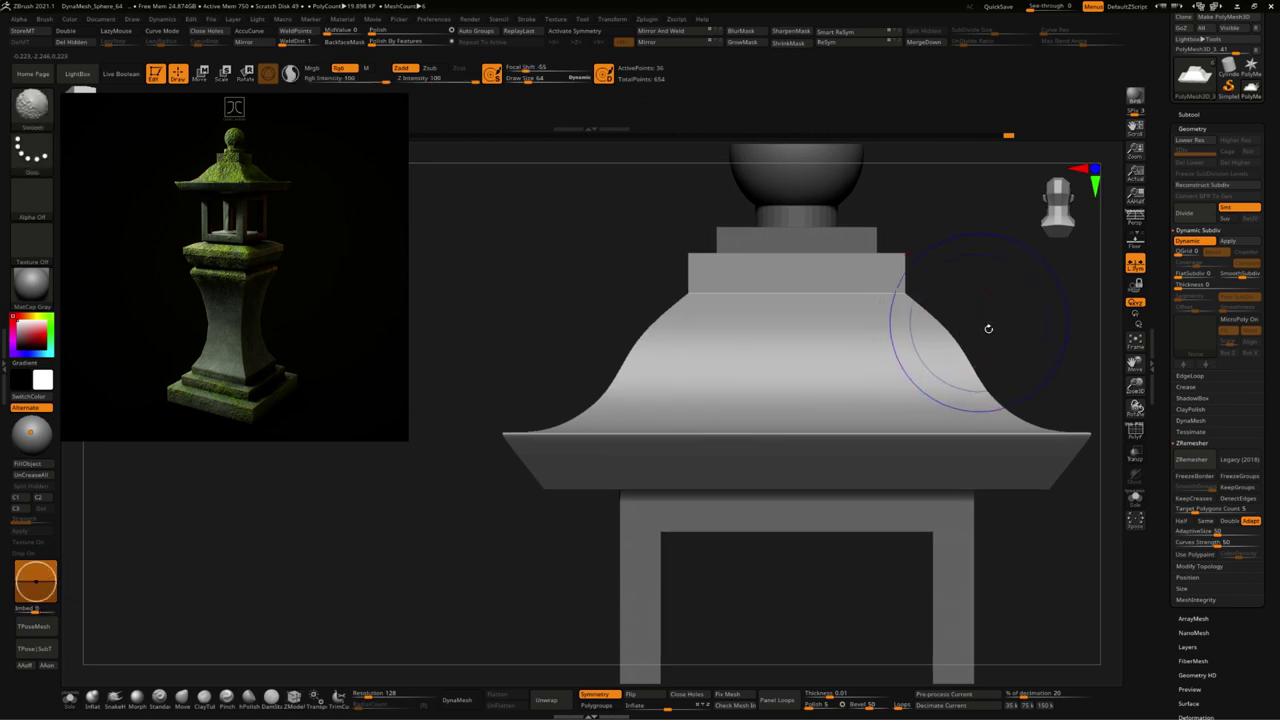
{"action": "key", "text": "shift+f"}
Step: Mask the roof and nudge its upper section slightly with the Move gizmo
{"action": "left_click_drag", "start_coordinate": [1046, 378], "coordinate": [523, 413], "text": "ctrl"}
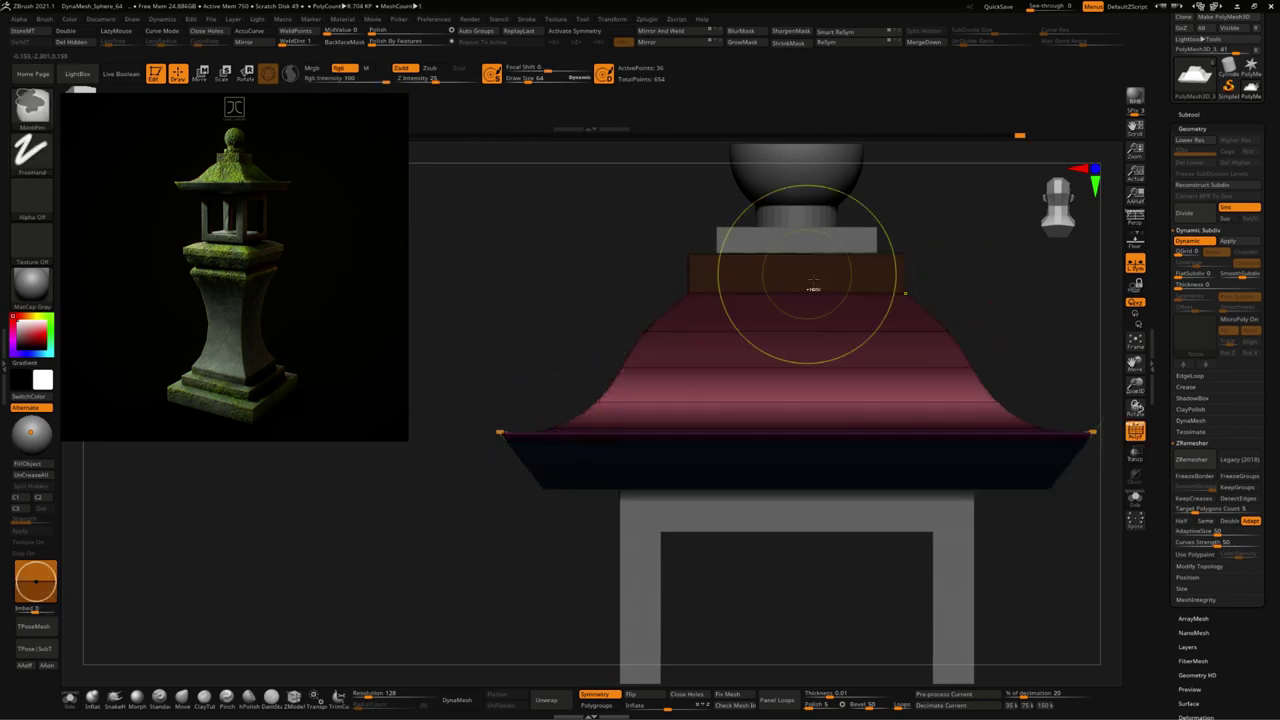
{"action": "key", "text": "w"}
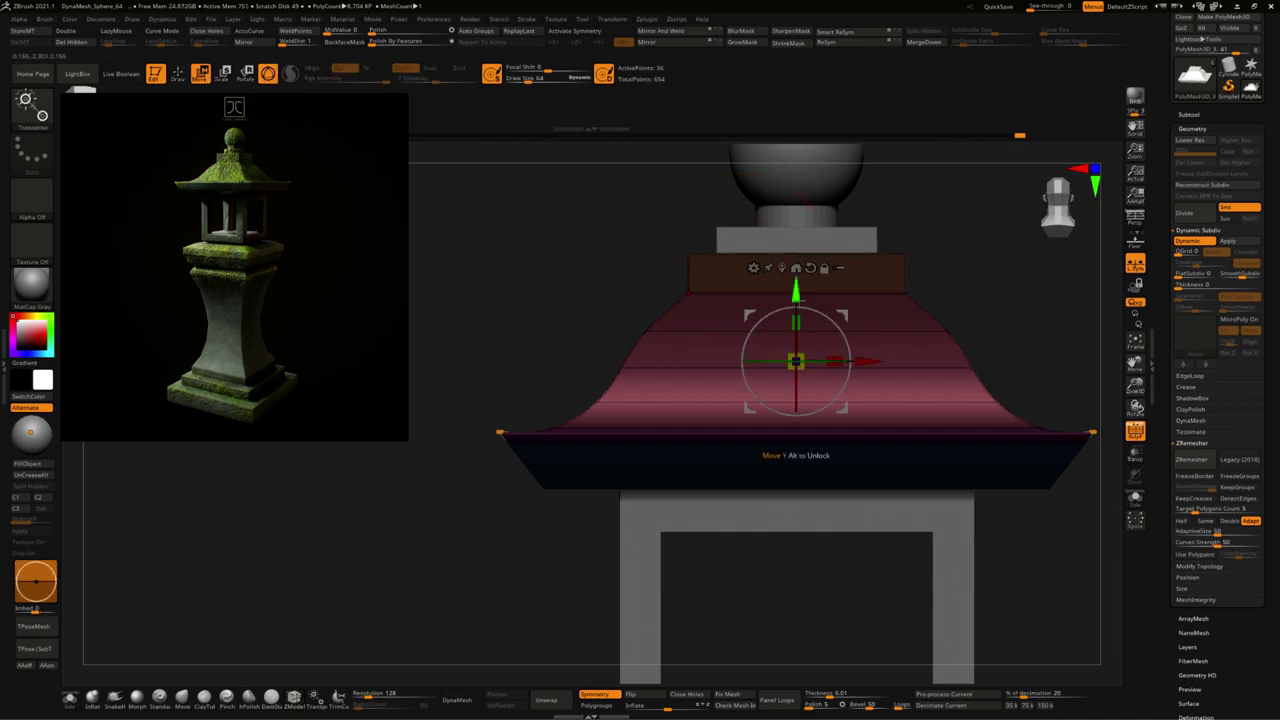
{"action": "left_click_drag", "start_coordinate": [800, 299], "coordinate": [800, 290]}
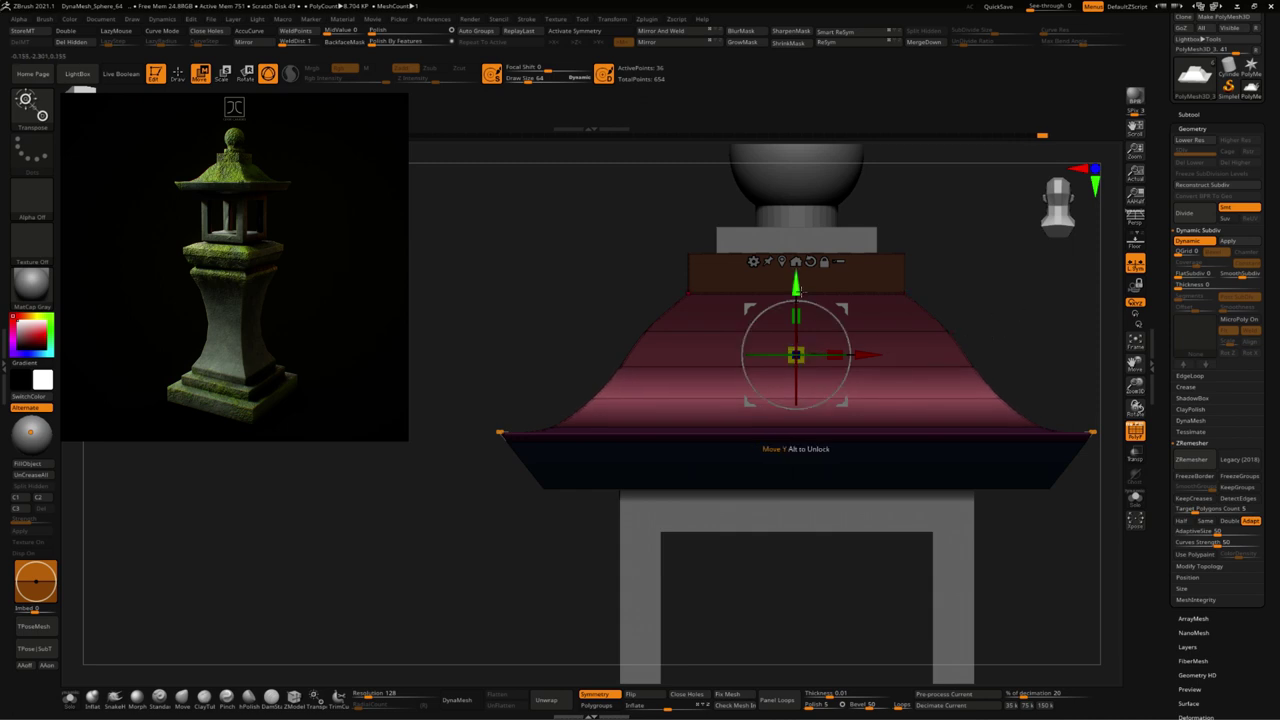
{"action": "left_click_drag", "start_coordinate": [801, 293], "coordinate": [804, 296]}
{"action": "left_click_drag", "start_coordinate": [995, 271], "coordinate": [960, 266], "text": "ctrl"}
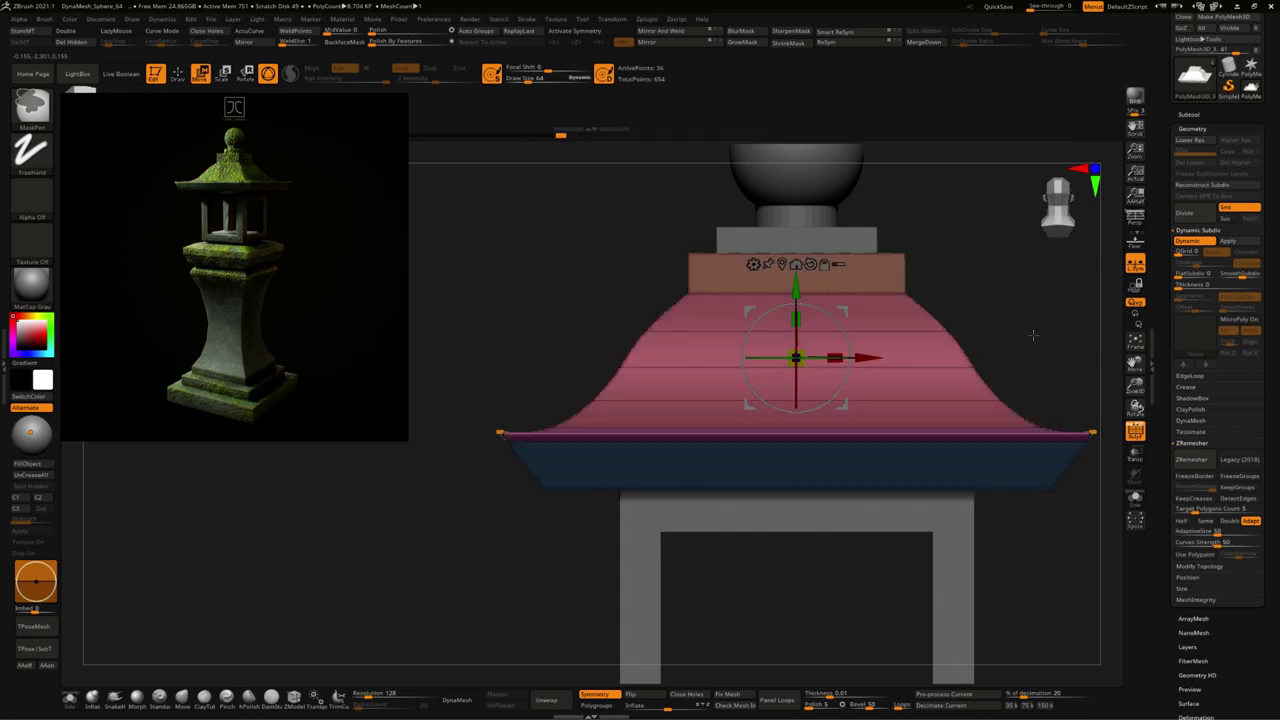
Step: Clear the mask, select the sphere finial subtool, undo twice and frame the whole lantern
{"action": "key", "text": "f"}
{"action": "left_click", "coordinate": [829, 215], "text": "alt"}
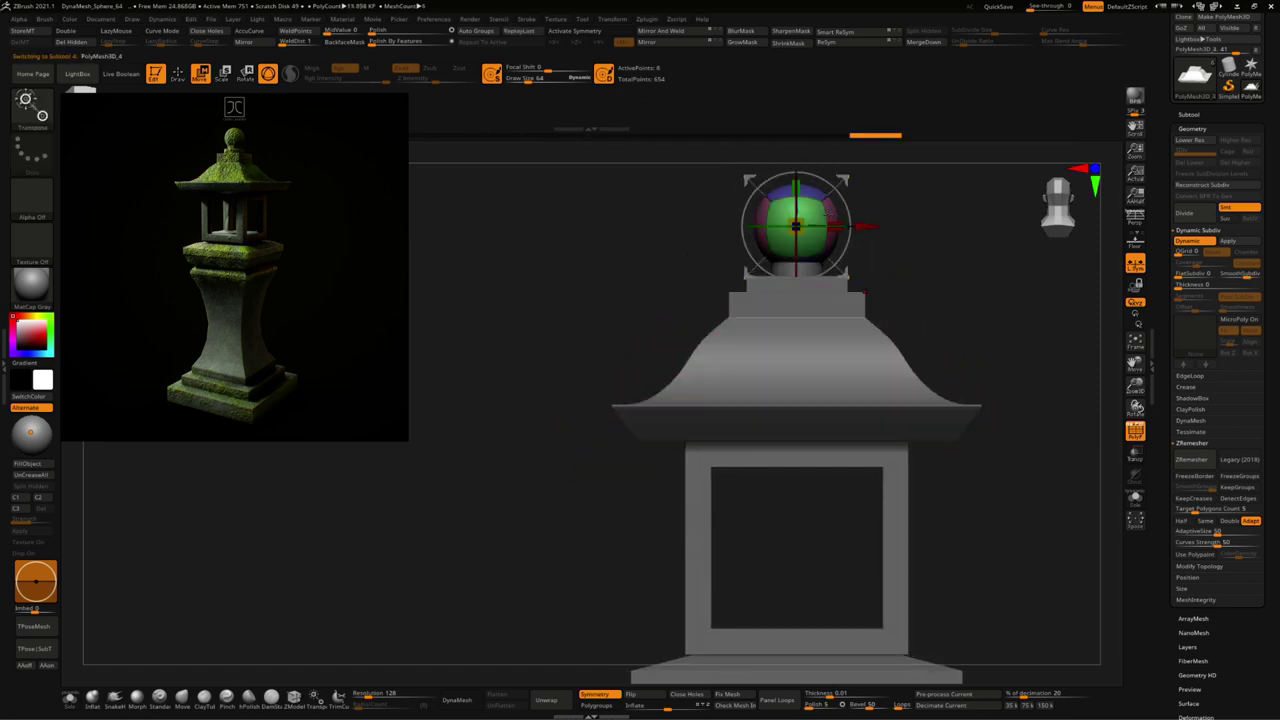
{"action": "left_click_drag", "start_coordinate": [957, 283], "coordinate": [998, 290]}
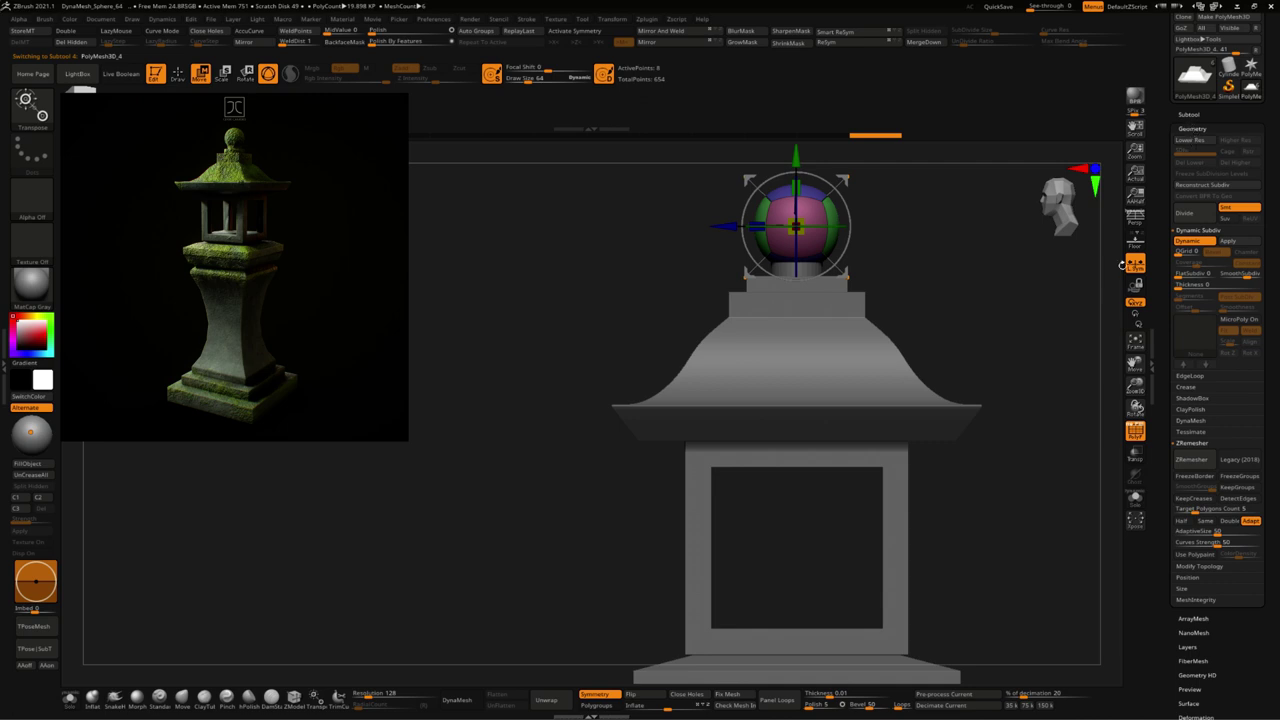
{"action": "key", "text": "ctrl+z"}
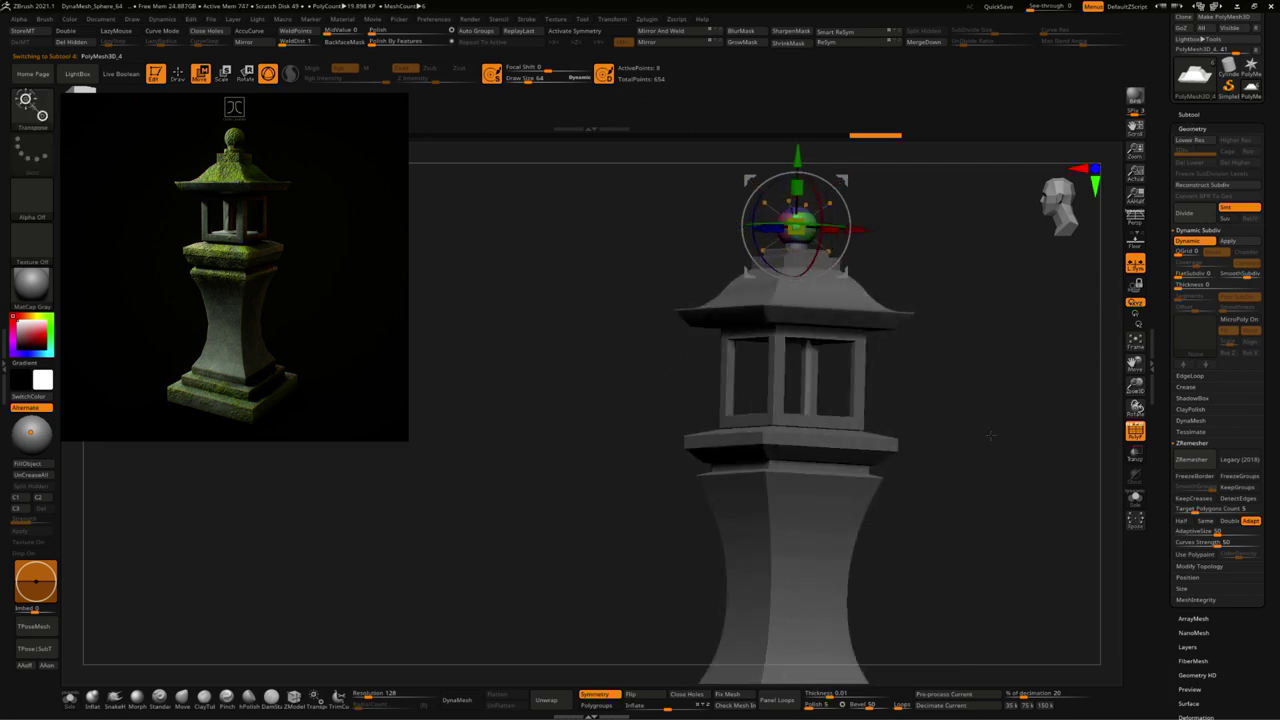
{"action": "key", "text": "ctrl+z"}
{"action": "key", "text": "ctrl+z"}
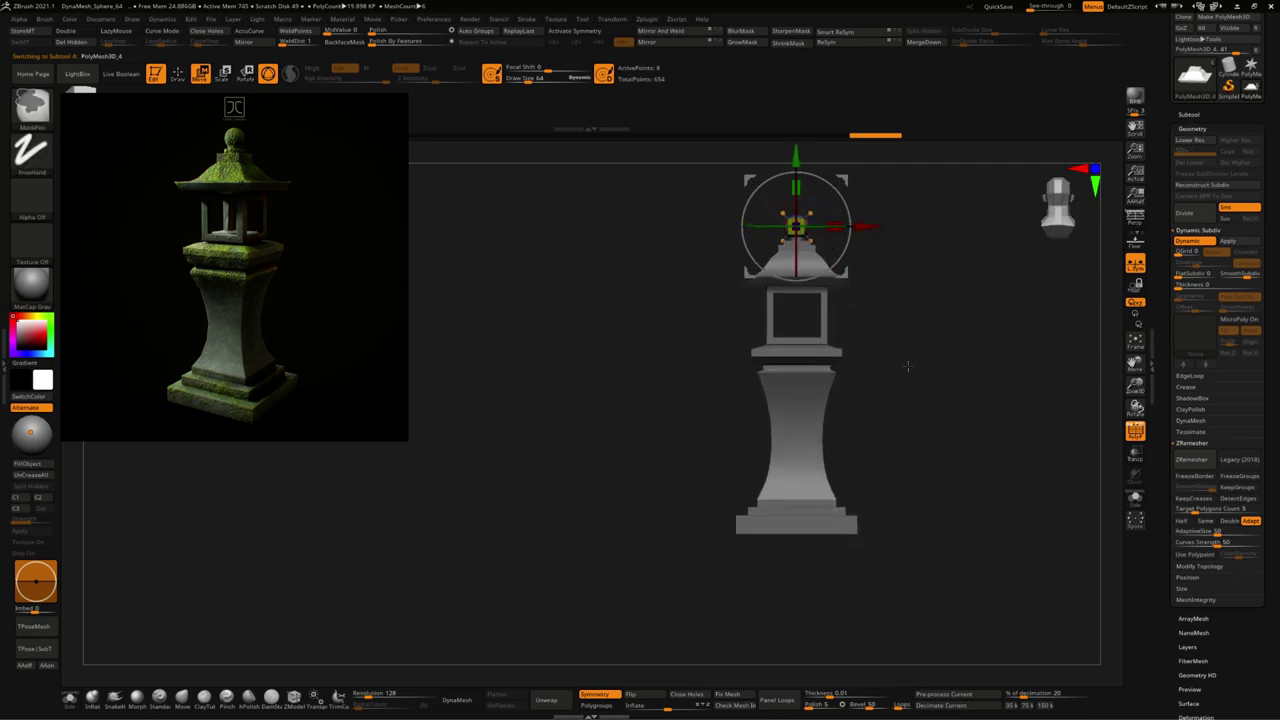
{"action": "left_click_drag", "start_coordinate": [908, 366], "coordinate": [857, 452], "text": "alt"}
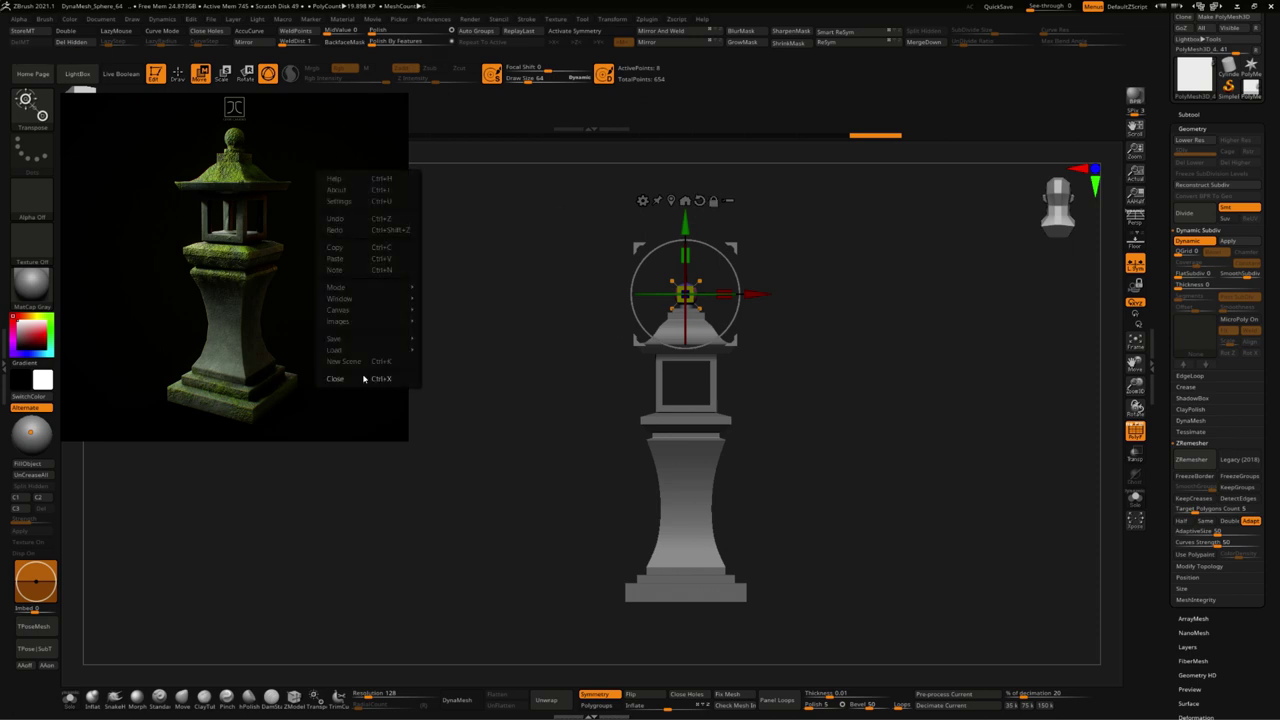
Step: Close the reference image without saving and draw a second lantern copy right of the first
{"action": "left_click", "coordinate": [364, 379]}
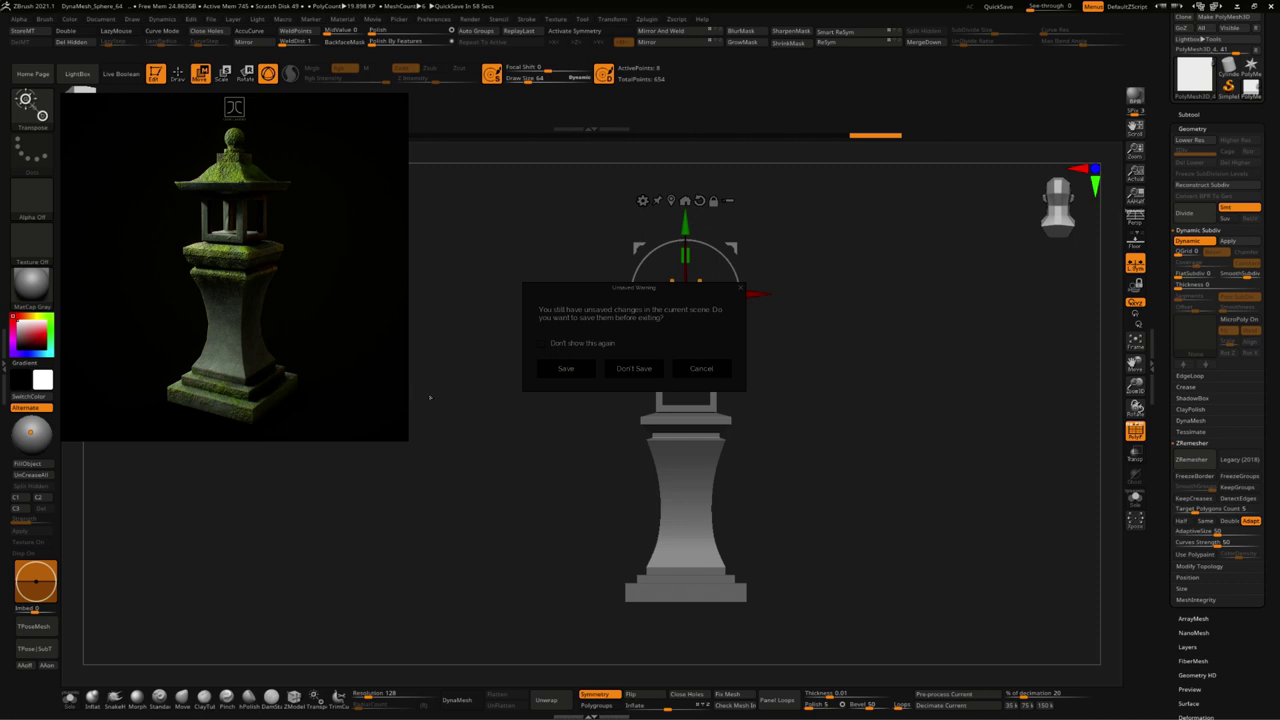
{"action": "left_click", "coordinate": [650, 369]}
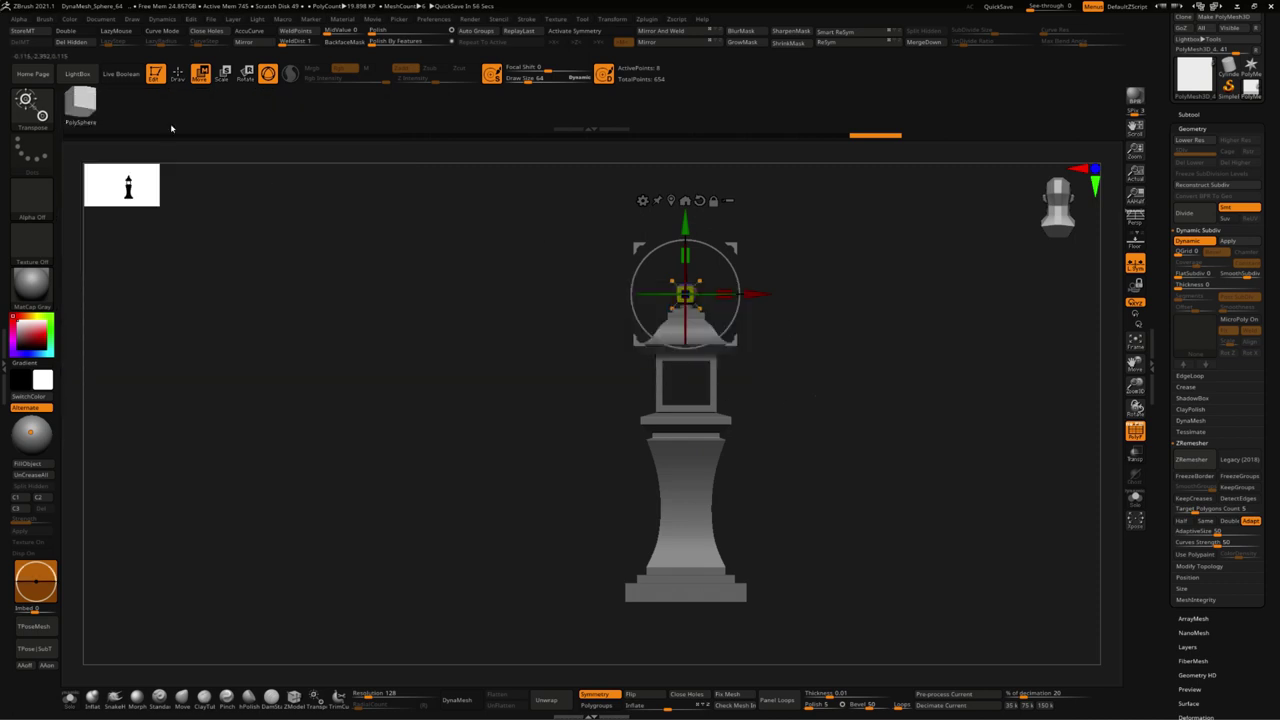
{"action": "left_click", "coordinate": [177, 74]}
{"action": "left_click_drag", "start_coordinate": [791, 400], "coordinate": [678, 403], "text": "alt"}
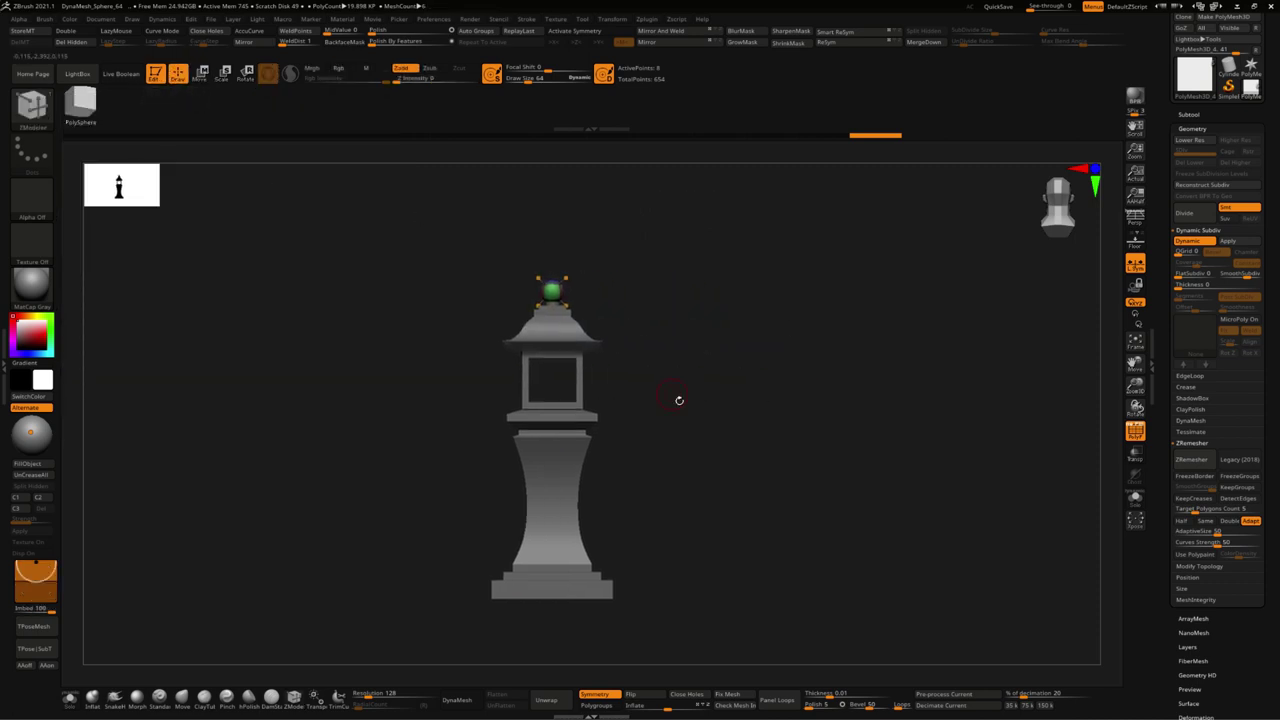
{"action": "mouse_move", "coordinate": [779, 452]}
{"action": "left_mouse_down", "text": "alt"}
{"action": "mouse_move", "coordinate": [543, 445]}
{"action": "mouse_move", "coordinate": [546, 416]}
{"action": "left_mouse_up", "text": "alt"}
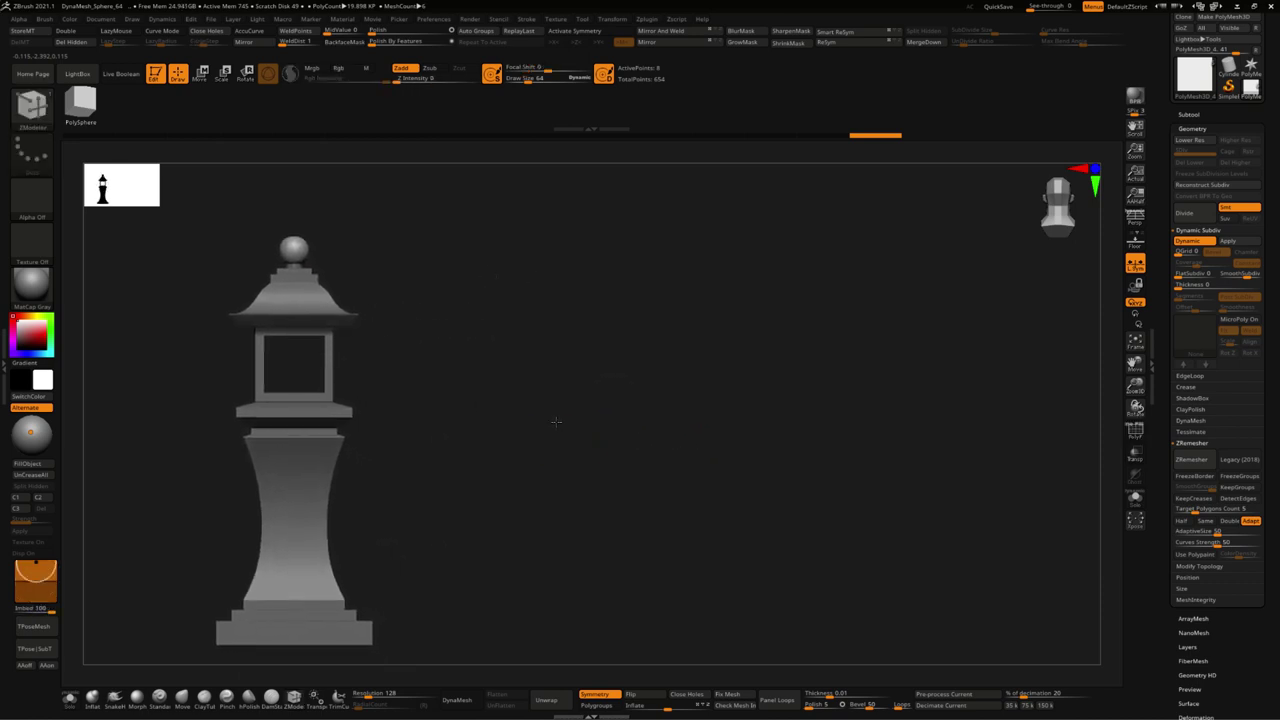
{"action": "mouse_move", "coordinate": [500, 428]}
{"action": "left_mouse_down"}
{"action": "mouse_move", "coordinate": [754, 457]}
{"action": "mouse_move", "coordinate": [736, 423]}
{"action": "mouse_move", "coordinate": [773, 421]}
{"action": "mouse_move", "coordinate": [740, 417]}
{"action": "mouse_move", "coordinate": [780, 420]}
{"action": "mouse_move", "coordinate": [780, 431]}
{"action": "mouse_move", "coordinate": [766, 421]}
{"action": "mouse_move", "coordinate": [961, 394]}
{"action": "mouse_move", "coordinate": [946, 407]}
{"action": "left_mouse_up"}
Step: Place a fourth lantern copy at the far right, switching between Smooth and polygon modelling
{"action": "key", "text": "q"}
{"action": "key", "text": "q"}
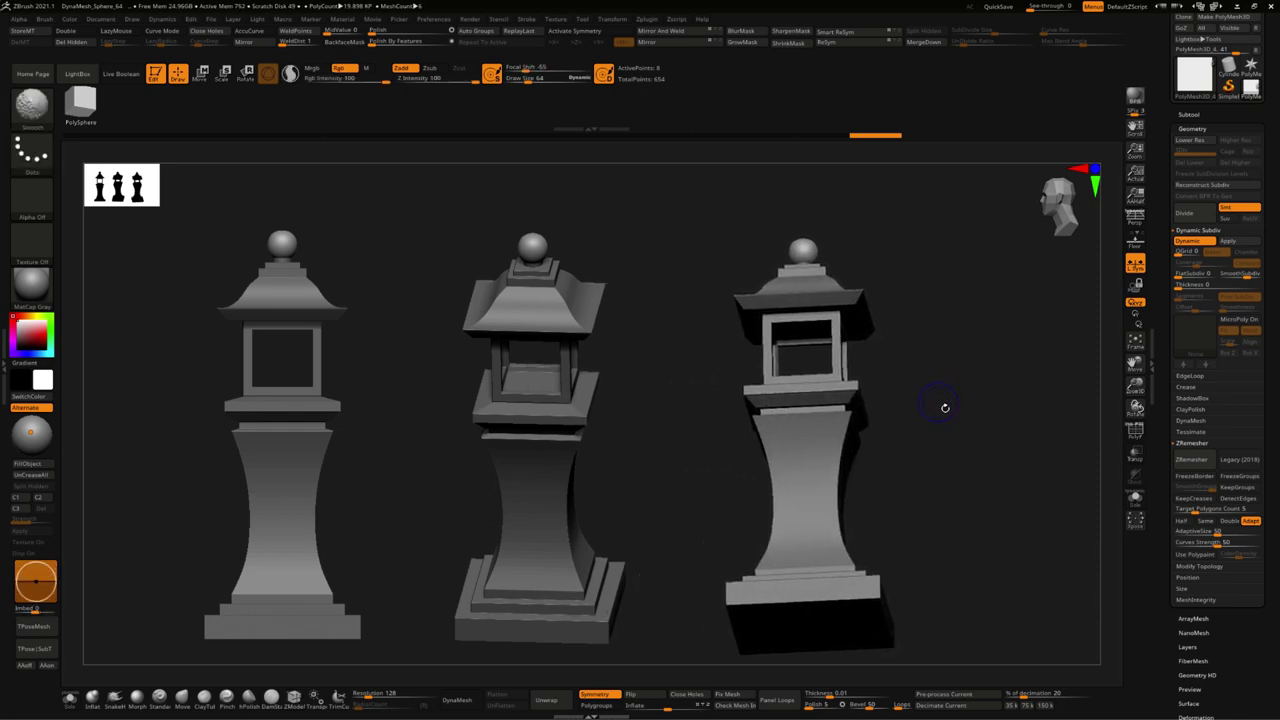
{"action": "key", "text": "shift"}
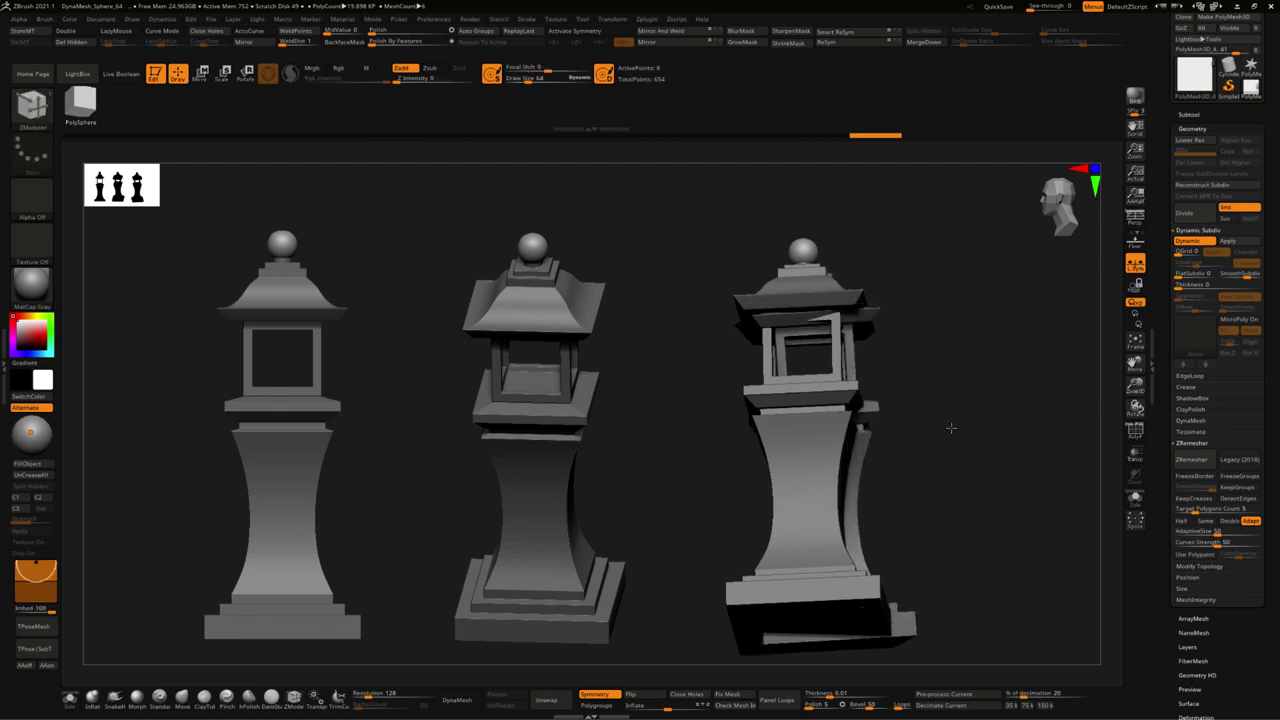
{"action": "mouse_move", "coordinate": [957, 434]}
{"action": "left_mouse_down"}
{"action": "mouse_move", "coordinate": [1059, 404]}
{"action": "mouse_move", "coordinate": [1083, 604]}
{"action": "mouse_move", "coordinate": [1056, 608]}
{"action": "left_mouse_up"}
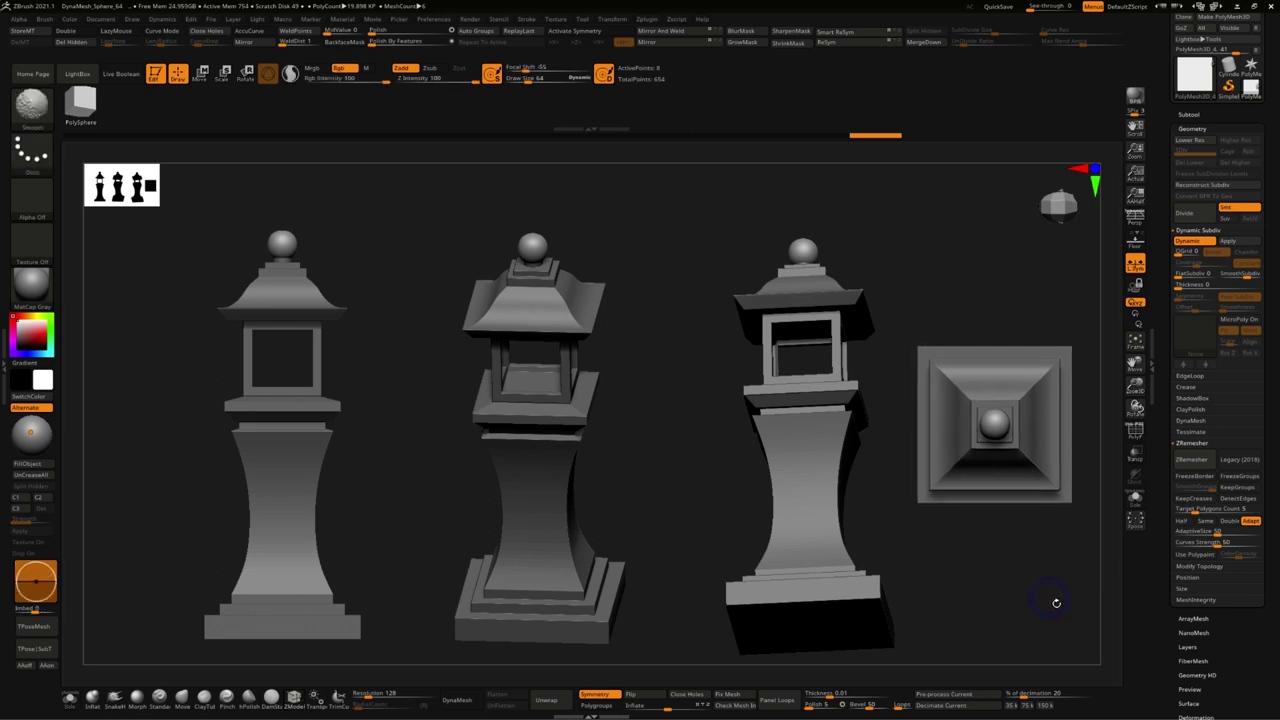
{"action": "key", "text": "shift"}
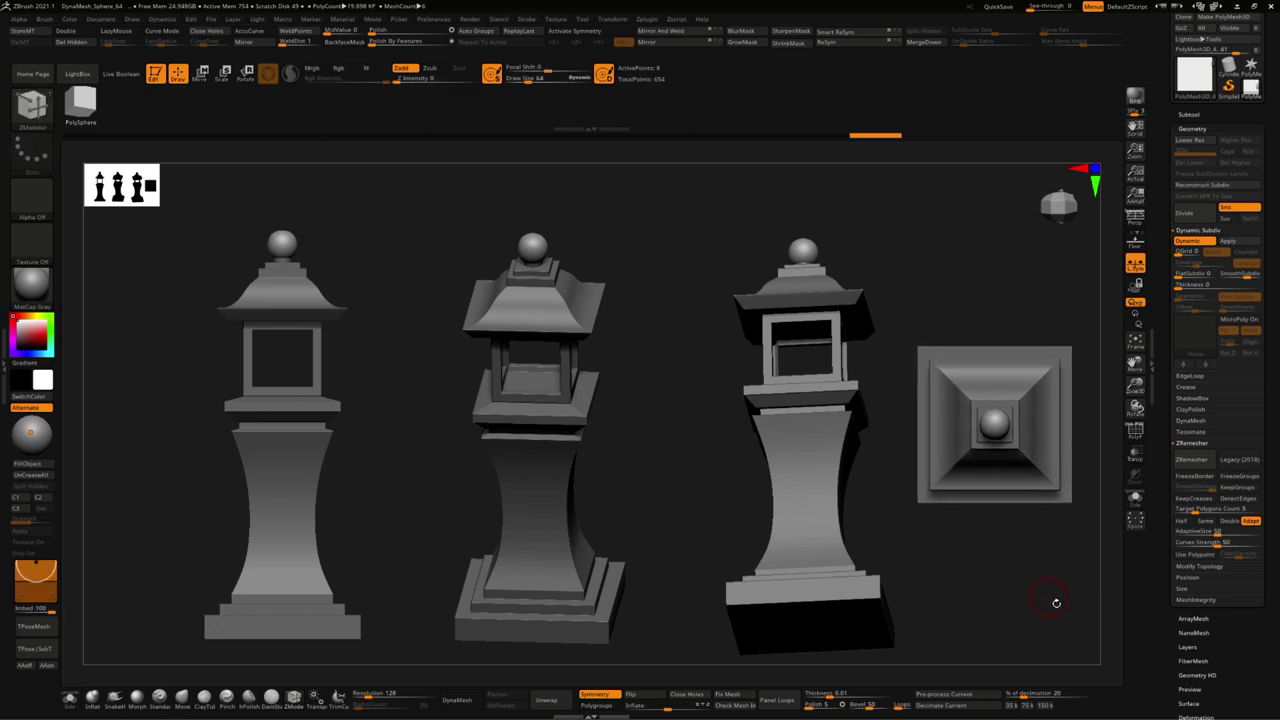